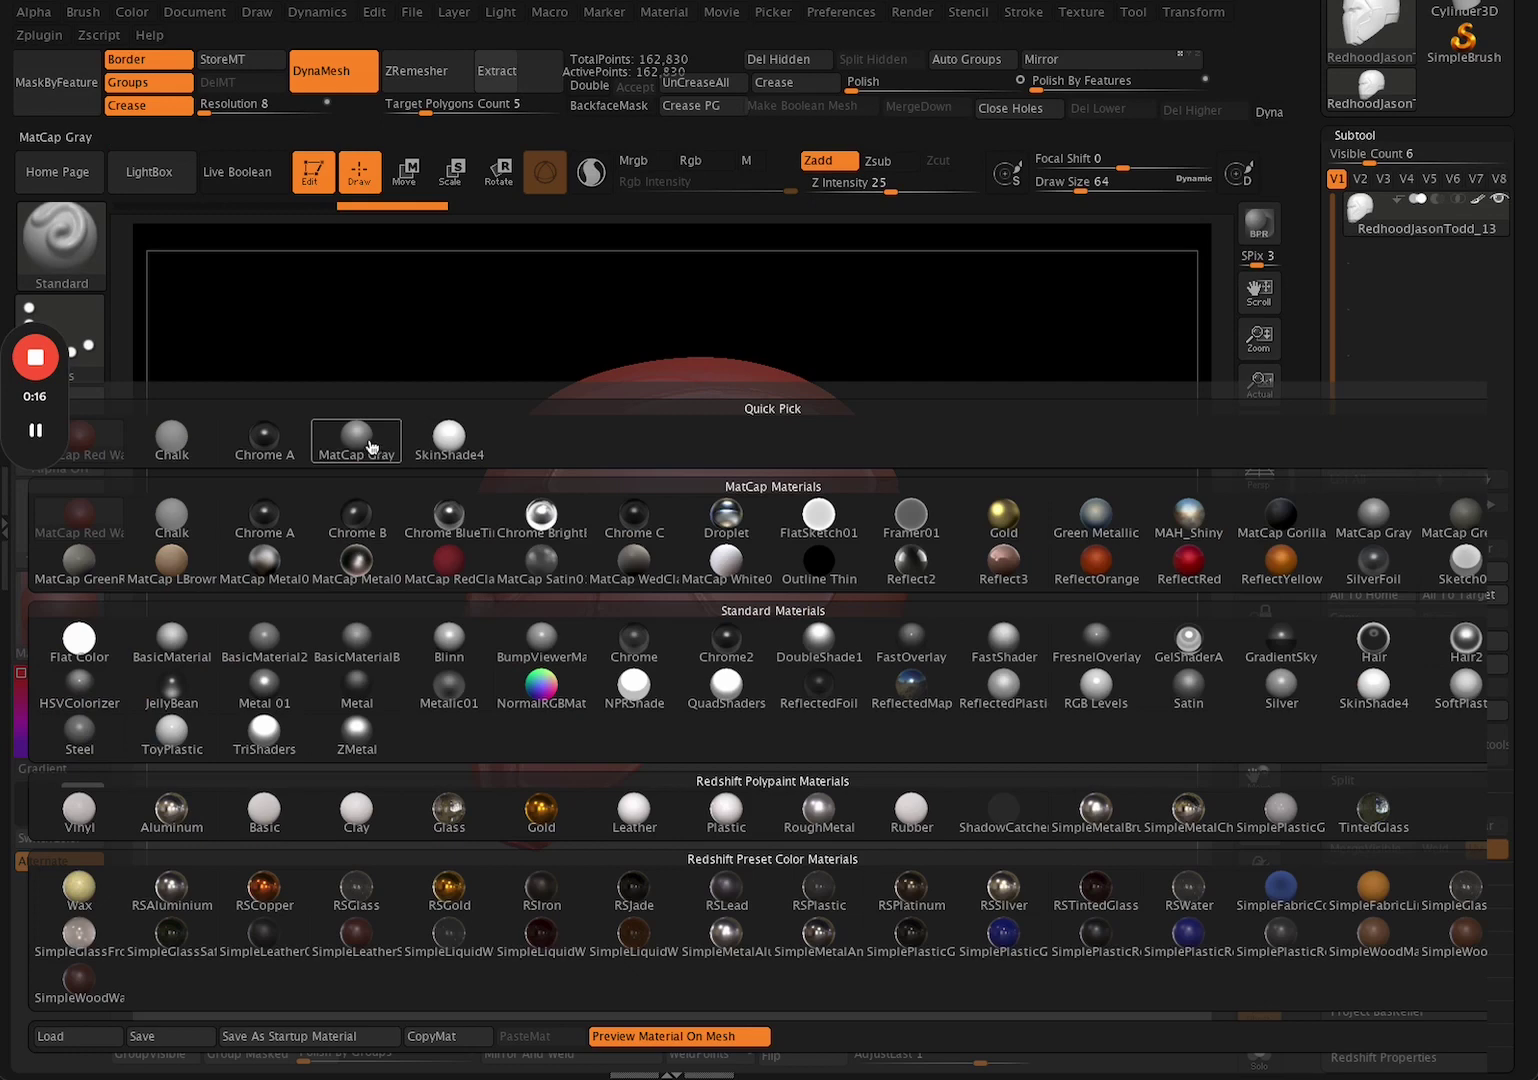
Apply the MatCap Gray material to the helmet.
left_click(370, 446)
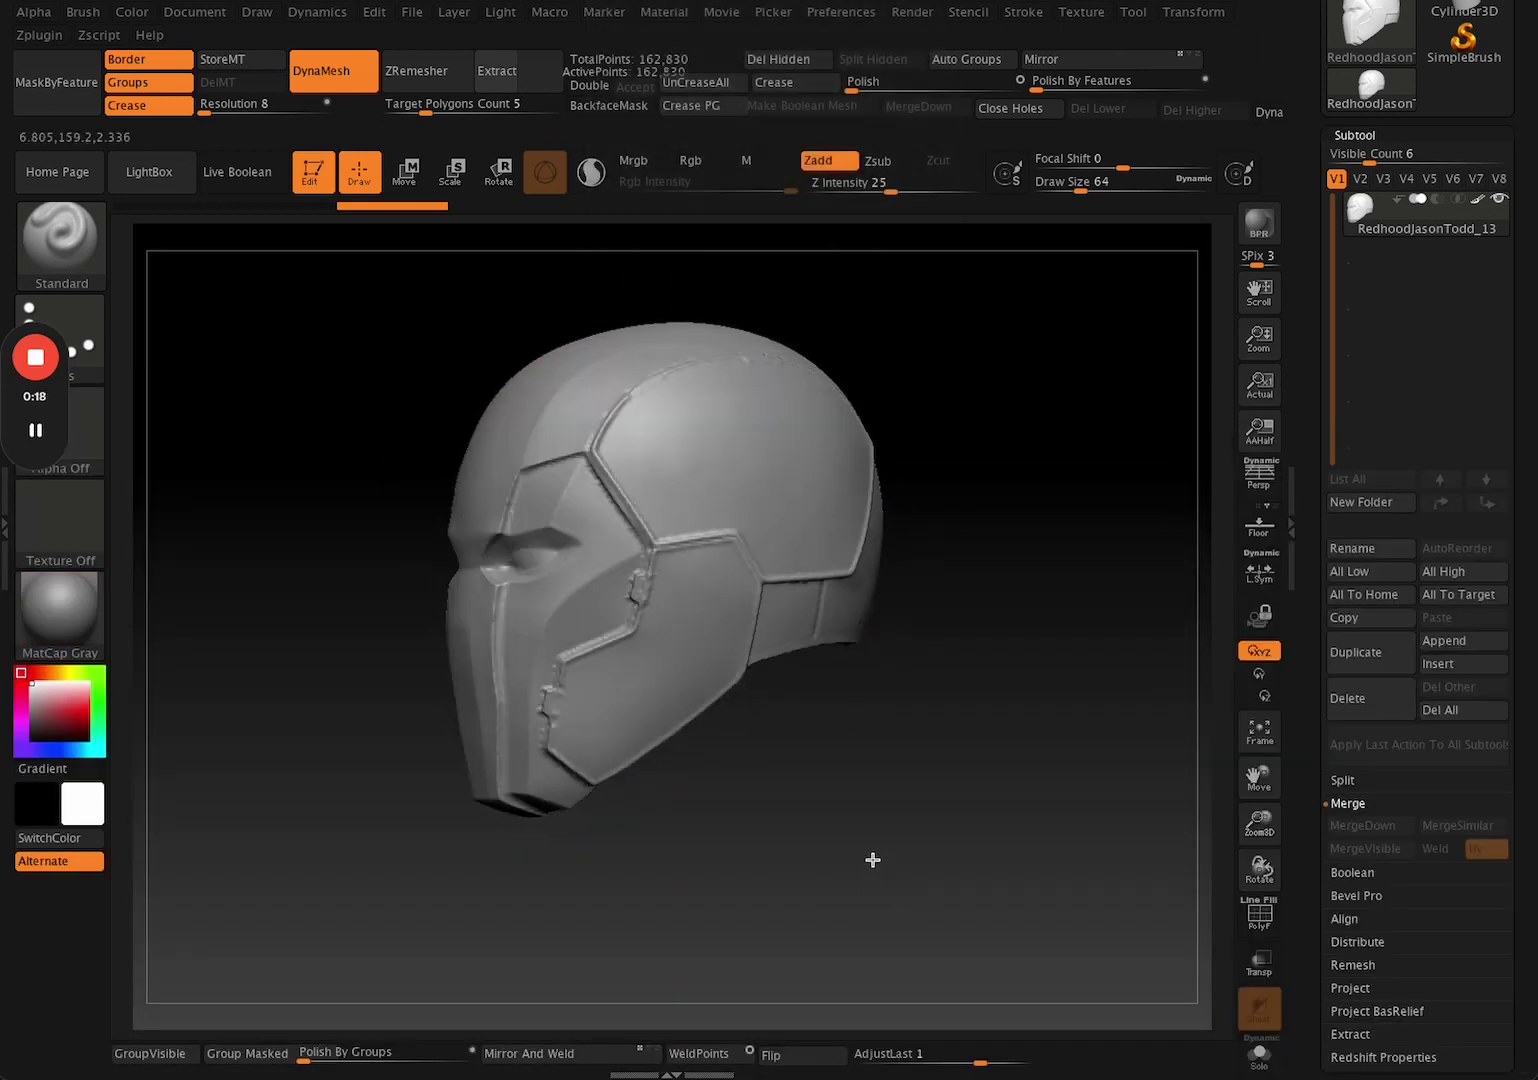
mouse_move(872, 860)
left_mouse_down()
mouse_move(889, 872)
mouse_move(855, 872)
mouse_move(969, 875)
mouse_move(824, 878)
mouse_move(851, 880)
left_mouse_up()
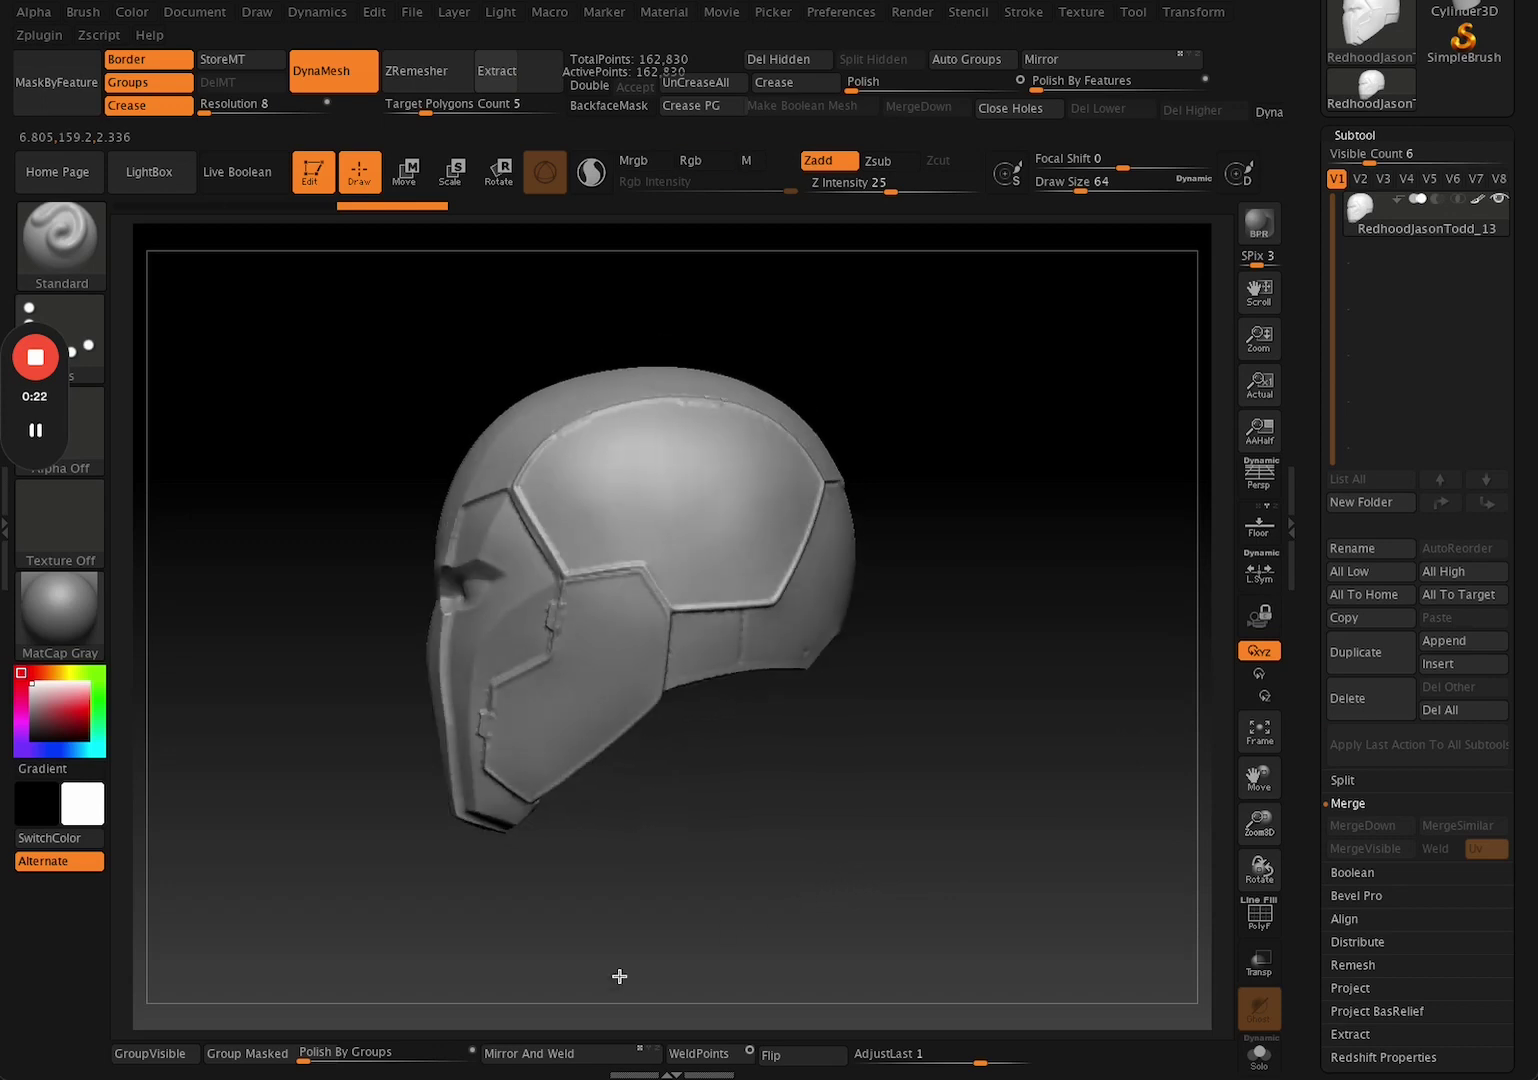
left_click_drag(720, 891, 679, 917)
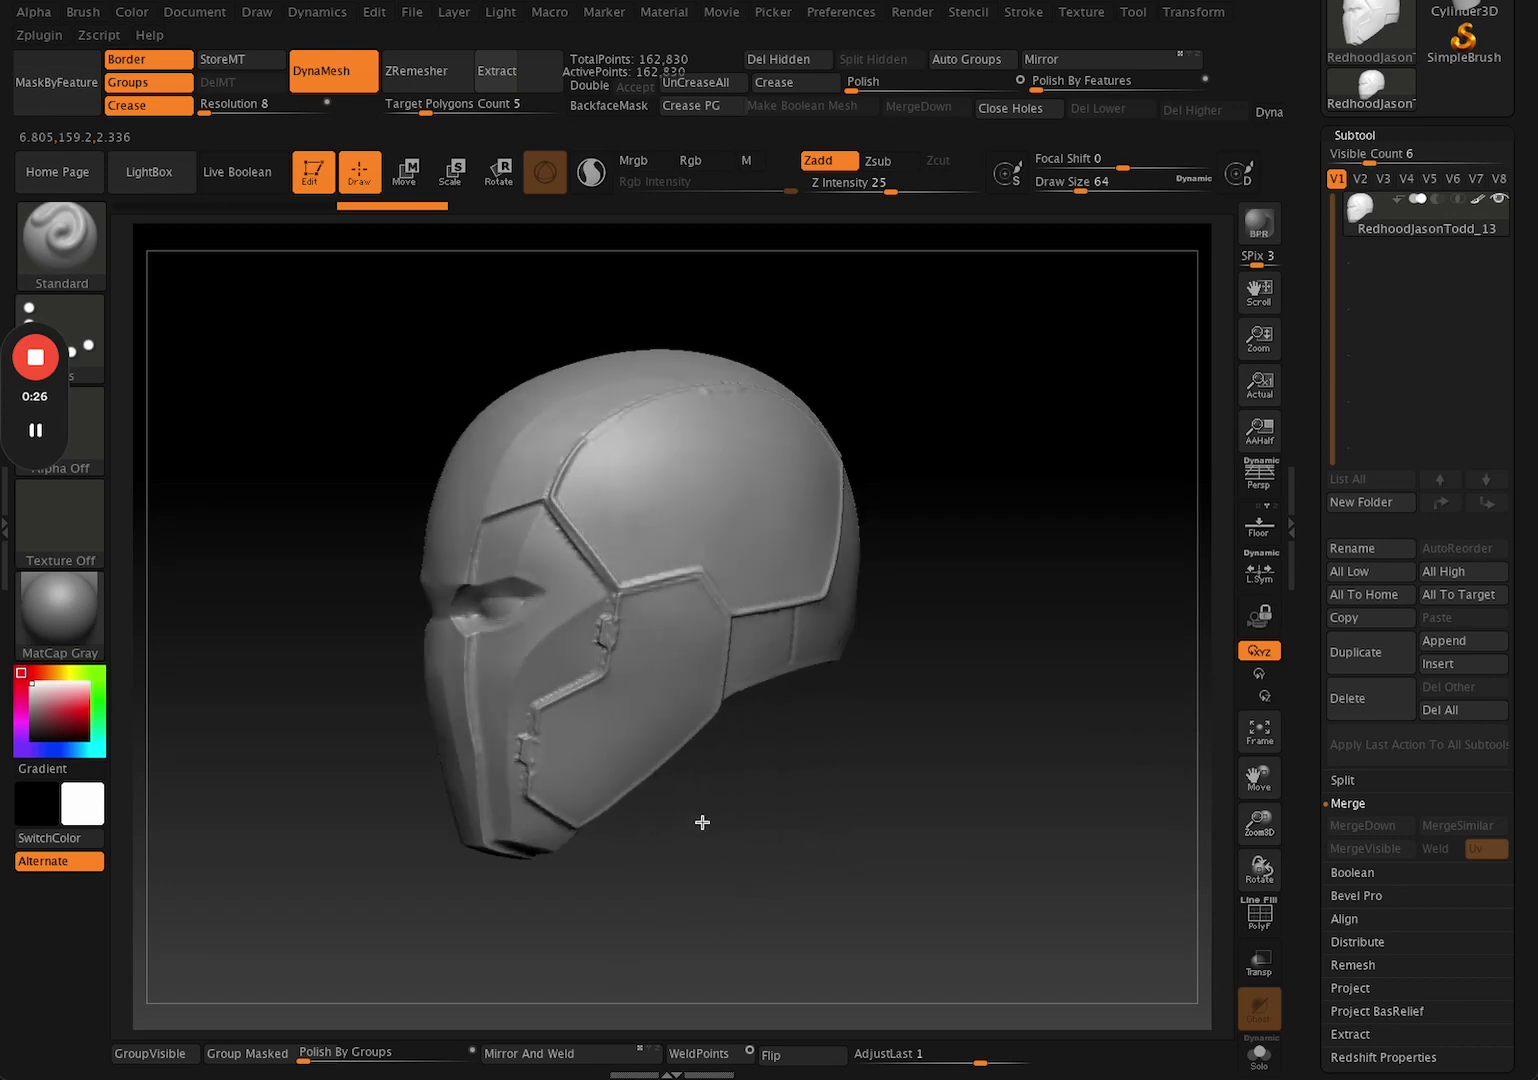
mouse_move(621, 833)
left_mouse_down()
mouse_move(873, 860)
mouse_move(810, 892)
left_mouse_up()
Examine the helmet's surface and DynaMesh wireframe from several angles, switching the polyframe on and off.
key("shift+f")
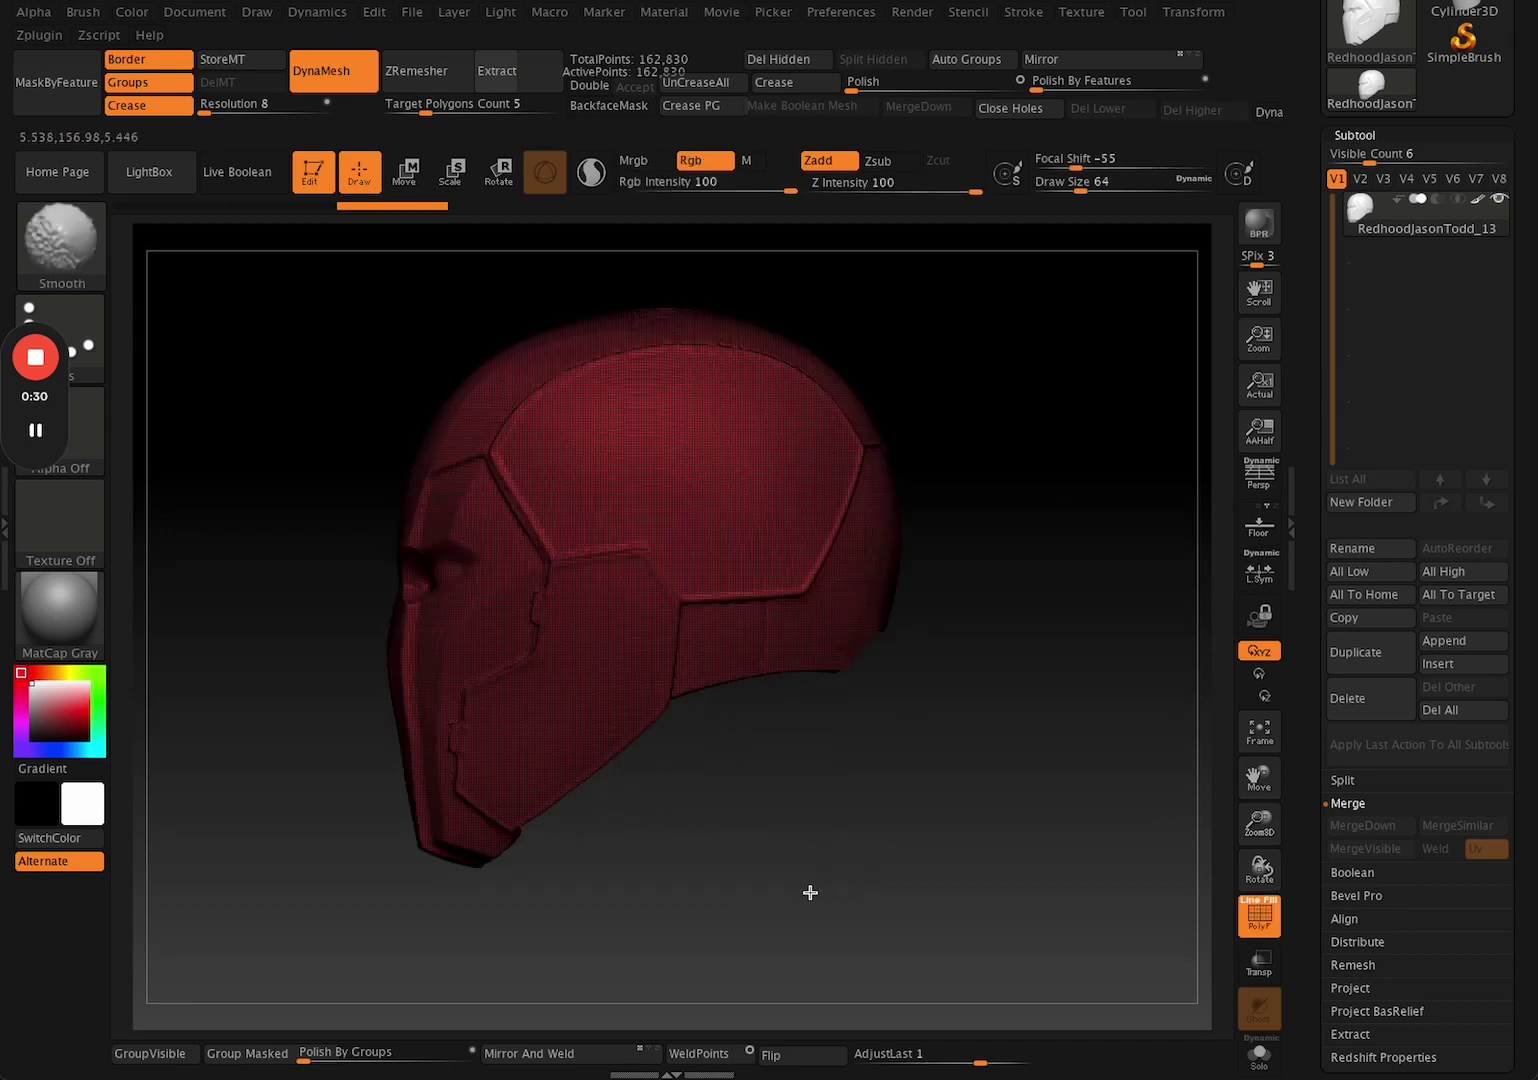
key("shift+f")
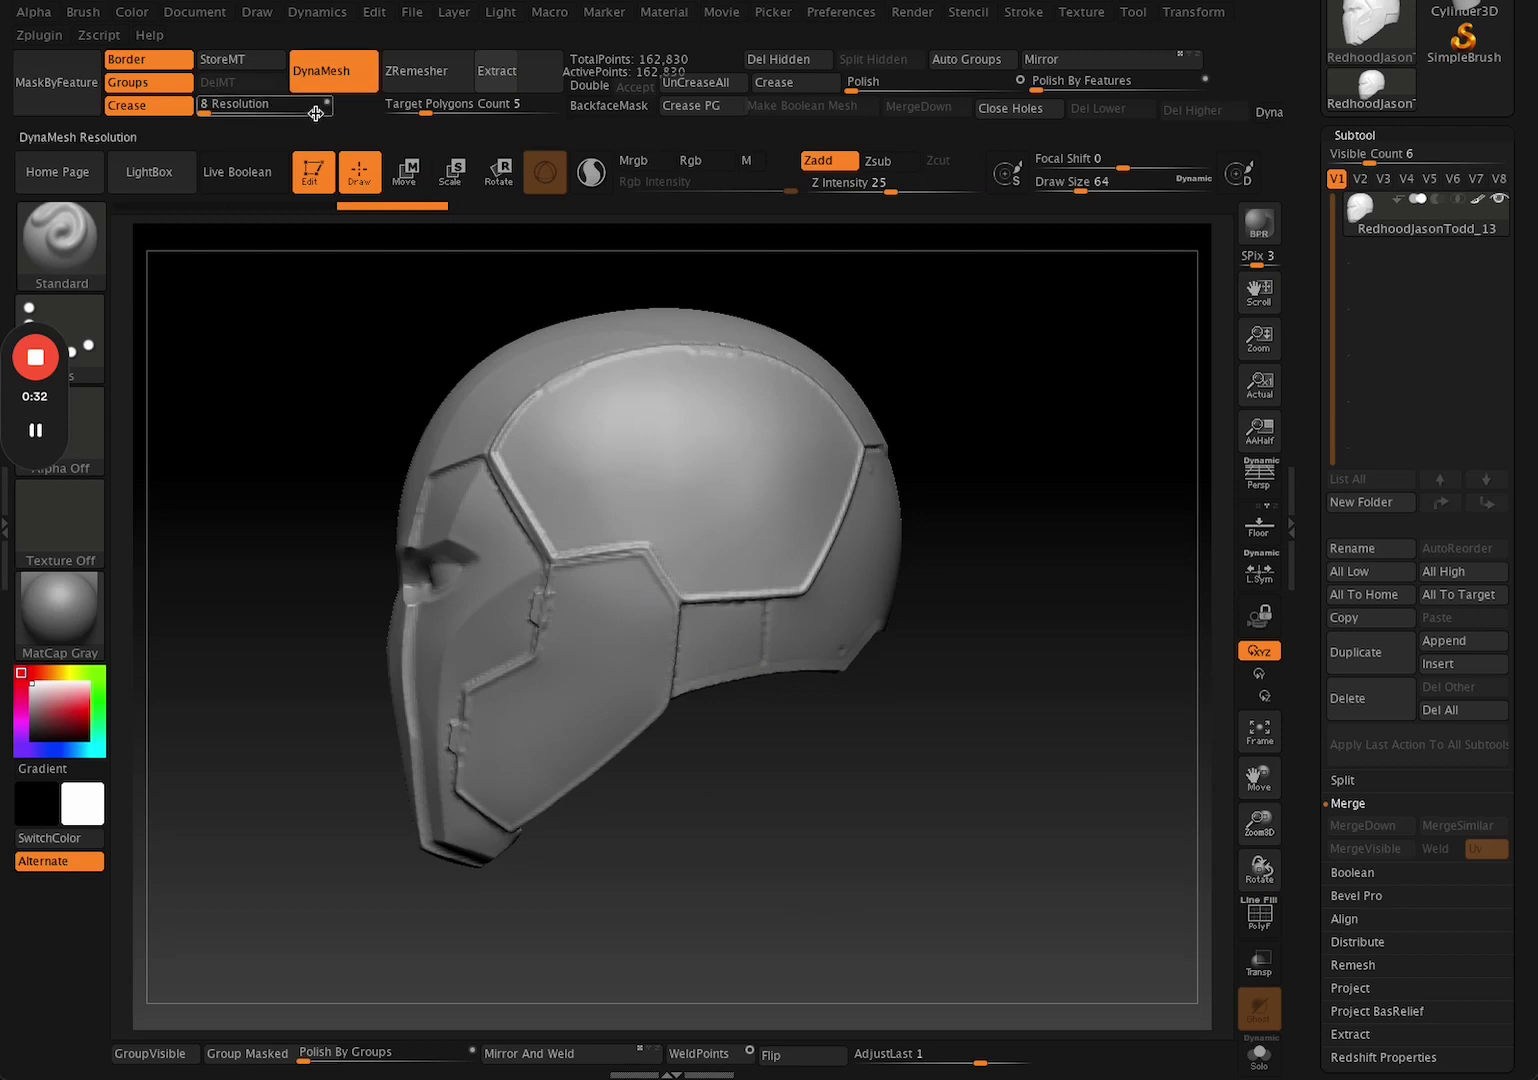
left_click_drag(745, 860, 822, 858)
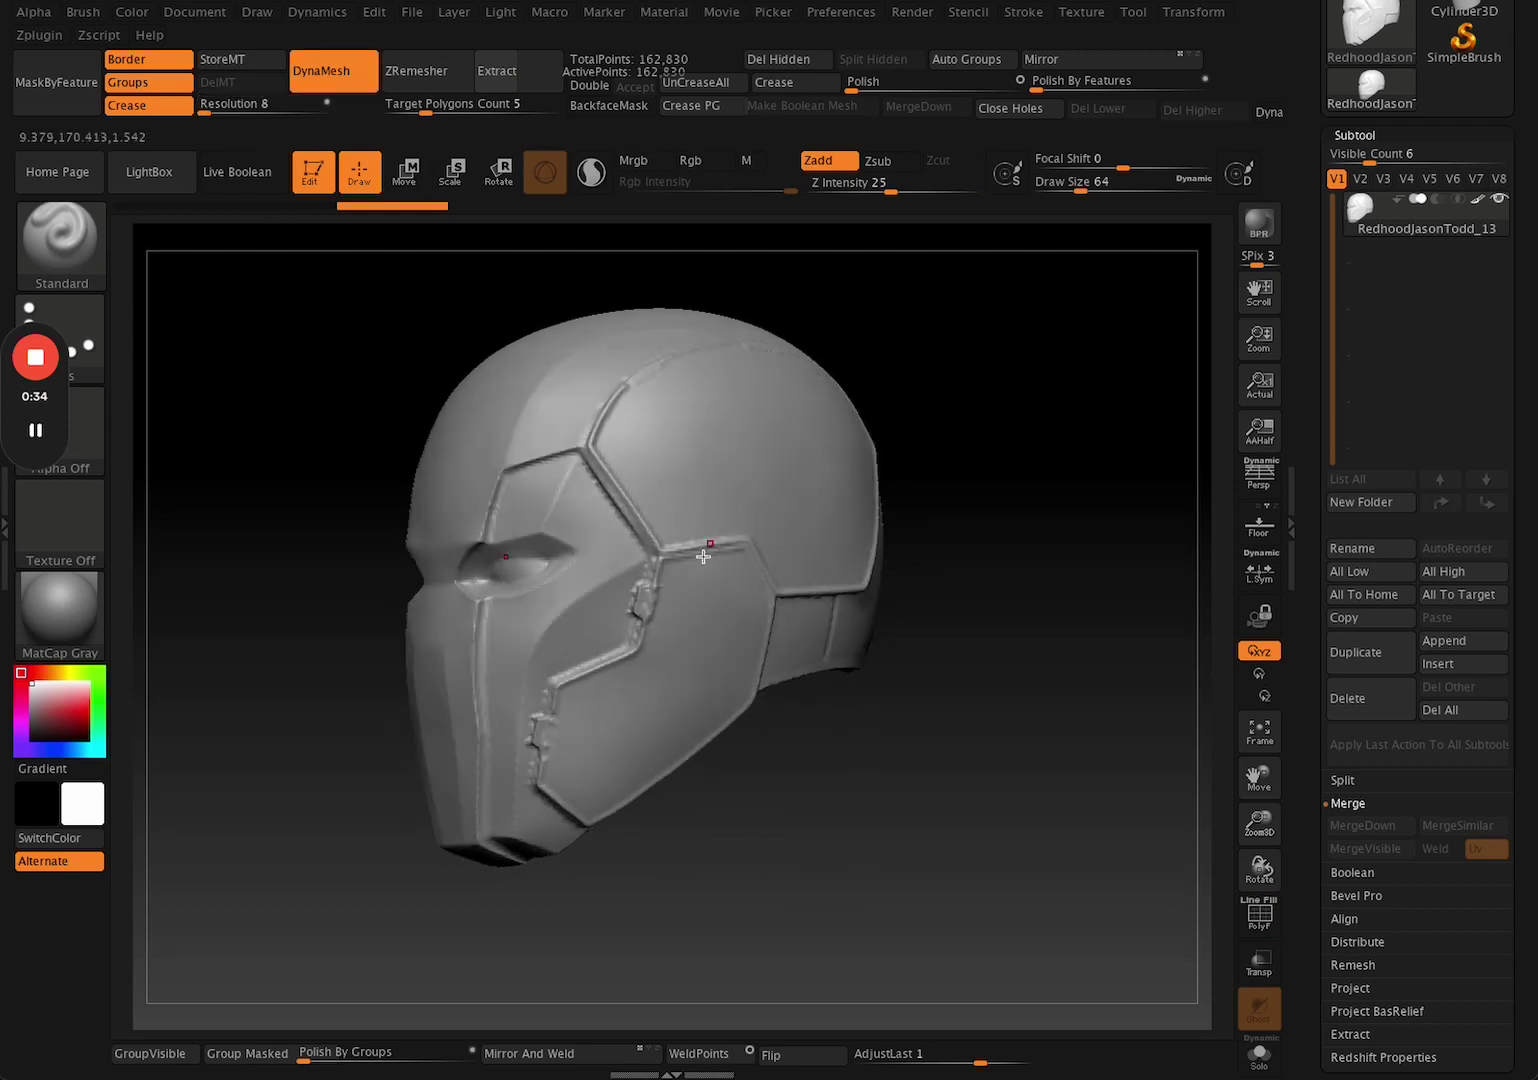
left_click_drag(711, 822, 741, 896)
left_click_drag(722, 828, 508, 669)
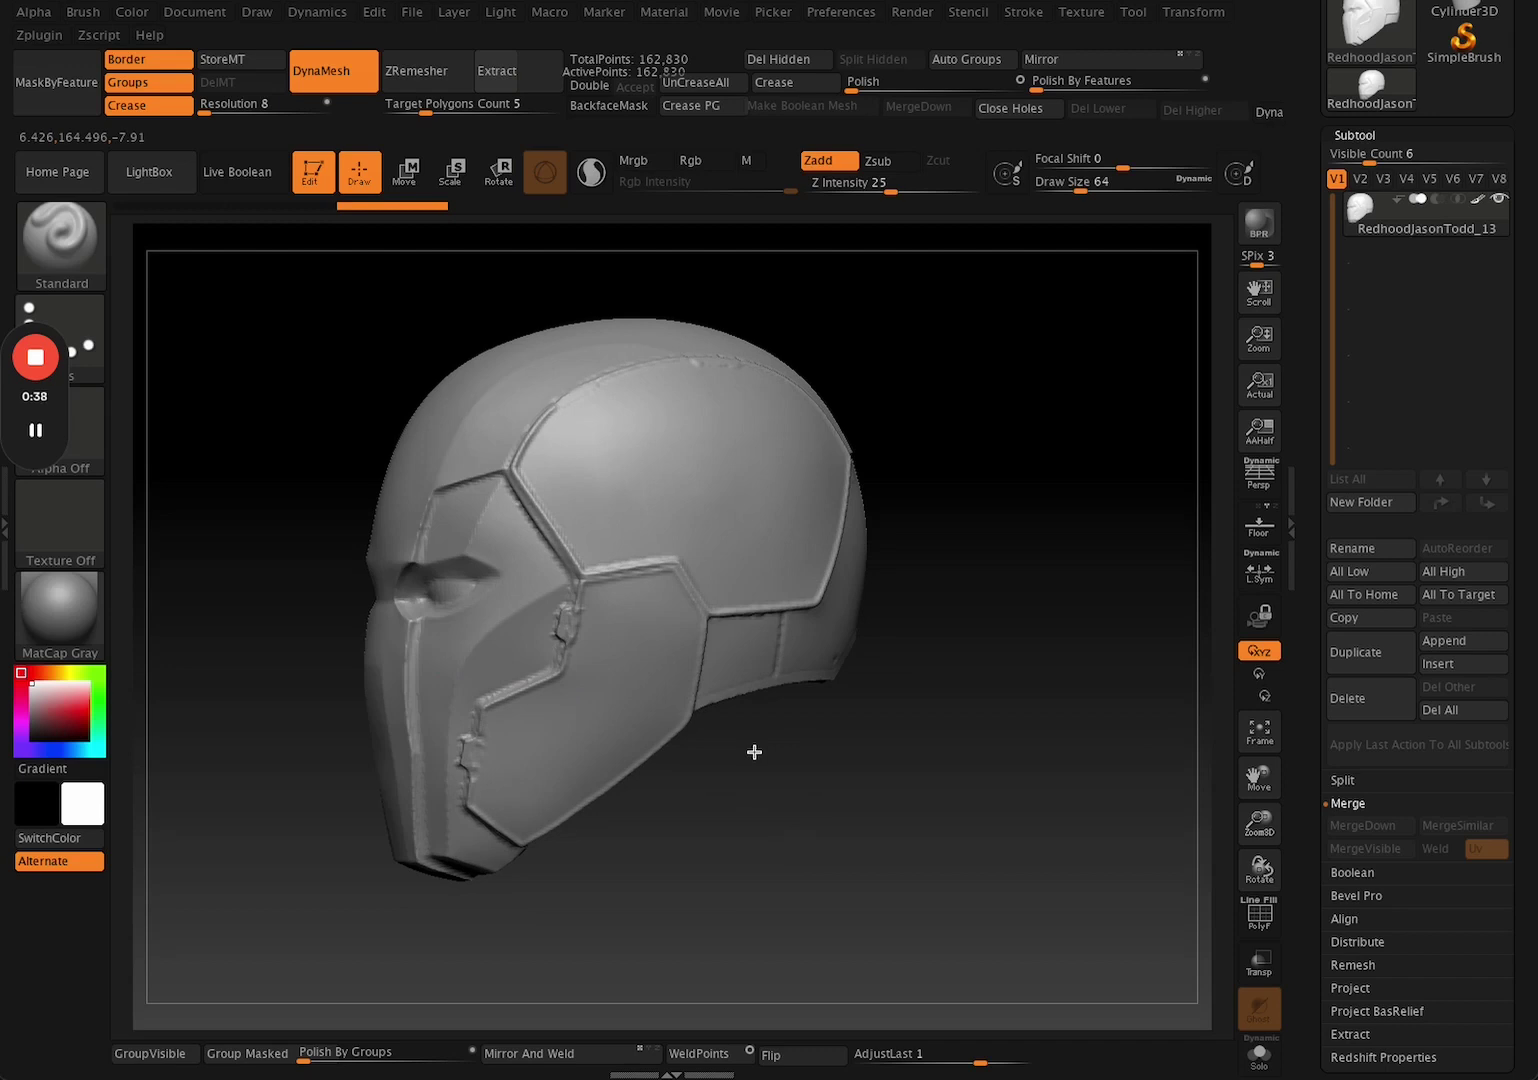
mouse_move(736, 808)
left_mouse_down()
mouse_move(762, 840)
mouse_move(729, 831)
left_mouse_up()
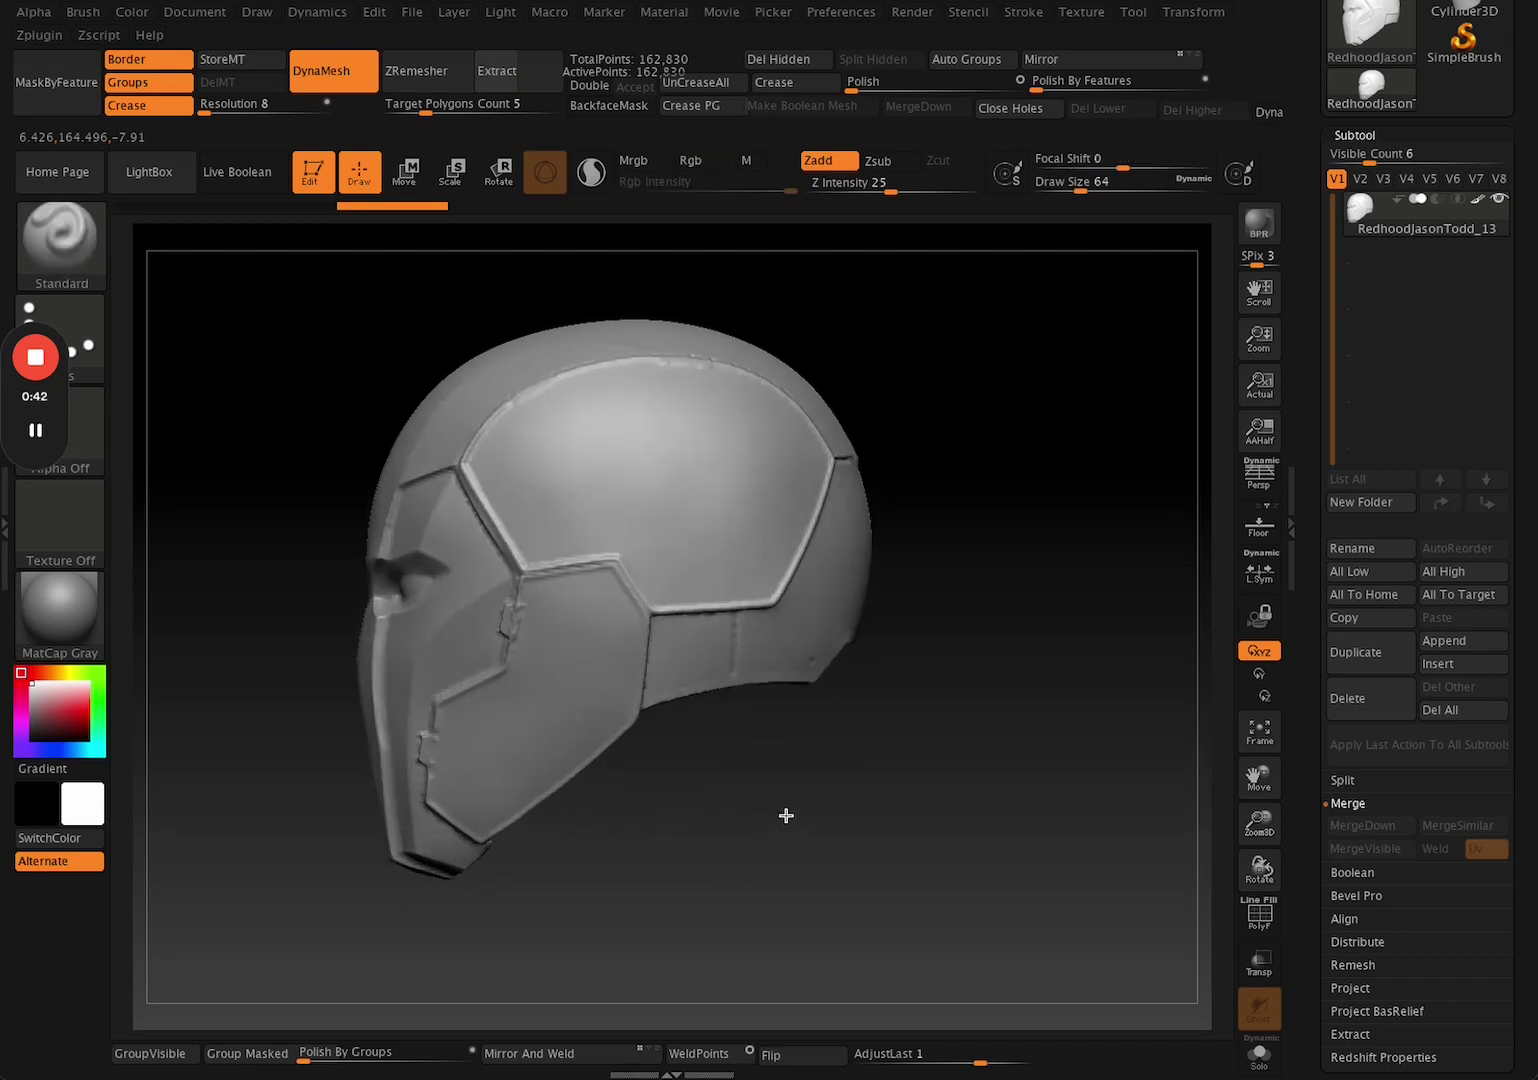
mouse_move(762, 826)
left_mouse_down()
mouse_move(759, 847)
mouse_move(700, 800)
mouse_move(755, 834)
mouse_move(783, 824)
mouse_move(814, 862)
mouse_move(808, 877)
mouse_move(795, 864)
left_mouse_up()
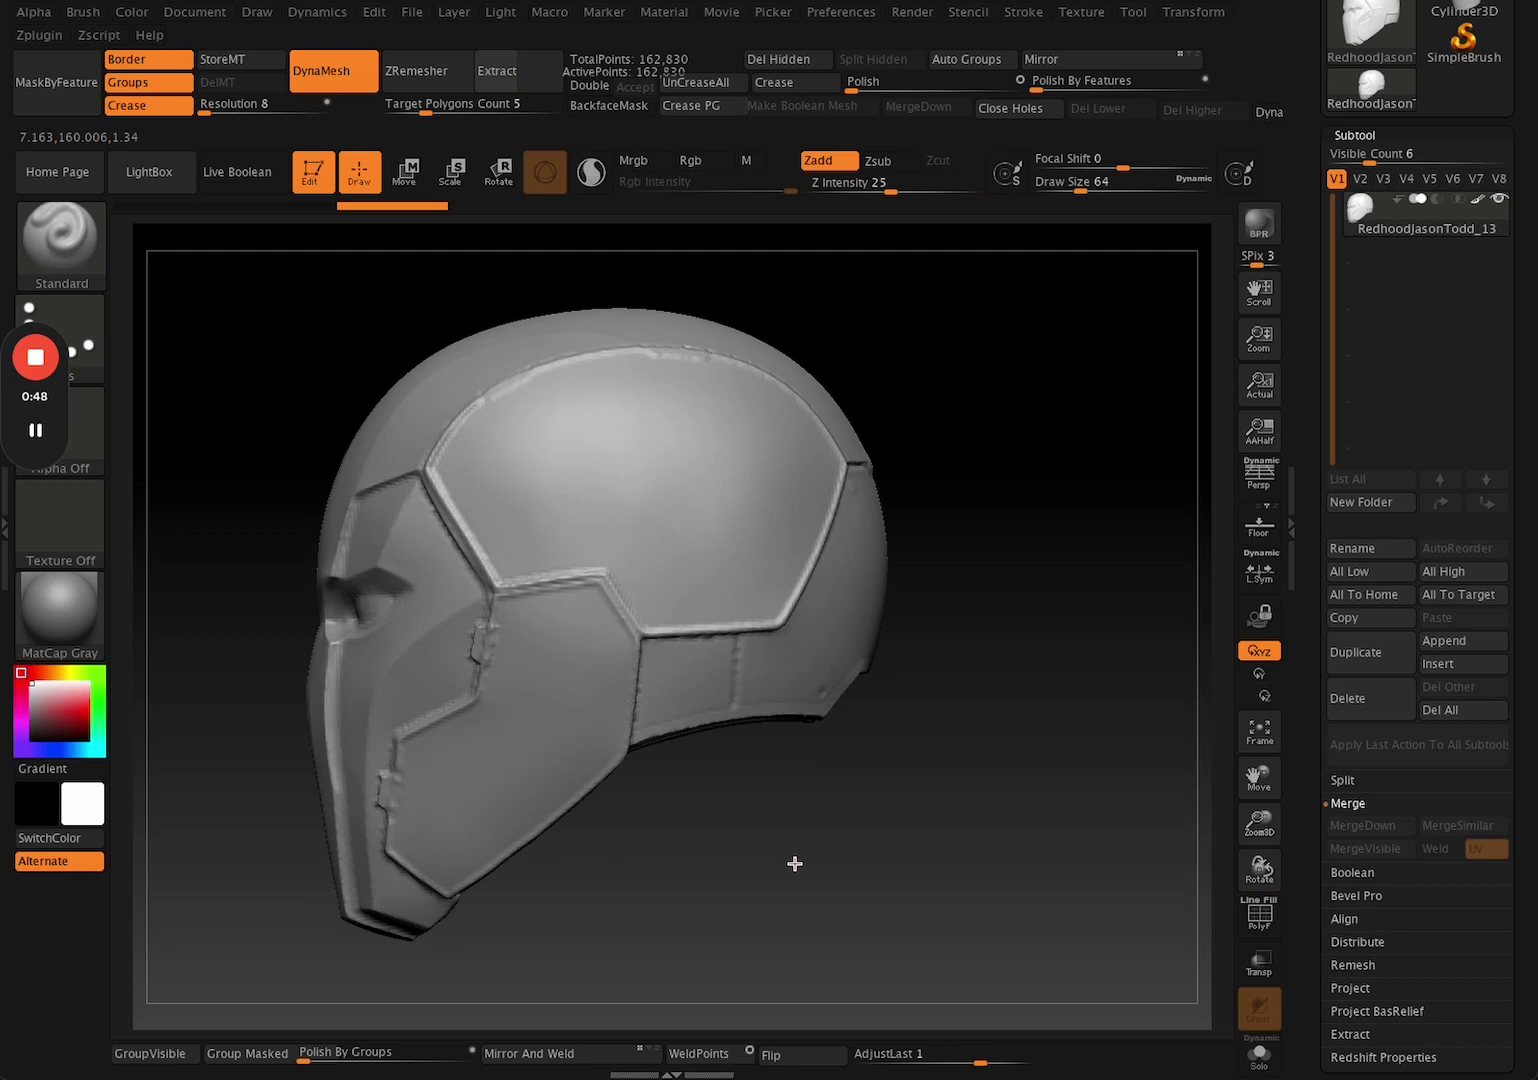
key("shift+f")
key("shift+f")
left_click_drag(676, 882, 698, 885)
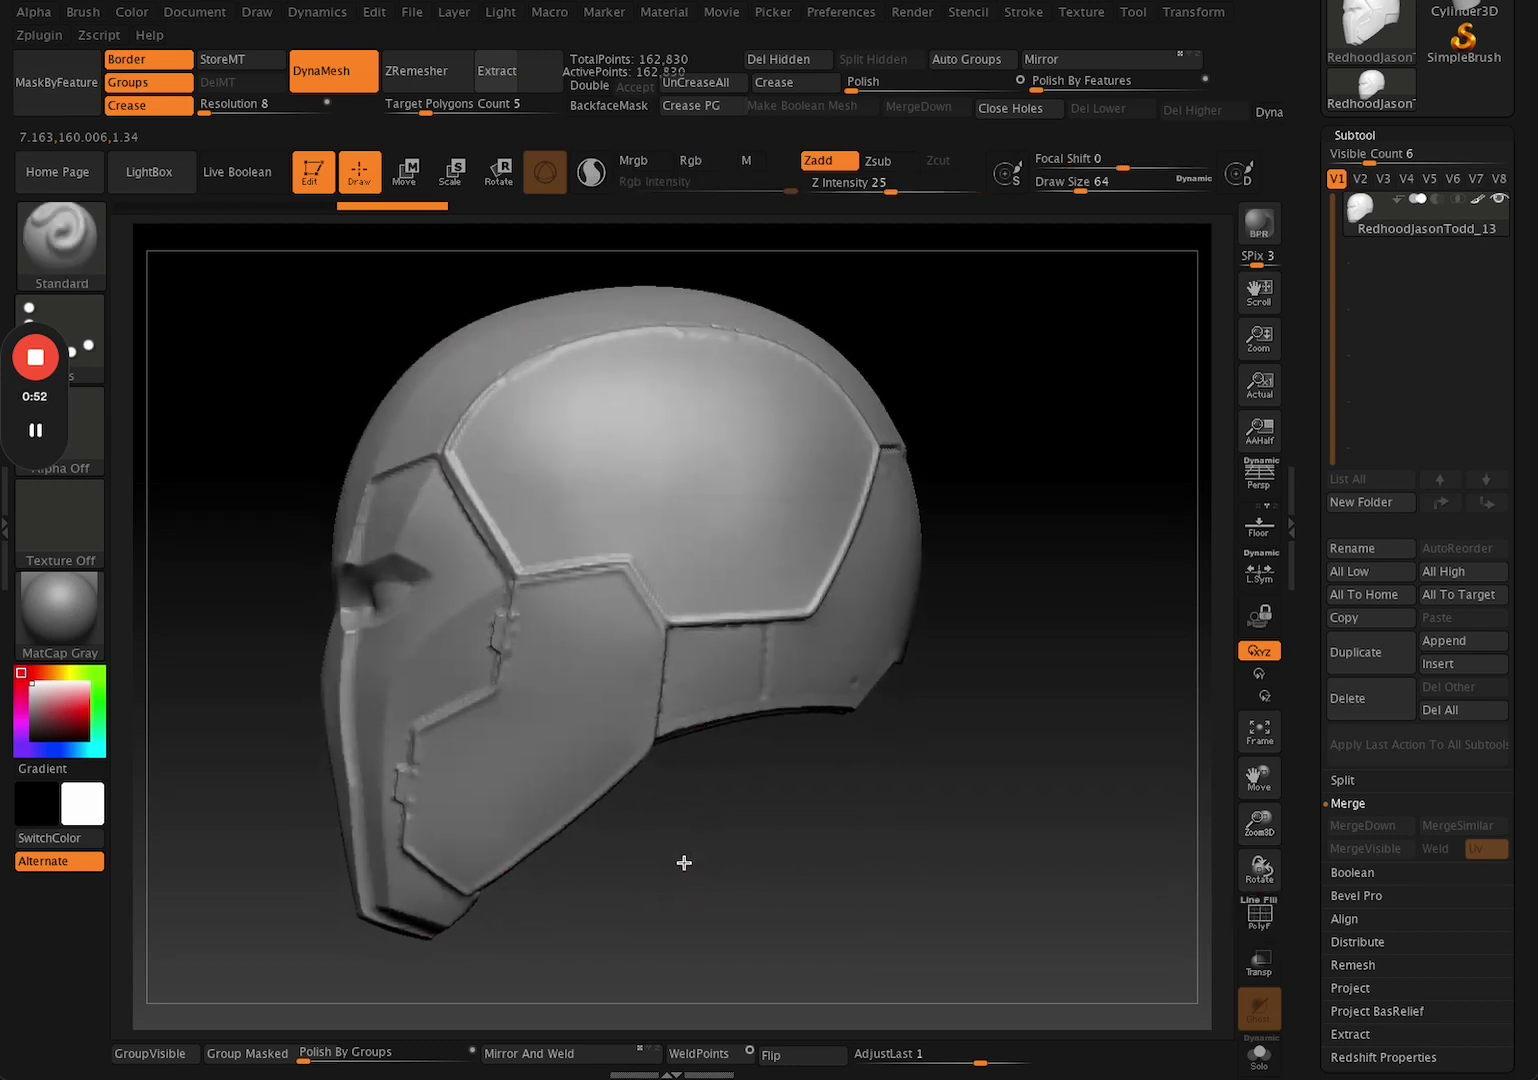
mouse_move(872, 851)
left_mouse_down("shift")
mouse_move(841, 841)
mouse_move(927, 845)
mouse_move(874, 877)
left_mouse_up("shift")
key("shift+f")
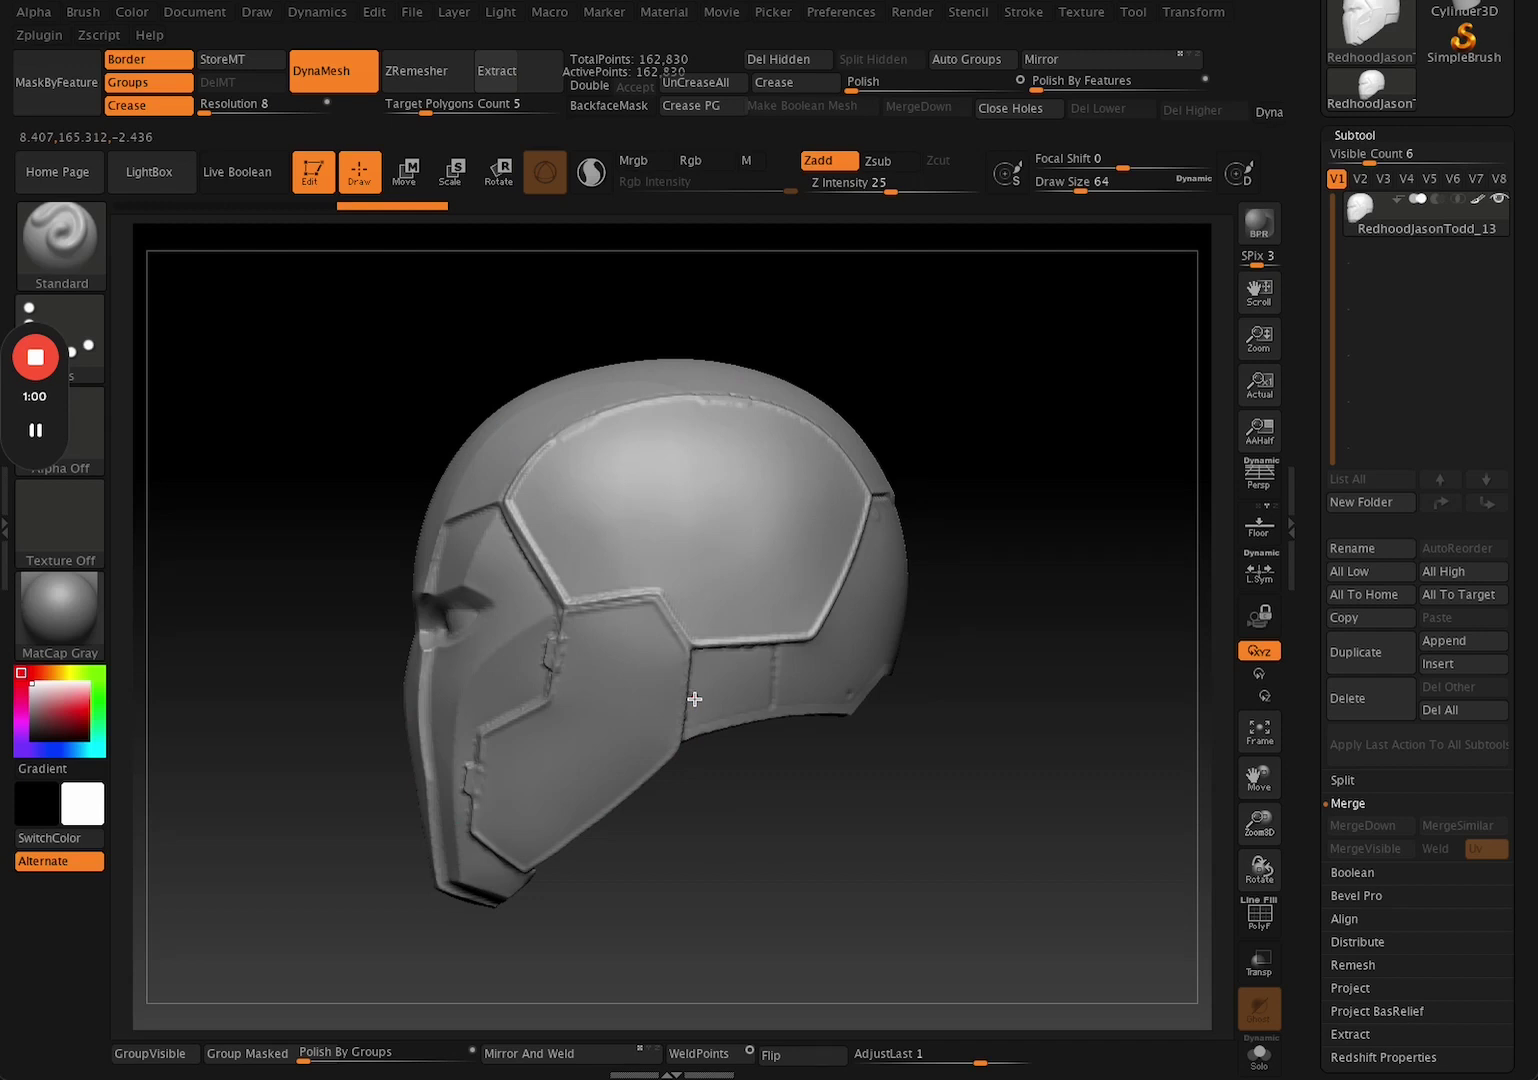
key("shift+f")
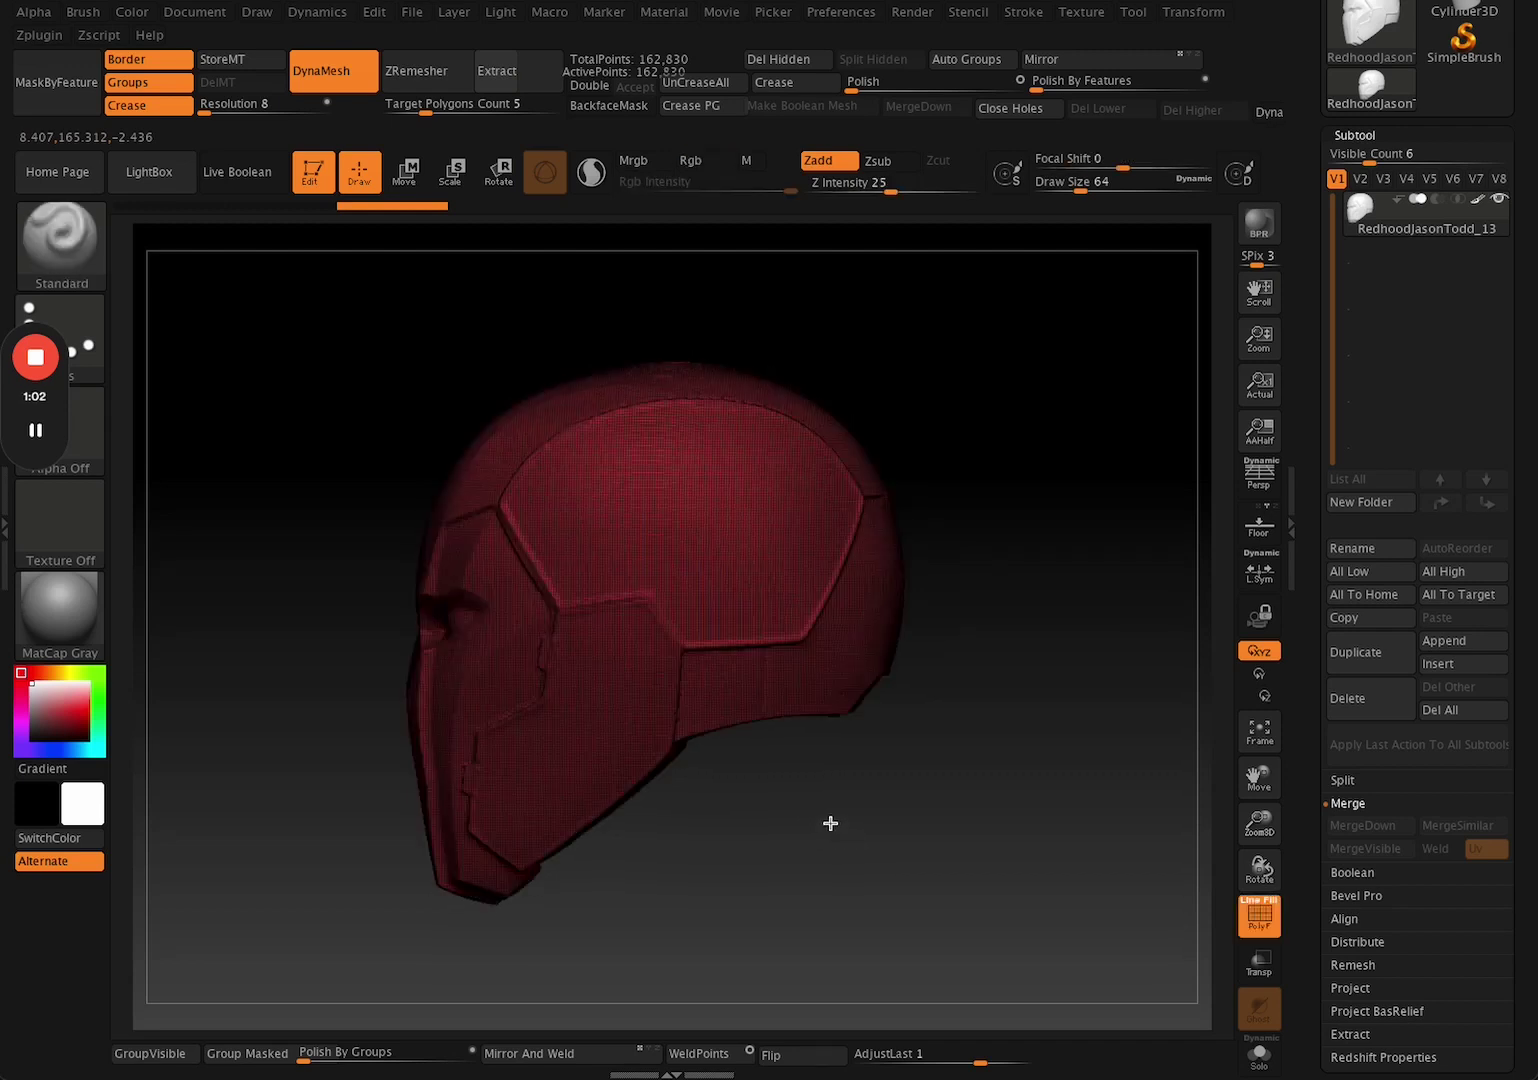
key("shift+f")
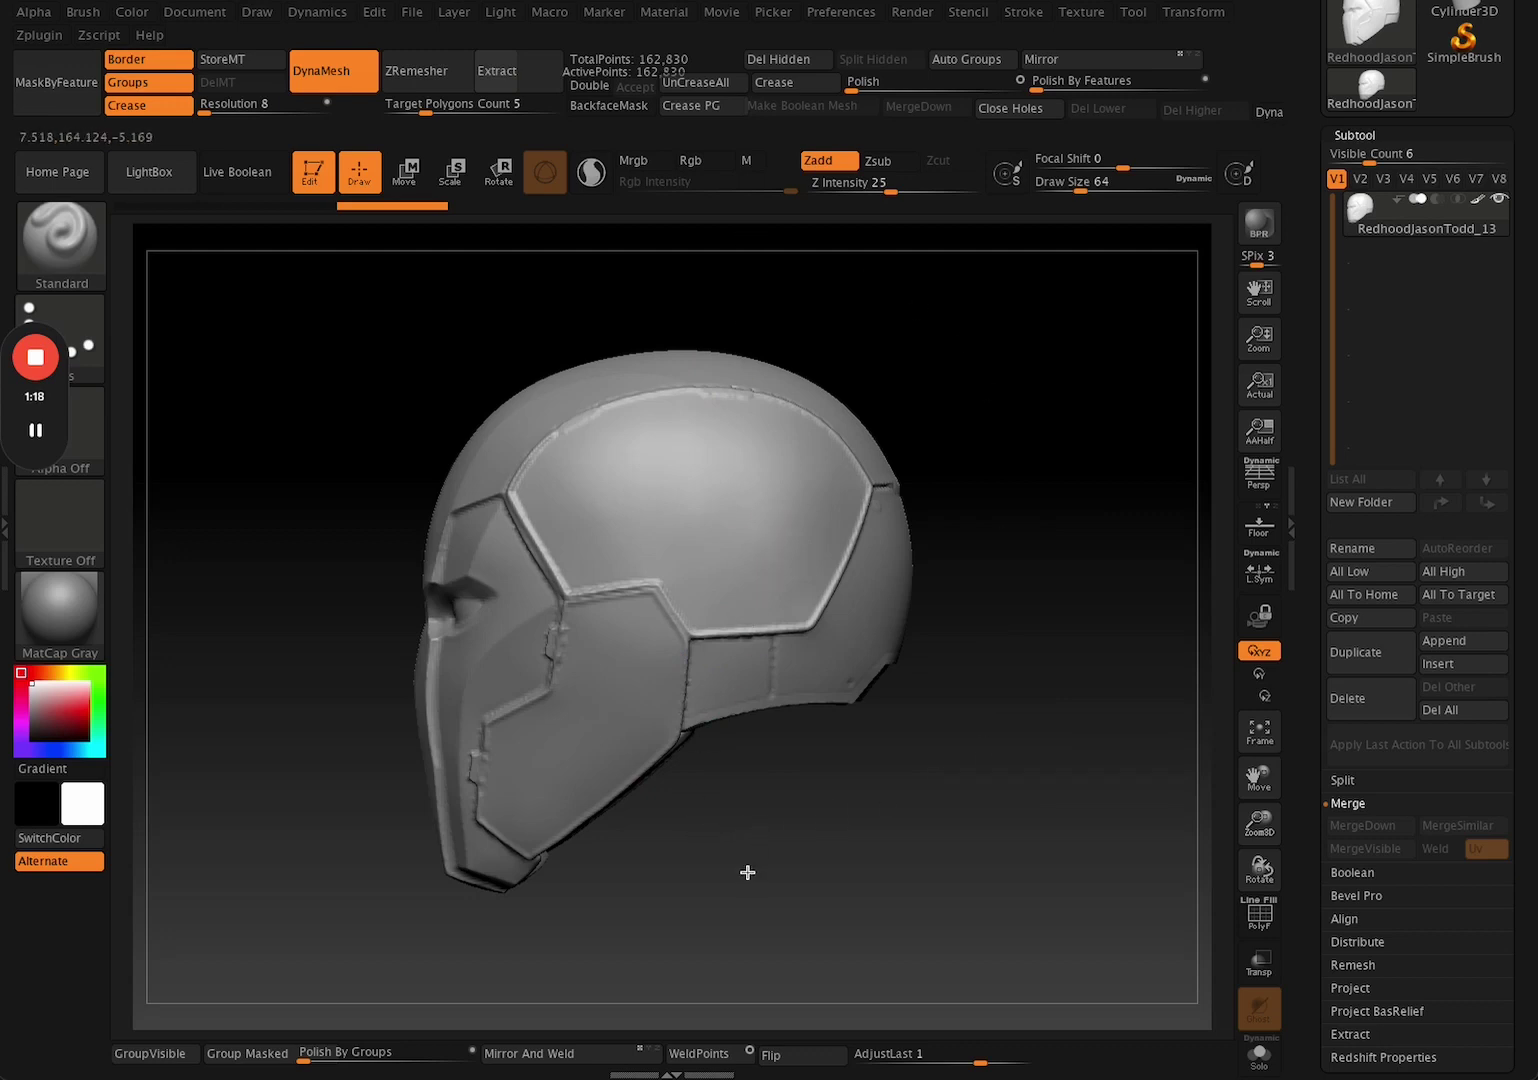
left_click_drag(758, 817, 815, 891)
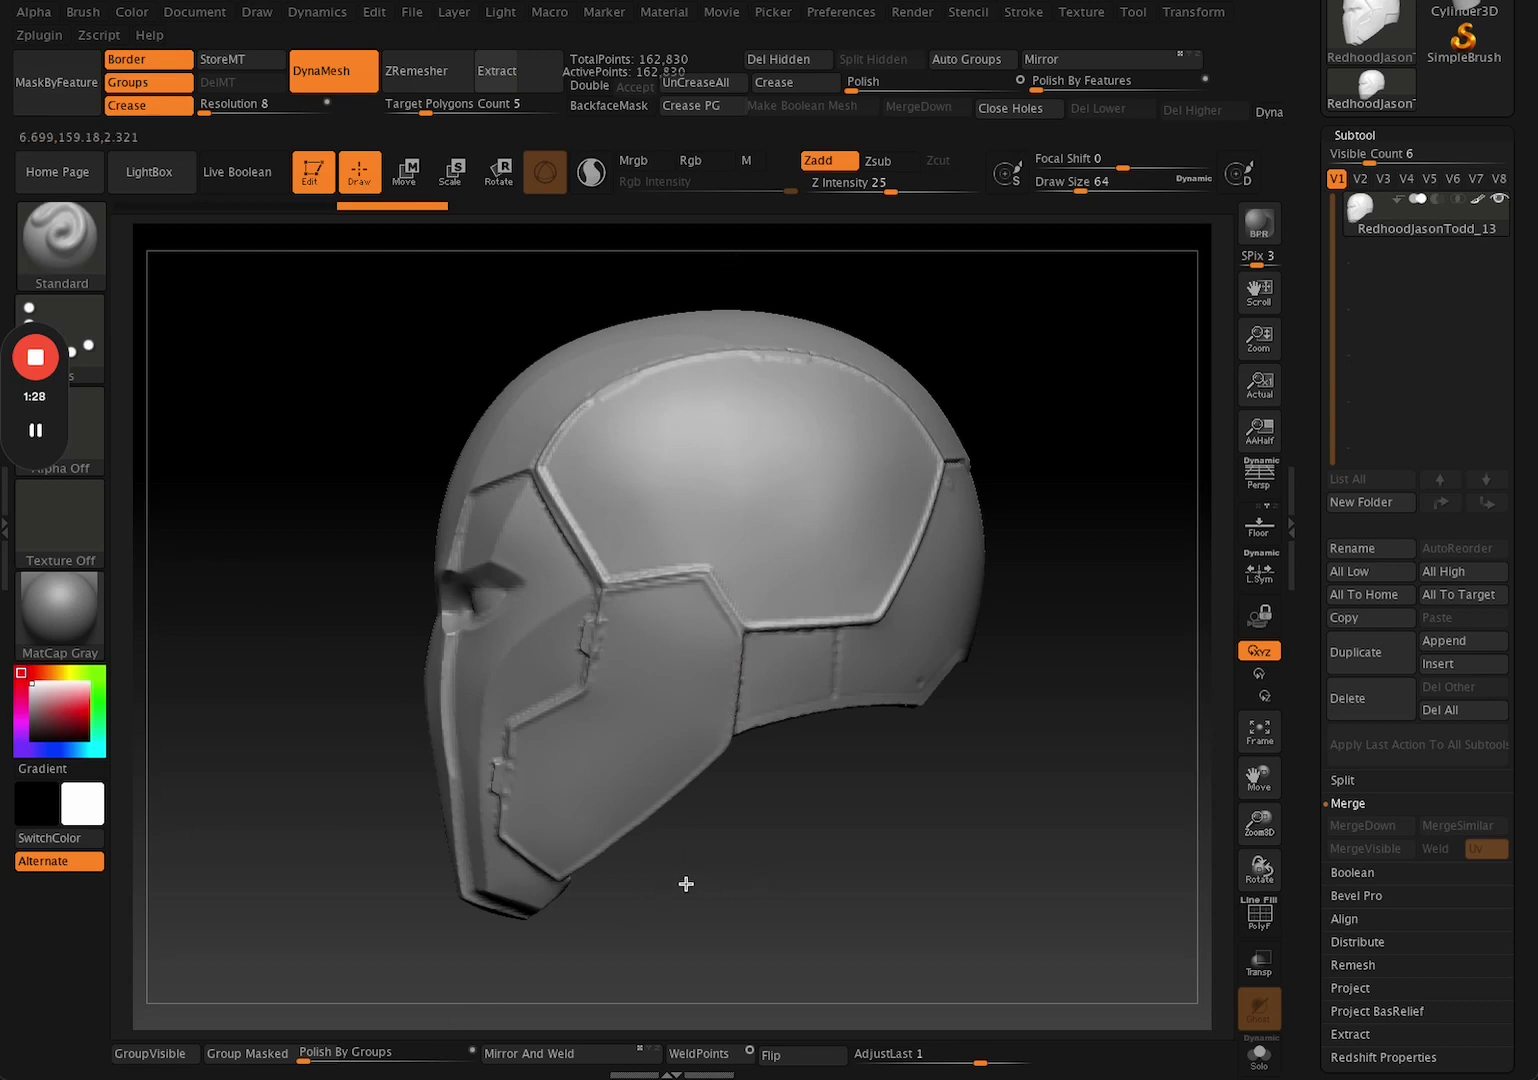
Display the helmet's polygroup colour fill with the polyframe's wireframe lines turned off.
key("shift+f")
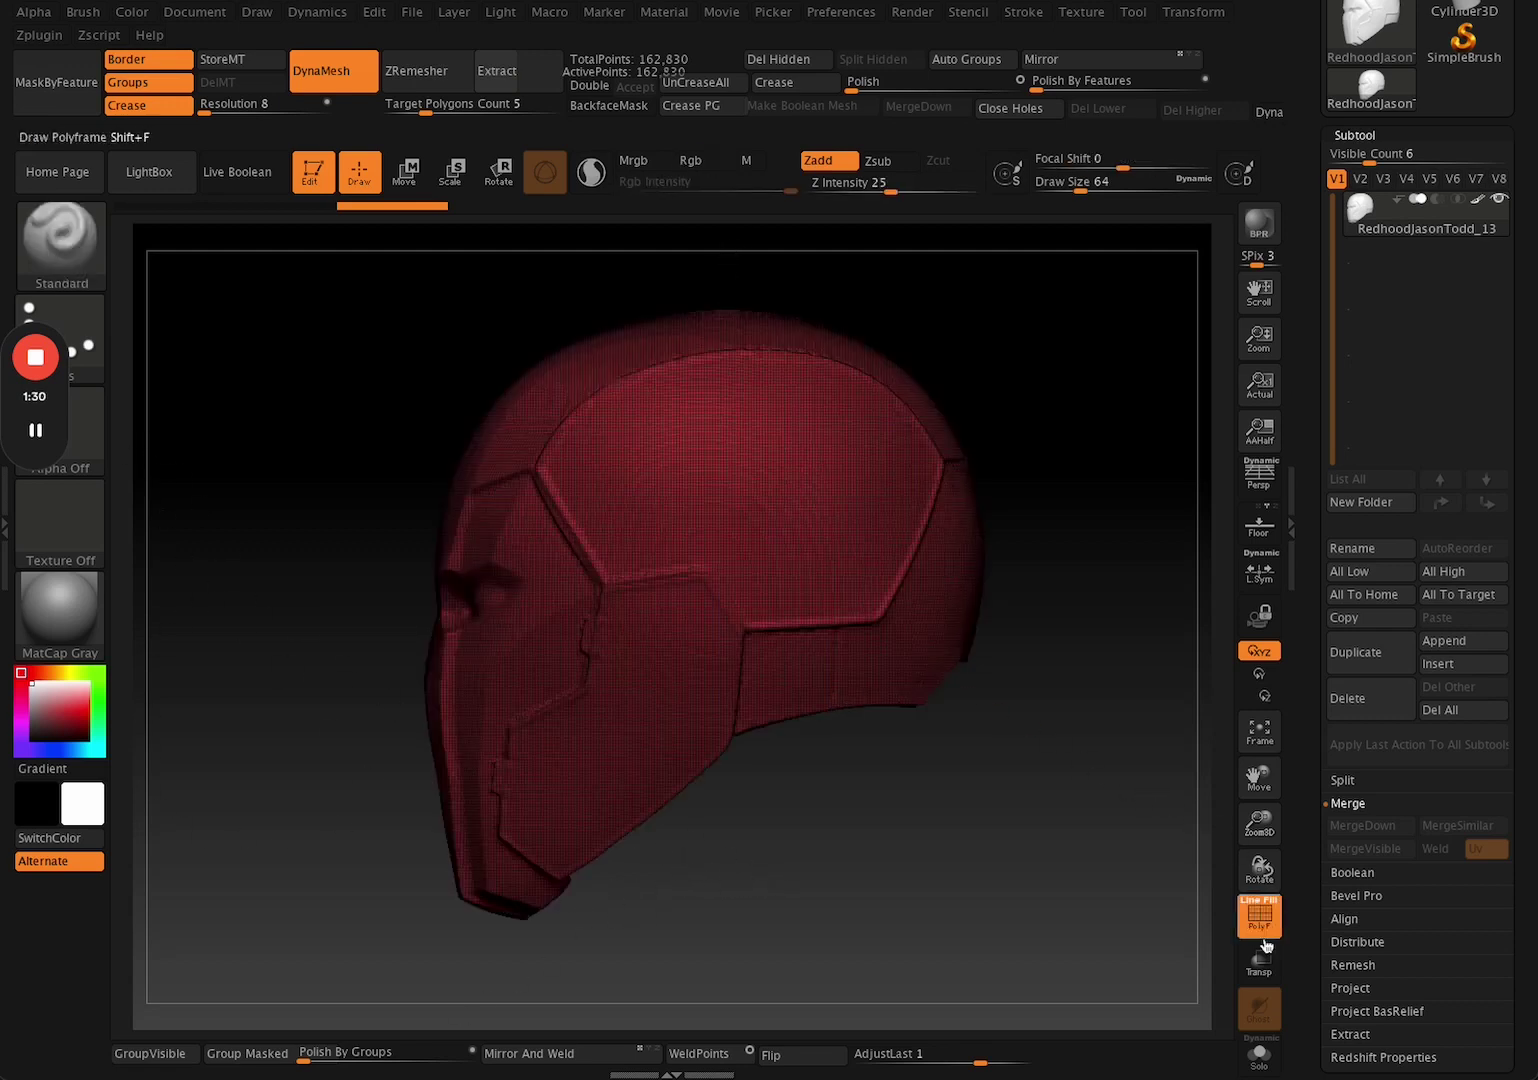
left_click(1255, 908)
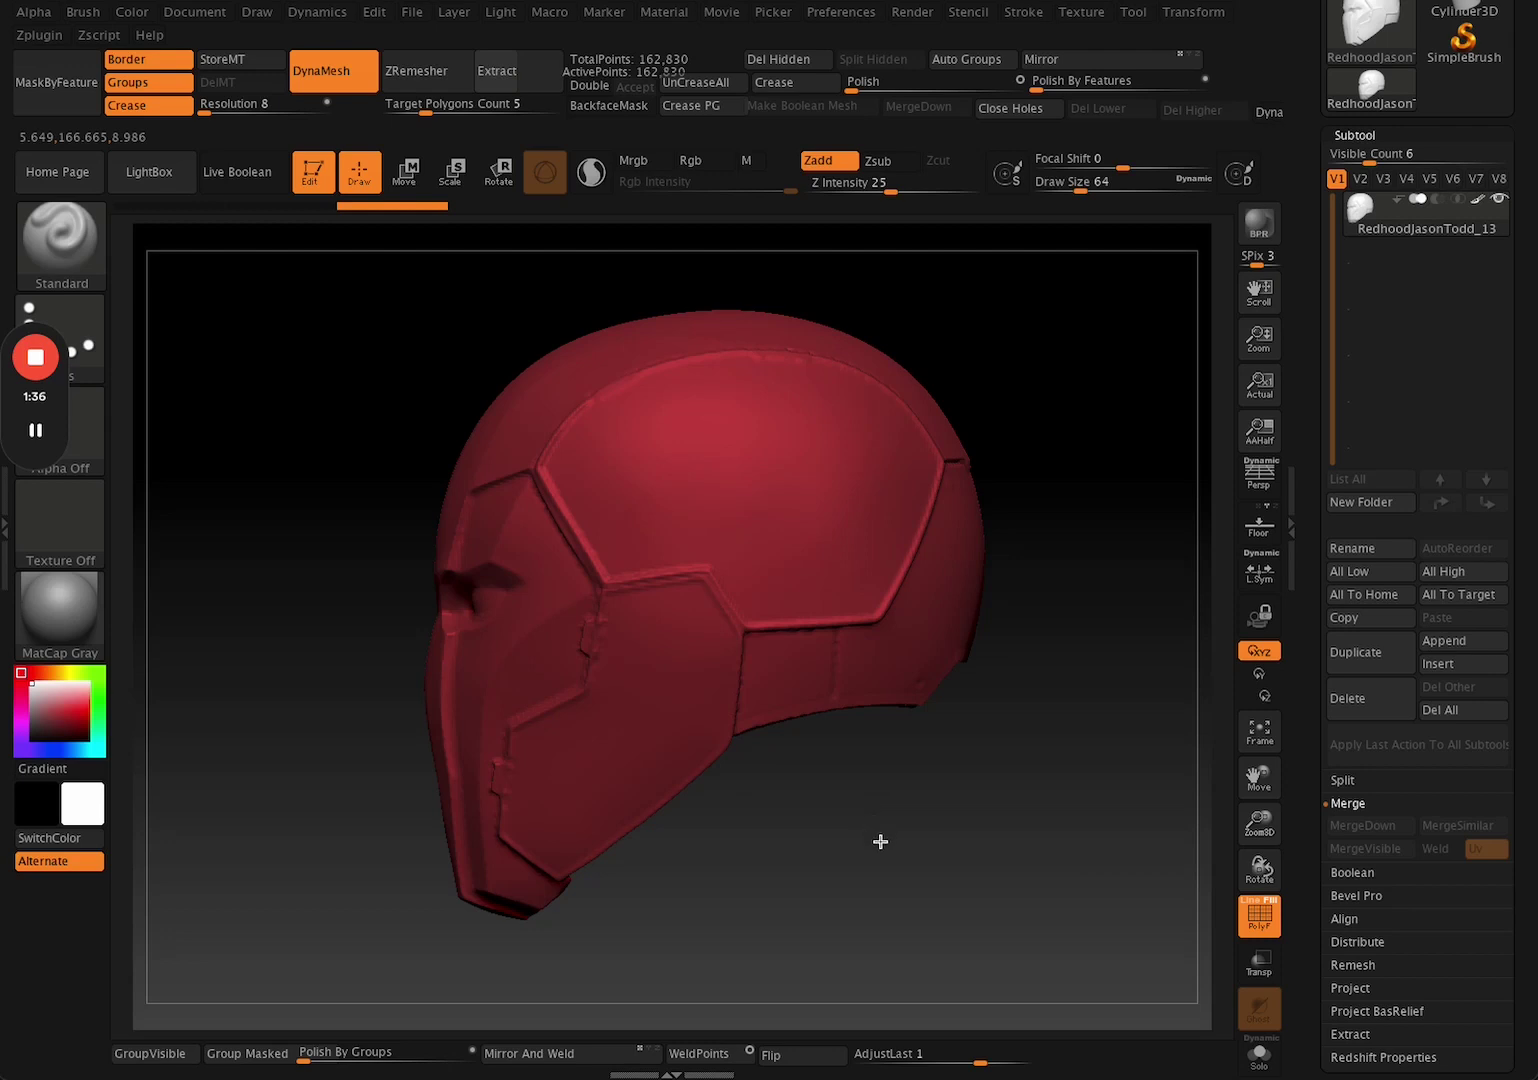
left_click_drag(880, 841, 814, 833)
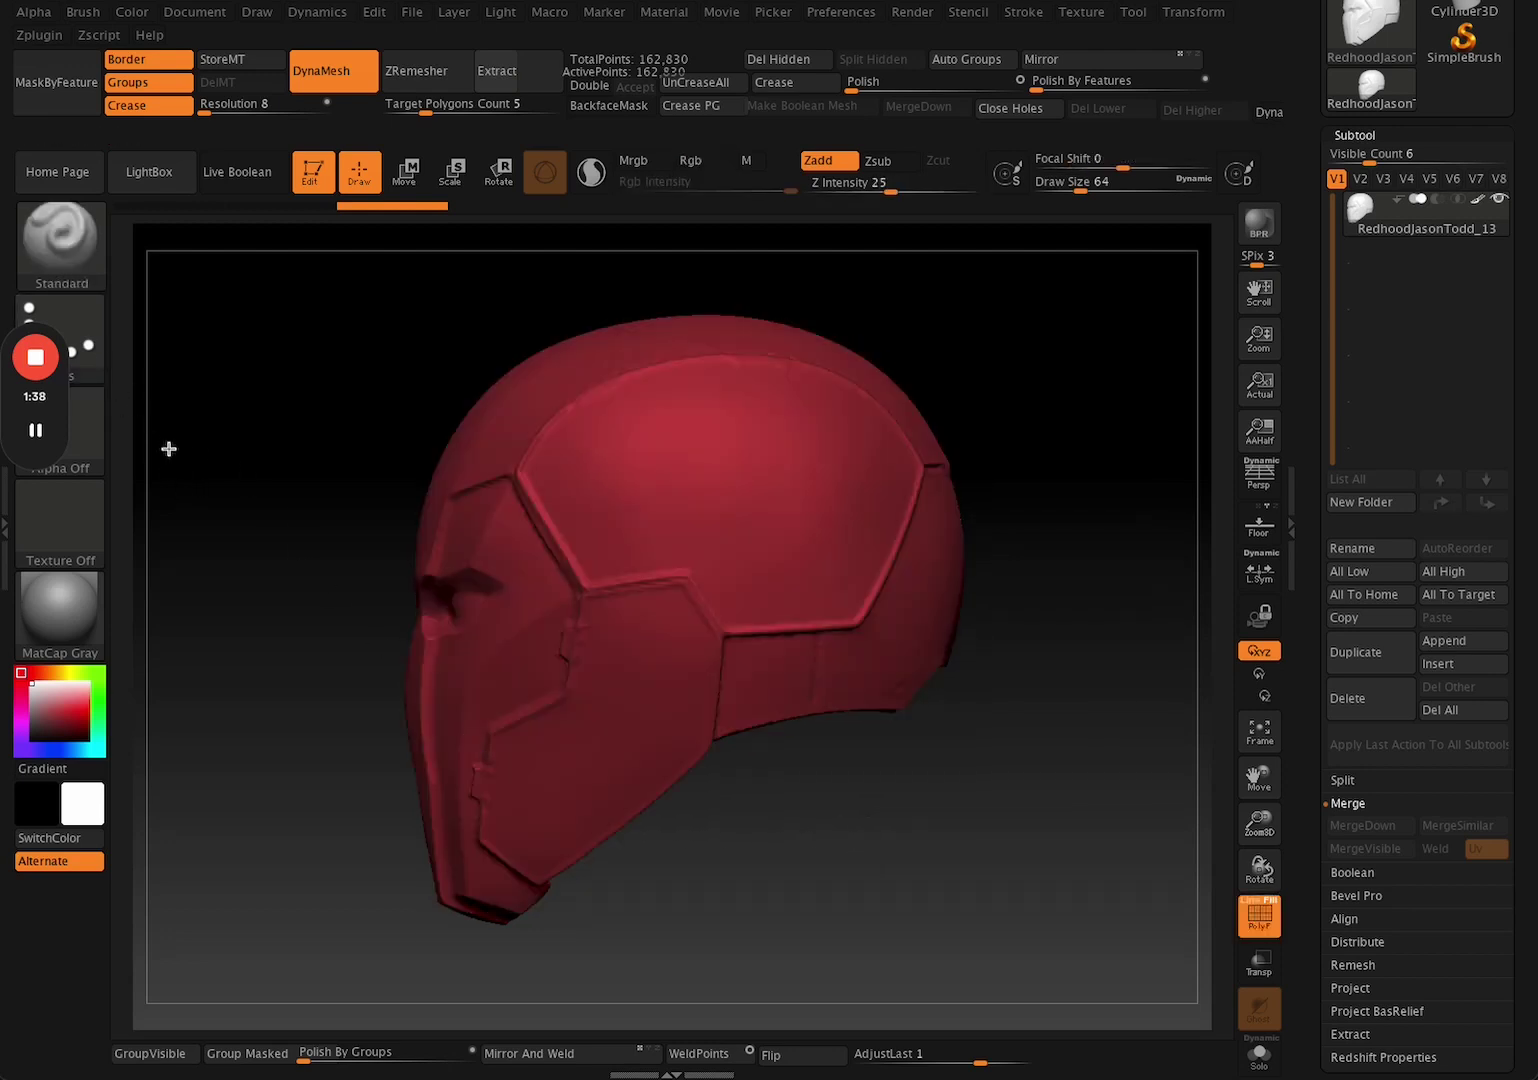
Choose KnifeCurve as the selection brush and position the helmet in side view for cutting.
key("ctrl+shift")
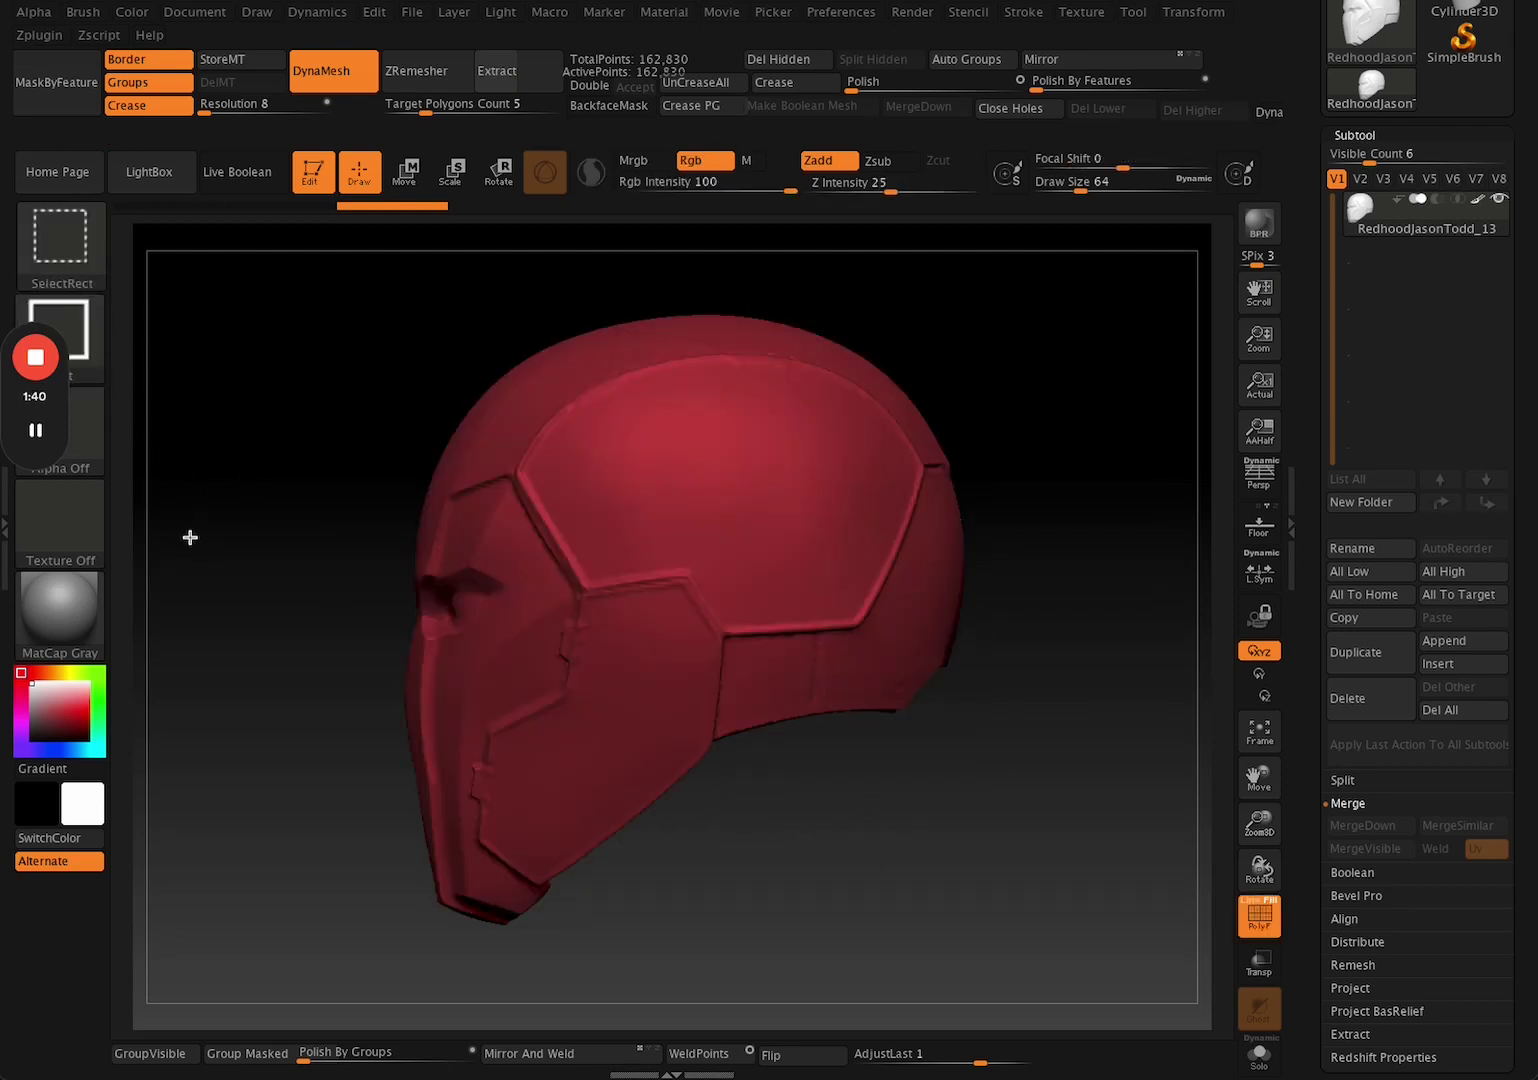
key("b")
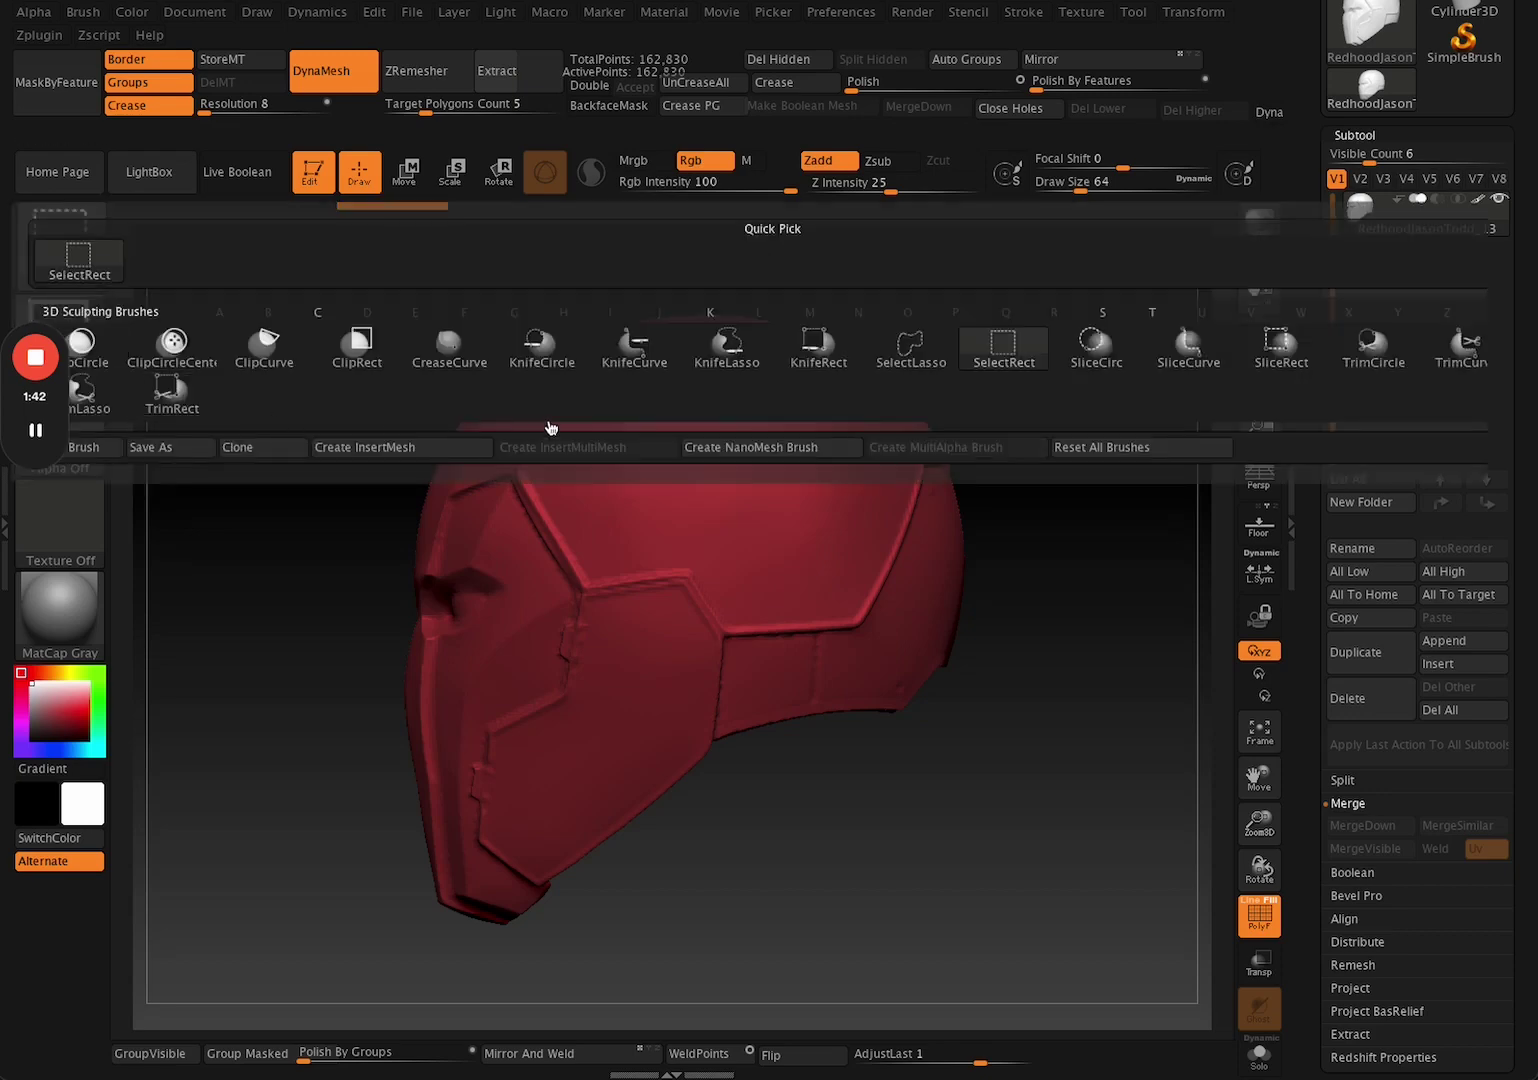
left_click(645, 366, "ctrl+shift")
mouse_move(1016, 811)
left_mouse_down("alt")
mouse_move(938, 831)
mouse_move(913, 820)
mouse_move(645, 522)
left_mouse_up("alt")
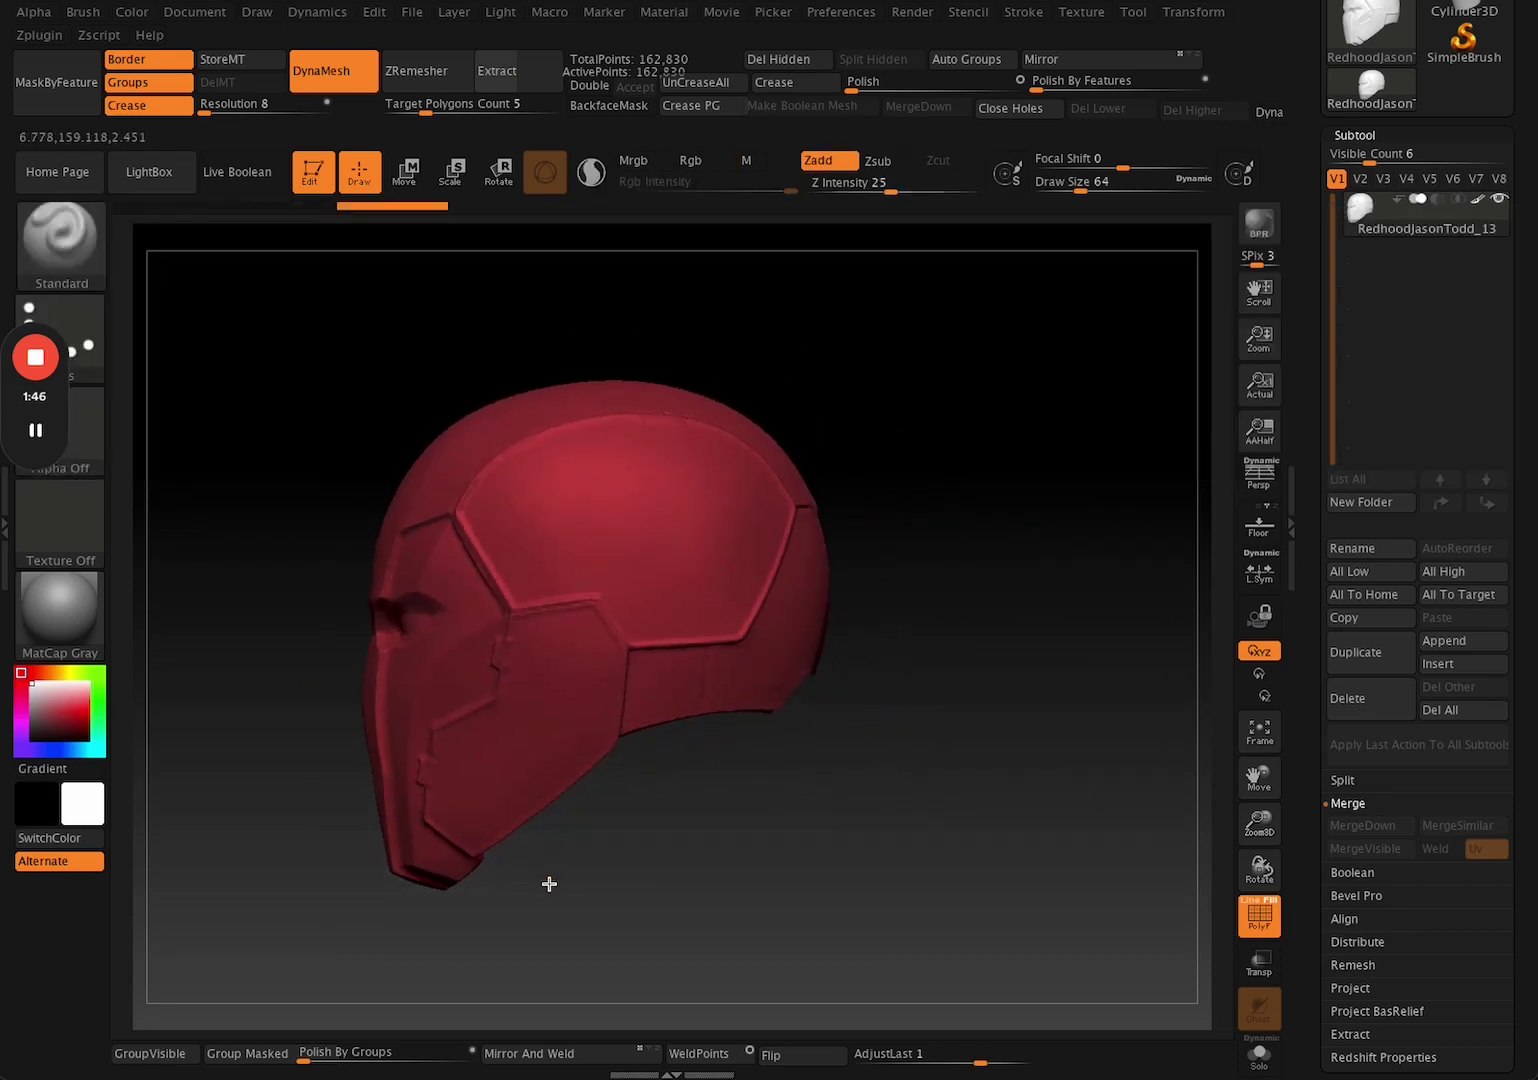
Try straight KnifeCurve cuts at different angles across the helmet's chin, back and crown, undoing each cut.
left_click_drag(566, 888, 278, 636, "ctrl+shift")
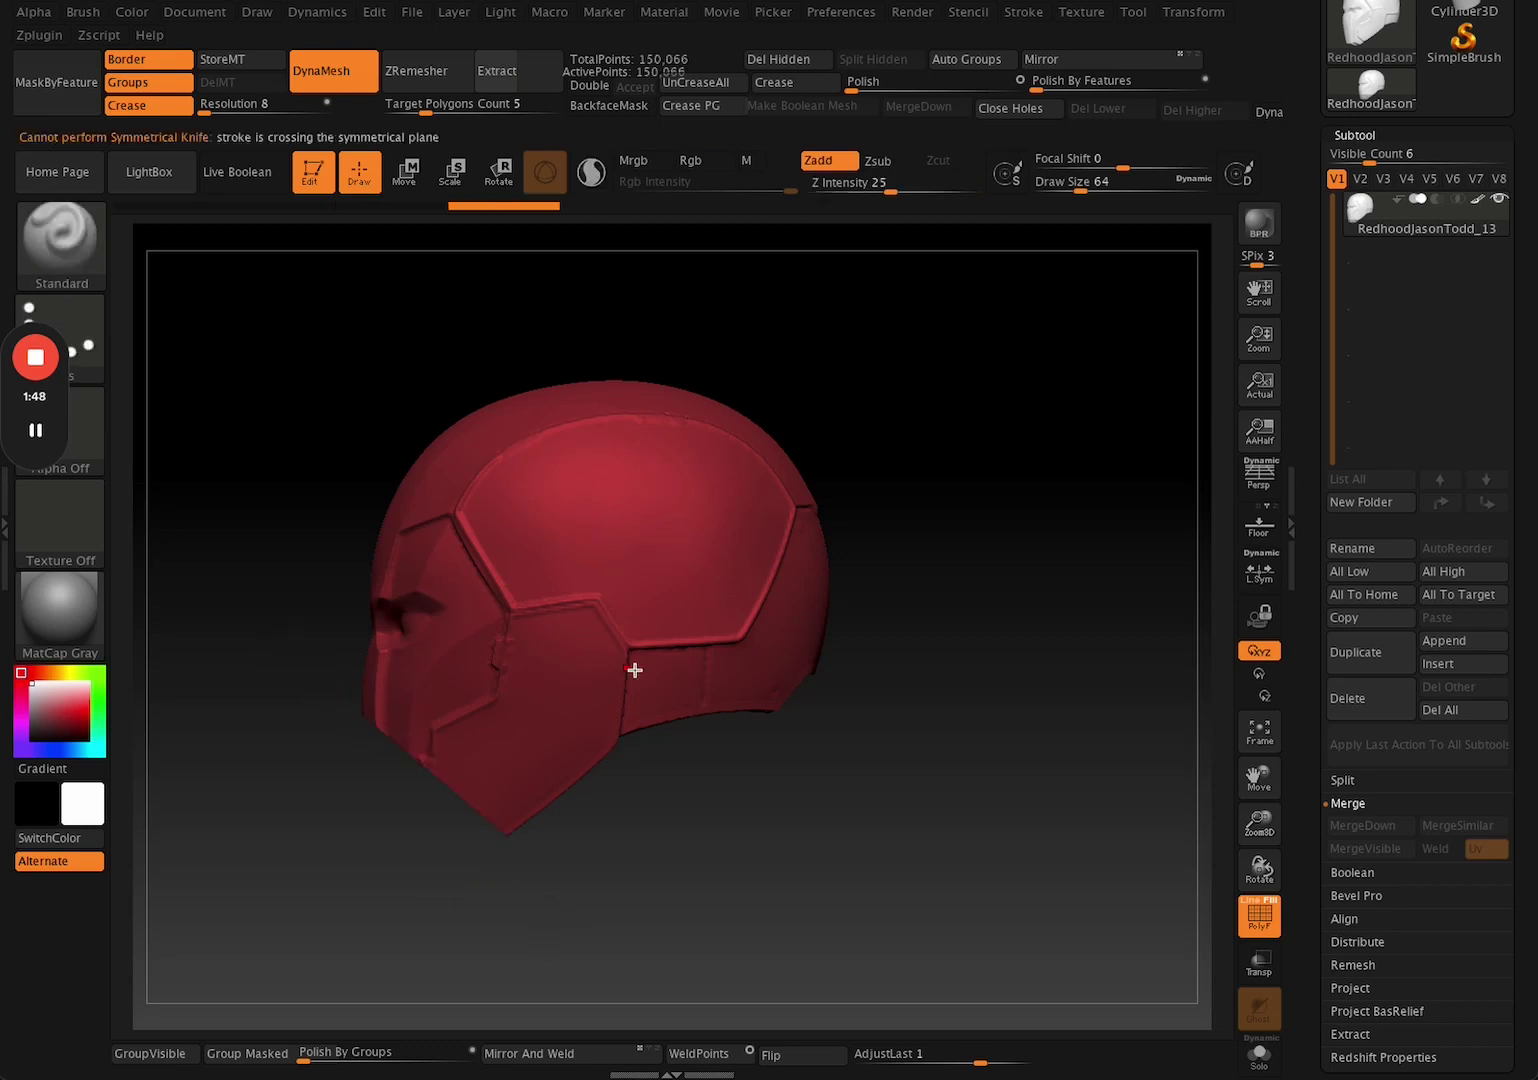
key("ctrl+z")
left_click_drag(842, 420, 617, 924, "ctrl+shift")
key("ctrl+z")
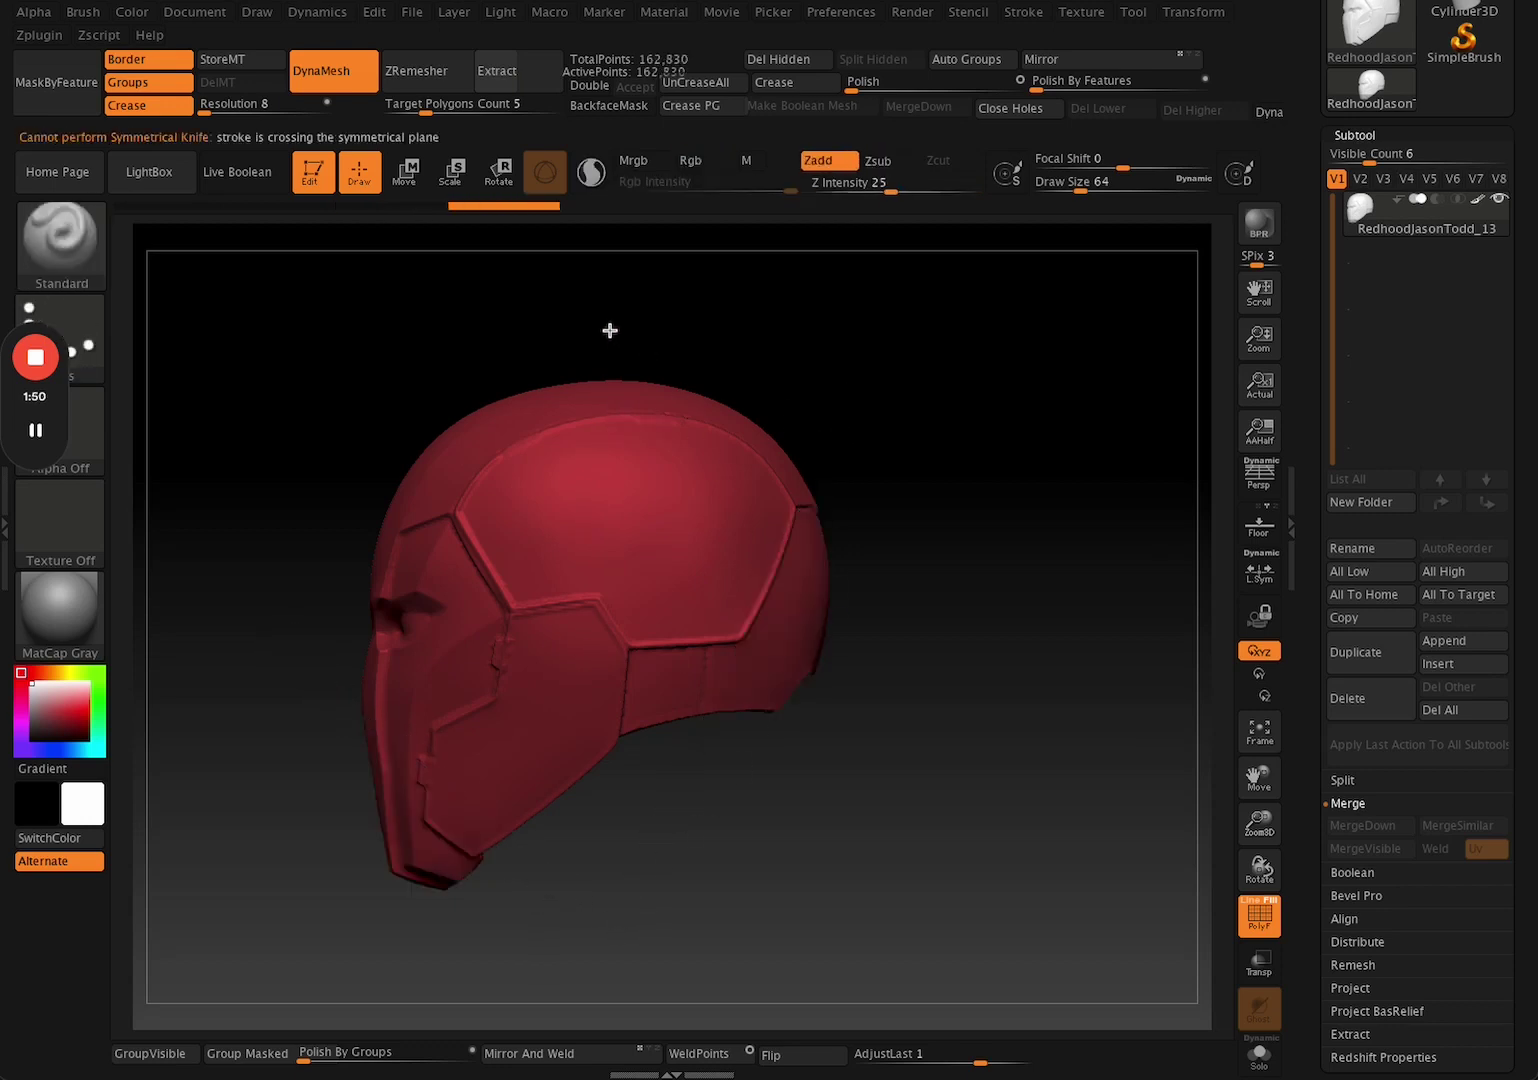
left_click_drag(532, 292, 905, 810, "ctrl+shift")
key("ctrl+z")
mouse_move(257, 628)
left_mouse_down("ctrl+shift")
mouse_move(398, 549)
mouse_move(848, 356)
left_mouse_up("ctrl+shift")
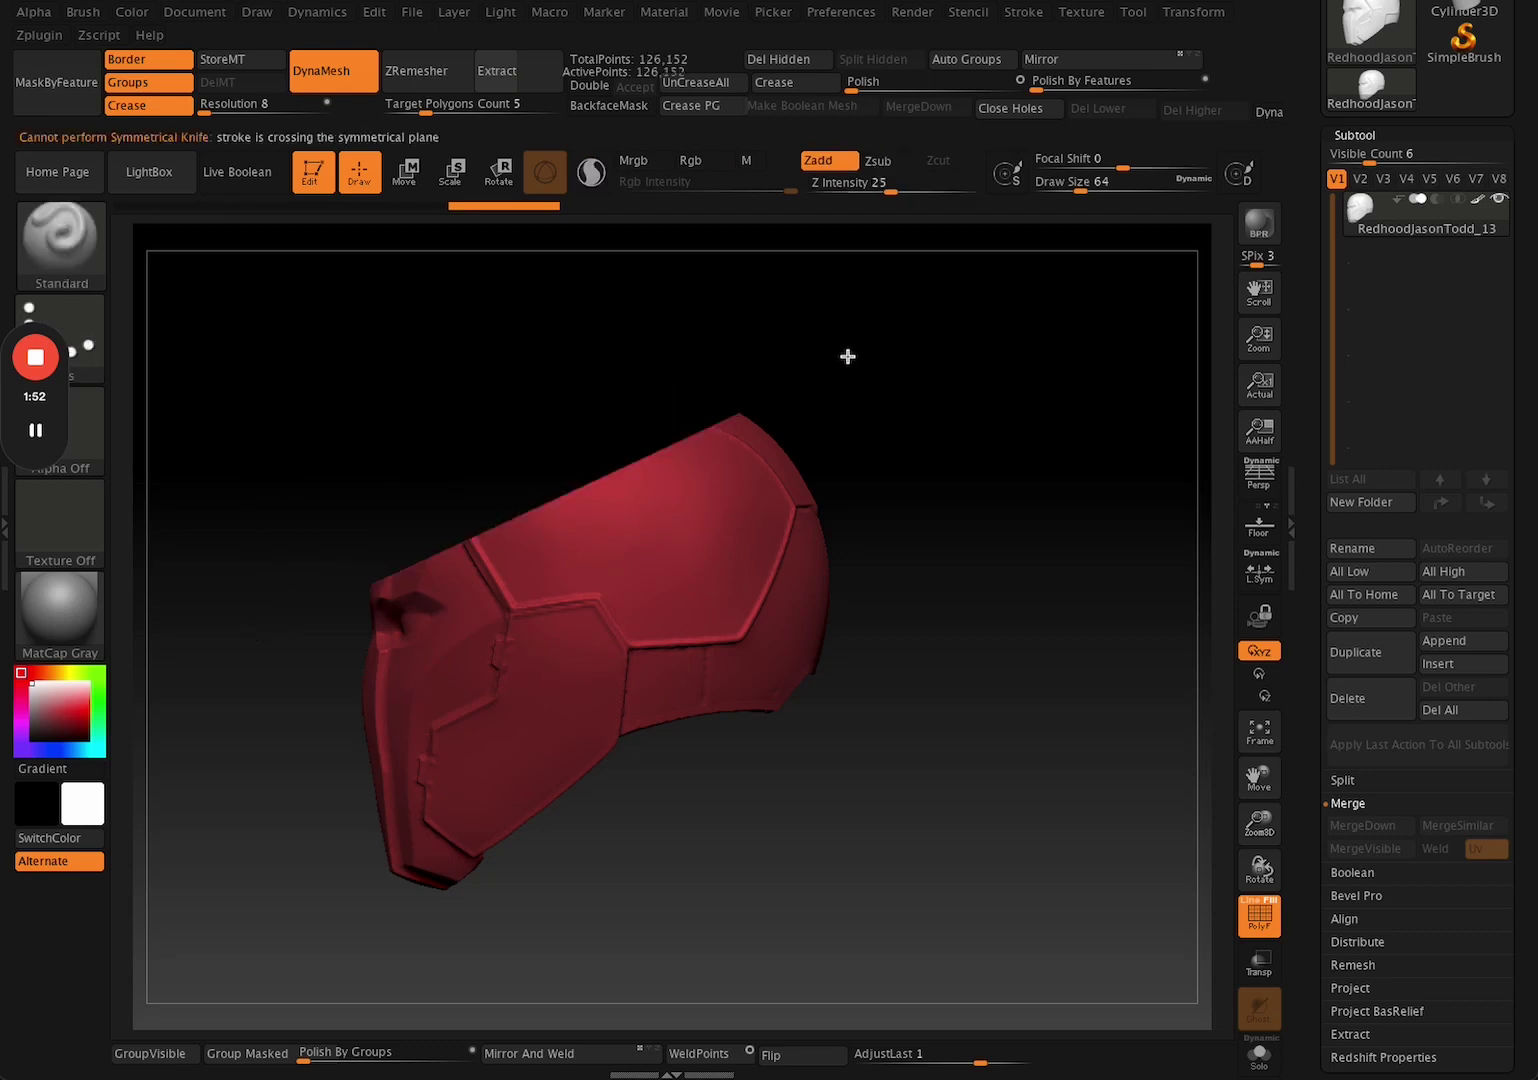
key("ctrl+z")
left_click_drag(649, 300, 645, 920, "ctrl+shift")
key("ctrl+z")
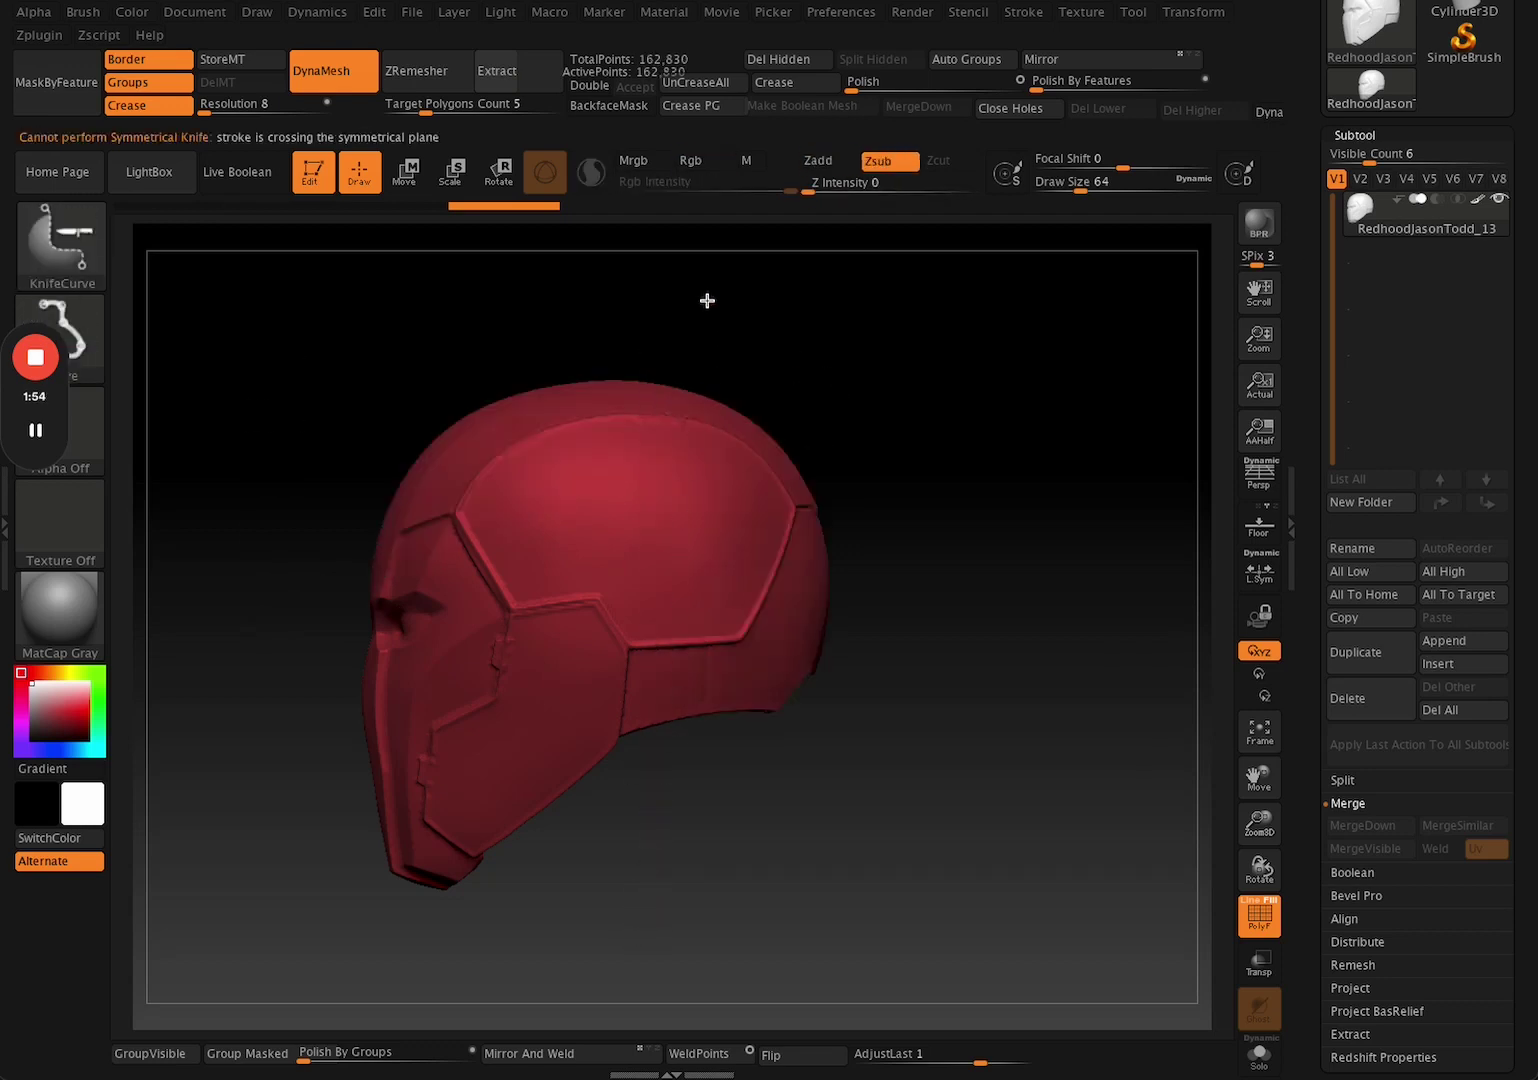
Try a vertical knife cut removing the back of the helmet, examine the shell's inside, and undo the cut.
mouse_move(683, 310)
left_mouse_down("ctrl+shift")
mouse_move(590, 845)
mouse_move(621, 851)
mouse_move(597, 848)
mouse_move(869, 741)
mouse_move(698, 757)
left_mouse_up("ctrl+shift")
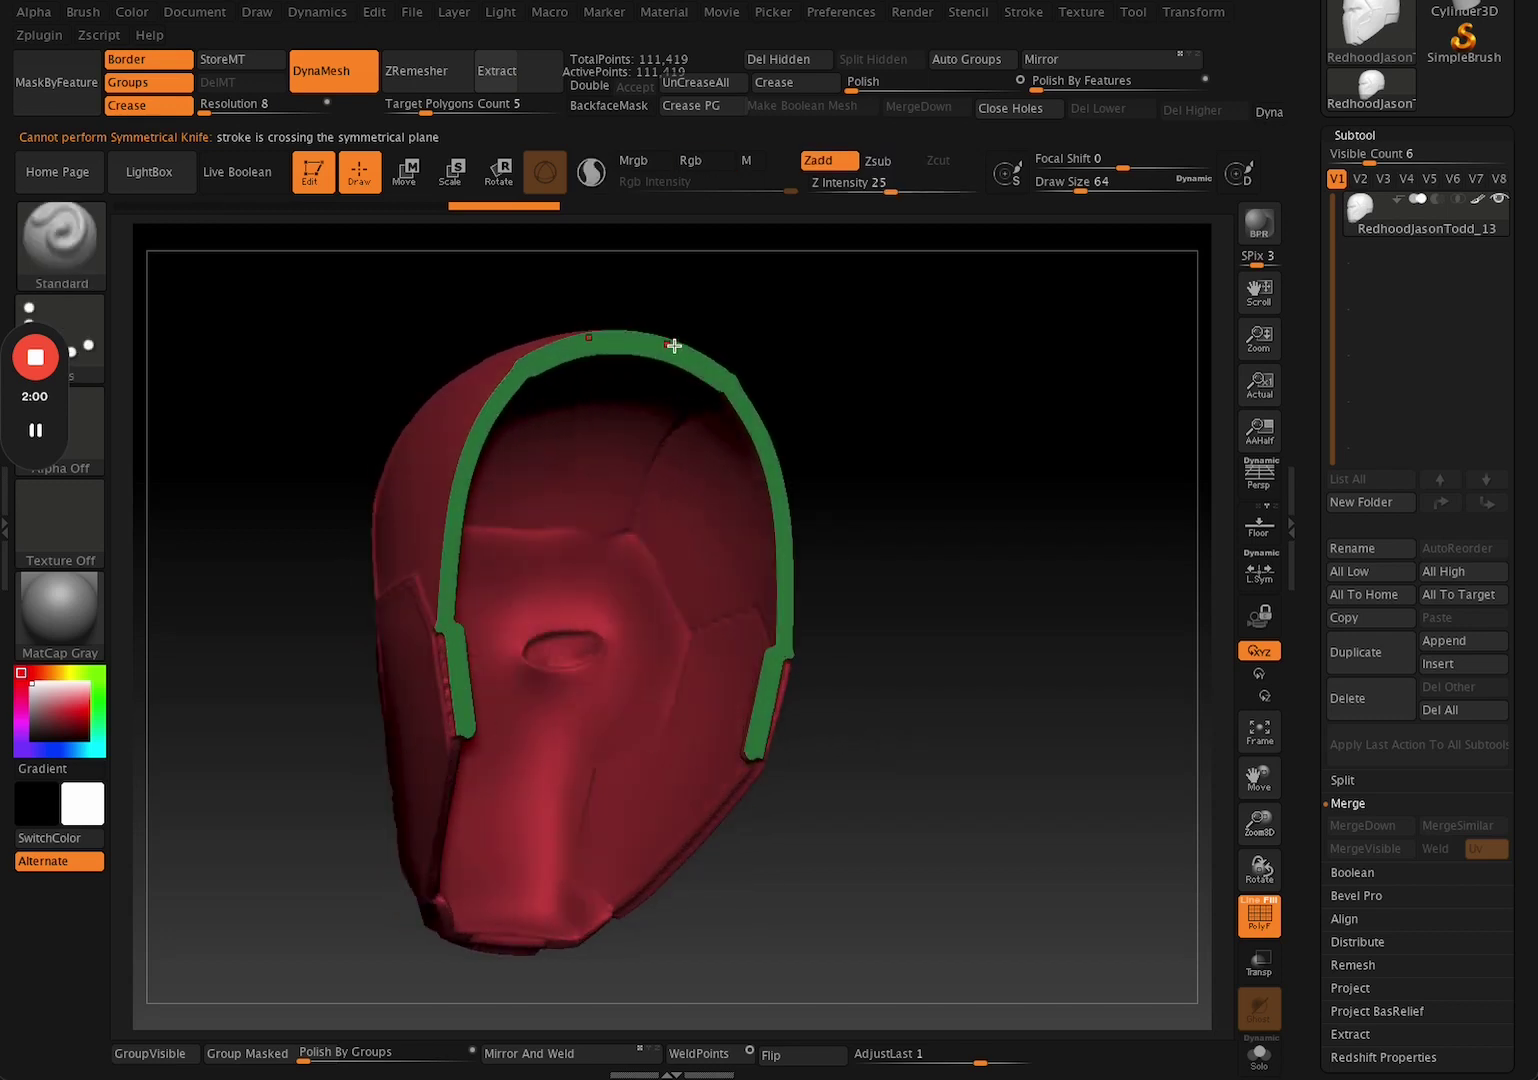
key("ctrl+z")
key("ctrl+z")
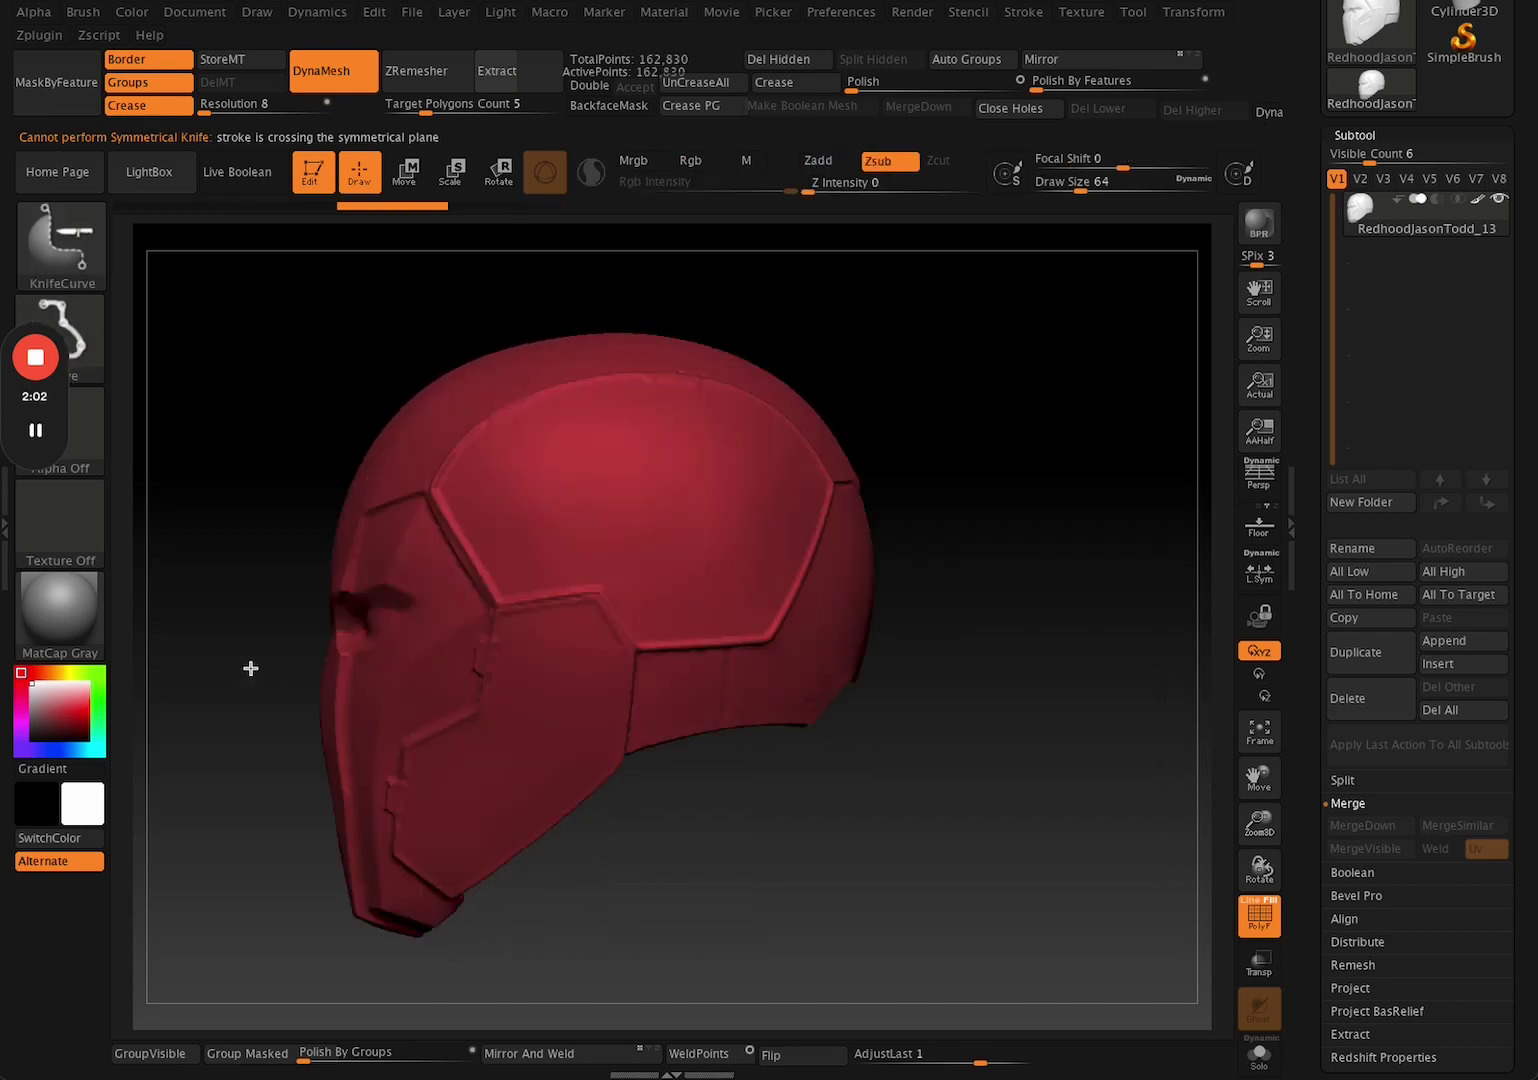
Try a knife cut below the eyes that keeps only the jaw section, inspect the piece, and undo the cut.
mouse_move(251, 669)
left_mouse_down("ctrl+shift")
mouse_move(724, 975)
mouse_move(800, 731)
mouse_move(580, 717)
left_mouse_up("ctrl+shift")
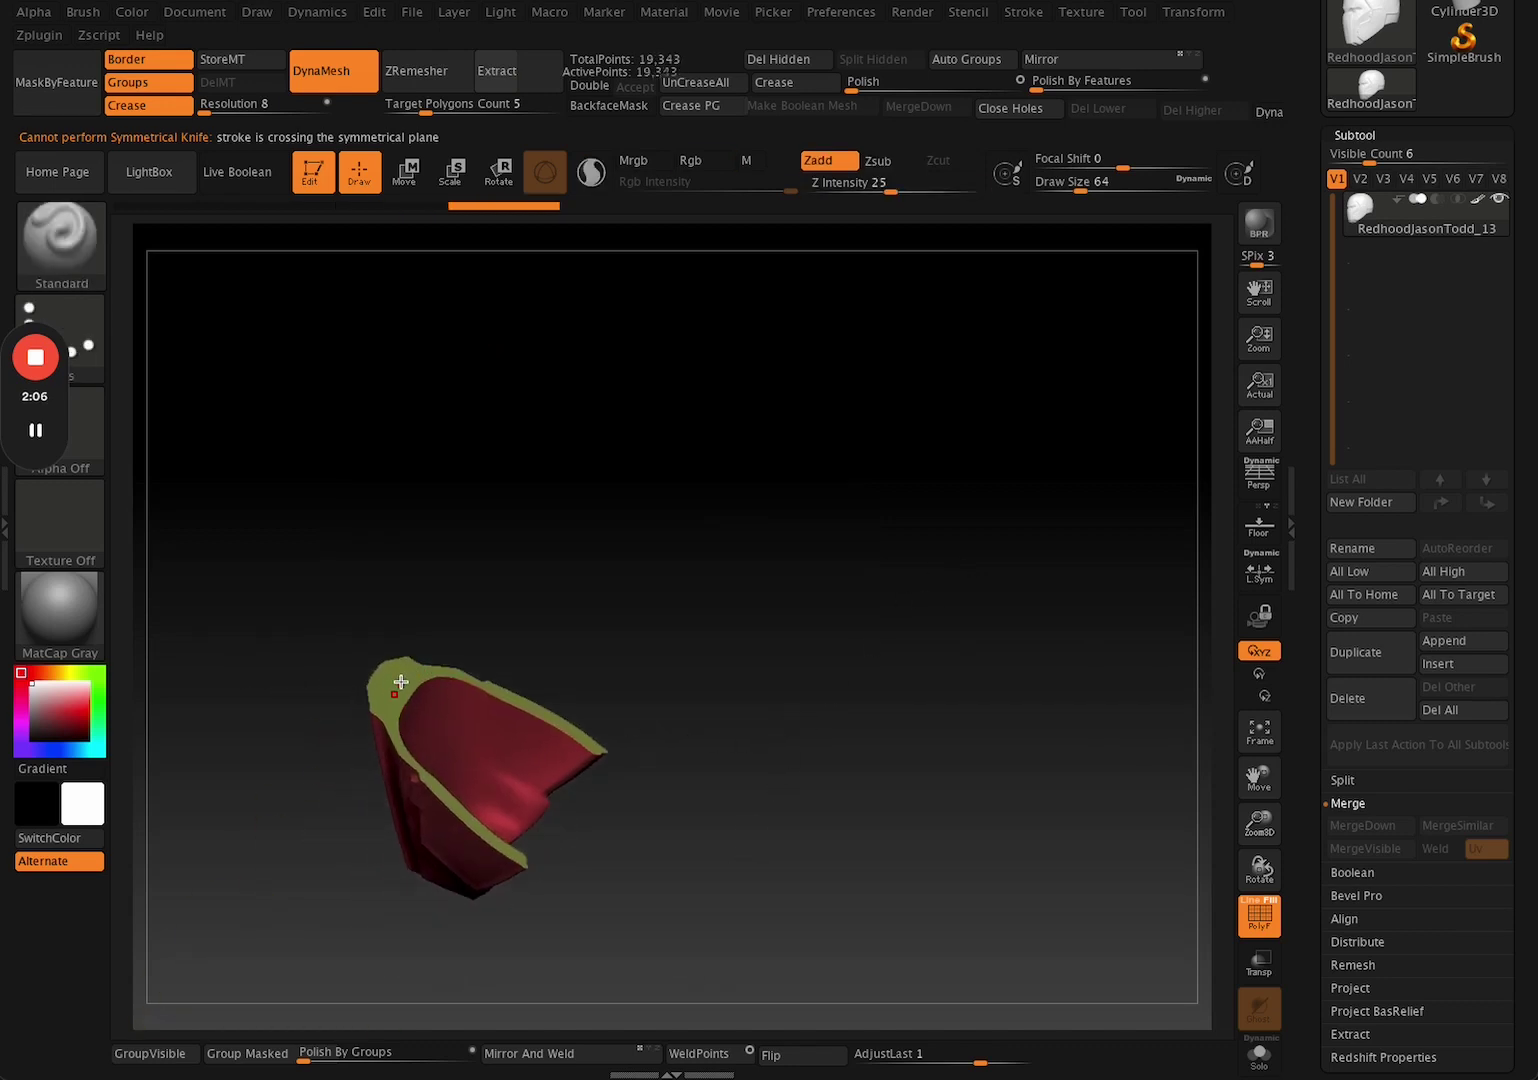
left_click_drag(662, 677, 666, 762)
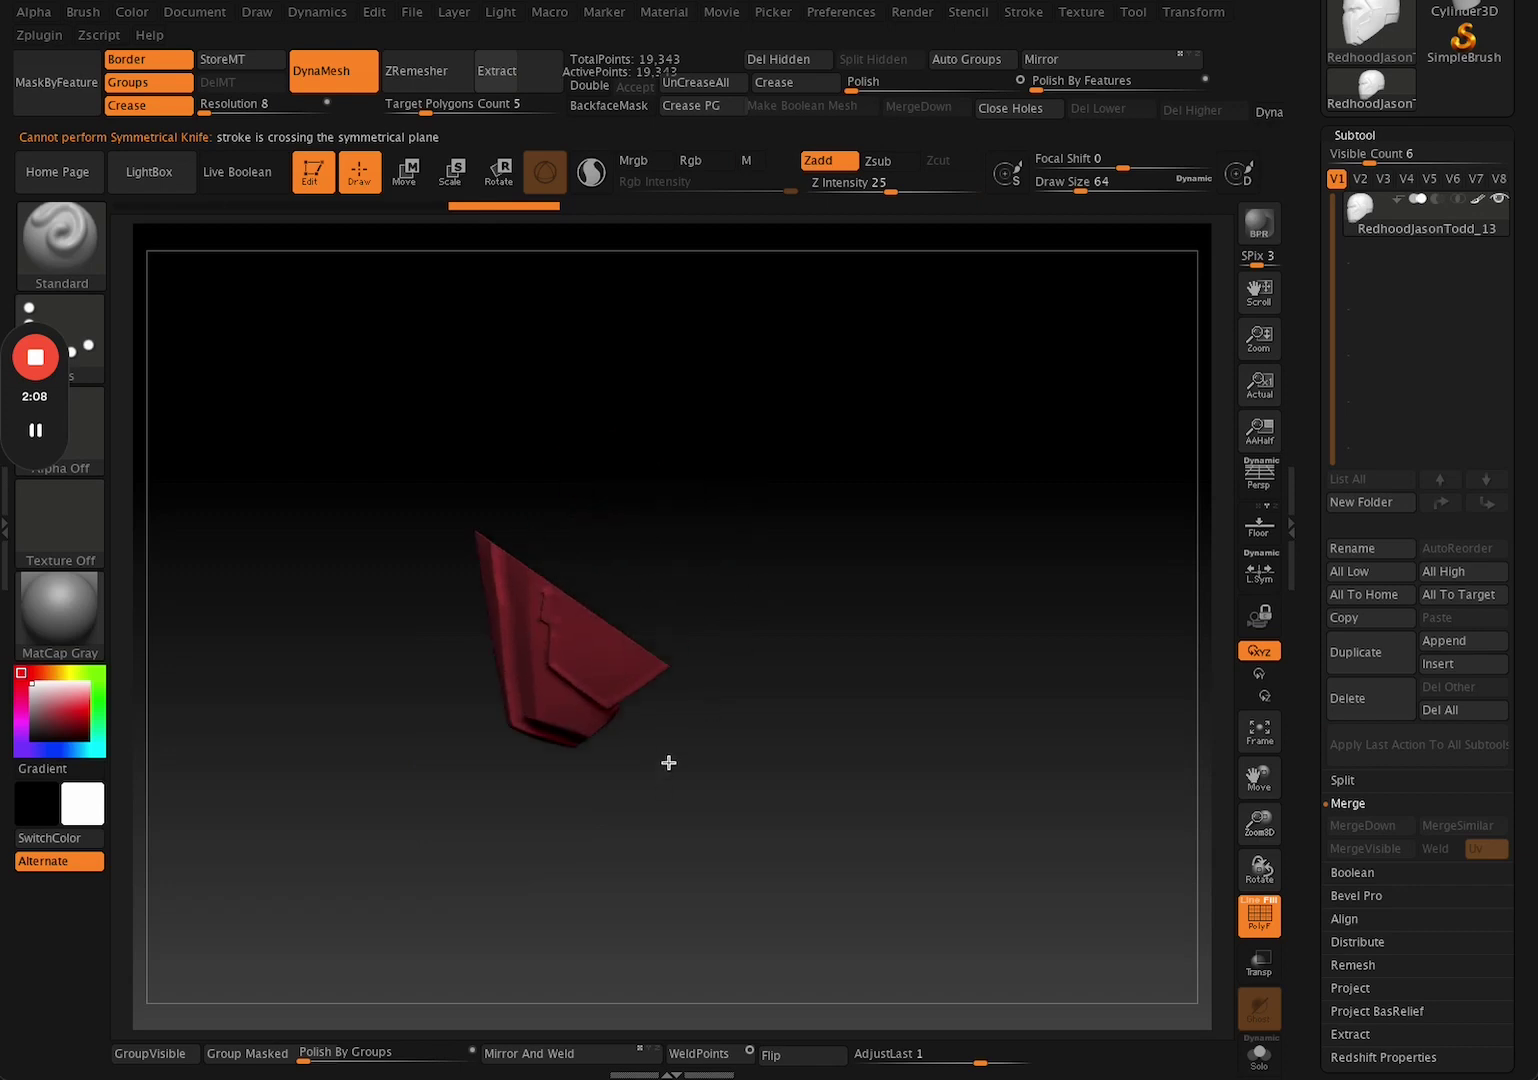
key("ctrl+z")
left_click_drag(848, 679, 748, 732)
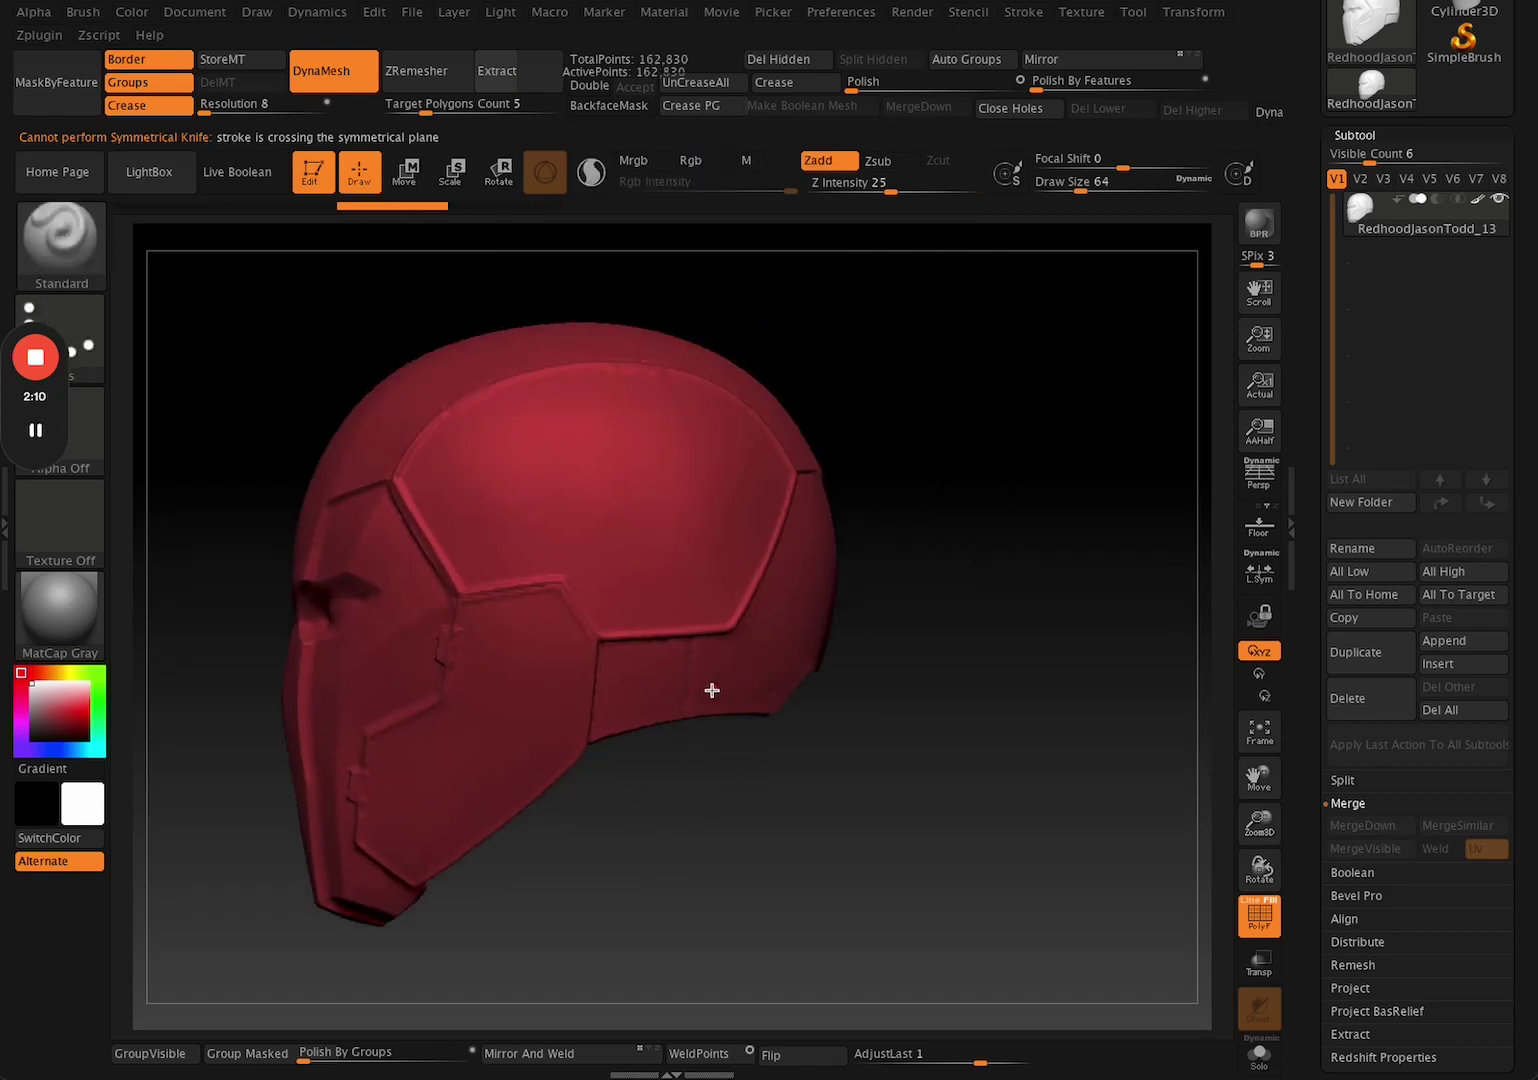
Try near-vertical knife cuts just behind the cheek panel to remove the back of the helmet, undoing each cut.
left_click_drag(628, 274, 640, 721, "ctrl+shift")
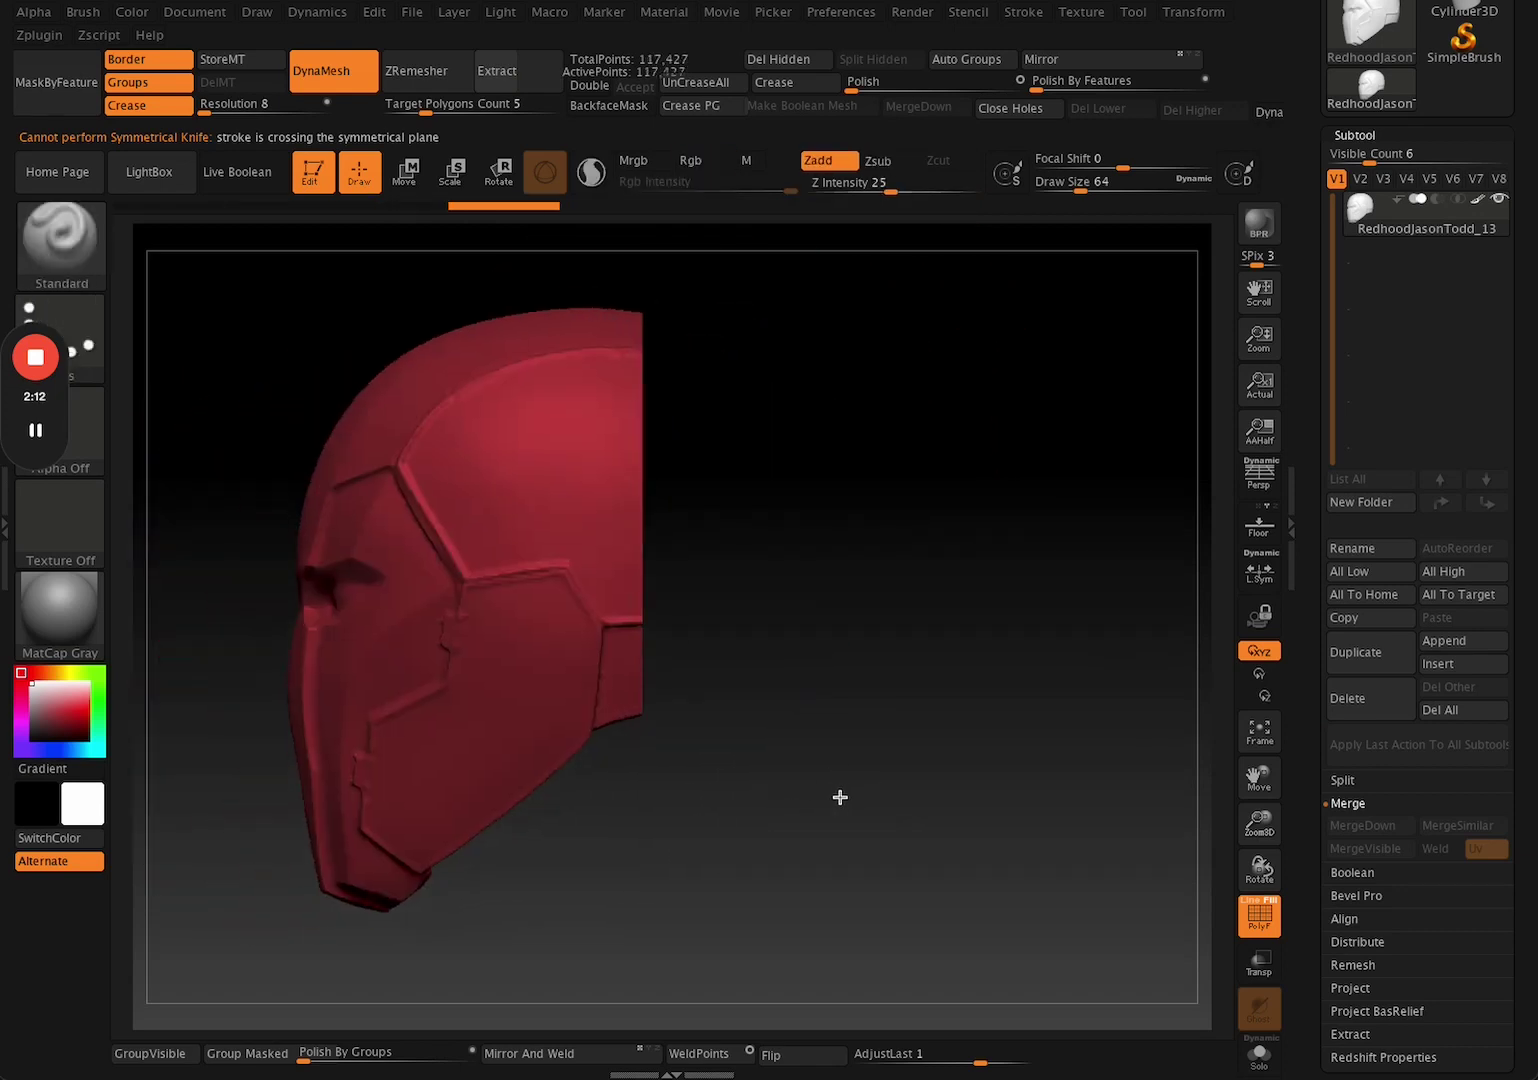
key("ctrl+z")
mouse_move(646, 276)
left_mouse_down("ctrl+shift")
mouse_move(581, 867)
mouse_move(567, 862)
left_mouse_up("ctrl+shift")
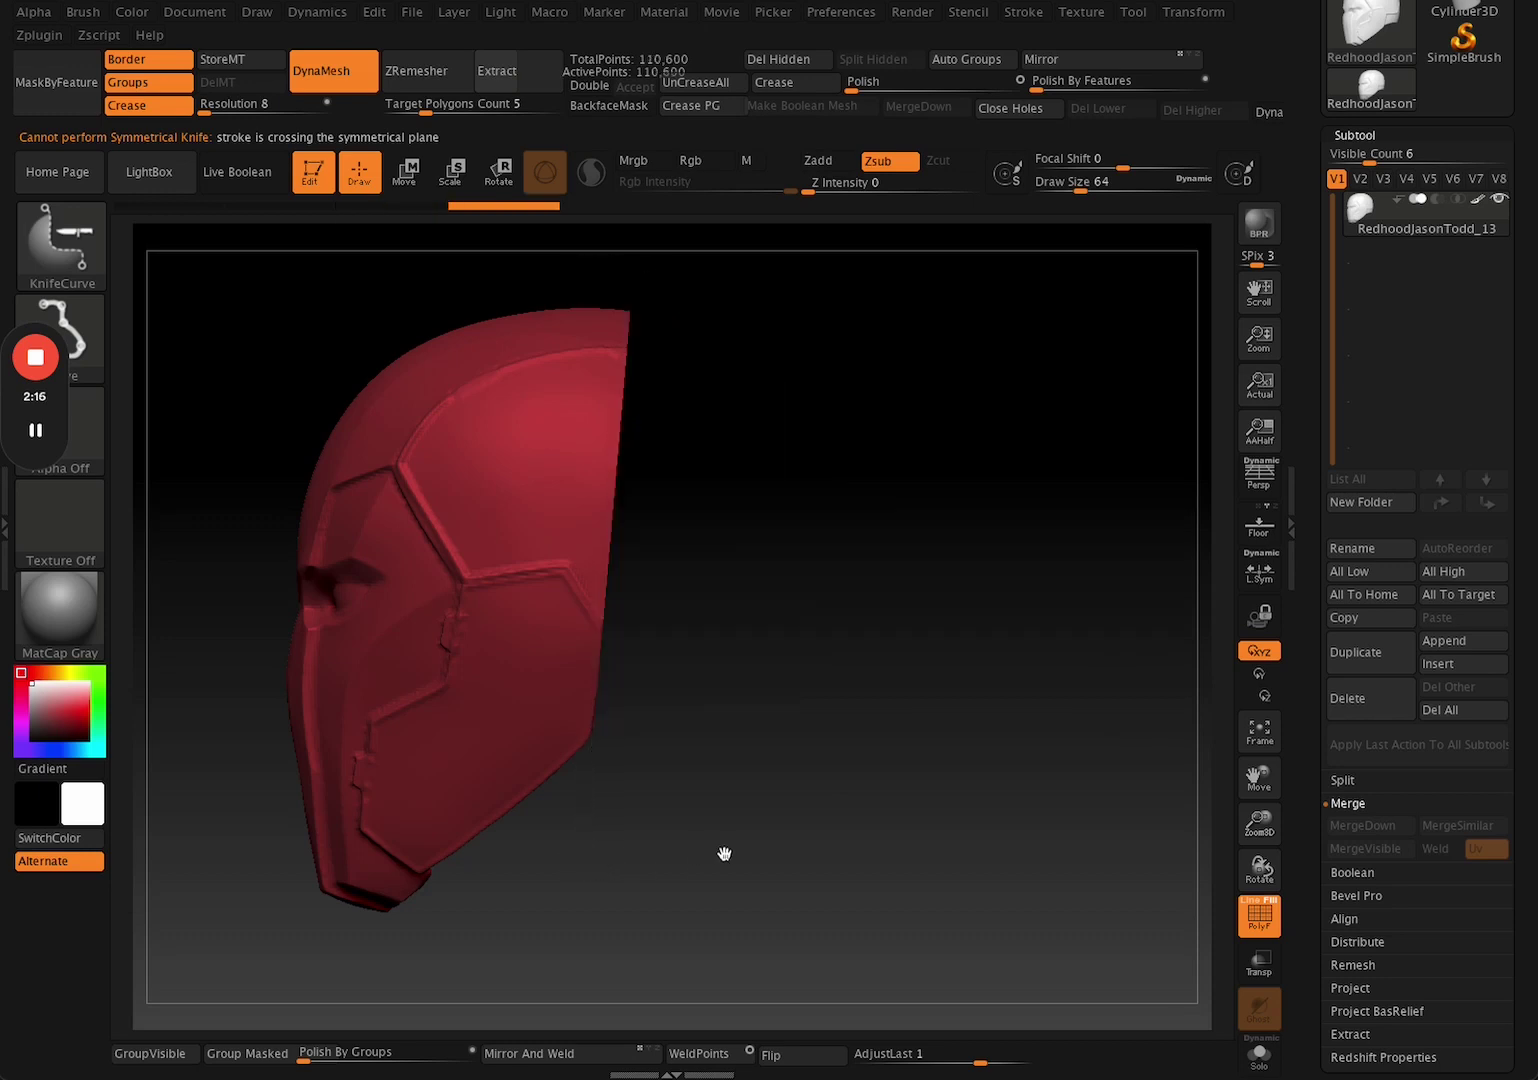
key("ctrl+z")
left_click_drag(635, 276, 581, 908, "ctrl+shift")
left_click_drag(776, 752, 605, 620)
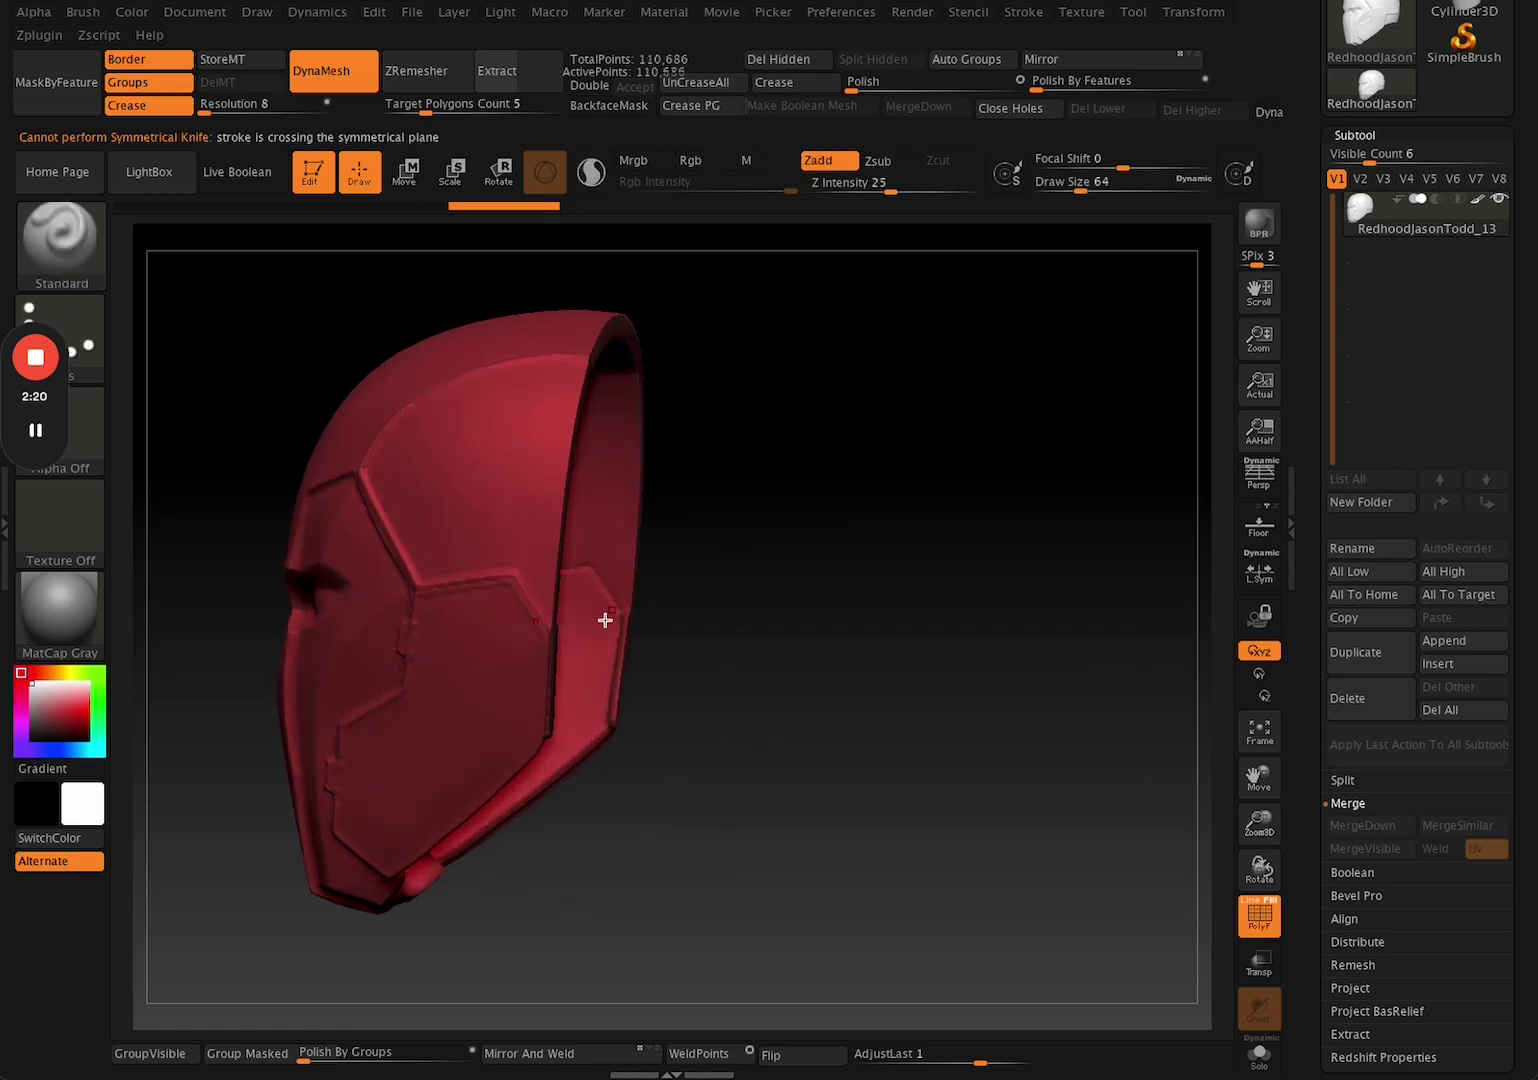
left_click_drag(773, 619, 659, 363)
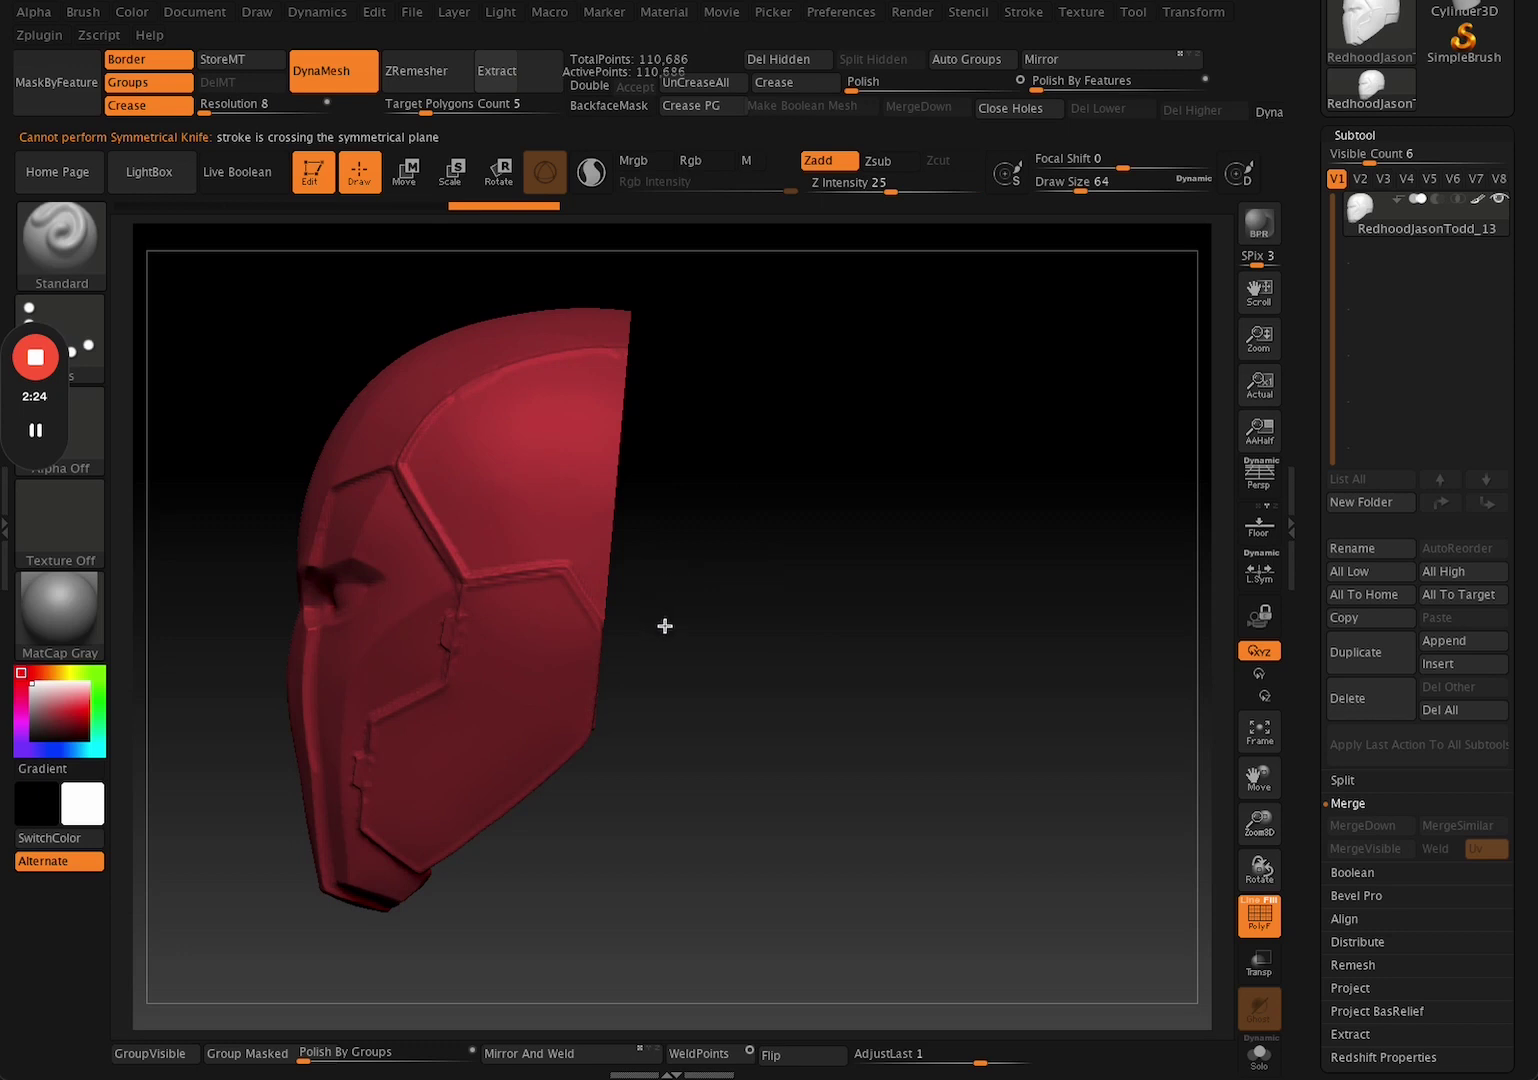
key("ctrl+z")
mouse_move(615, 292)
left_mouse_down("ctrl+shift")
mouse_move(604, 841)
mouse_move(590, 840)
left_mouse_up("ctrl+shift")
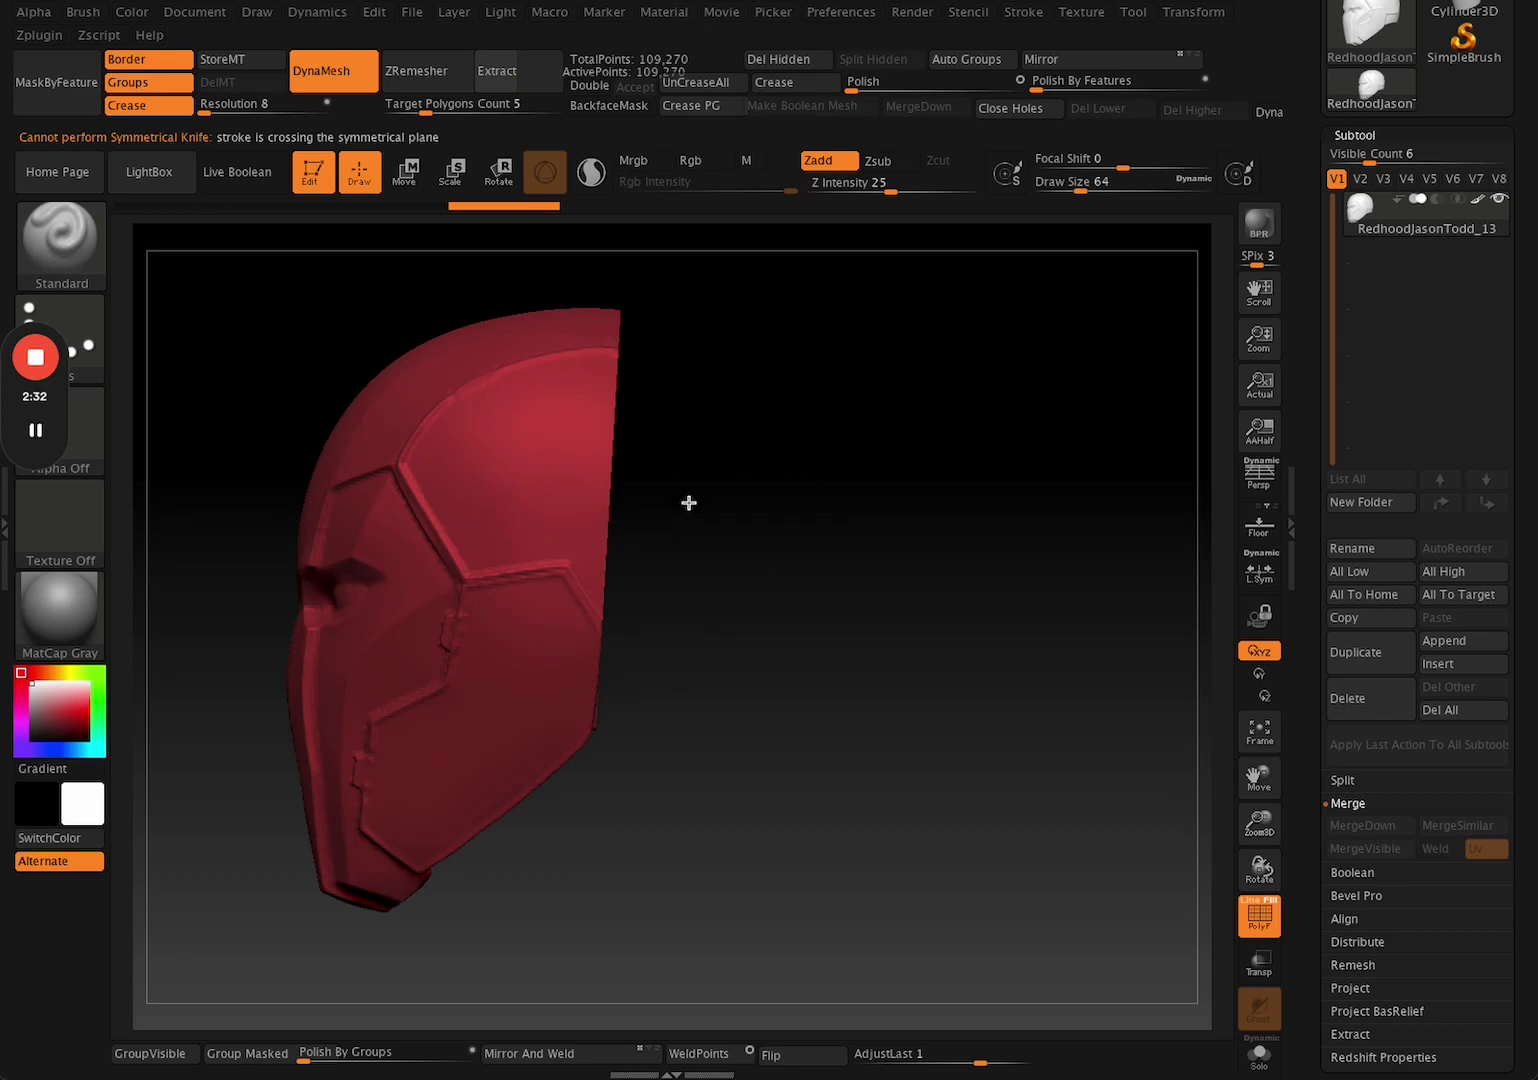
key("ctrl+z")
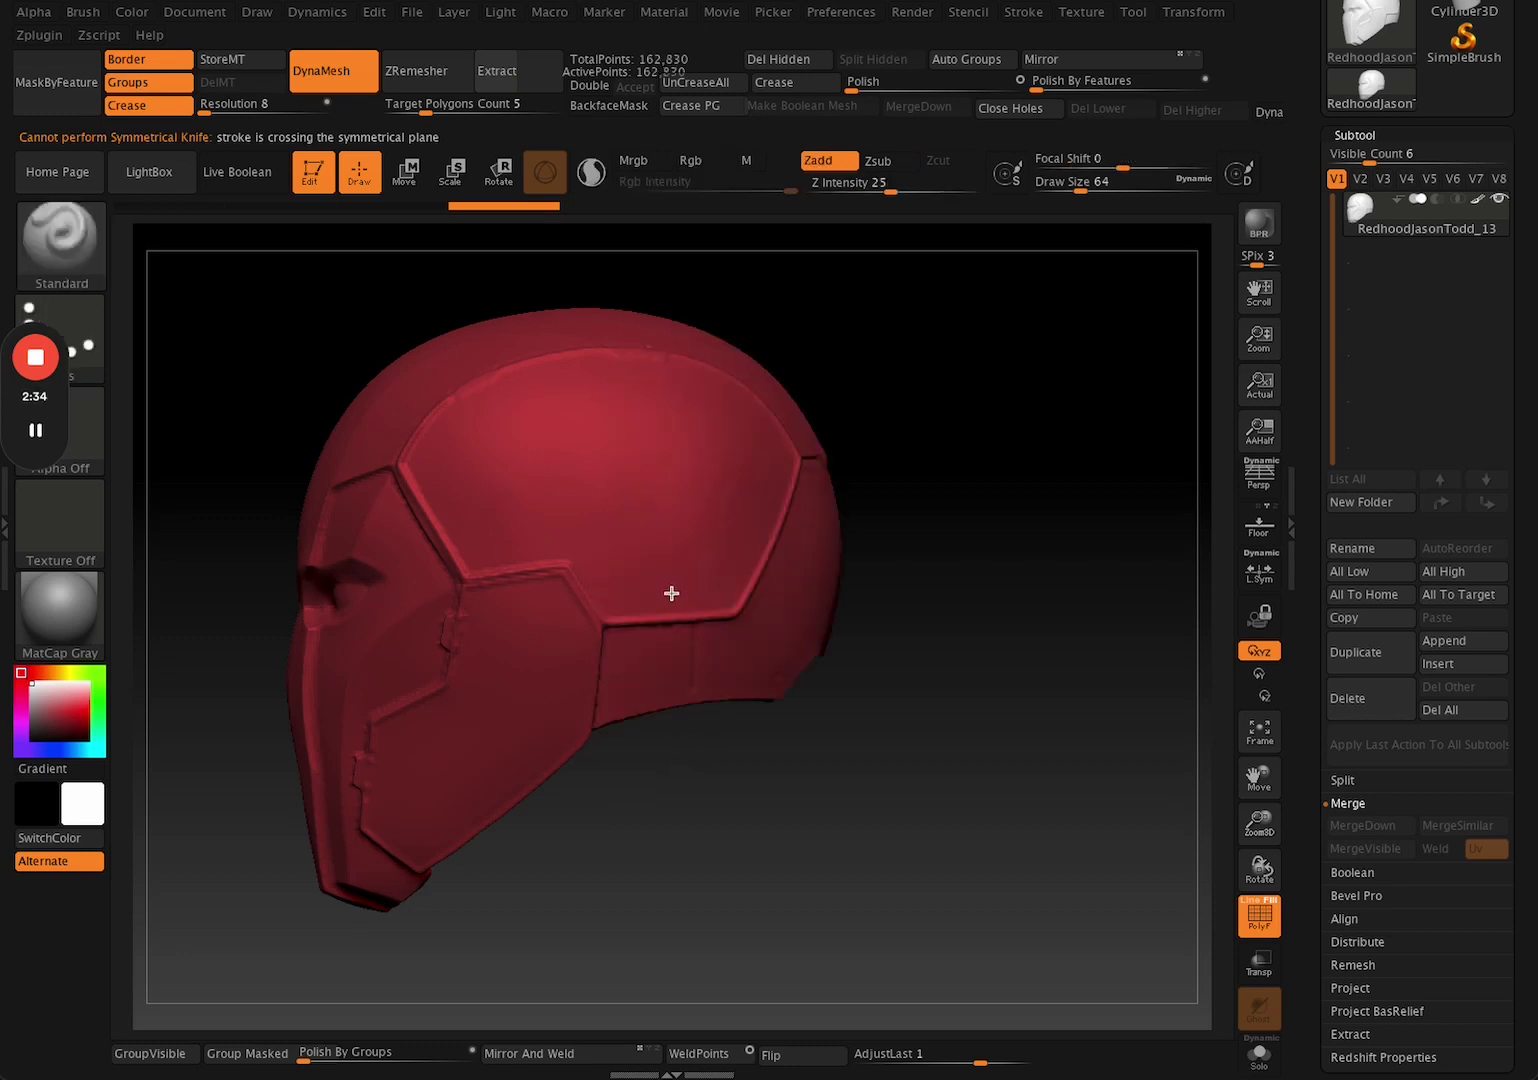
Try a diagonal knife cut across the lower face and a slanted one across the back of the helmet, undoing each cut.
left_click_drag(582, 852, 205, 533, "ctrl+shift")
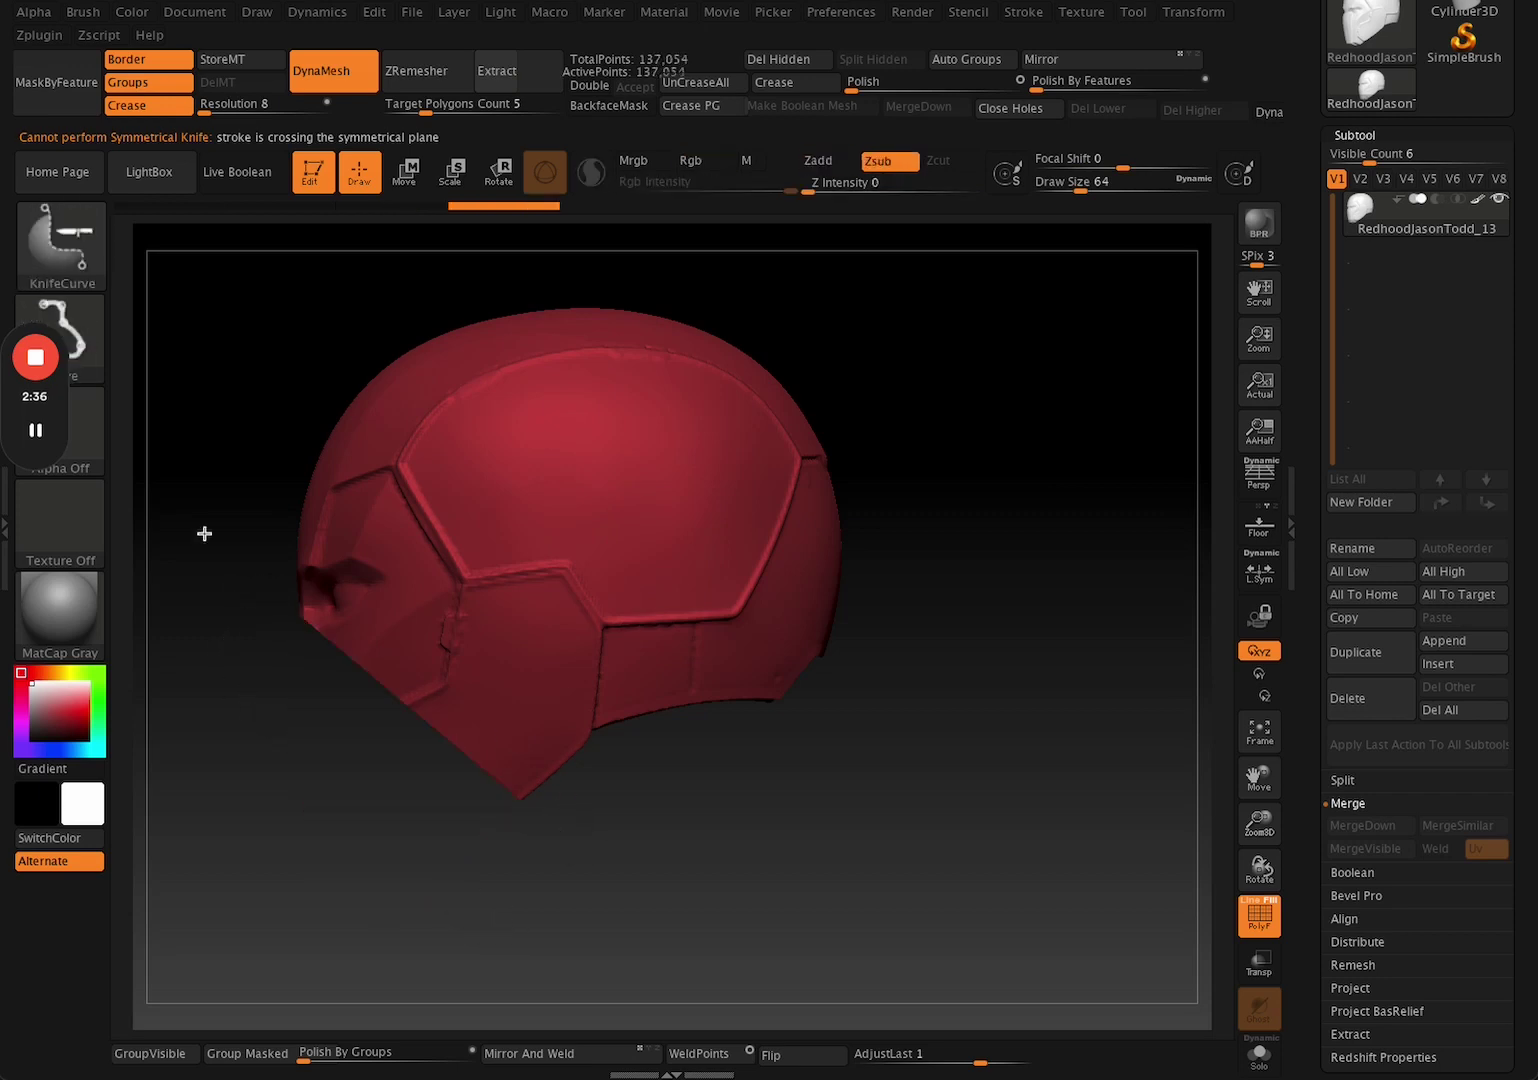
key("ctrl+z")
left_click_drag(872, 408, 702, 748, "ctrl+shift")
key("ctrl+z")
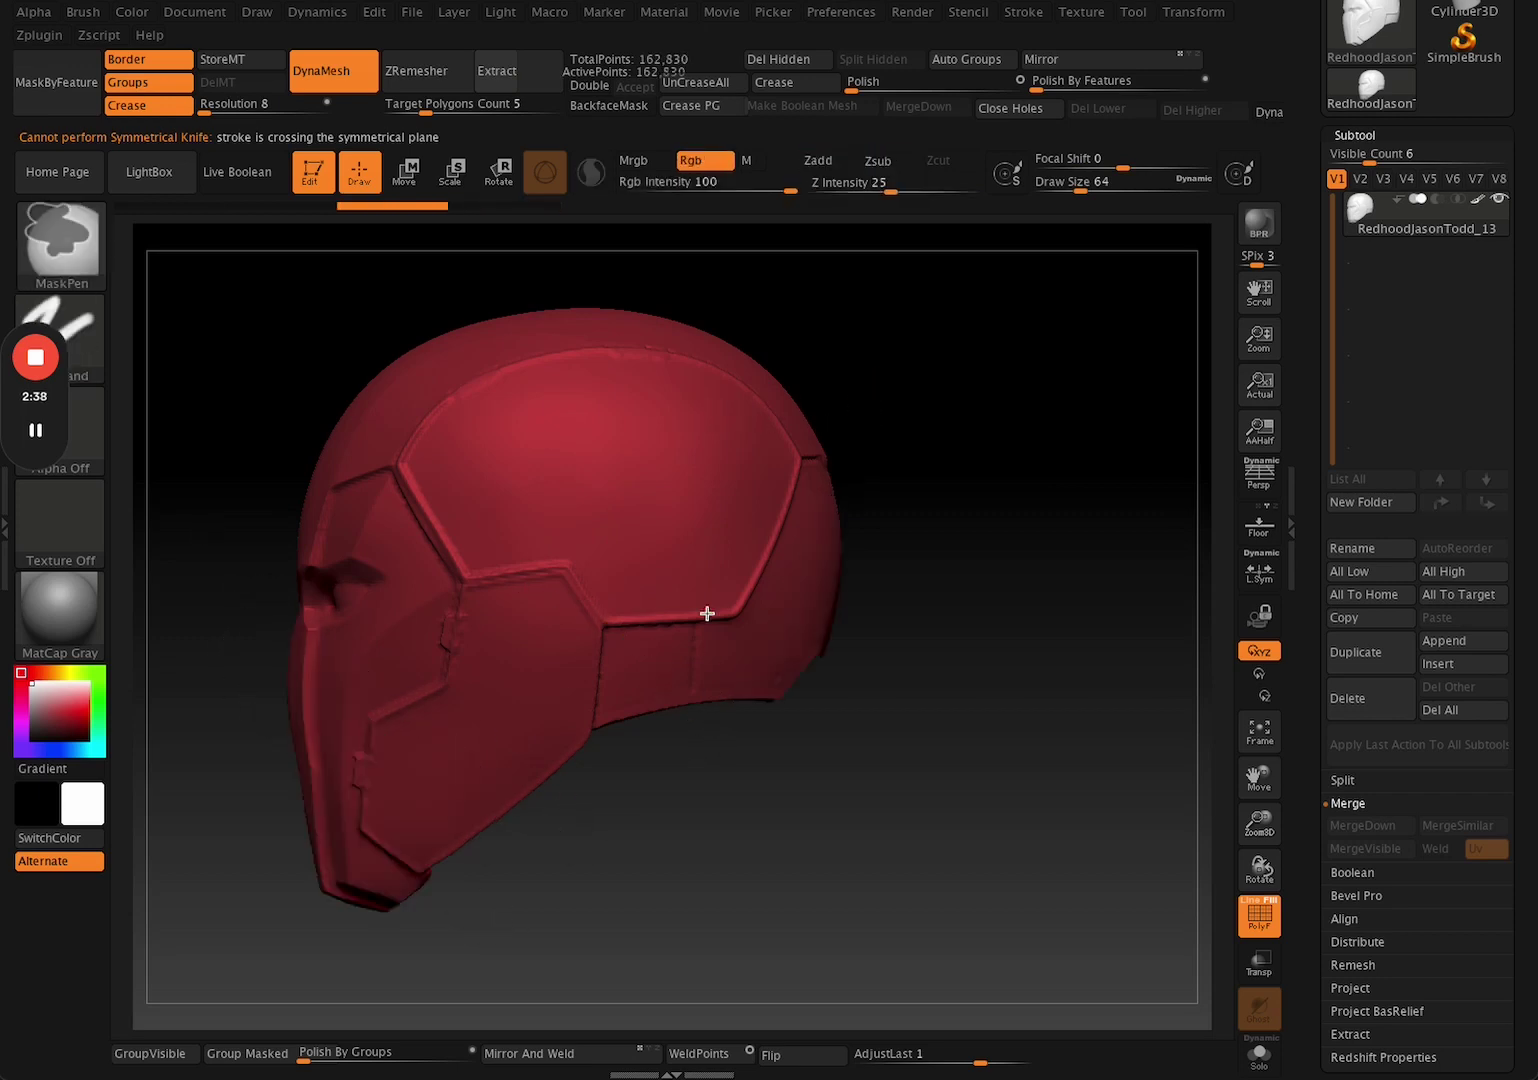
Try a near-vertical knife cut removing the back of the helmet, cut a small notch into its edge, and undo all the cuts.
left_click_drag(649, 290, 578, 831, "ctrl+shift")
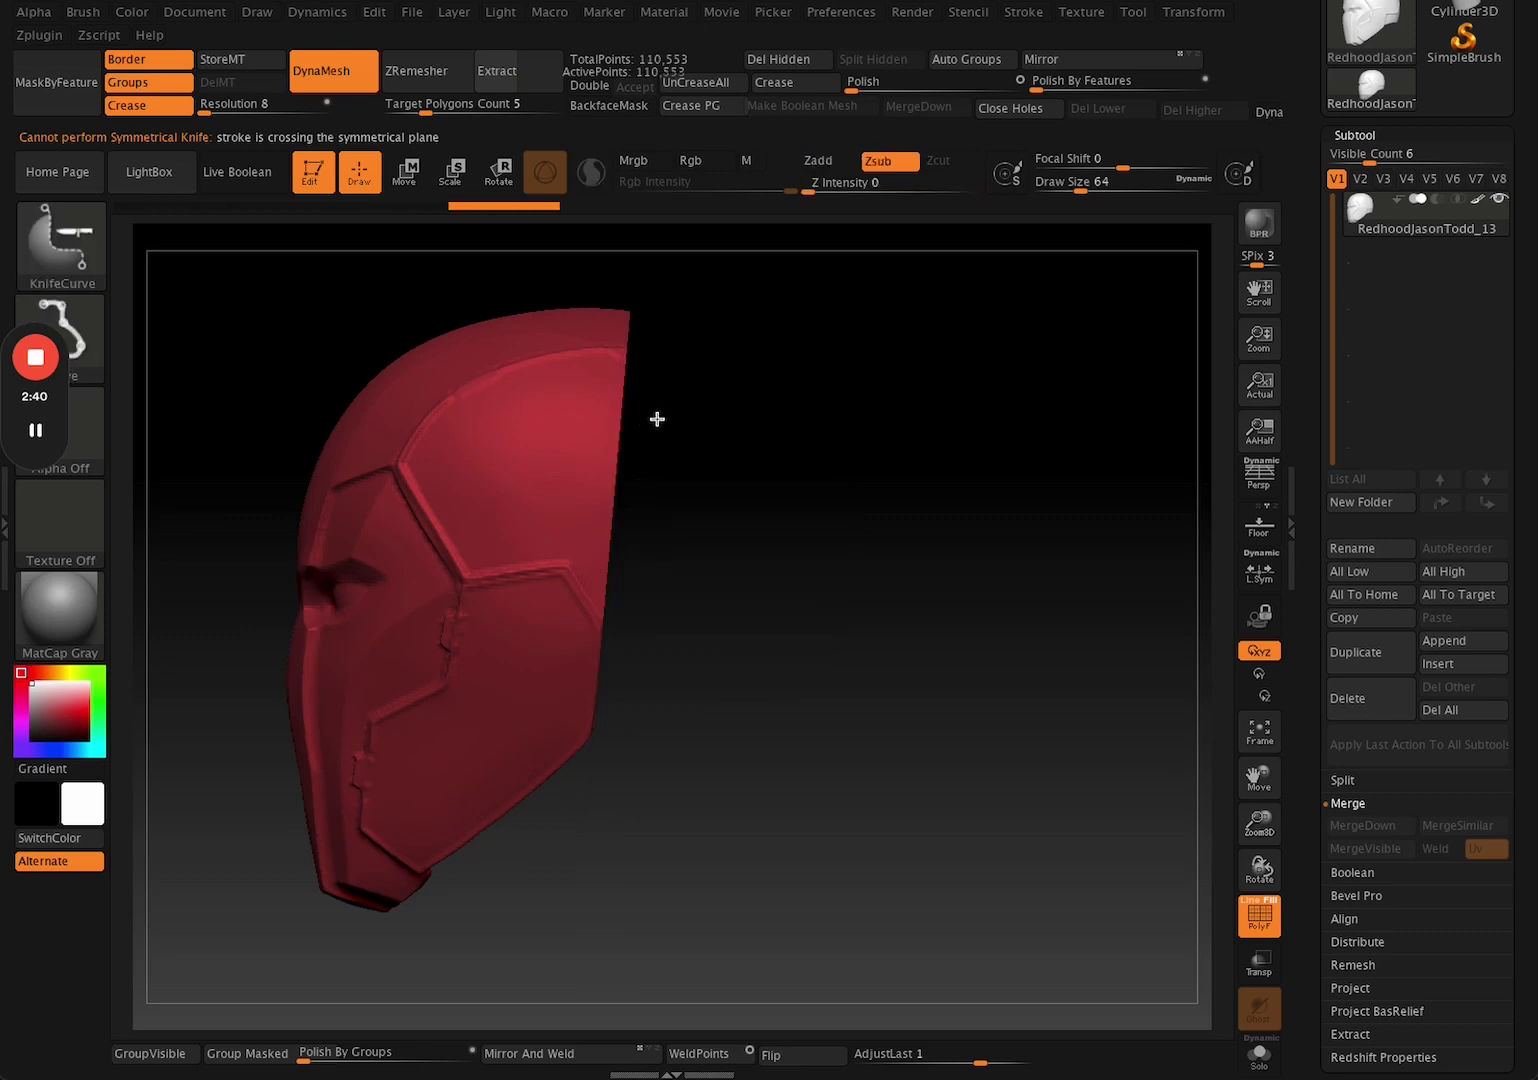
mouse_move(657, 419)
left_mouse_down("ctrl+shift")
mouse_move(597, 456)
mouse_move(595, 531)
mouse_move(635, 557)
left_mouse_up("ctrl+shift")
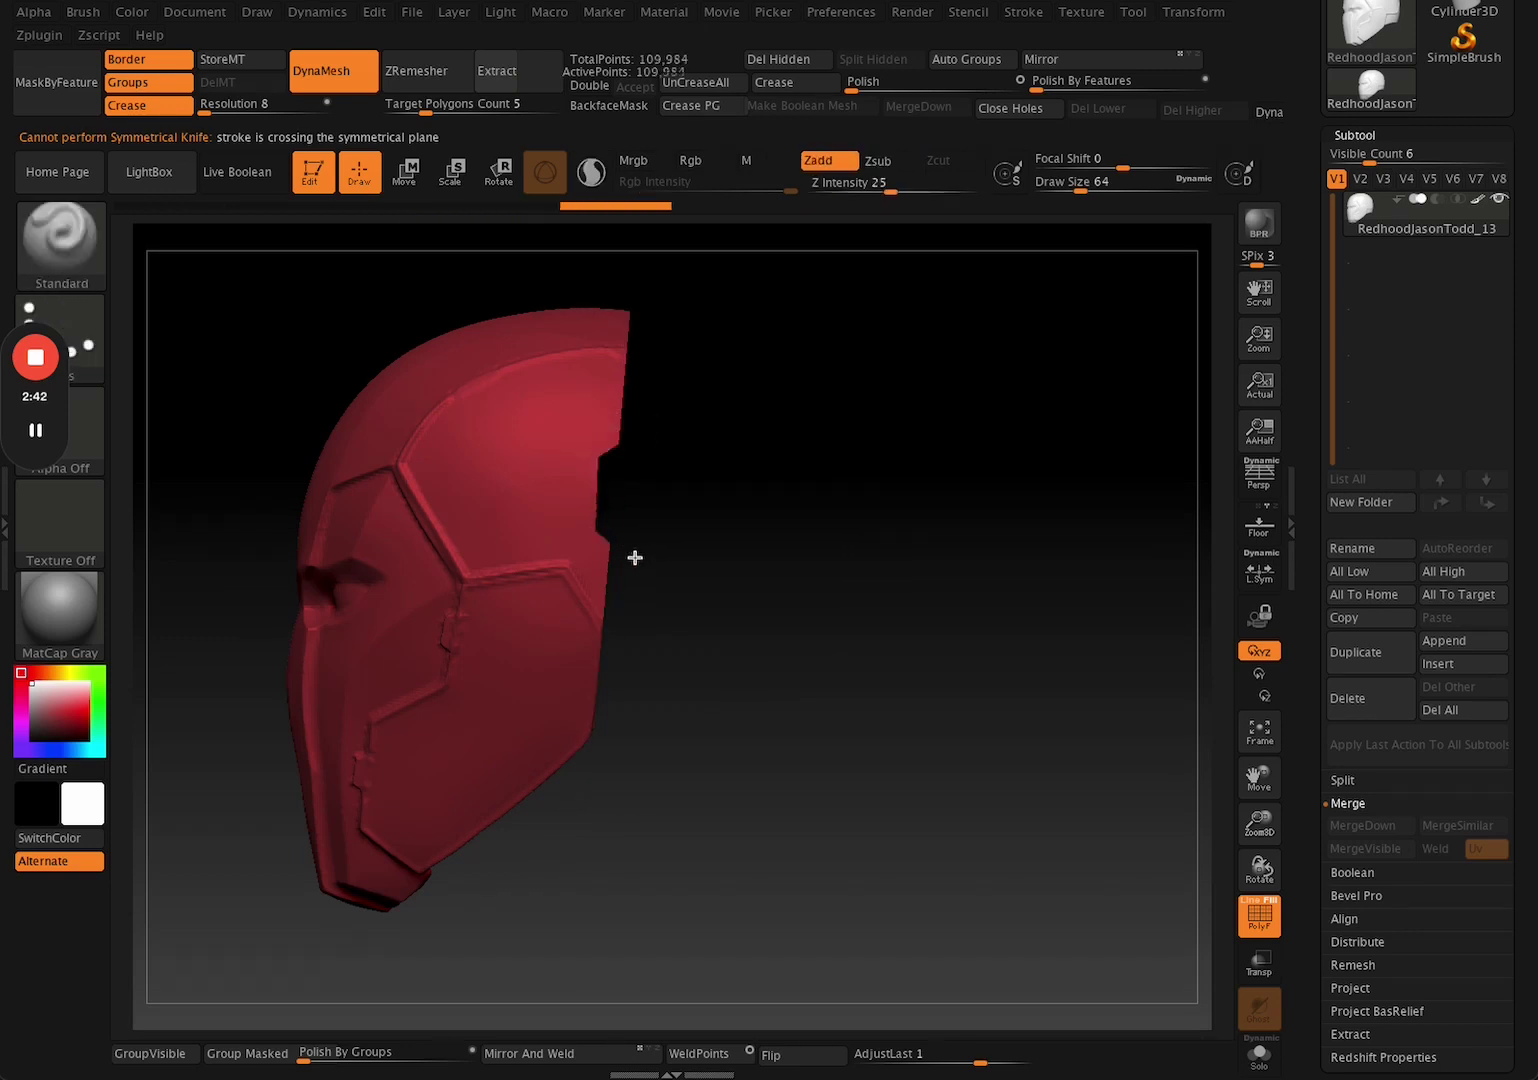
mouse_move(631, 399)
left_mouse_down("ctrl+shift")
mouse_move(608, 470)
mouse_move(768, 440)
mouse_move(803, 450)
mouse_move(792, 439)
mouse_move(770, 581)
left_mouse_up("ctrl+shift")
key("ctrl+z")
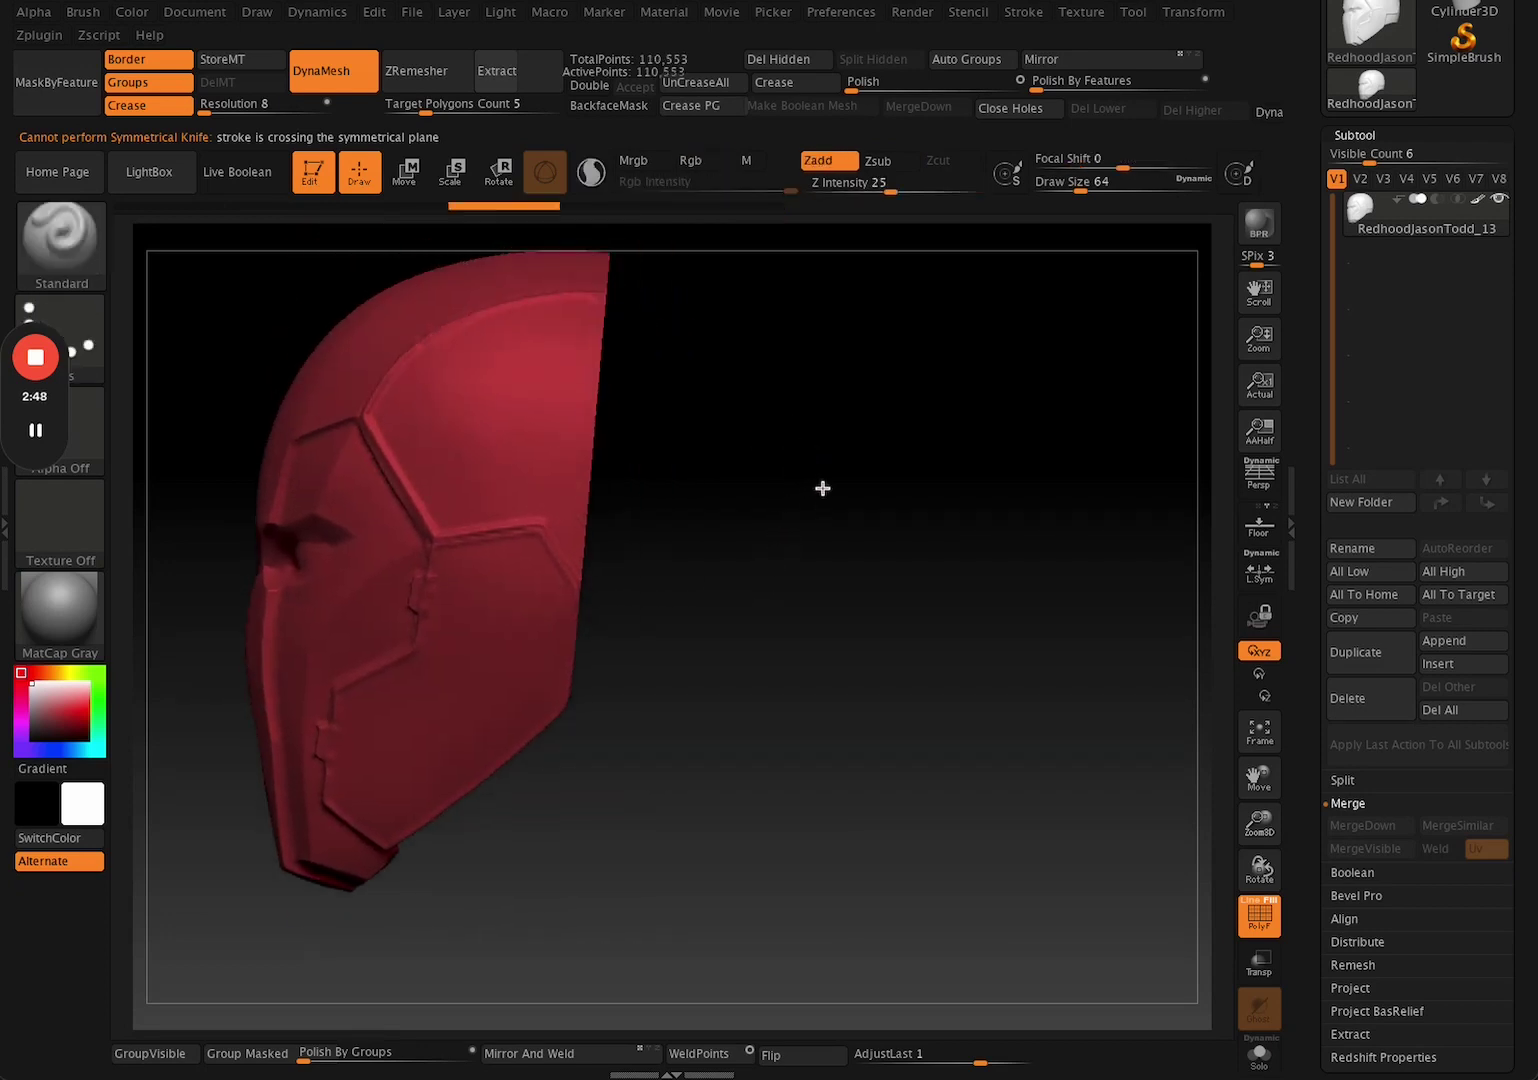
key("ctrl+z")
key("ctrl+z")
key("ctrl+z")
Try a slanted knife cut from the crown to just behind the cheek panel and undo it.
left_click_drag(875, 415, 835, 491)
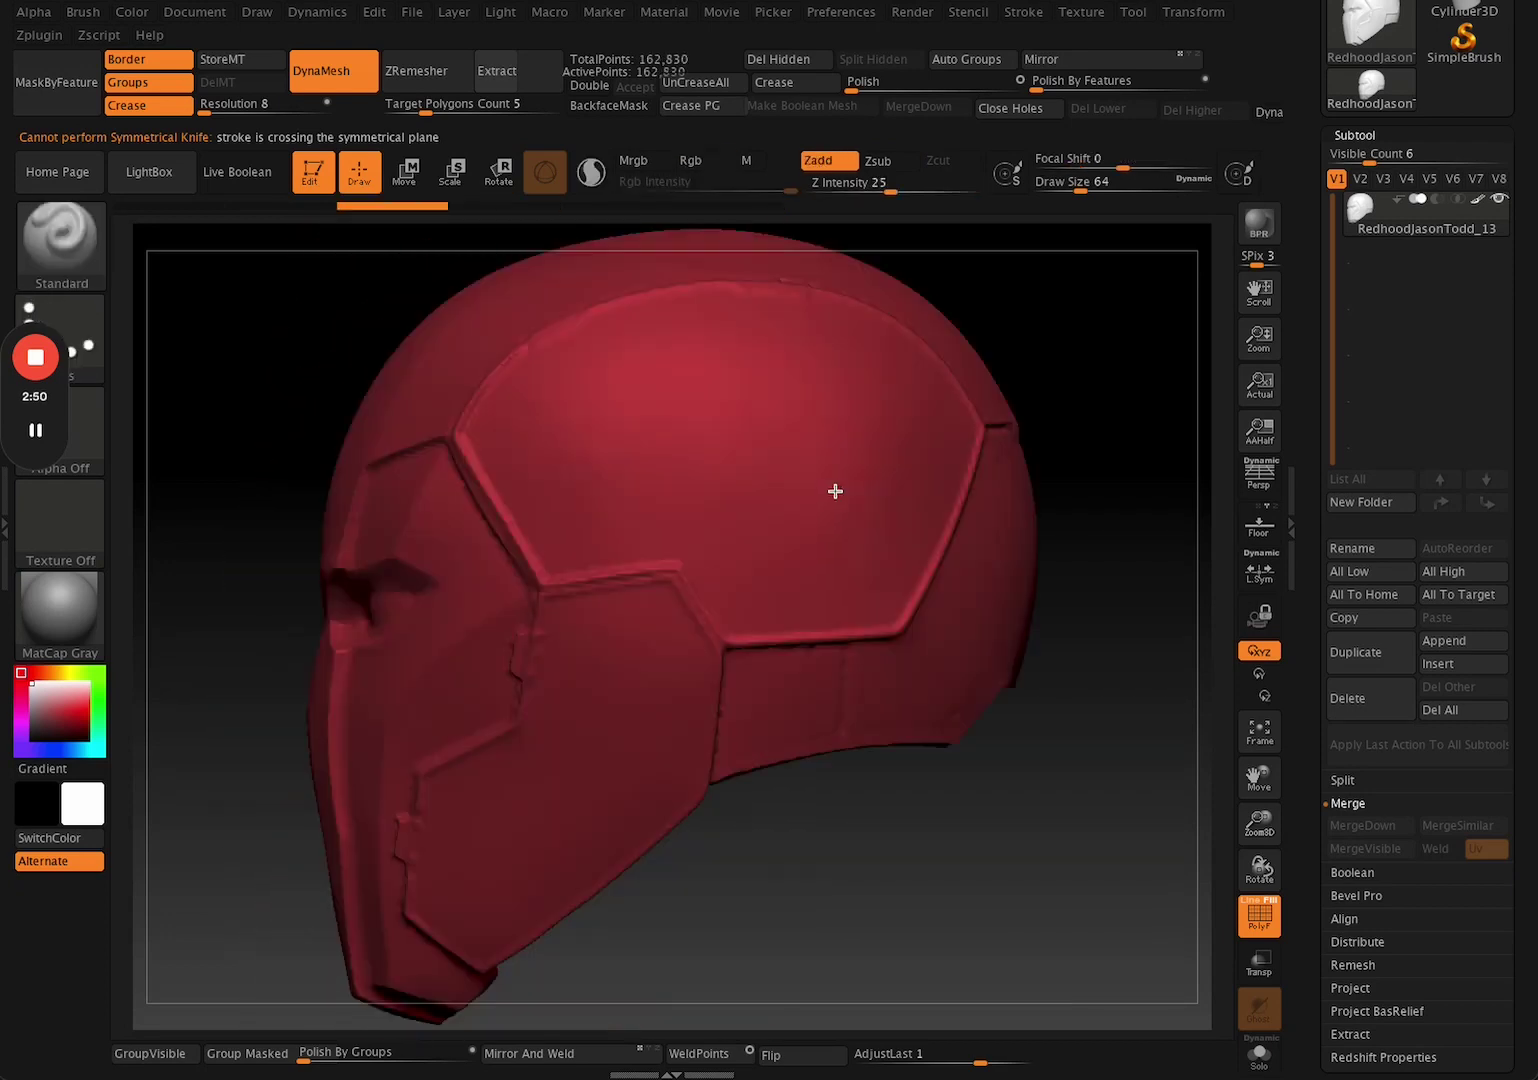
left_click_drag(830, 789, 810, 823)
left_click_drag(770, 268, 687, 862, "ctrl+shift")
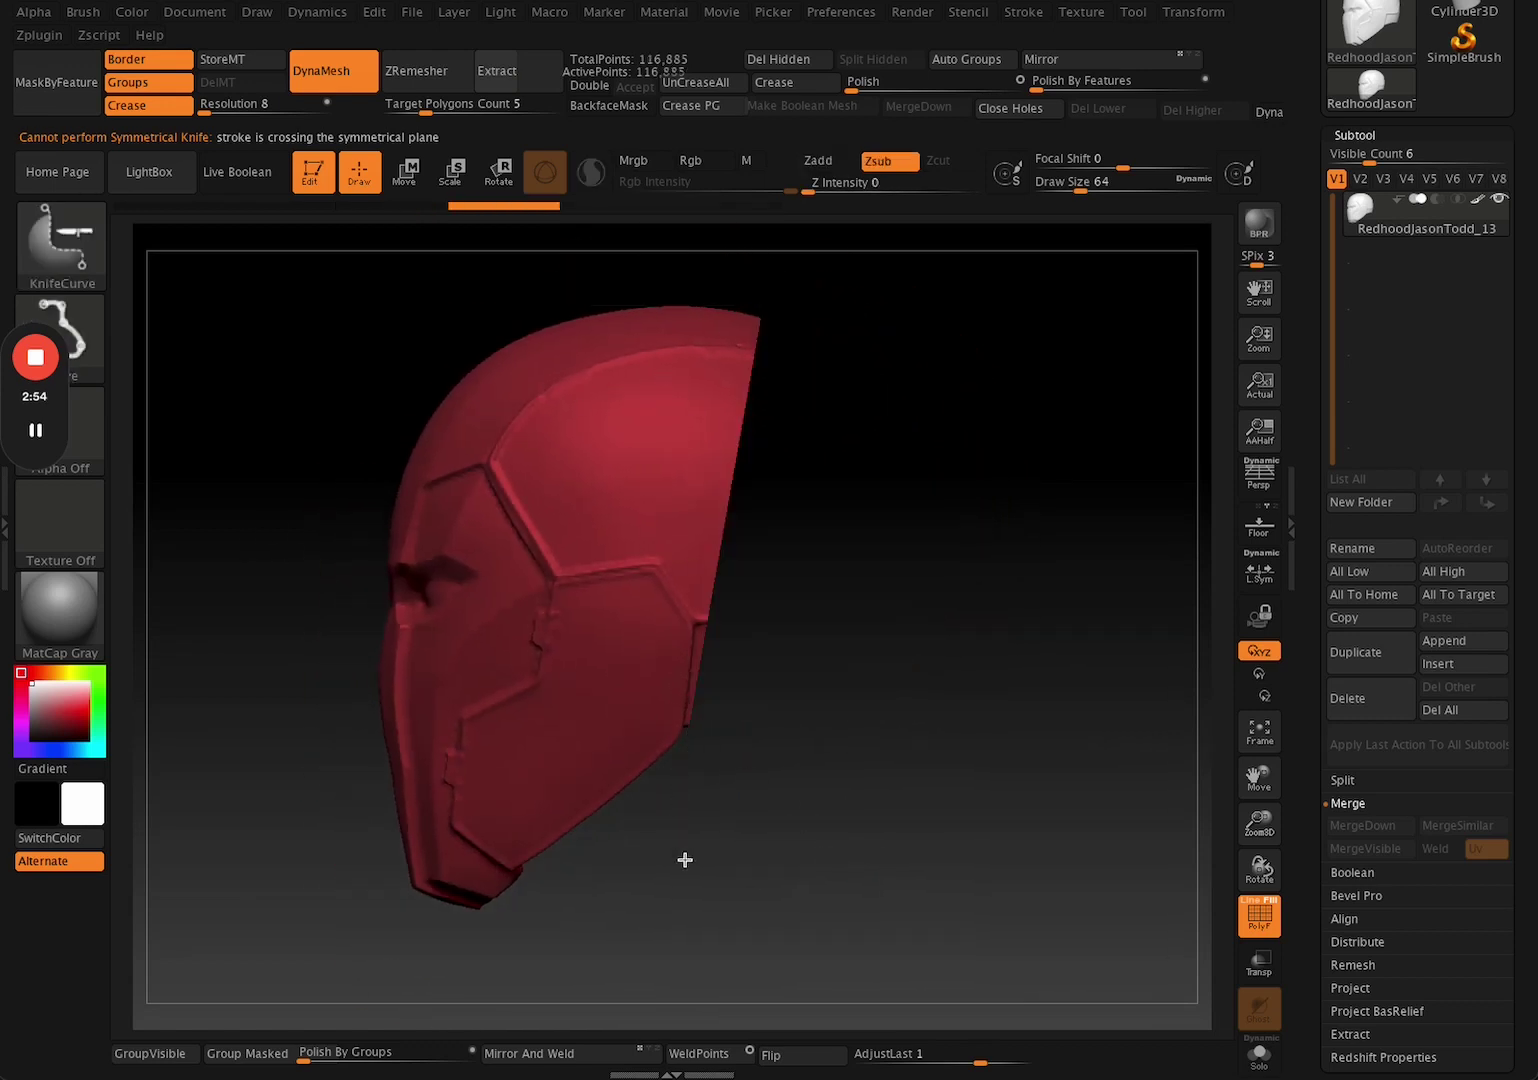
key("ctrl+z")
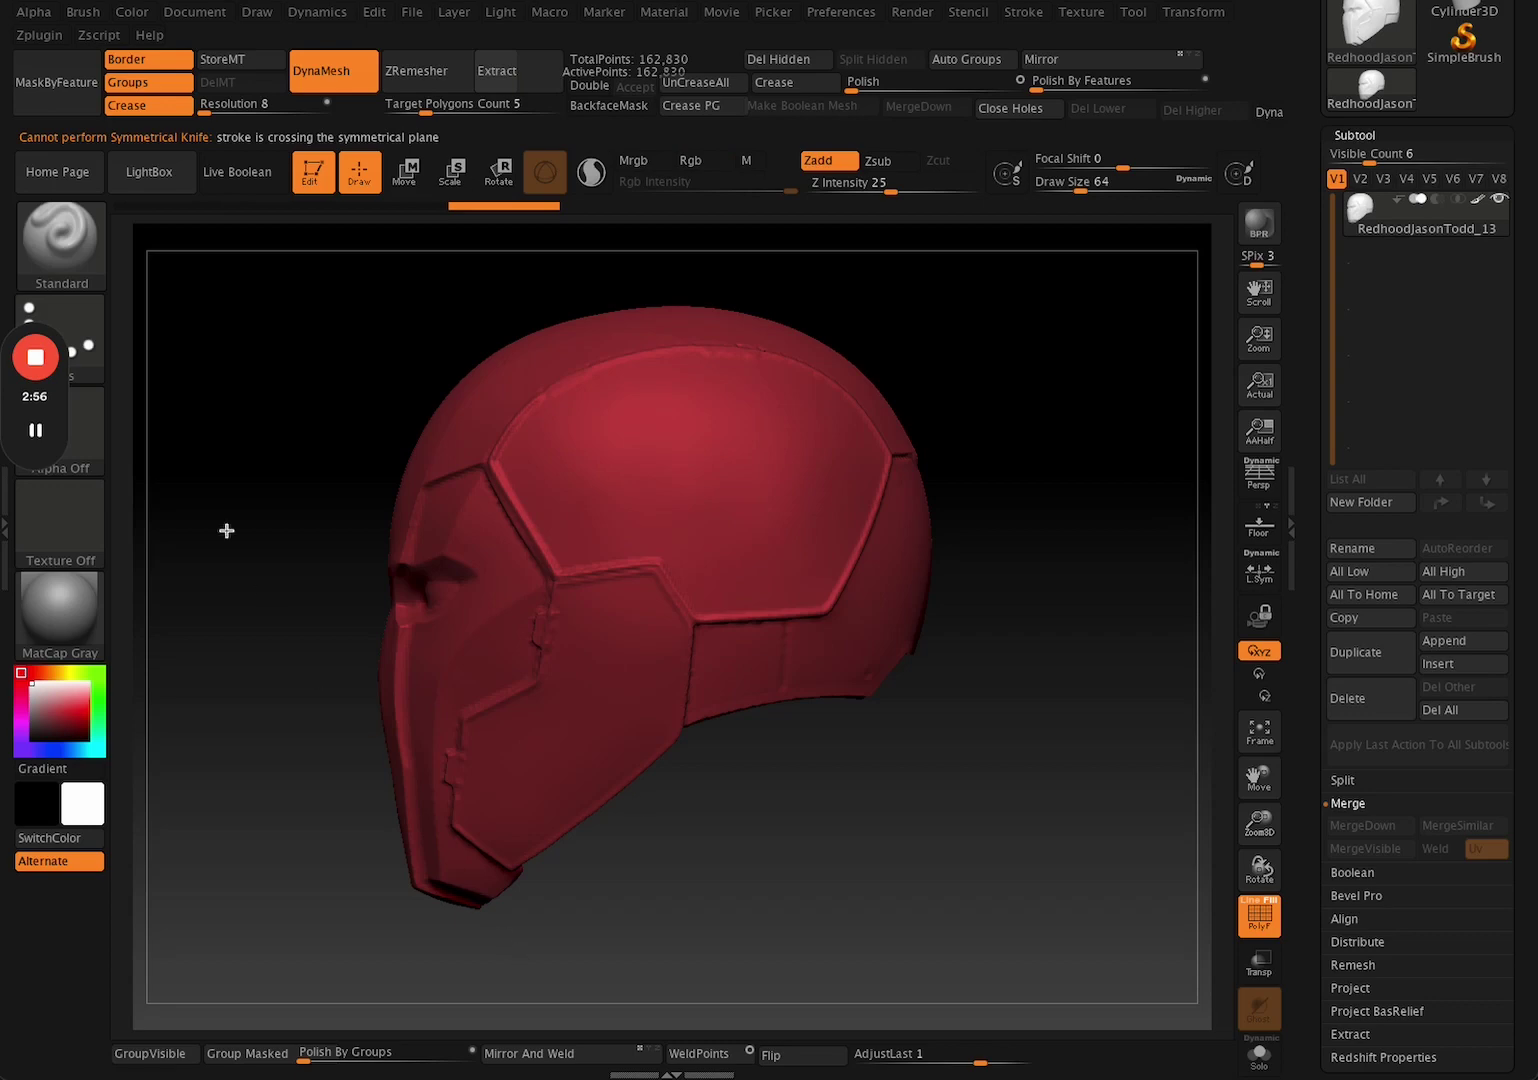
key("ctrl+z")
Slice the helmet into front and back polygroups with the SliceCurve brush, from the crown to behind the cheek panel at a 185° angle.
left_click(66, 255, "ctrl+shift")
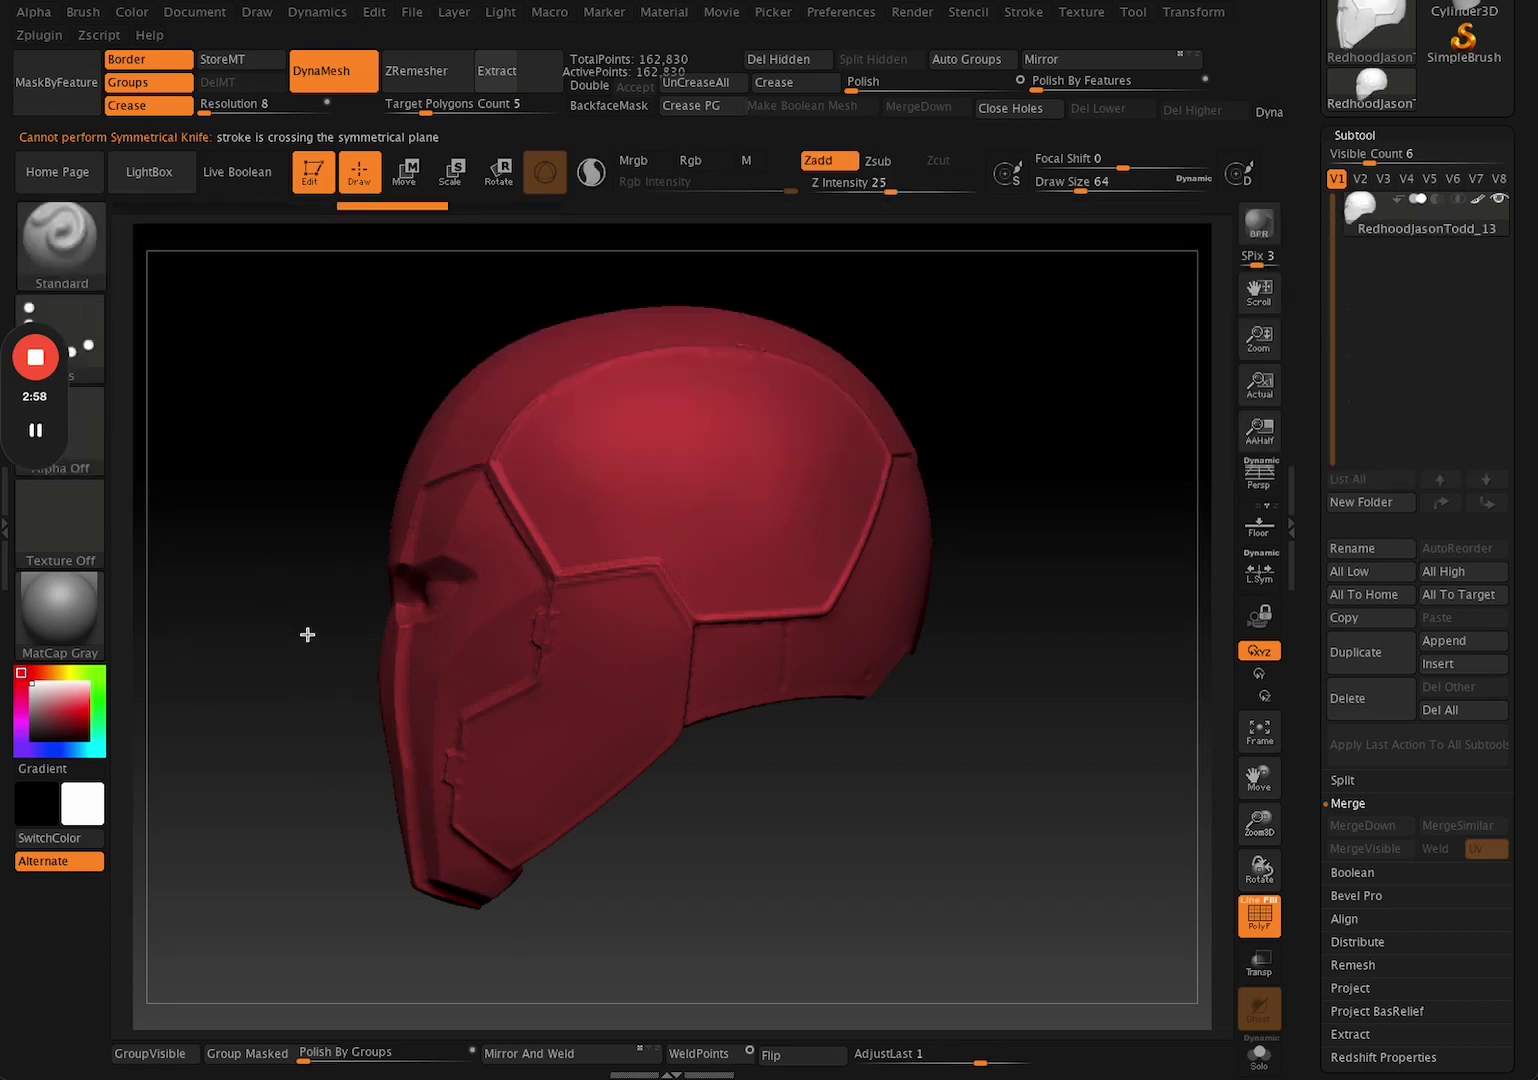
key("ctrl+shift+b")
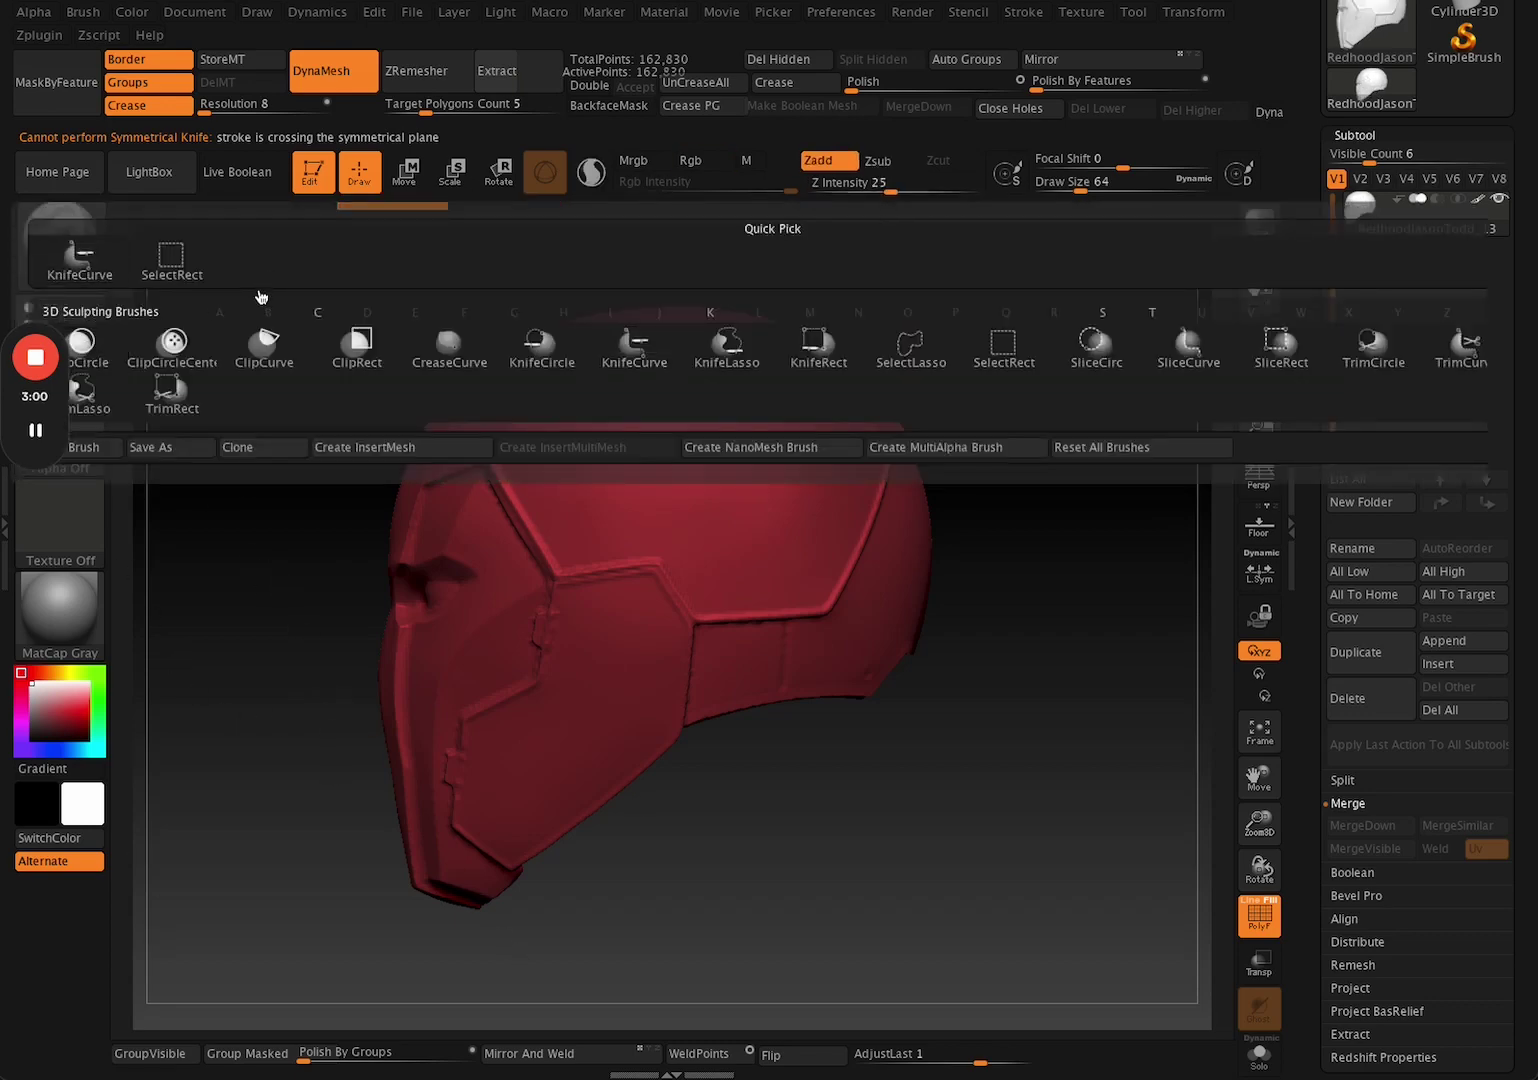
left_click(86, 258, "ctrl+shift")
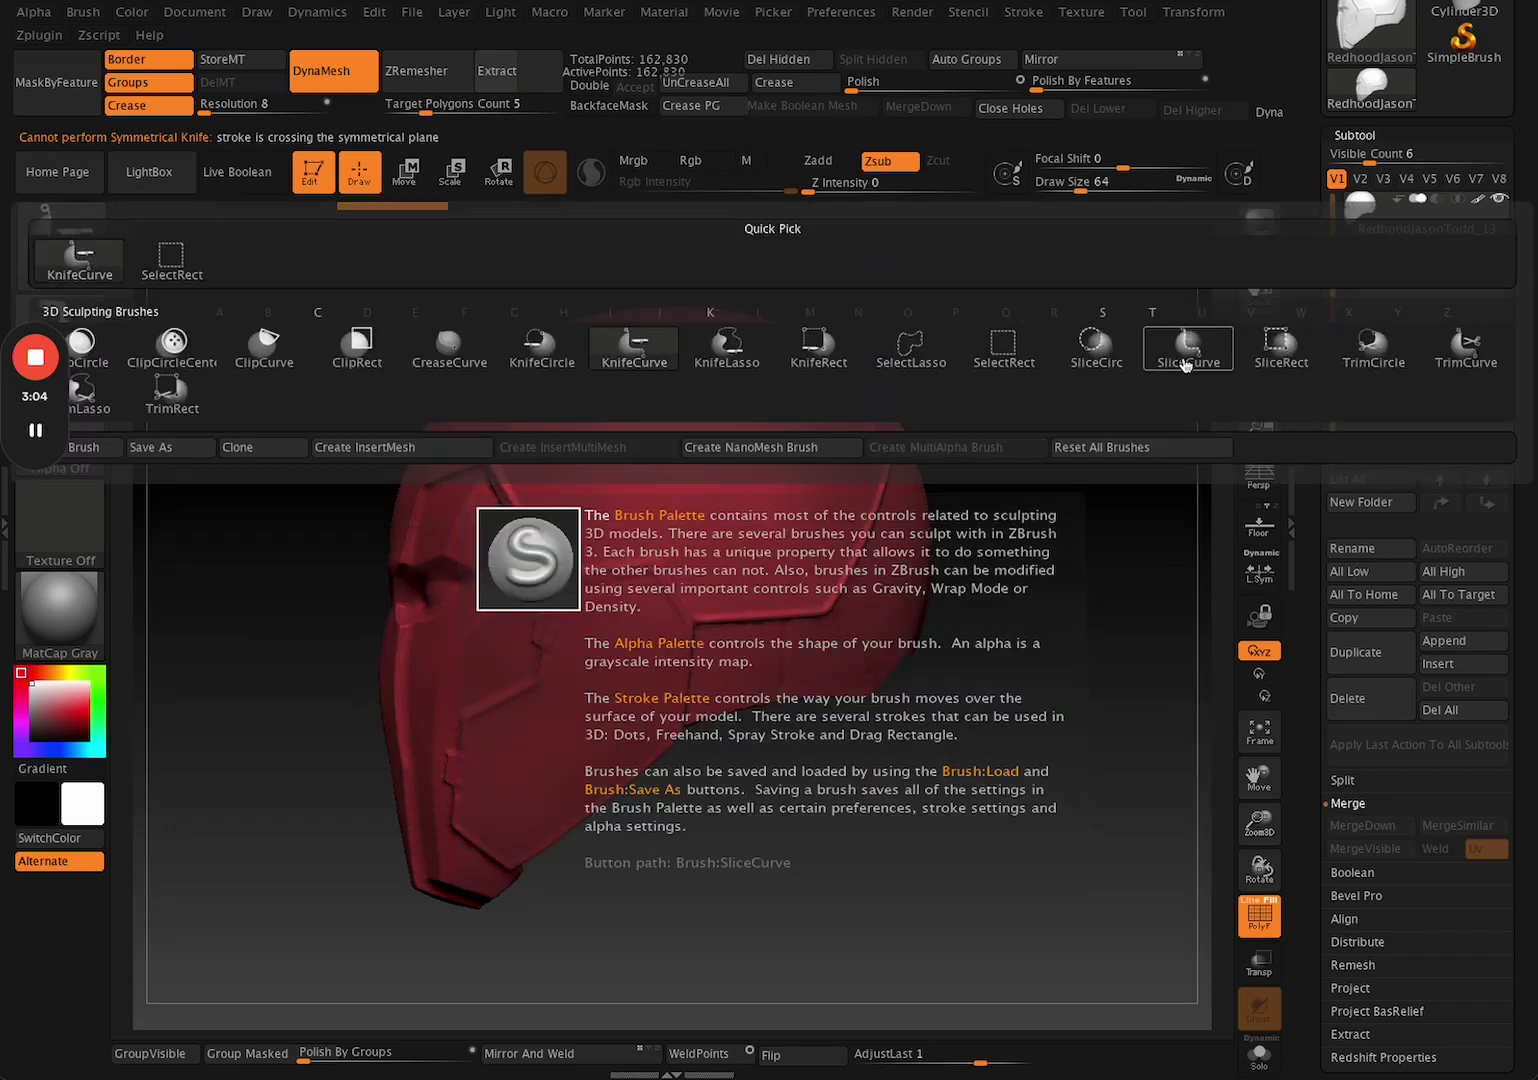
left_click(1188, 350)
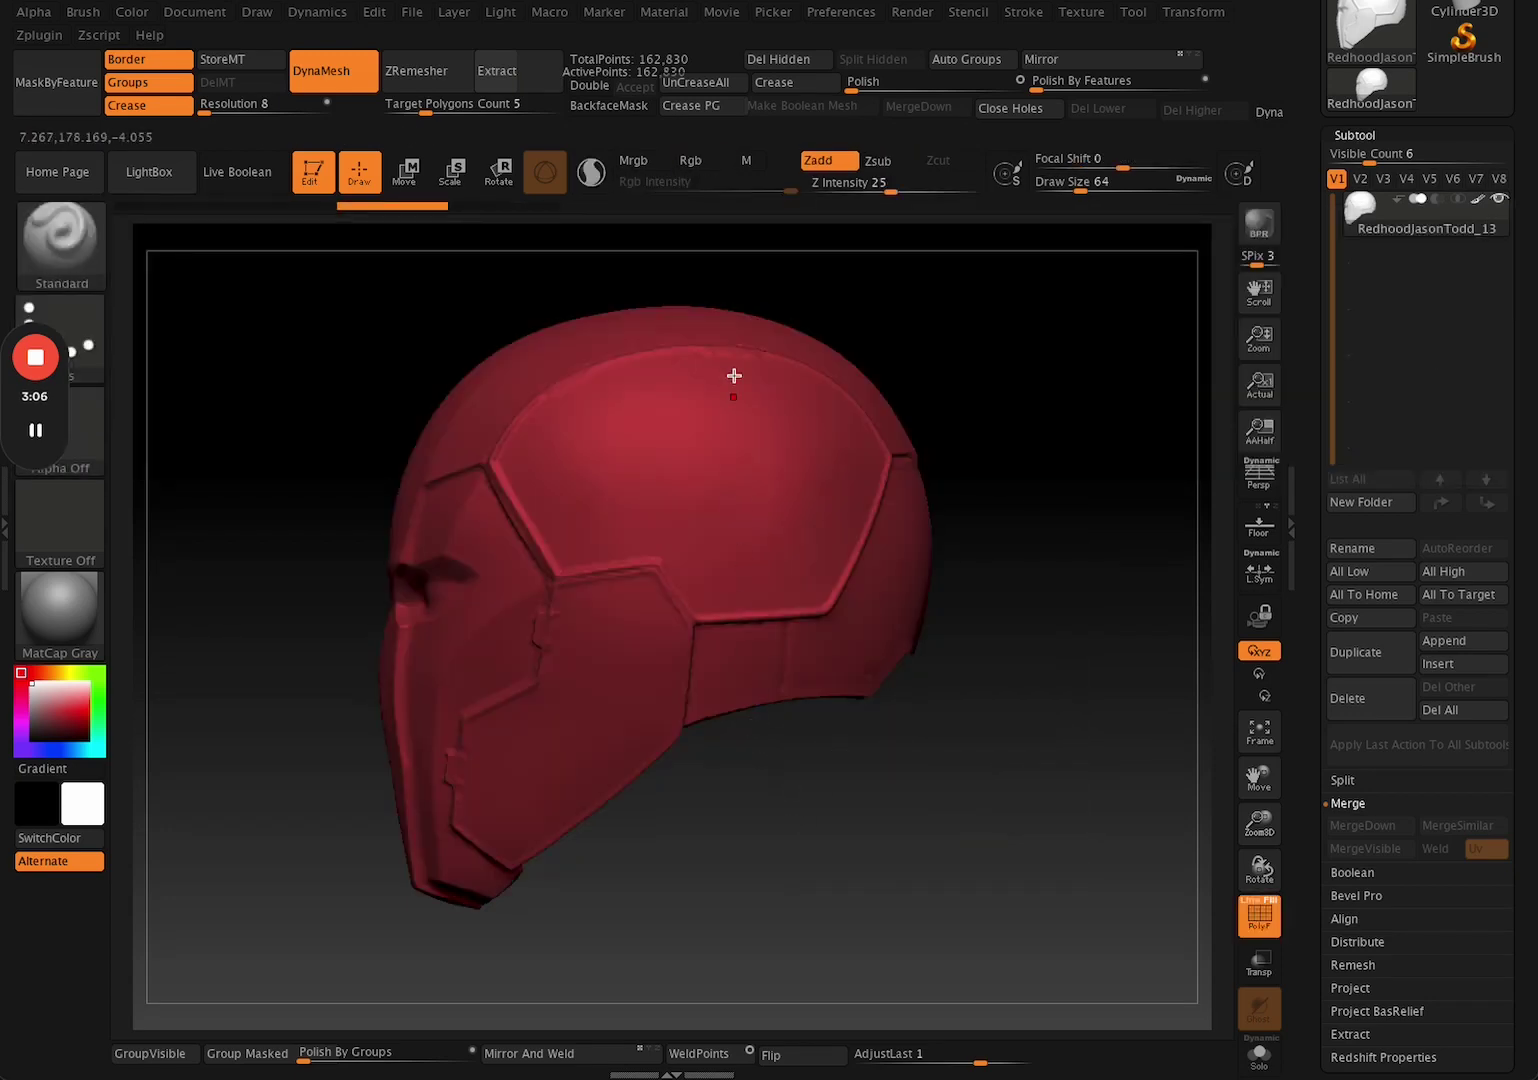
mouse_move(716, 268)
left_mouse_down()
mouse_move(697, 810)
mouse_move(678, 804)
left_mouse_up()
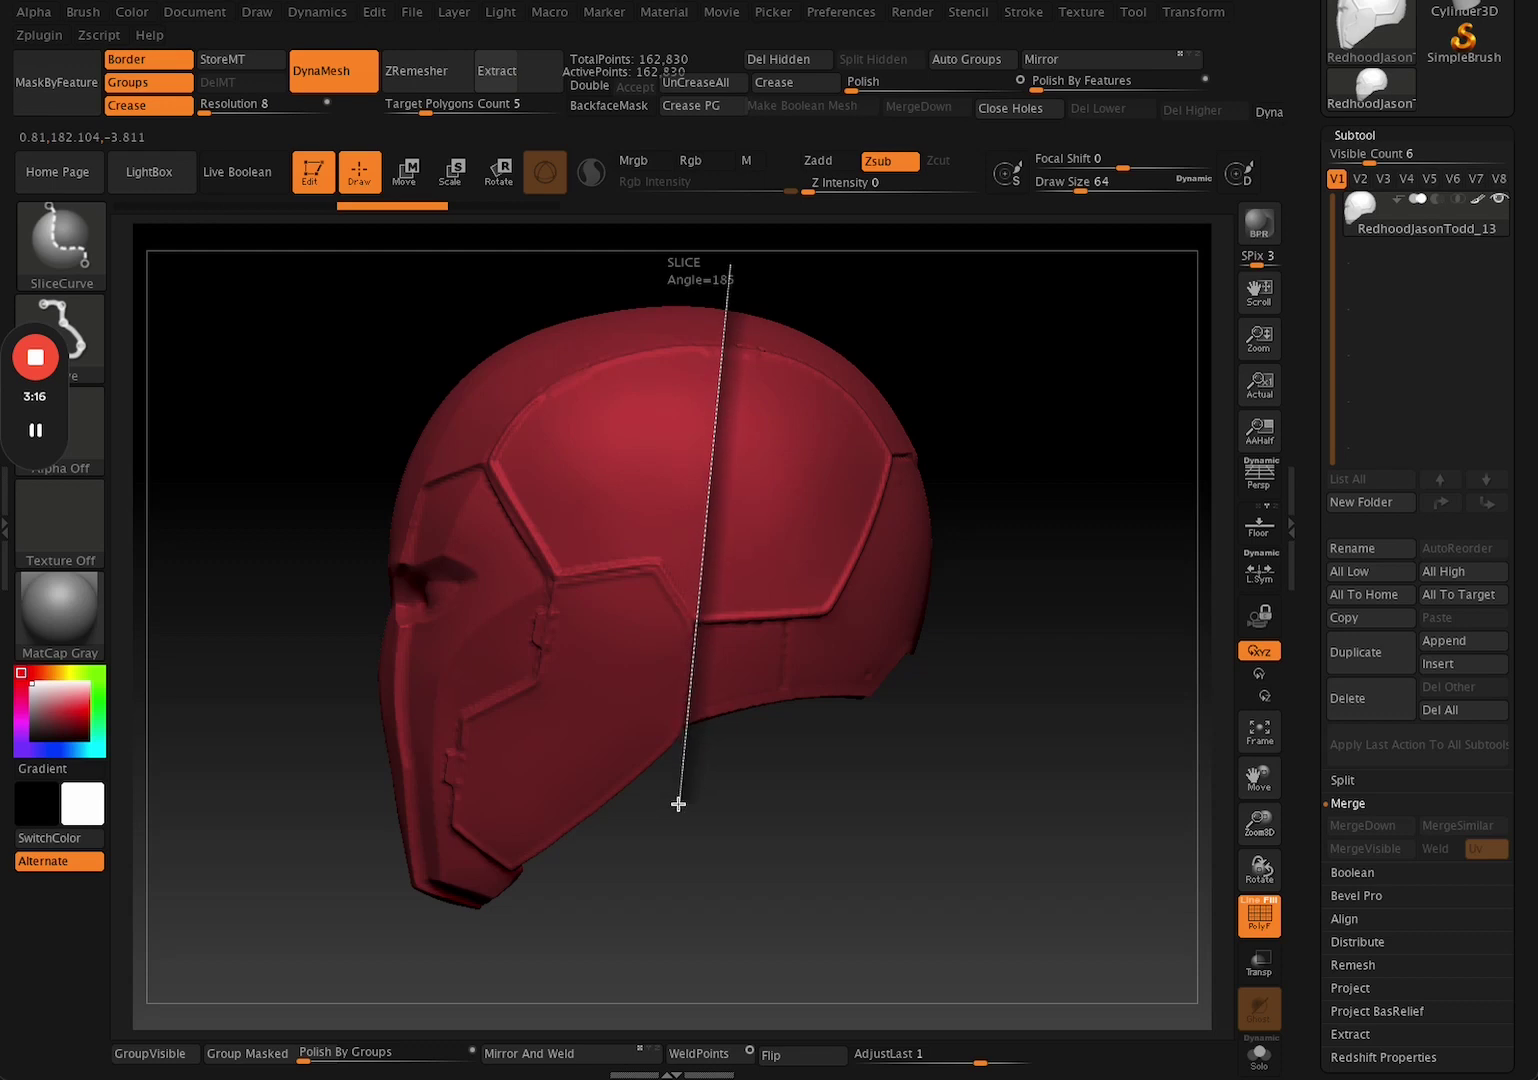
left_click_drag(678, 804, 678, 804)
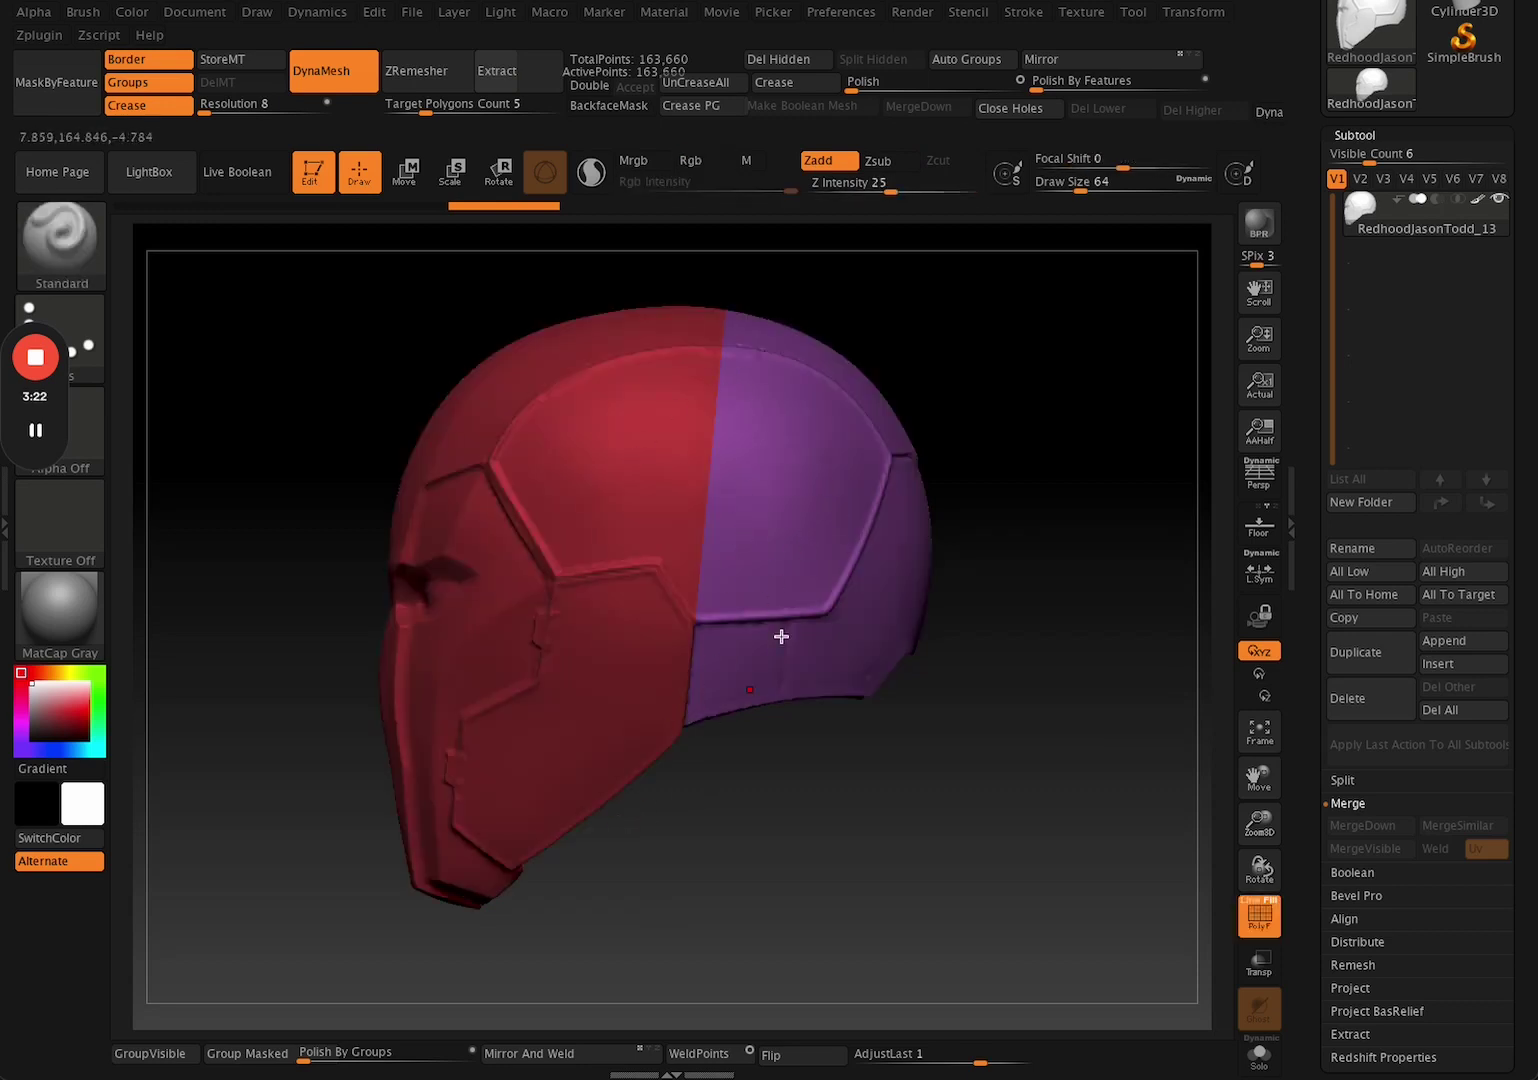
Isolate the purple back polygroup to inspect it, and unhide the whole helmet.
left_click(66, 248, "ctrl+shift")
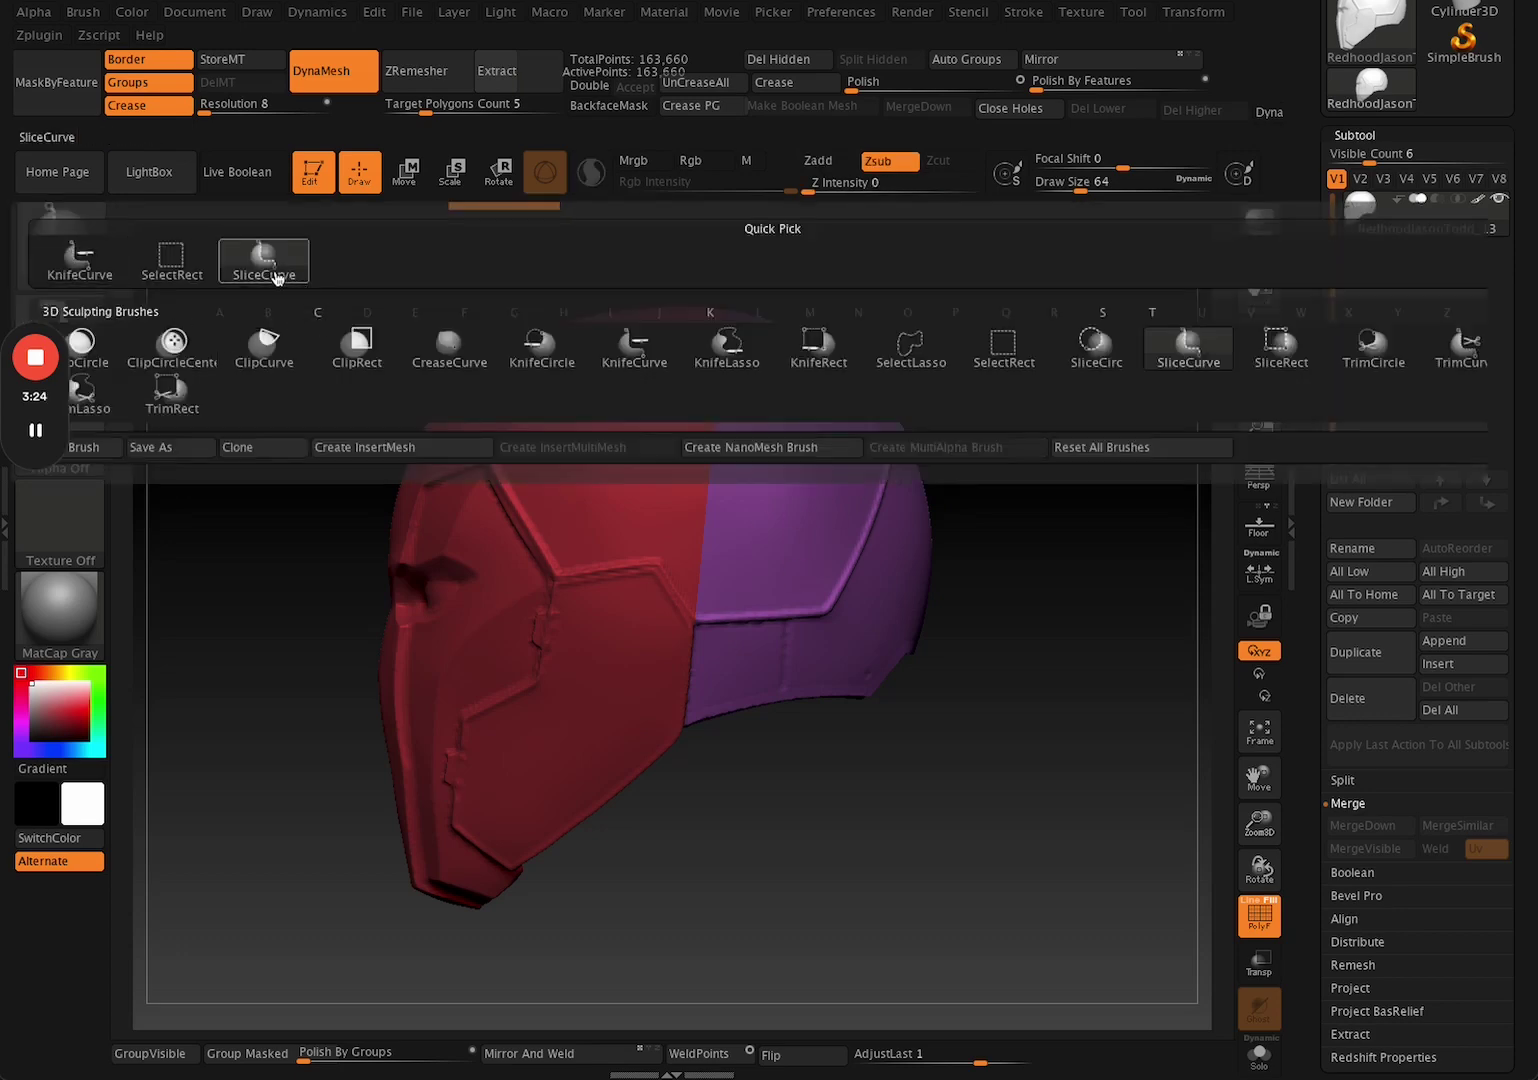
left_click(798, 676, "ctrl+shift")
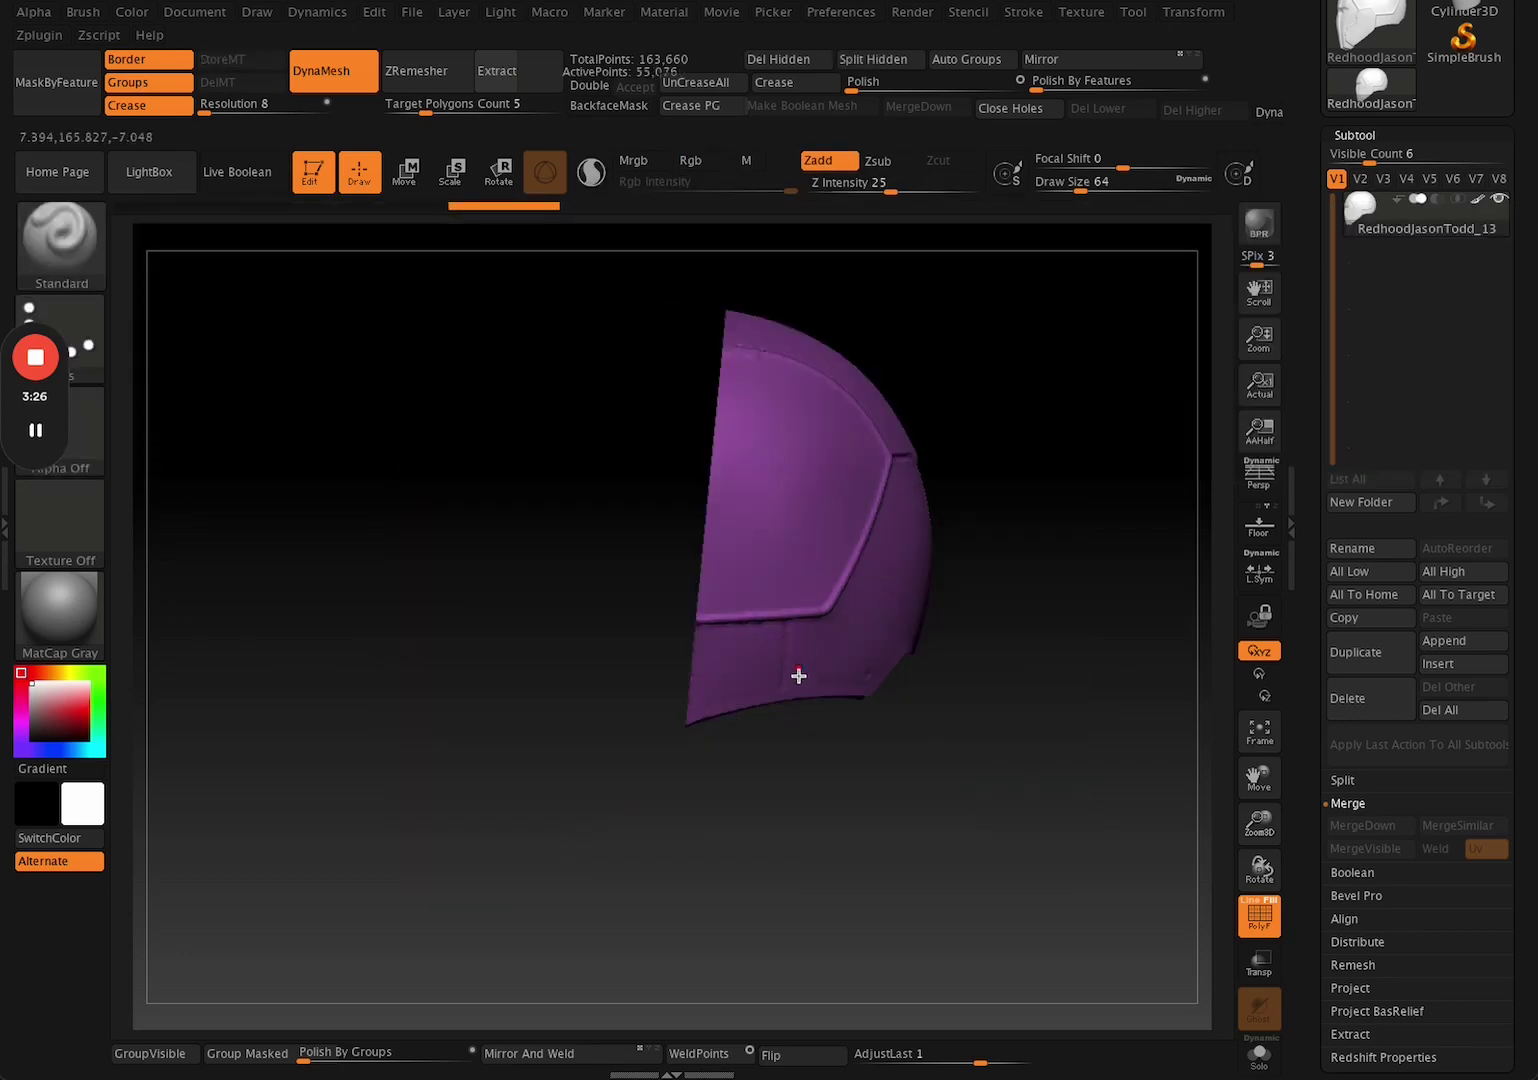
left_click_drag(752, 790, 908, 794)
left_click(961, 529, "ctrl+shift")
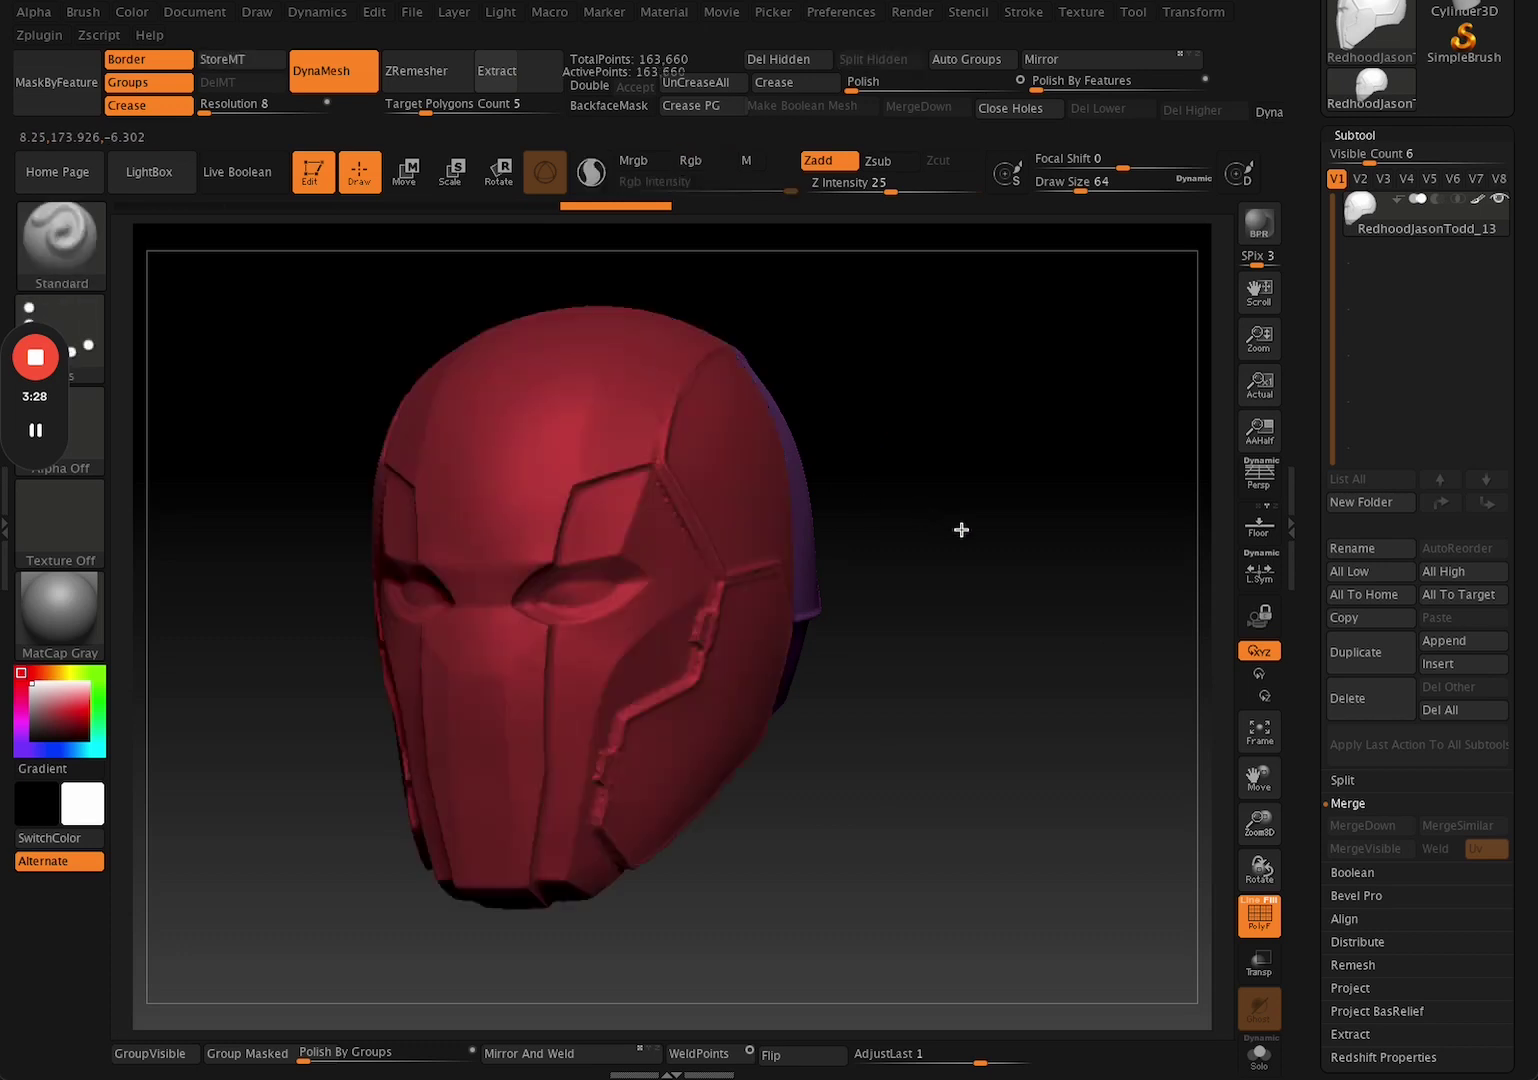
Isolate the red front polygroup, examine the inside of its open shell, and unhide the rest of the helmet.
left_click_drag(961, 529, 830, 540)
left_click(594, 628, "ctrl+shift")
left_click_drag(980, 600, 855, 604)
left_click_drag(731, 1013, 640, 1005)
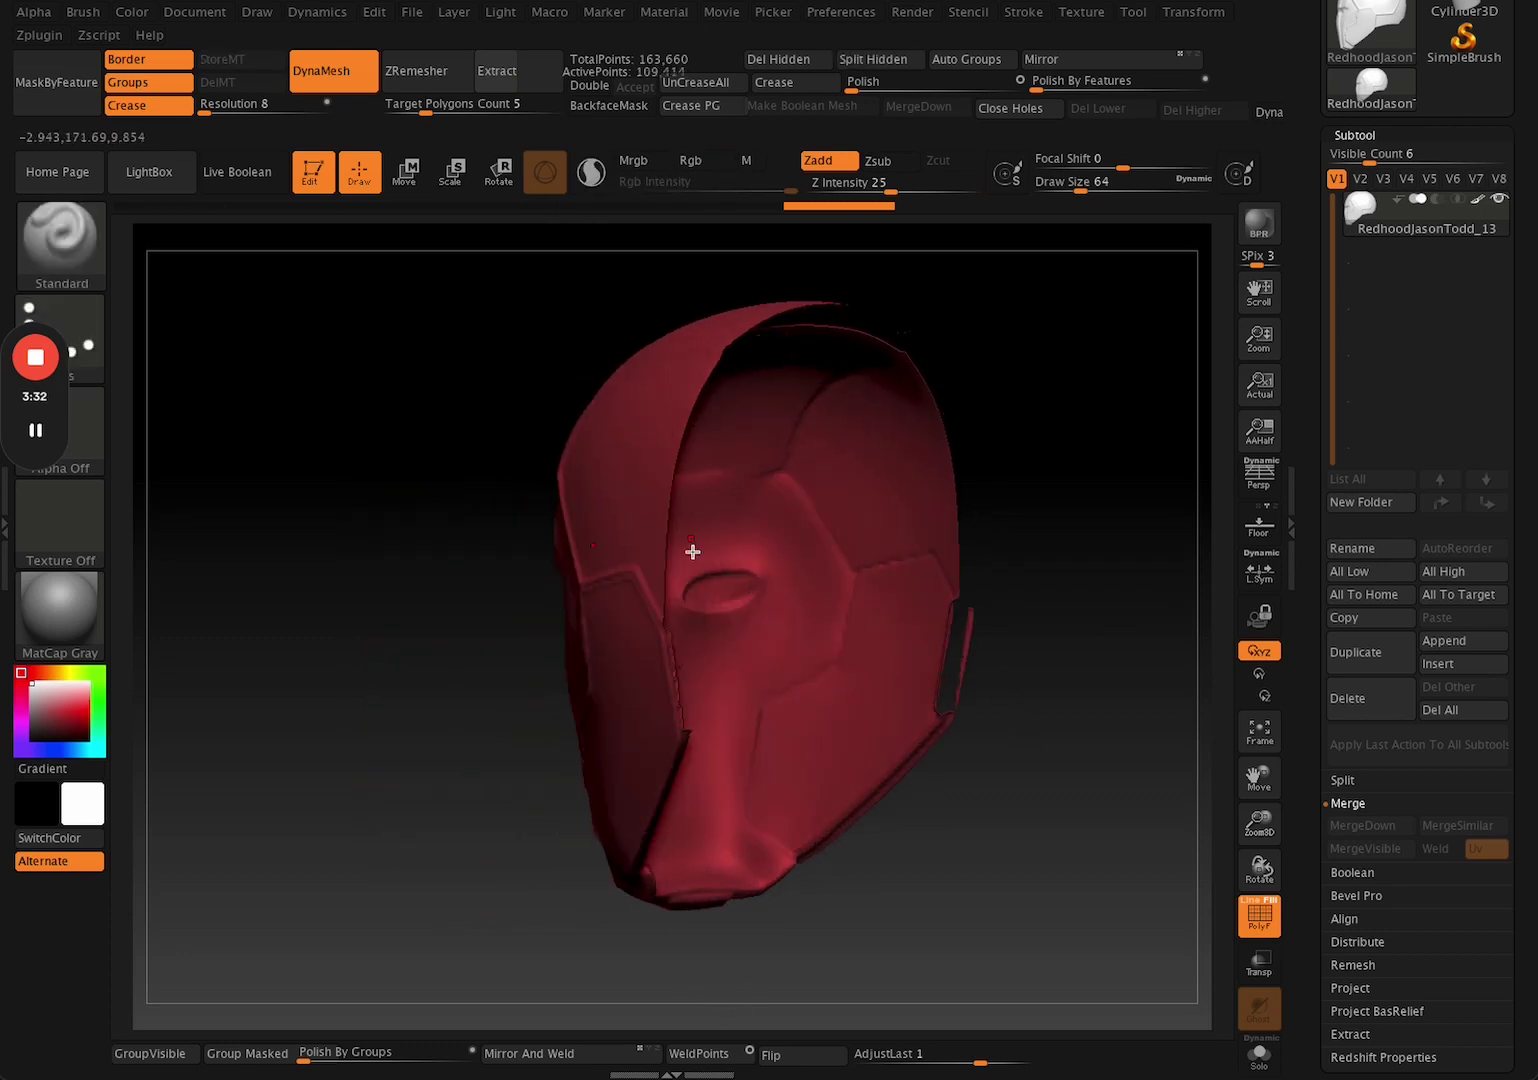
left_click_drag(965, 751, 898, 884)
left_click(850, 880, "ctrl+shift")
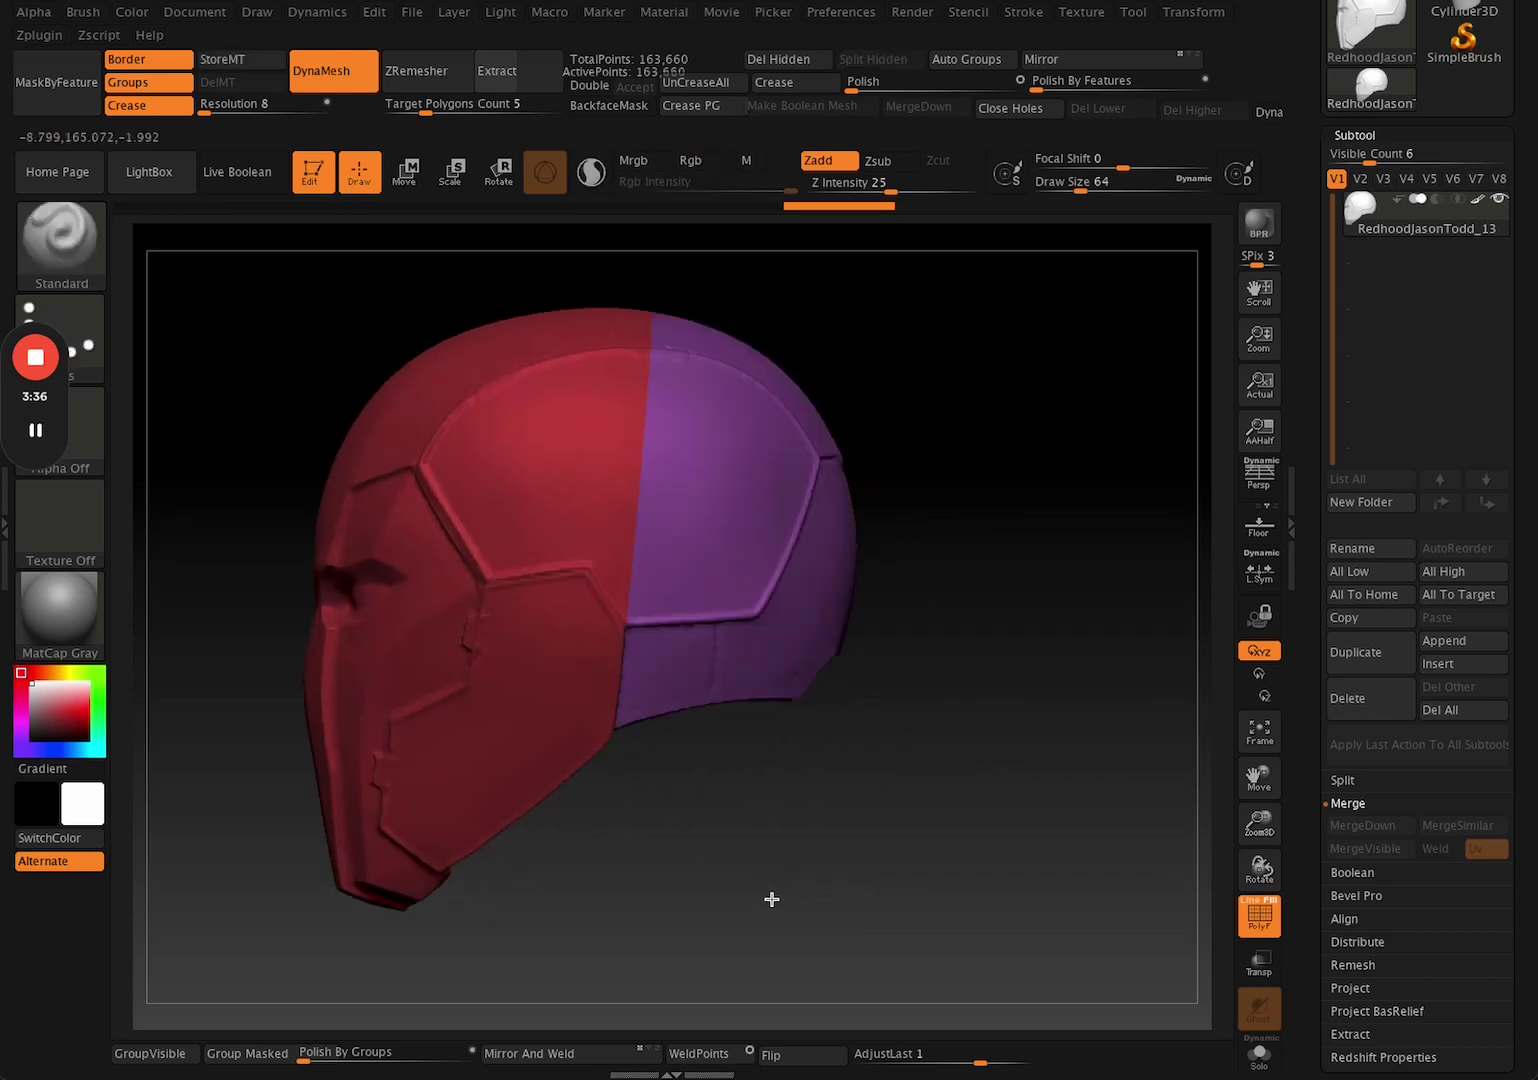
Check the purple back section on its own once more and bring the full helmet back into view.
left_click(779, 584, "ctrl+shift")
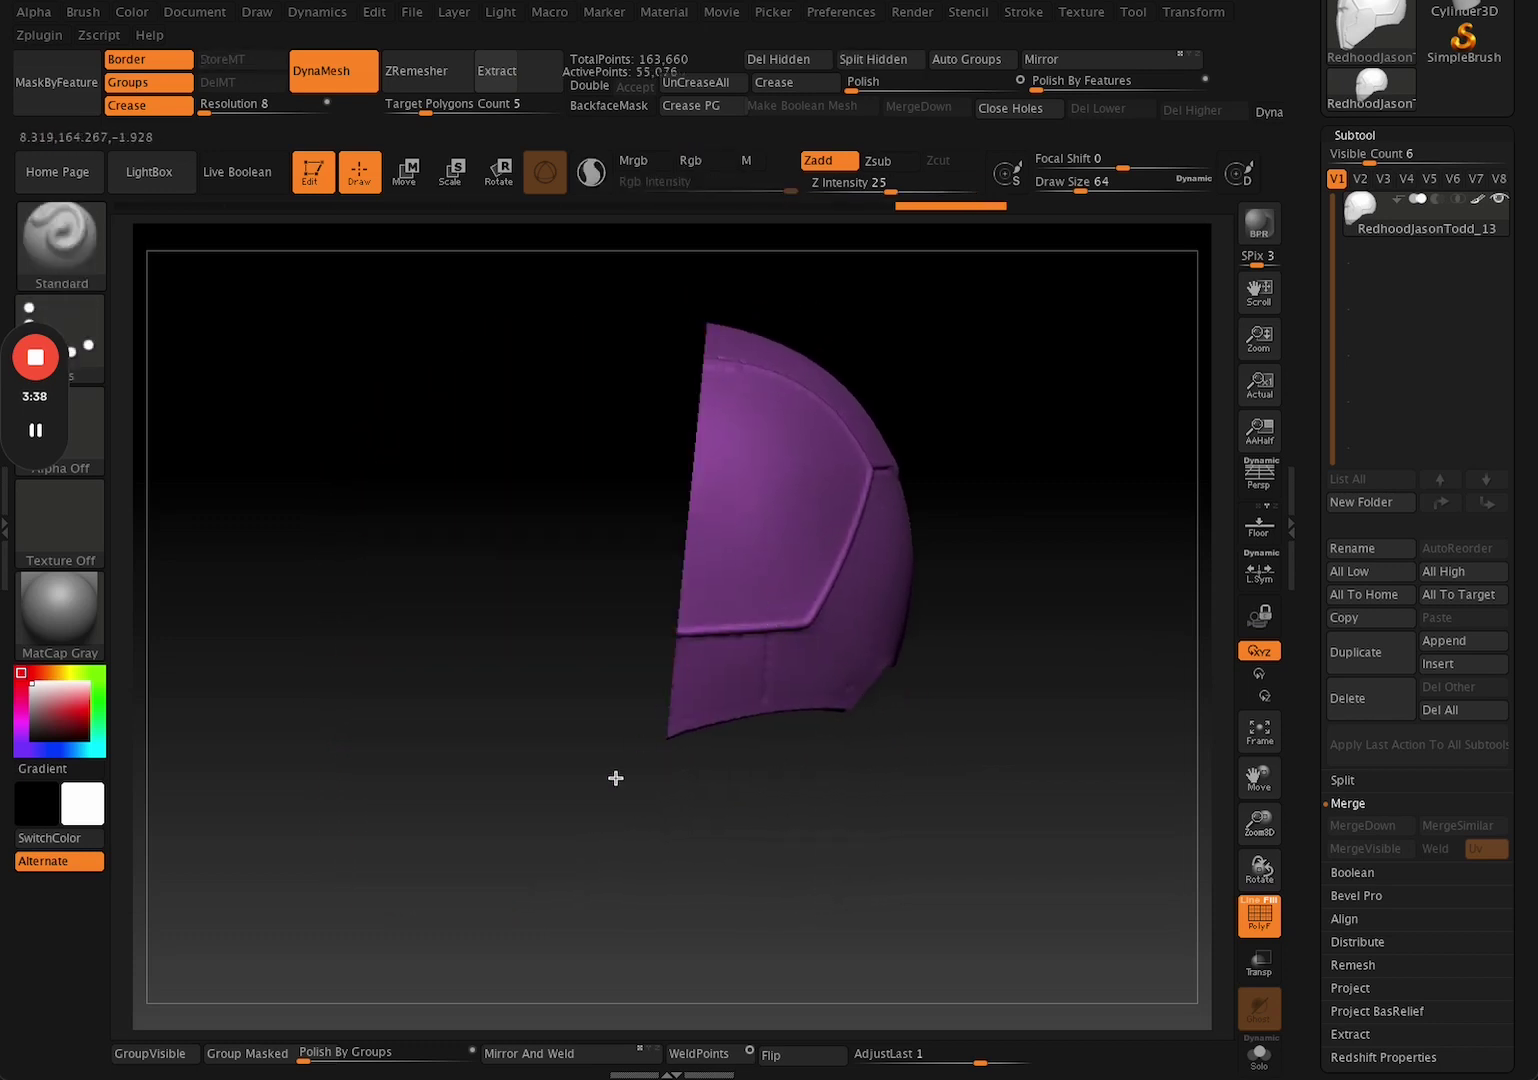
left_click(947, 433, "ctrl+shift")
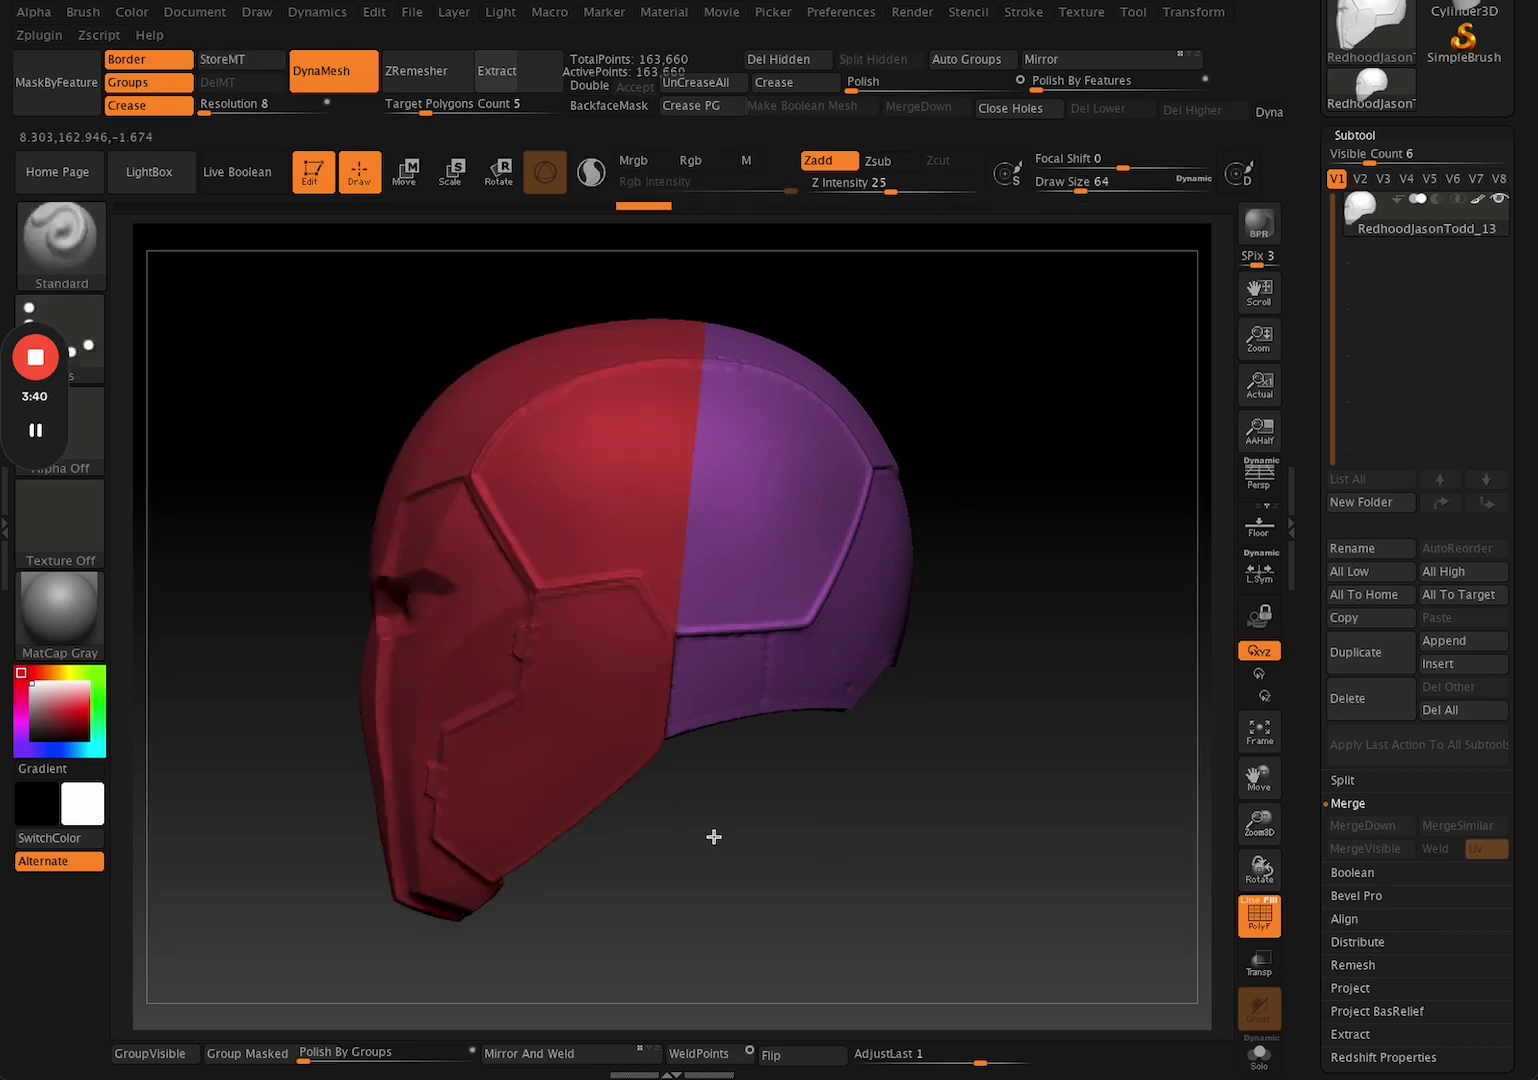
left_click_drag(713, 836, 775, 816, "alt")
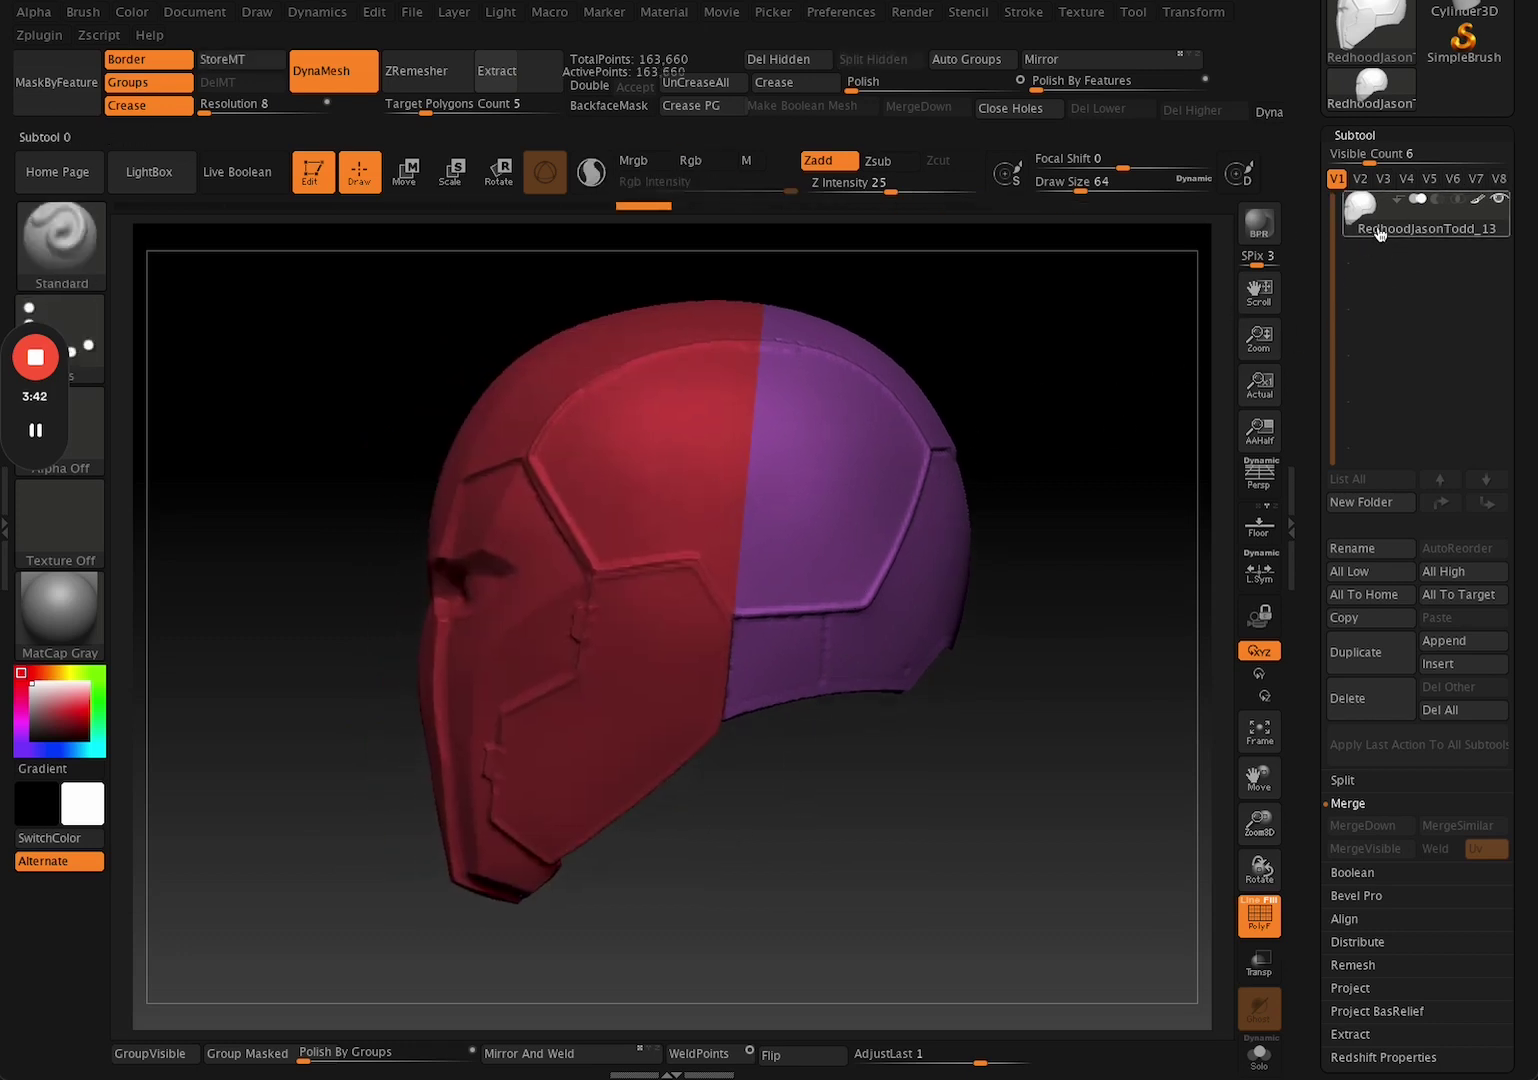
key("ctrl+shift")
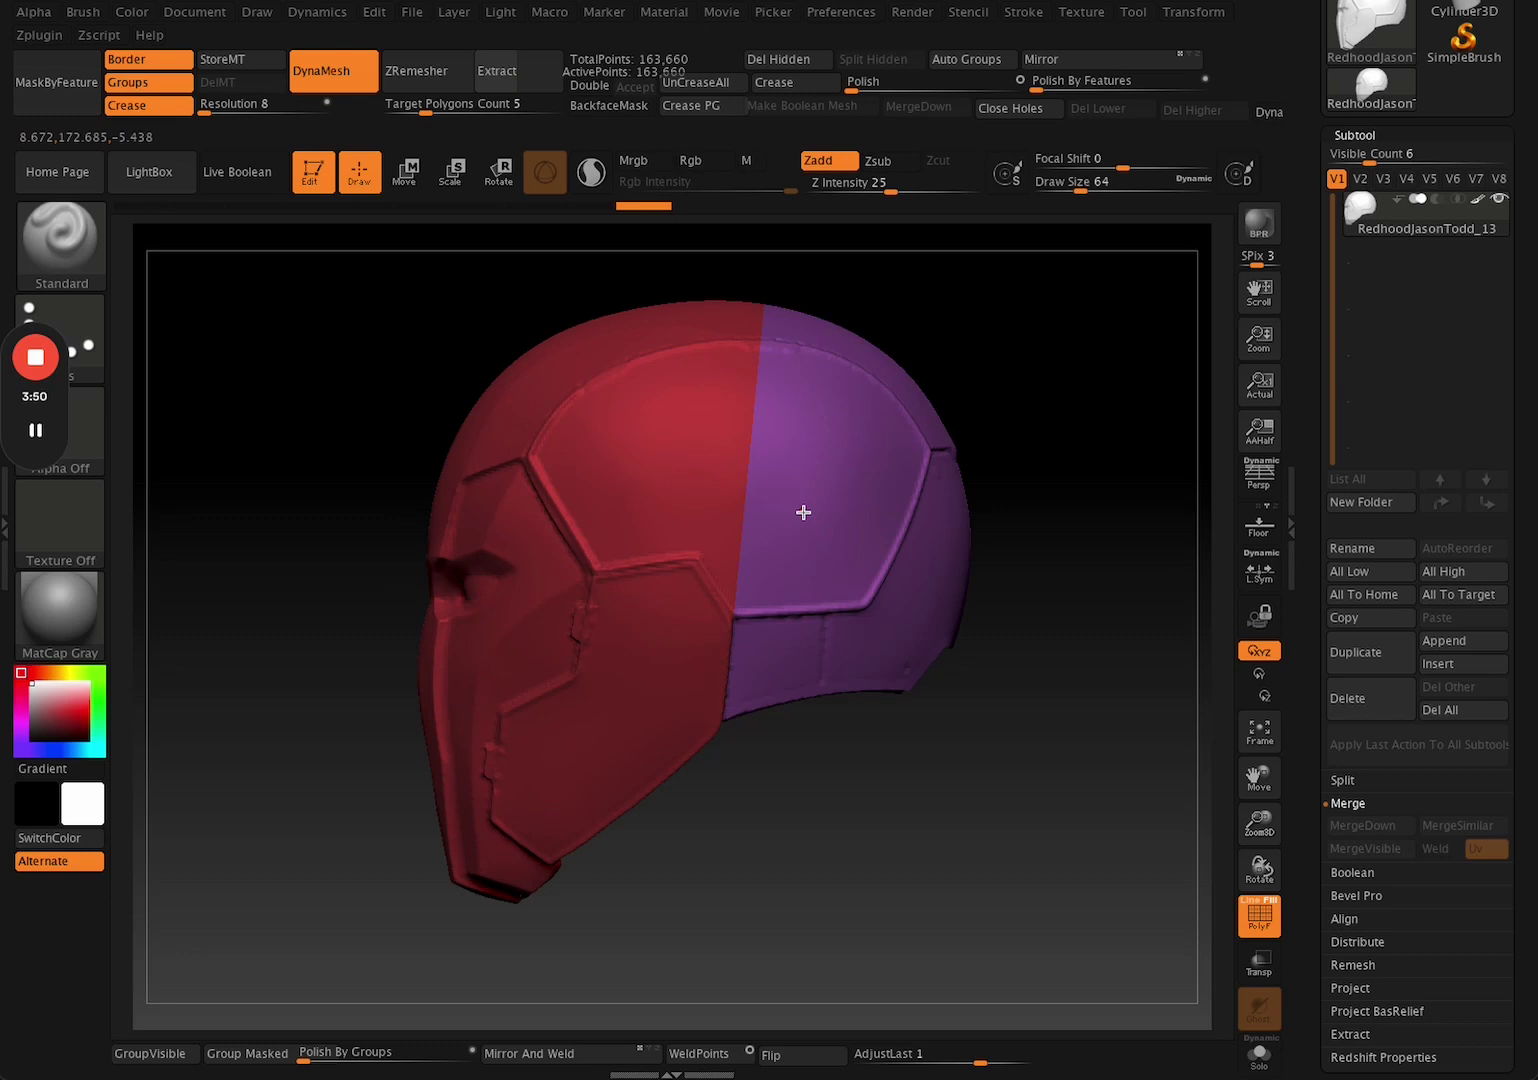
Isolate the purple back polygroup and use Split Hidden to separate the front of the helmet into its own subtool.
left_click(906, 443, "ctrl+shift")
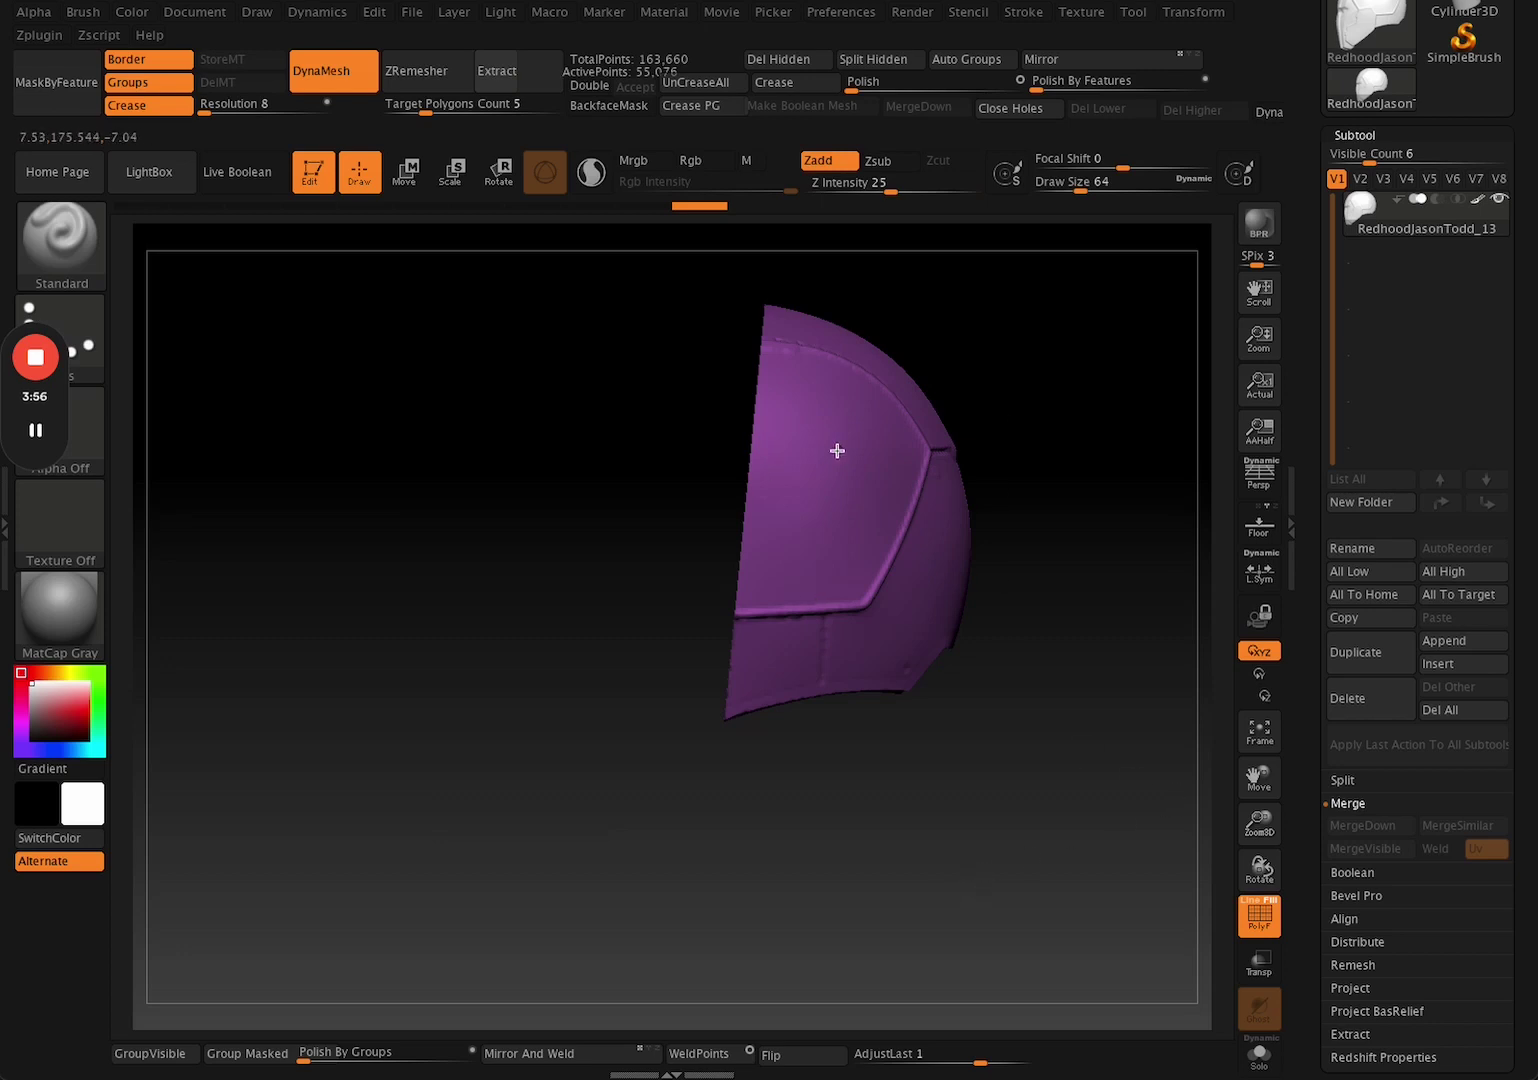
left_click(1373, 782)
left_click(1368, 804)
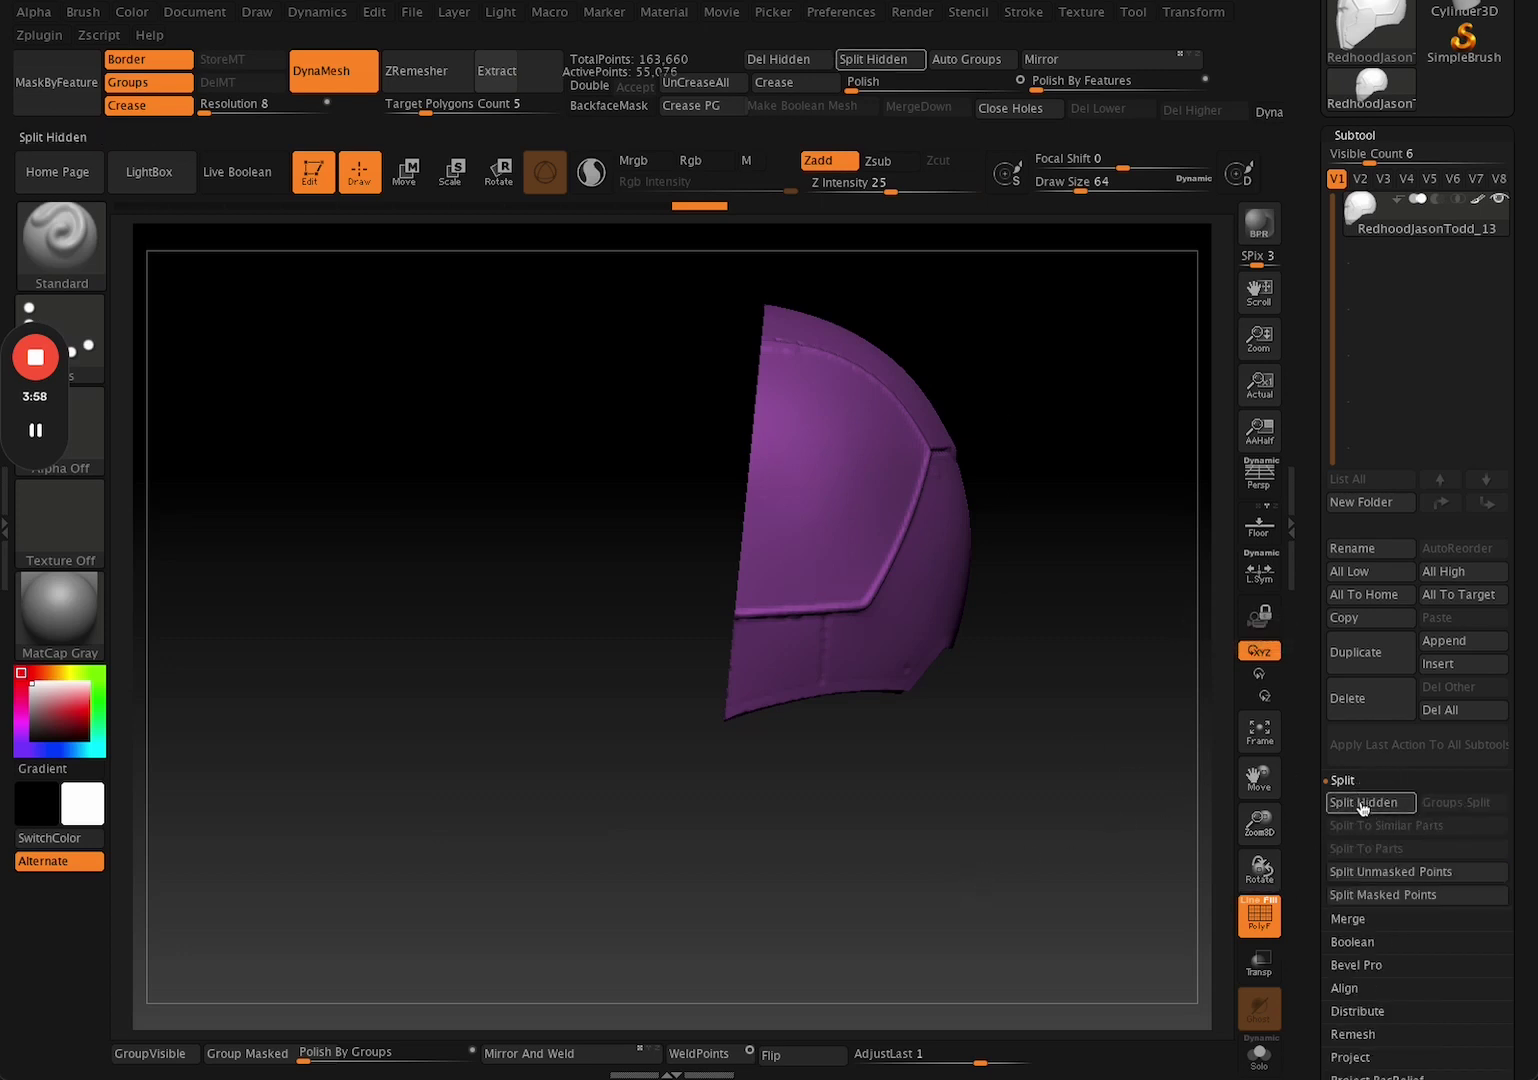
left_click(1362, 288)
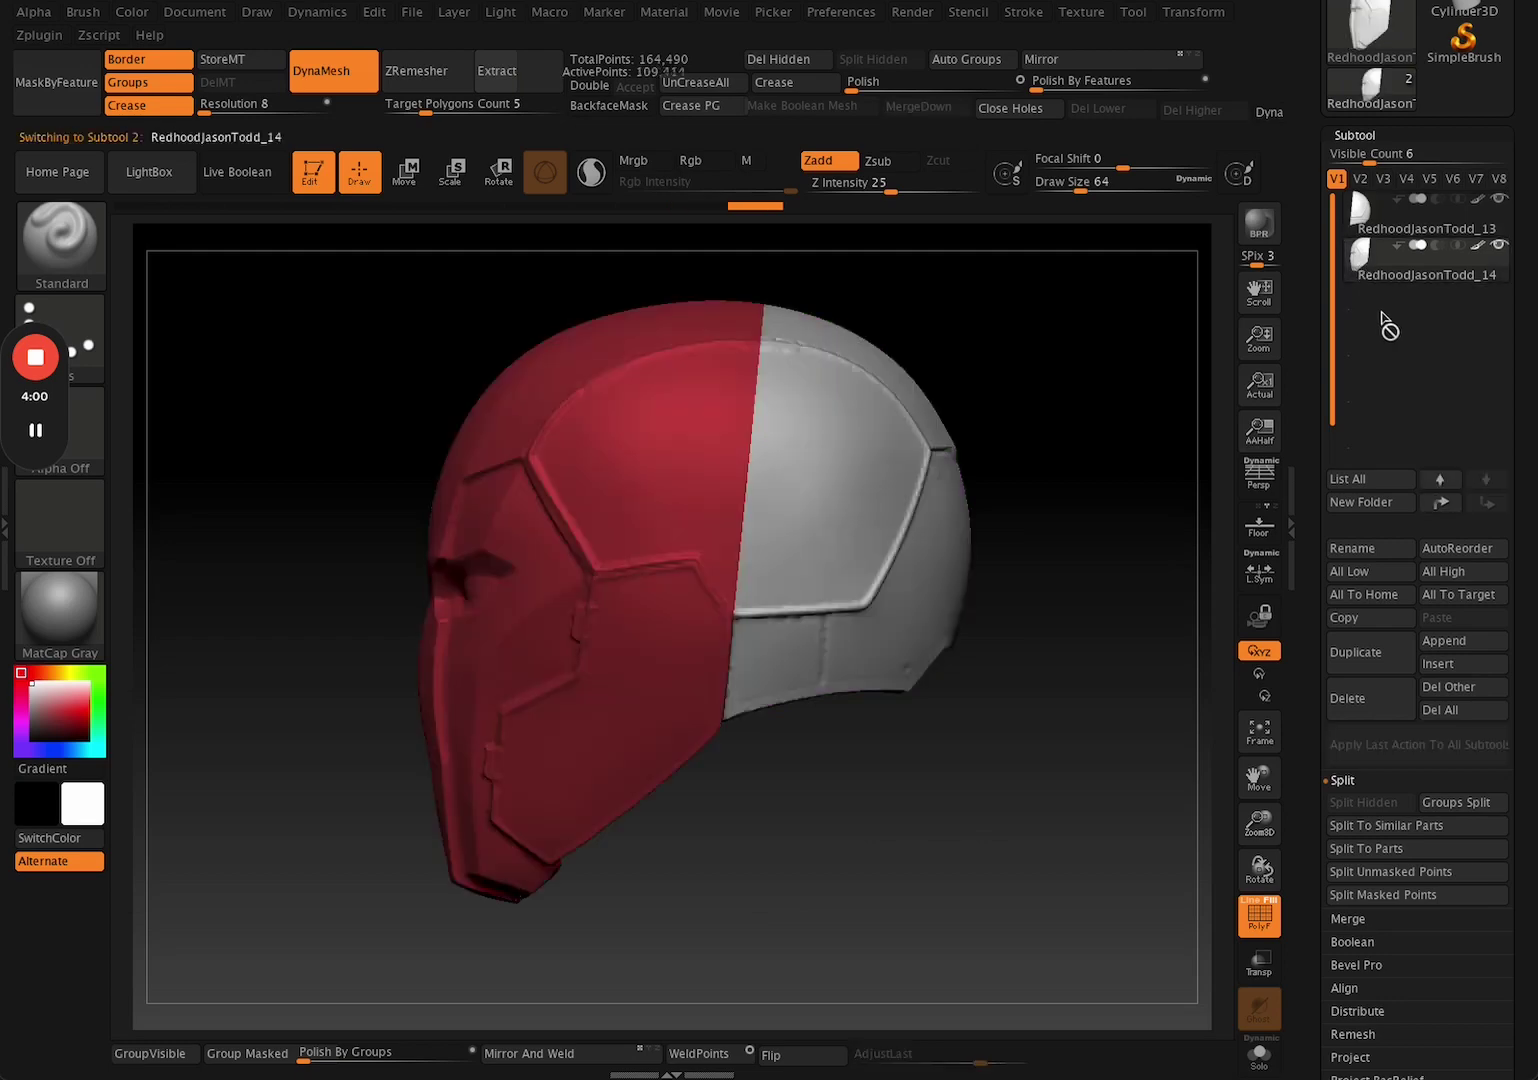
Turn off the visibility of both helmet subtools and select the front half, RedhoodJasonTodd_14.
left_click(1360, 222)
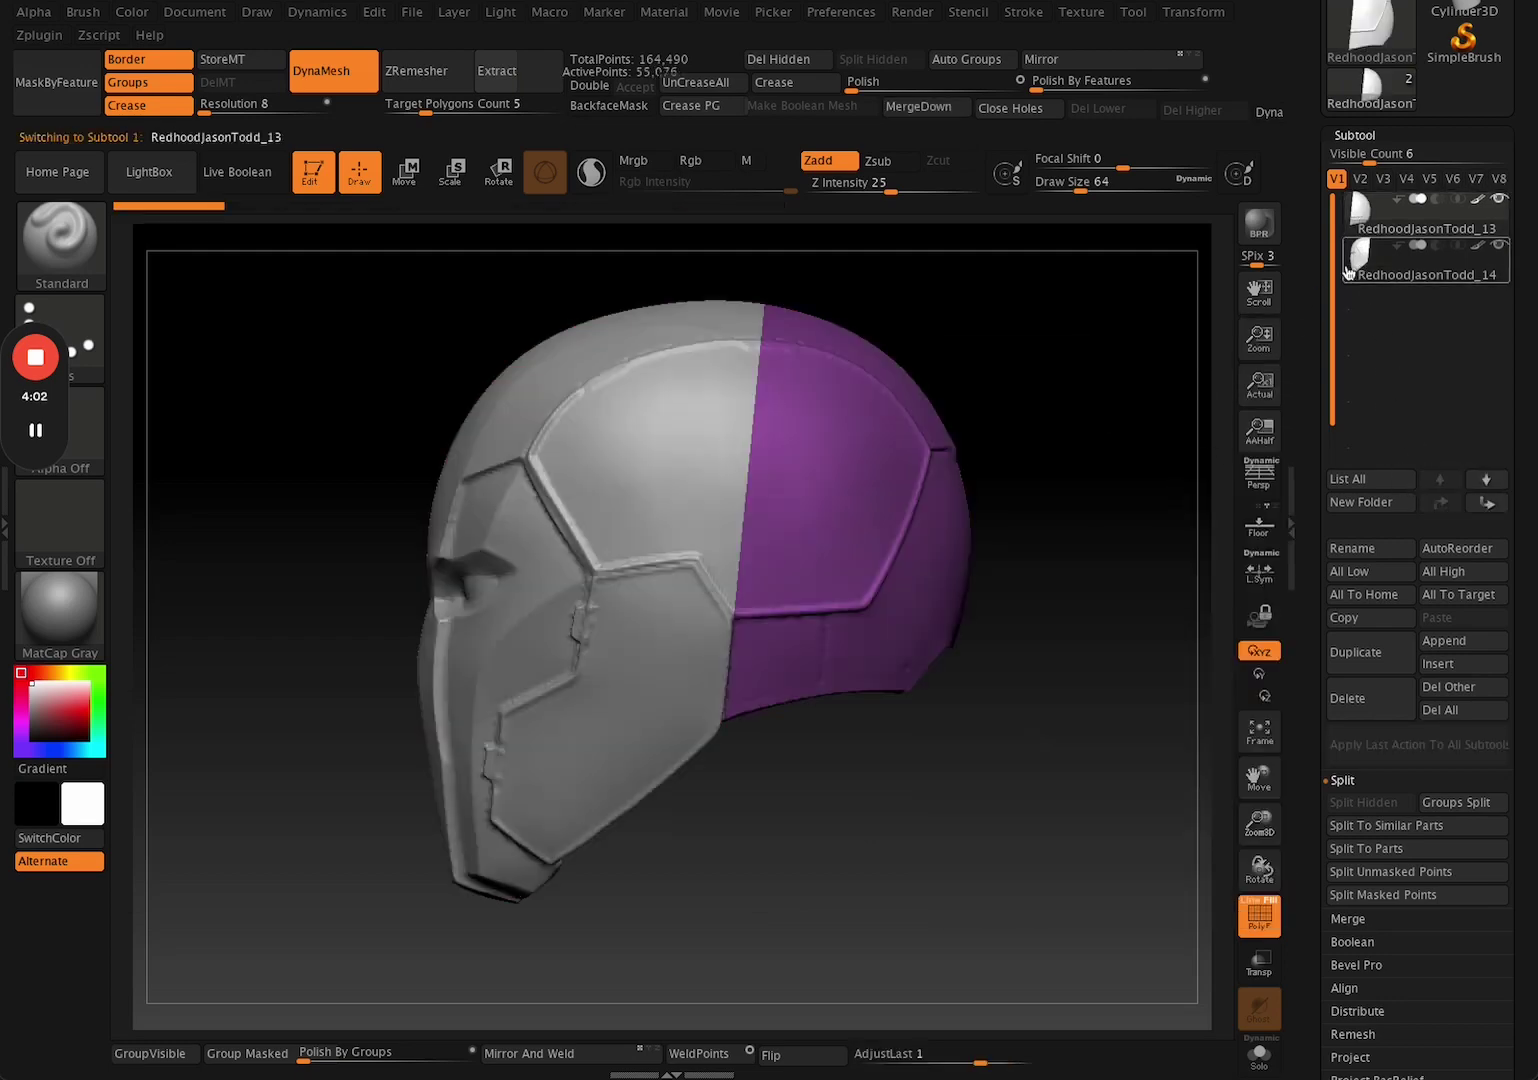
left_click(1358, 268)
left_click(1499, 246)
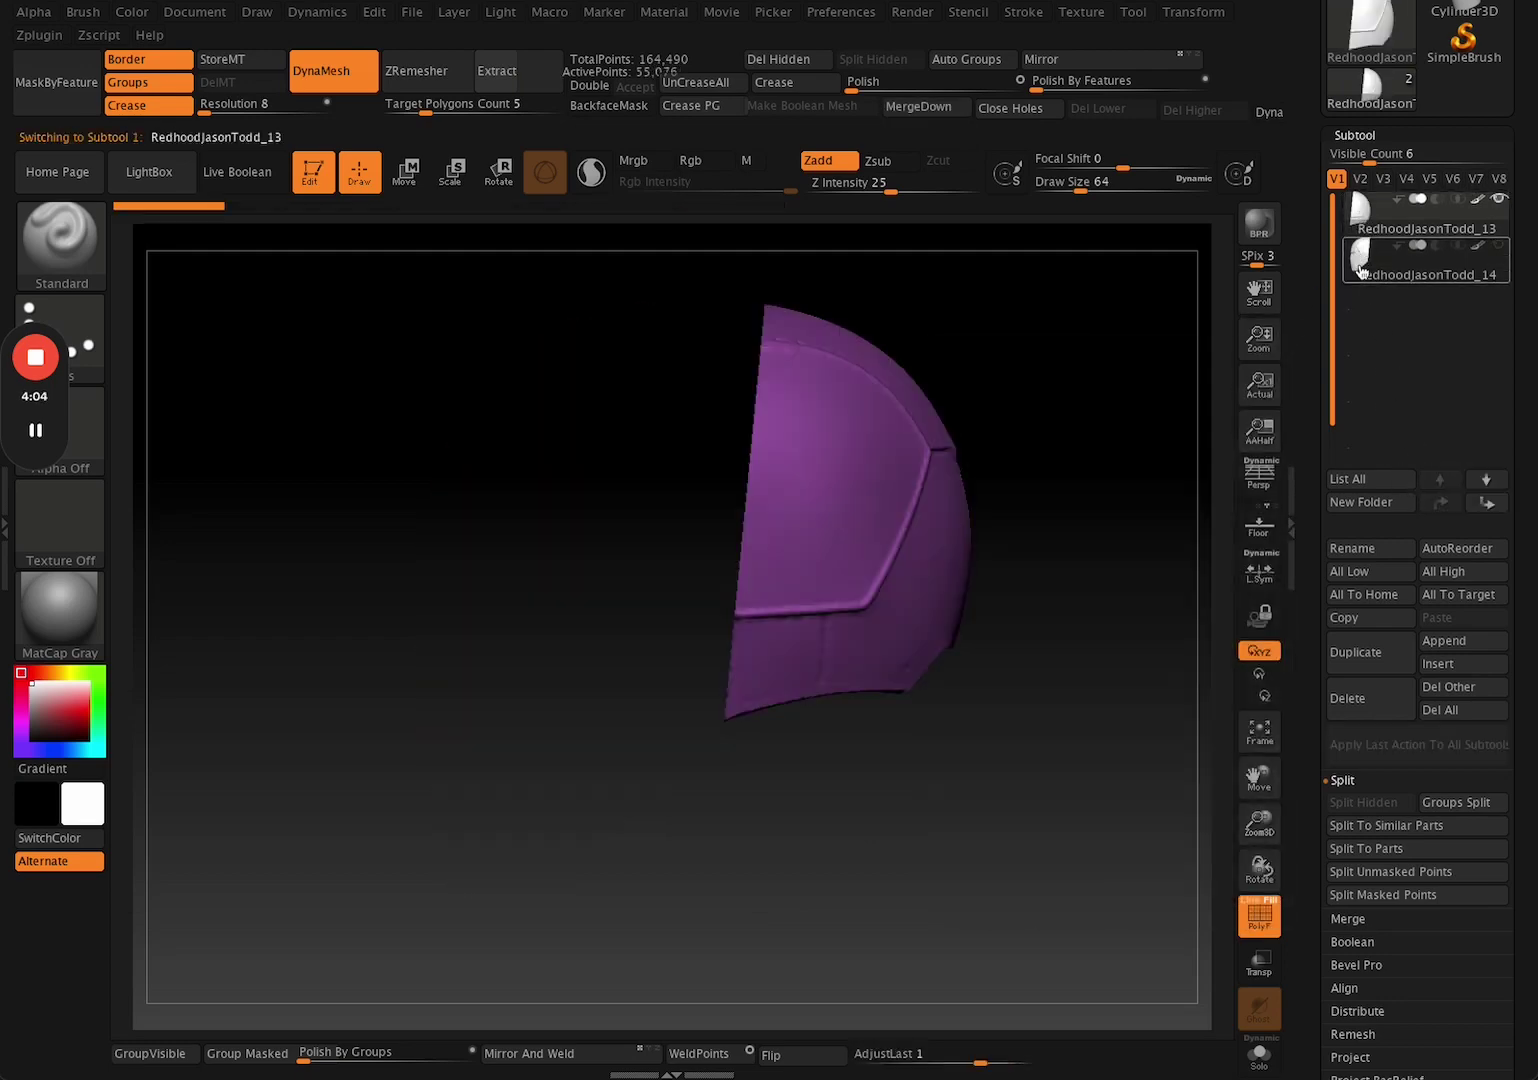
left_click(1499, 202)
Remesh the front half with DynaMesh to close its open cut edge into a solid wall.
left_click_drag(969, 760, 966, 892)
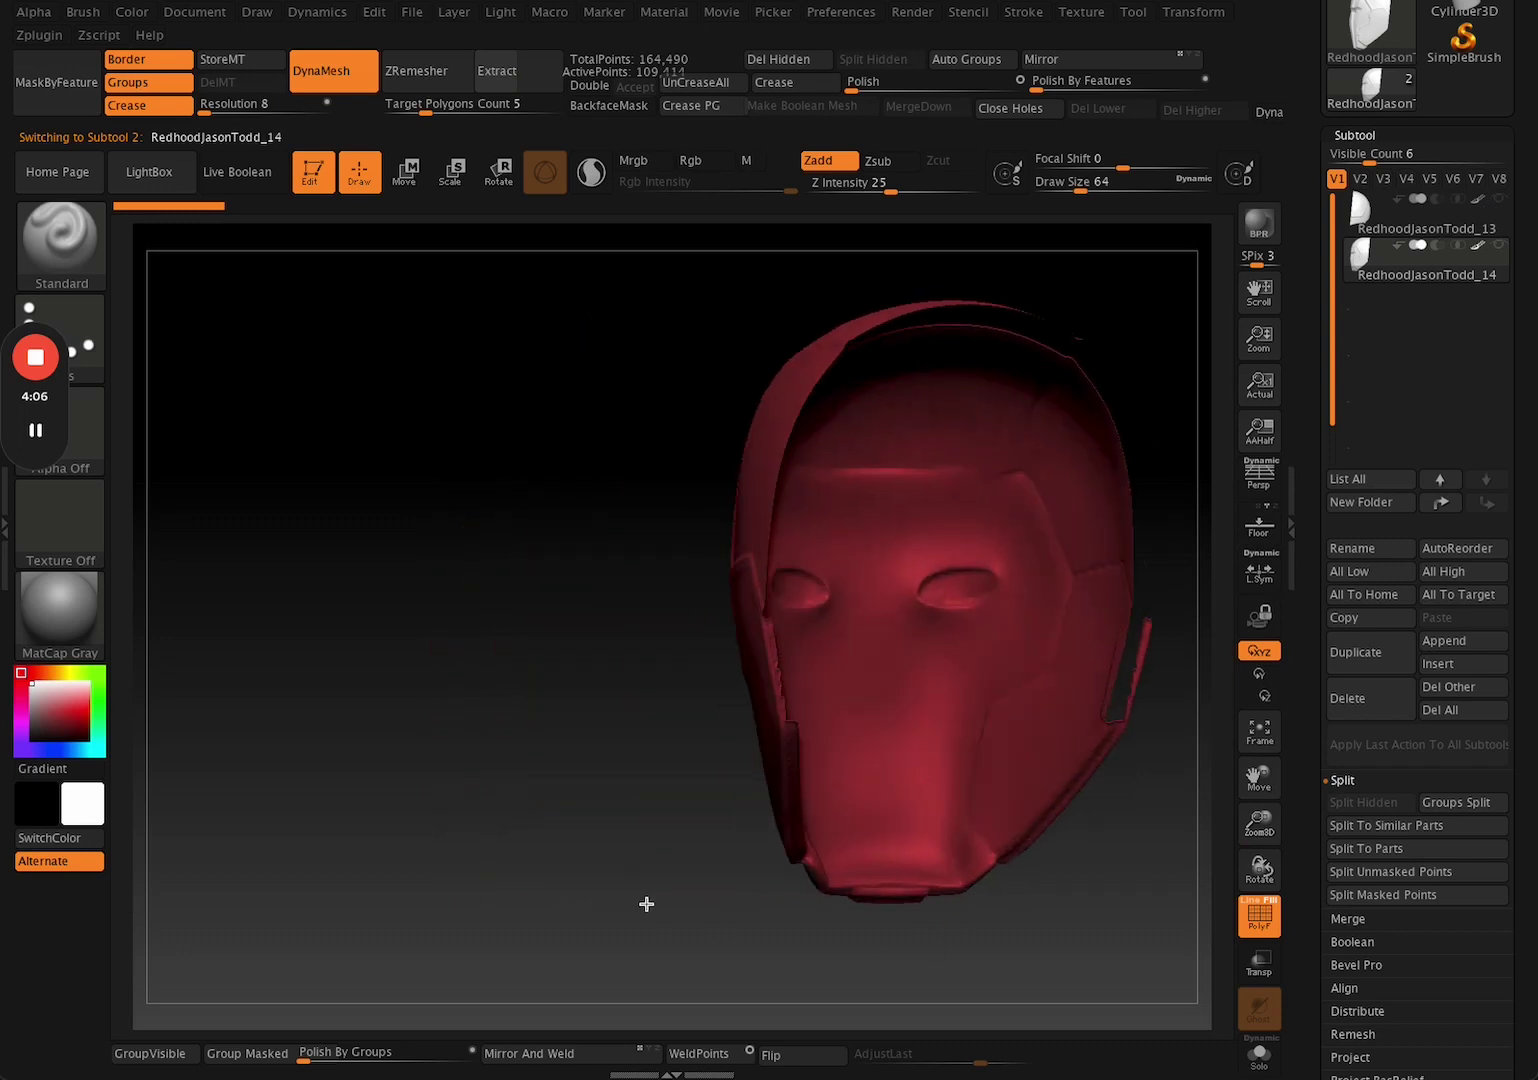
left_click_drag(645, 904, 294, 914, "alt")
left_click_drag(973, 676, 962, 591, "alt")
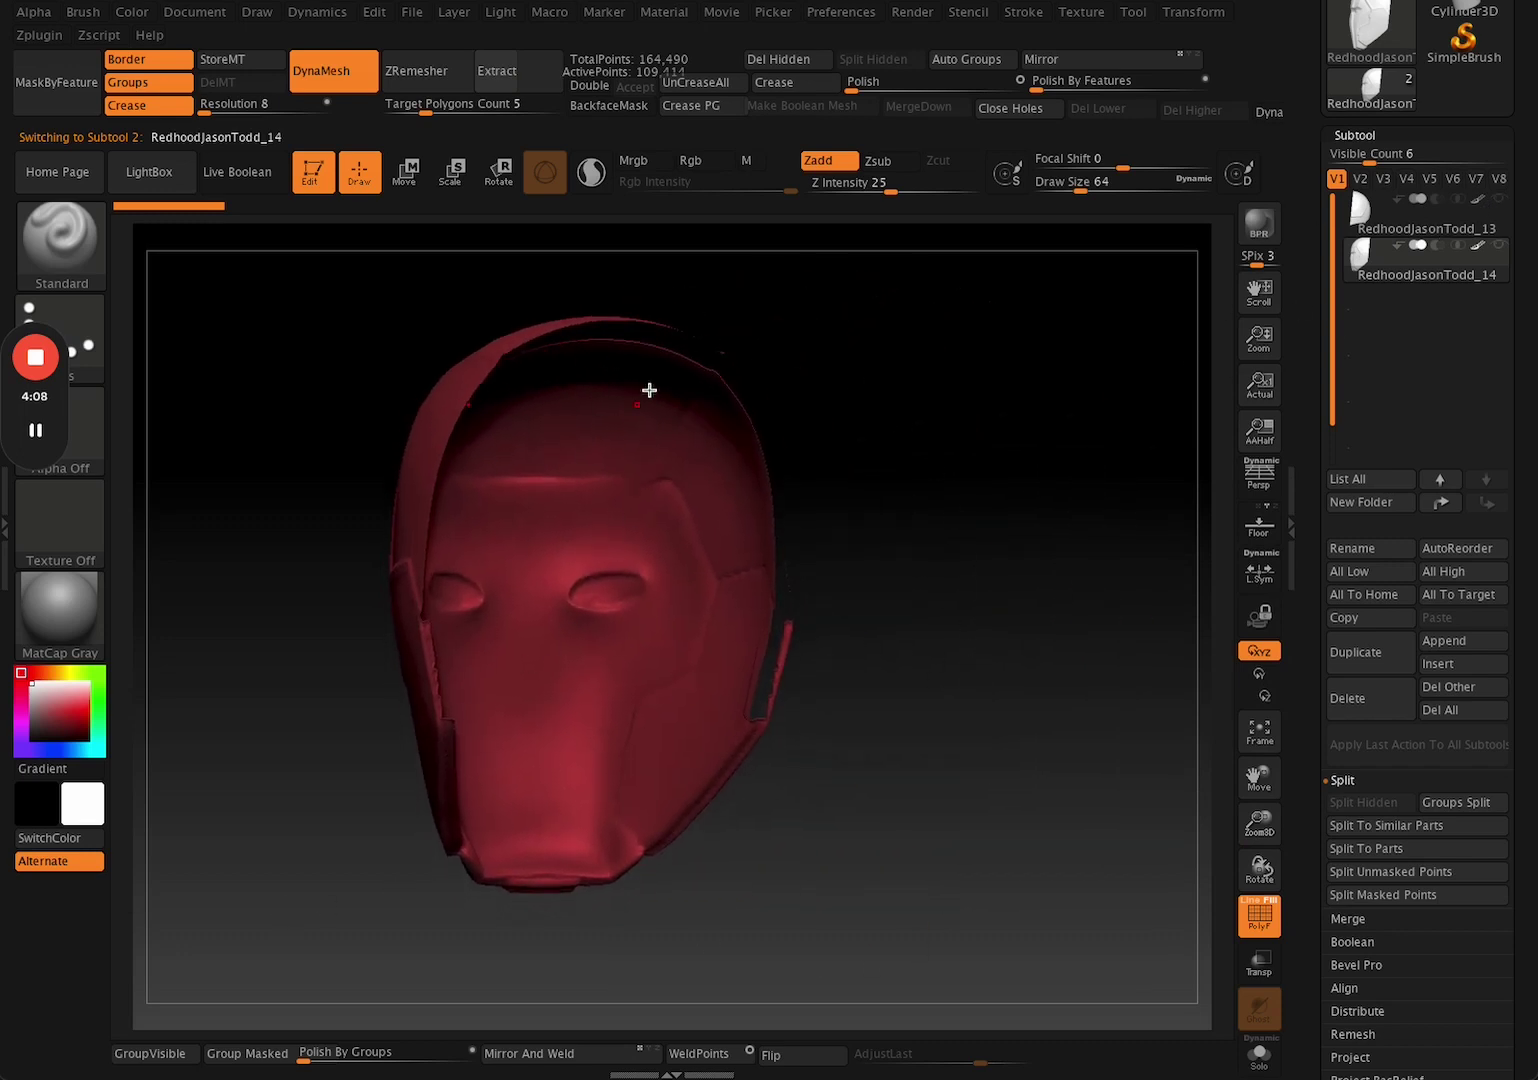
left_click_drag(777, 477, 917, 546)
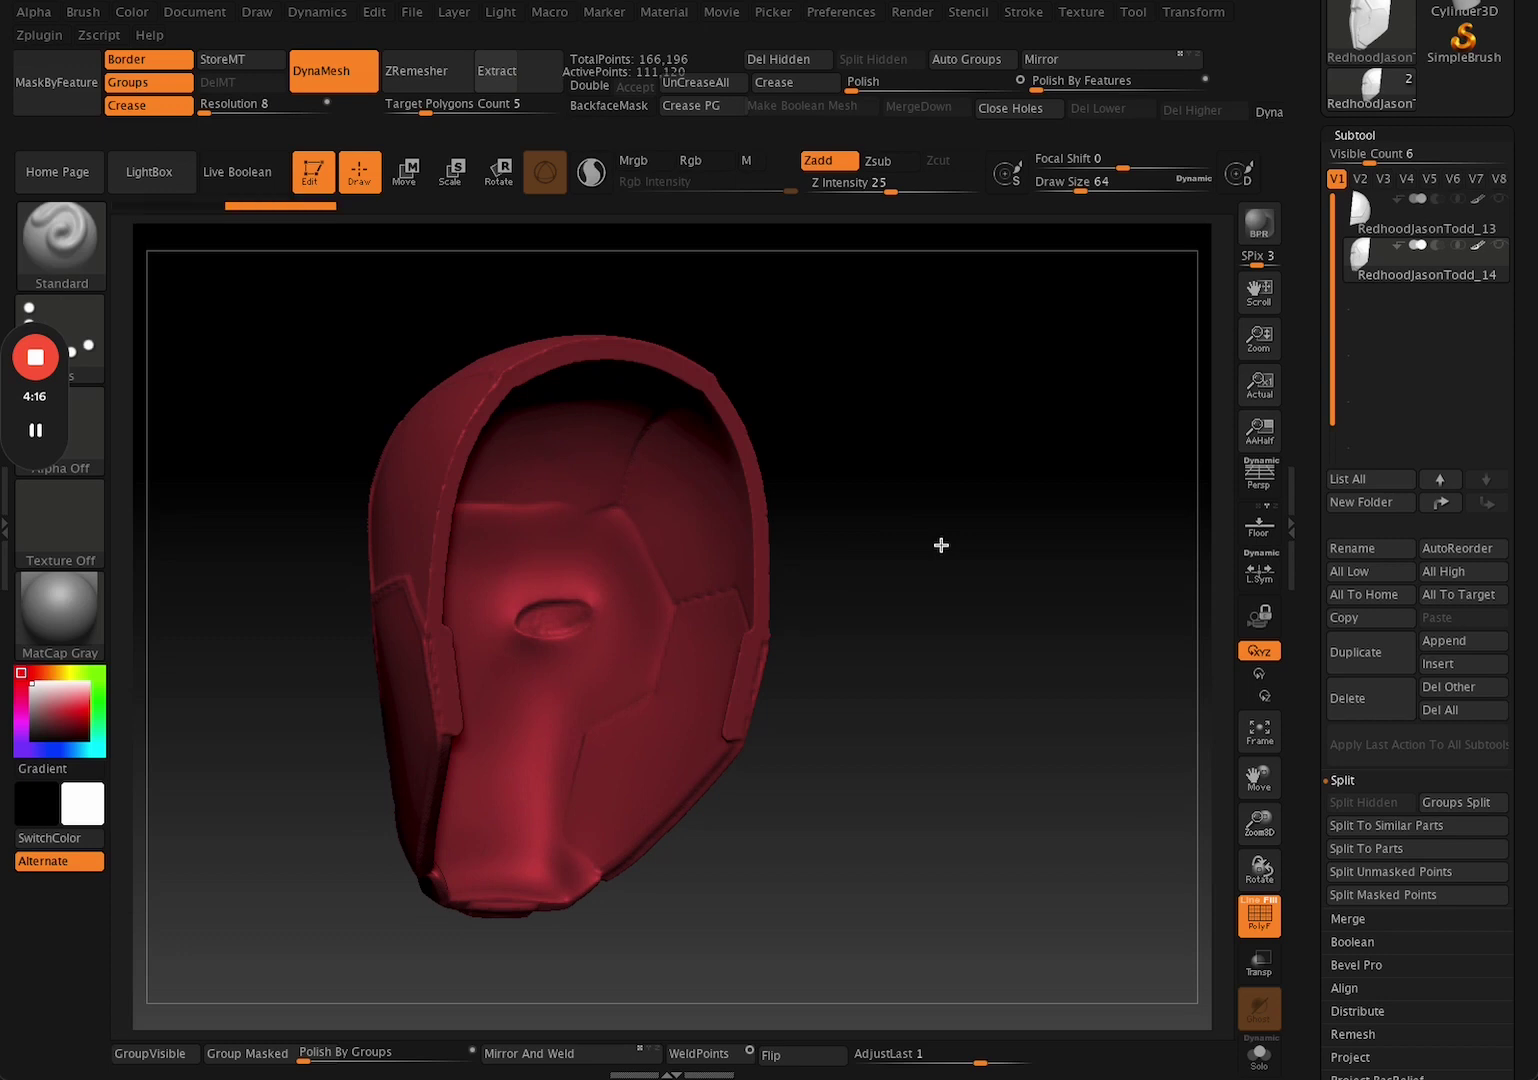
Turn off the polyframe display and examine the wall thickness along the front half's cut edge.
key("shift+f")
key("shift+f")
left_click_drag(841, 487, 856, 507, "alt")
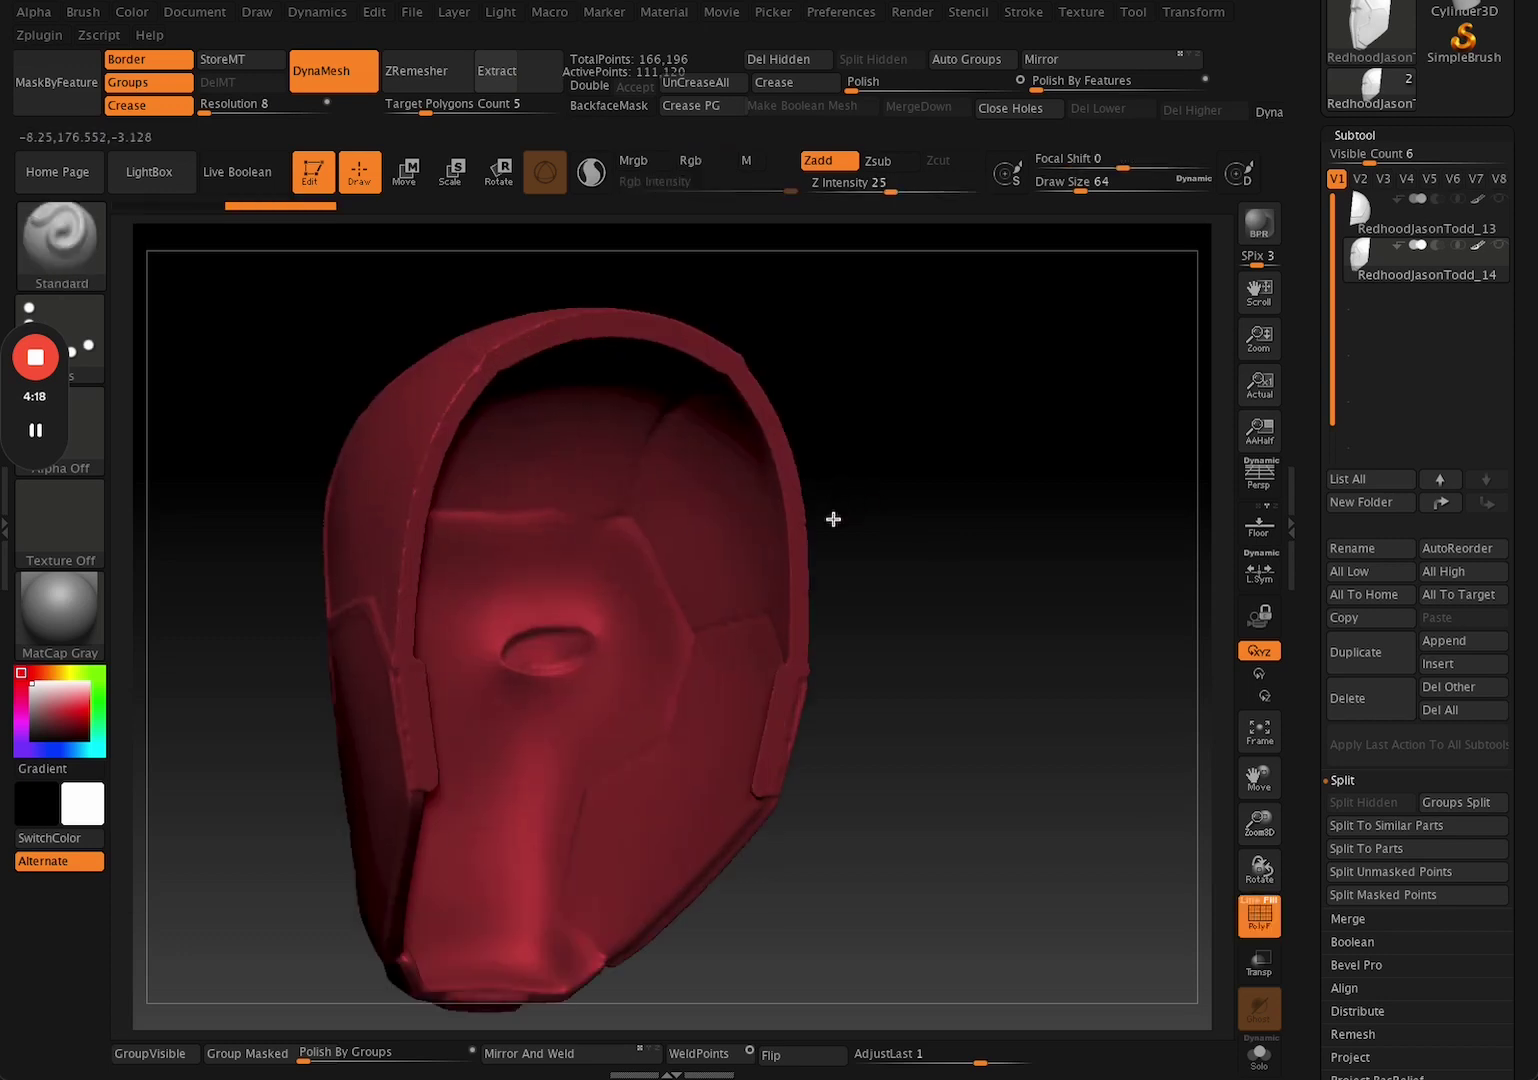
mouse_move(810, 608)
left_mouse_down("shift")
mouse_move(934, 587)
mouse_move(1002, 608)
left_mouse_up("shift")
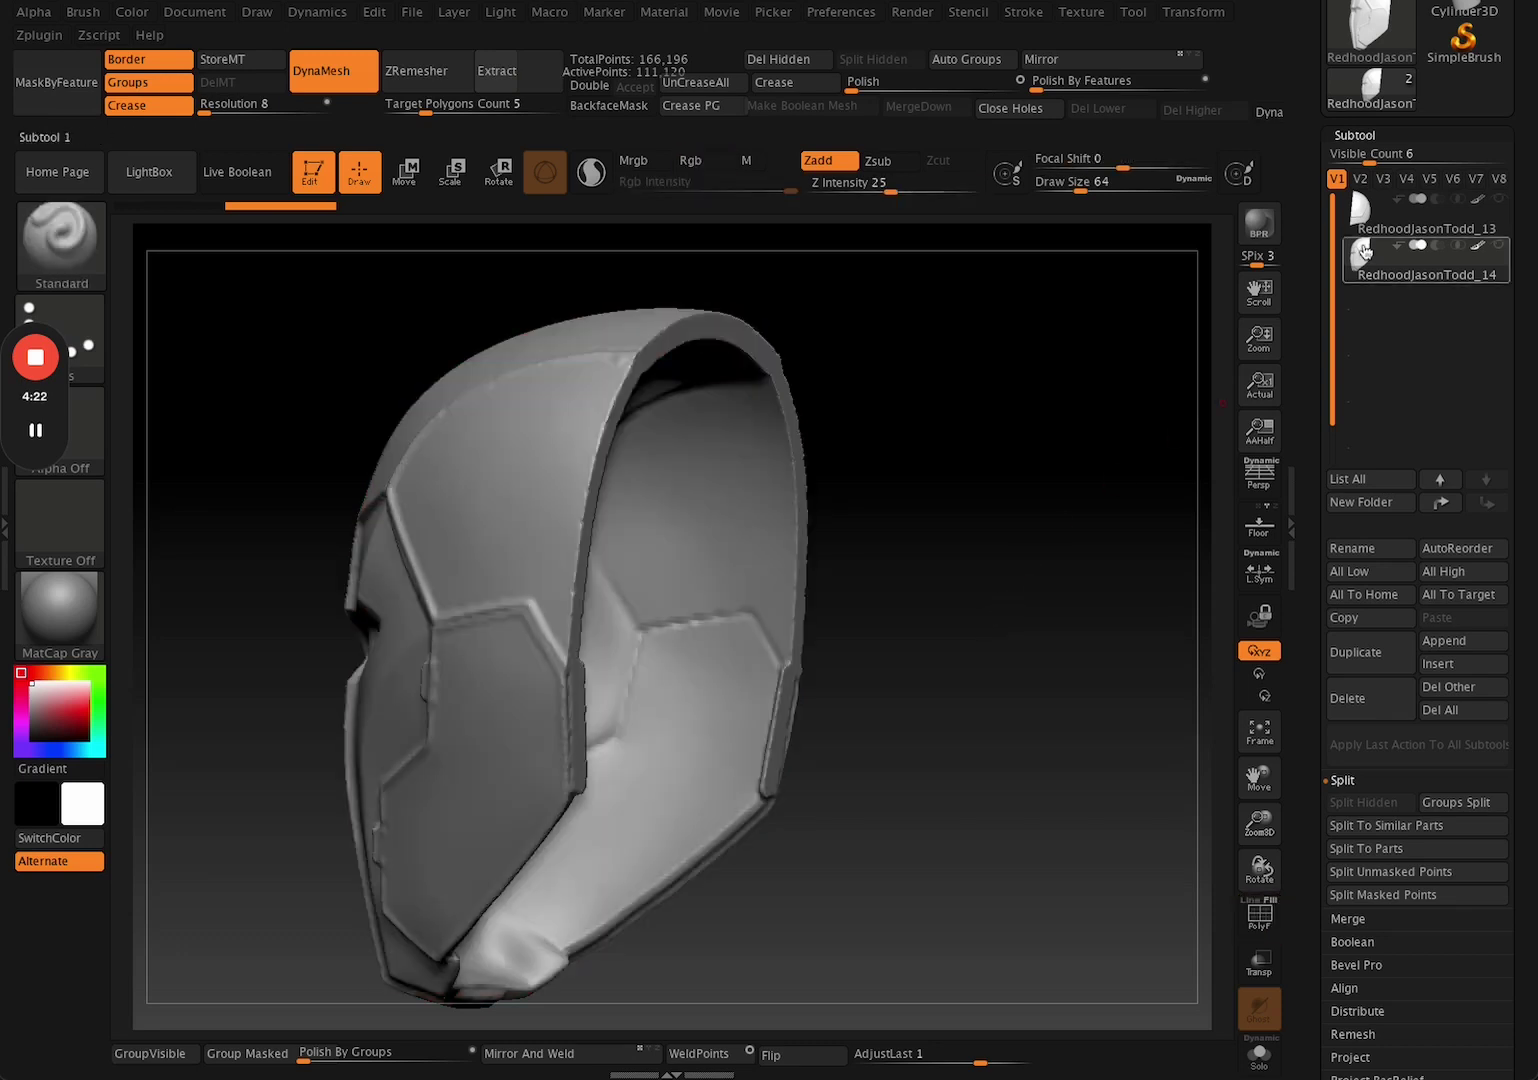
left_click_drag(960, 545, 1030, 584)
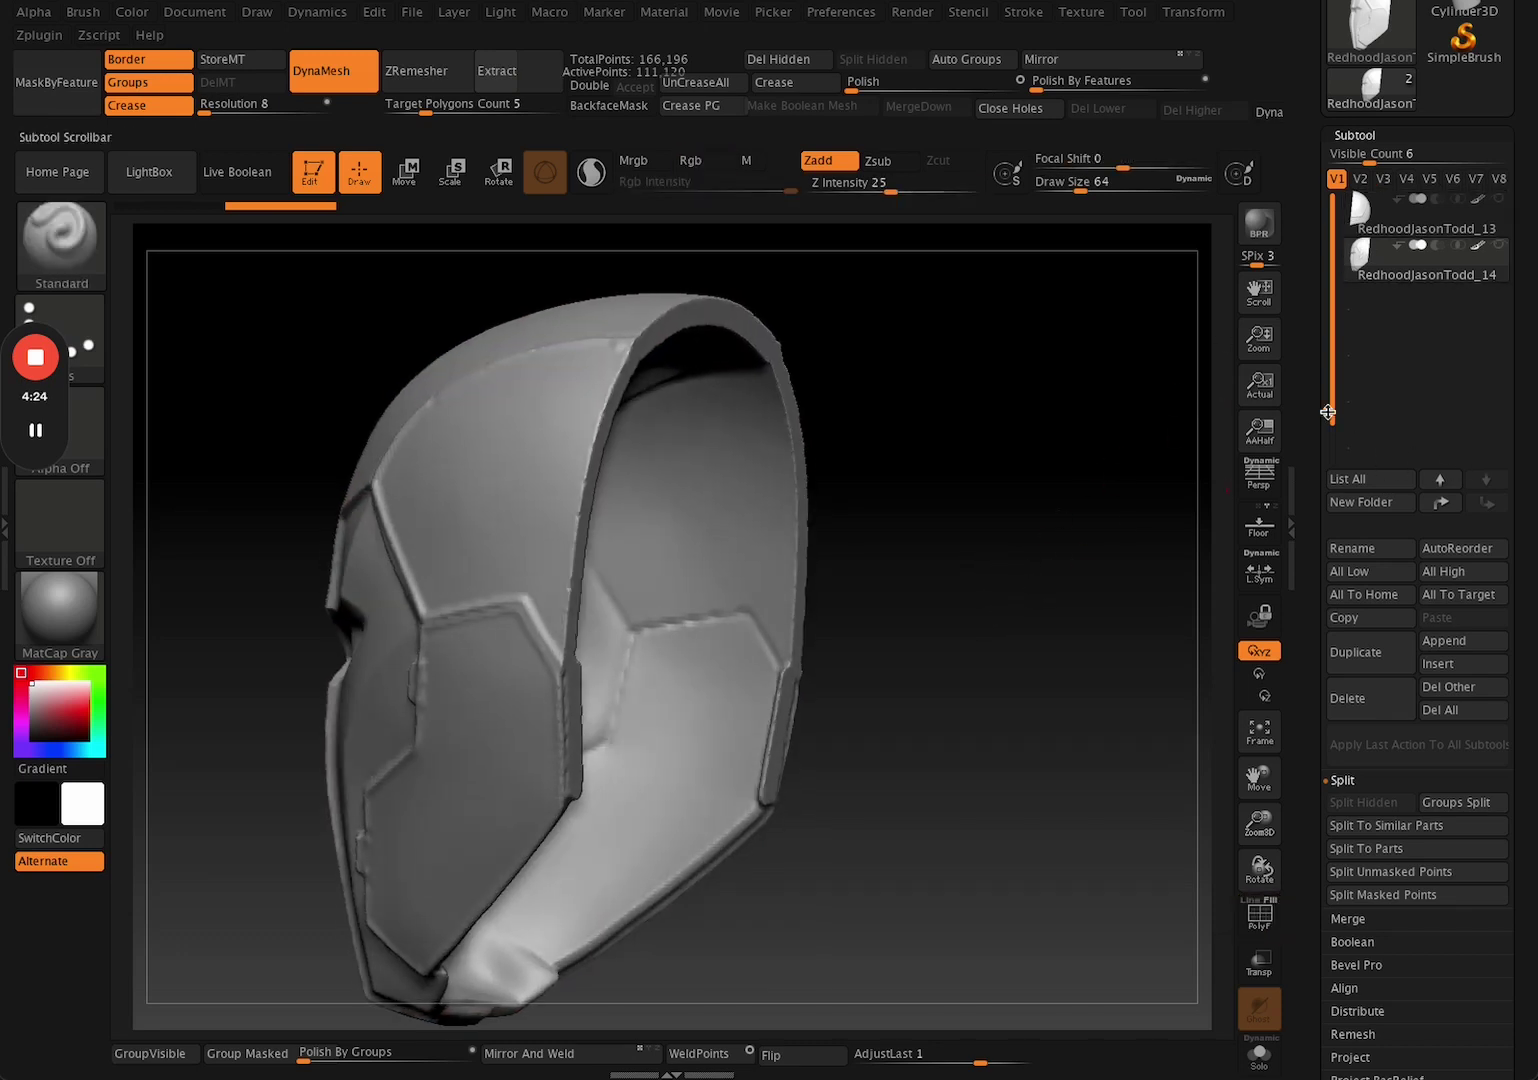
Select the back half of the helmet, subtool RedhoodJasonTodd_13.
left_click_drag(1521, 611, 1519, 578)
left_click(1428, 190)
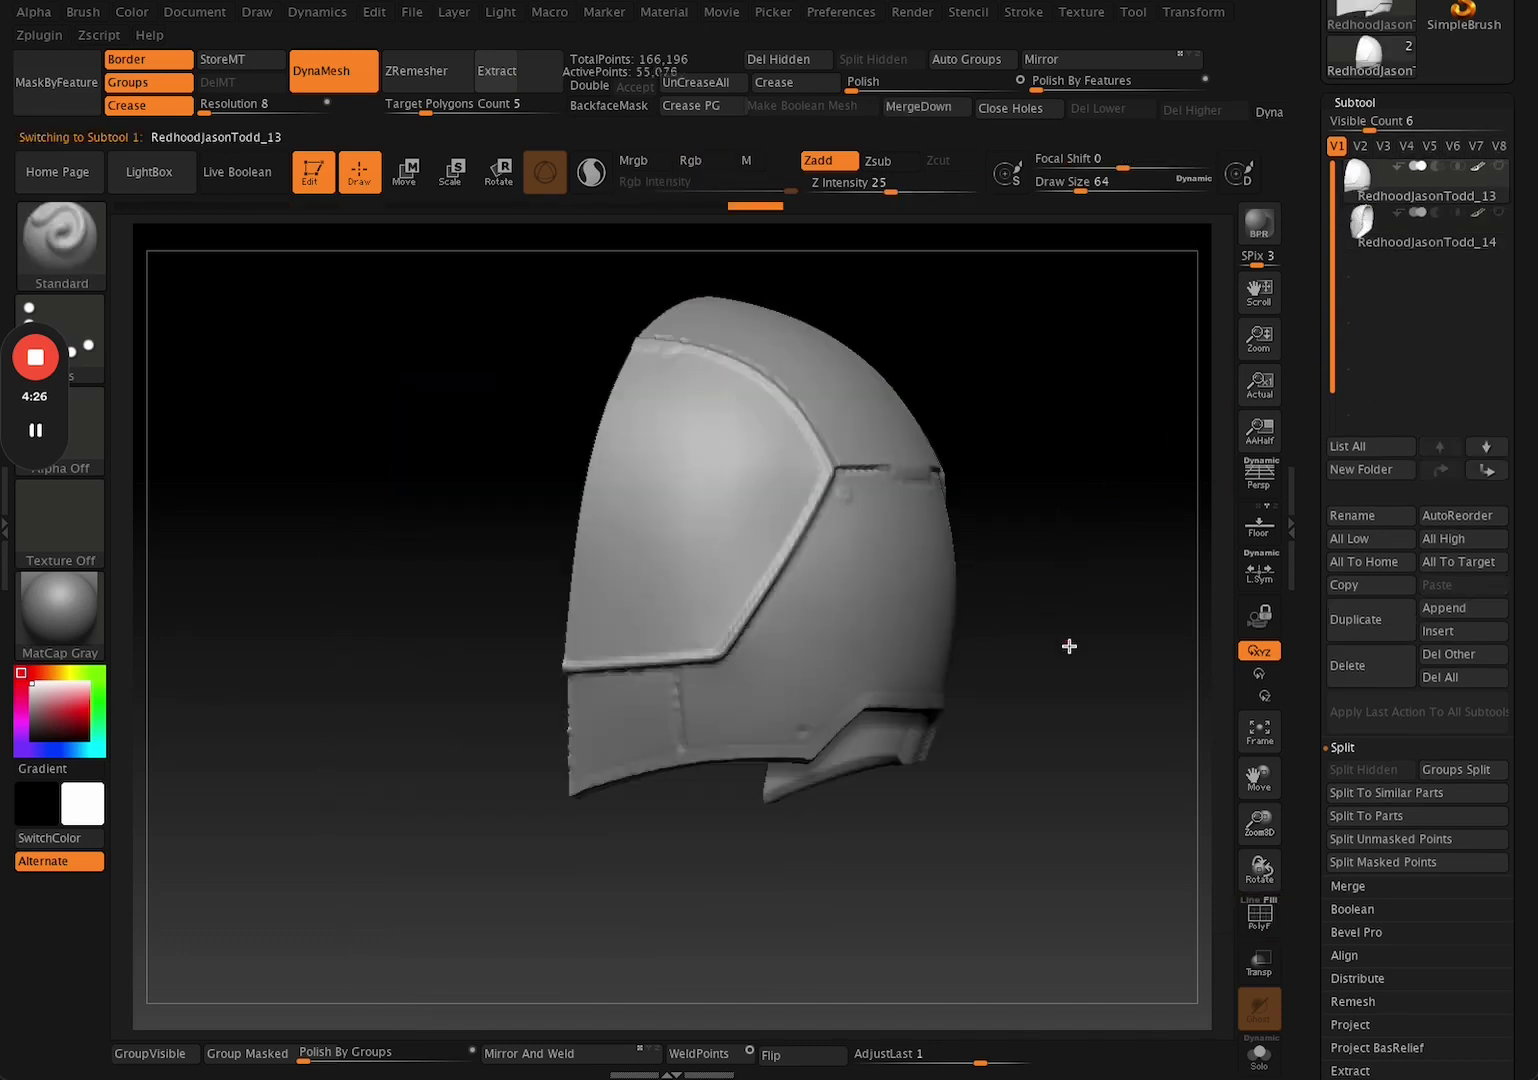
Remesh the back half of the helmet with DynaMesh to close its open cut edge into a solid wall.
left_click_drag(1069, 646, 1016, 687, "shift")
key("shift+f")
left_click_drag(633, 683, 412, 659, "alt")
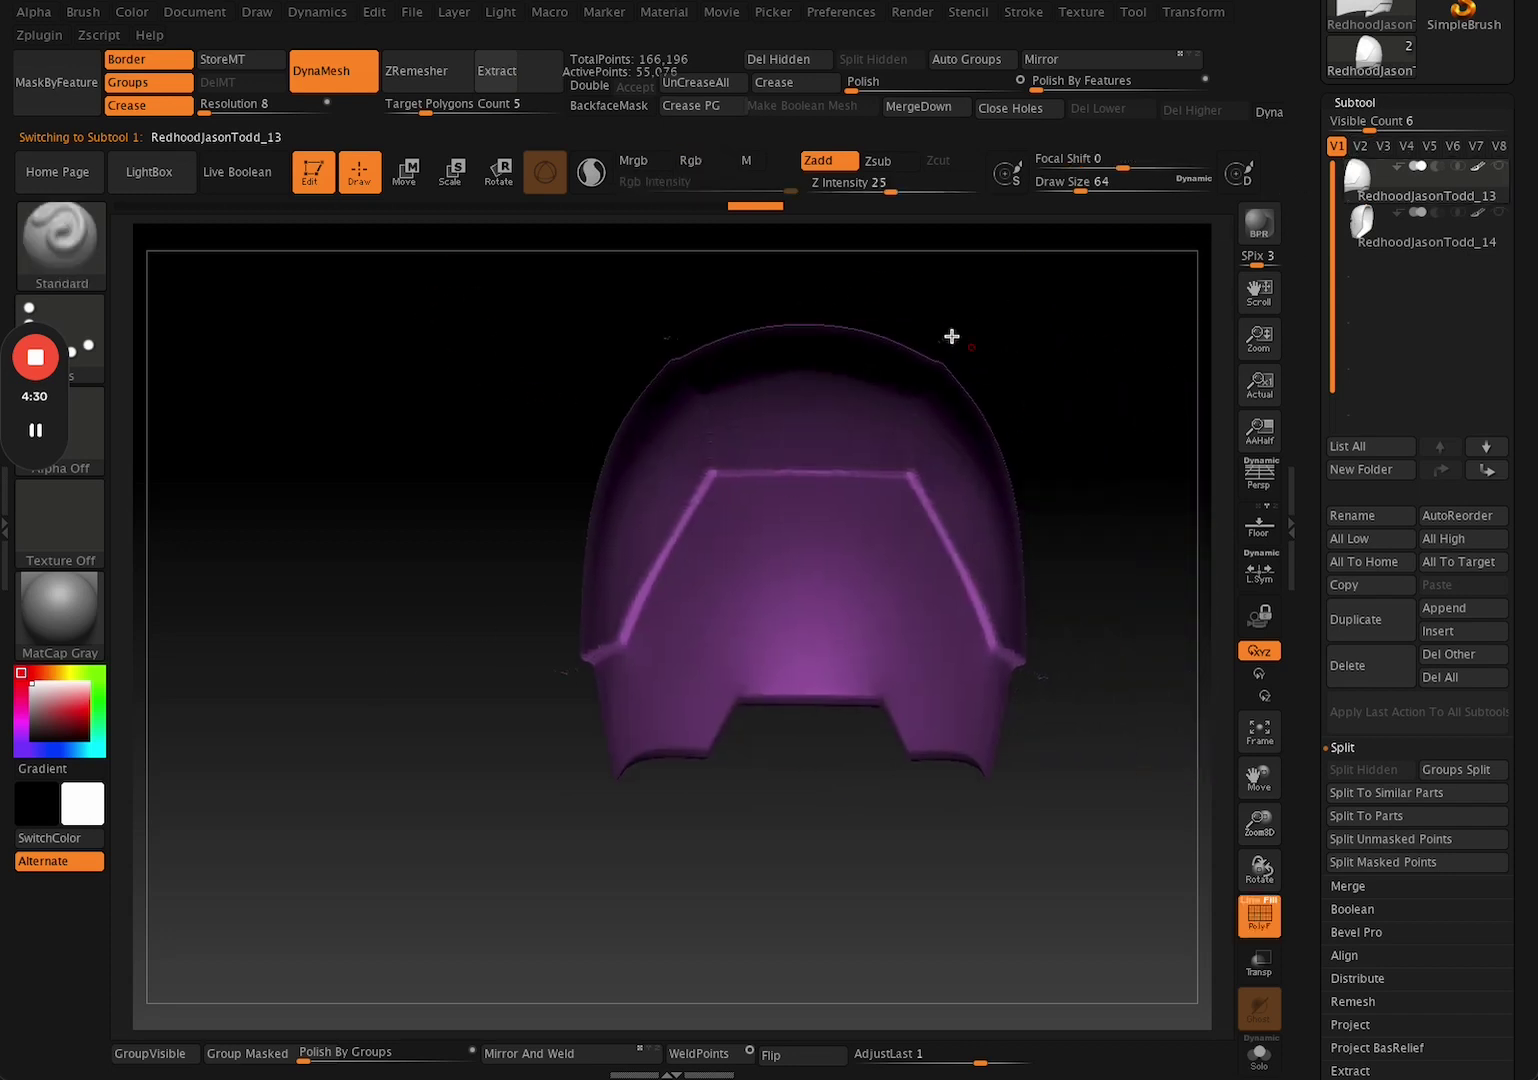
left_click_drag(1077, 425, 1045, 444)
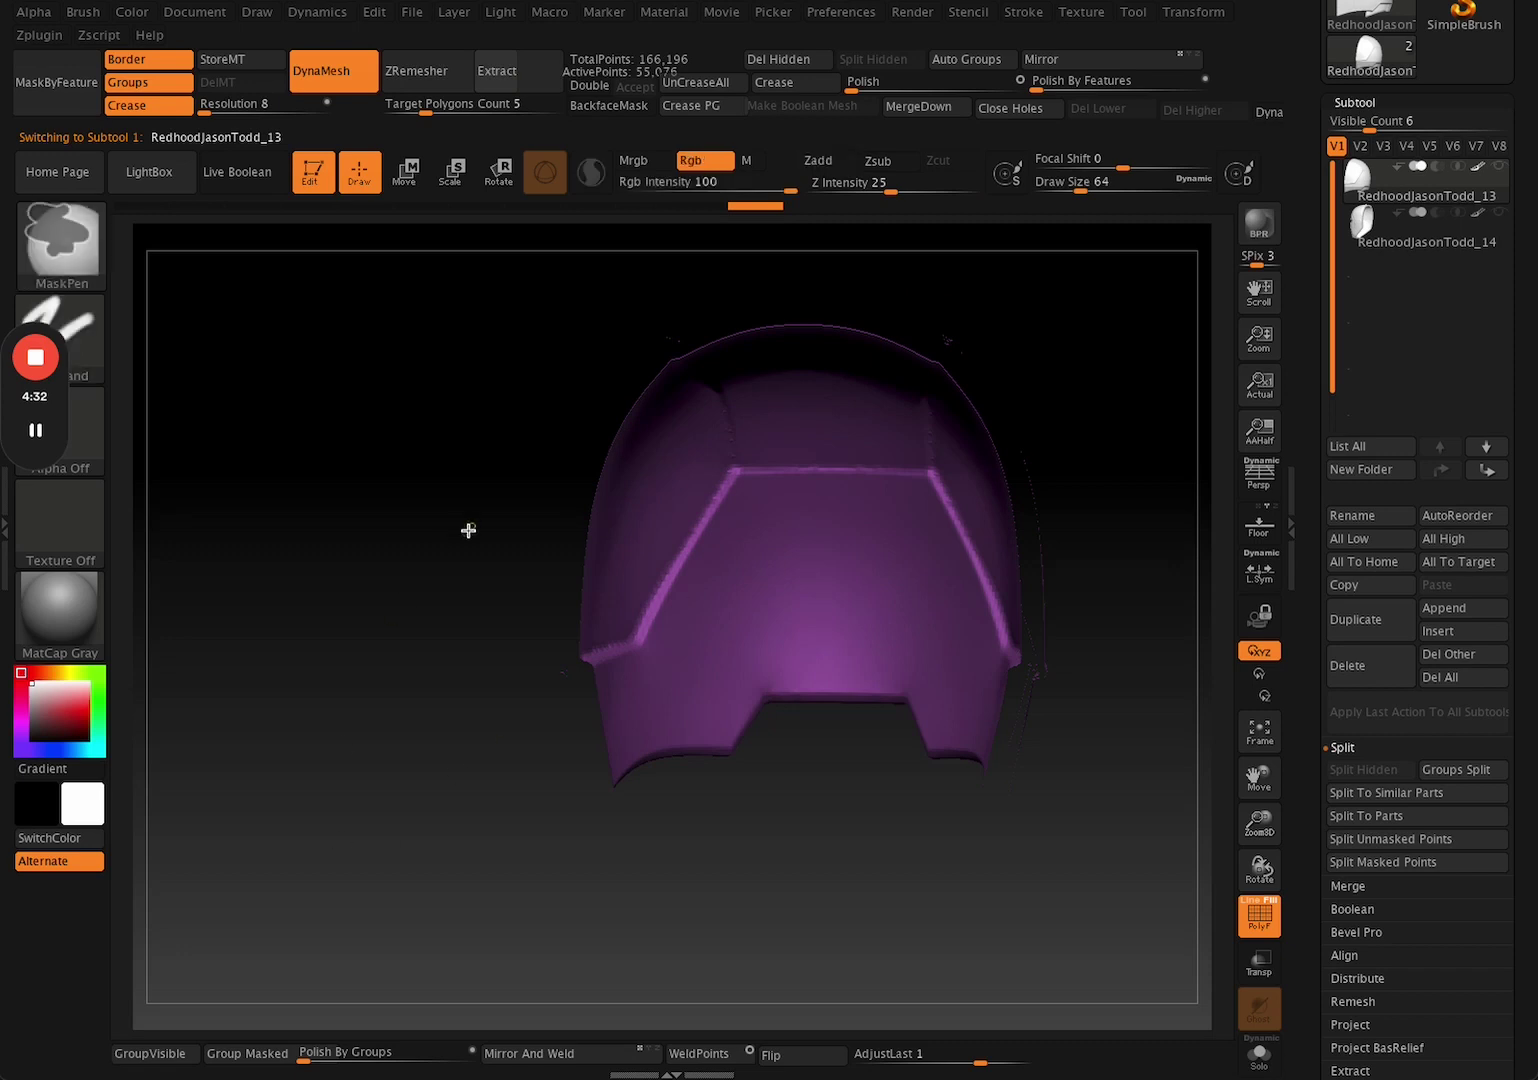
mouse_move(467, 529)
left_mouse_down("ctrl")
mouse_move(299, 886)
mouse_move(570, 934)
left_mouse_up("ctrl")
key("shift+f")
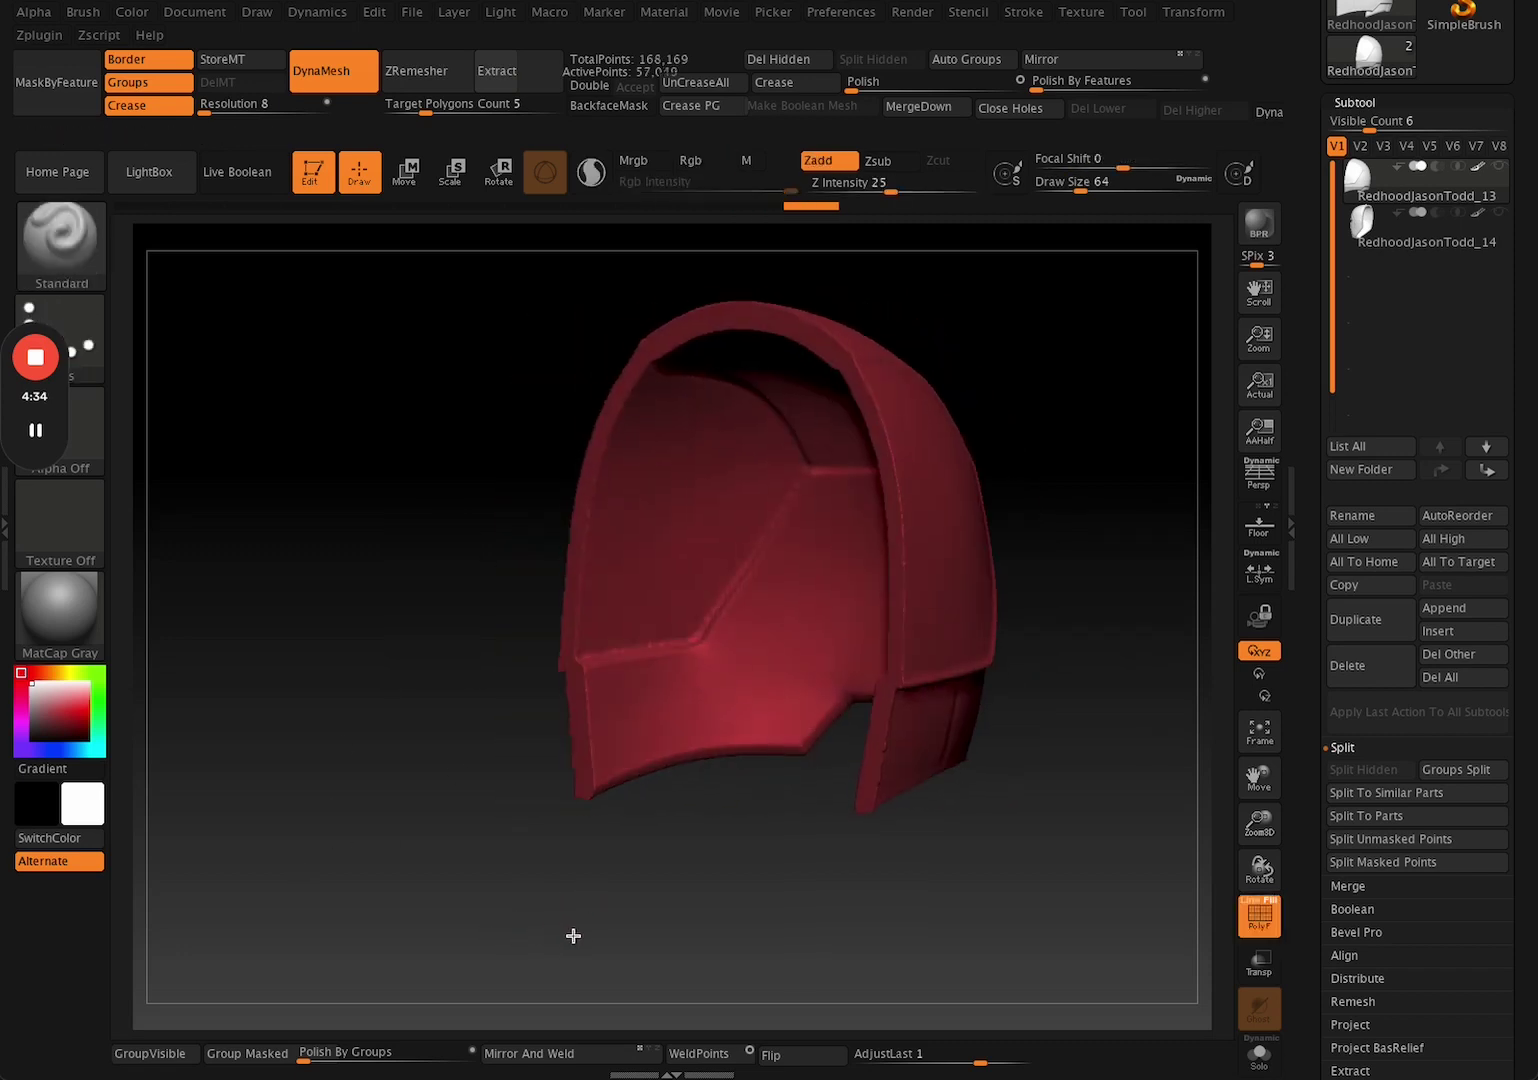
Show the front half, RedhoodJasonTodd_14, together with the back half and compare how they meet at the seam.
key("shift+f")
left_click_drag(608, 1031, 740, 880)
left_click(1498, 213)
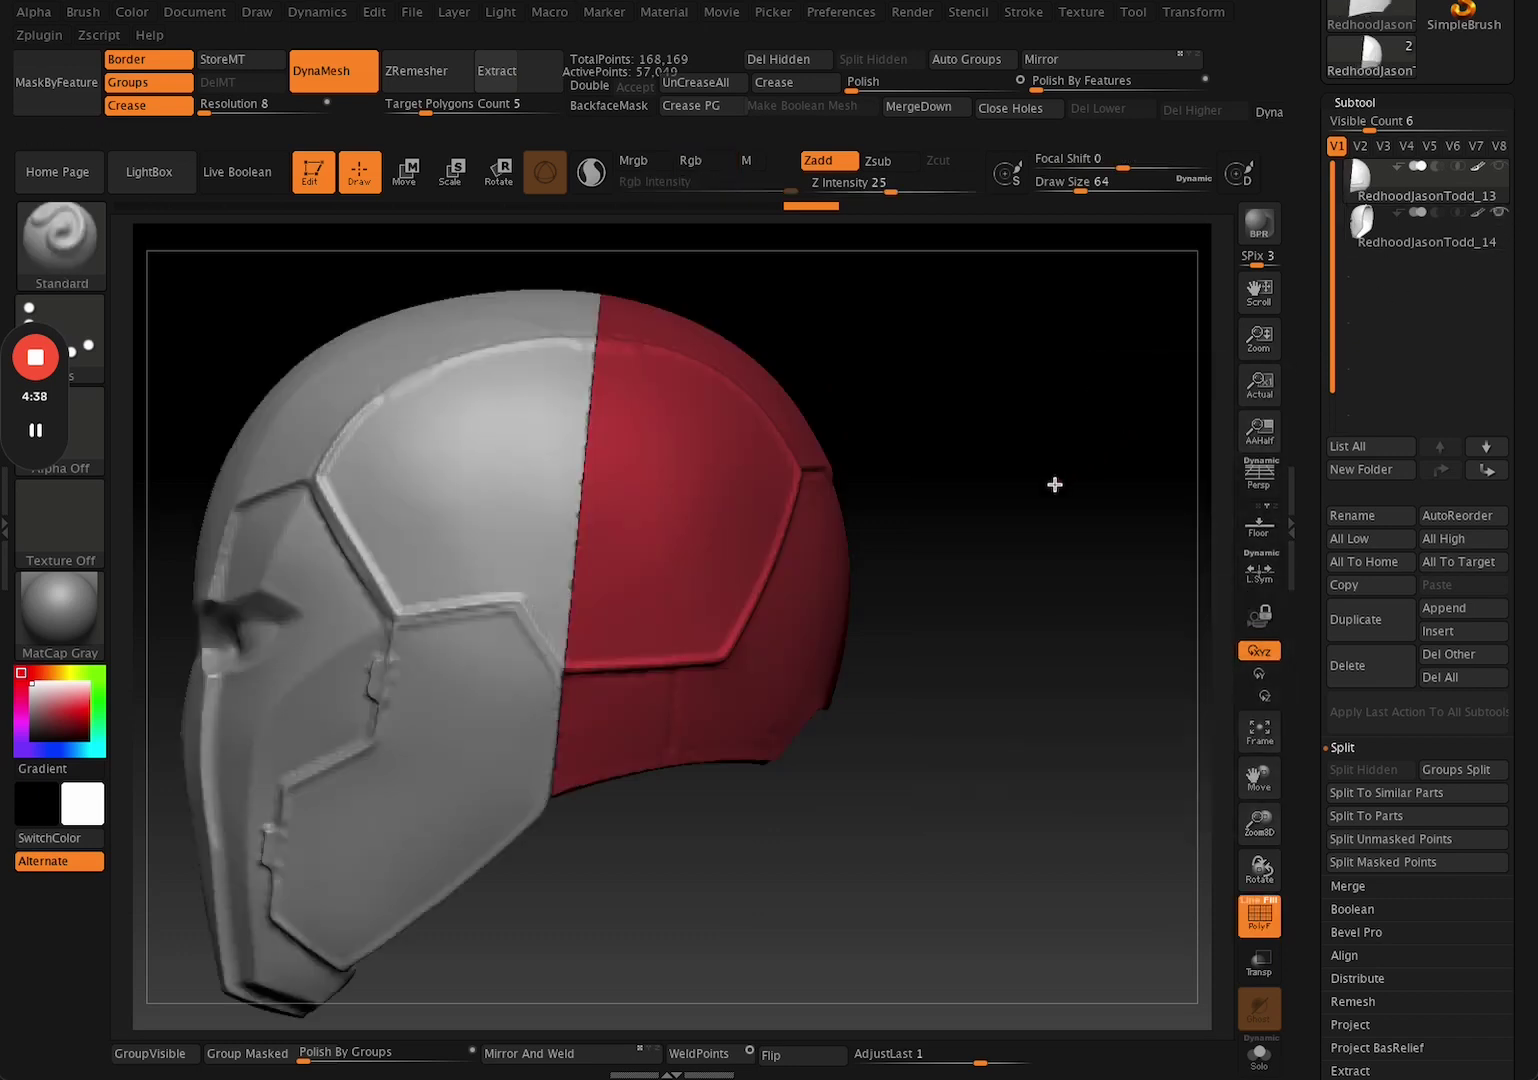
left_click(1352, 232)
left_click(1358, 190)
left_click_drag(1170, 392, 1258, 380, "alt")
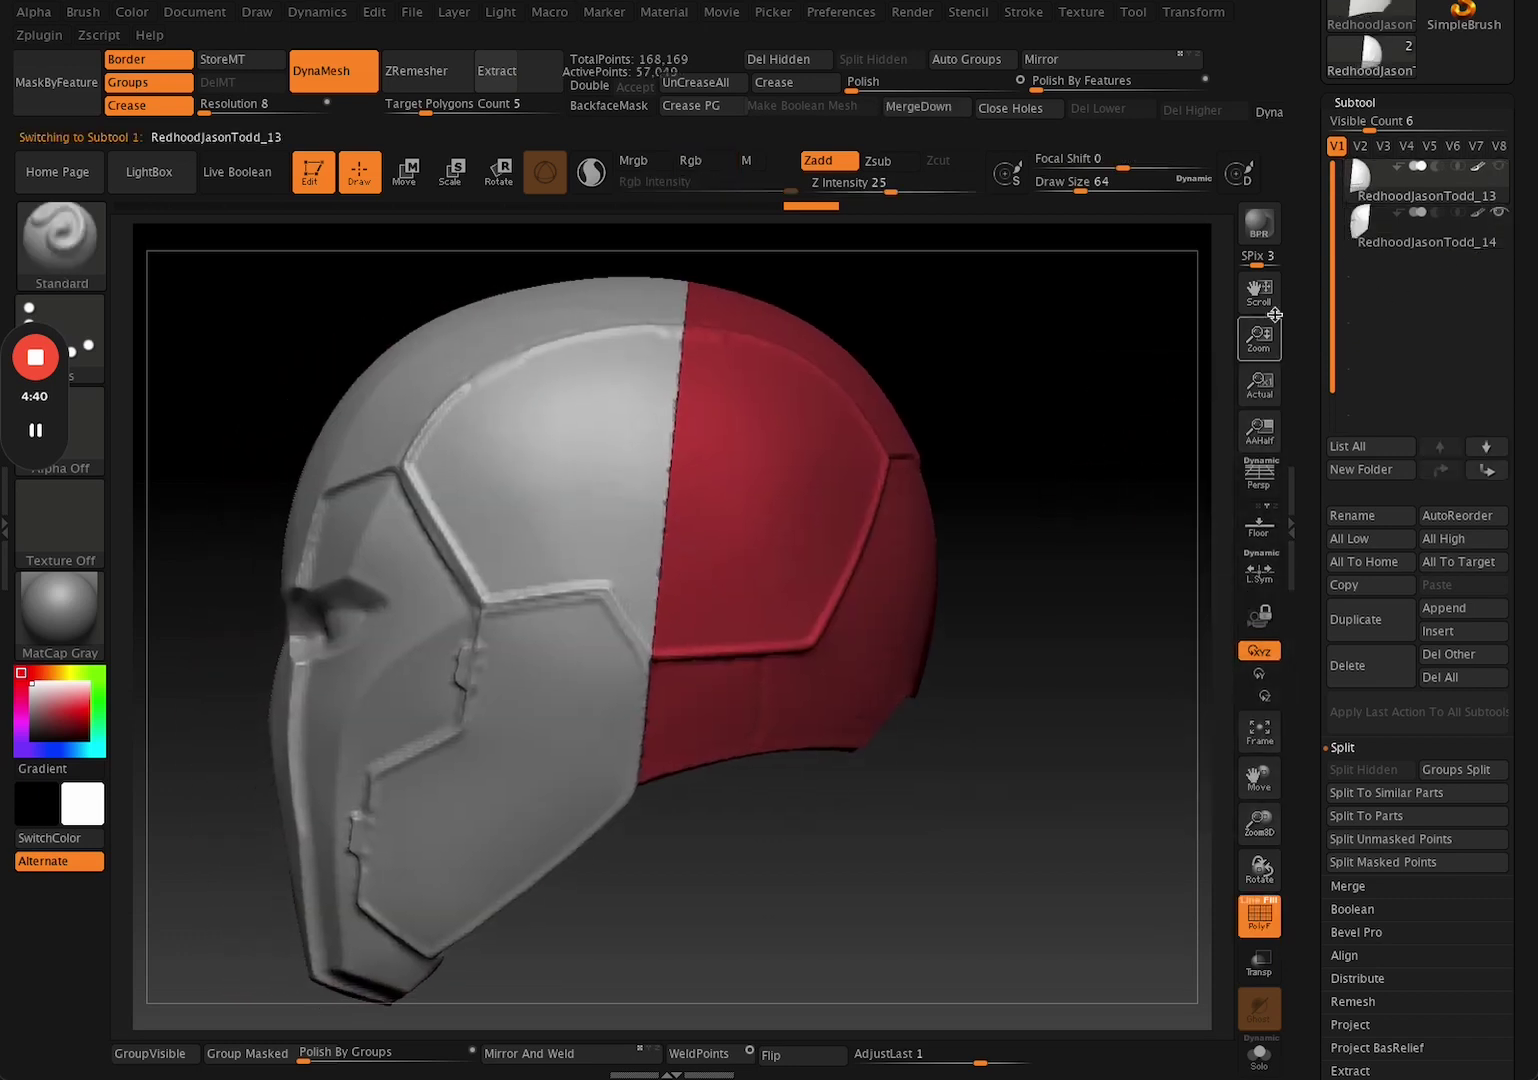
Isolate the front half to examine its wall along the cut edge, and switch to viewing the back half alone.
left_click(1362, 226)
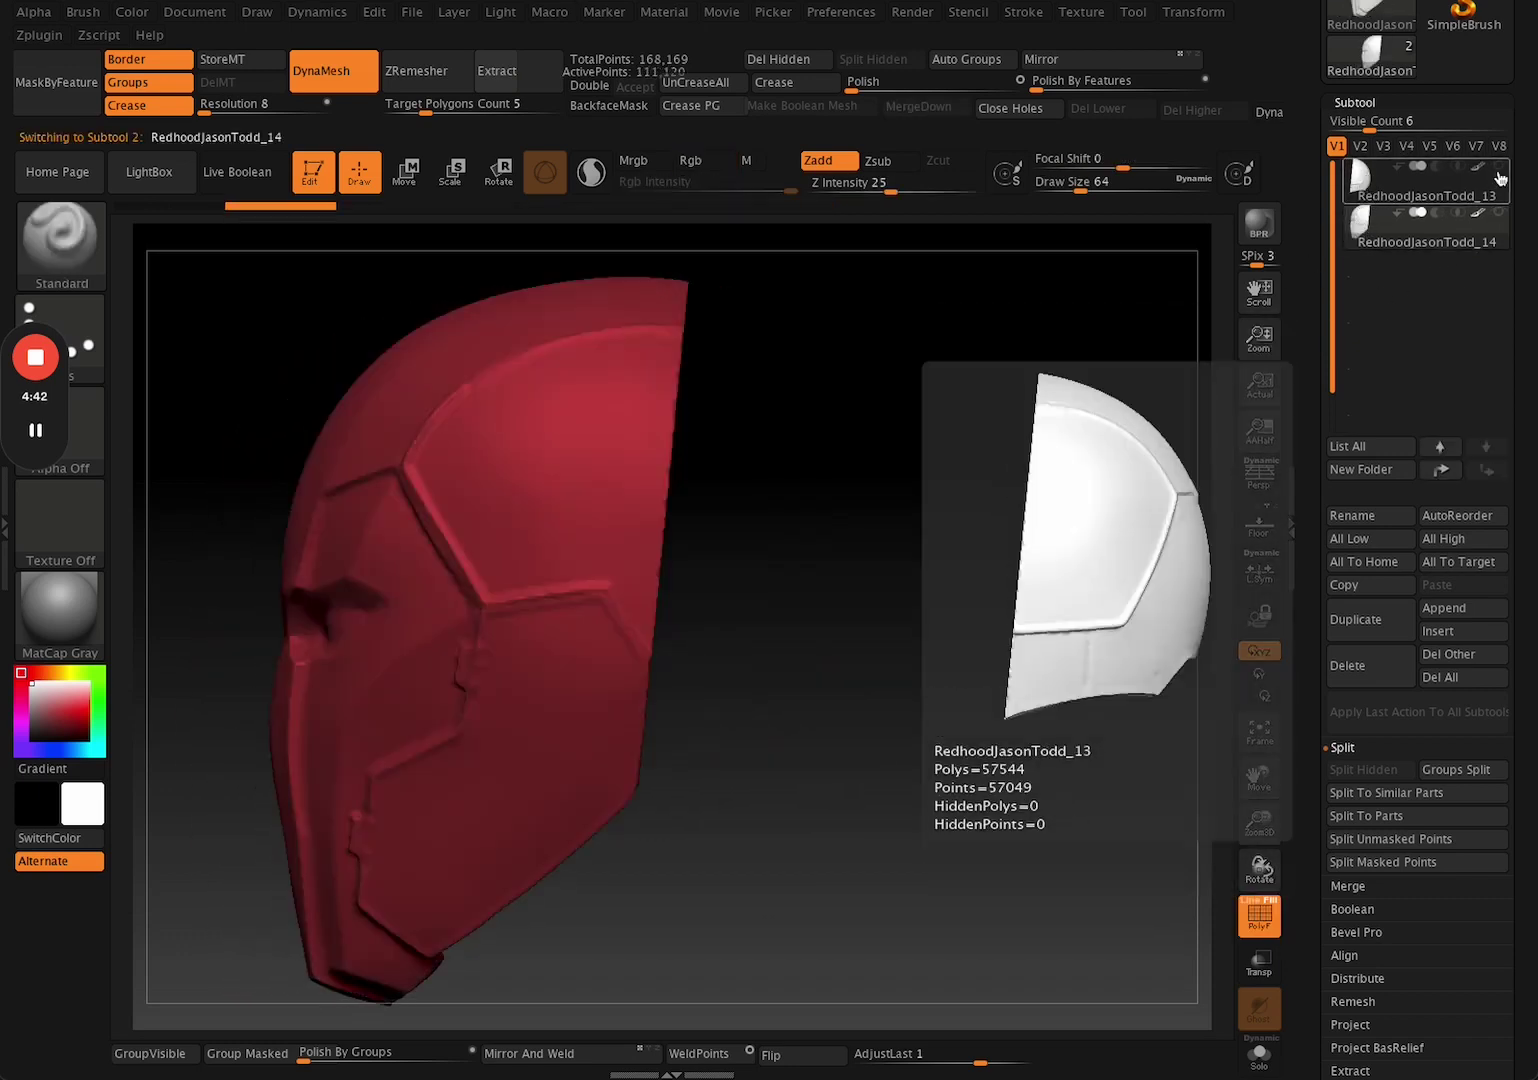
left_click(1498, 168)
left_click(1498, 166)
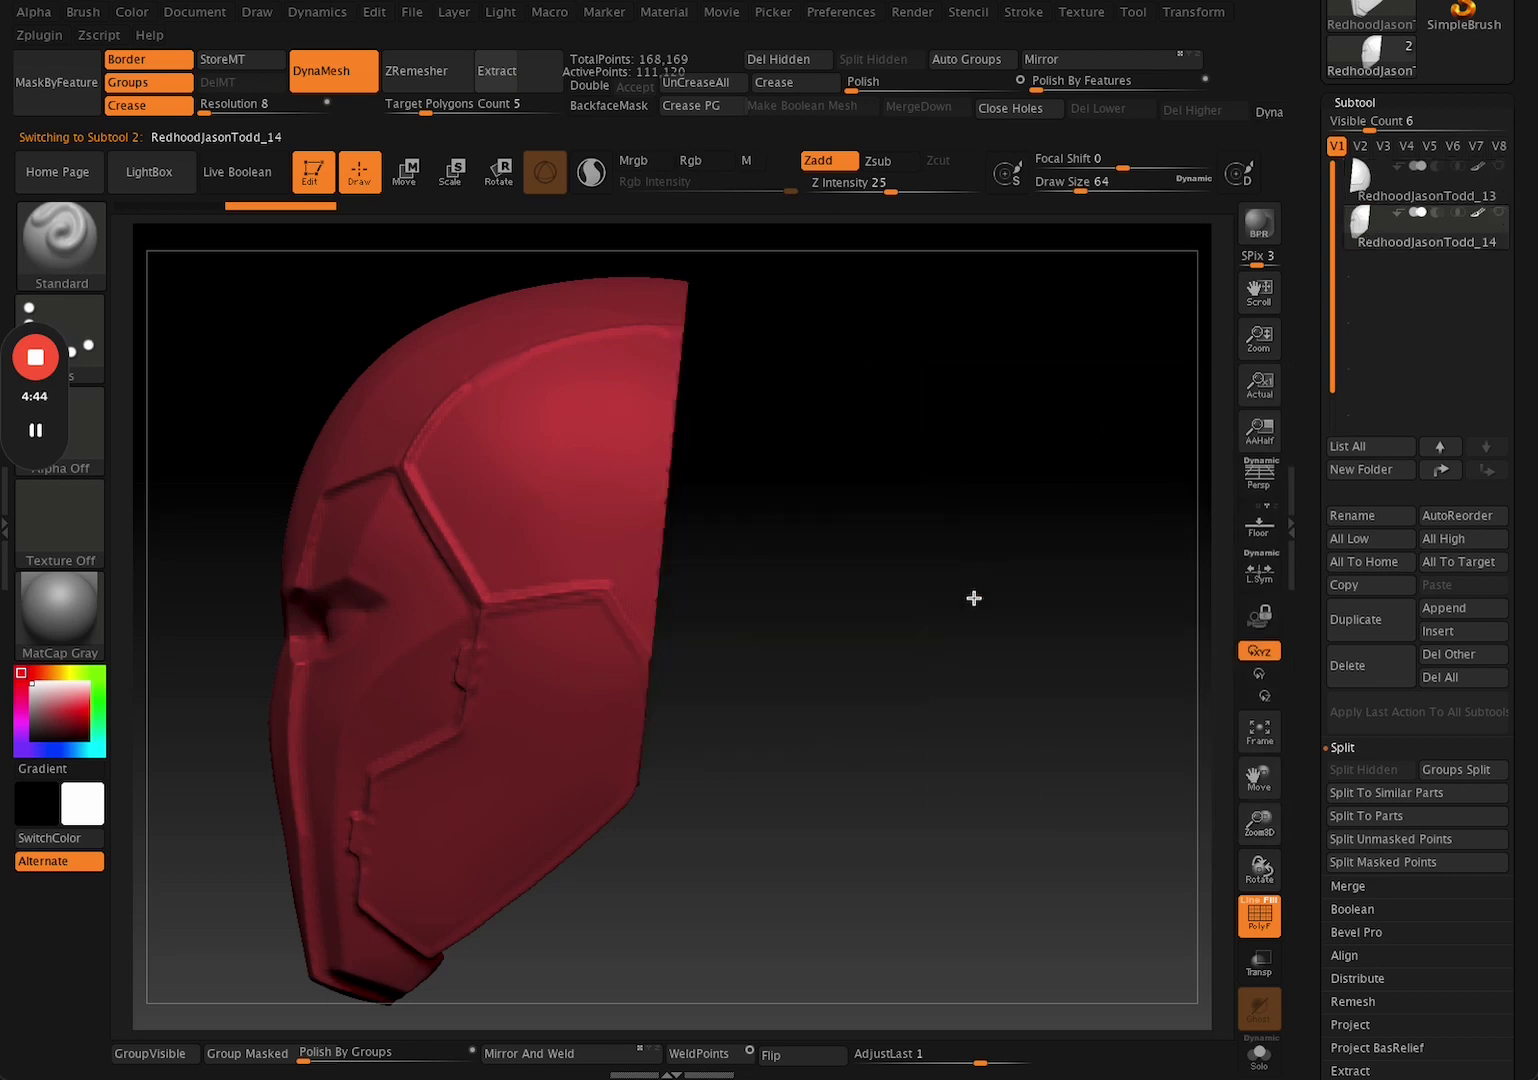
left_click_drag(972, 601, 769, 589)
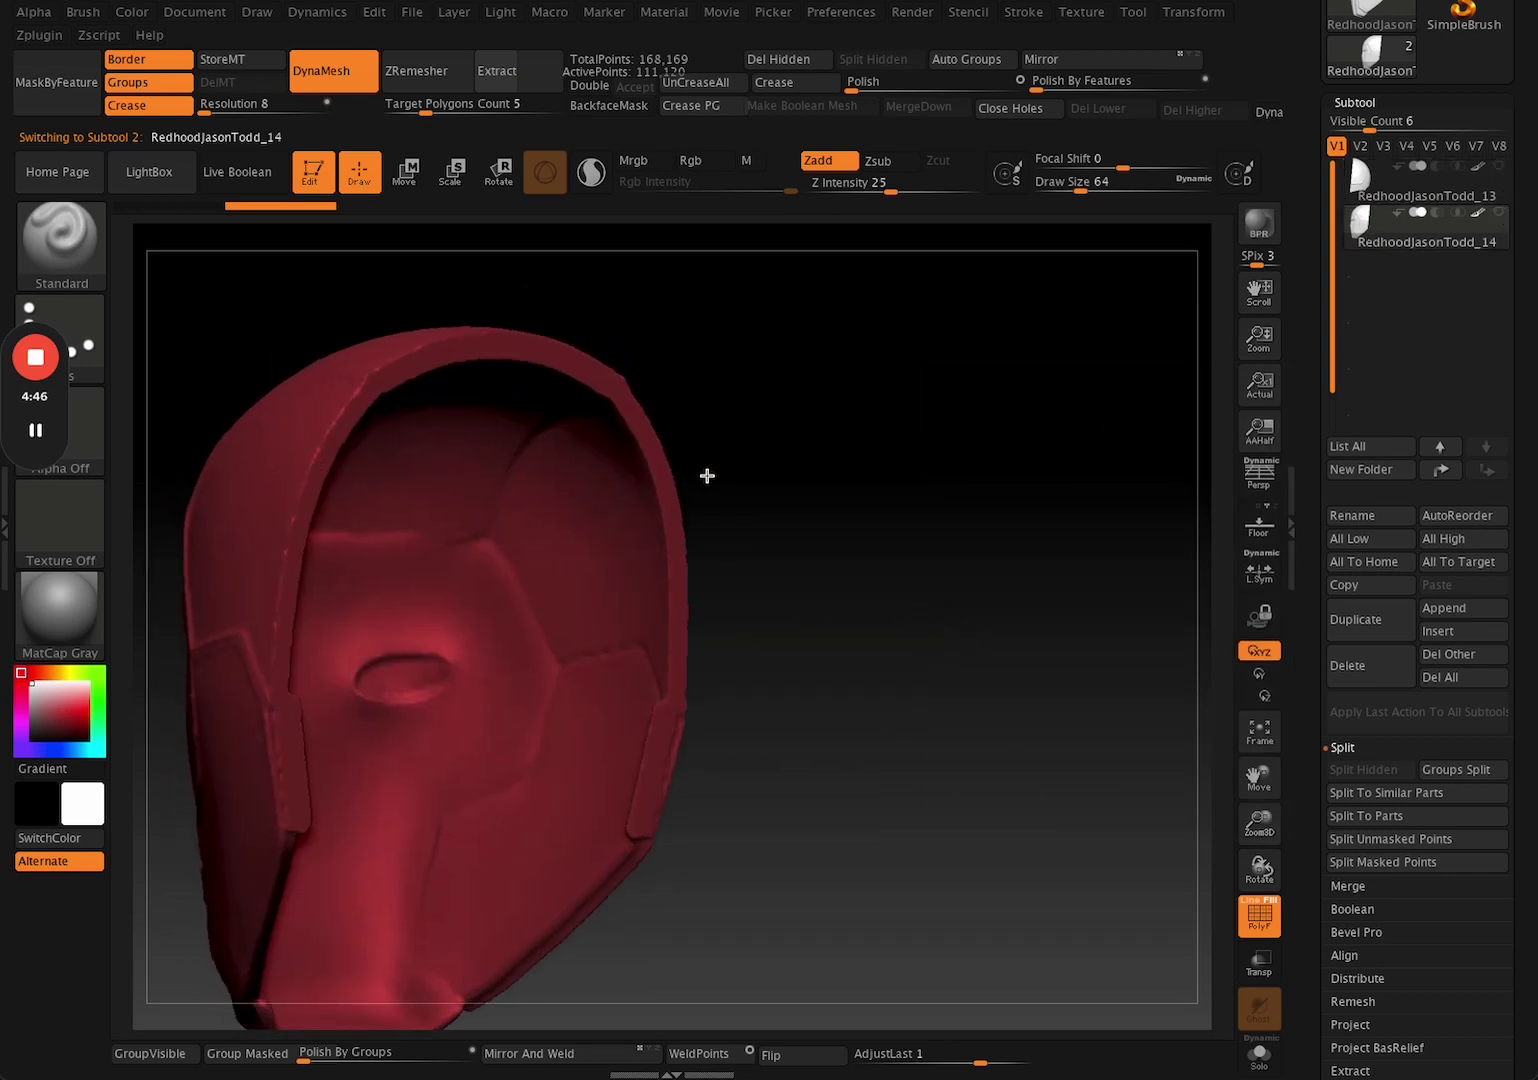
left_click_drag(707, 476, 813, 508)
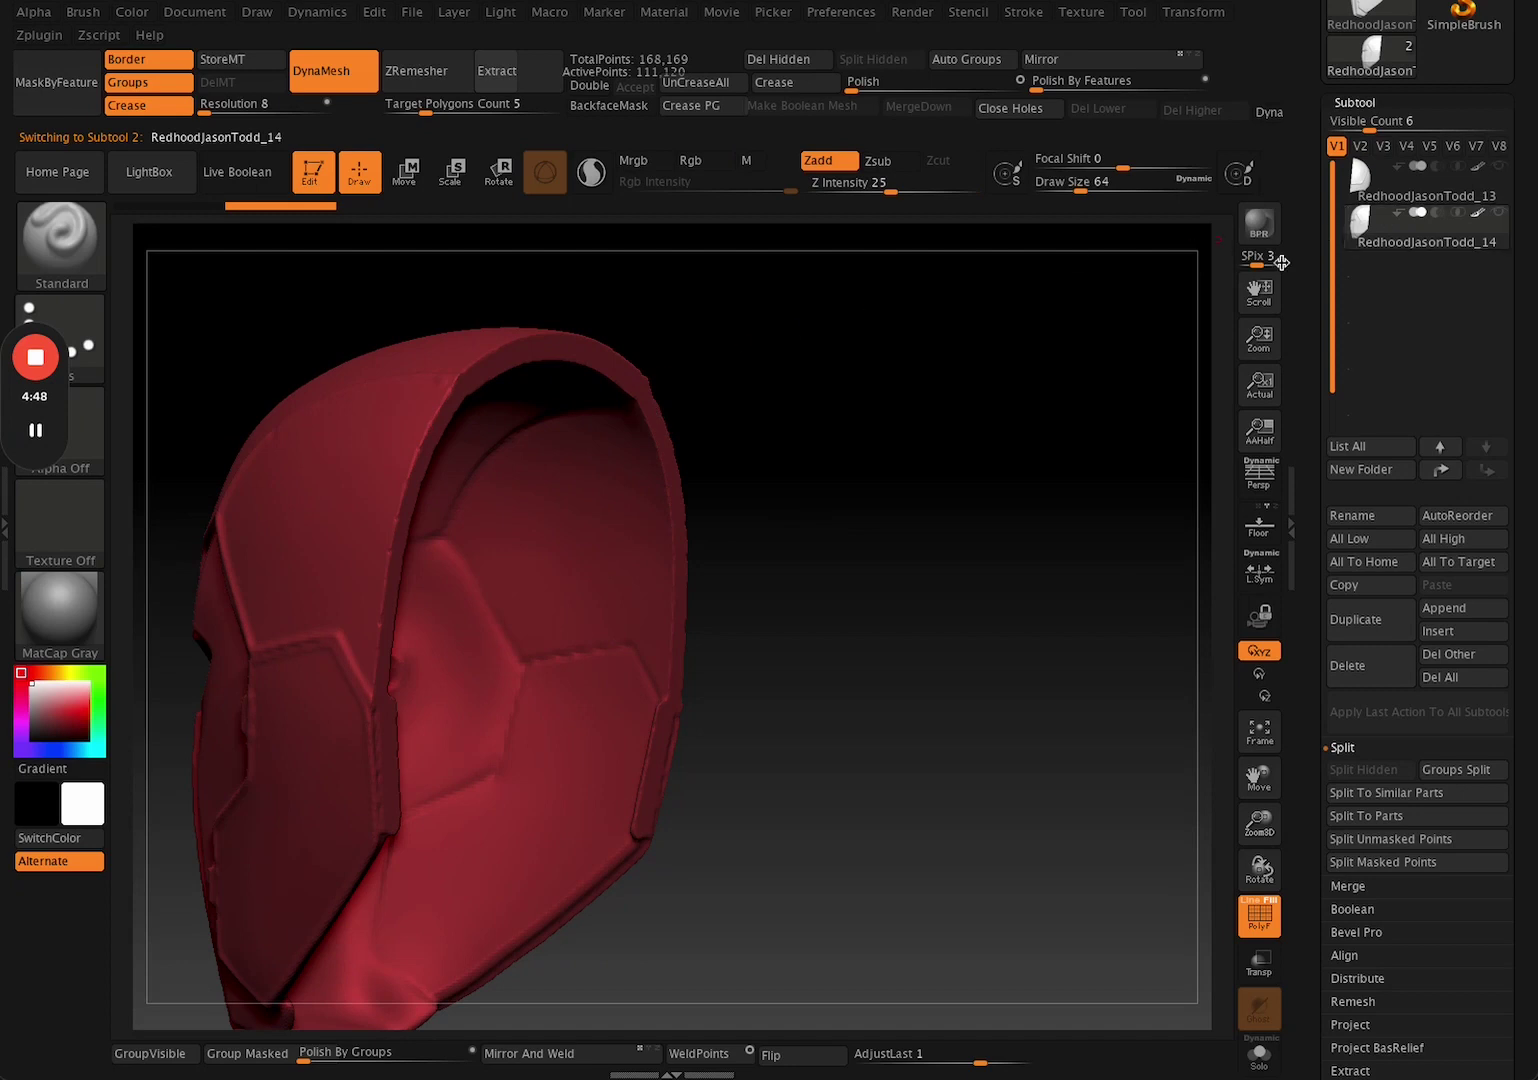
left_click(1420, 184)
left_click_drag(969, 588, 870, 600)
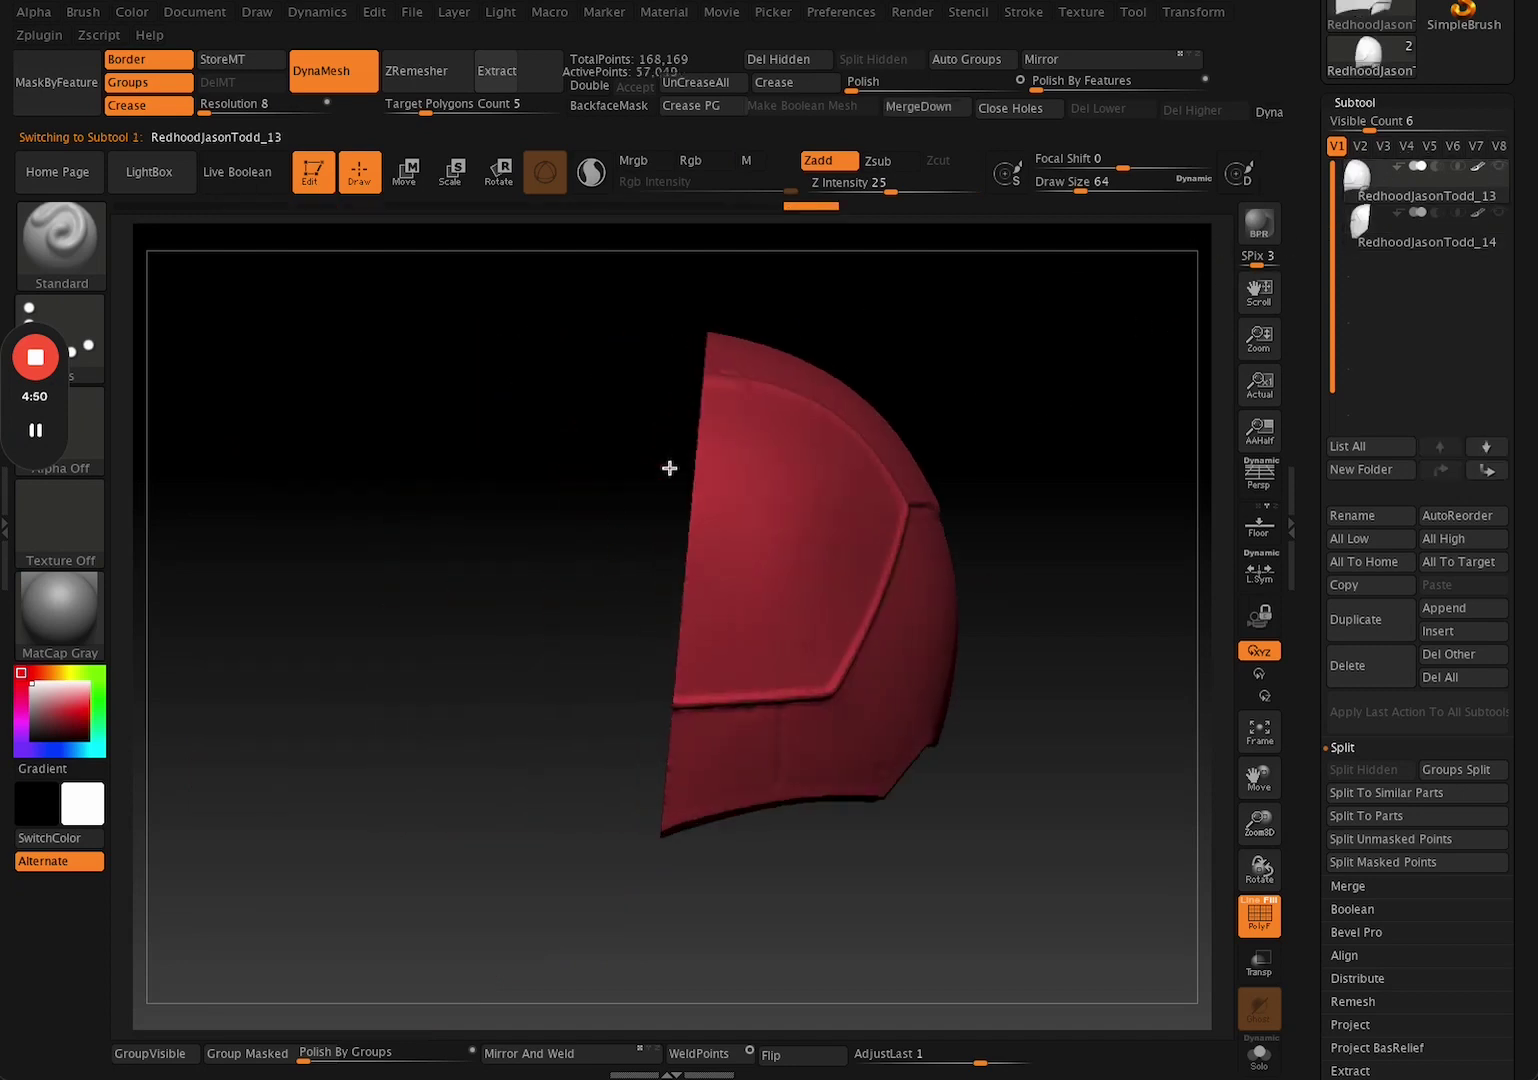
Compare the two helmet halves in side view, showing them together and the front half on its own.
key("b")
key("s")
key("t")
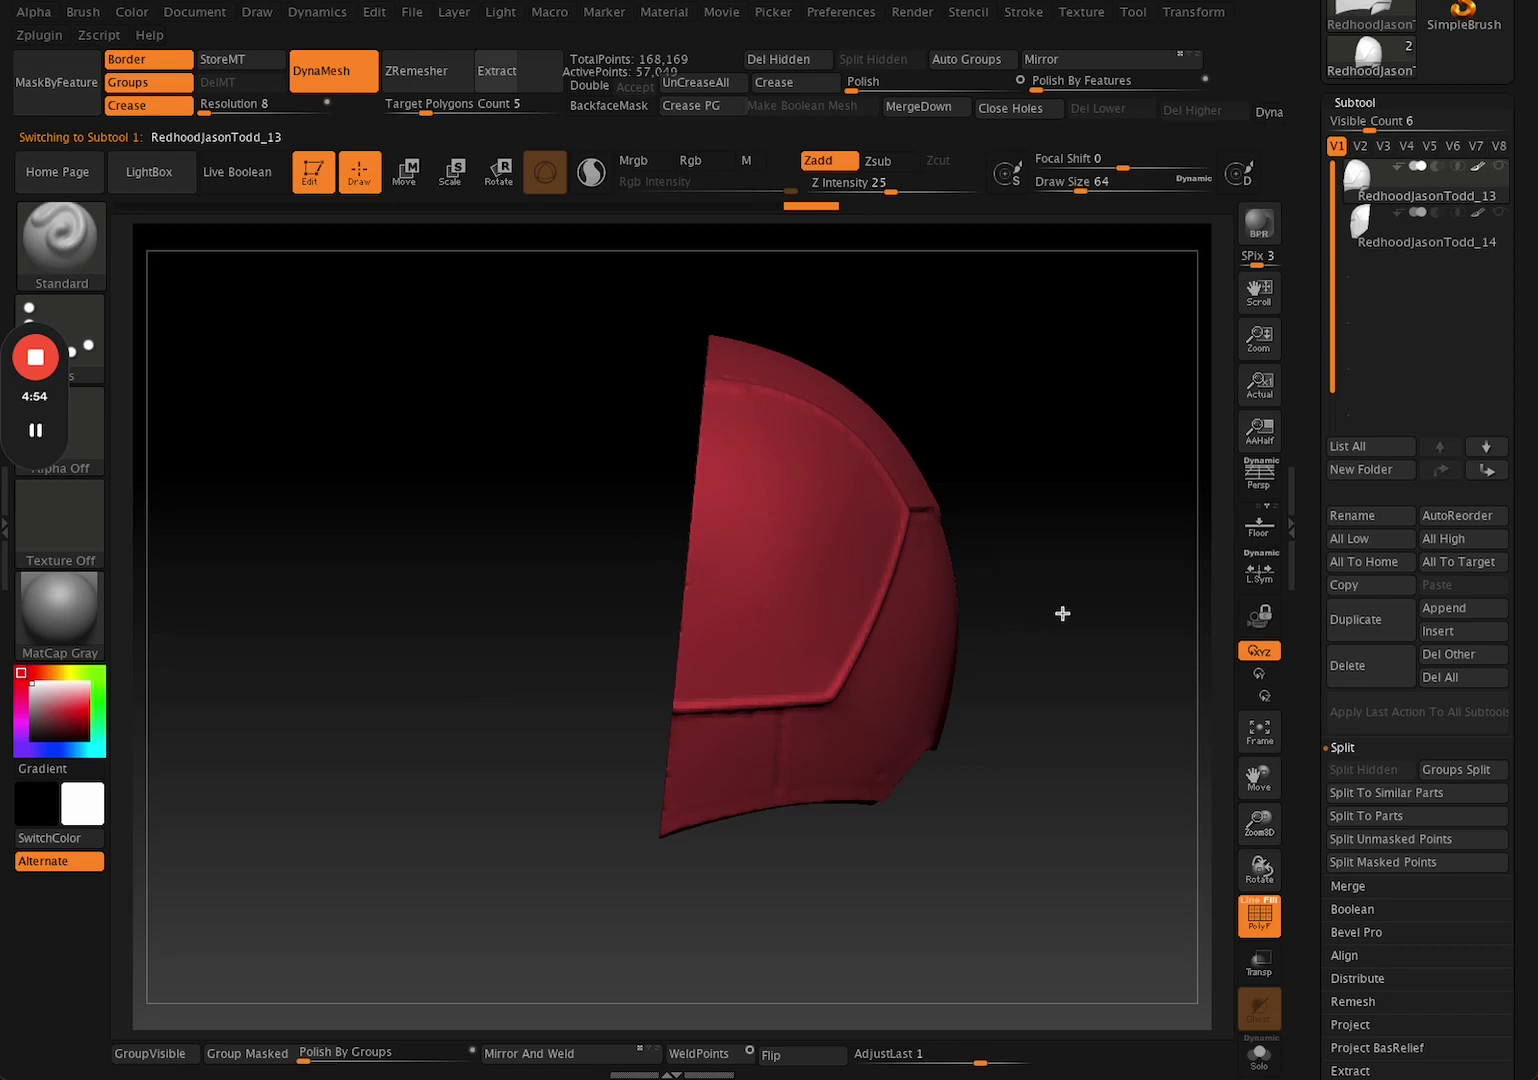
left_click(1498, 213)
left_click_drag(1080, 540, 1040, 636)
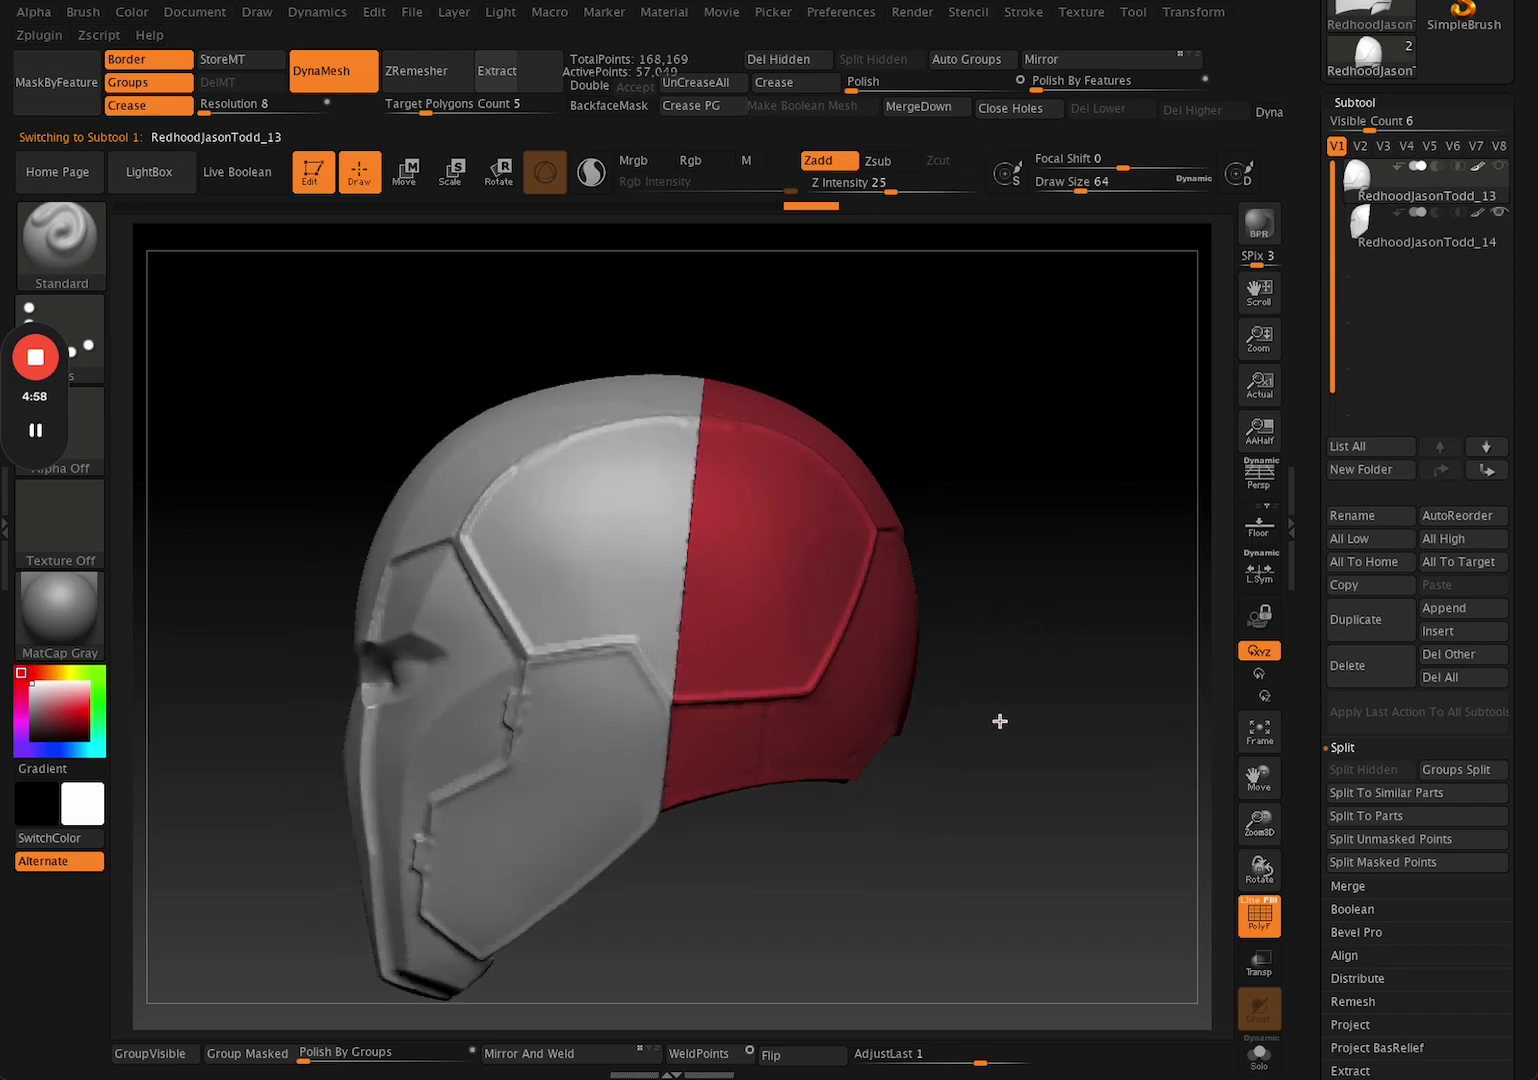
left_click_drag(1000, 721, 934, 865)
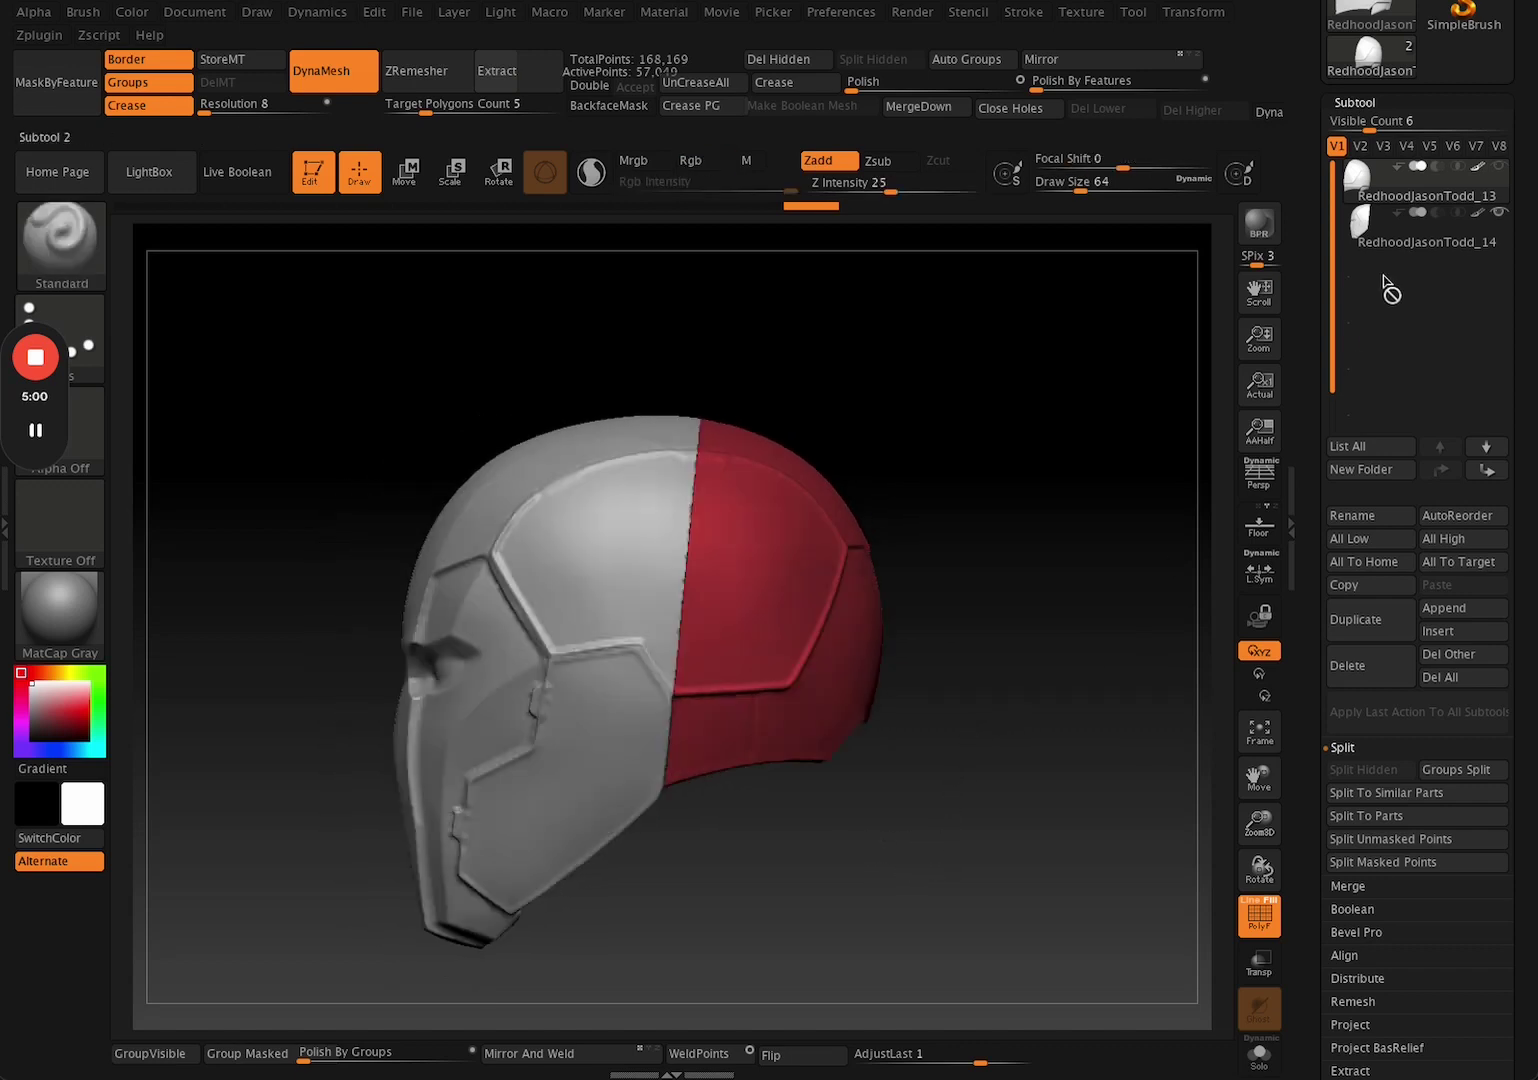
left_click(1498, 168)
left_click_drag(1037, 684, 814, 882, "alt")
left_click(1366, 232)
left_click(1498, 168)
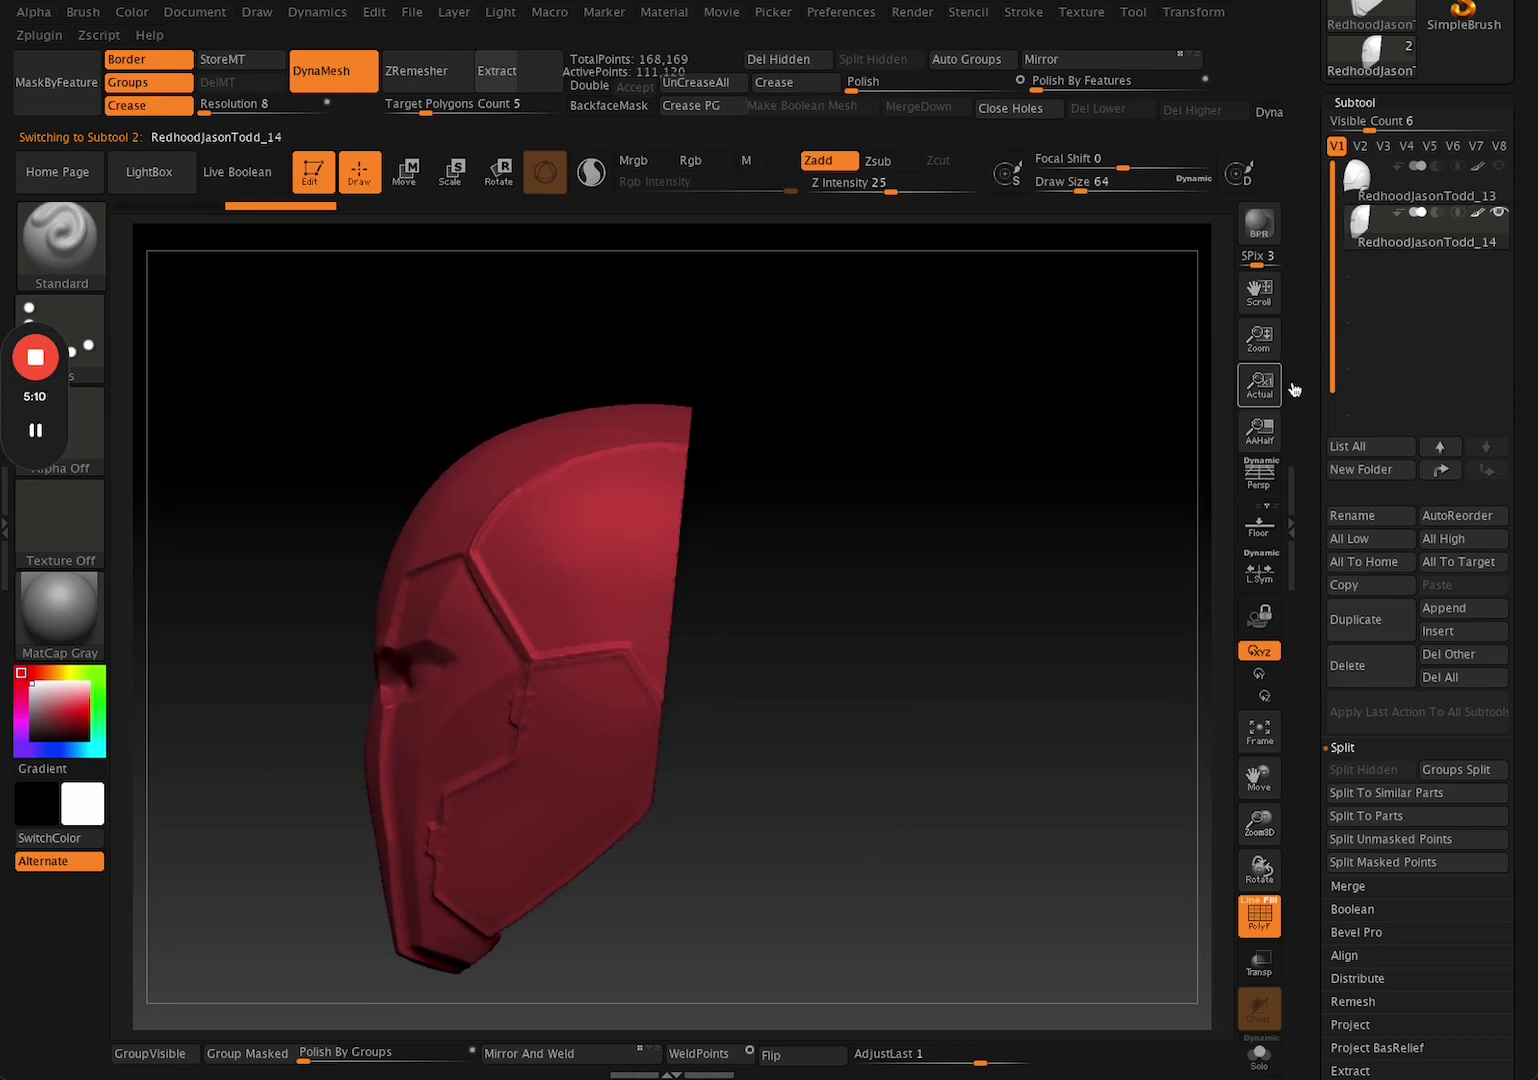
left_click(1410, 185)
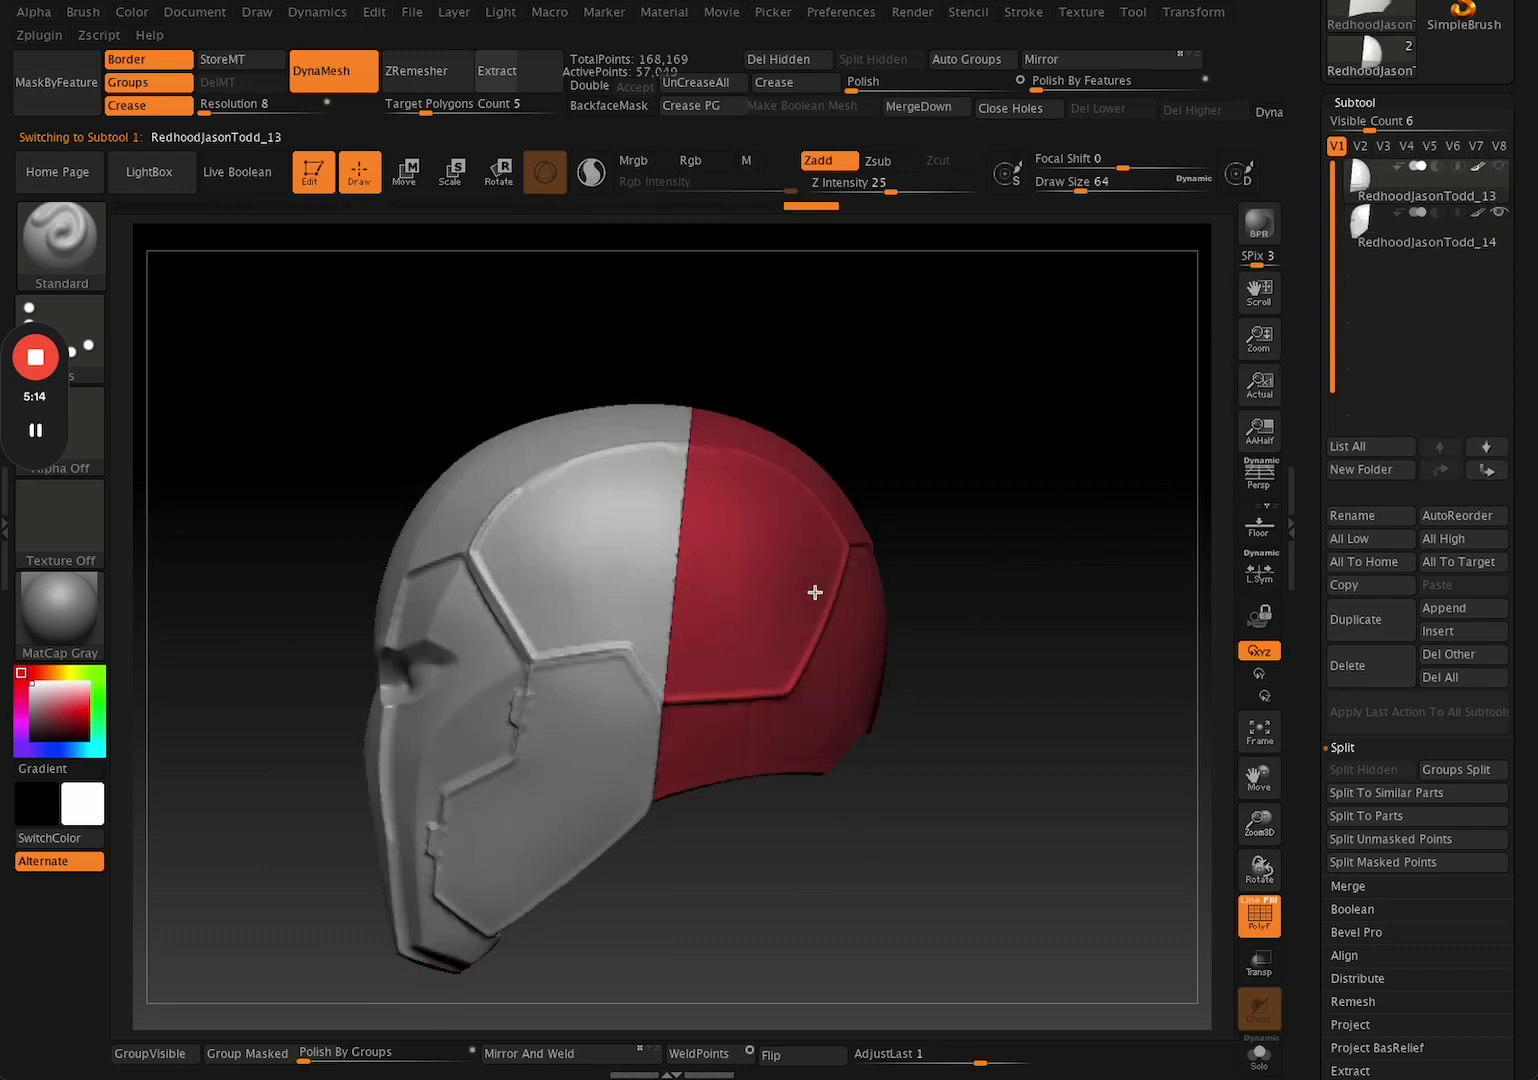
left_click(1450, 230)
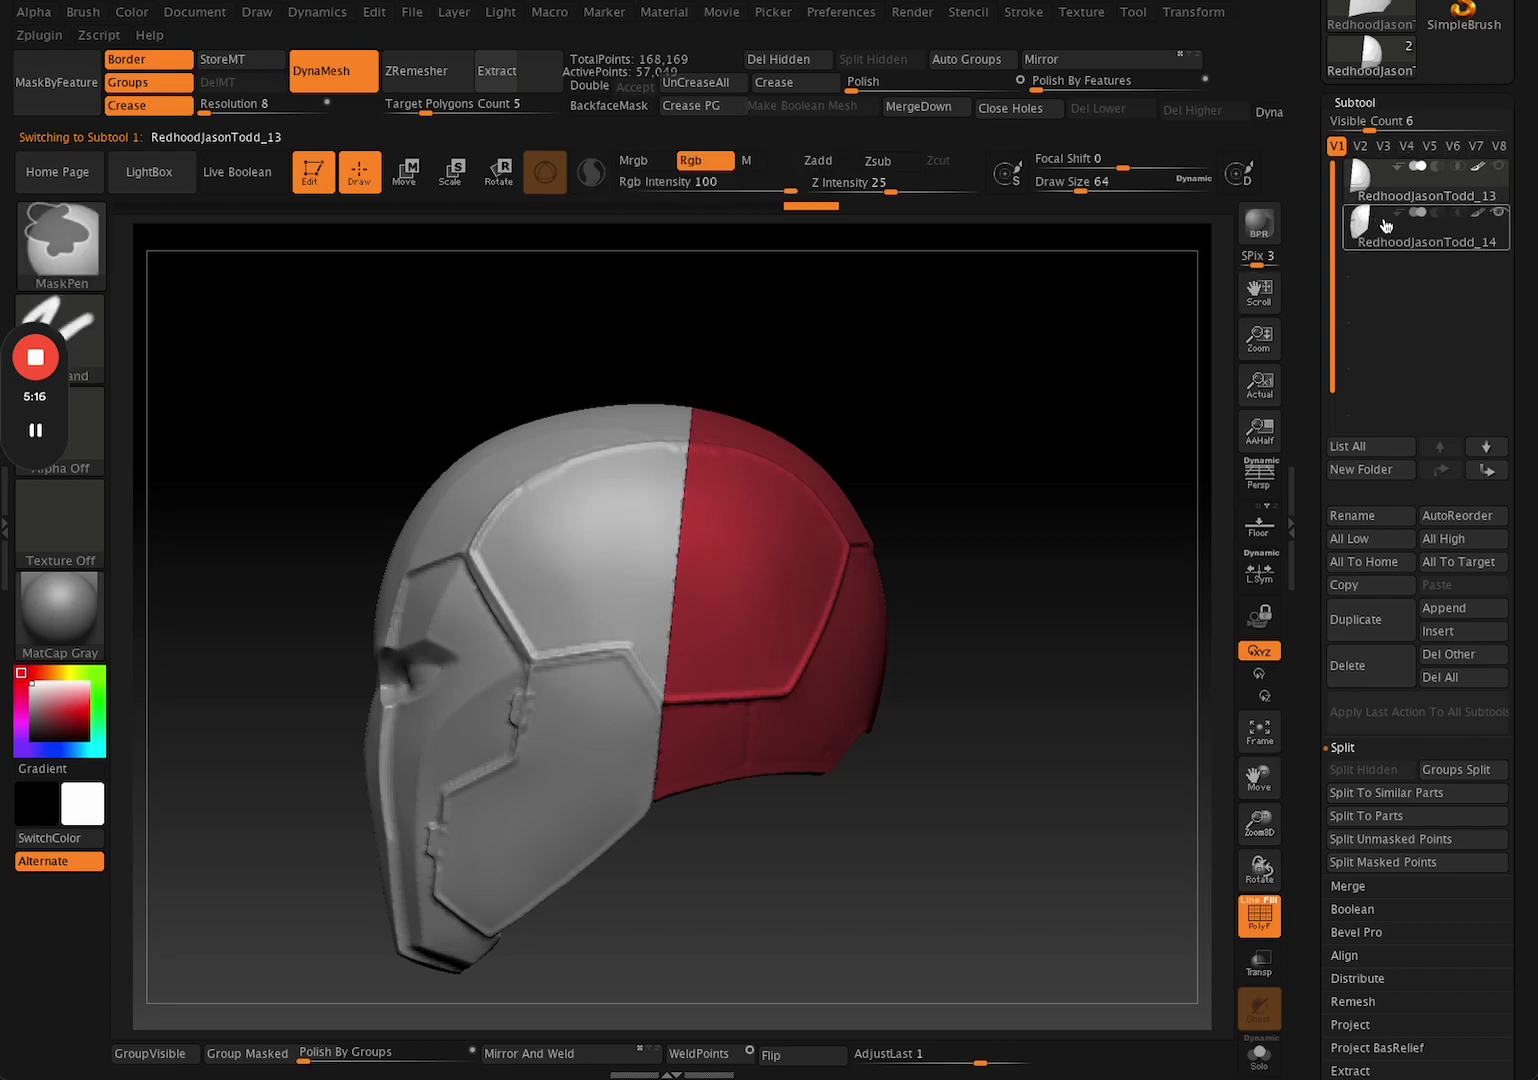
Undo RedhoodJasonTodd_13 to the unsplit helmet and delete the separate front-half subtool RedhoodJasonTodd_14.
key("ctrl+z")
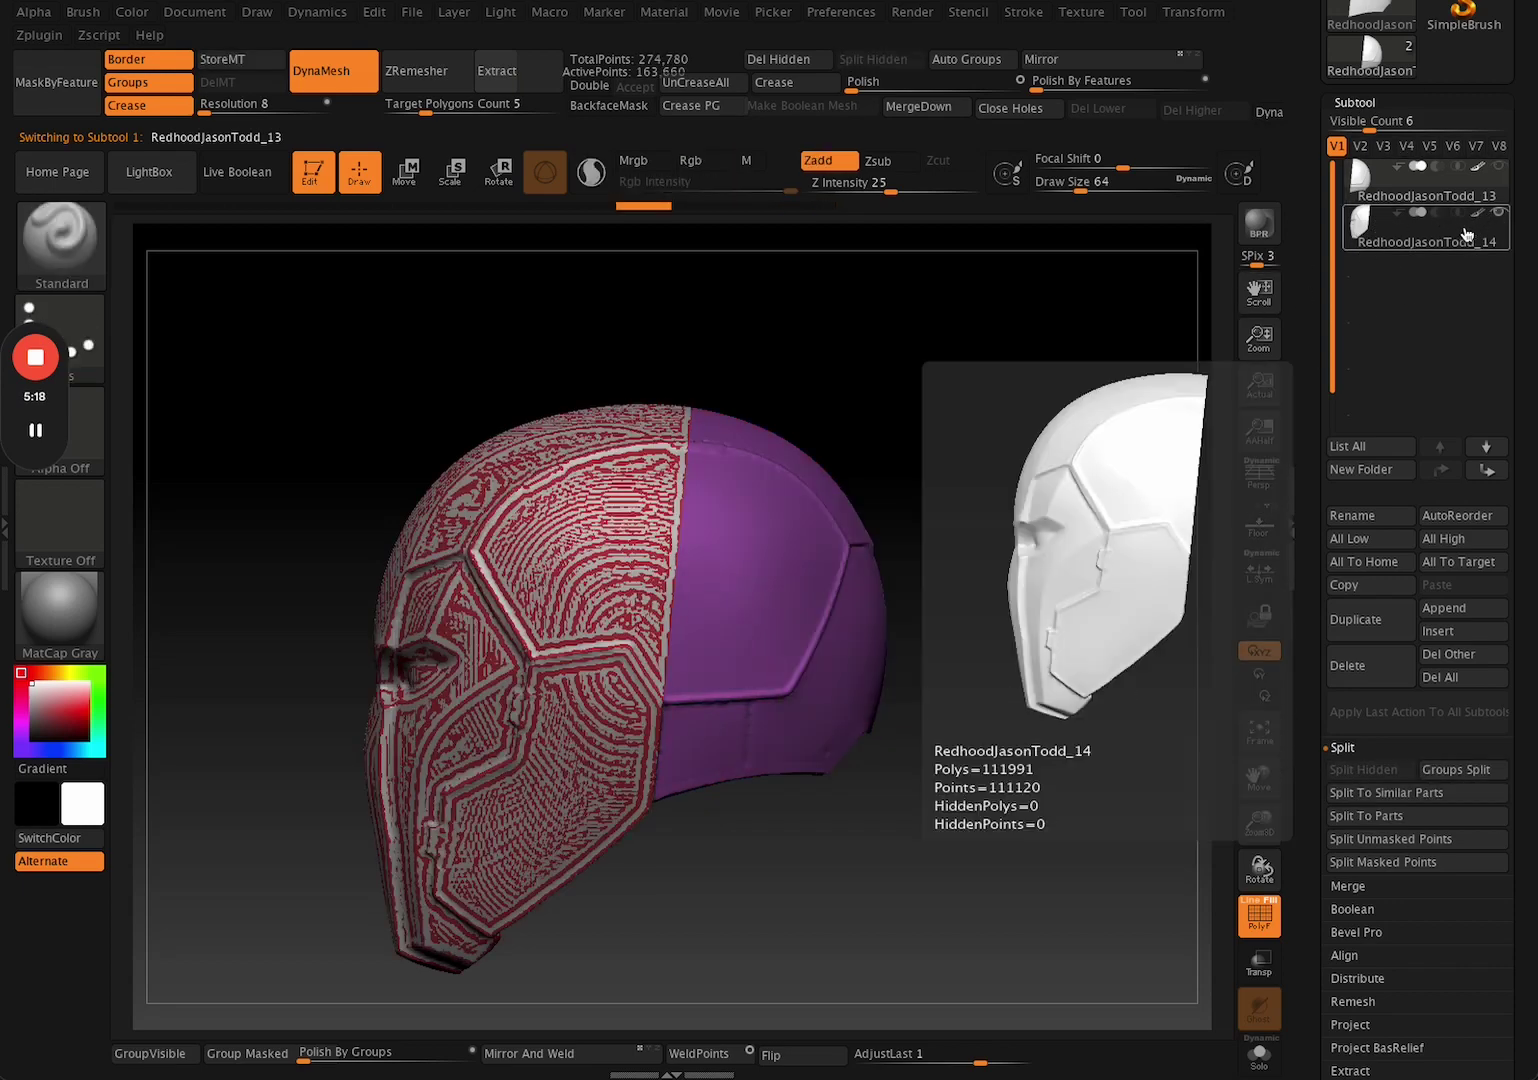
left_click(1371, 246)
left_click(1350, 665)
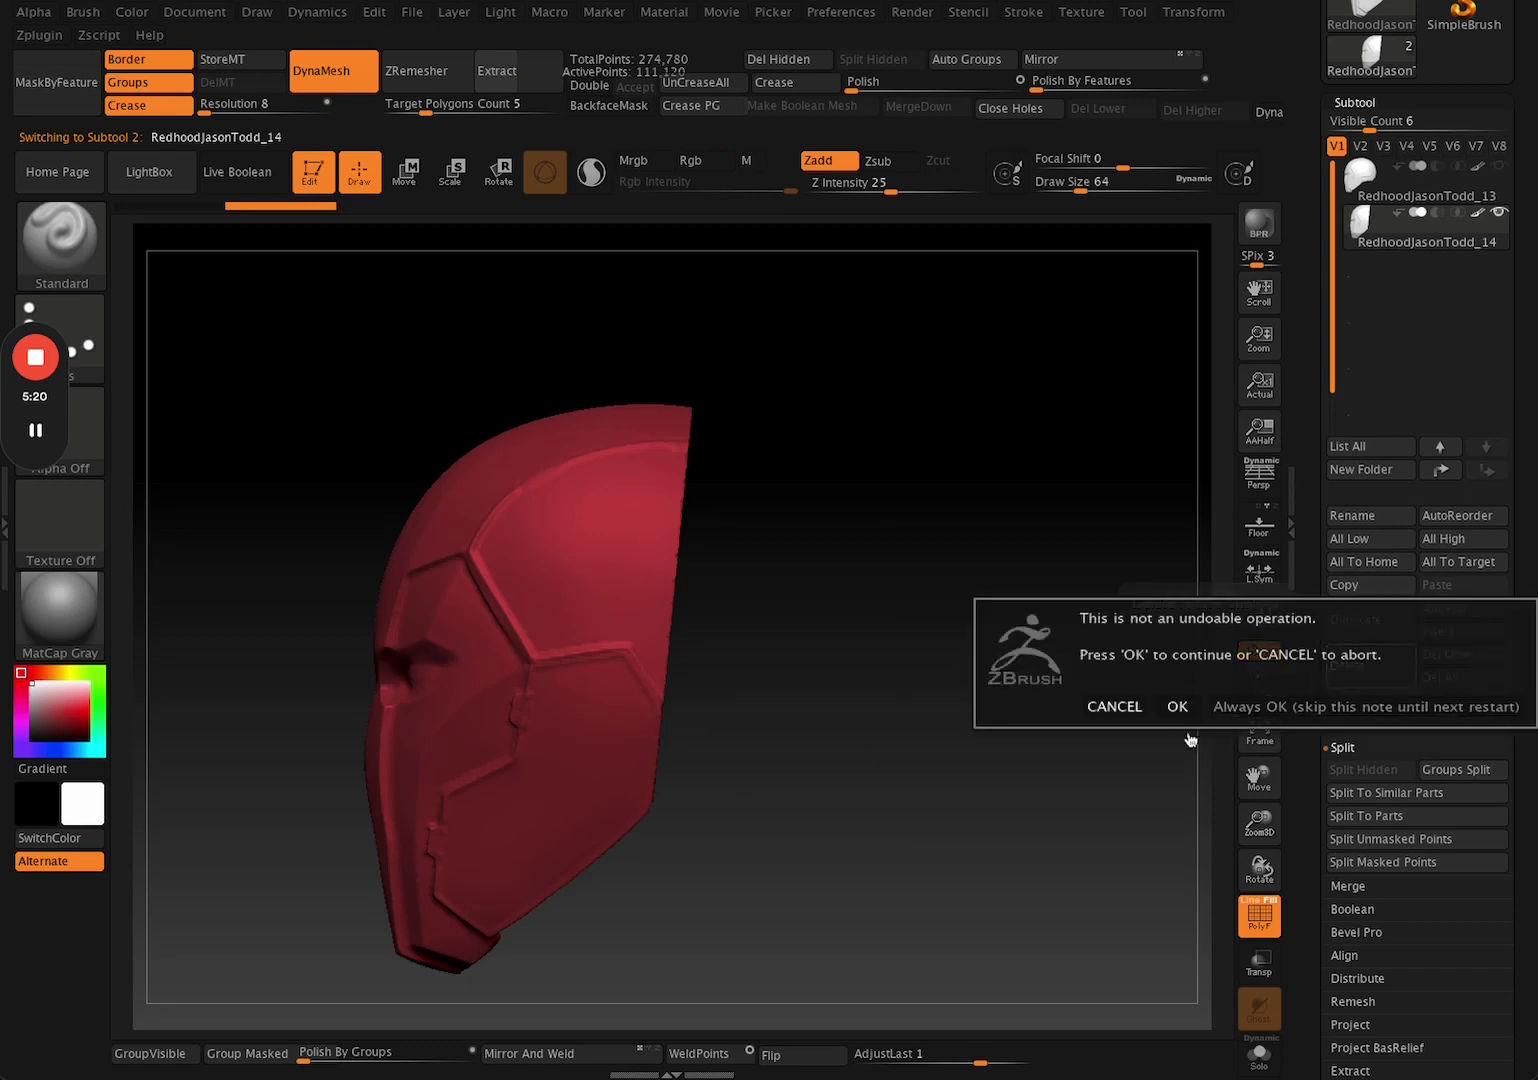
left_click(1177, 706)
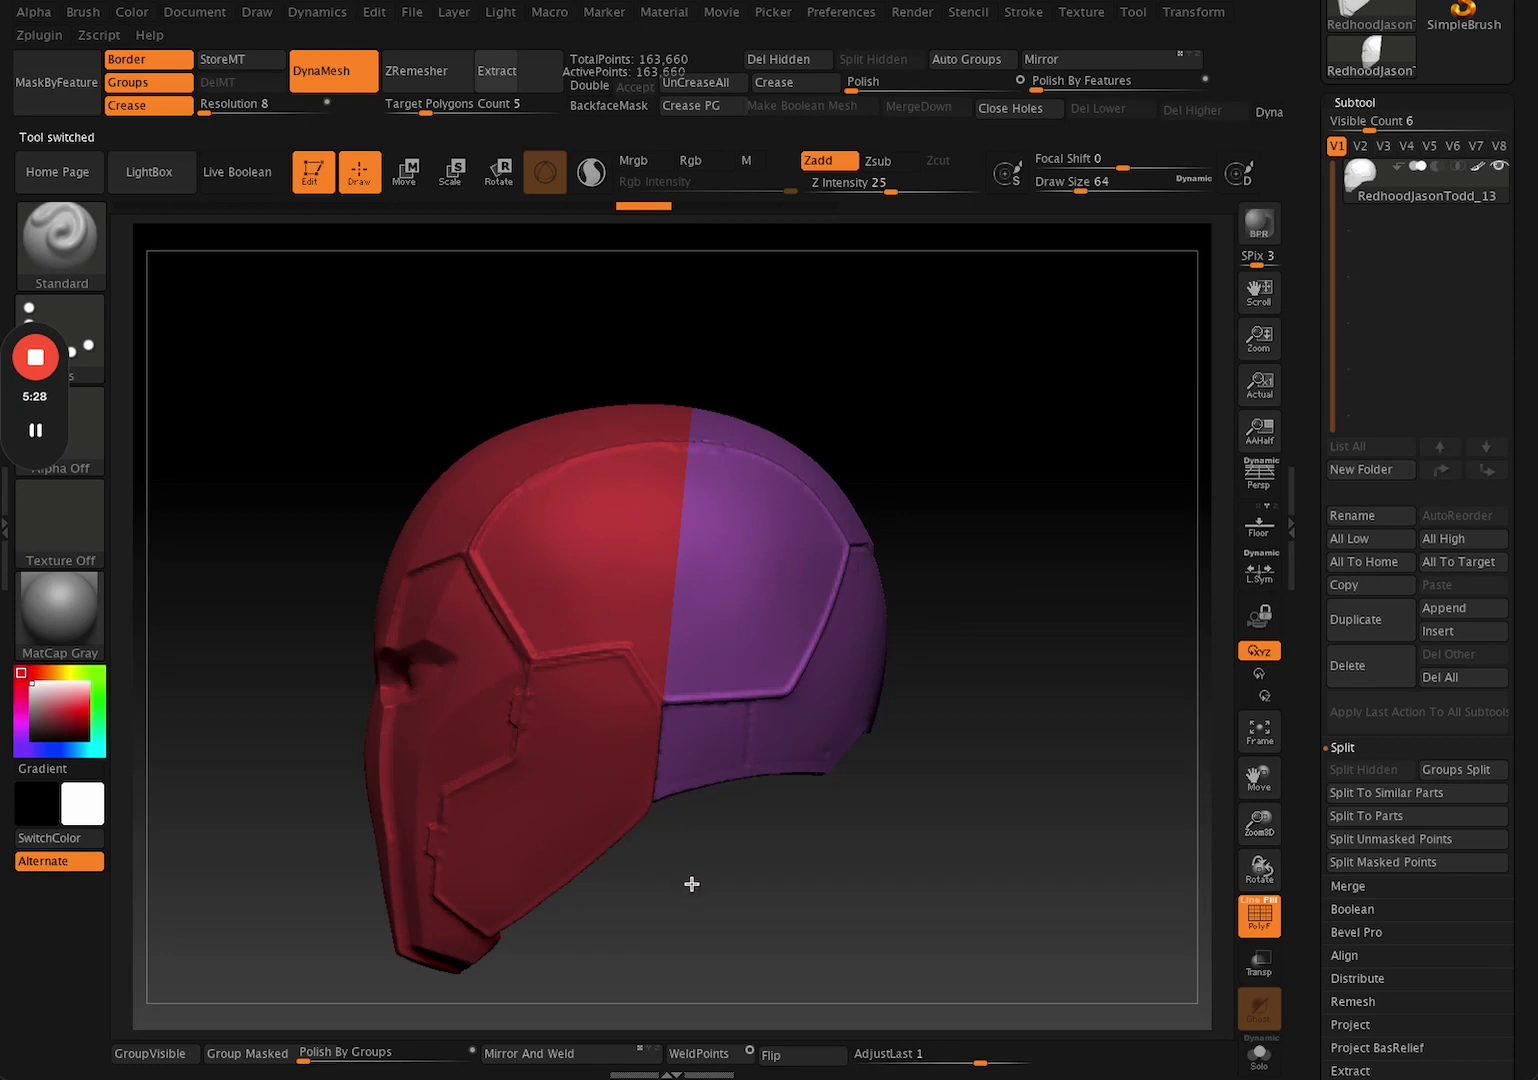
Undo the remaining edits on RedhoodJasonTodd_13 back to before the straight slice divided the helmet.
left_click_drag(692, 884, 695, 879, "alt")
left_click_drag(750, 934, 736, 900, "alt")
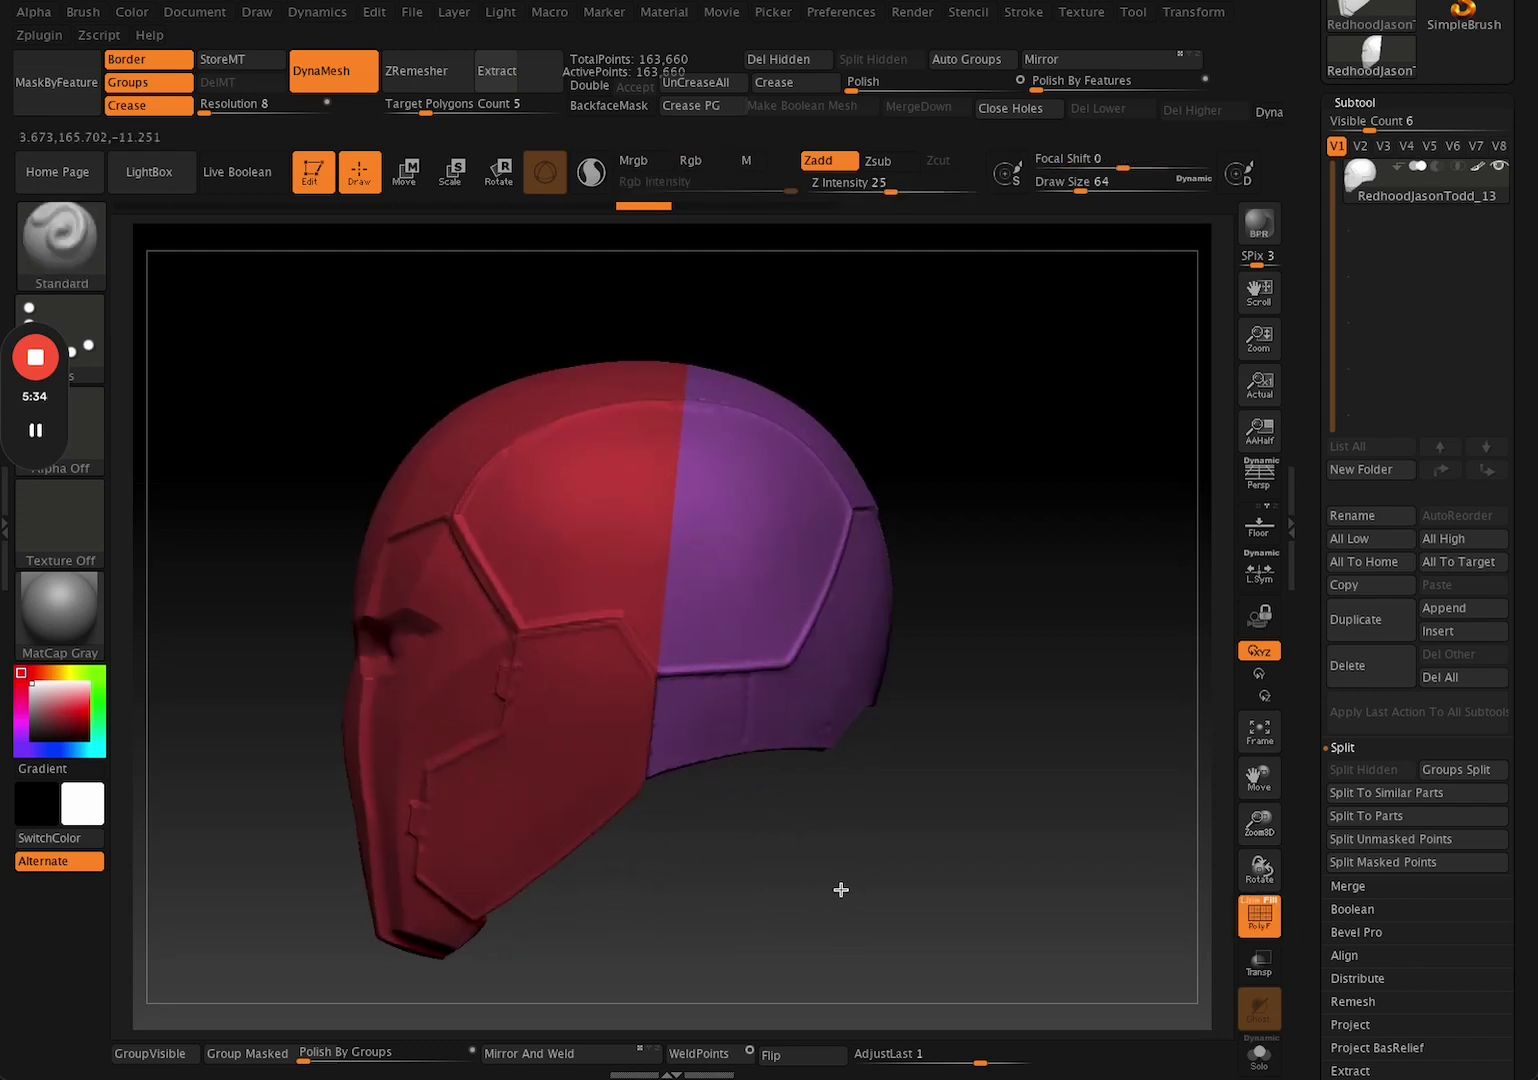
key("ctrl+z")
key("ctrl+z")
key("ctrl+z")
key("ctrl+z")
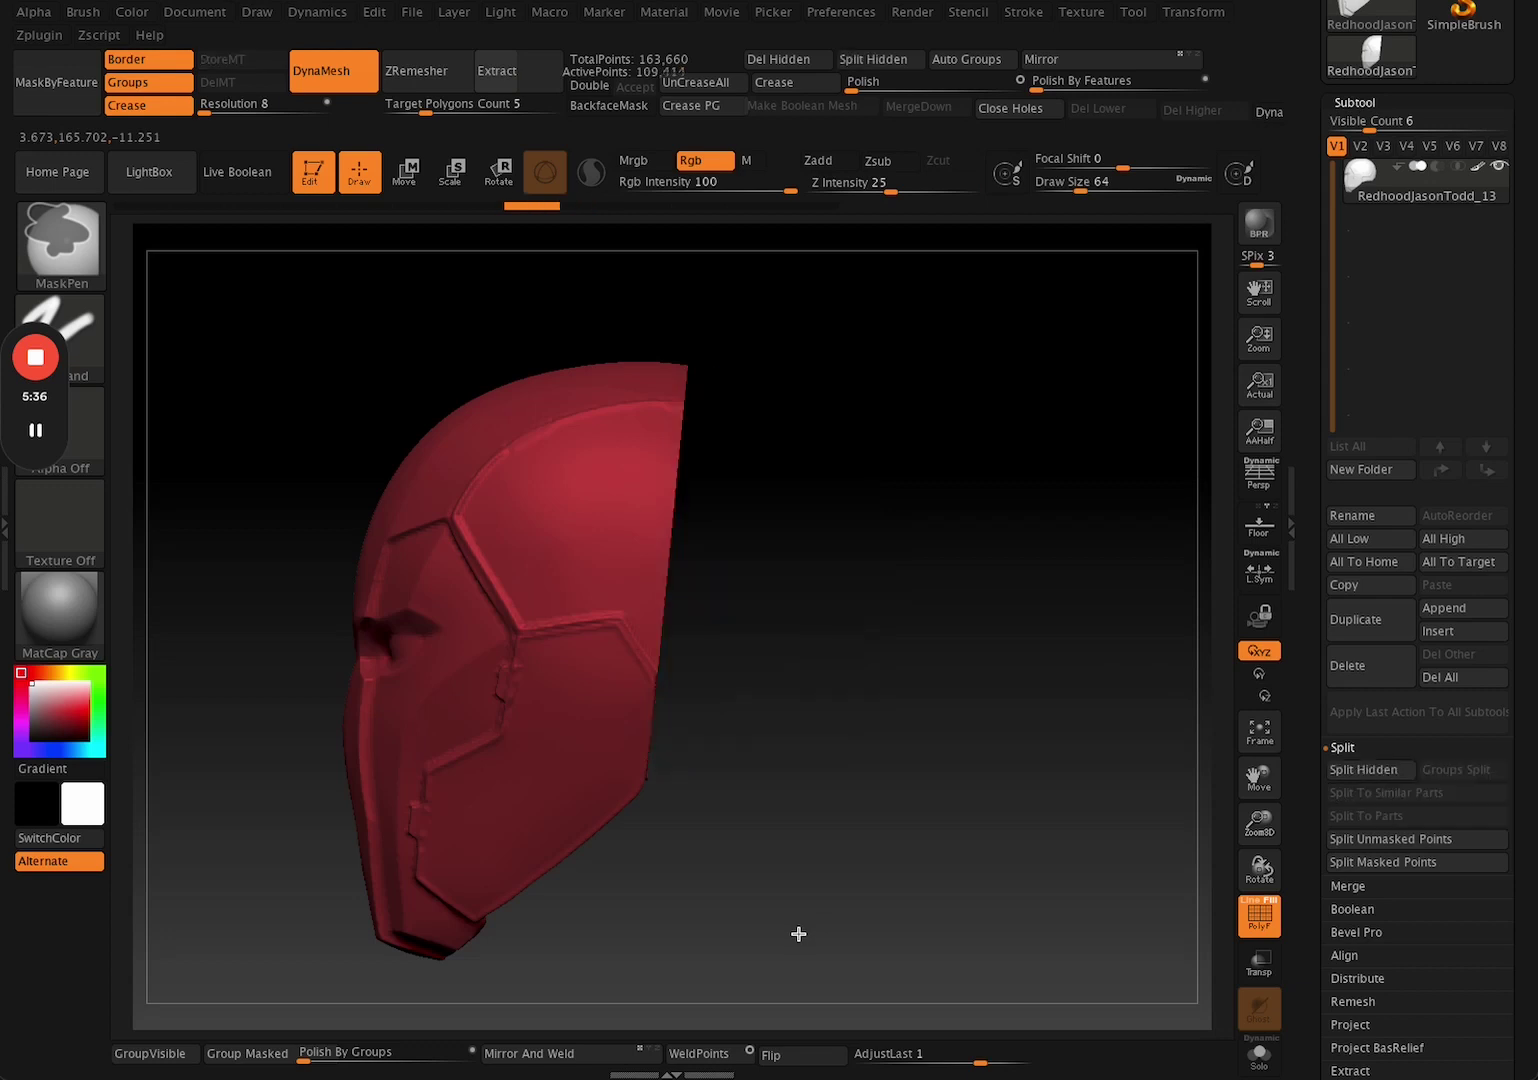
key("ctrl+z")
key("ctrl+z")
key("ctrl+z")
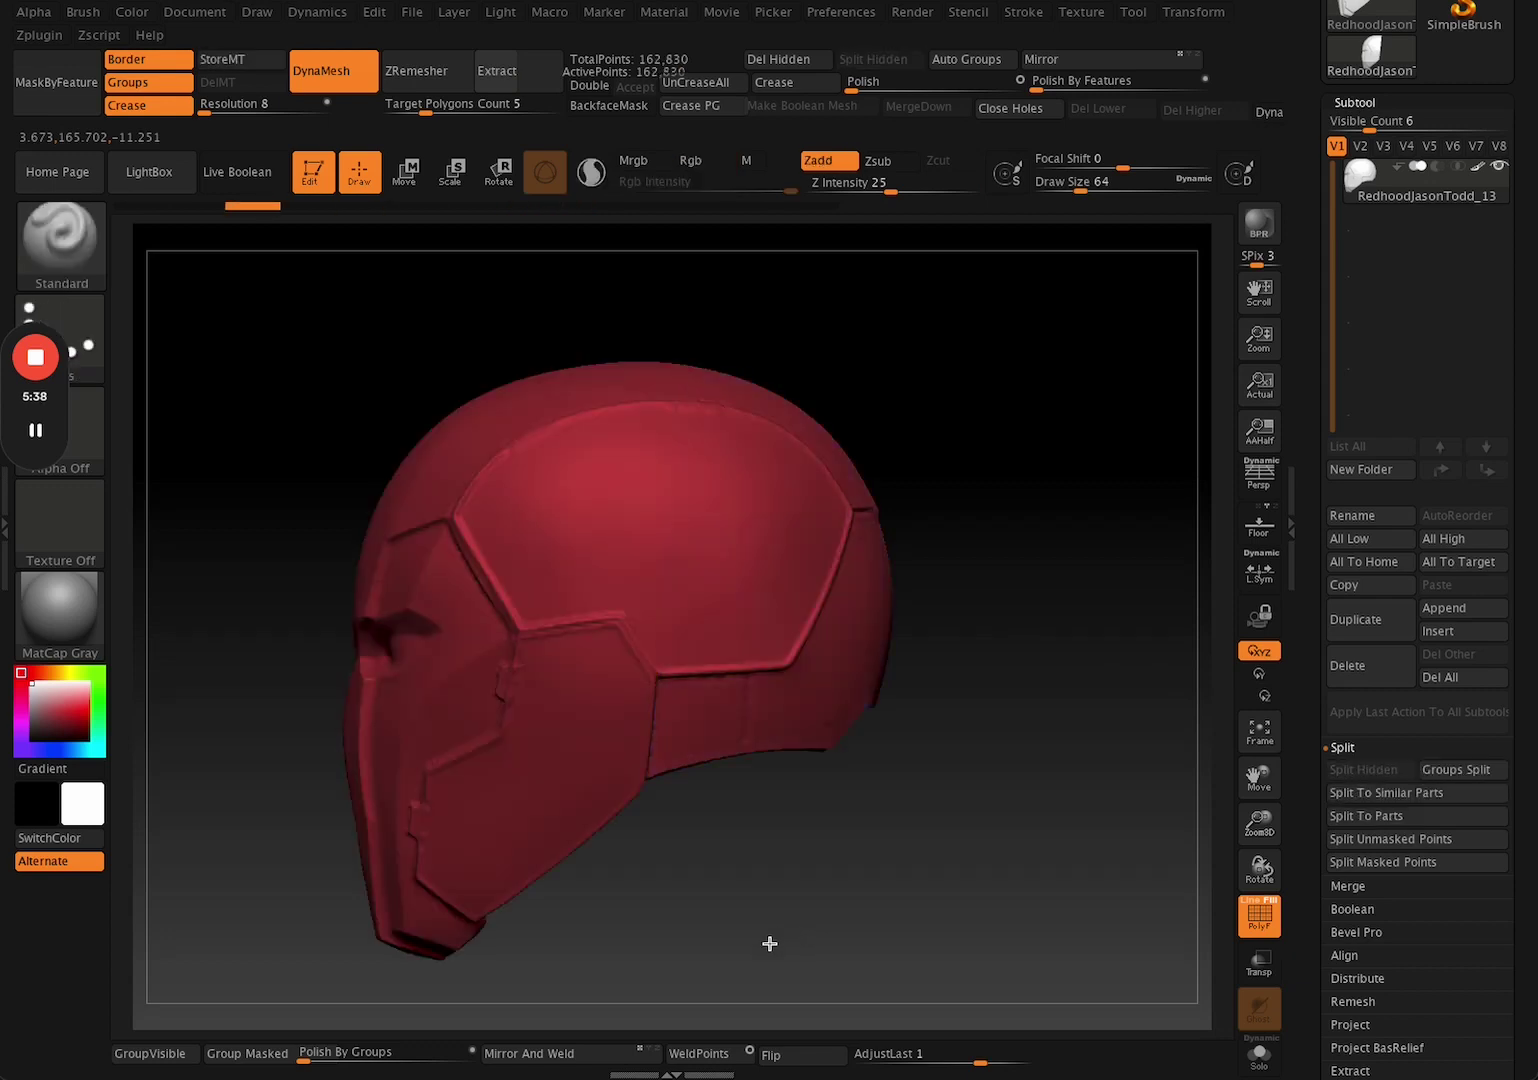
Slice the helmet with SliceCurve along an angled line from the crown, around the side panel's rear corner, and down past the lower edge.
left_click(58, 235, "ctrl+shift")
left_click(277, 262)
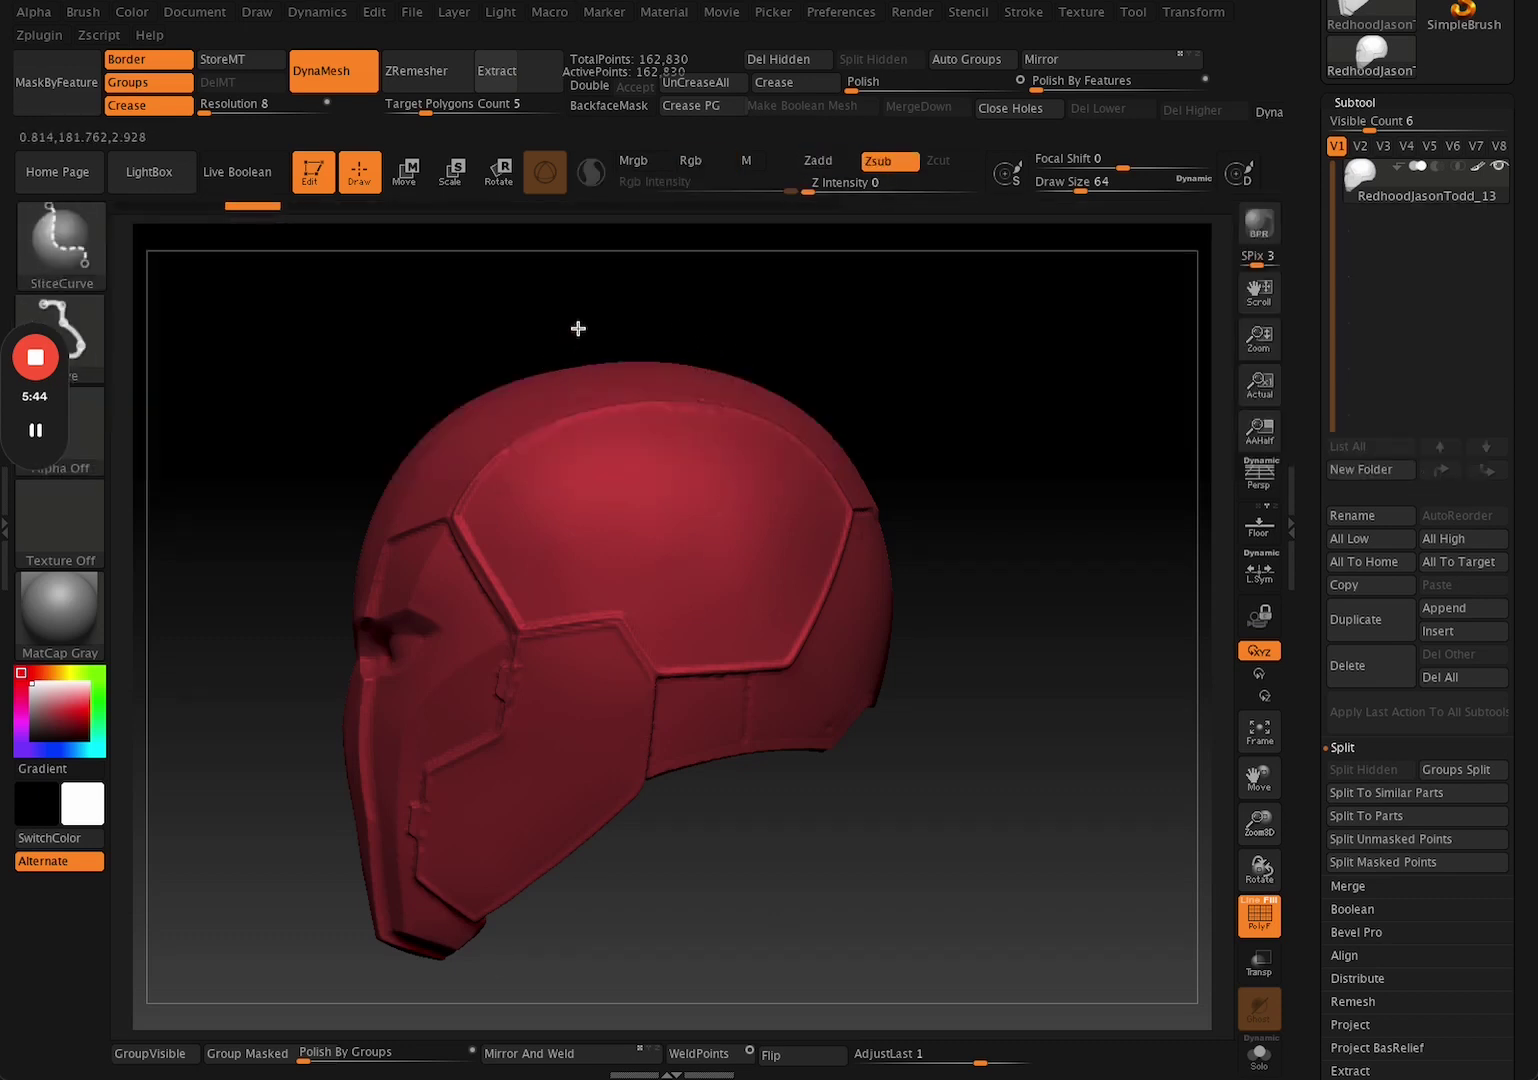
mouse_move(578, 332)
left_mouse_down("ctrl+shift")
mouse_move(614, 615)
mouse_move(658, 677)
left_mouse_up("ctrl+shift")
key("alt")
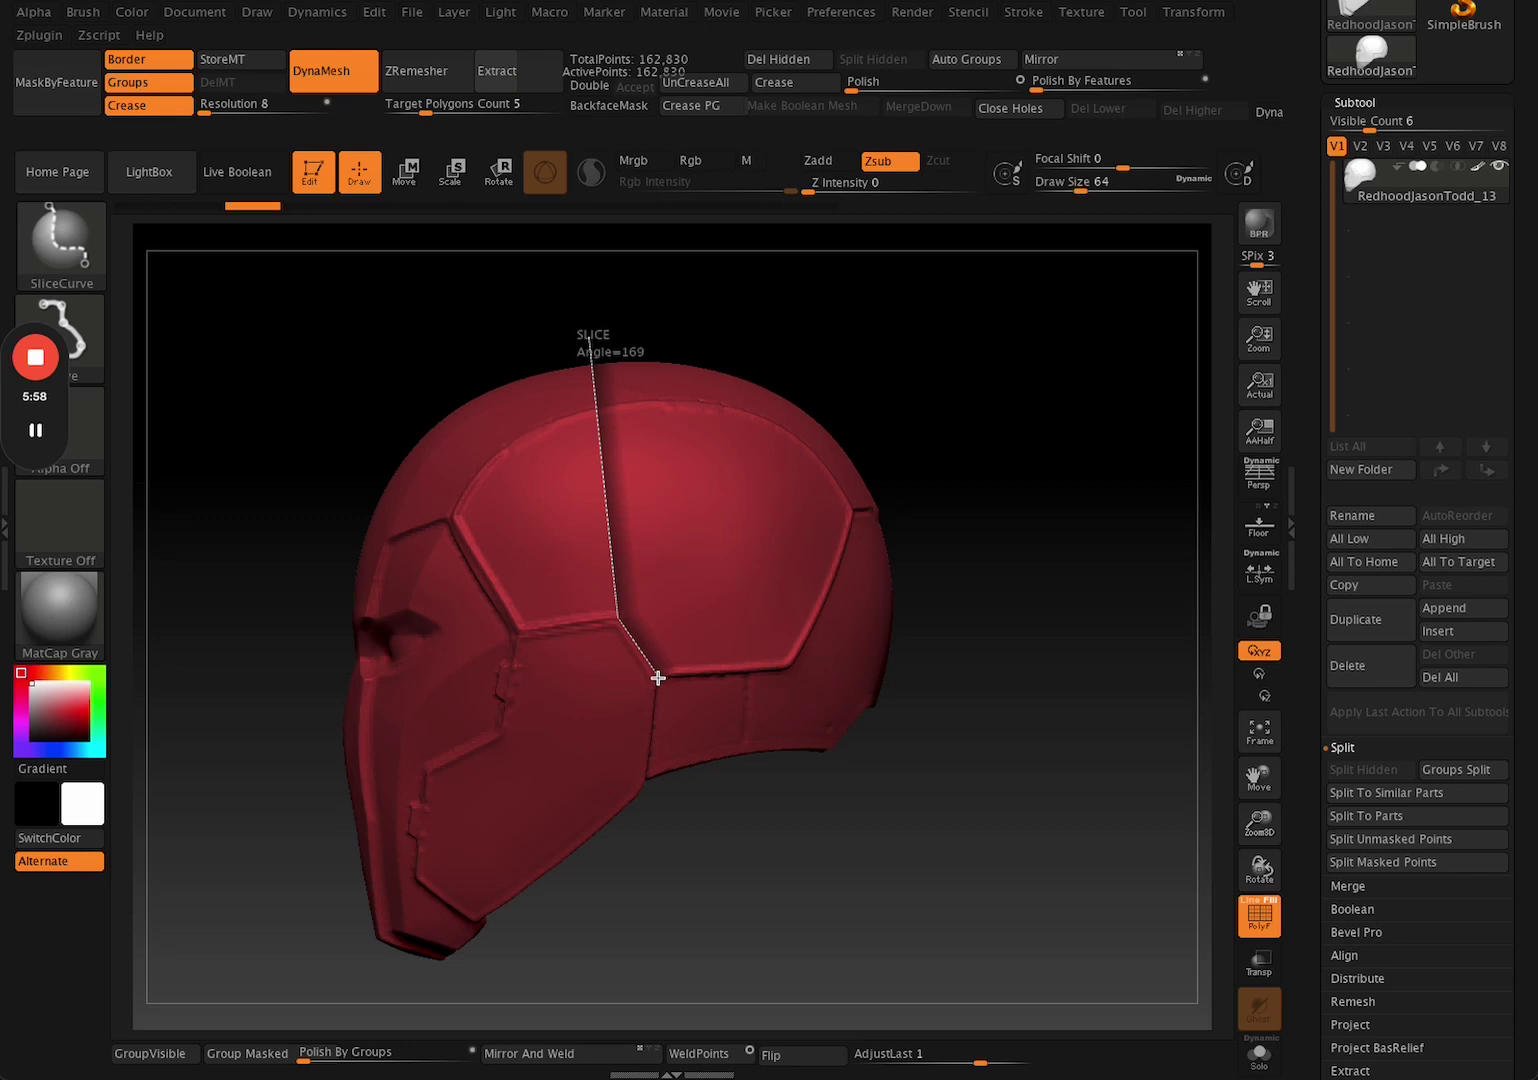
key("alt")
left_click_drag(657, 678, 636, 848)
key("shift+f")
key("shift+f")
mouse_move(735, 902)
left_mouse_down()
mouse_move(706, 921)
mouse_move(724, 920)
left_mouse_up()
key("shift+f")
key("shift+f")
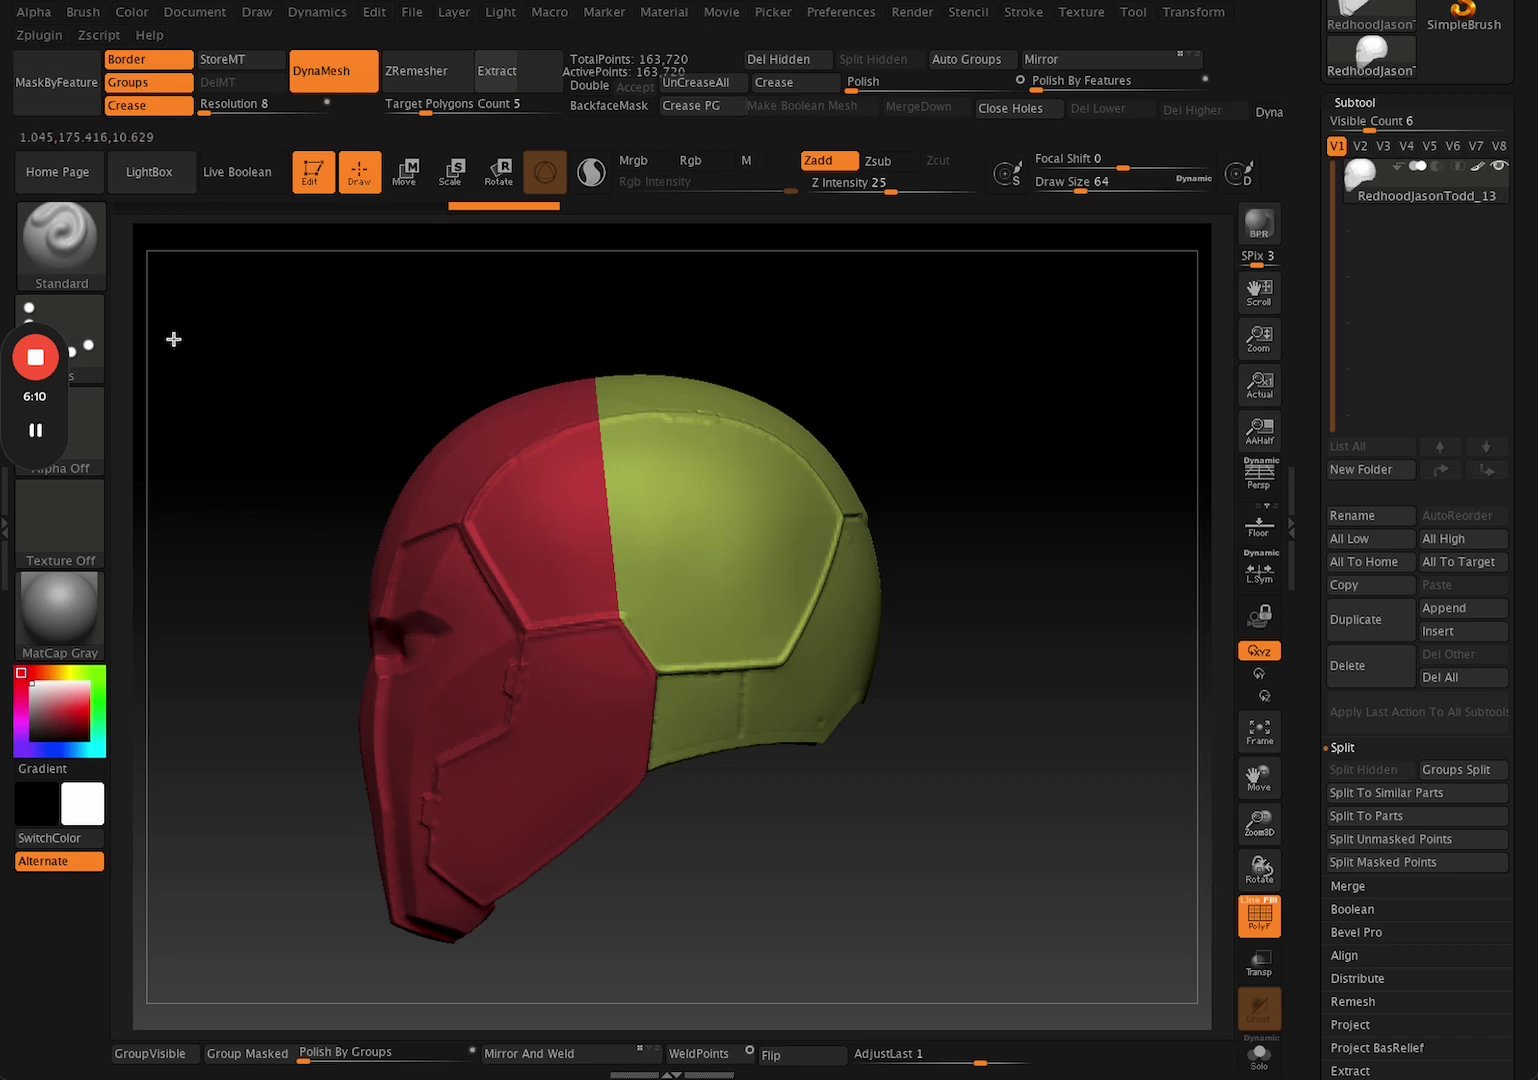
Isolate the polygroup behind the angled slice and split the hidden front part into its own subtool.
left_click(72, 248, "ctrl+shift")
left_click(173, 261, "ctrl+shift")
left_click(803, 629, "ctrl+shift")
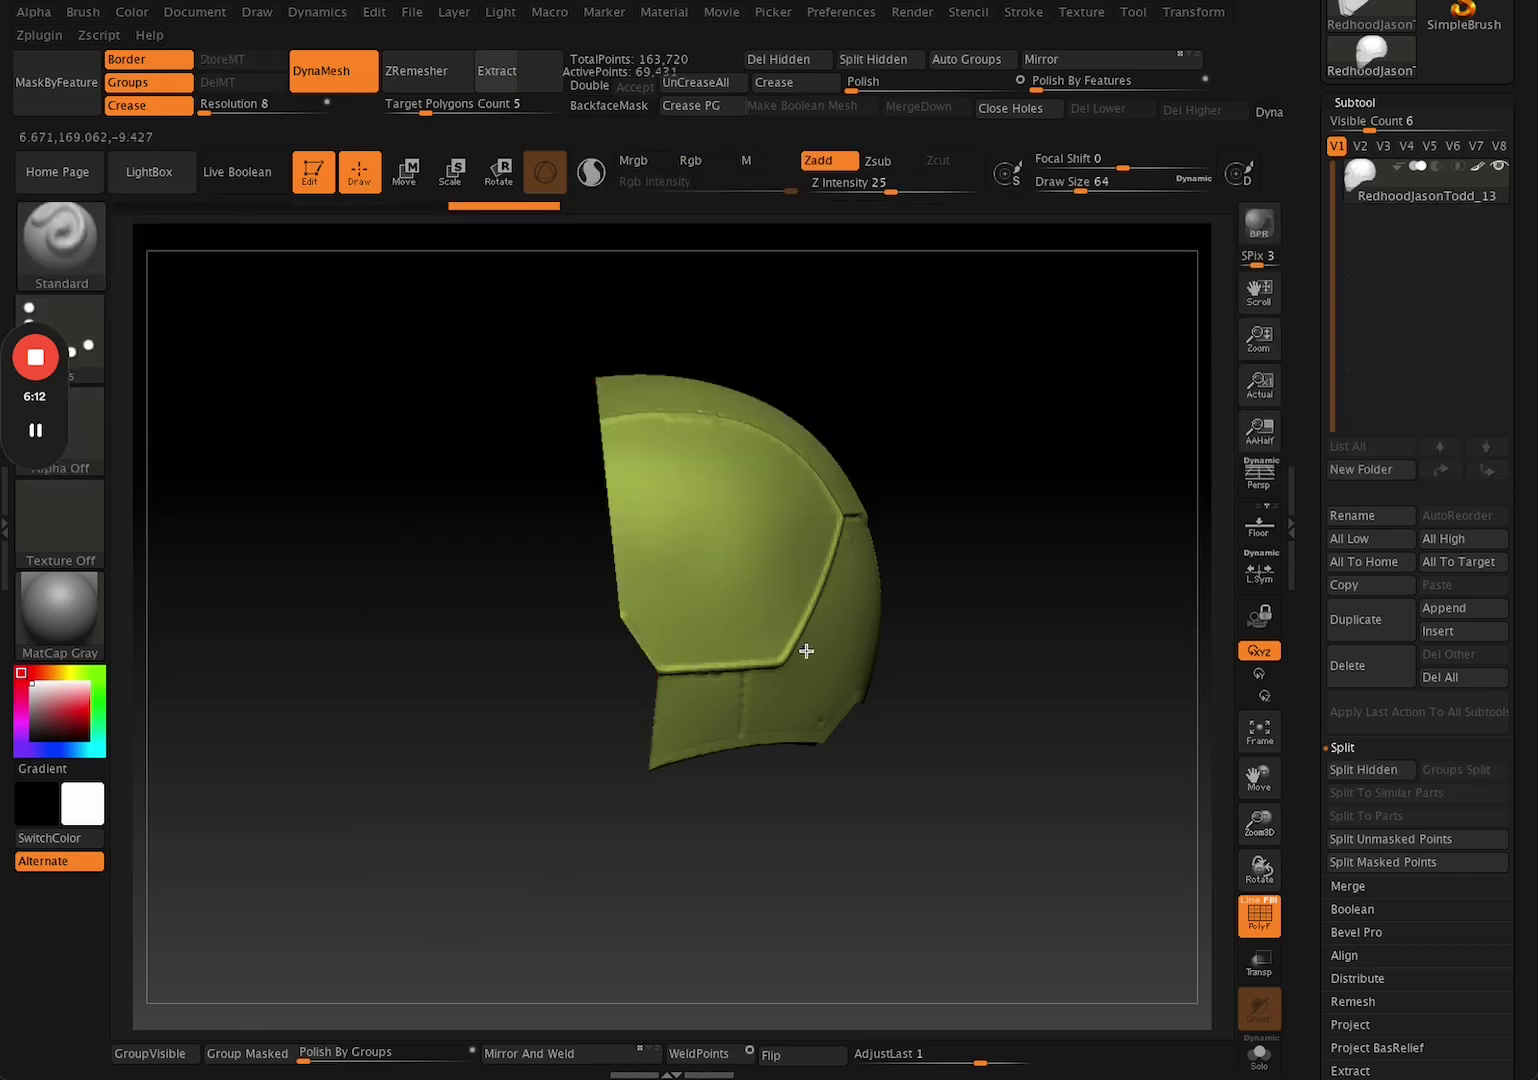
left_click(873, 59)
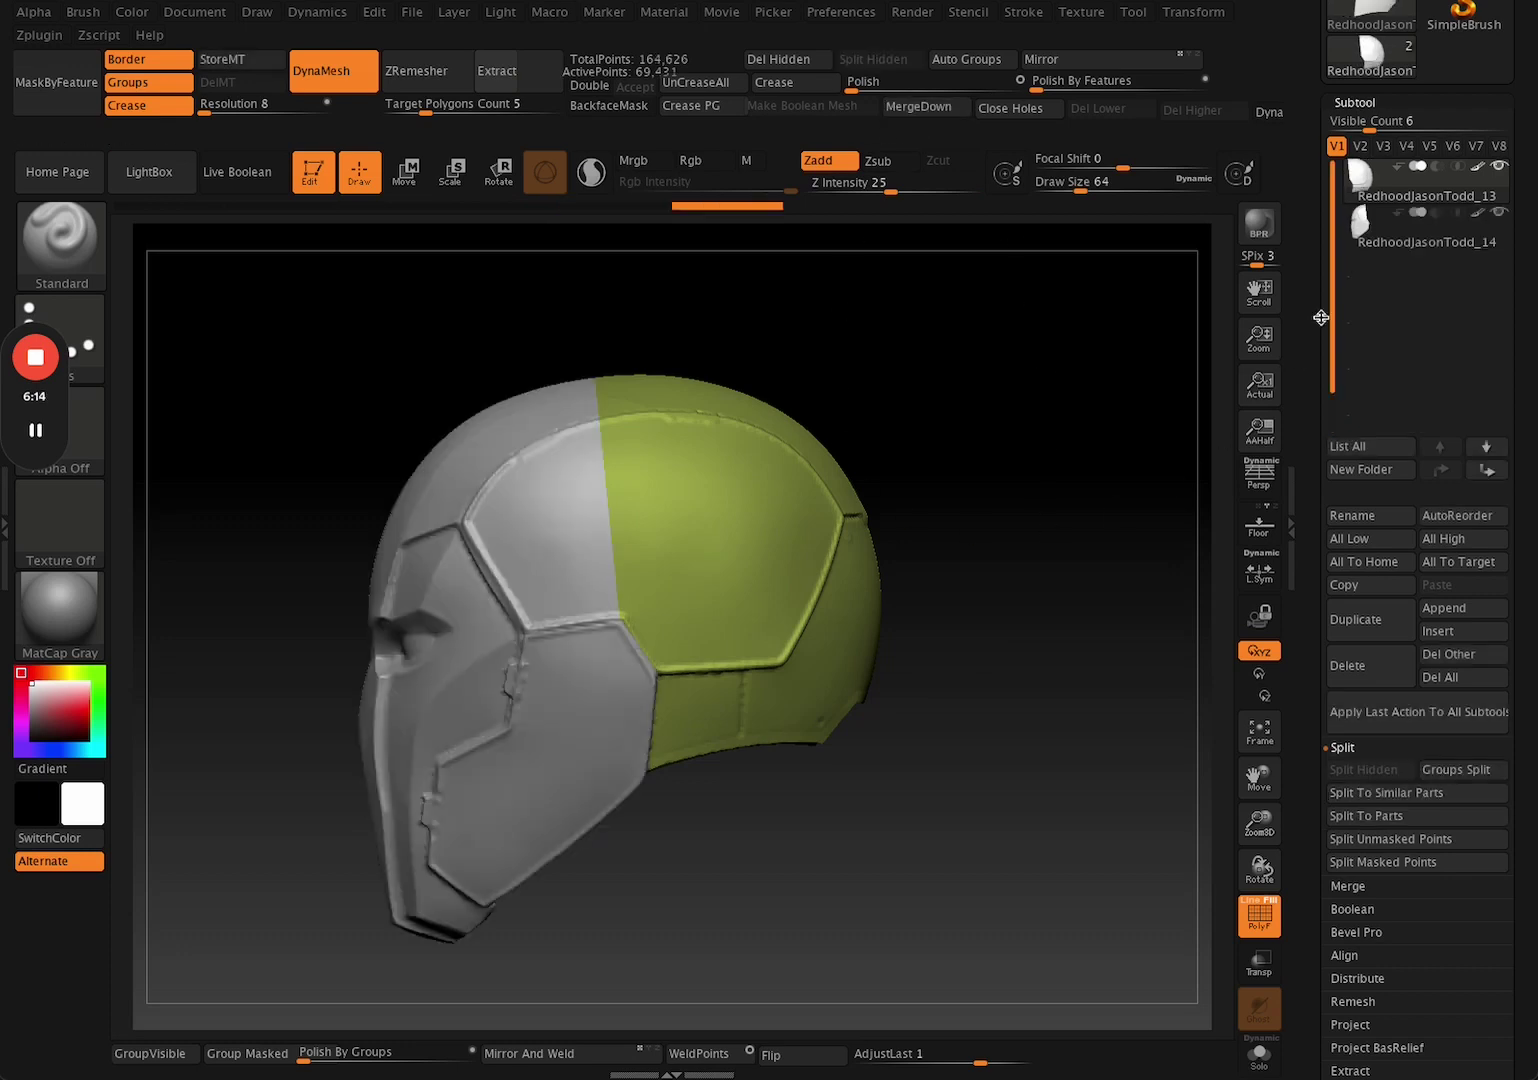
Show only the front half, RedhoodJasonTodd_14, and remesh it with DynaMesh to close its angled cut edge.
left_click(1378, 193)
left_click(1497, 167)
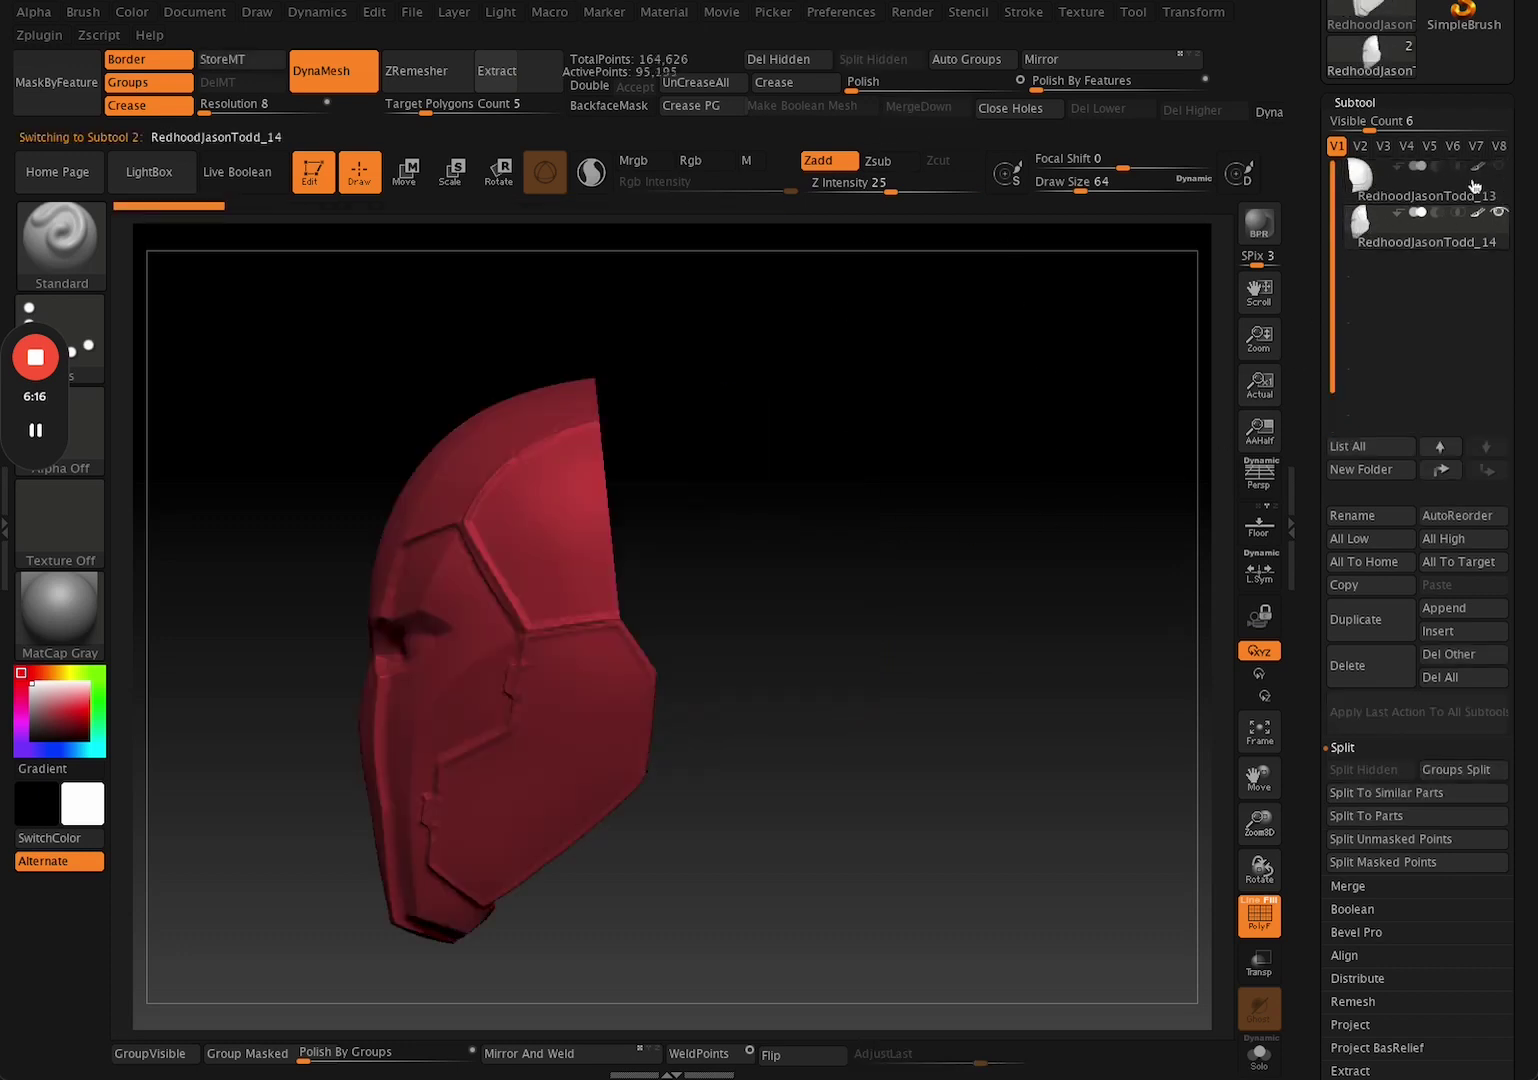
mouse_move(1000, 550)
left_mouse_down()
mouse_move(920, 573)
mouse_move(985, 542)
mouse_move(954, 538)
left_mouse_up()
key("shift+f")
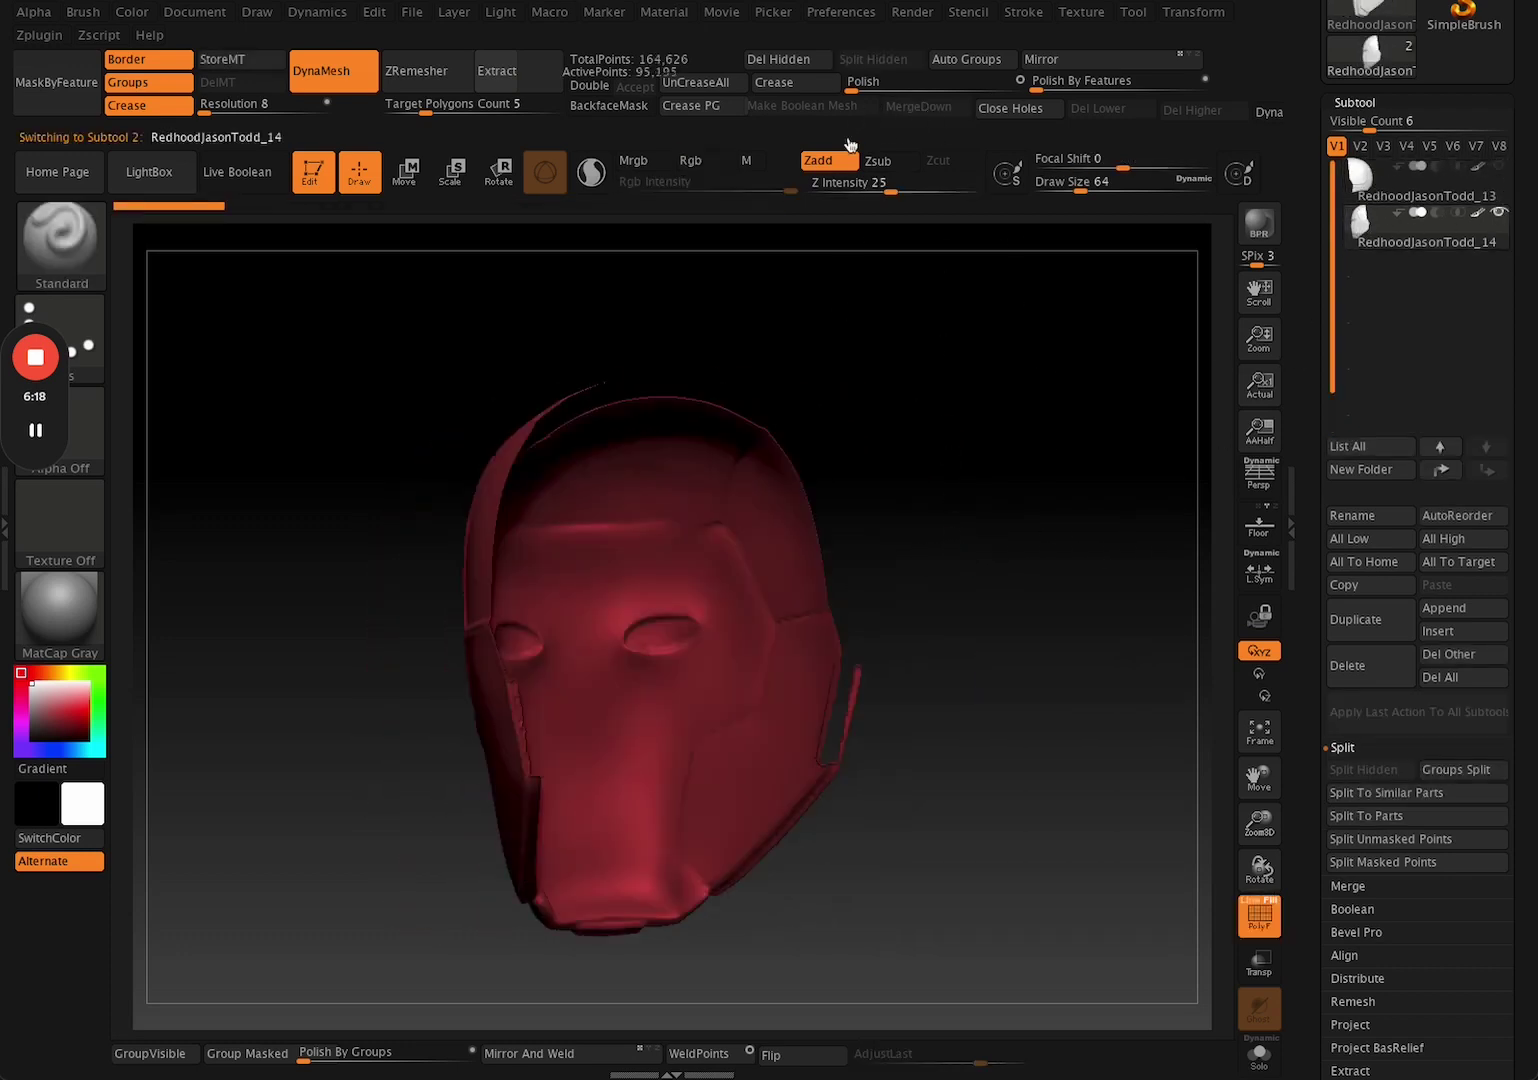
mouse_move(762, 308)
left_mouse_down()
mouse_move(1054, 627)
mouse_move(1088, 535)
mouse_move(909, 668)
mouse_move(743, 740)
left_mouse_up()
key("shift+f")
key("shift+f")
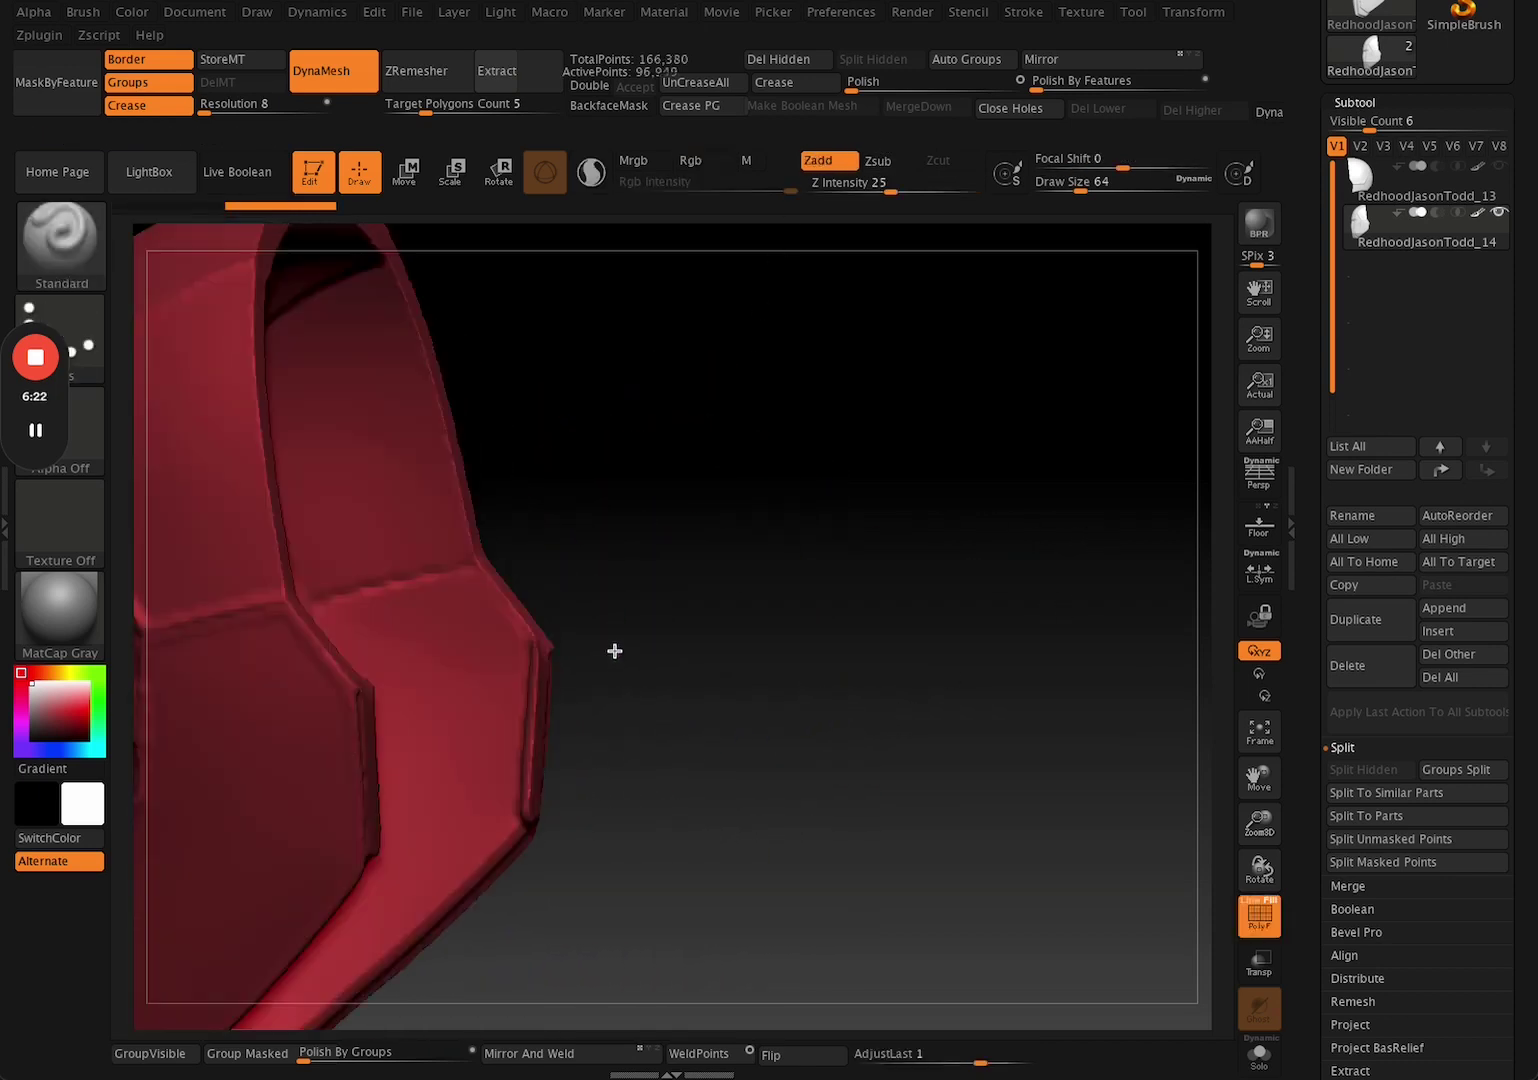
Turn off the polyframe display and examine the front half's wall and corners closely along the angled cut.
mouse_move(614, 649)
left_mouse_down()
mouse_move(780, 664)
mouse_move(632, 652)
mouse_move(673, 642)
mouse_move(580, 659)
mouse_move(728, 707)
mouse_move(851, 703)
mouse_move(745, 597)
mouse_move(796, 559)
mouse_move(578, 548)
mouse_move(656, 570)
mouse_move(536, 563)
mouse_move(512, 506)
left_mouse_up()
key("shift+f")
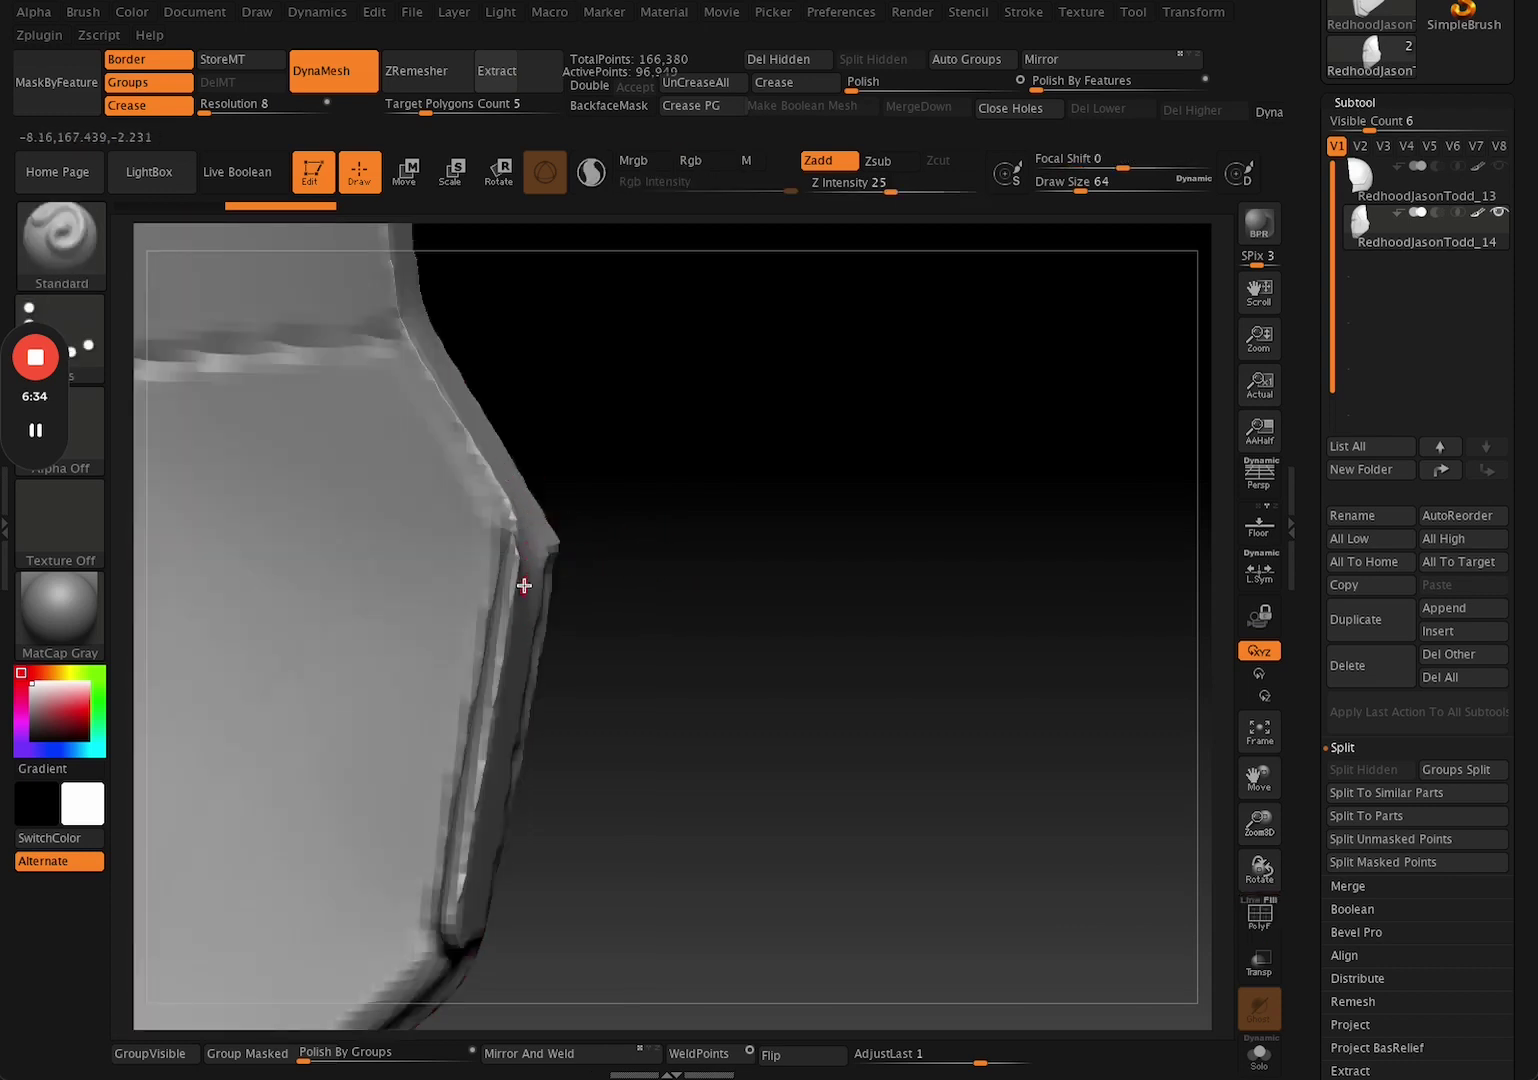
mouse_move(783, 540)
left_mouse_down("alt")
mouse_move(611, 570)
mouse_move(810, 556)
left_mouse_up("alt")
left_click_drag(740, 665, 810, 622, "alt")
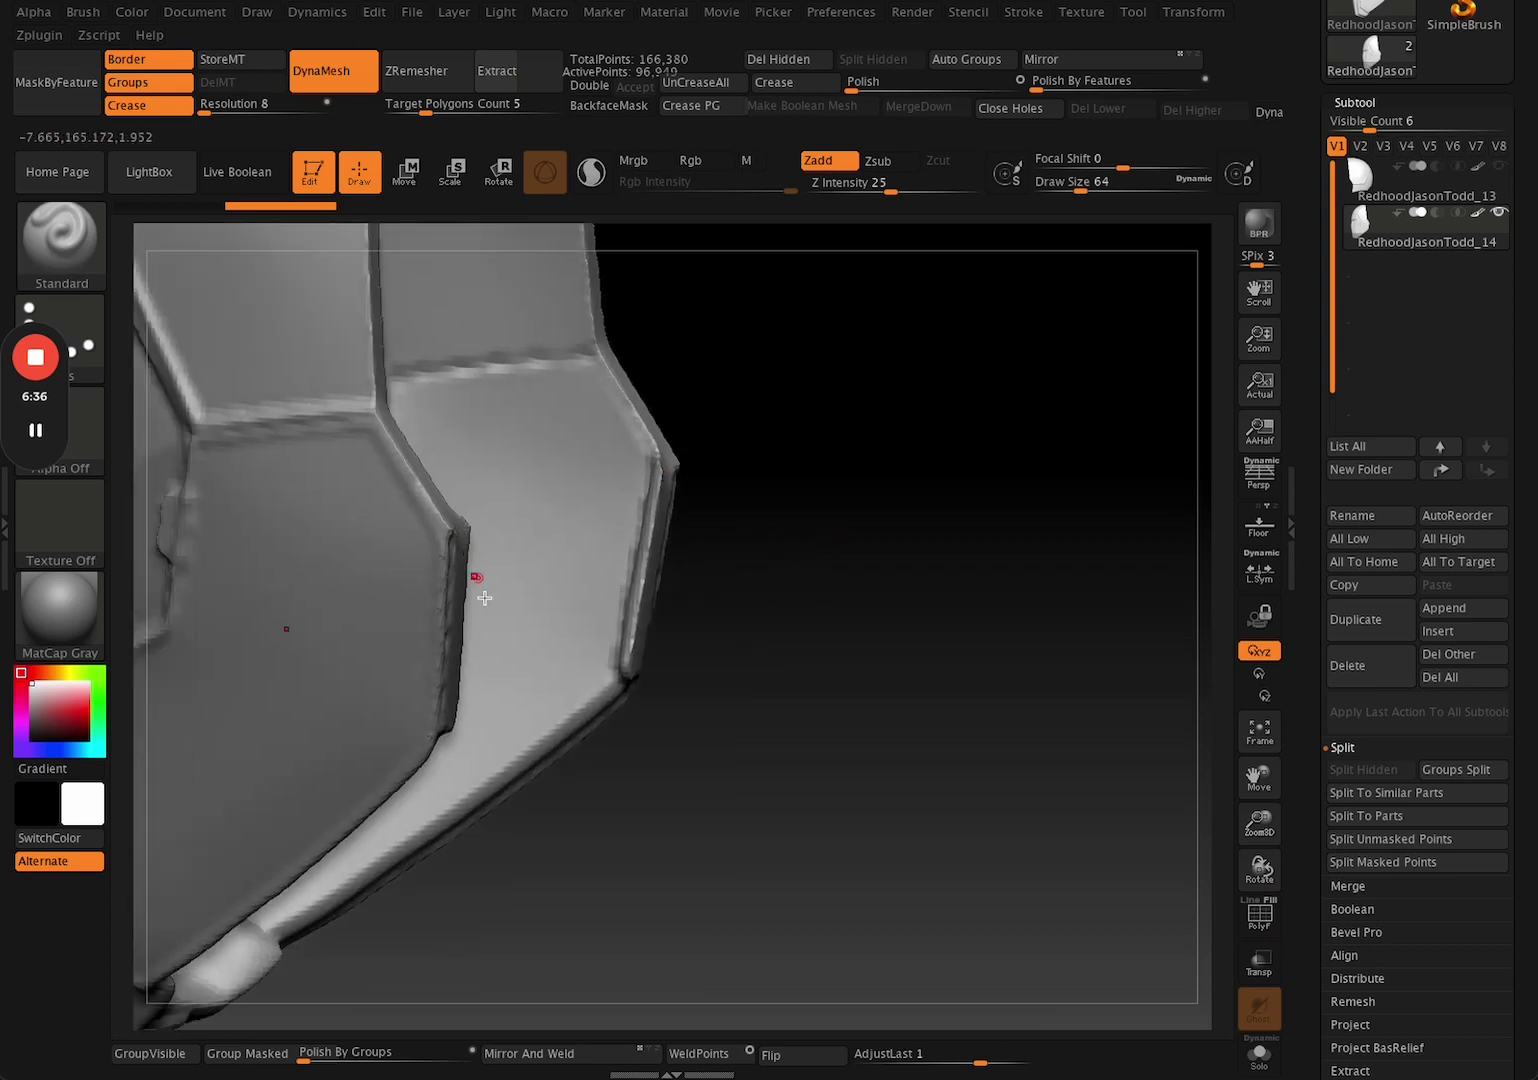
left_click_drag(484, 598, 357, 557)
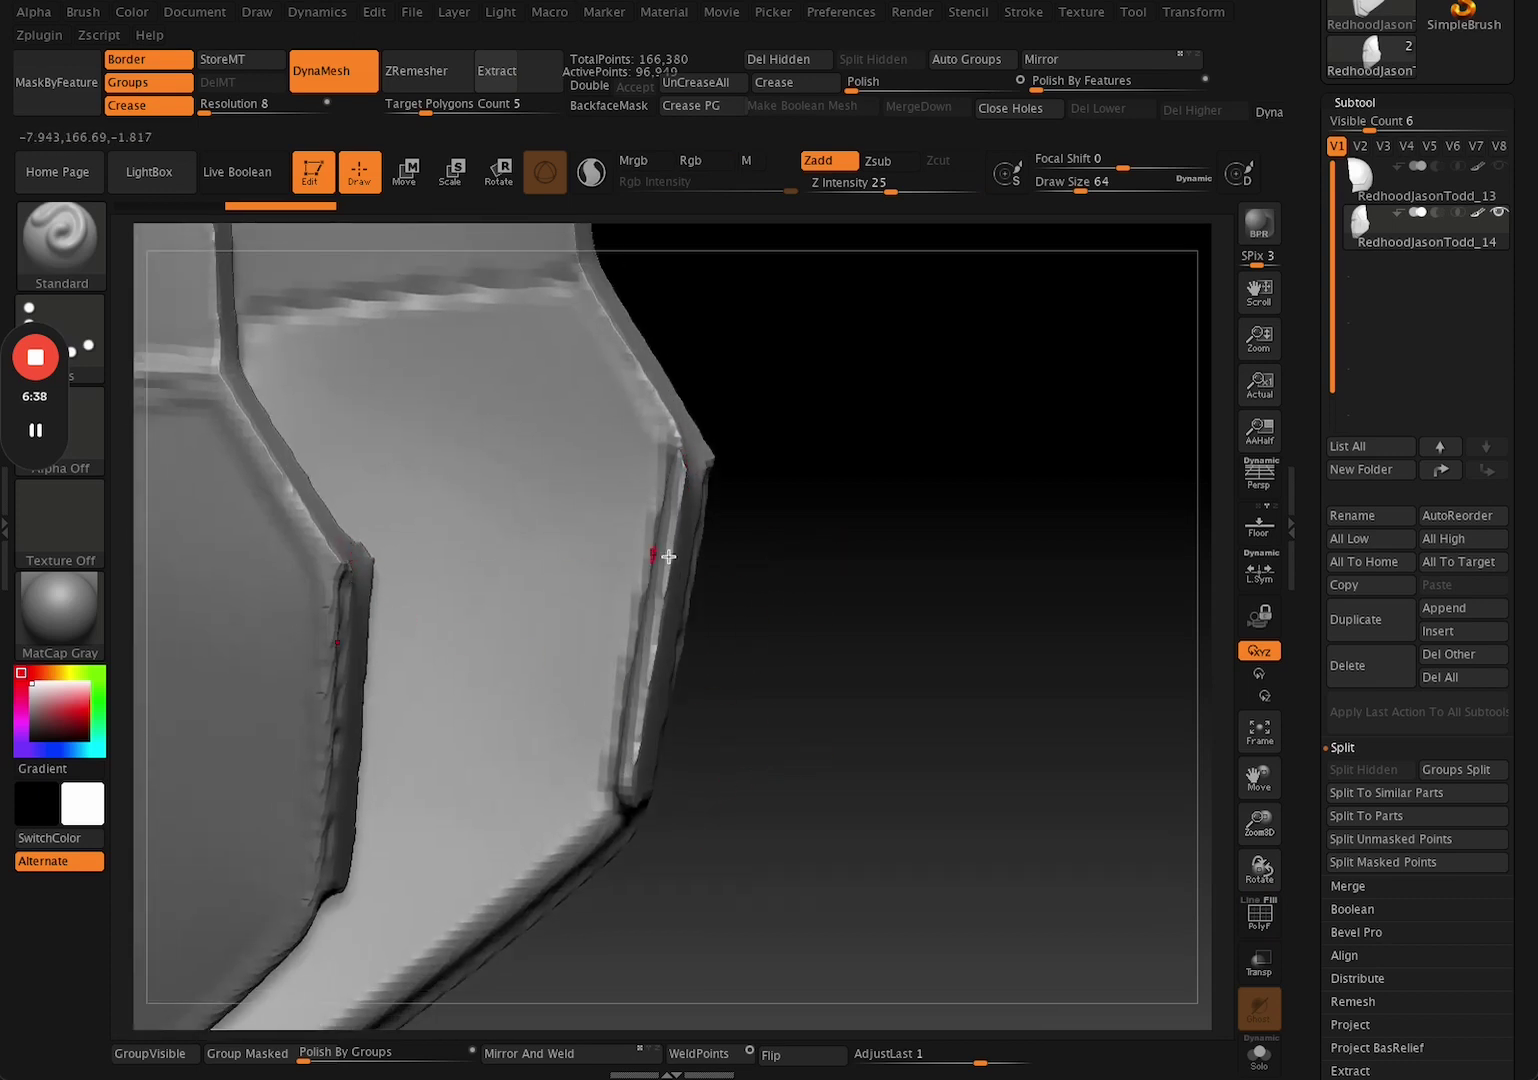
left_click_drag(668, 556, 372, 624)
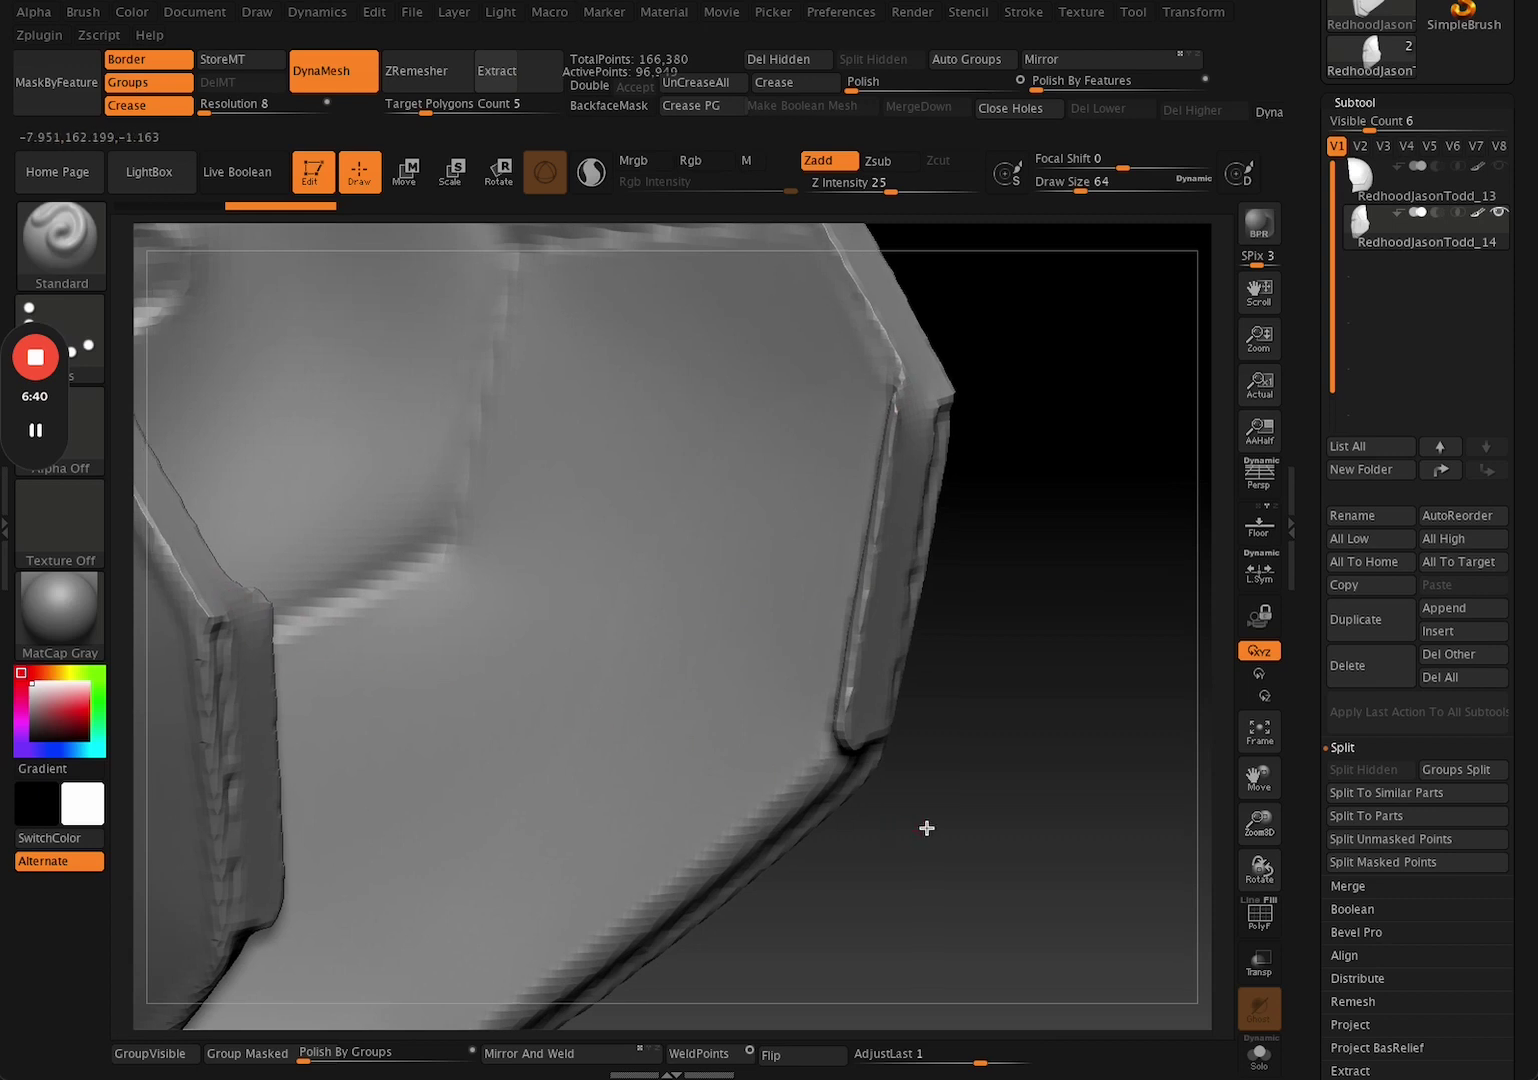
left_click_drag(927, 828, 968, 766)
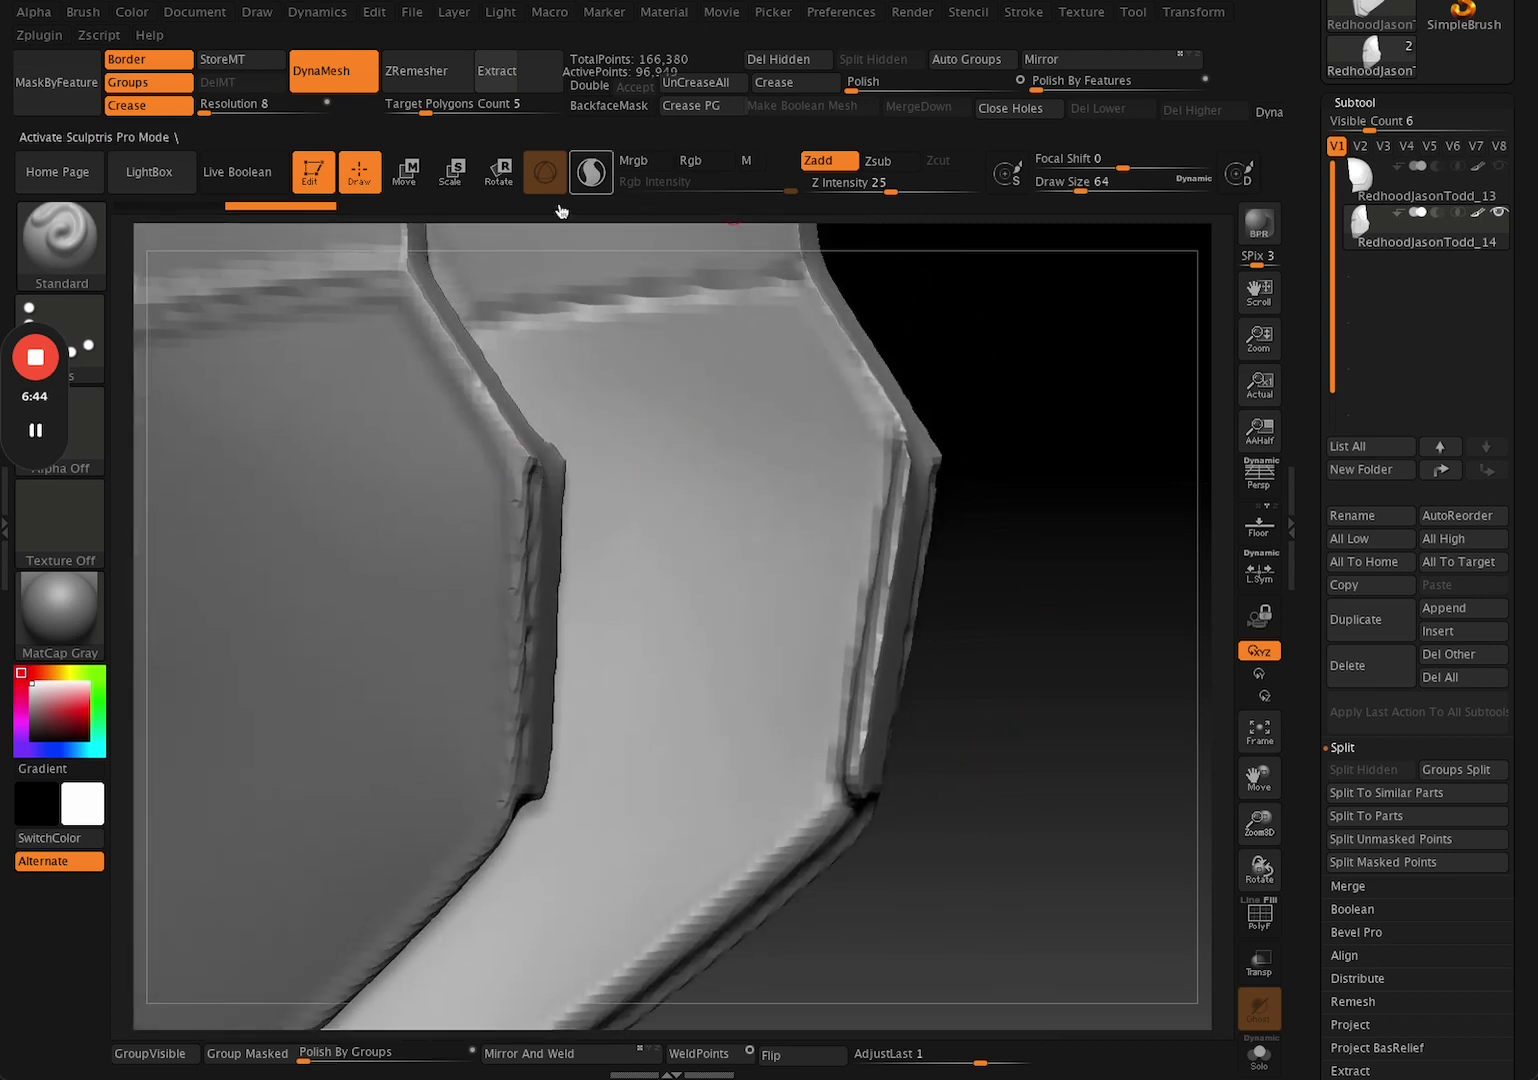
Inspect the corner of the front half's wall where the angled cut changes direction.
left_click_drag(1013, 429, 1006, 453)
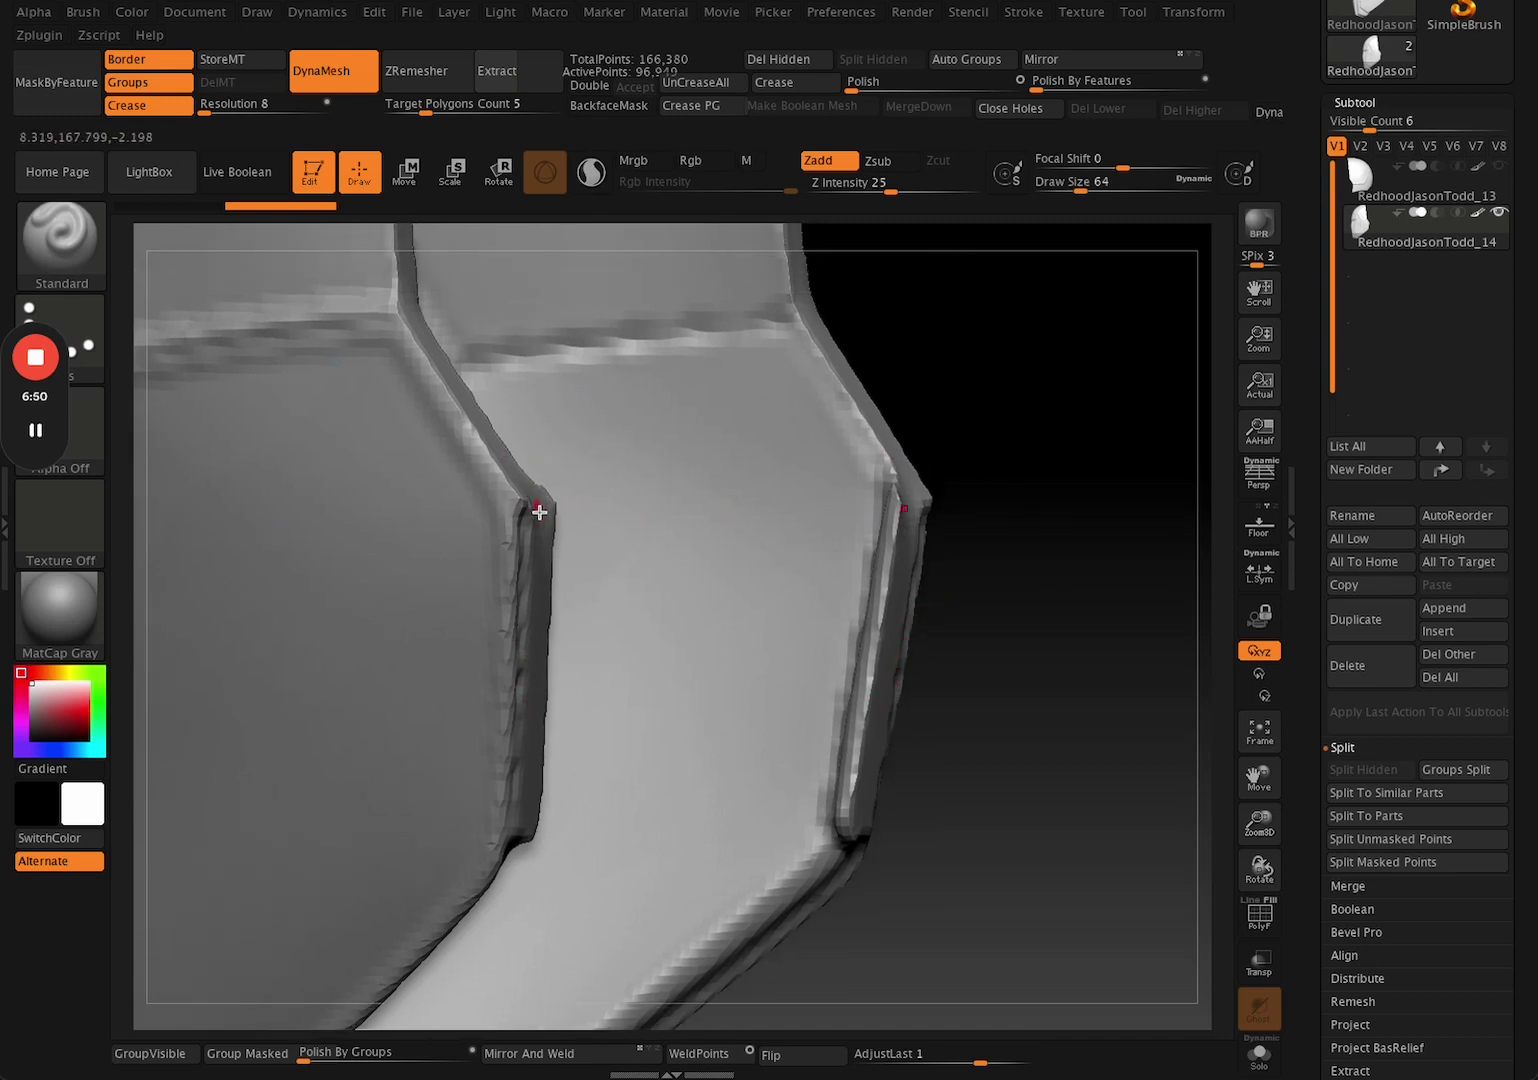
left_click_drag(962, 382, 820, 566, "alt")
right_click_drag(899, 630, 514, 719)
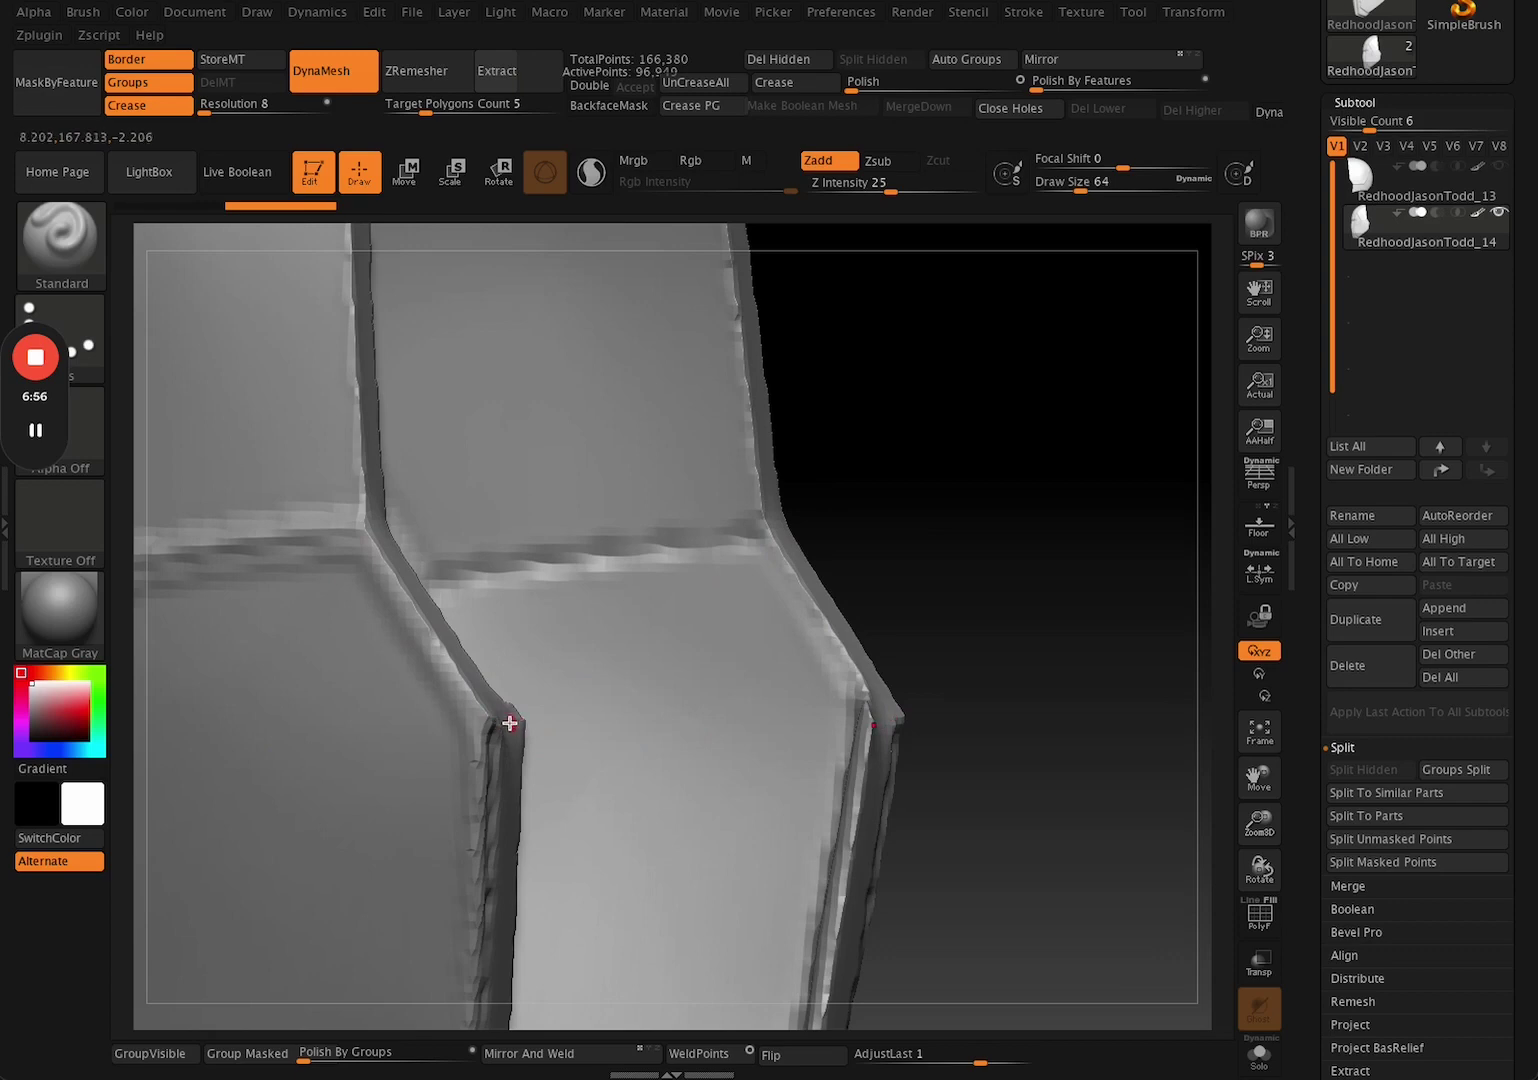
mouse_move(999, 676)
left_mouse_down("alt")
mouse_move(920, 652)
mouse_move(1006, 621)
mouse_move(977, 595)
left_mouse_up("alt")
key("shift+f")
key("shift+f")
right_click_drag(977, 595, 1100, 435)
Show only the rear half, RedhoodJasonTodd_13, and remesh it with DynaMesh to close its angled cut edge.
left_click(1102, 433, "alt")
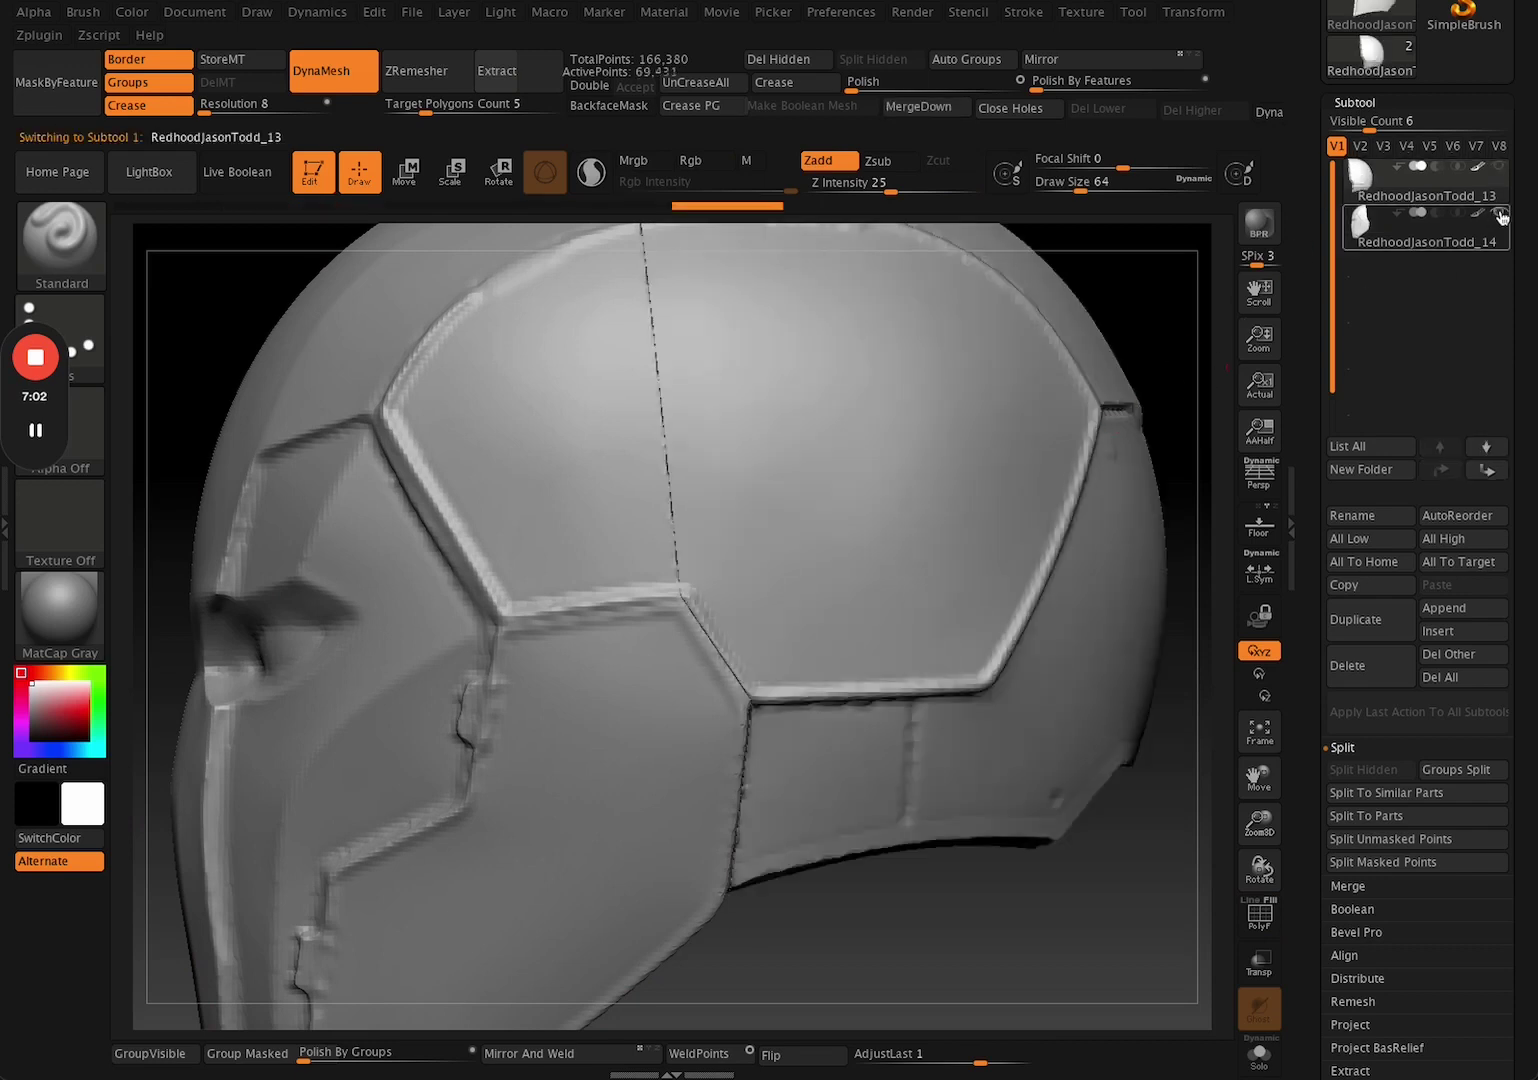
left_click(1500, 215)
right_click_drag(549, 827, 457, 916)
key("ctrl+d")
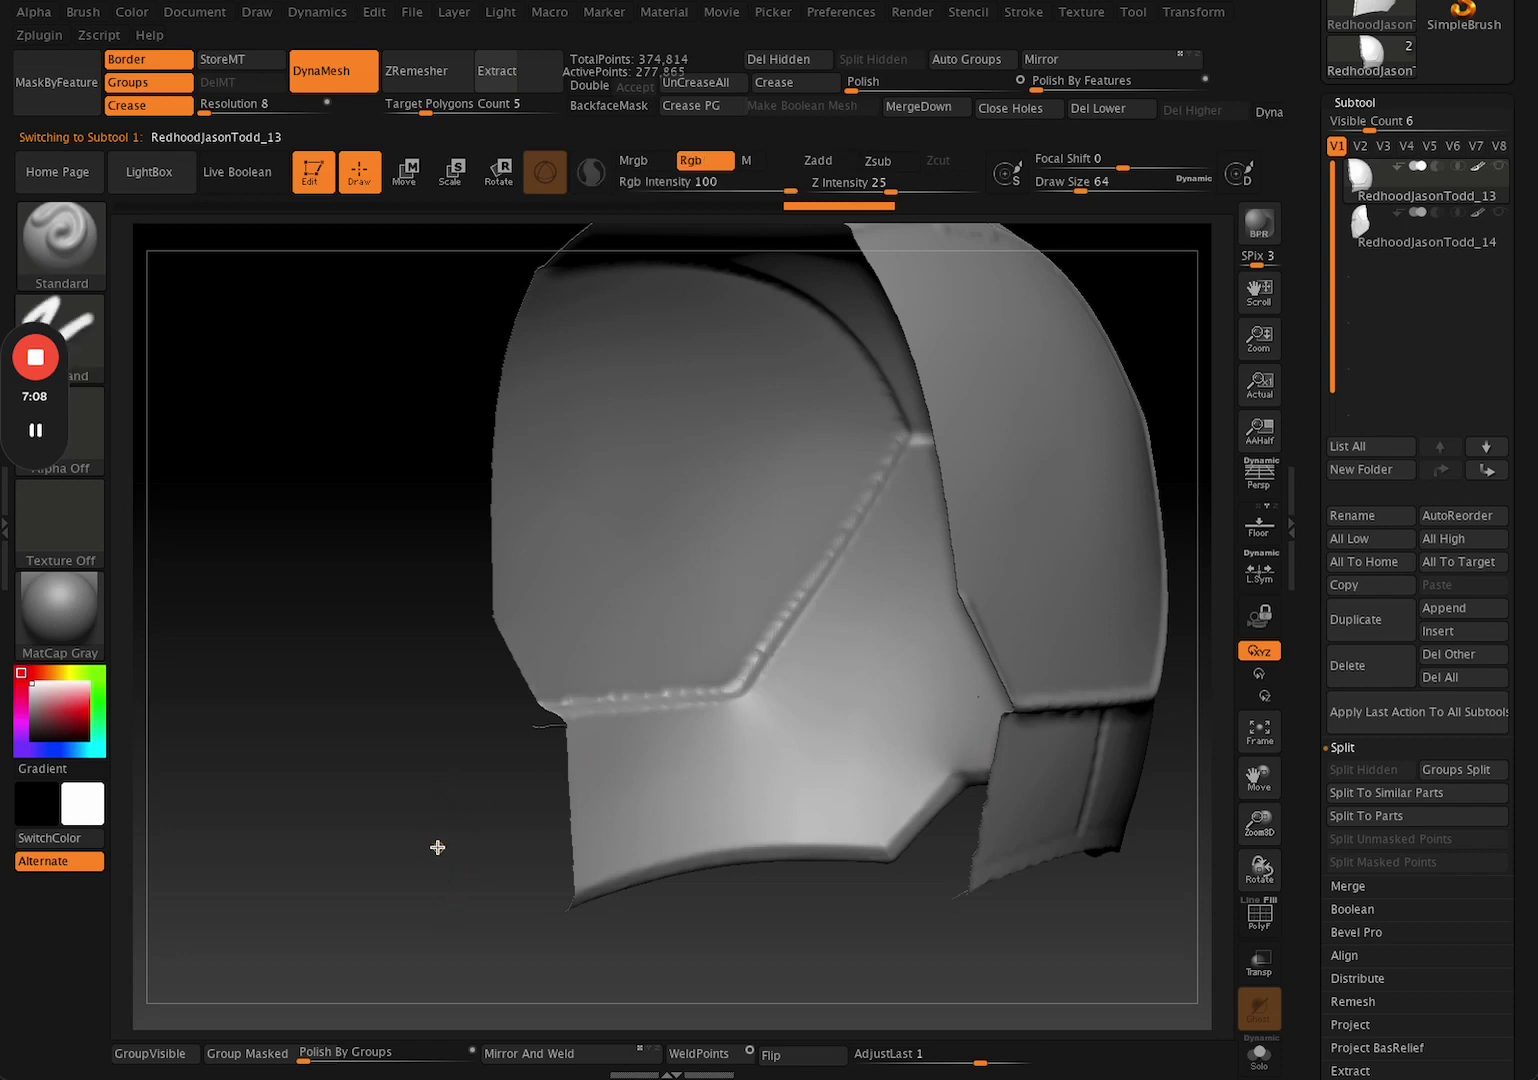
left_click_drag(466, 771, 414, 791, "ctrl")
Inspect the rear half's cut faces from inside and outside, and compare the front and rear halves separately.
right_click_drag(445, 603, 544, 592)
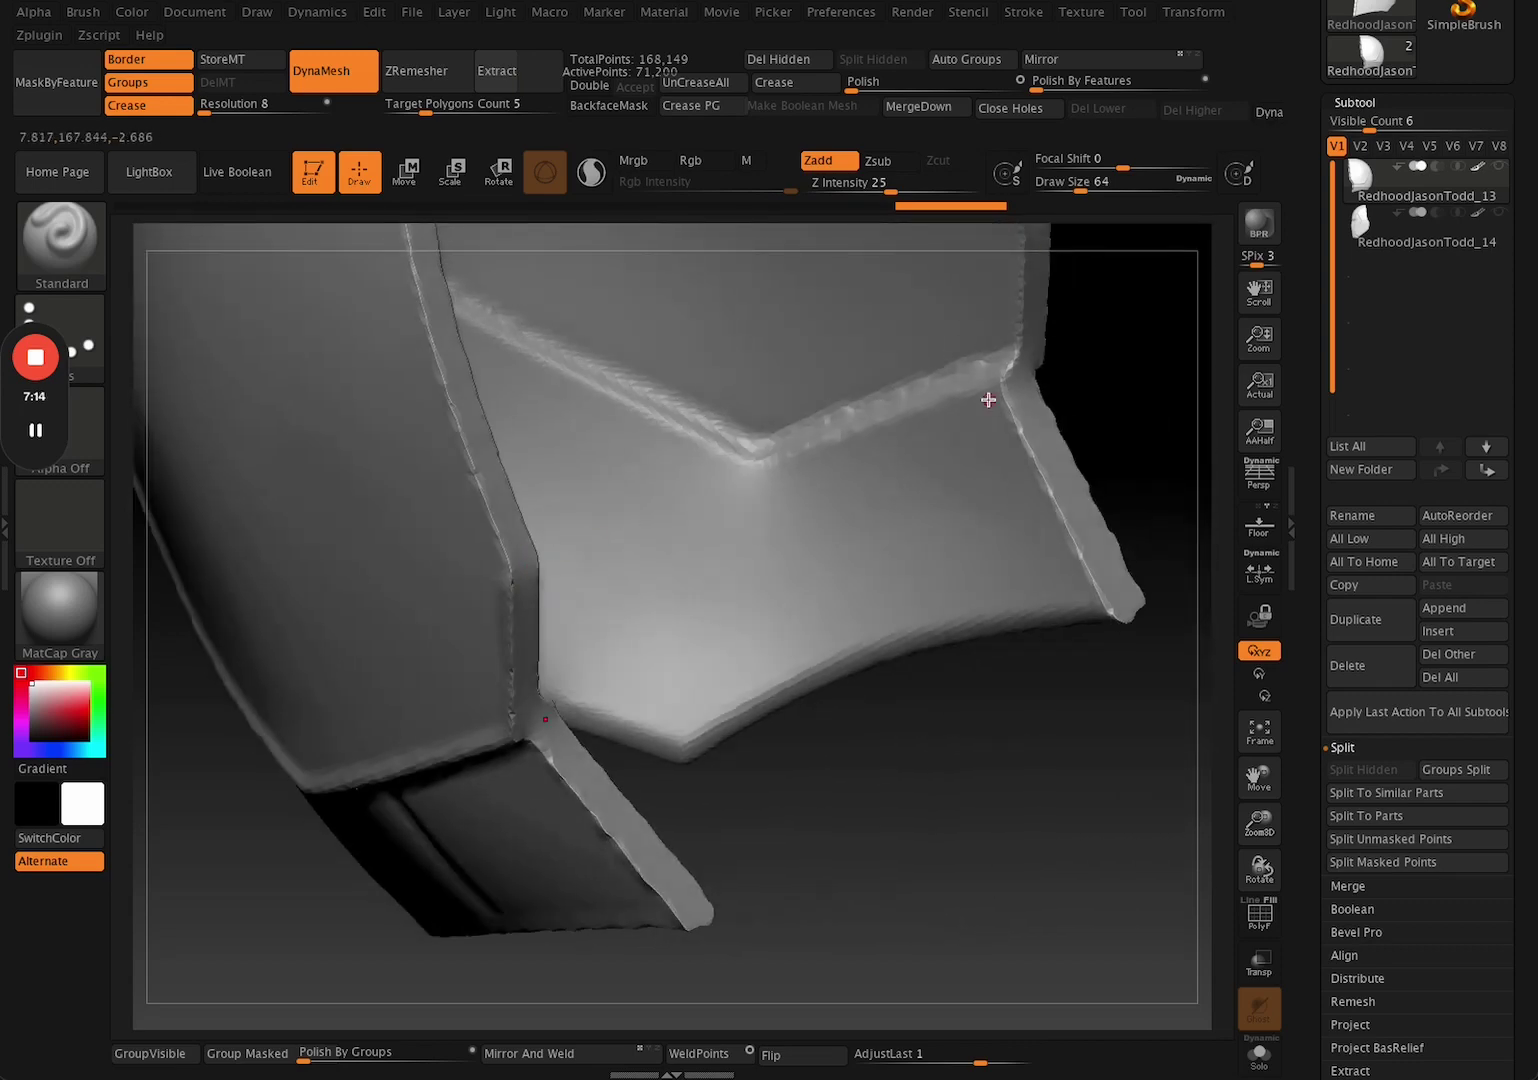
right_click_drag(988, 400, 468, 665)
right_click_drag(446, 833, 452, 907)
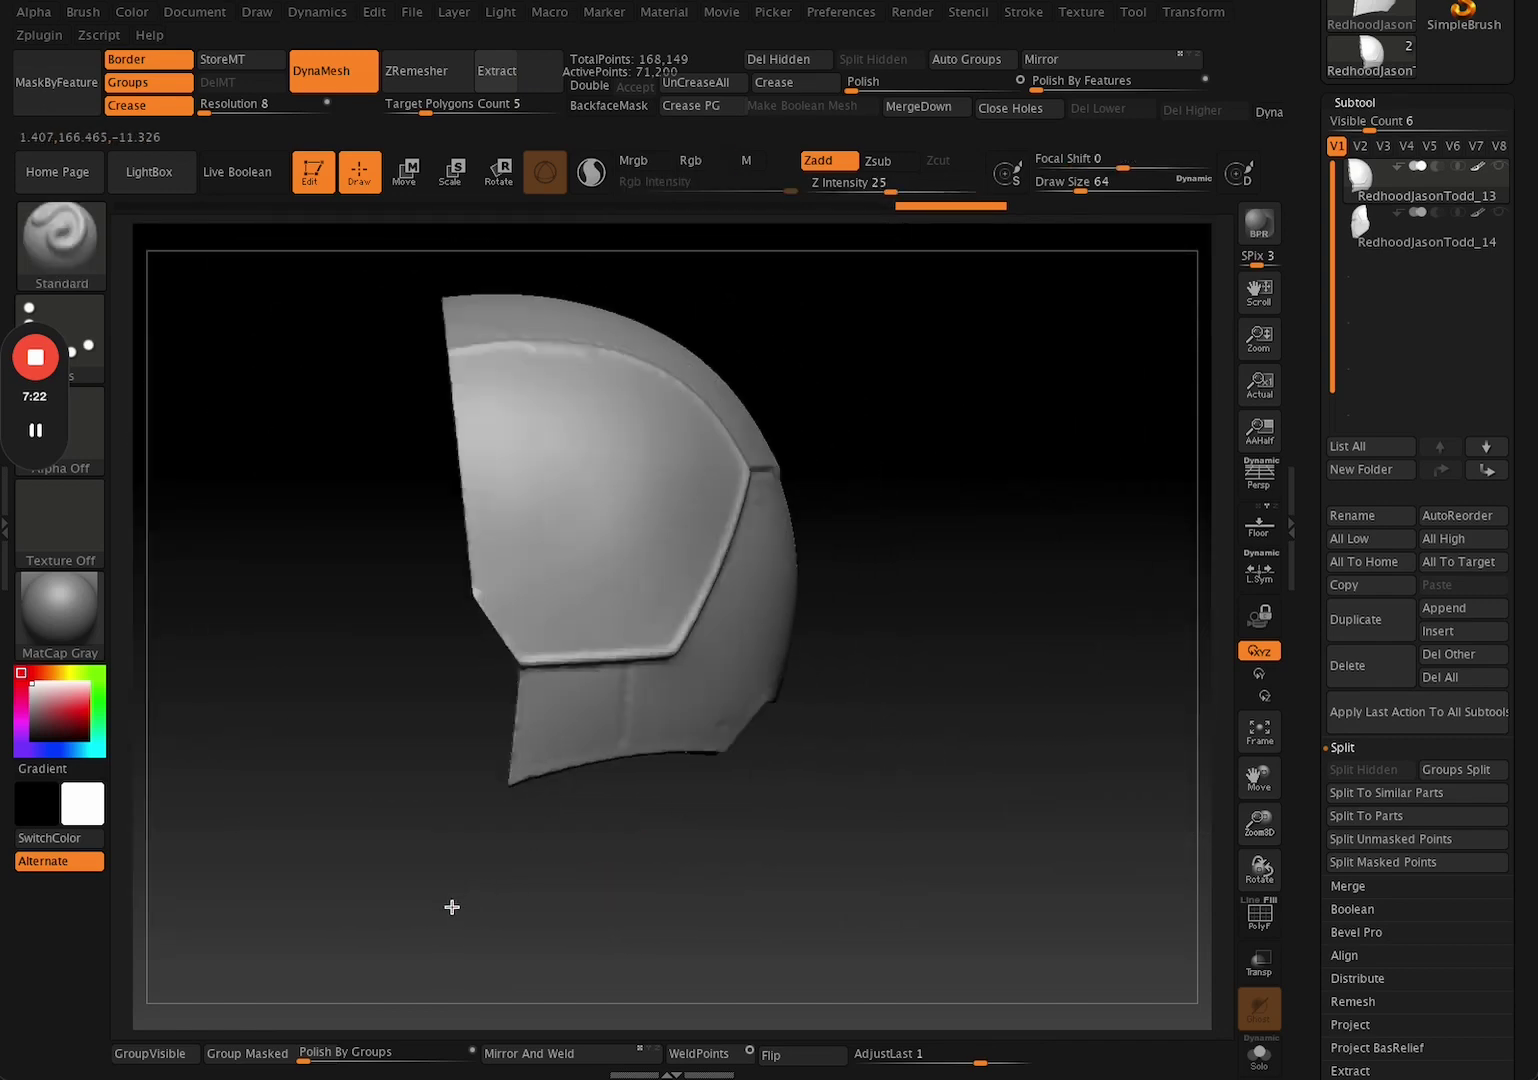
left_click(1385, 230)
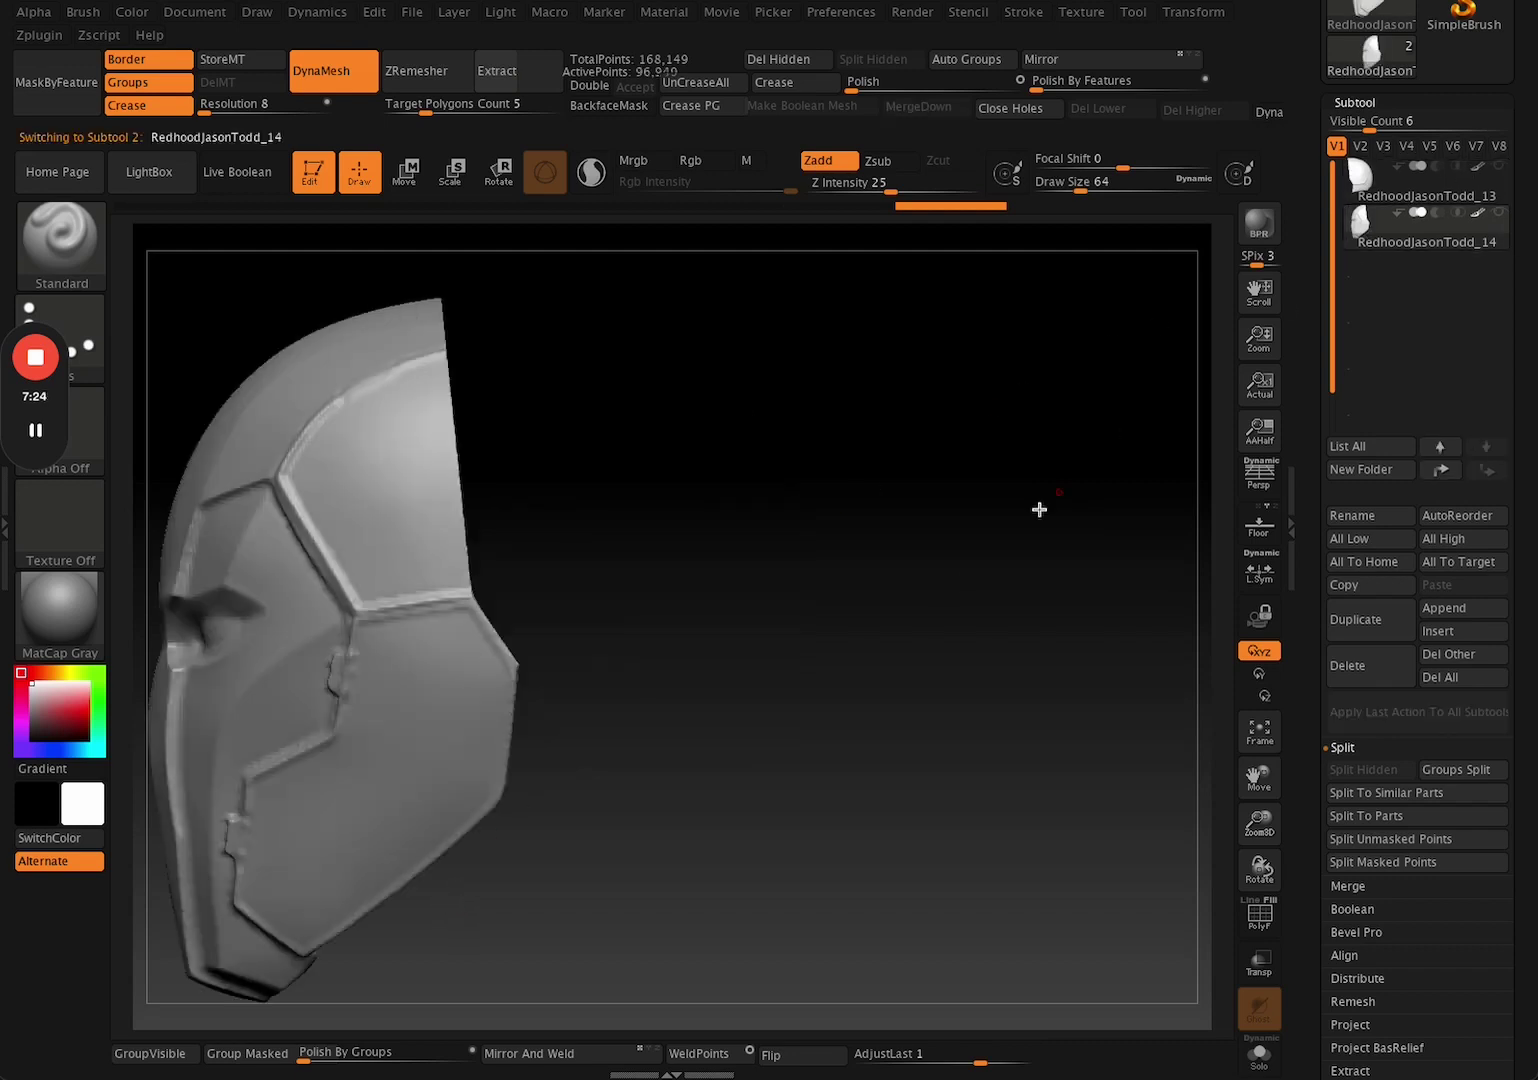
left_click_drag(767, 808, 842, 756, "alt")
left_click(1378, 188)
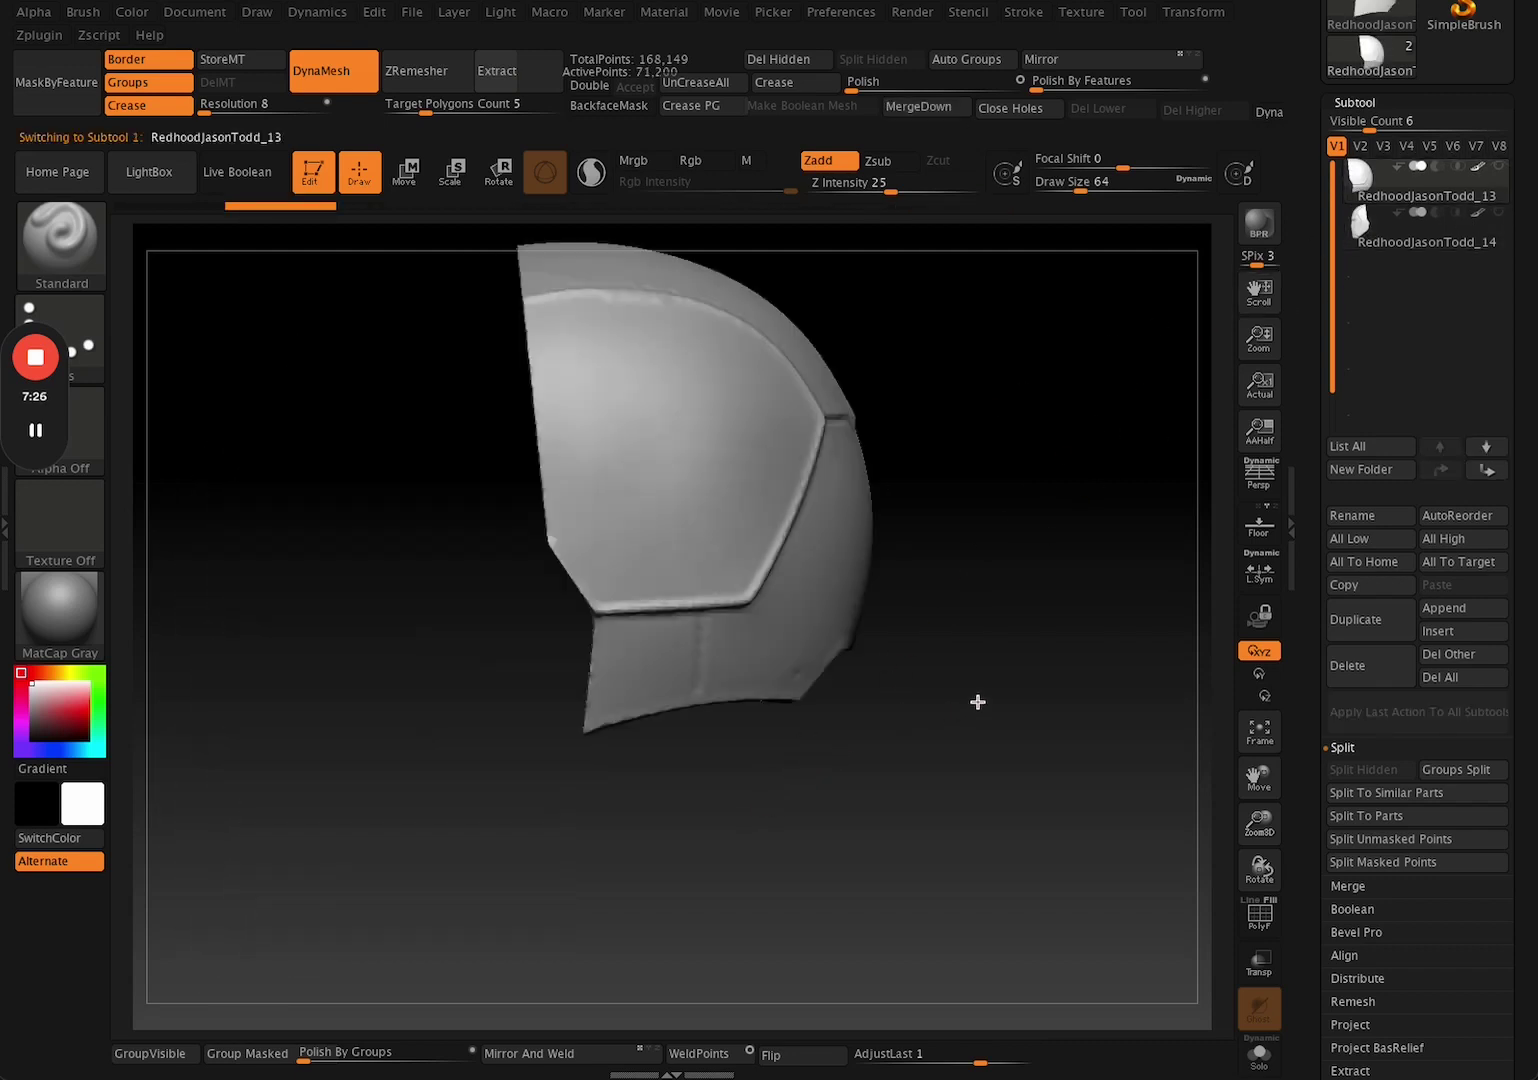
Undo the remesh and the split on RedhoodJasonTodd_13, and delete the front-half subtool RedhoodJasonTodd_14.
key("ctrl+z")
key("ctrl+z")
key("ctrl+z")
key("ctrl+z")
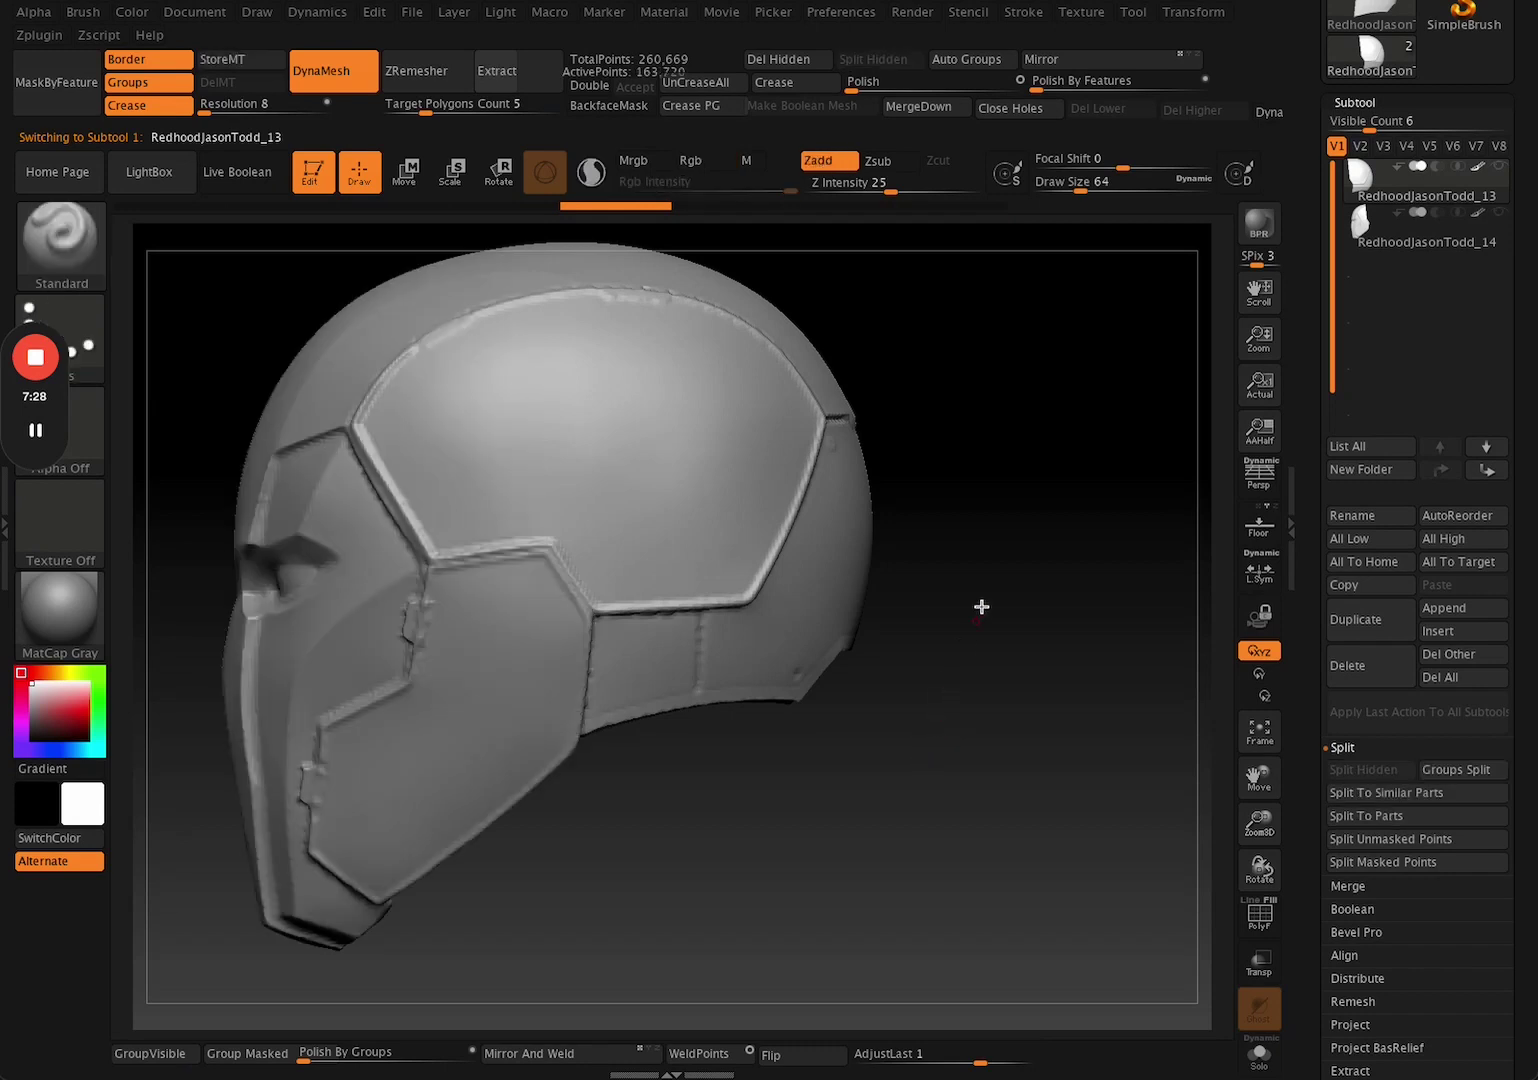
key("Down")
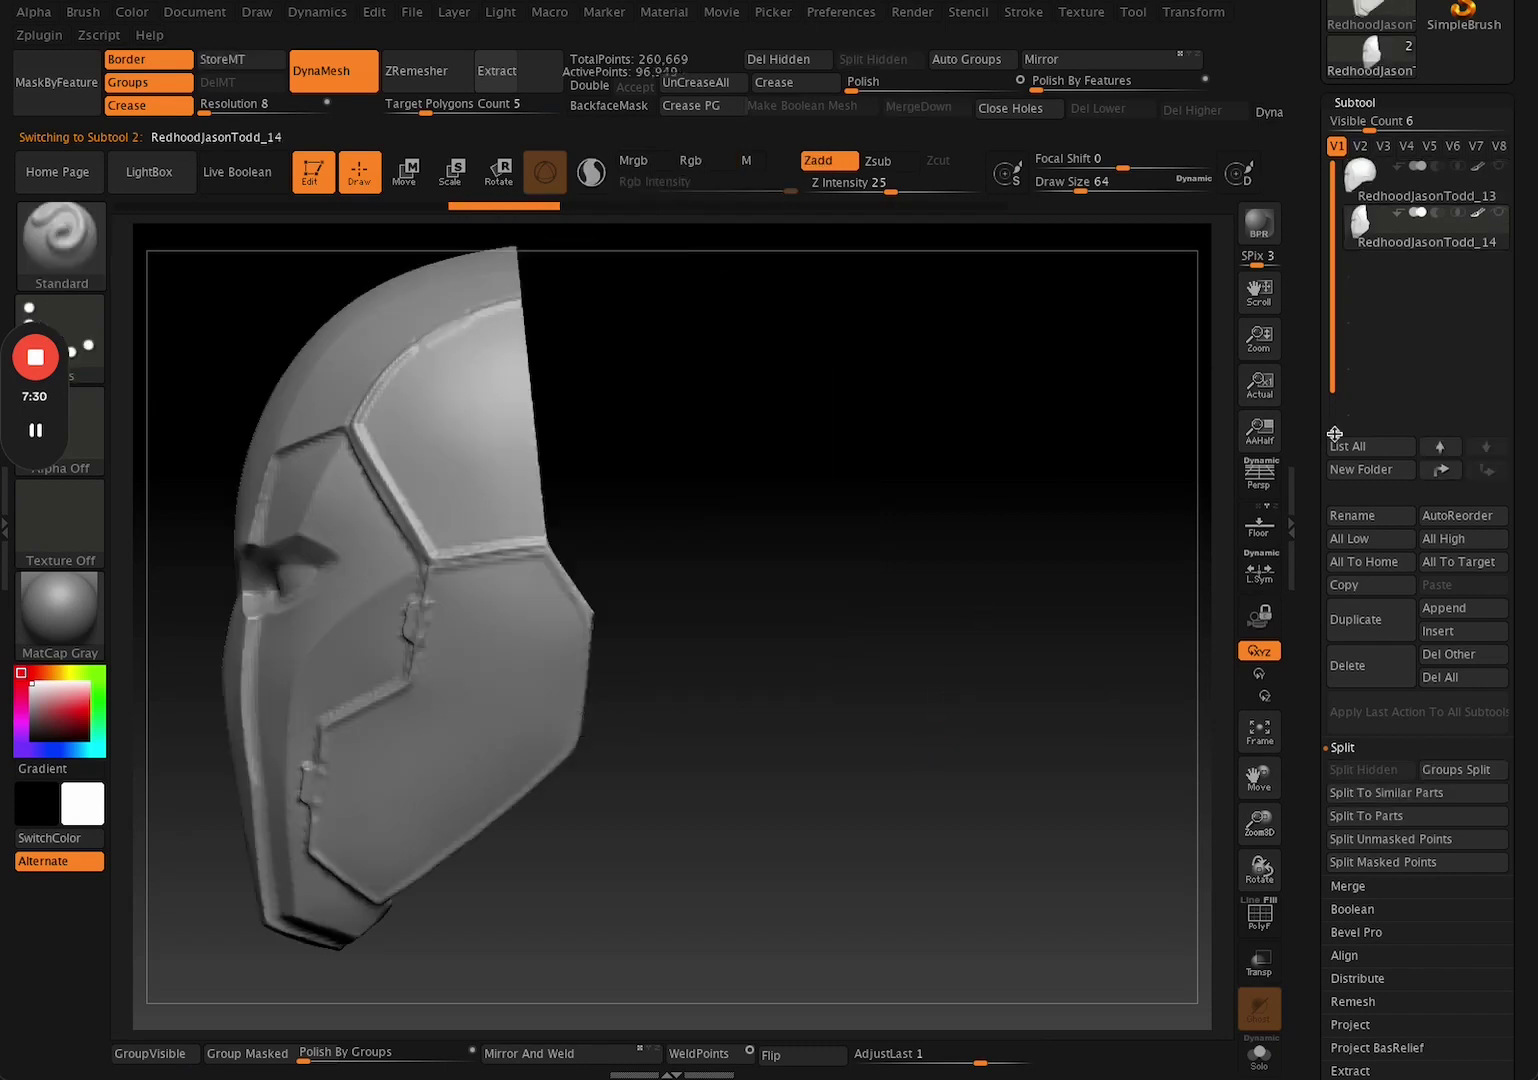
left_click(1366, 665)
left_click(1167, 707)
mouse_move(920, 735)
left_mouse_down()
mouse_move(1016, 738)
mouse_move(983, 766)
left_mouse_up()
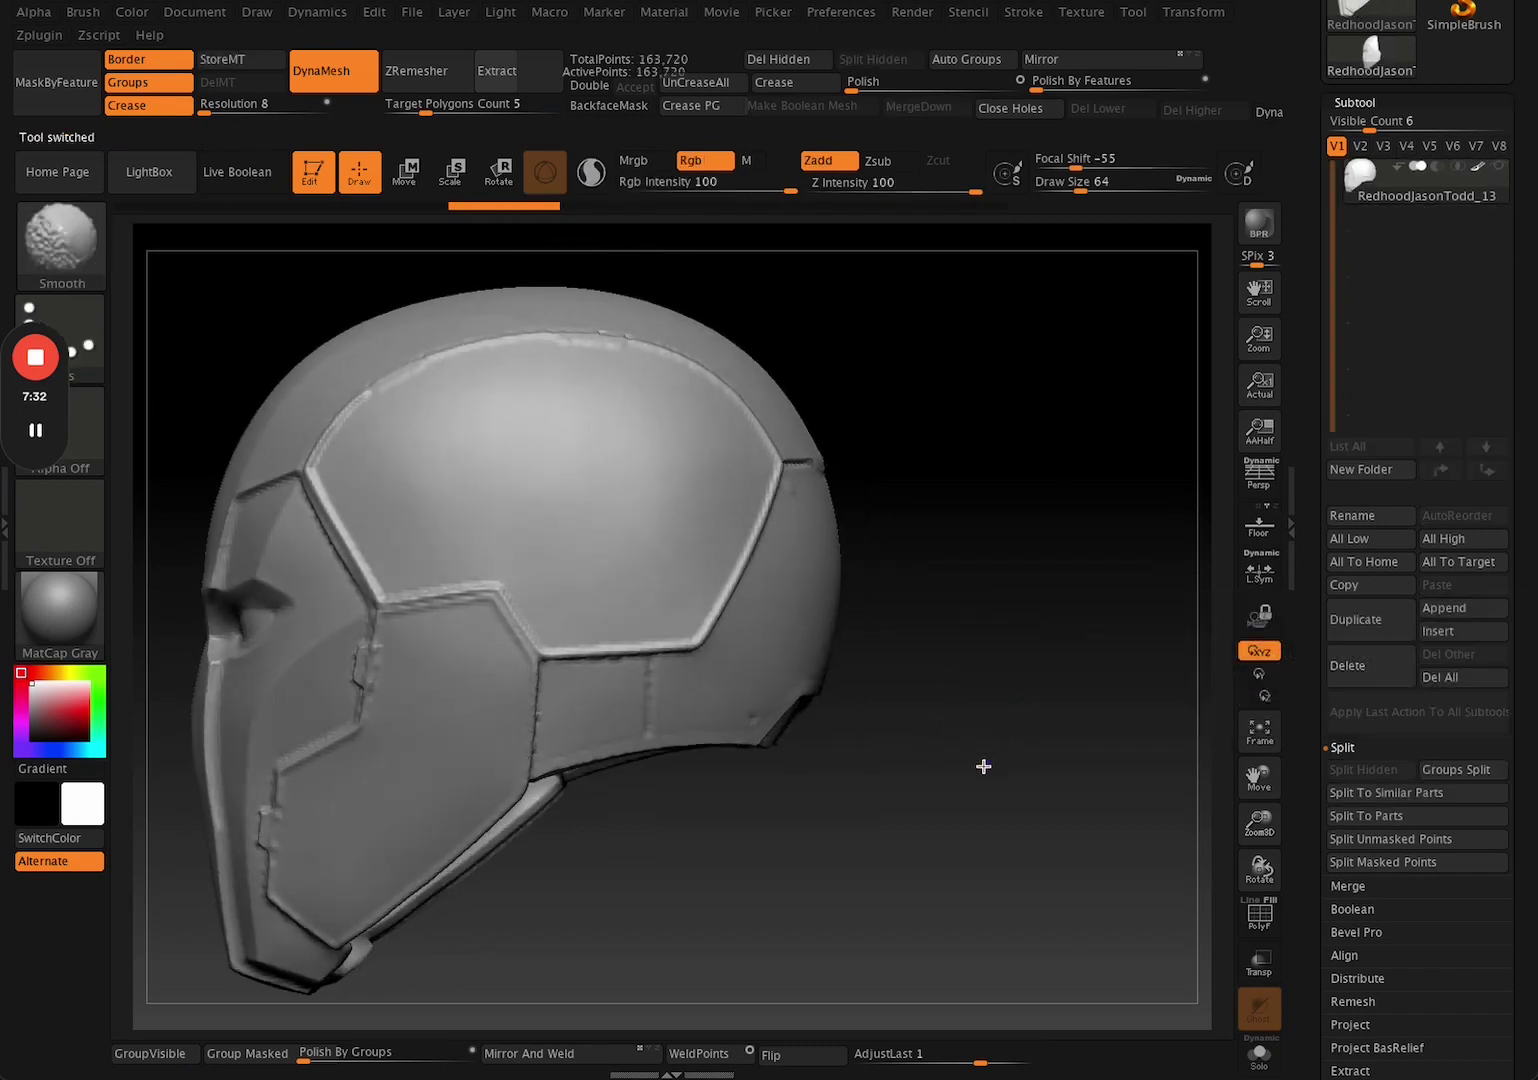
Undo the remaining angled slice on the helmet and check its polygroups with the polyframe display.
key("shift+f")
key("ctrl+z")
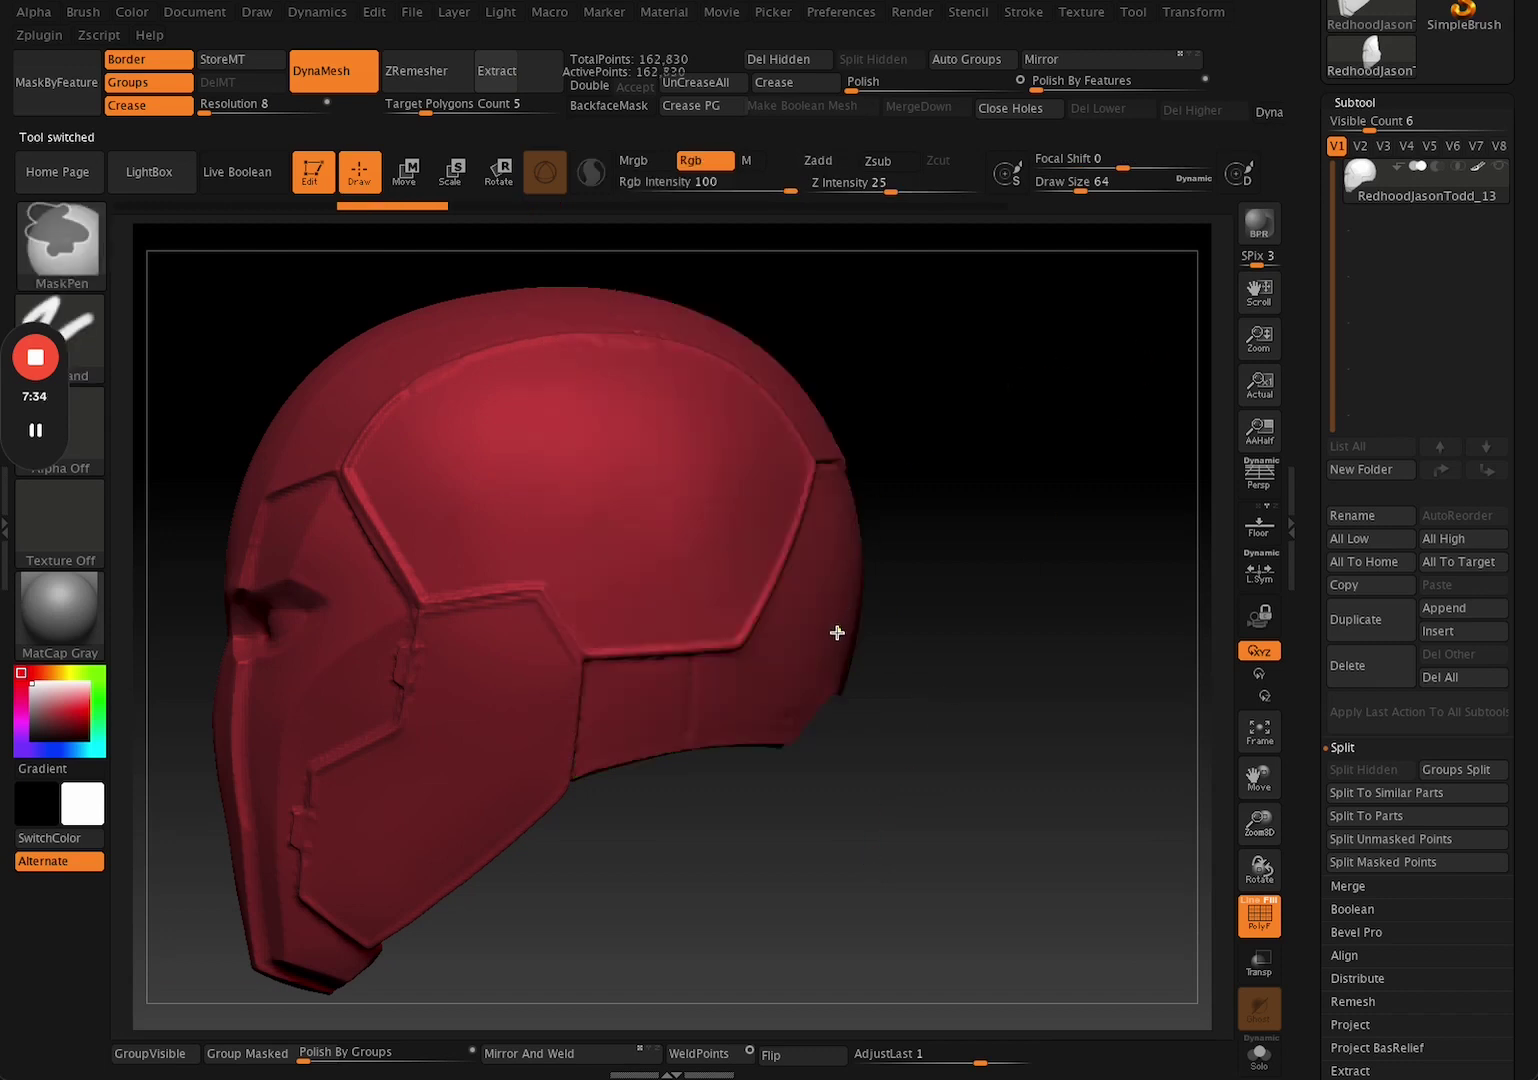
key("shift+f")
left_click_drag(791, 923, 822, 899, "alt")
key("shift+f")
key("shift+f")
mouse_move(920, 745)
left_mouse_down()
mouse_move(910, 734)
mouse_move(900, 760)
left_mouse_up()
Slice the helmet with SliceCurve along a straight, slightly slanted line from crown to below the lower edge, and display the polygroups.
key("ctrl+shift")
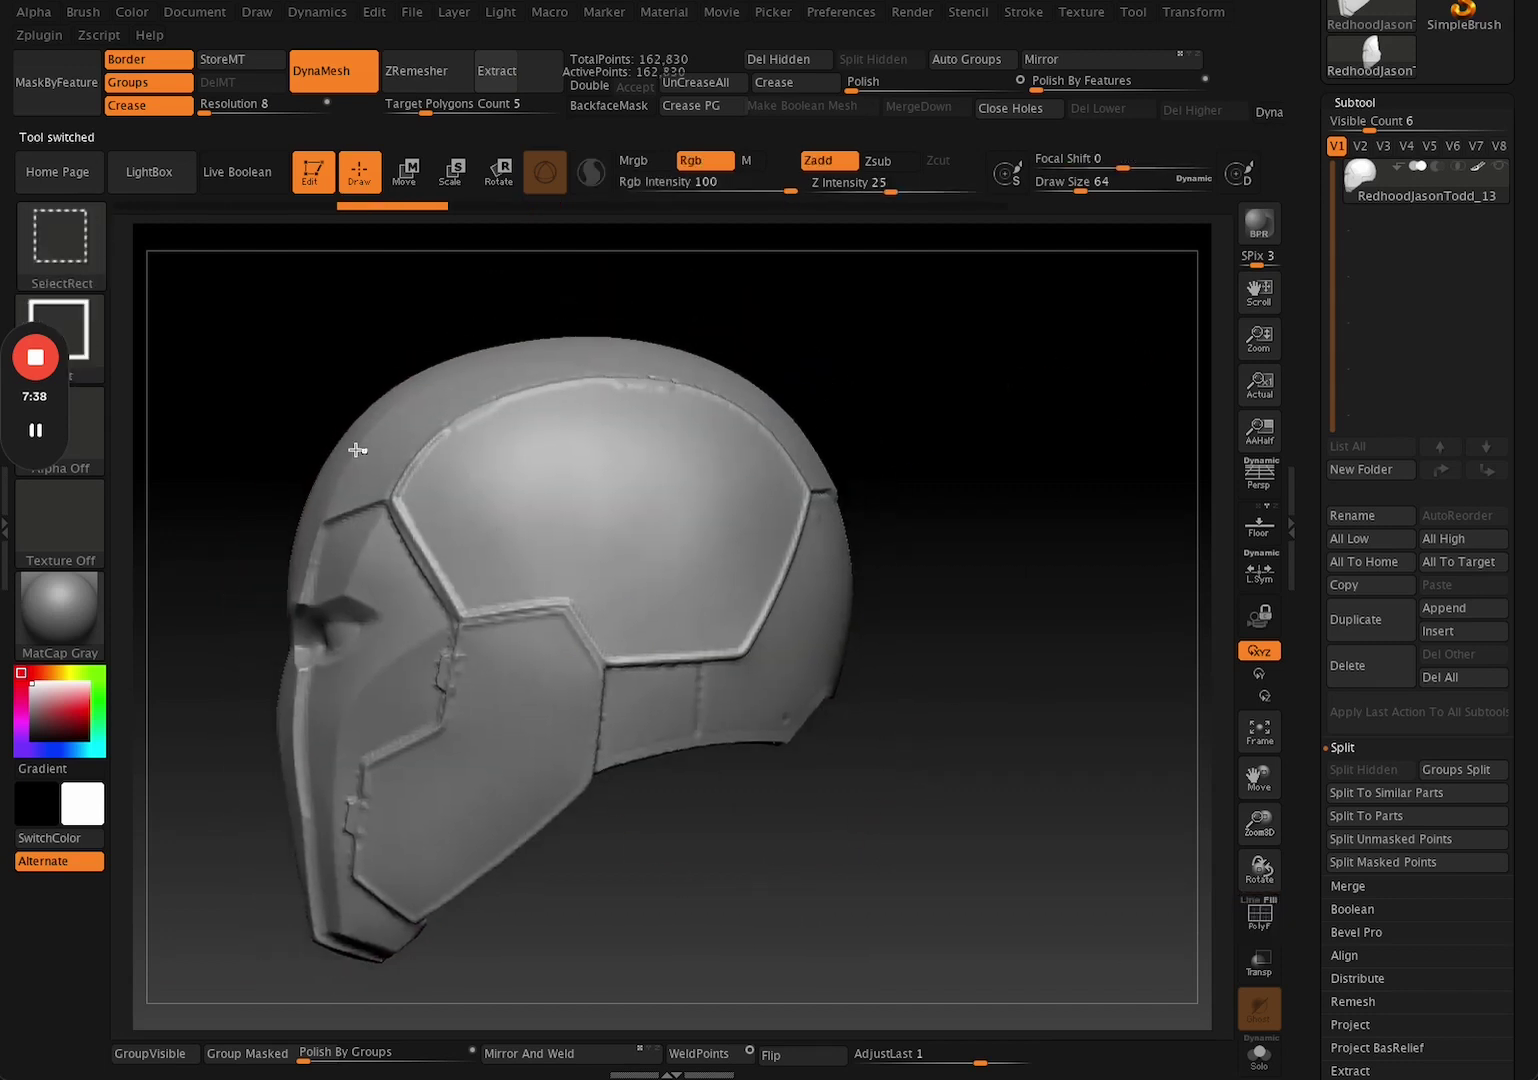
left_click(86, 273)
left_click(326, 352)
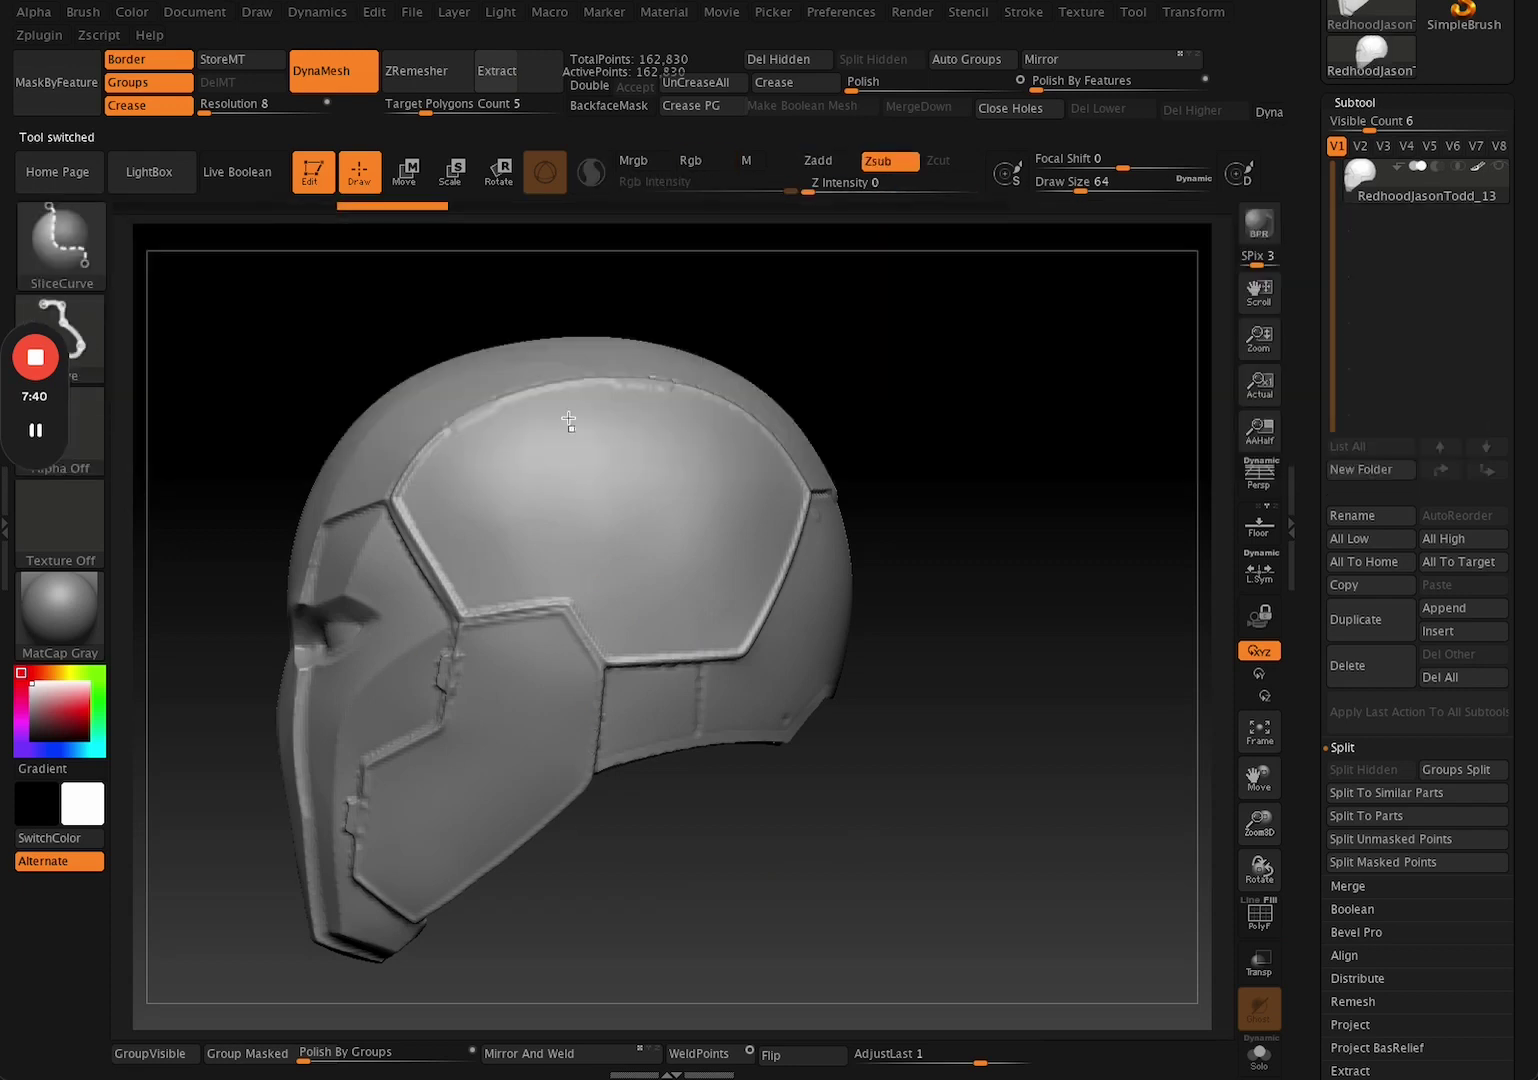
mouse_move(530, 288)
left_mouse_down("ctrl+shift")
mouse_move(597, 892)
mouse_move(683, 899)
left_mouse_up("ctrl+shift")
key("shift+f")
key("shift+f")
key("shift+f")
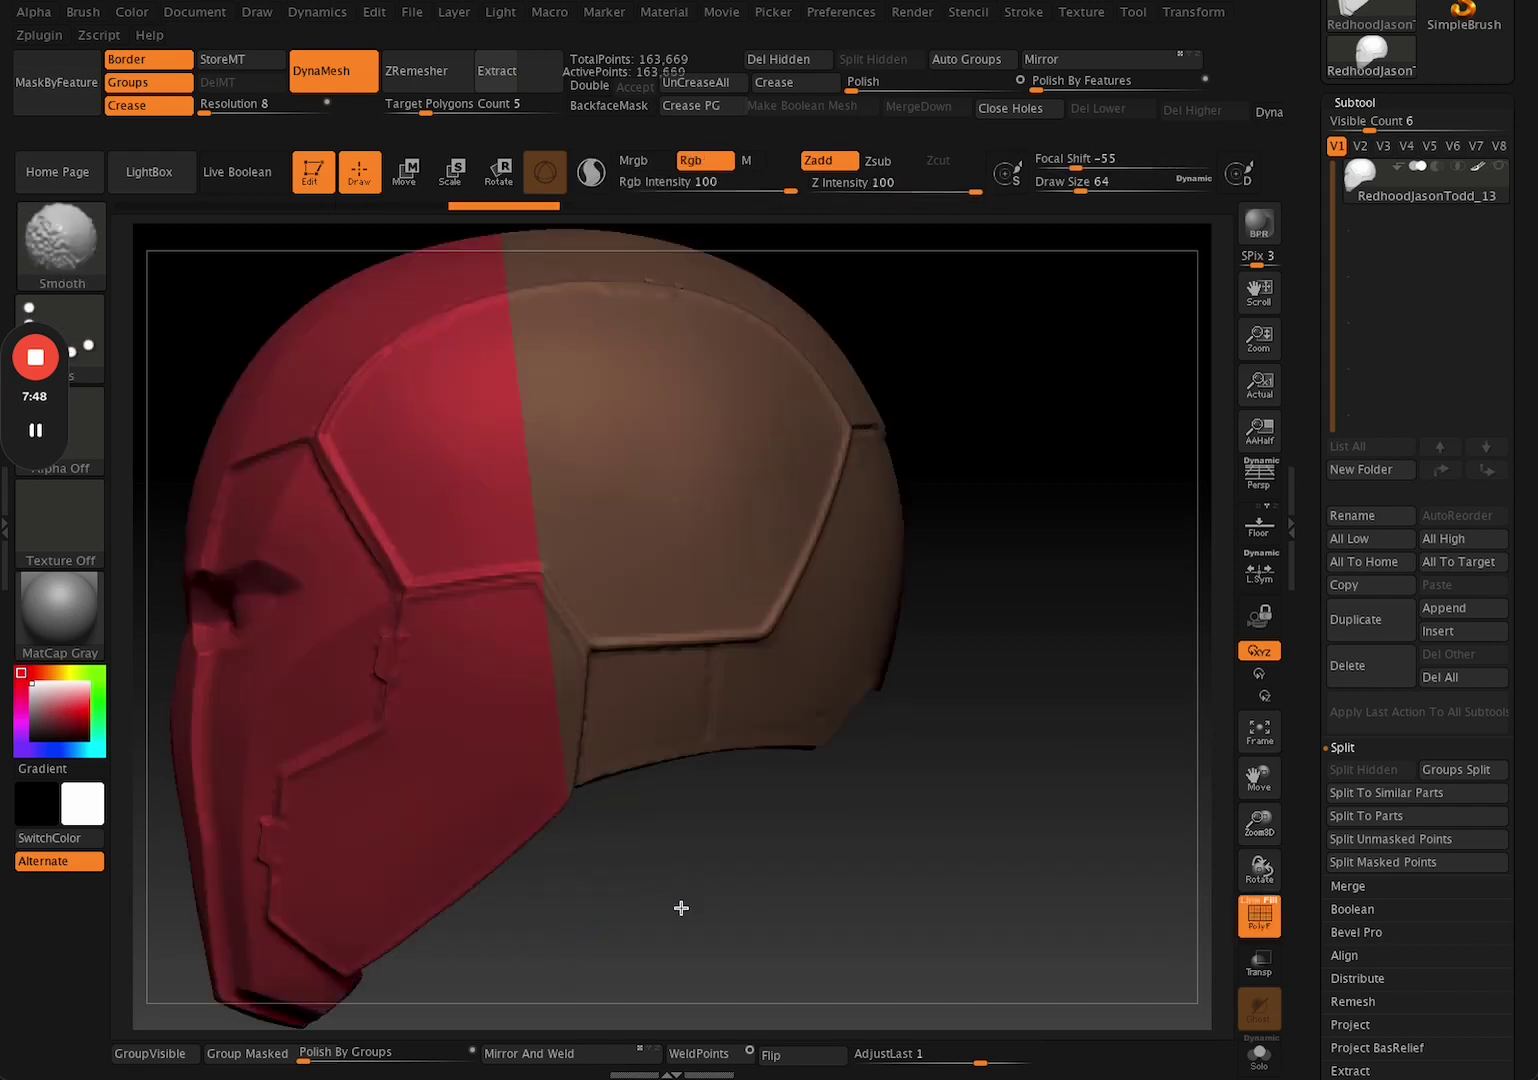
Switch the selection brush to SelectRect, isolate the polygroup behind the straight slice, and show the whole helmet again.
left_click(60, 237, "ctrl+shift")
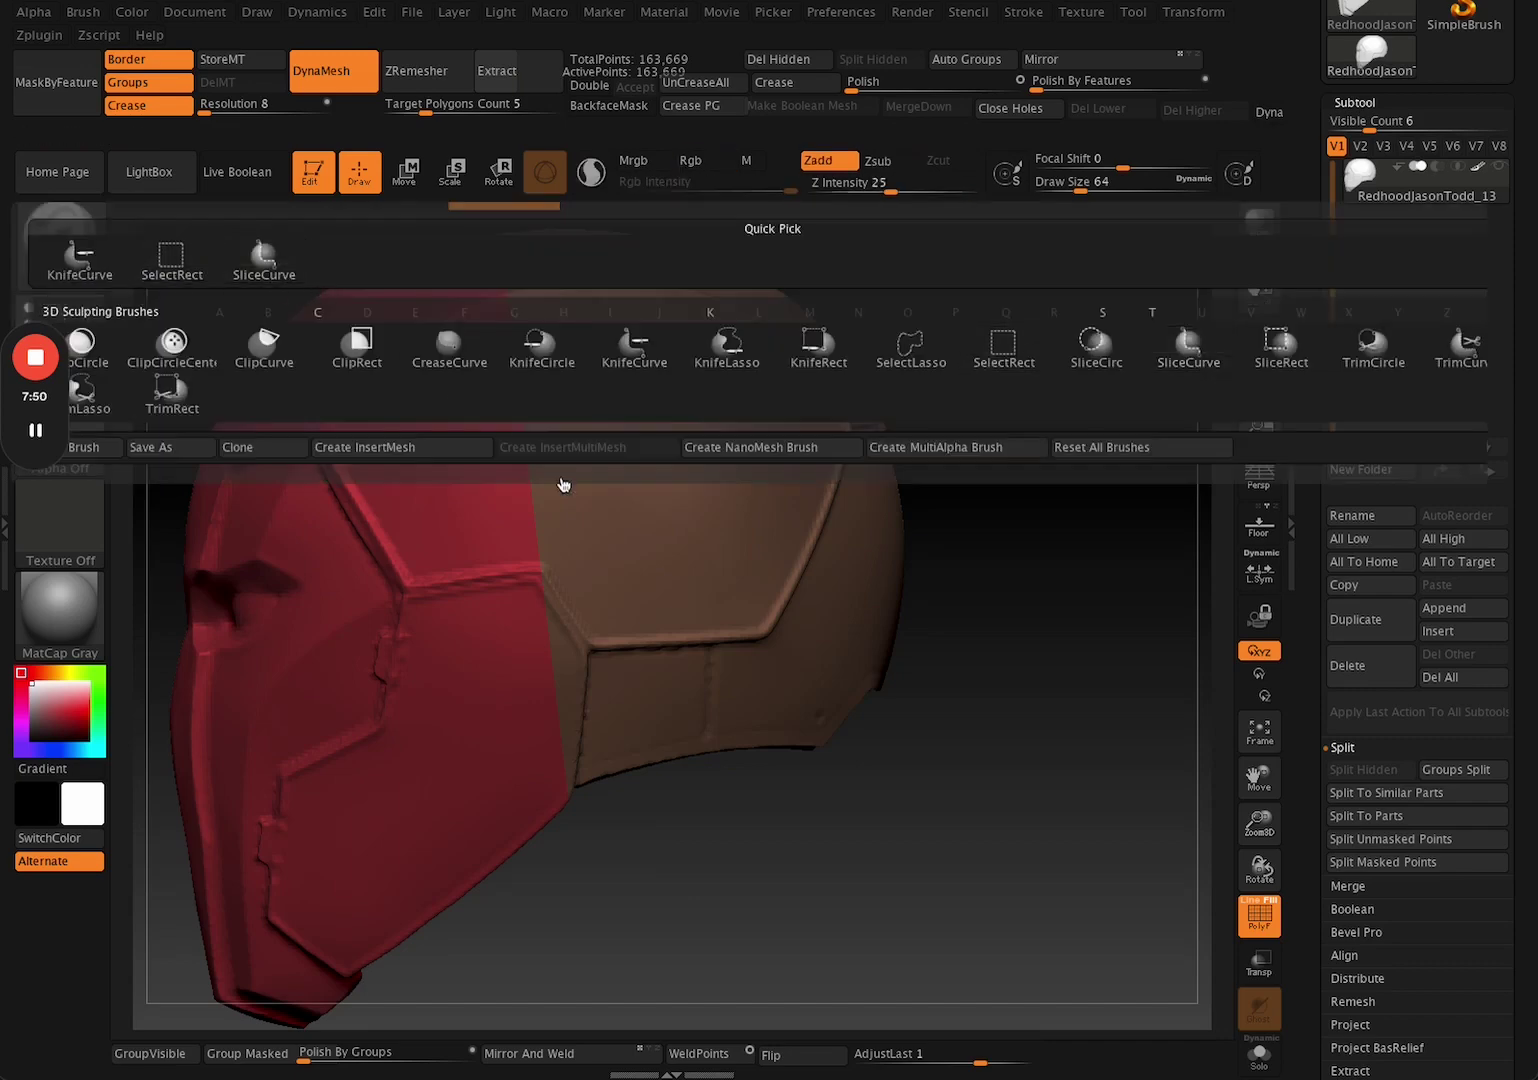
left_click(687, 563, "ctrl+shift")
mouse_move(925, 706)
left_mouse_down()
mouse_move(1003, 703)
mouse_move(927, 711)
left_mouse_up()
key("shift+f")
left_click(803, 826, "ctrl+shift")
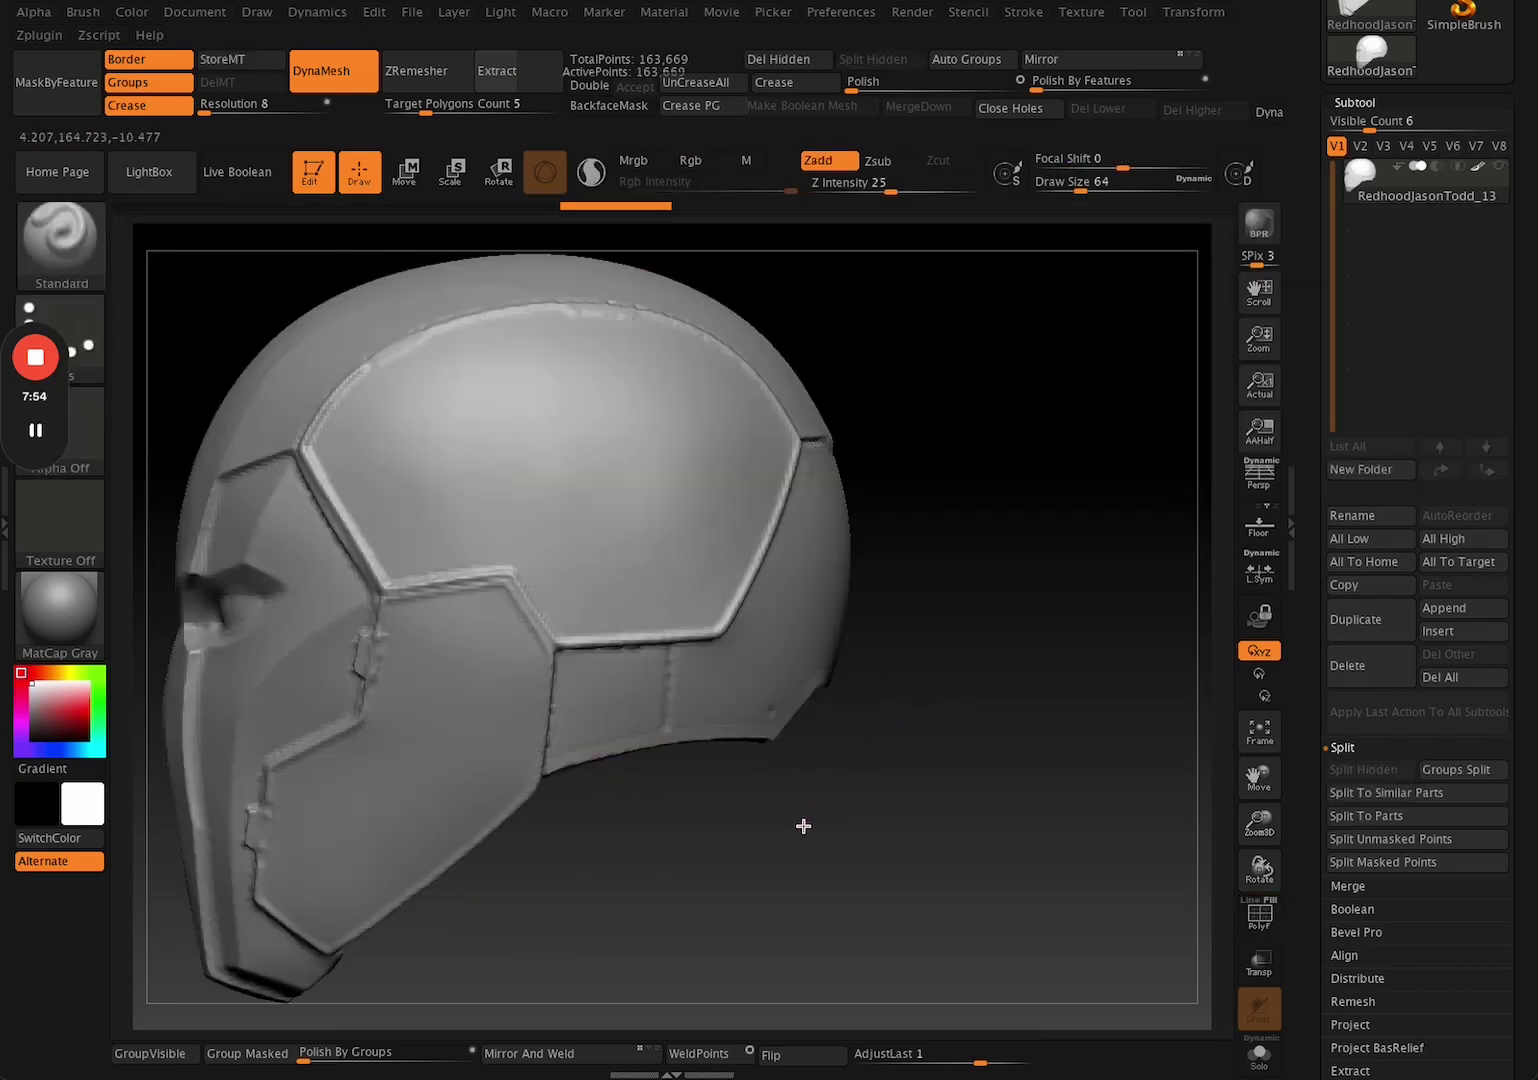
left_click_drag(803, 826, 831, 759)
key("shift+f")
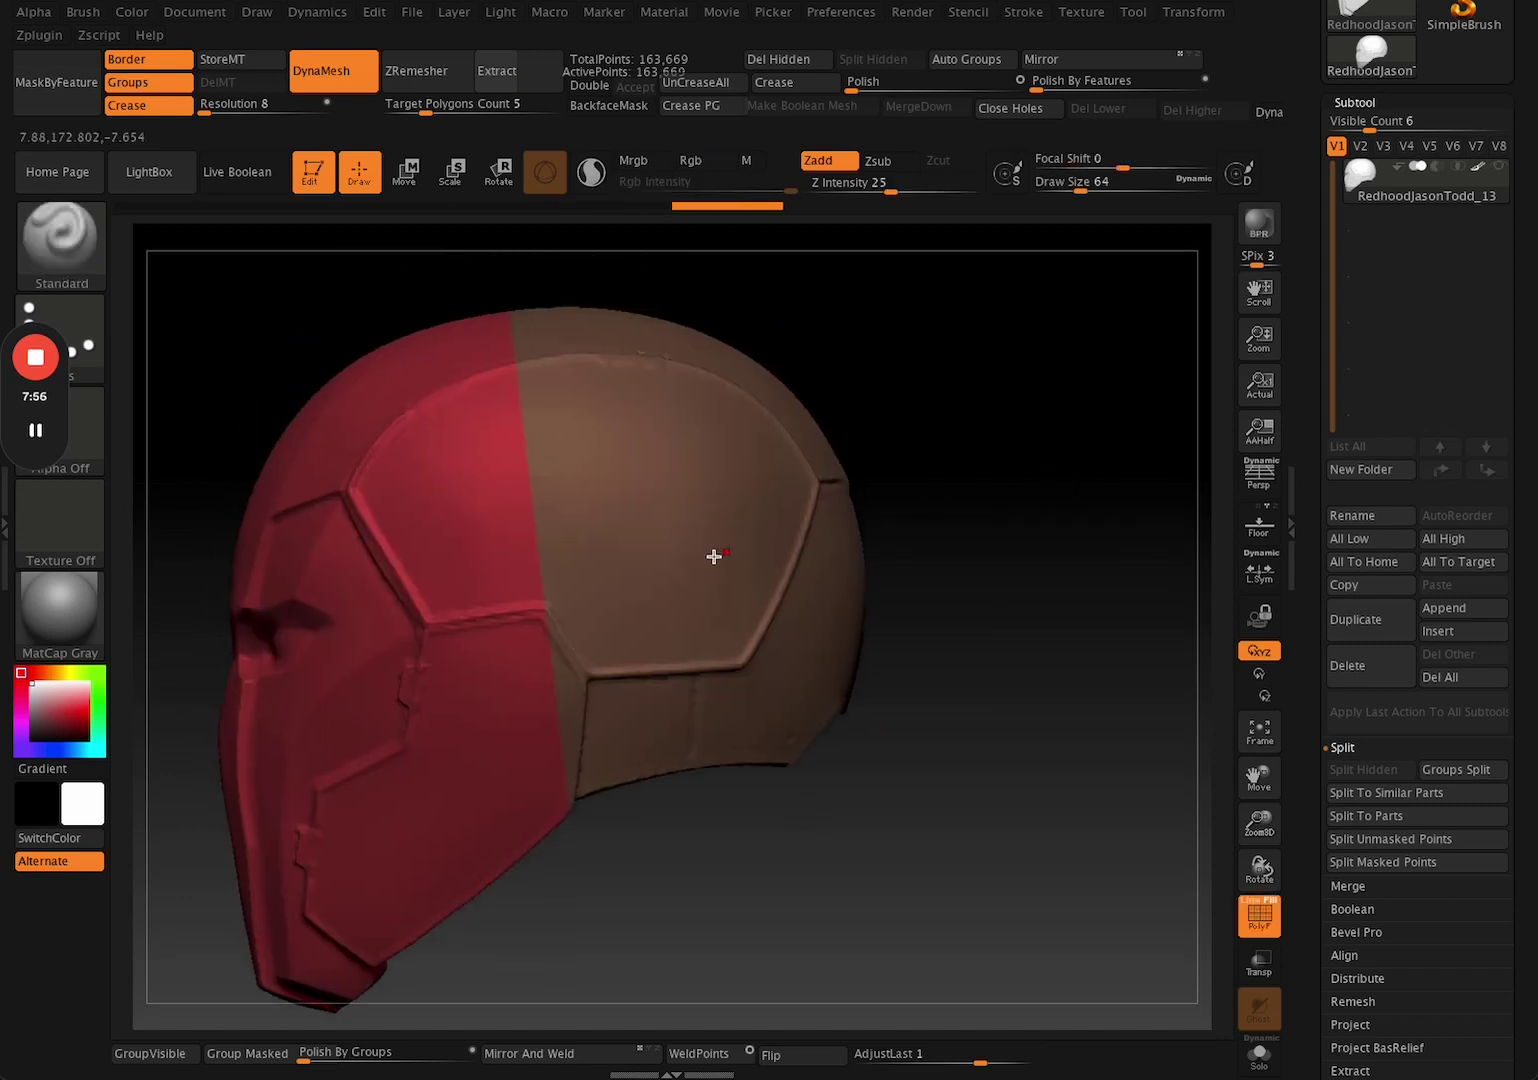
left_click(714, 556, "ctrl+shift")
left_click(952, 632, "ctrl+shift")
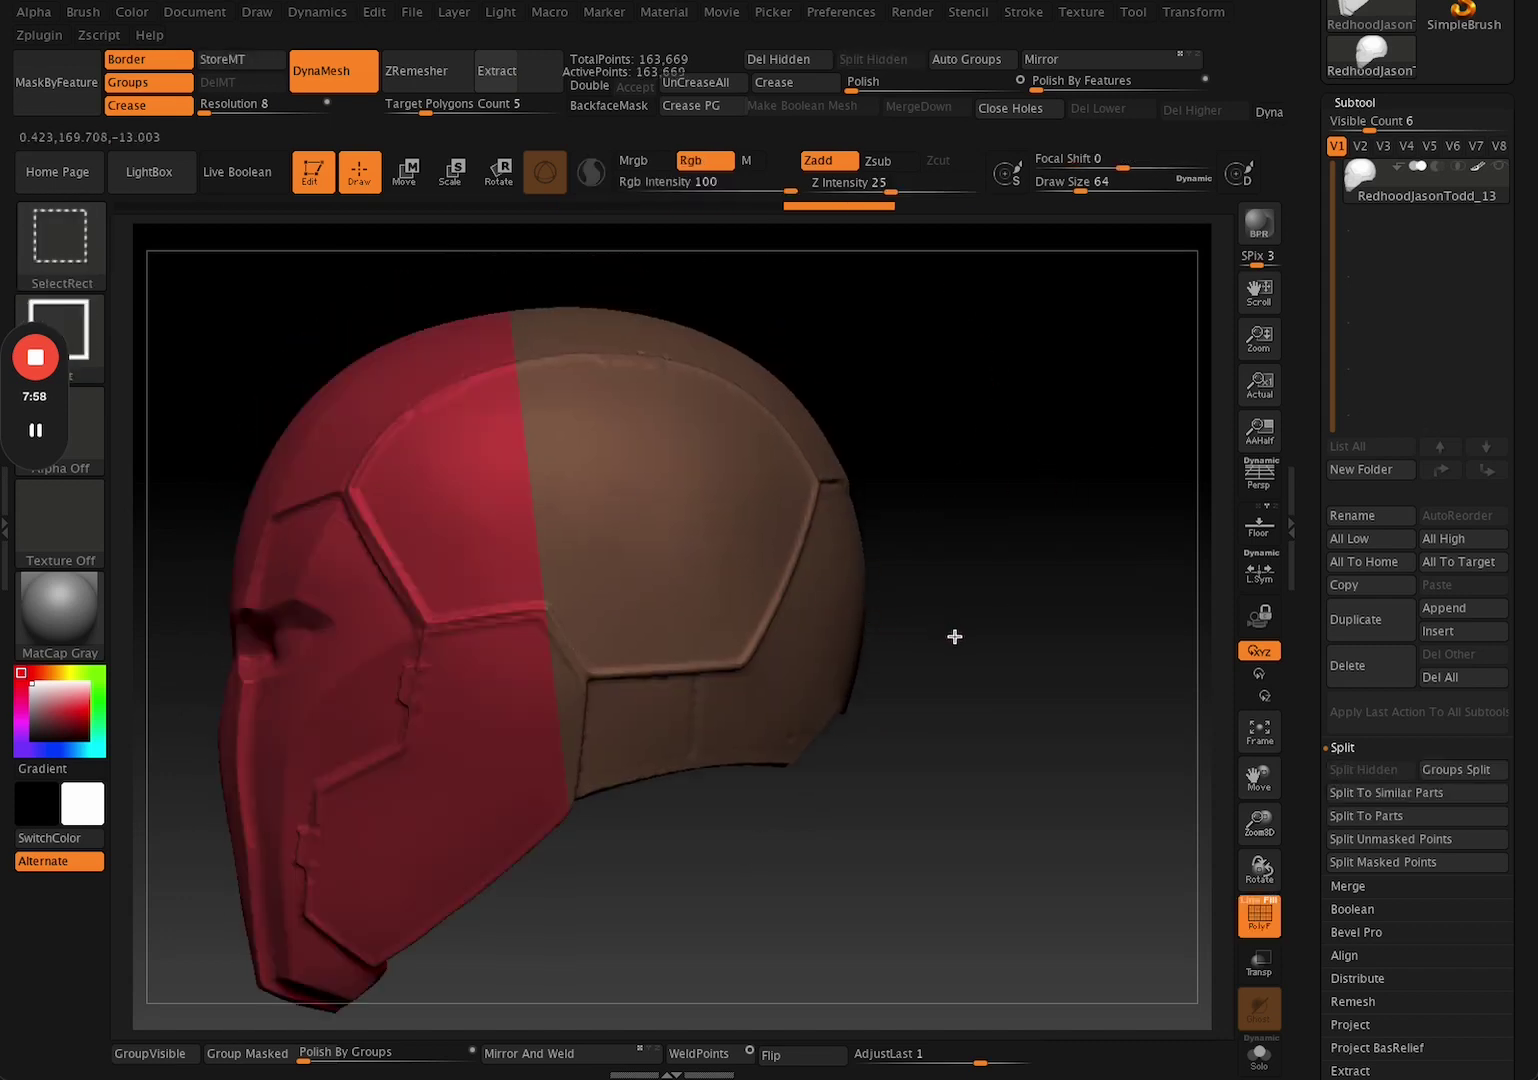
Enable the Groups option in the helmet's DynaMesh settings.
left_click_drag(952, 632, 1107, 509)
scroll(1414, 694, "down", 5)
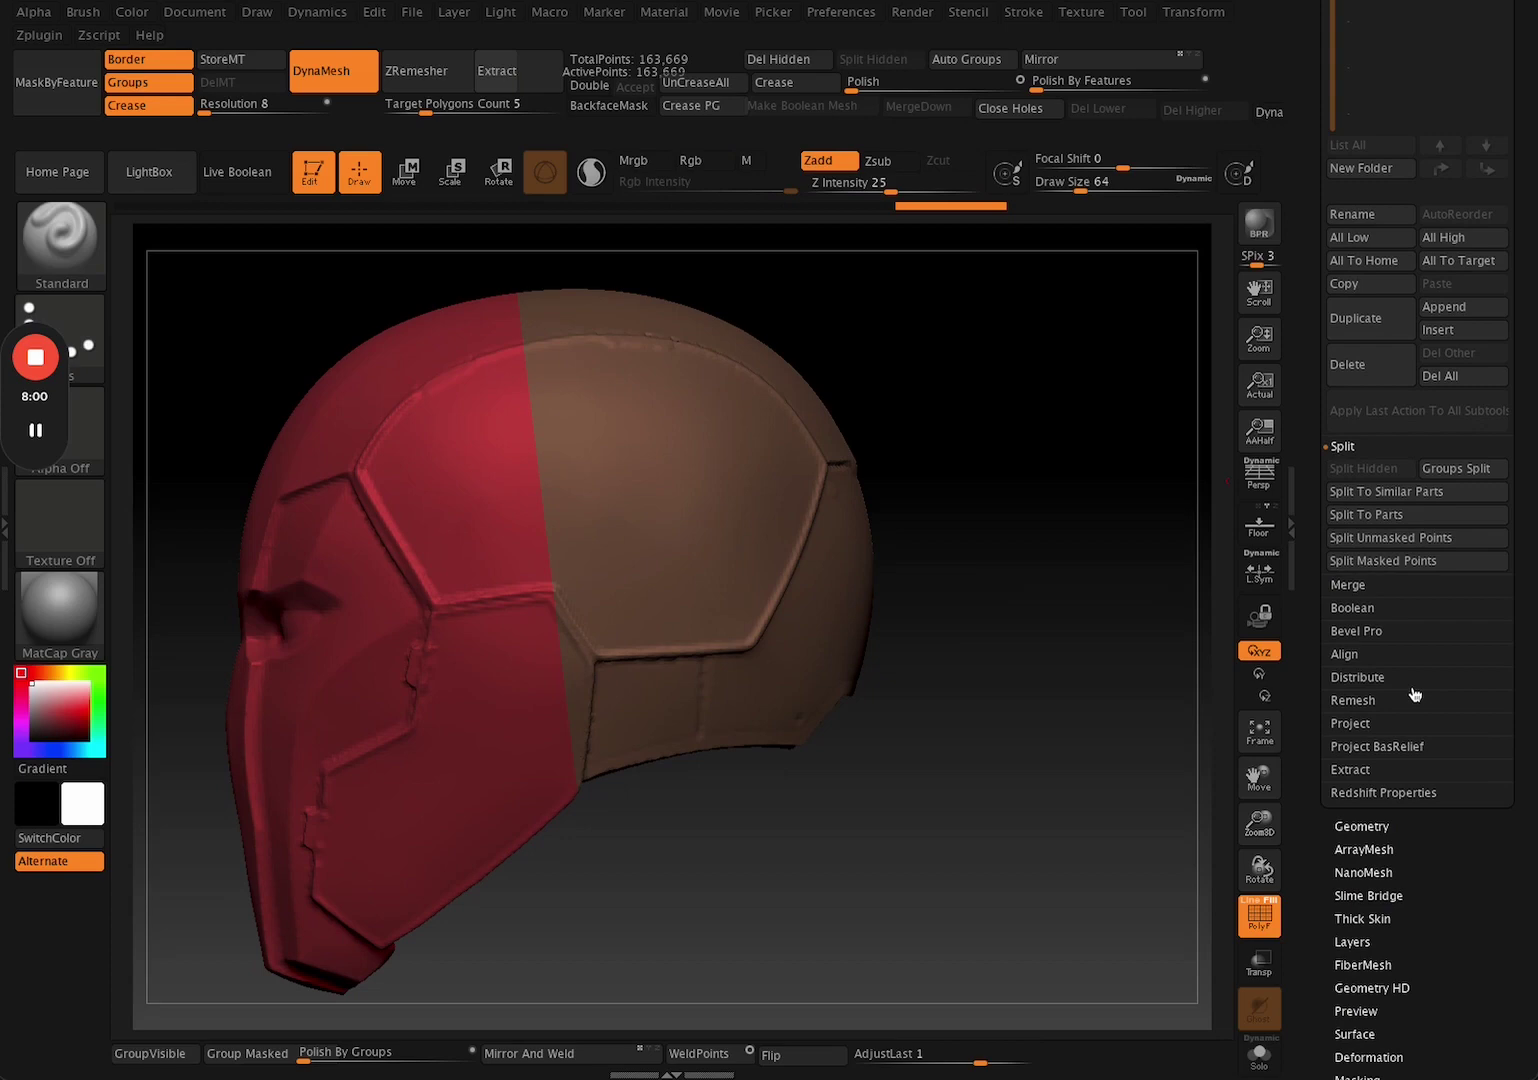
left_click(1375, 823)
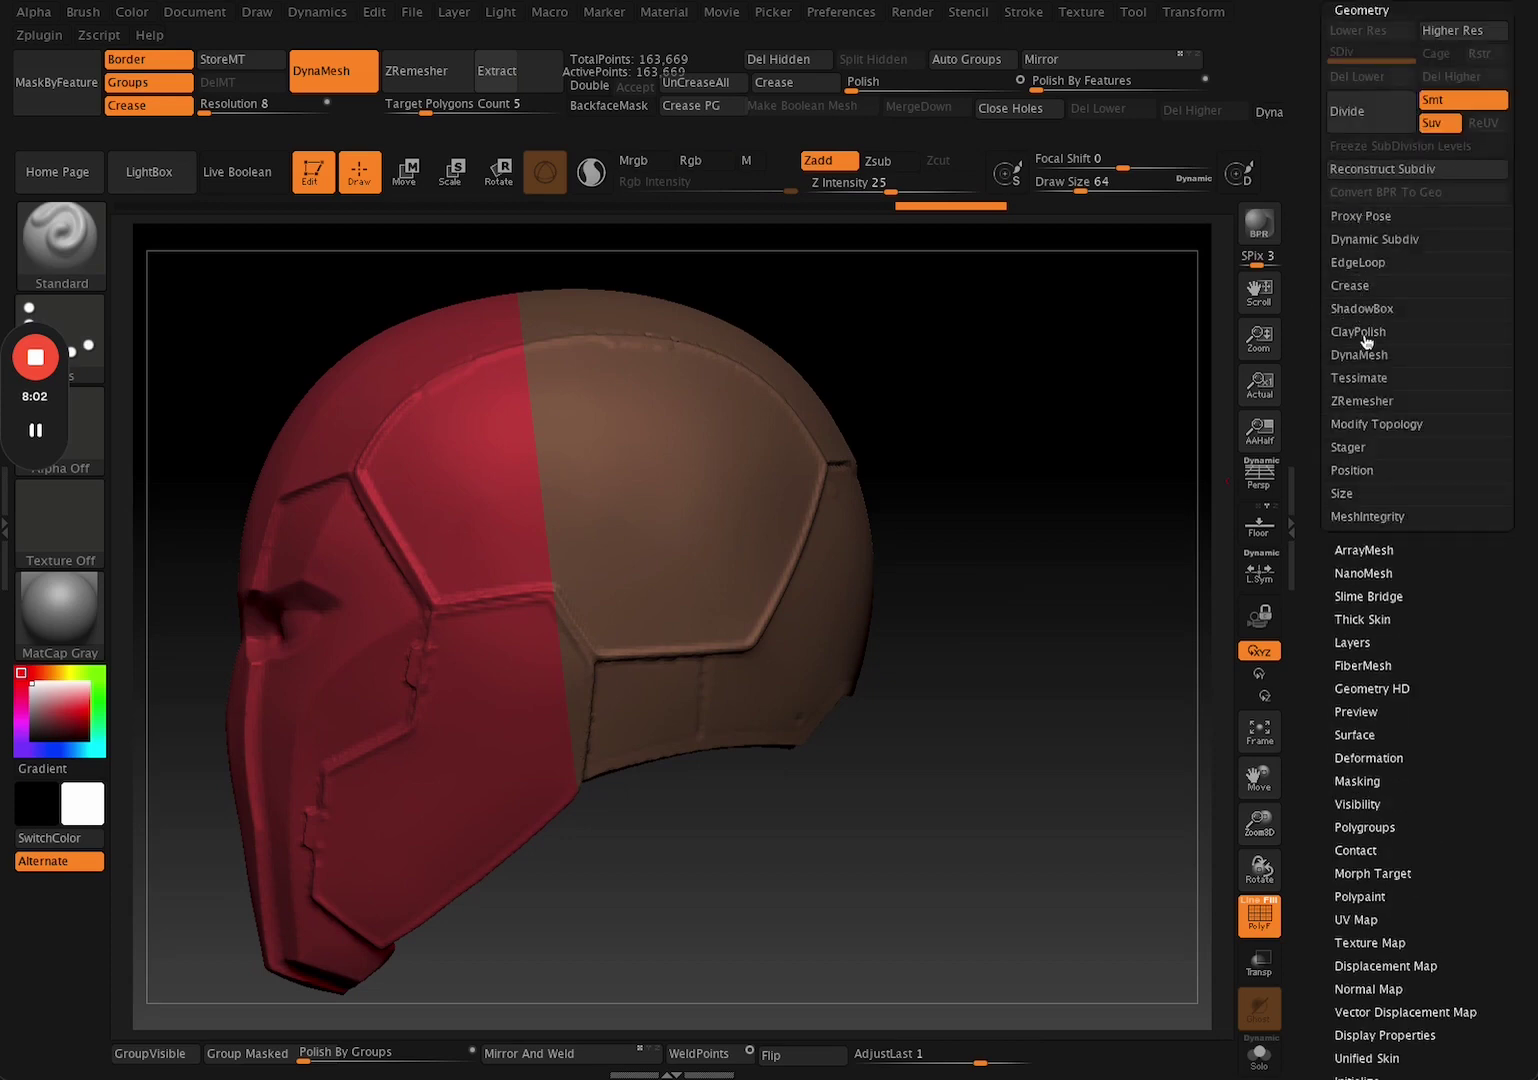
left_click(1368, 360)
left_click_drag(1058, 590, 1069, 662, "alt")
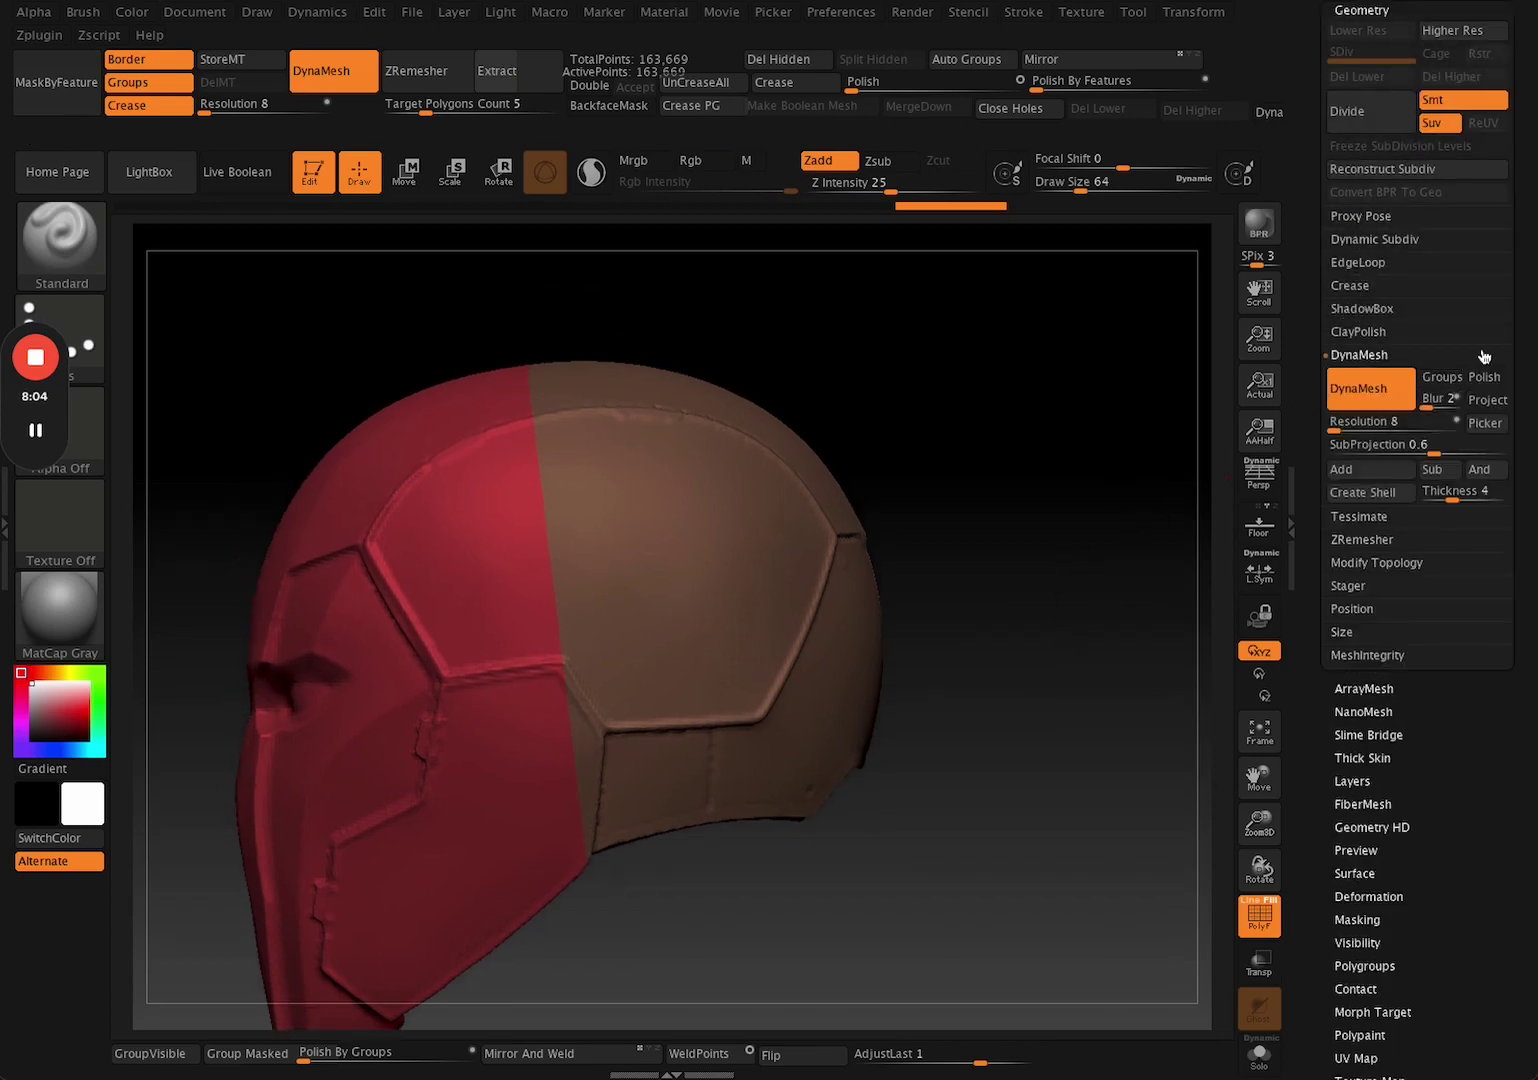
left_click(1438, 380)
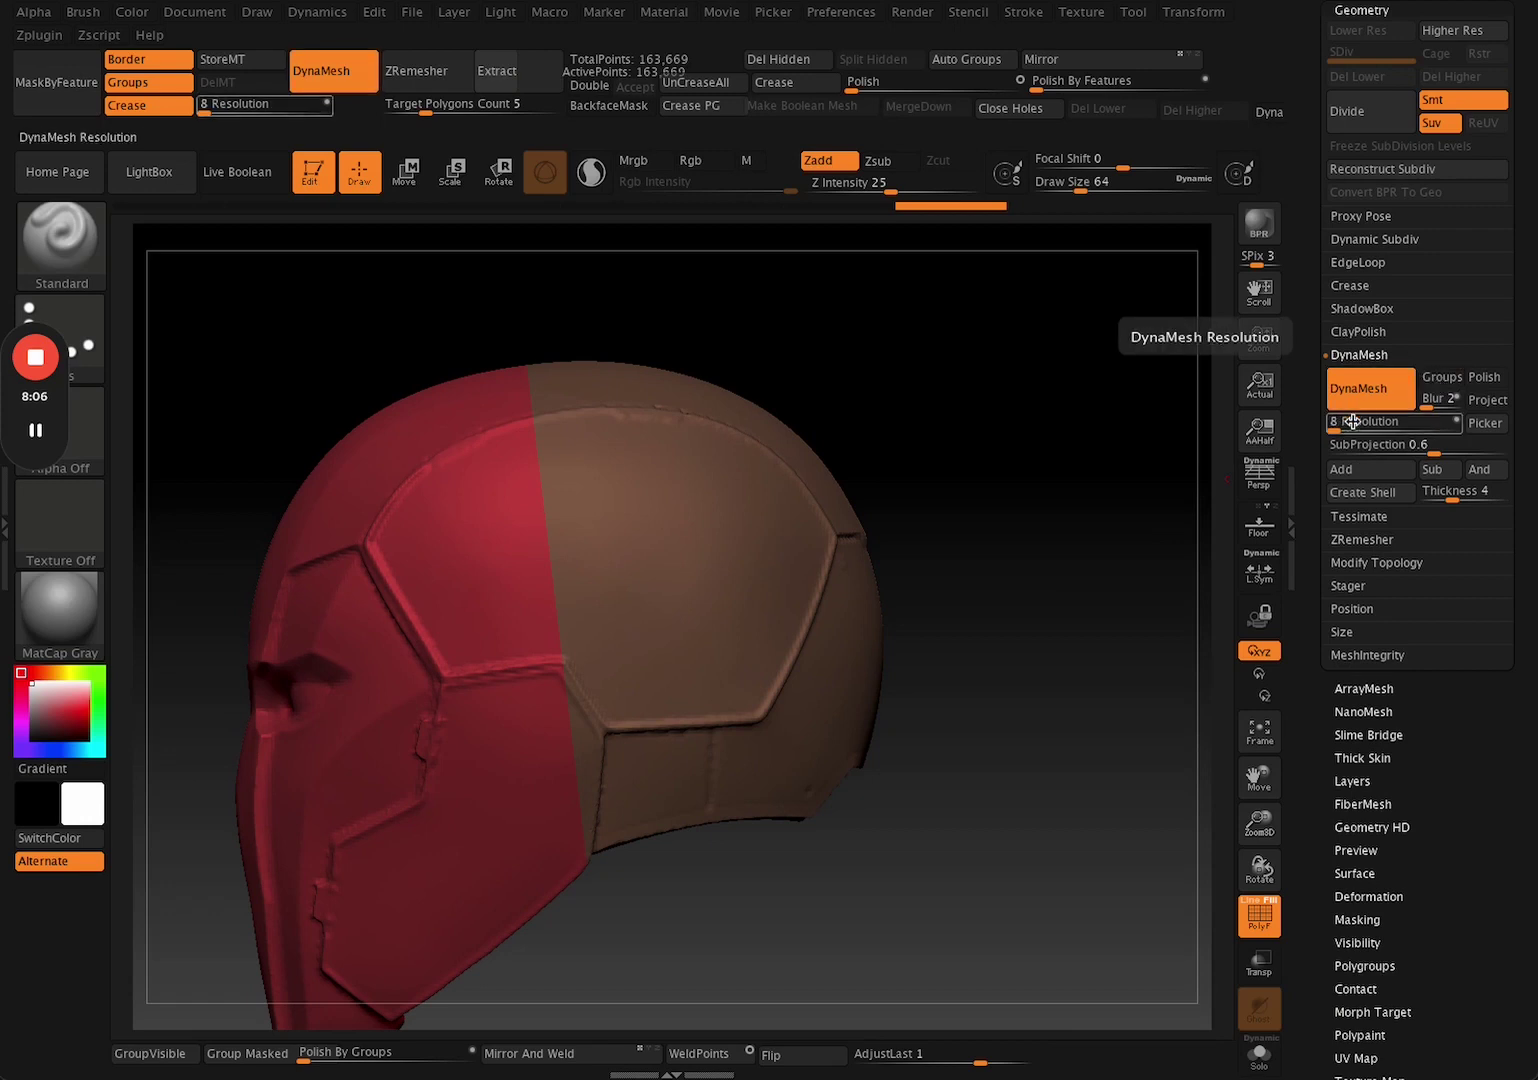
left_click_drag(1020, 830, 1038, 756)
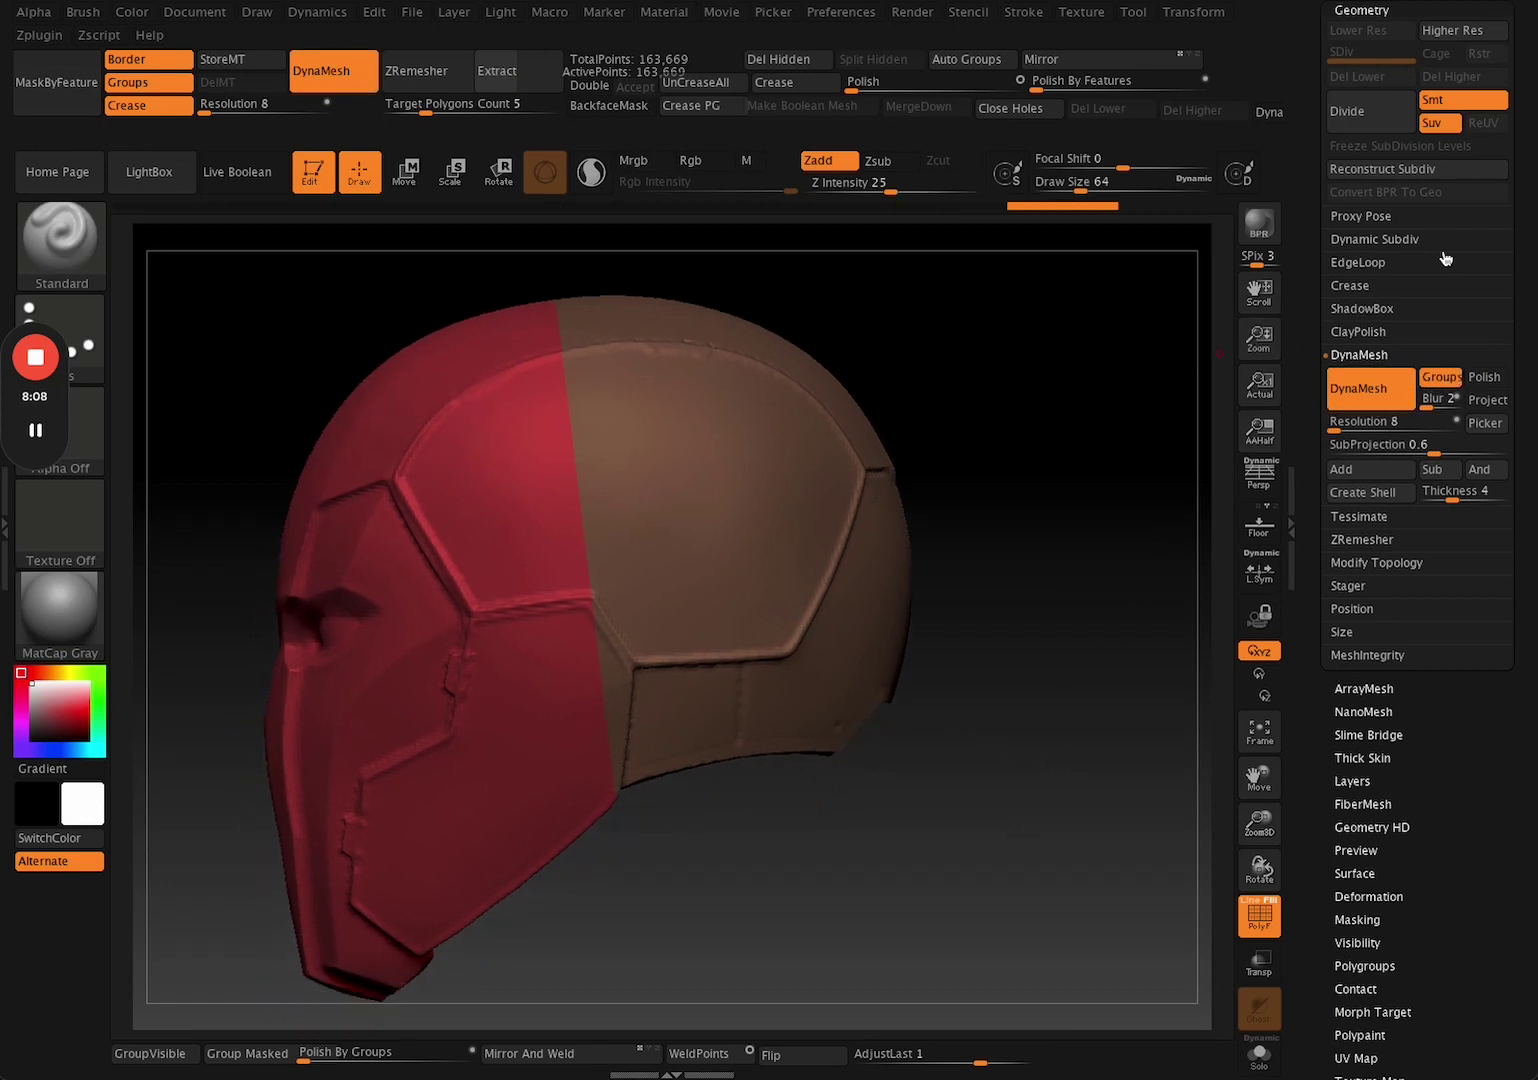
left_click(1381, 8)
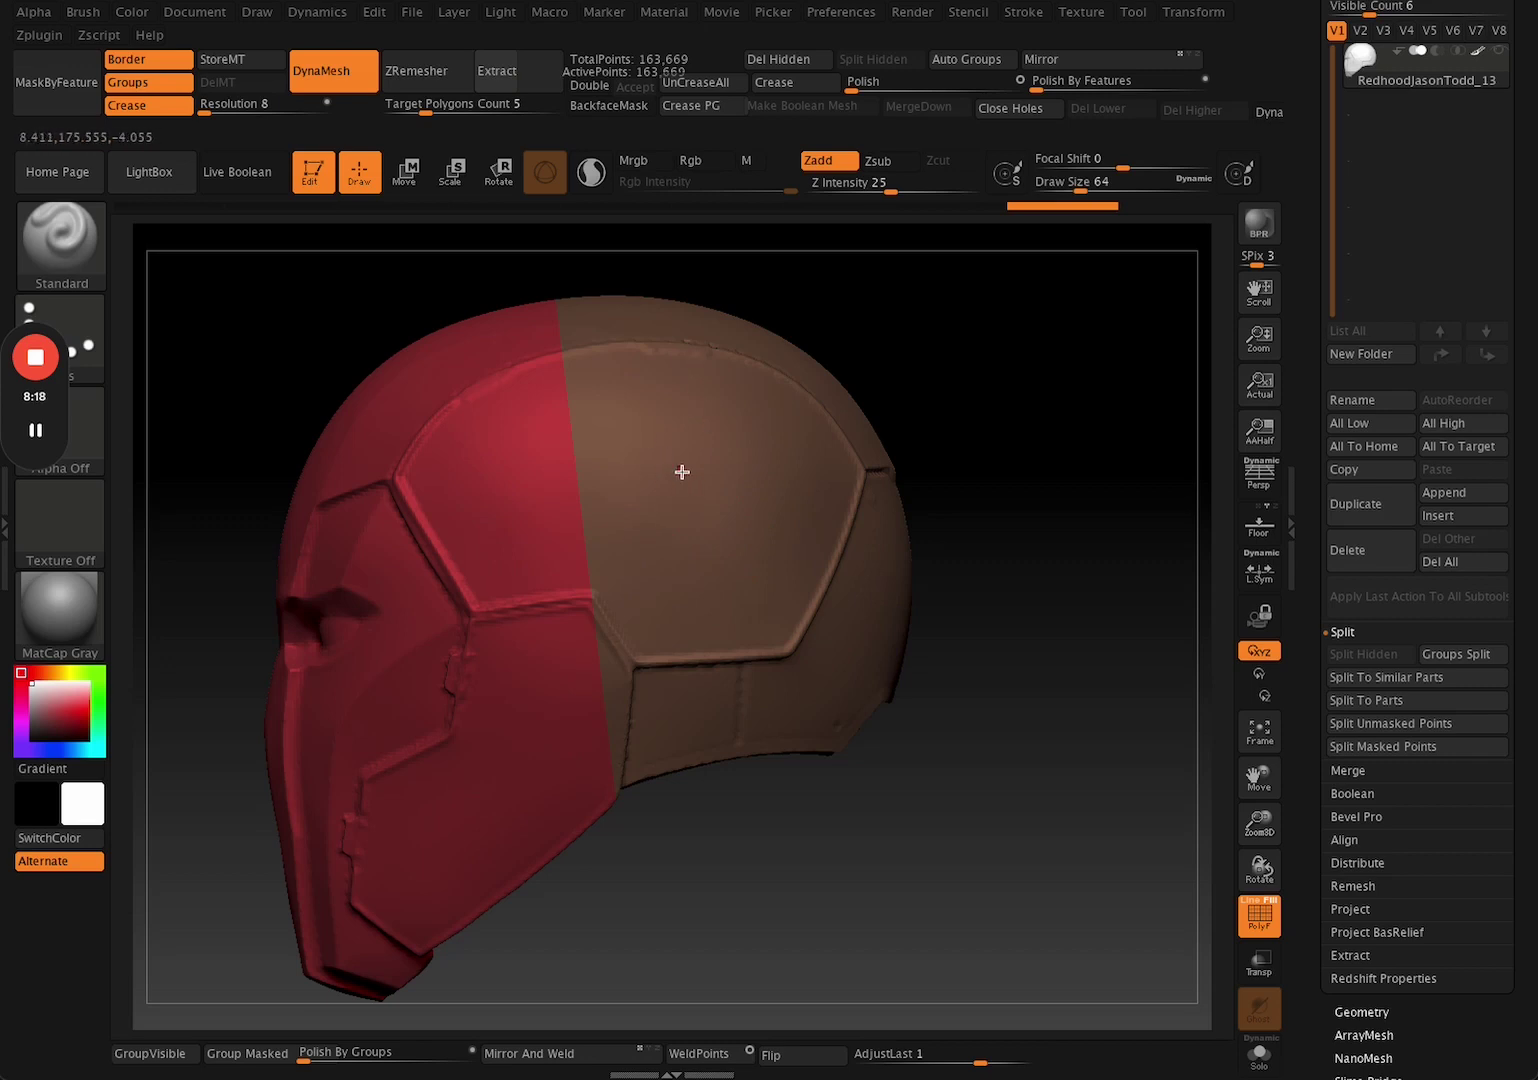
Isolate the front polygroup to view its cut side, and bring the whole helmet back.
left_click(501, 604, "ctrl+shift")
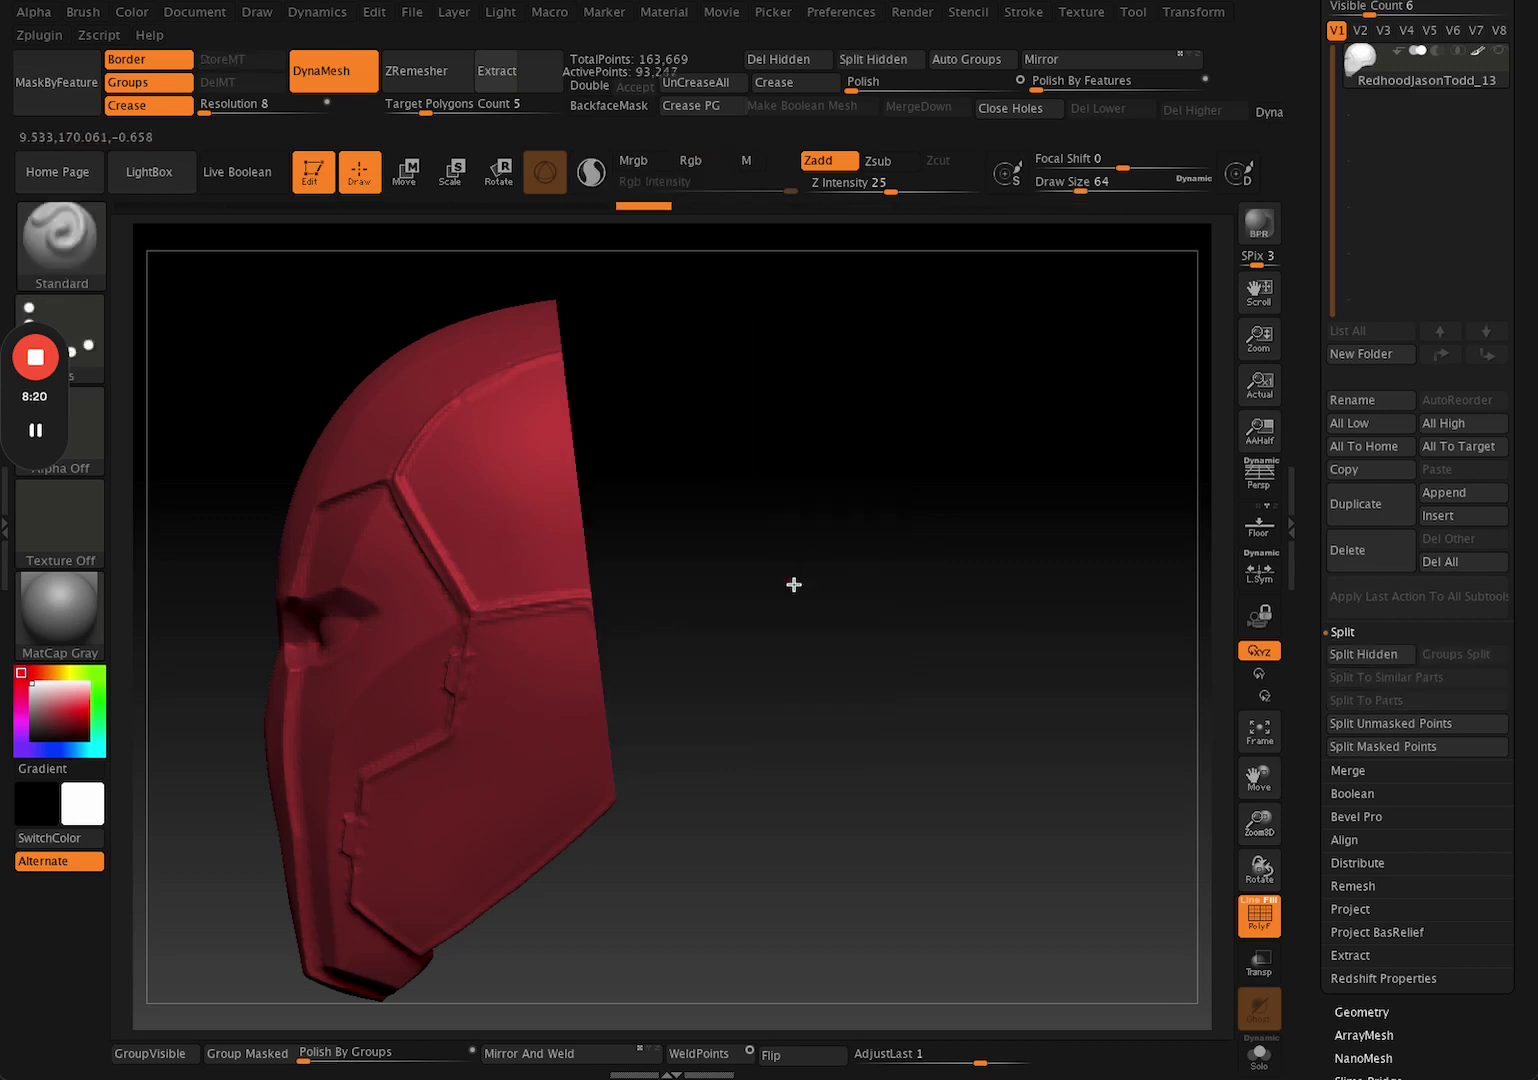
left_click_drag(793, 584, 1035, 565)
left_click(954, 515, "ctrl+shift")
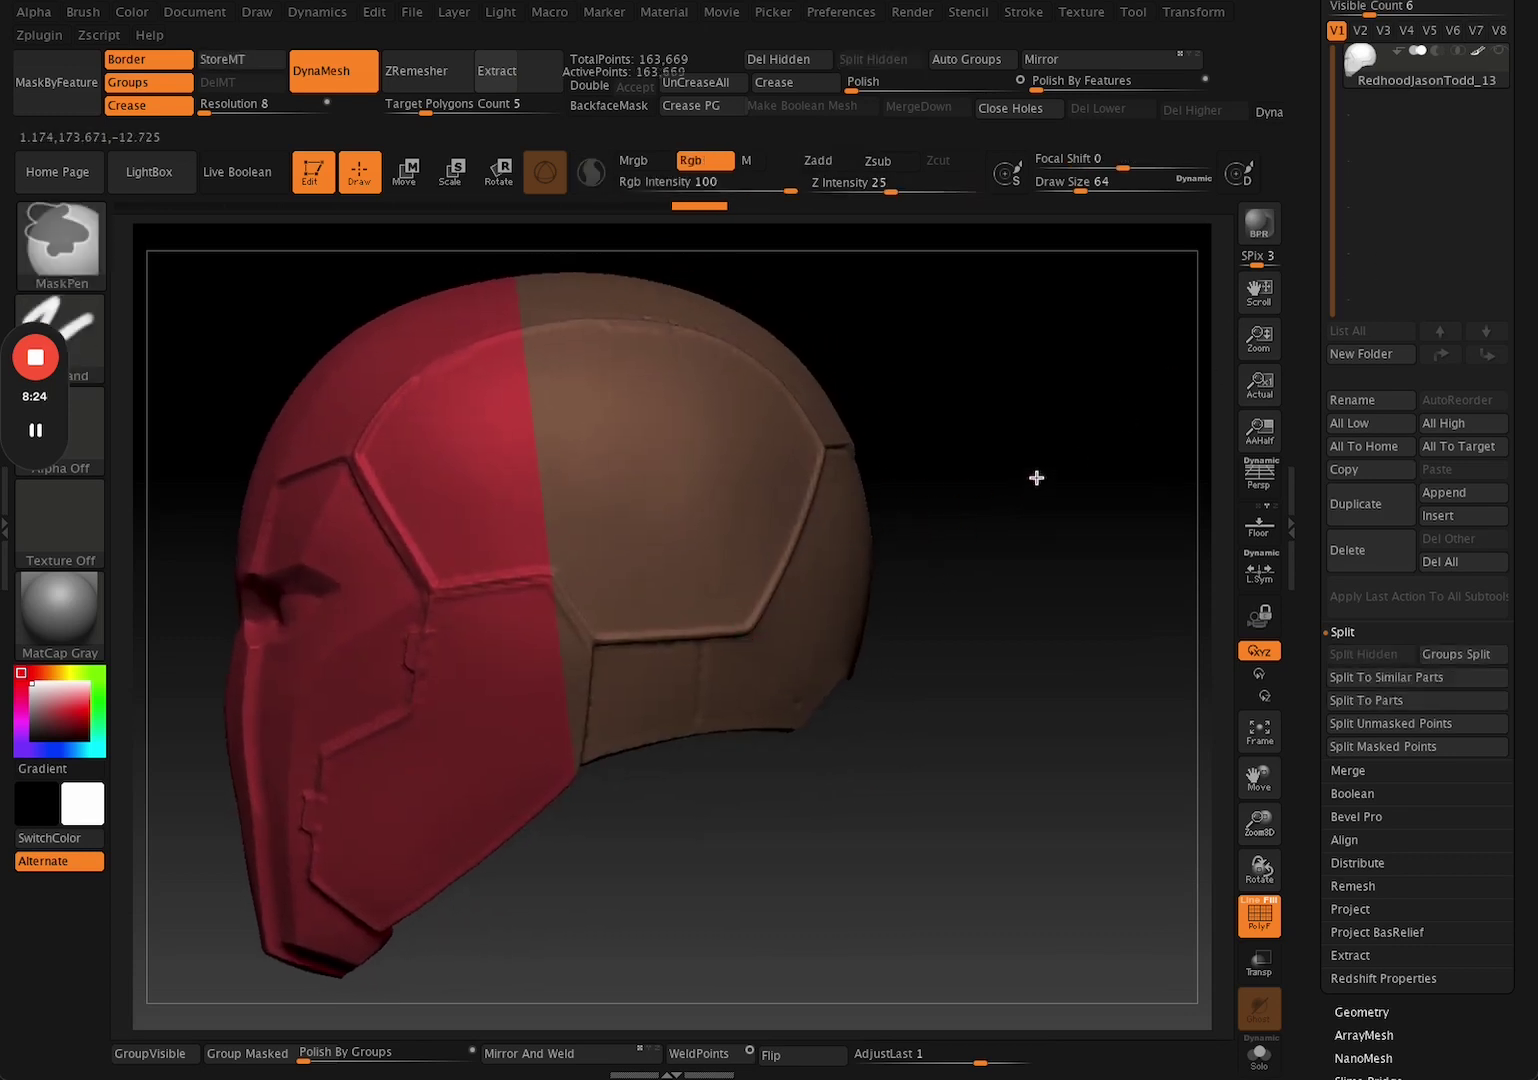
Remesh the helmet with group-based DynaMesh, and isolate its polygroups to check the walls along the cut.
left_click_drag(1037, 477, 984, 588, "ctrl")
left_click_drag(855, 783, 831, 851, "alt")
left_click(847, 742, "ctrl+shift")
left_click(917, 816, "ctrl+shift")
left_click(711, 845, "ctrl+shift")
left_click_drag(711, 845, 835, 848)
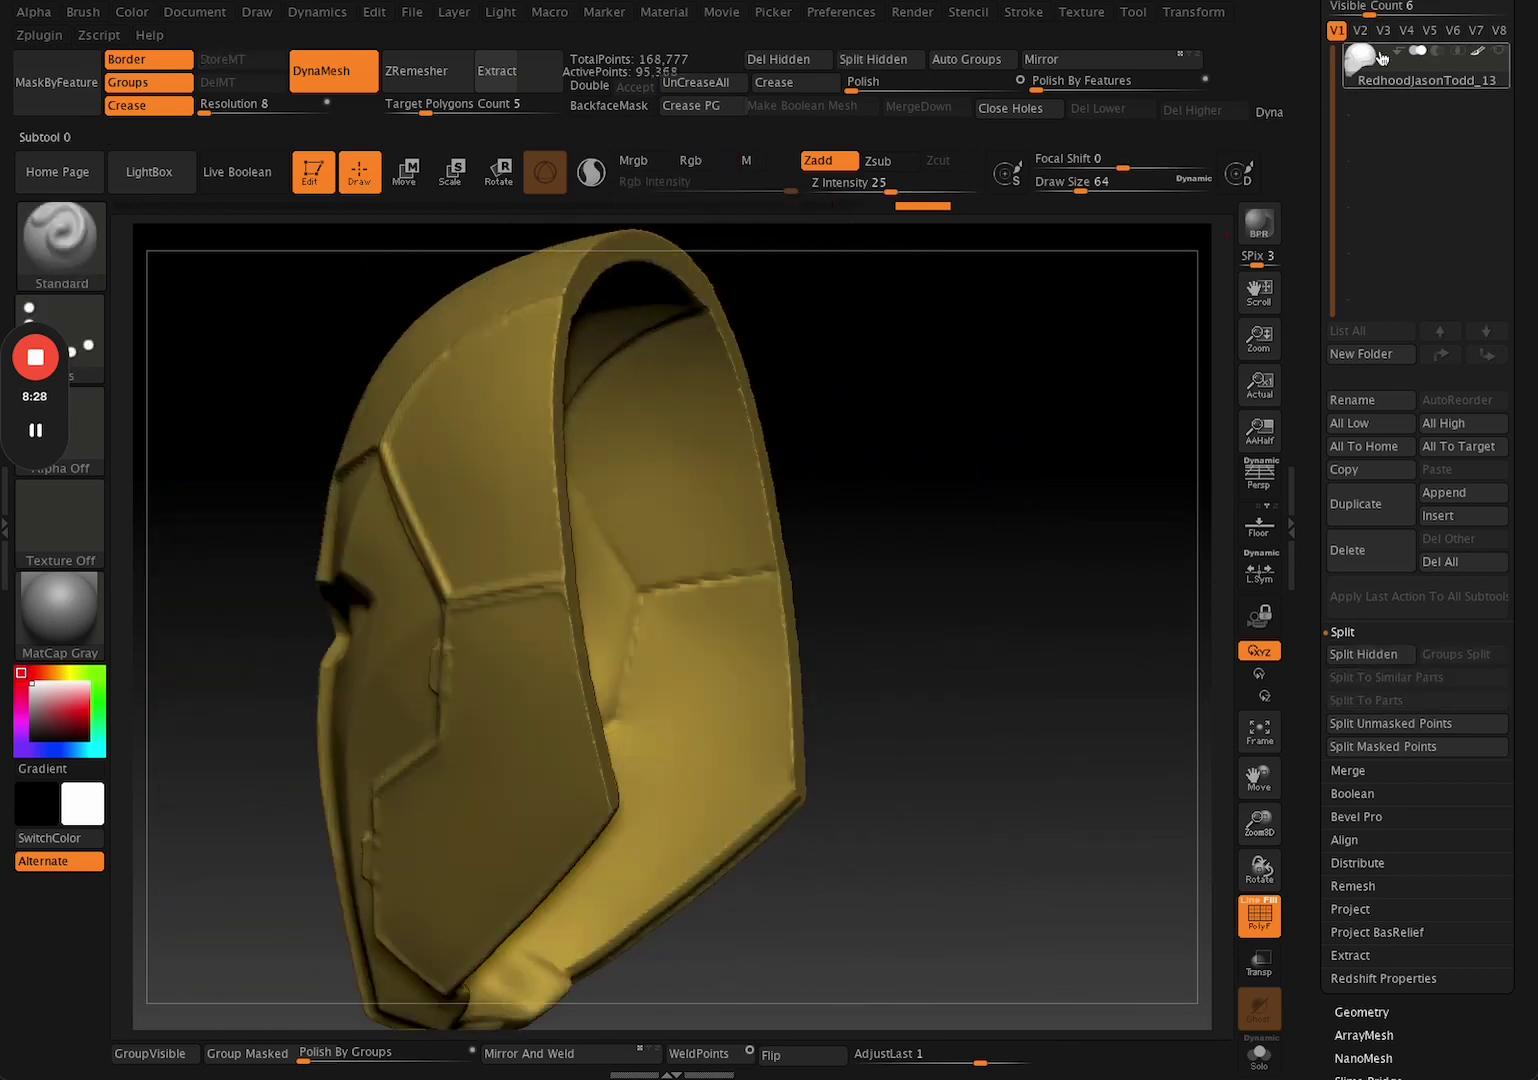
left_click(976, 757, "ctrl+shift")
left_click_drag(976, 757, 952, 872)
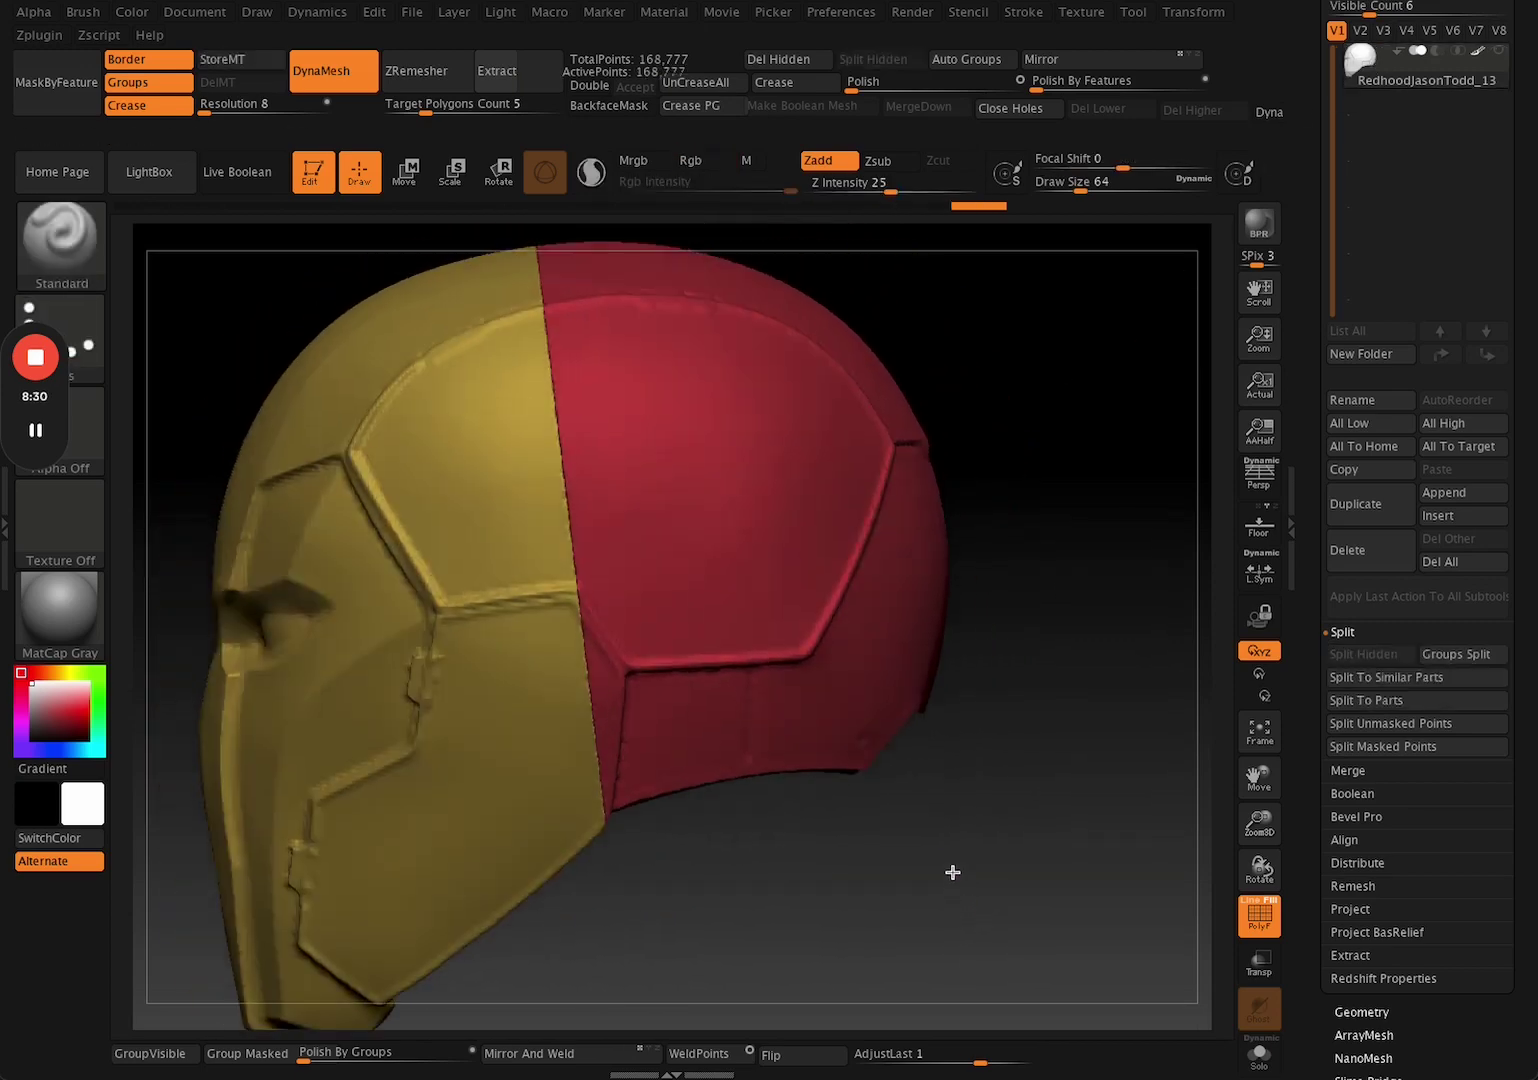
Slice the helmet with SliceCurve along a diagonal line from the upper forehead to below the rear lower edge, crossing the first cut.
left_click(88, 252)
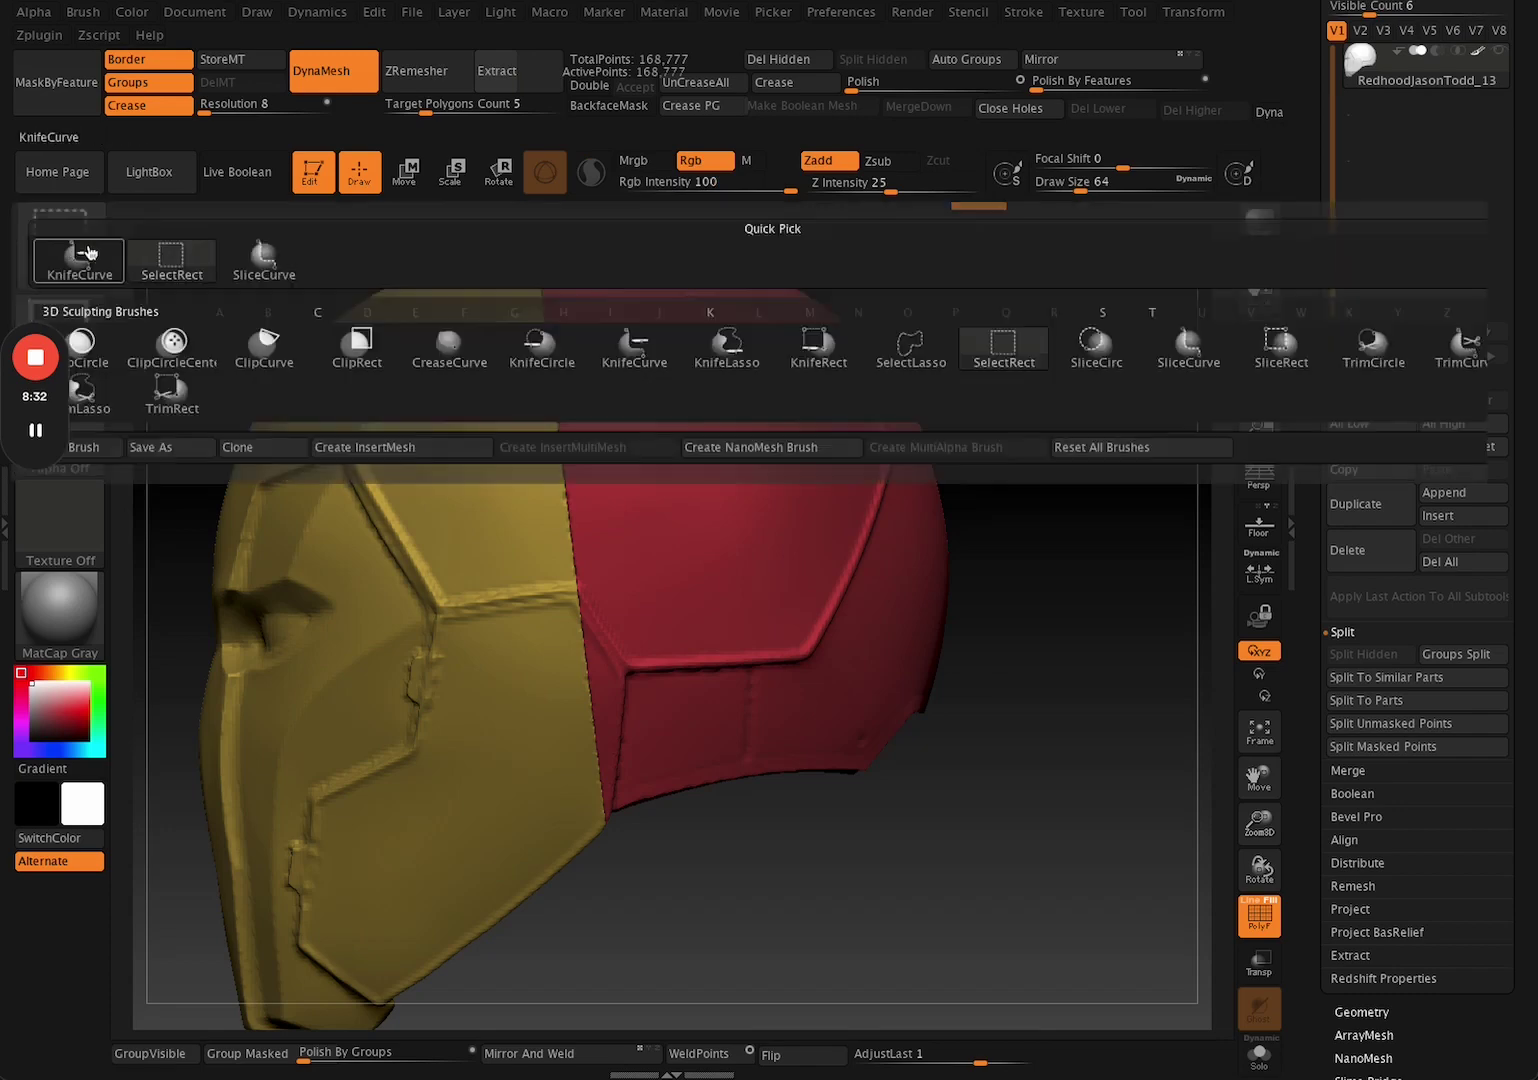
left_click(264, 262)
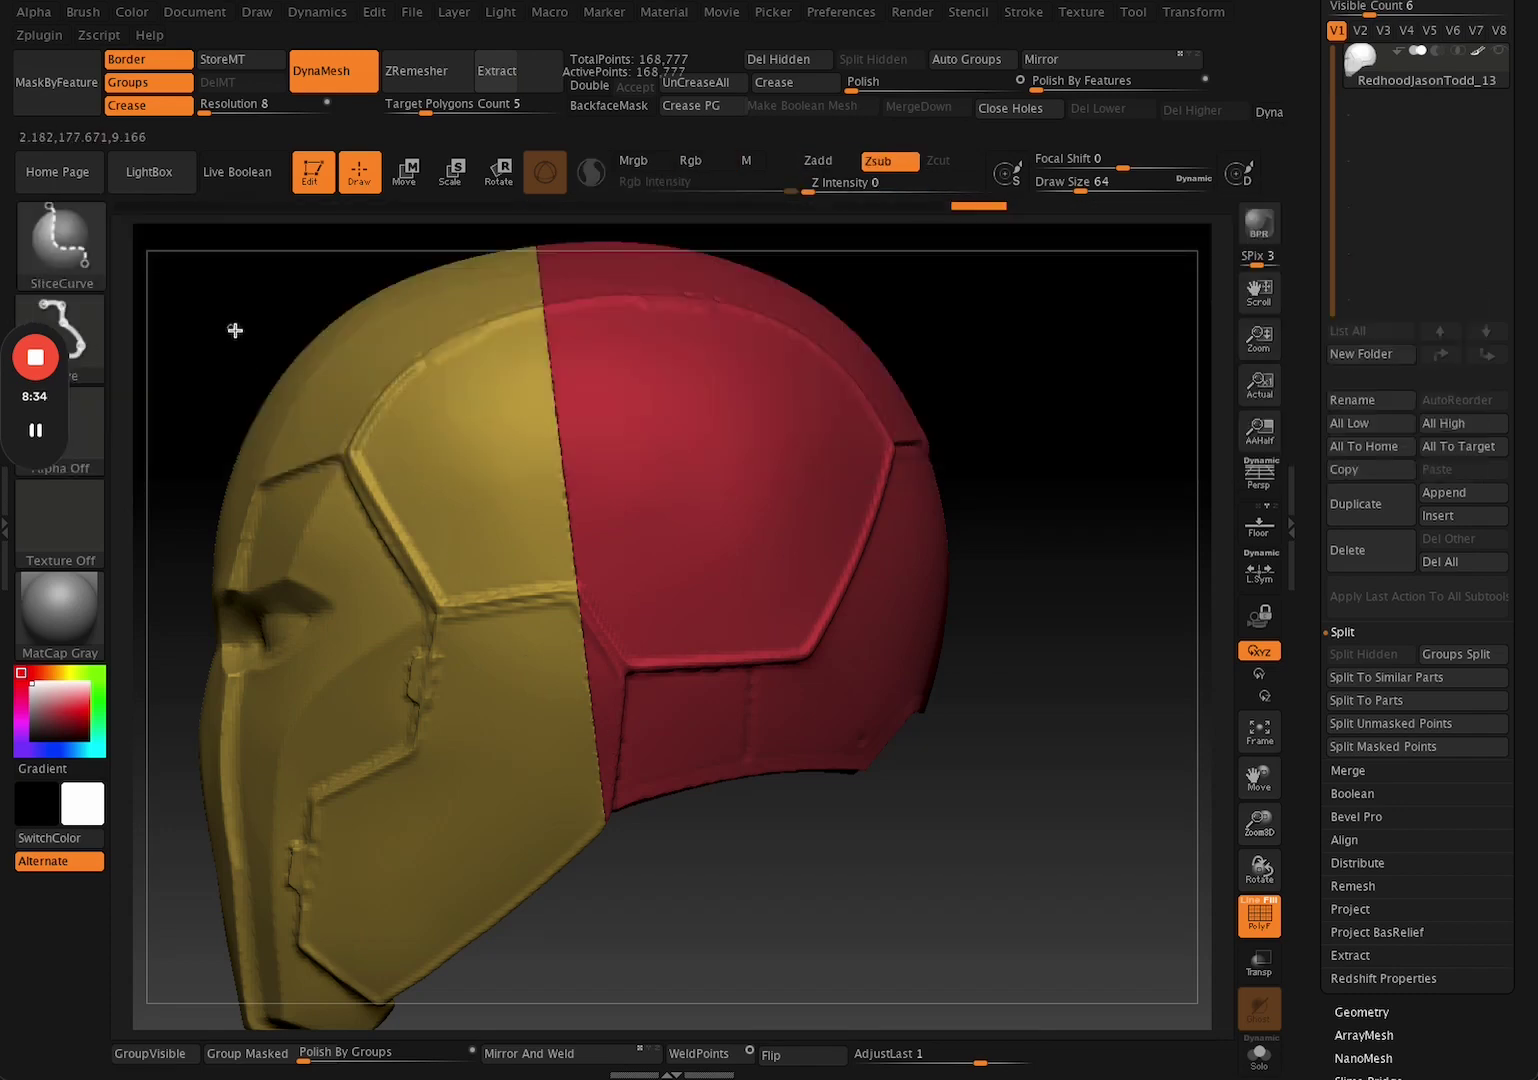
mouse_move(266, 375)
left_mouse_down("ctrl+shift")
mouse_move(714, 741)
mouse_move(783, 700)
mouse_move(757, 885)
left_mouse_up("ctrl+shift")
key("shift+f")
key("shift+f")
Switch the selection brush to SelectRect, isolate the upper wedge polygroup between the two cuts, and restore the other parts.
left_click(62, 243, "ctrl+shift")
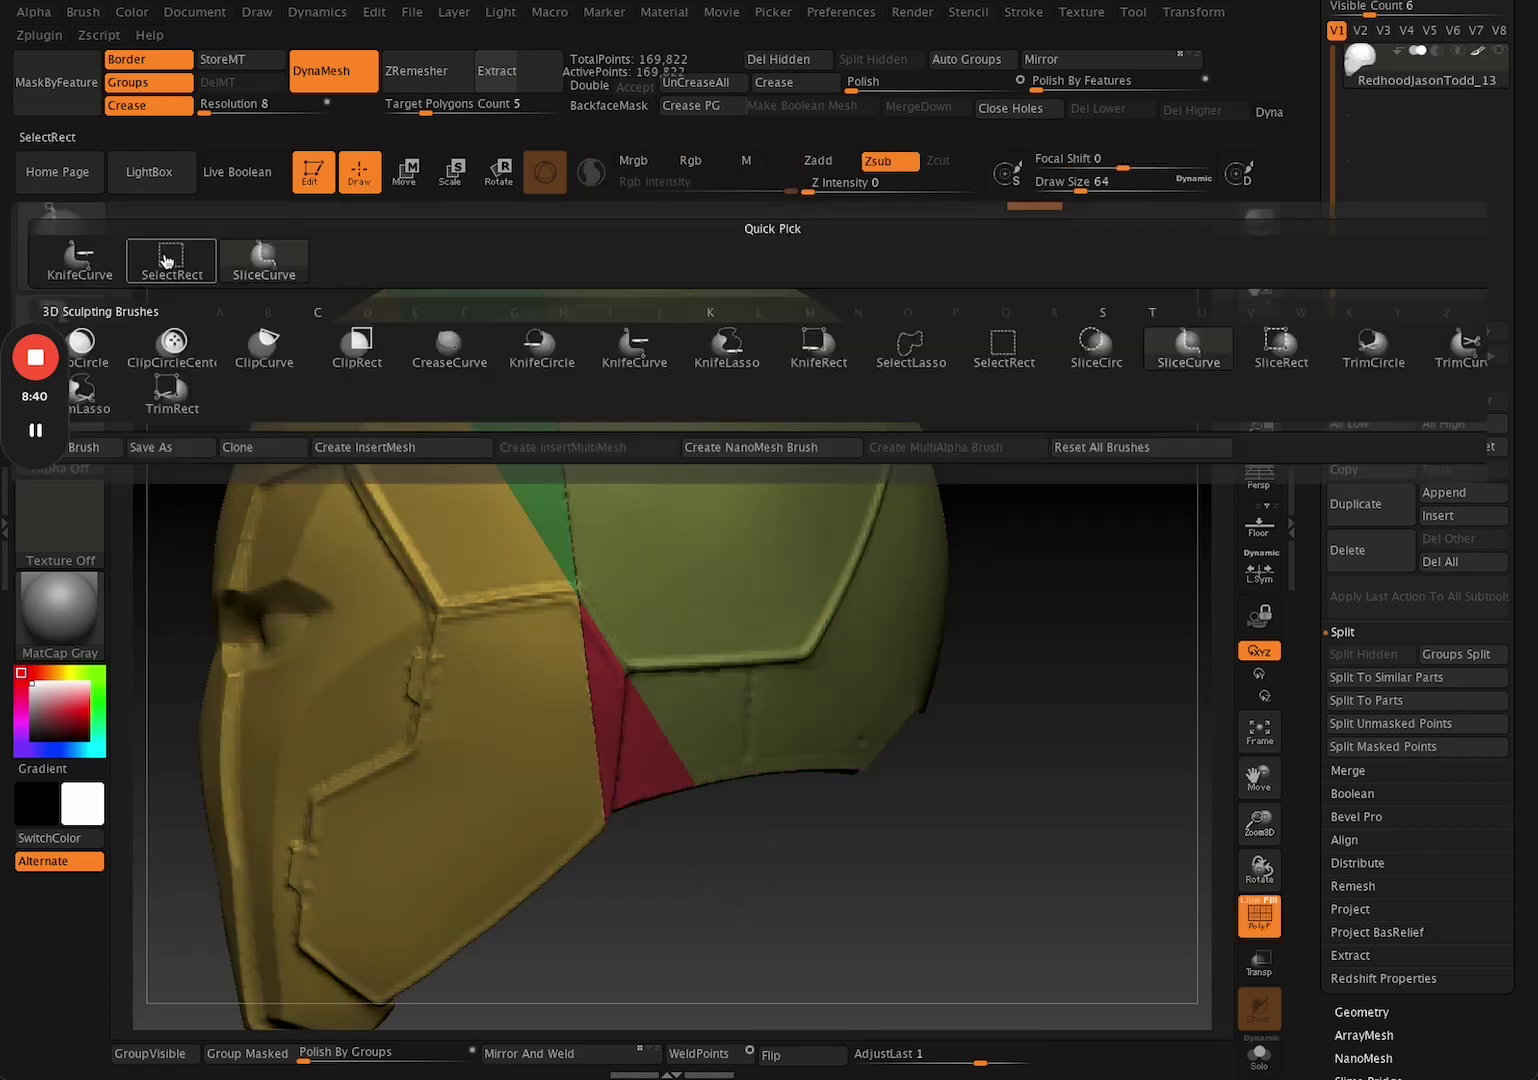
left_click(166, 261)
left_click(532, 485, "ctrl+shift")
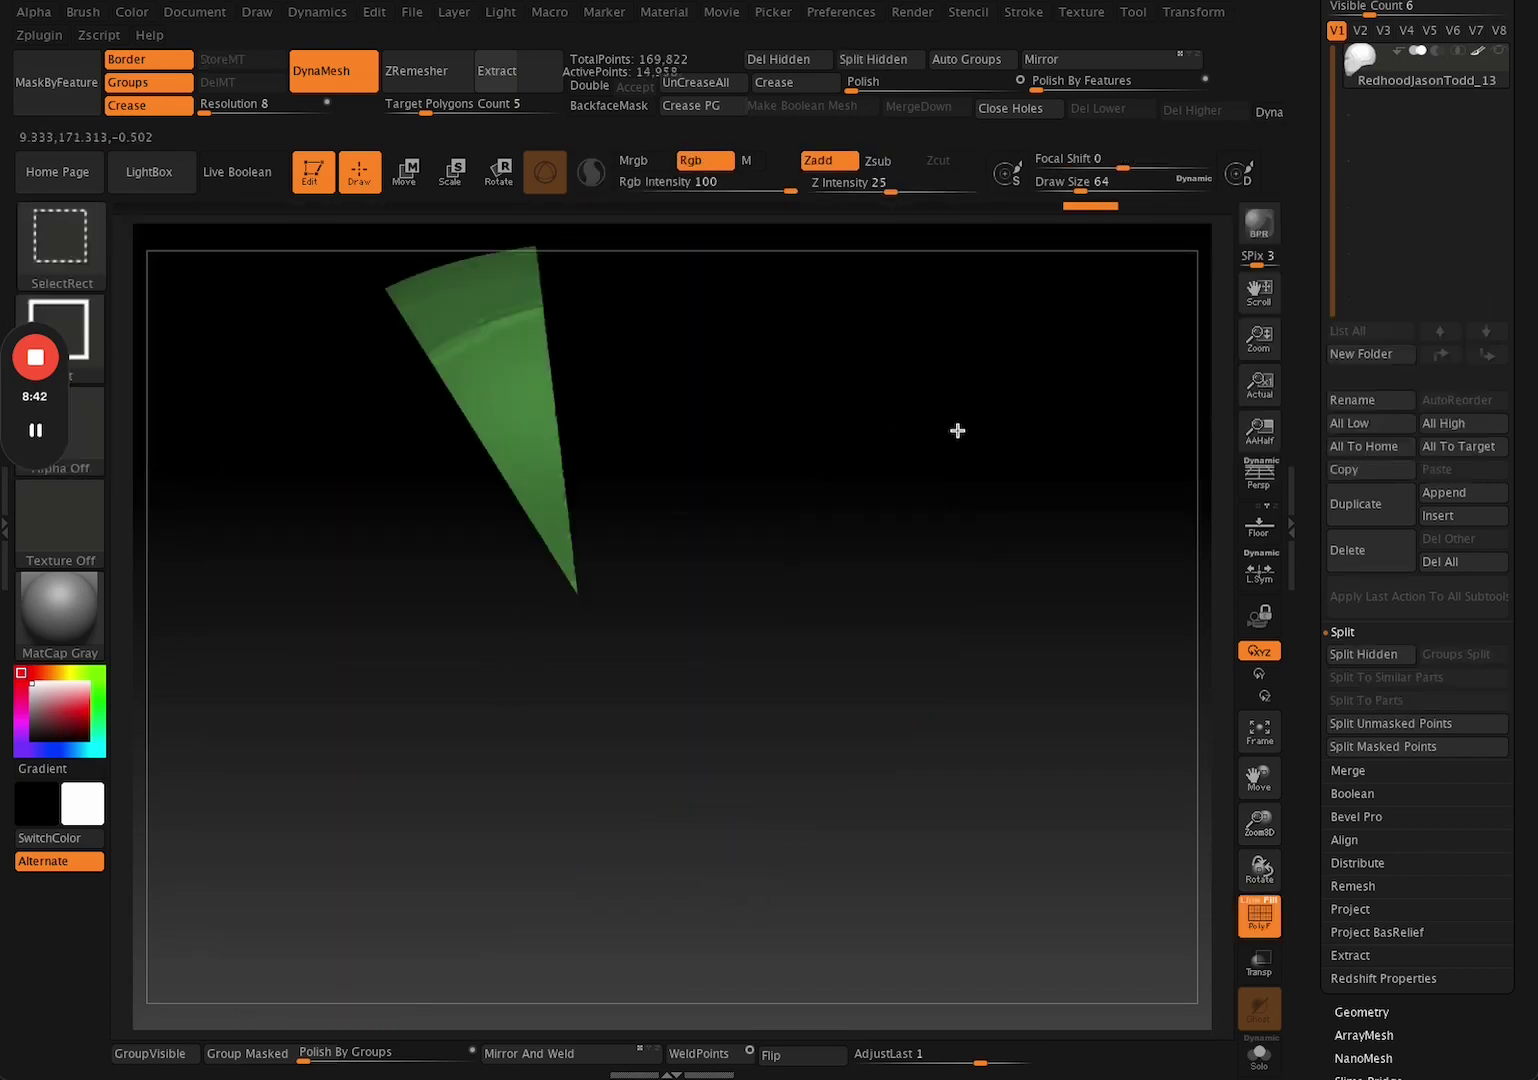
left_click_drag(958, 431, 915, 465, "ctrl+shift")
Hide the large rear polygroup so only the front part and the upper and lower wedges are shown.
left_click(508, 697, "ctrl+shift")
left_click(648, 742, "ctrl+shift")
left_click_drag(815, 845, 868, 886, "ctrl+shift")
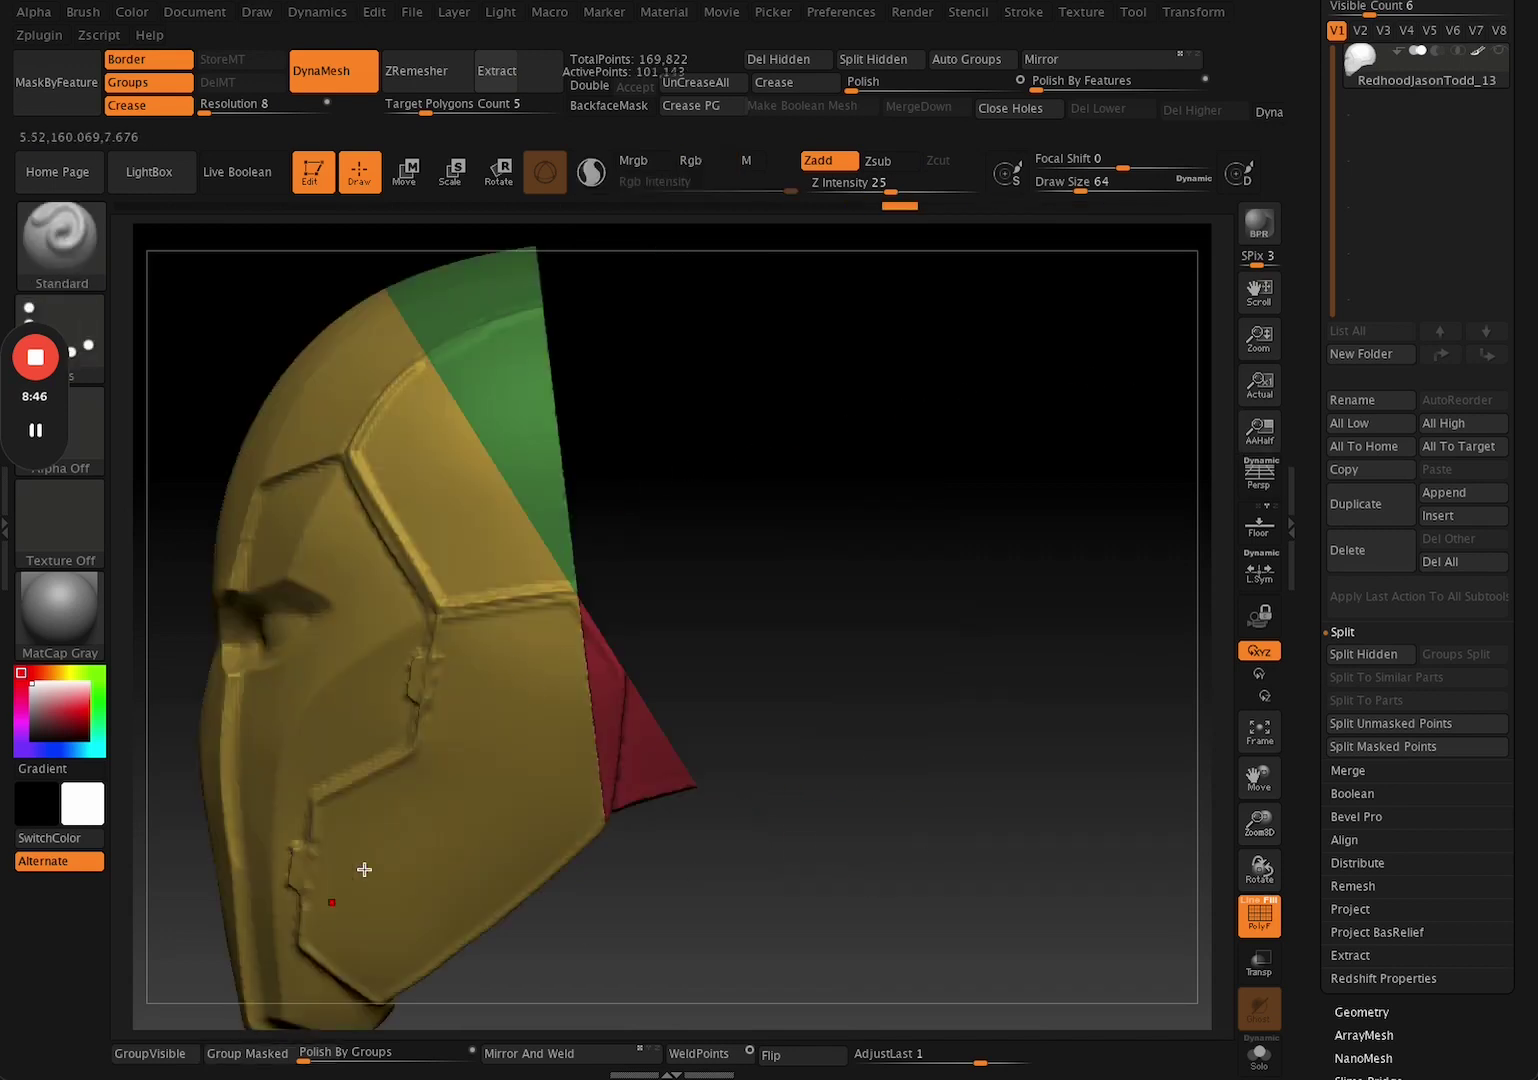
left_click_drag(687, 556, 763, 525)
left_click_drag(781, 594, 691, 618)
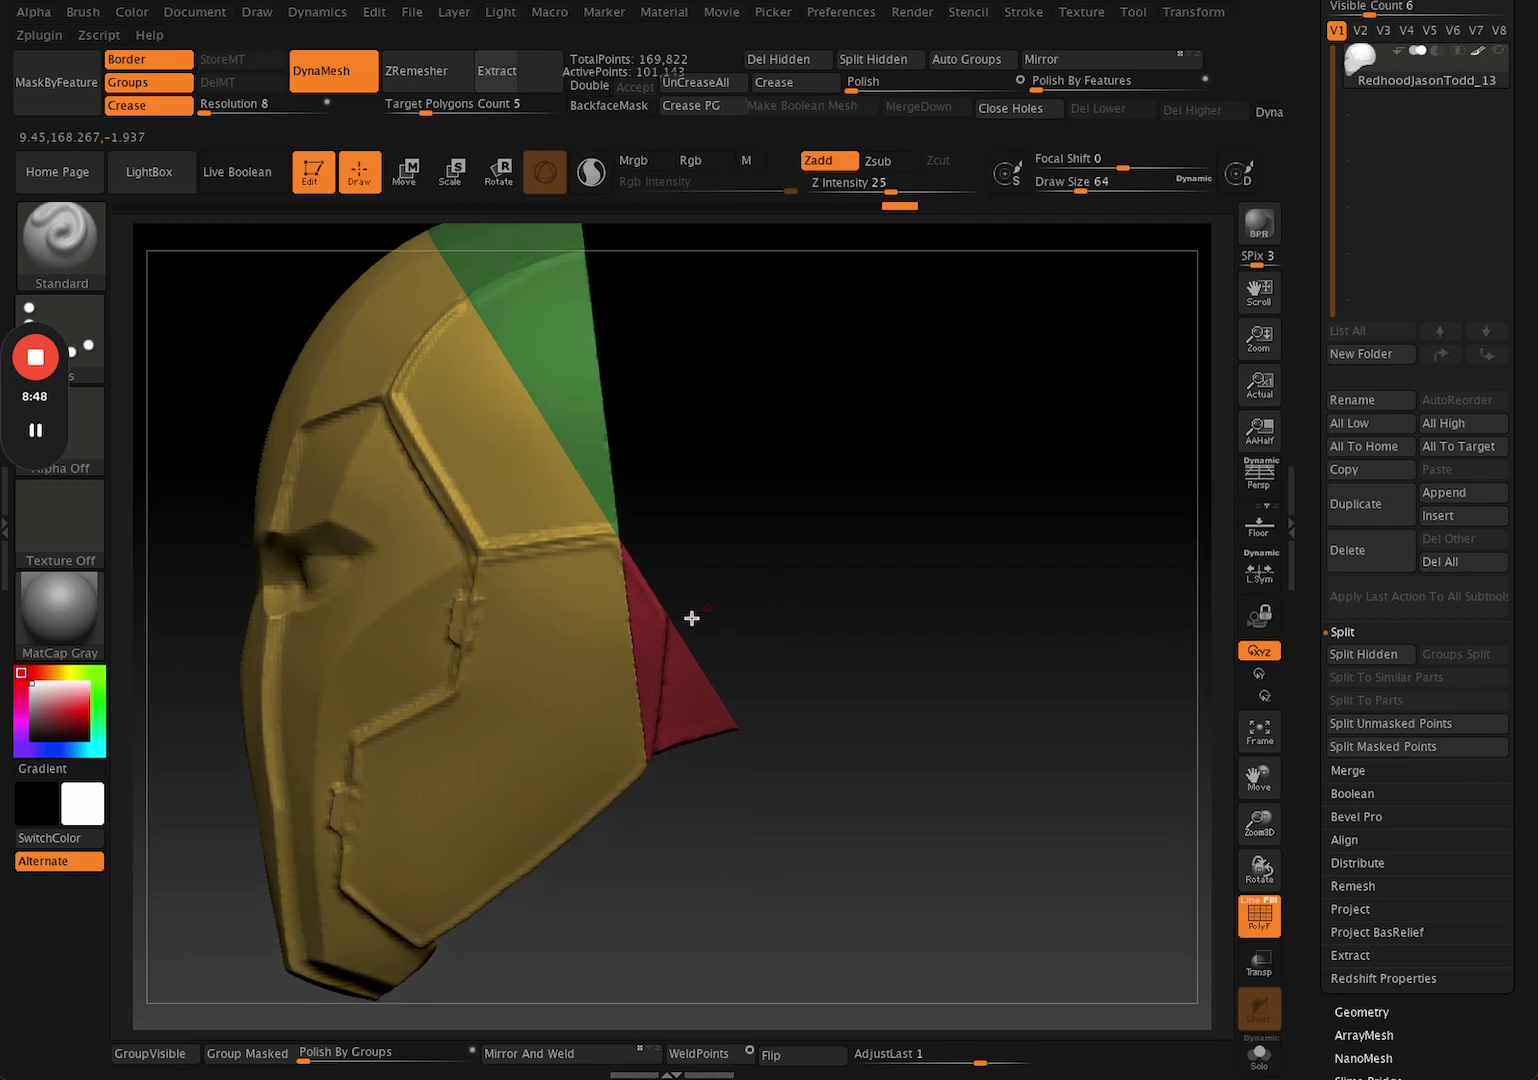
Group the visible front part and both wedges into one polygroup, check the rear part alone, and restore the full helmet.
left_click(170, 1055)
left_click_drag(710, 813, 793, 823)
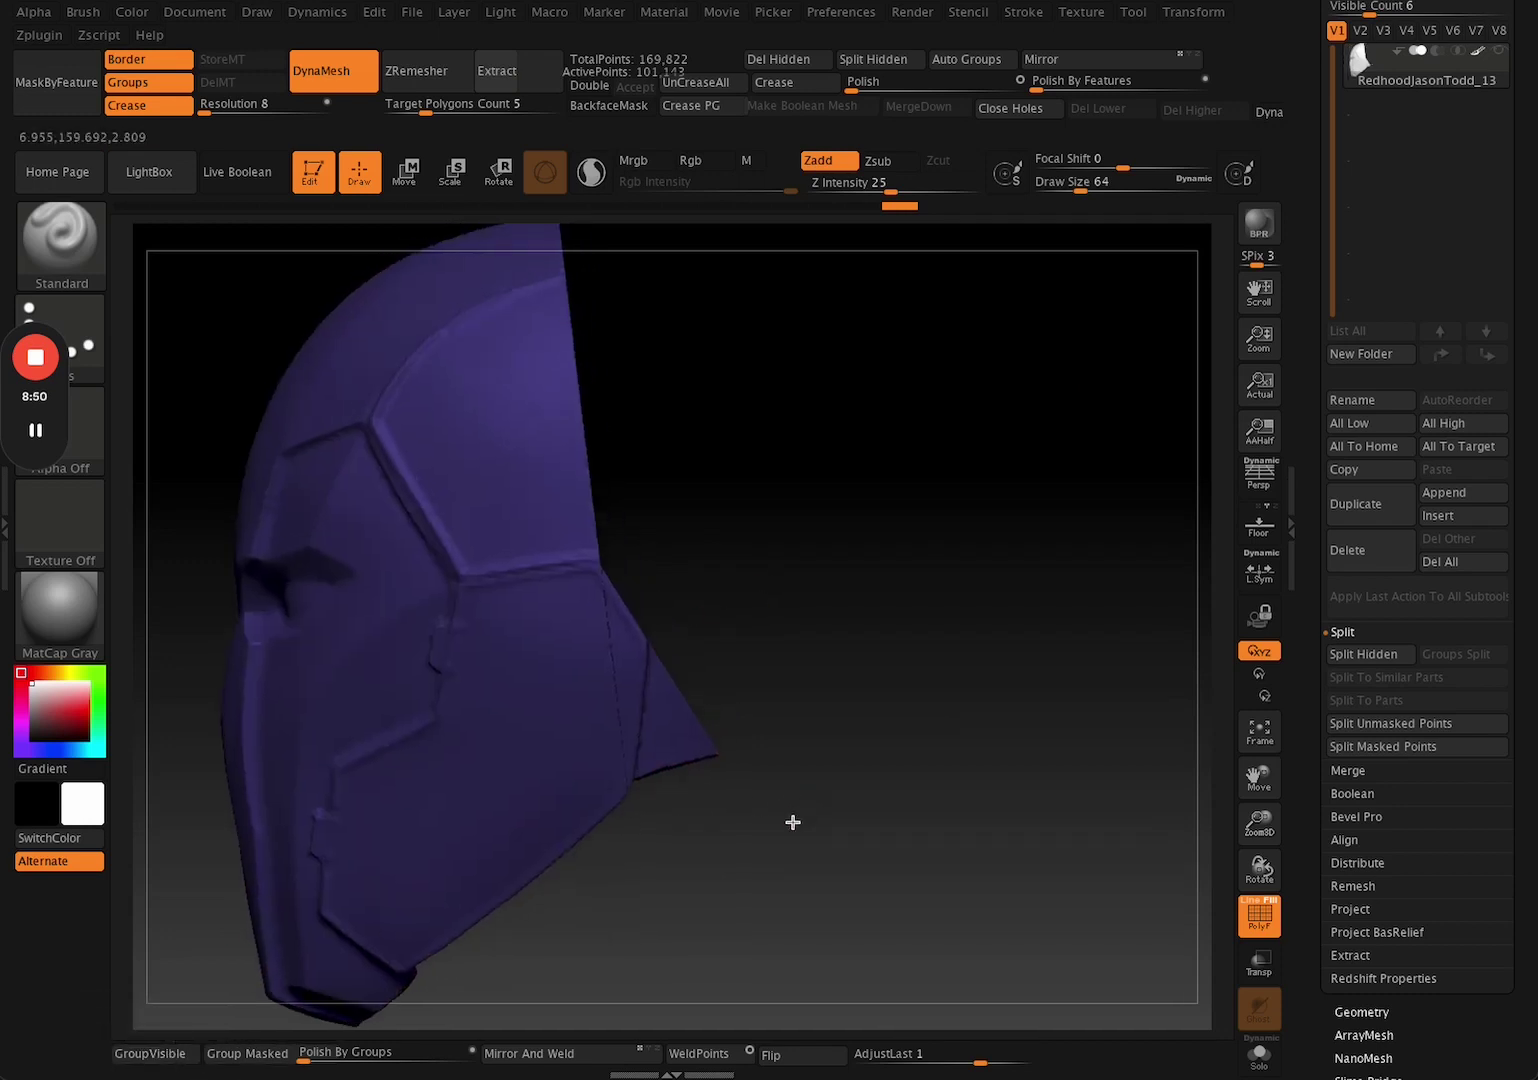
left_click(813, 762, "ctrl+shift")
left_click(759, 560, "ctrl+shift")
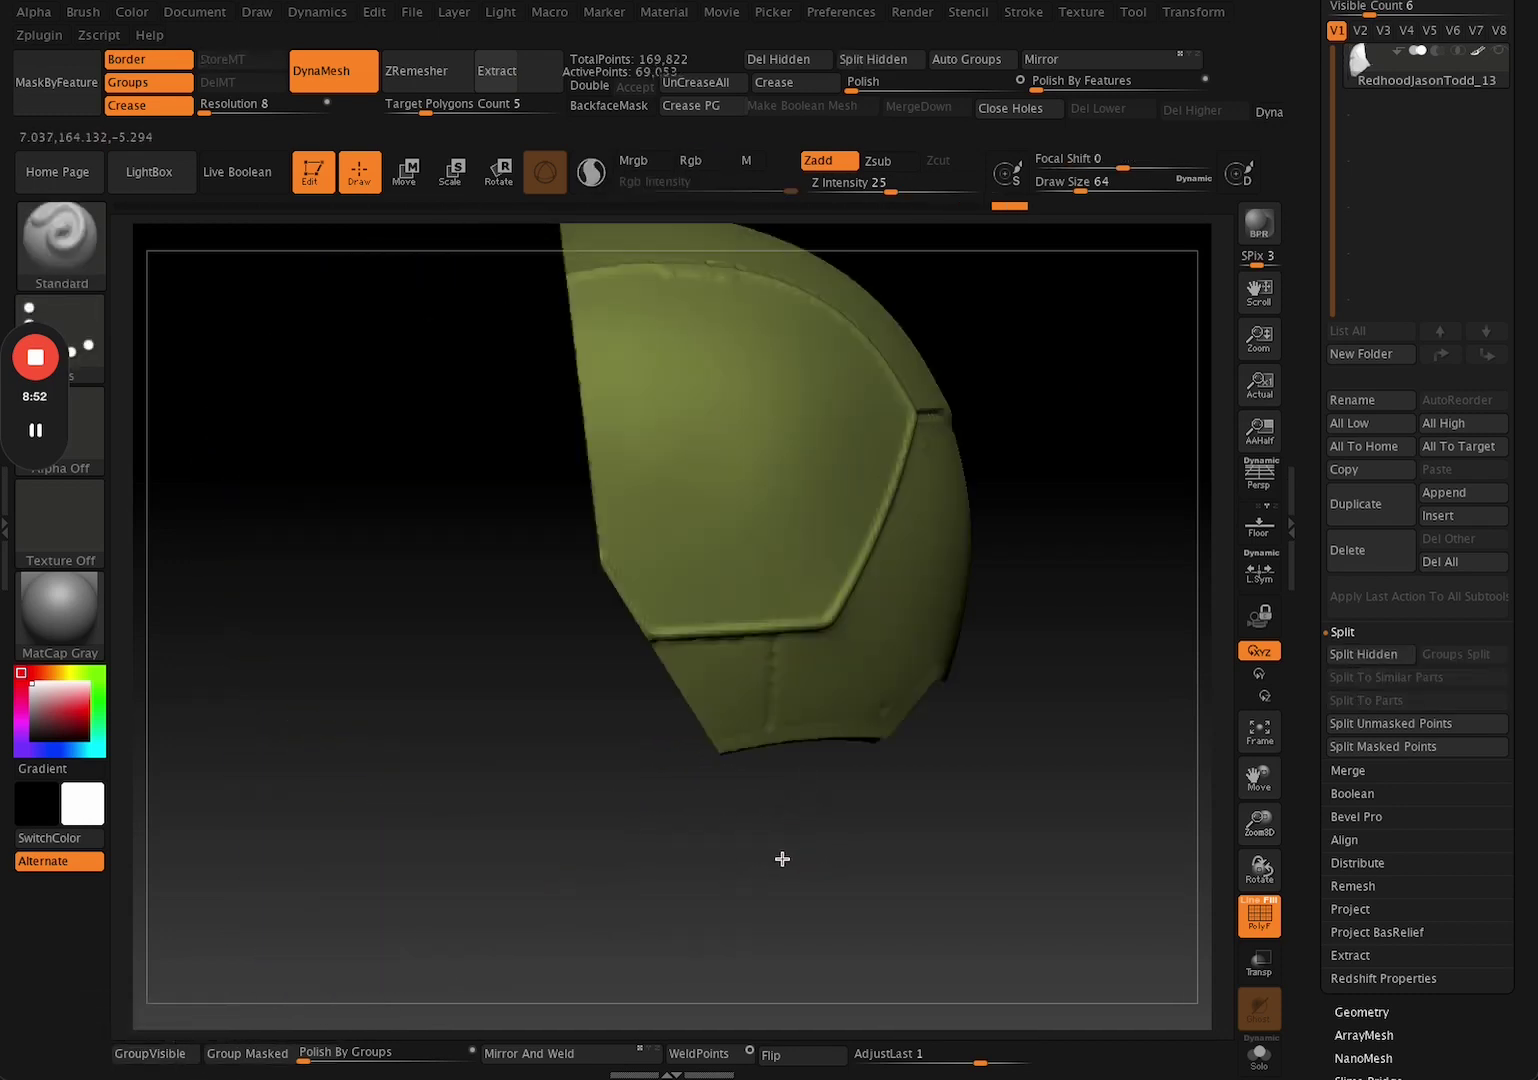
left_click(466, 899, "ctrl+shift")
left_click_drag(831, 869, 757, 881, "alt")
key("shift+f")
key("shift+f")
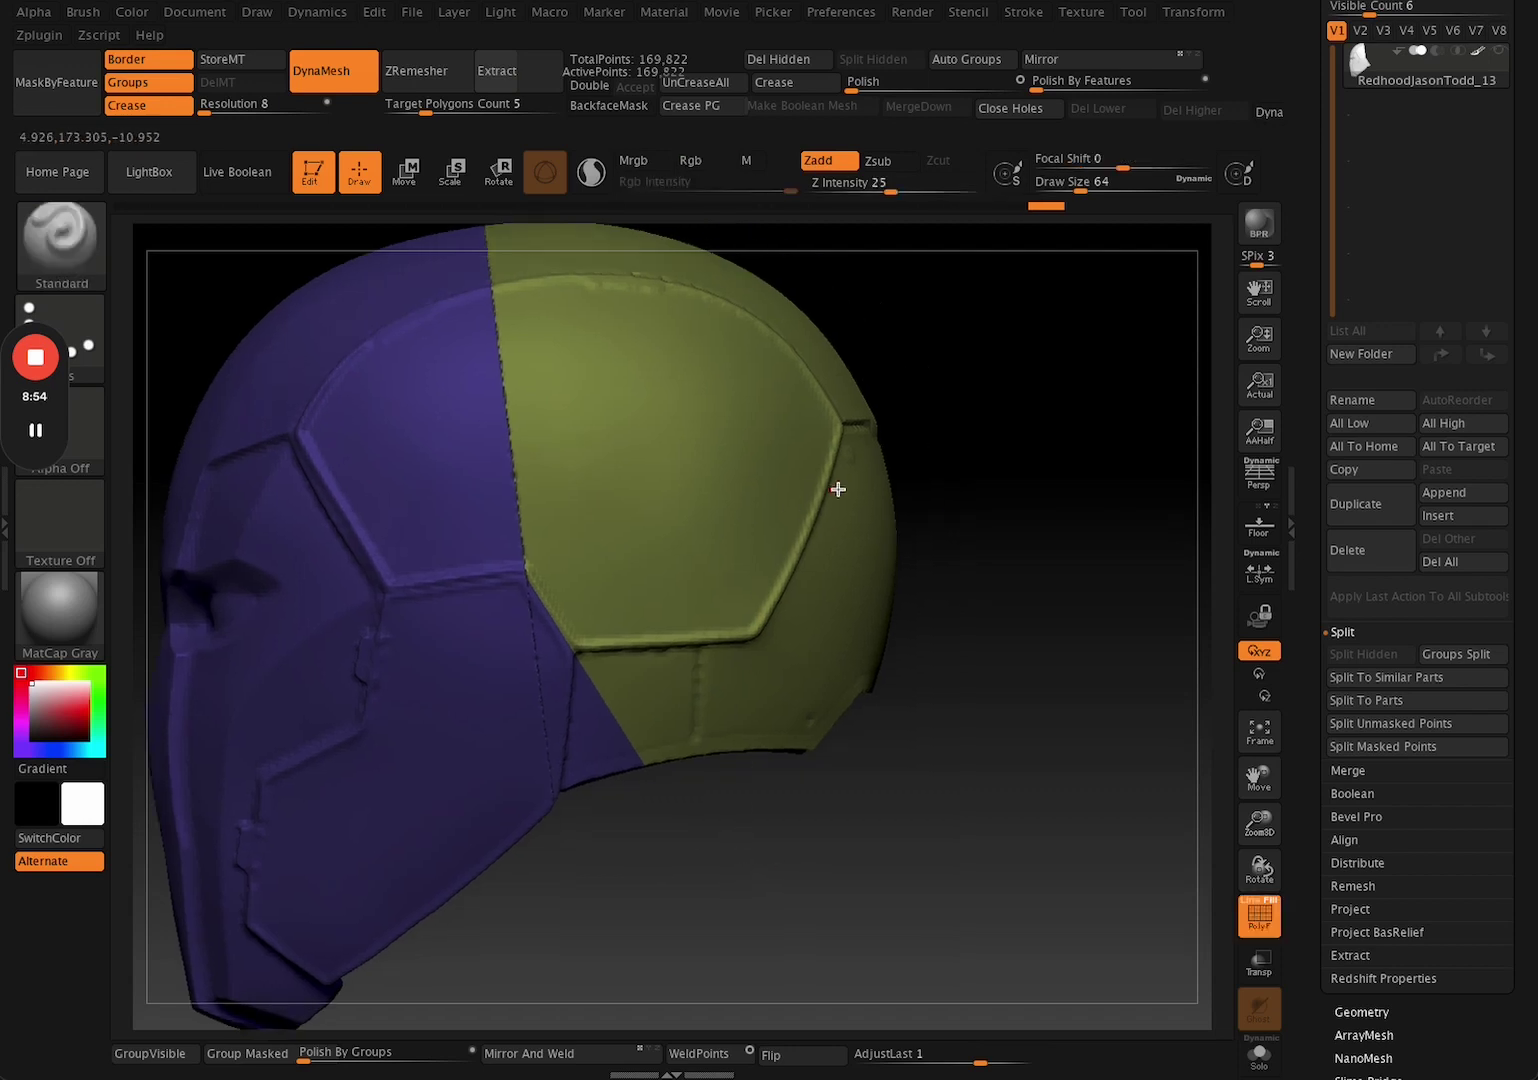
Remesh the helmet with group-based DynaMesh, inspect the wall along the stepped seam, and restore all parts.
left_click_drag(1020, 593, 1056, 590, "alt")
left_click(621, 690, "ctrl+shift")
left_click_drag(614, 945, 663, 906)
left_click(760, 880, "ctrl+shift")
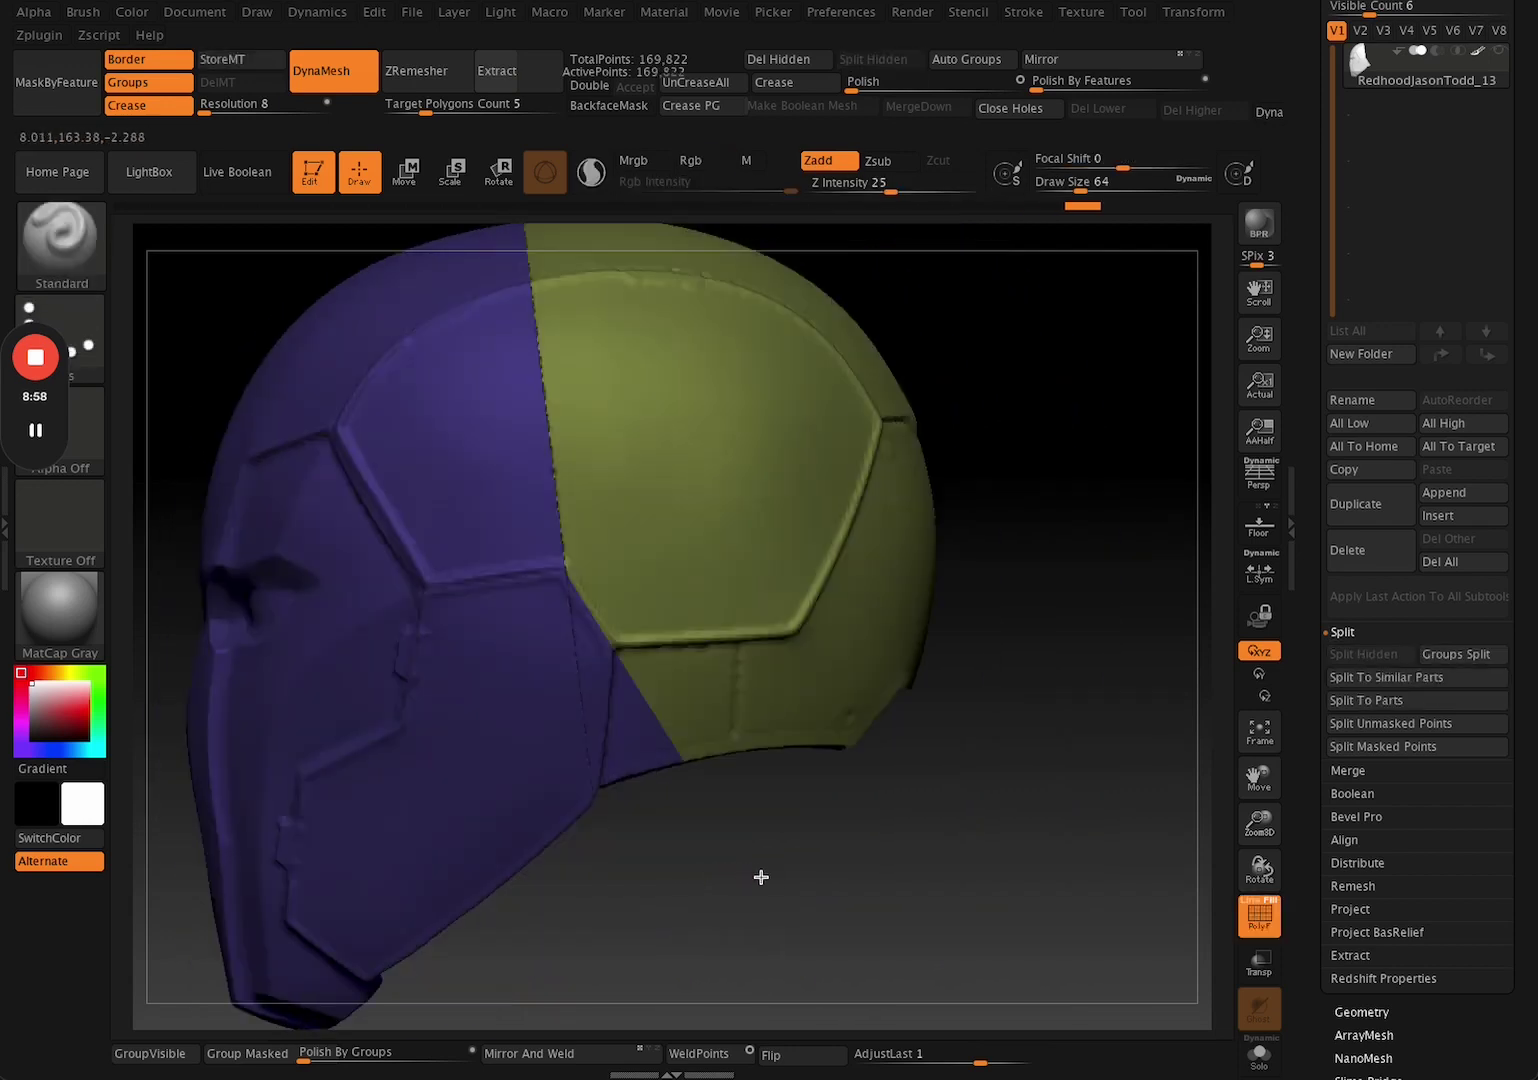
left_click_drag(800, 872, 697, 923, "ctrl")
left_click(645, 807, "ctrl+shift")
left_click_drag(645, 807, 487, 683)
left_click_drag(1085, 565, 863, 832)
left_click(863, 832, "ctrl+shift")
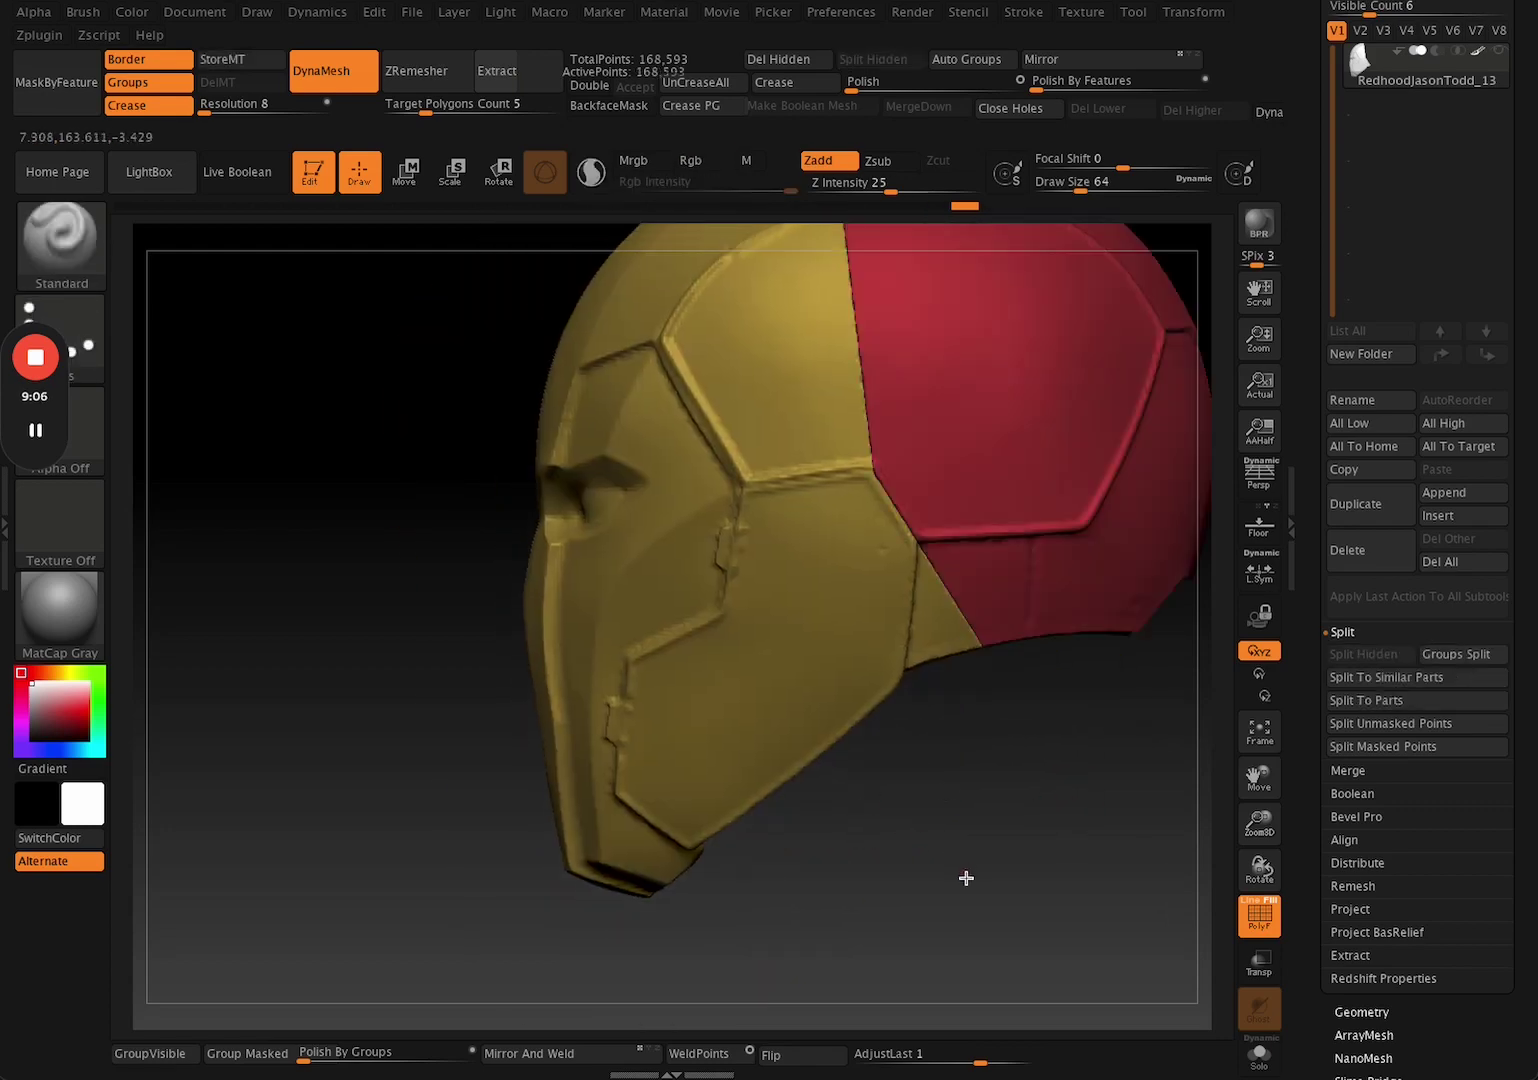
Slice the helmet with SliceCurve along a near-vertical line from the crown, behind the existing seam, down past the cheek panel's rear edge.
left_click_drag(965, 878, 652, 698)
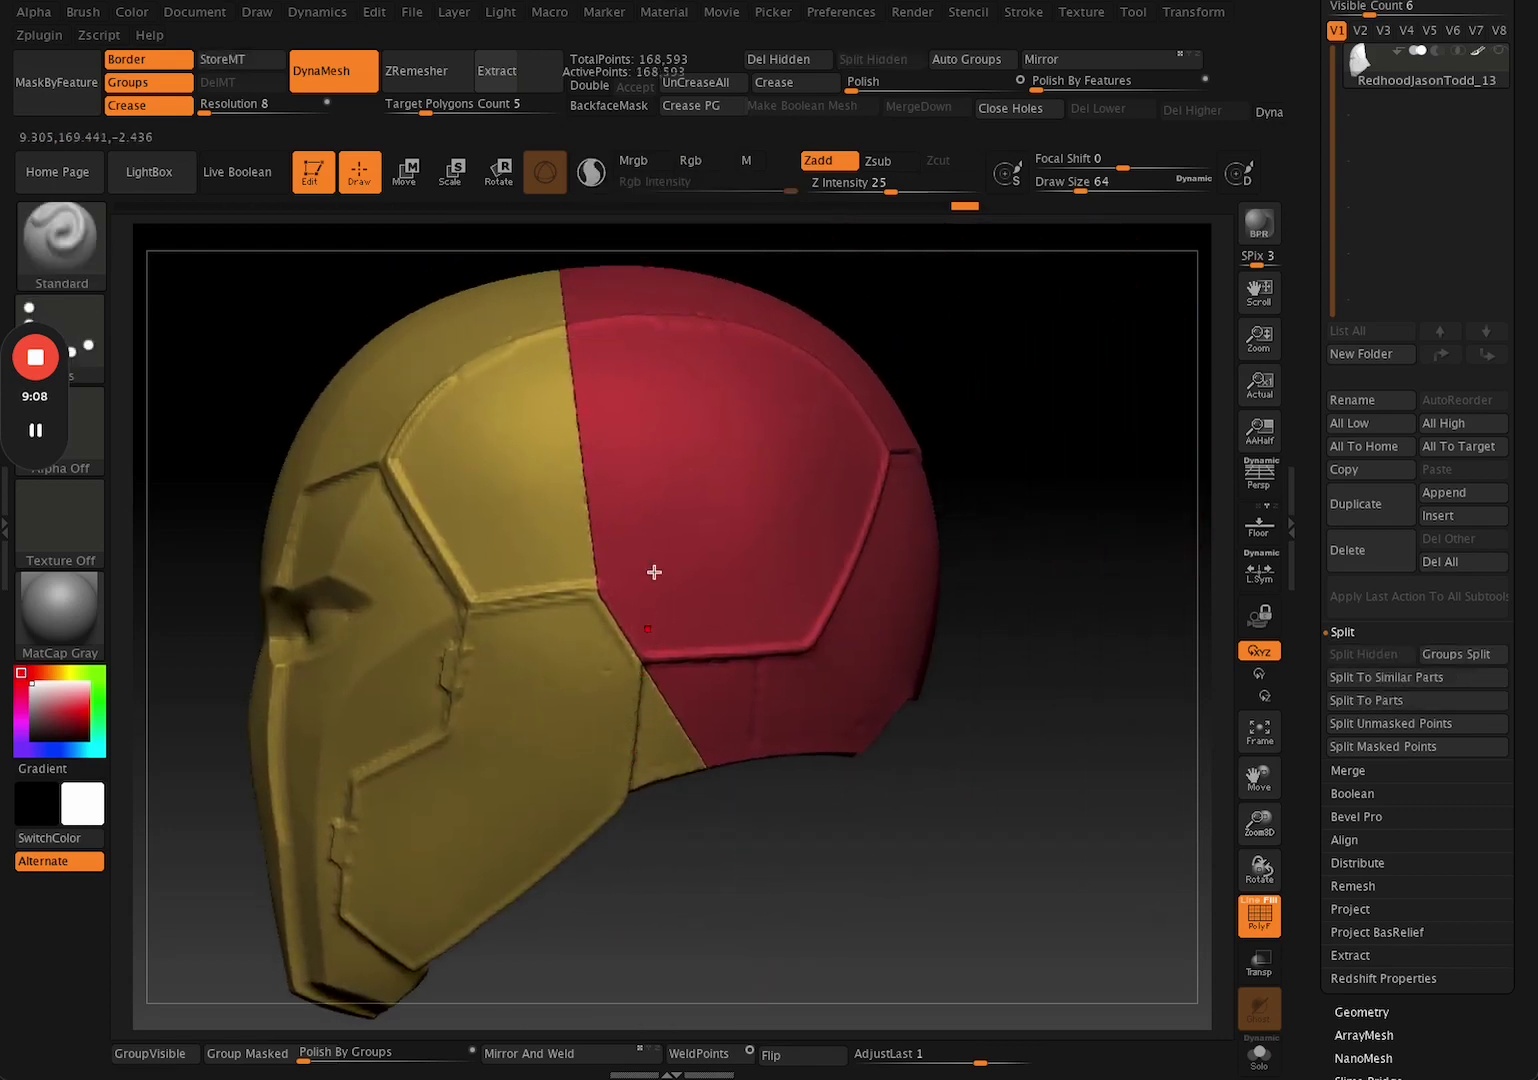
left_click(60, 238, "ctrl+shift")
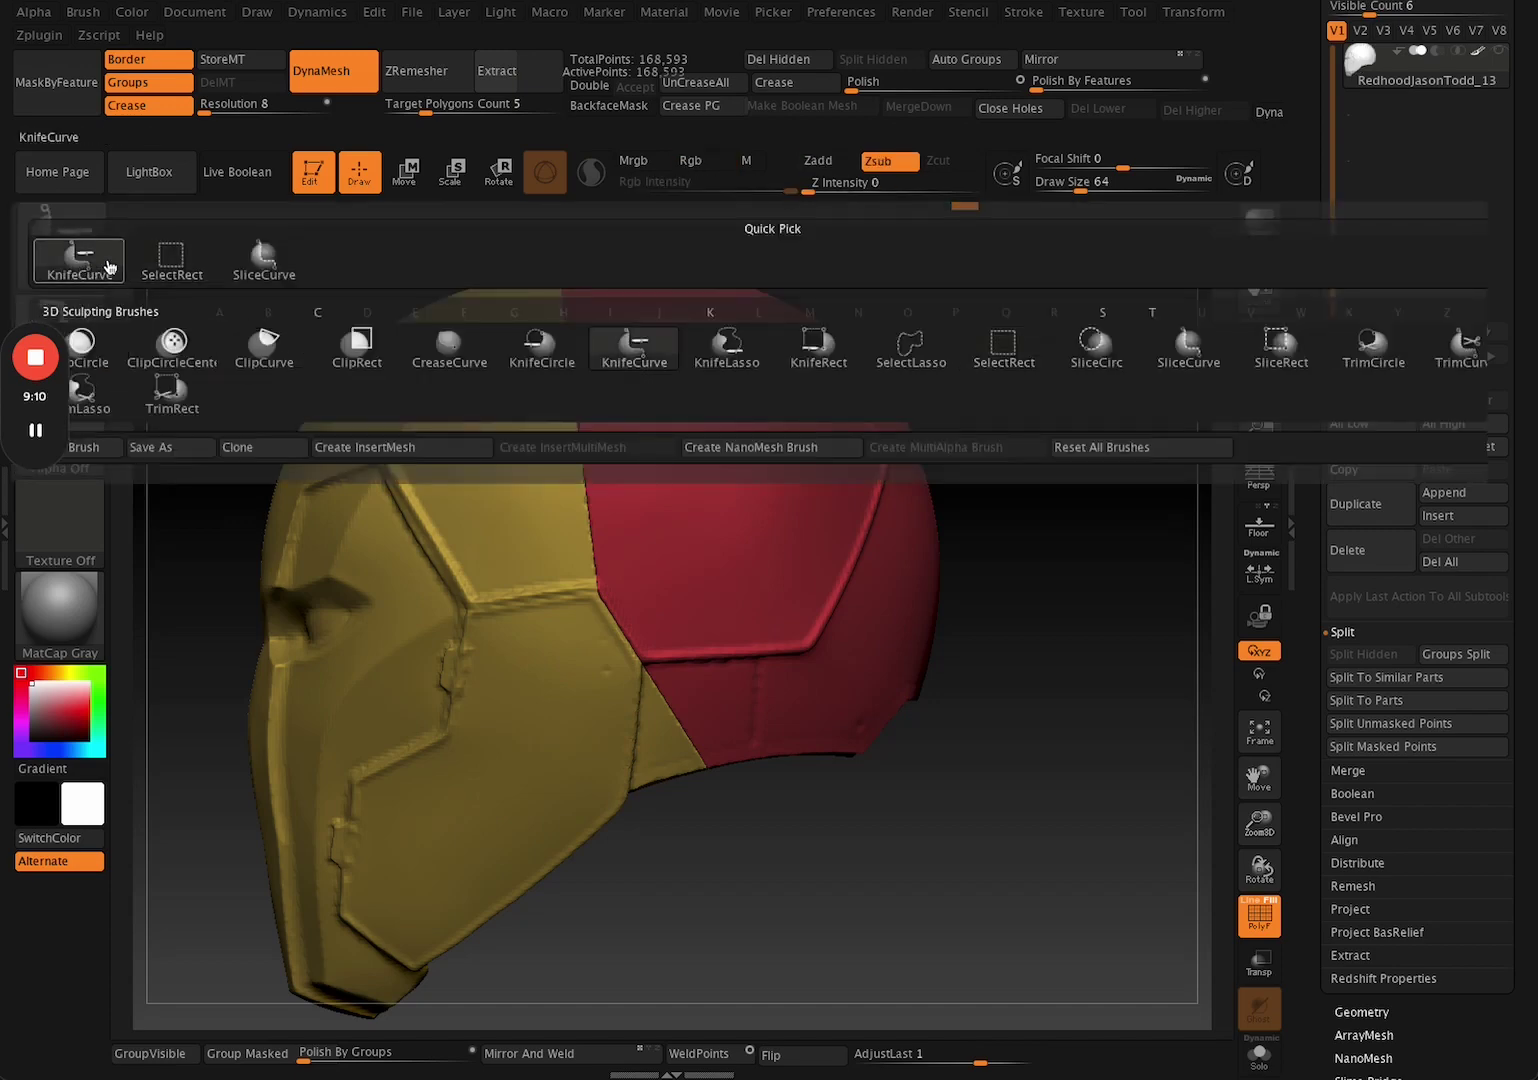
left_click(78, 255)
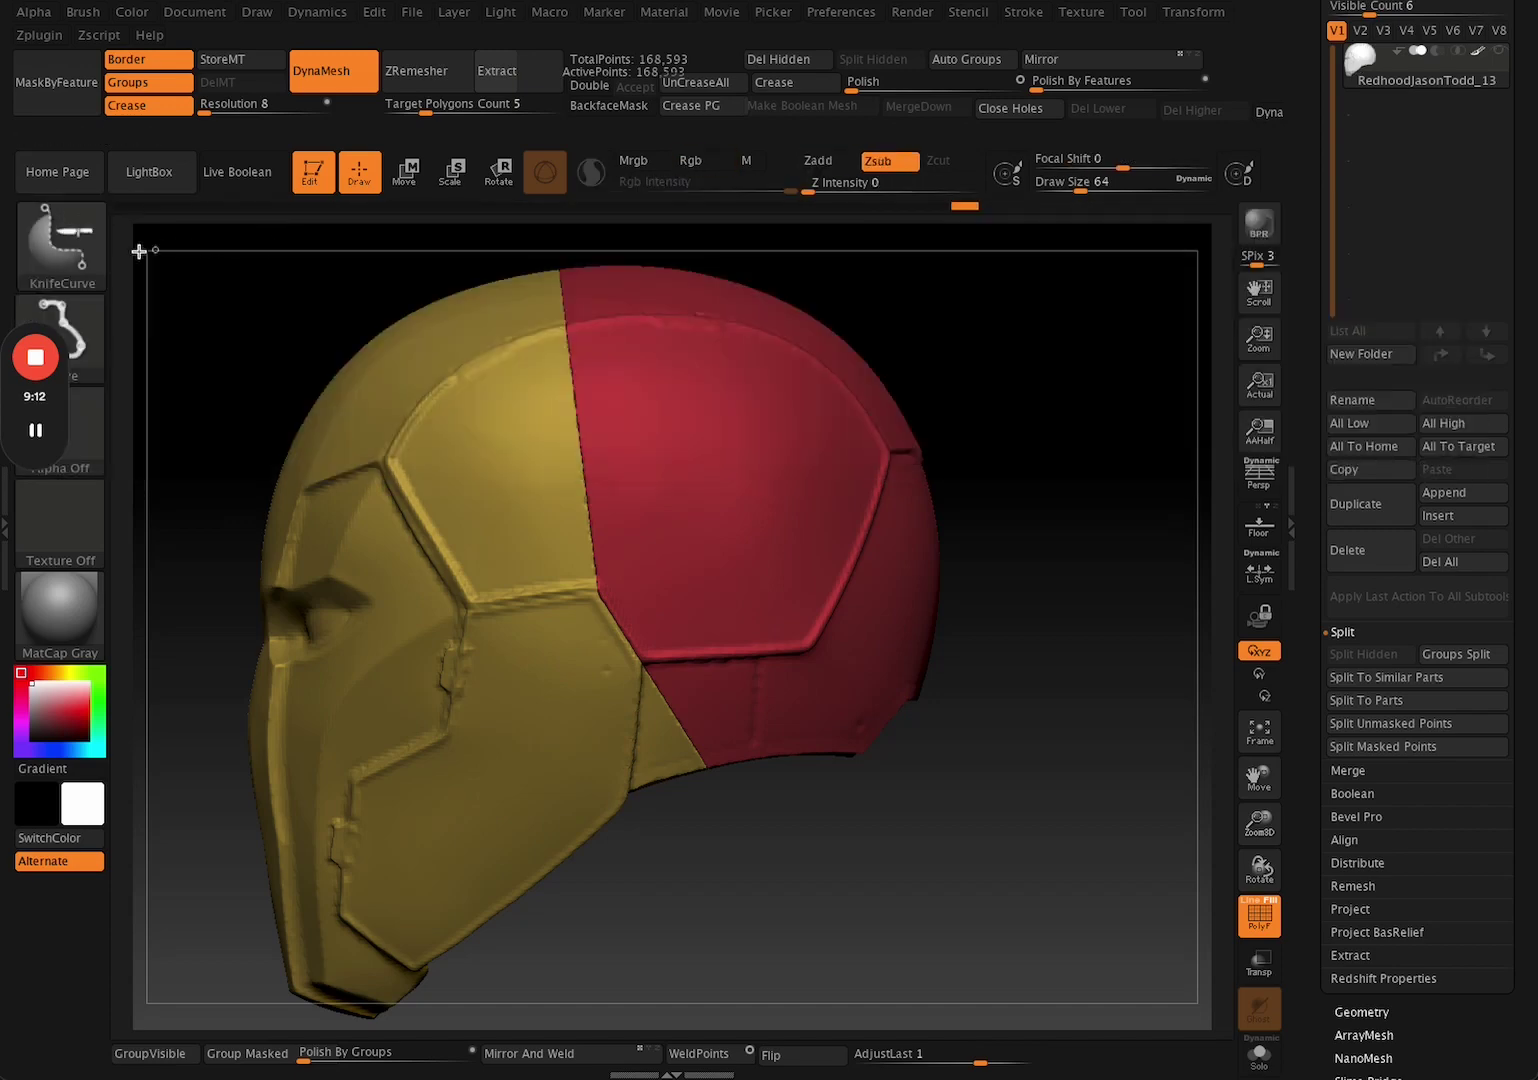
left_click(75, 249, "ctrl+shift")
left_click(277, 269, "ctrl+shift")
left_click_drag(663, 793, 711, 639, "alt")
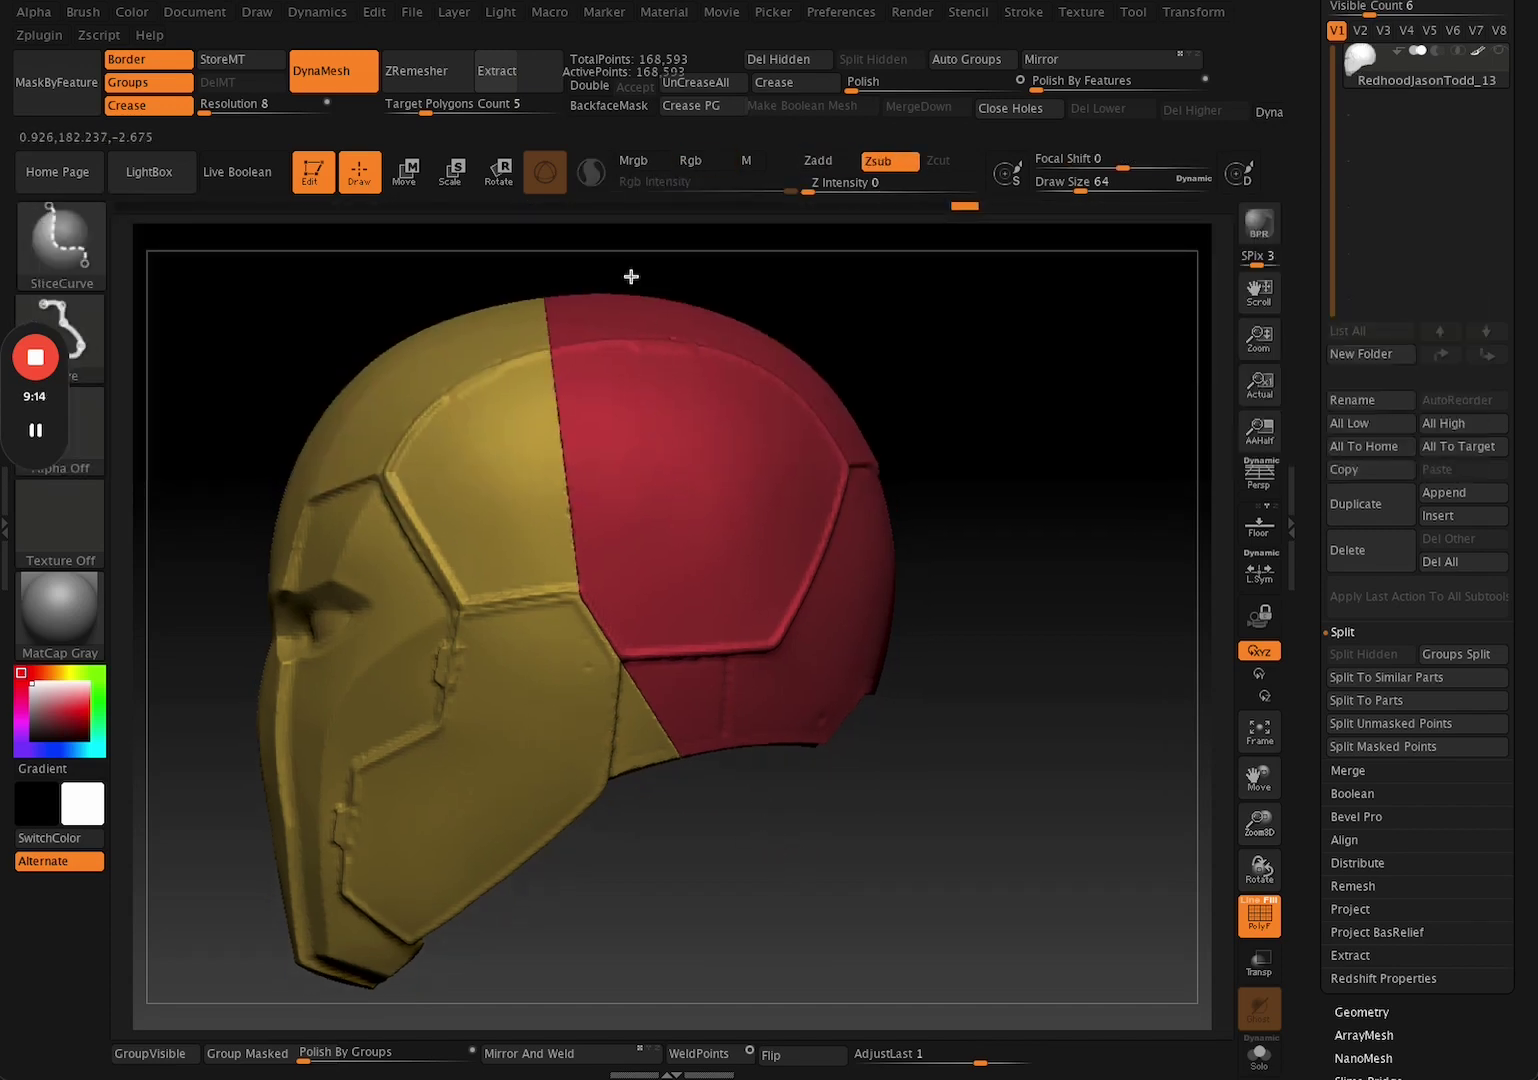
mouse_move(631, 276)
left_mouse_down("ctrl+shift")
mouse_move(611, 903)
mouse_move(597, 902)
left_mouse_up("ctrl+shift")
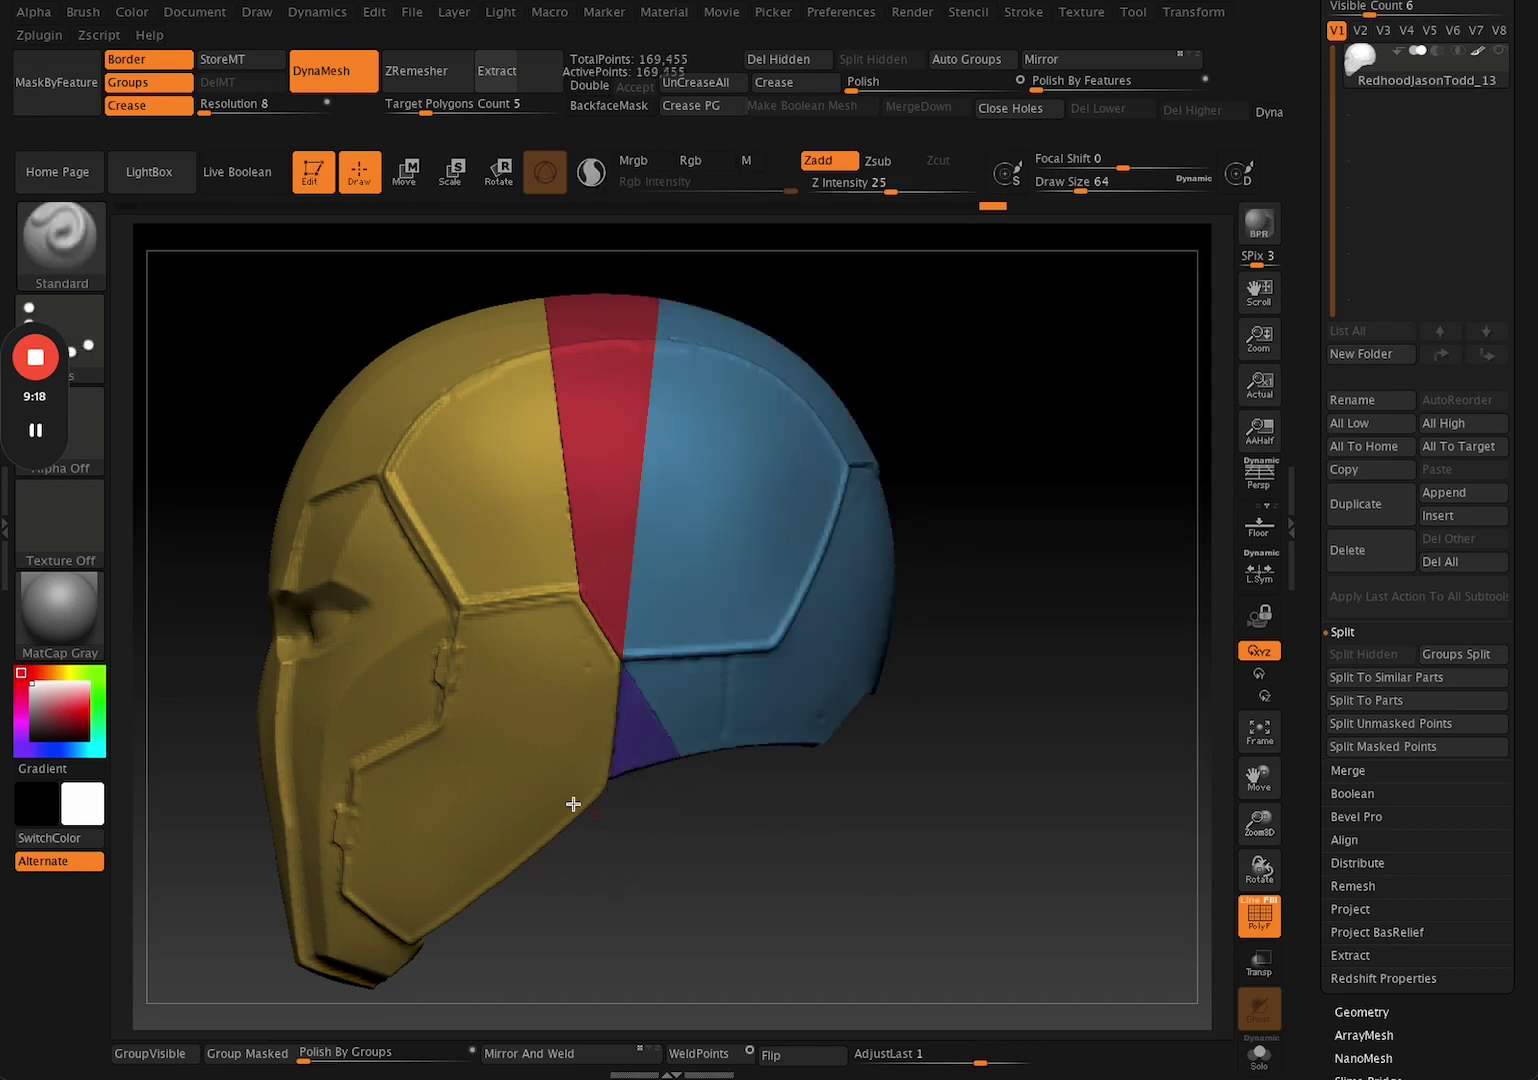
Switch the selection brush to SelectRect, isolate the narrow upper wedge between the cuts, and restore the other parts.
left_click(80, 250, "ctrl+shift")
left_click(193, 266)
left_click(625, 566, "ctrl+shift")
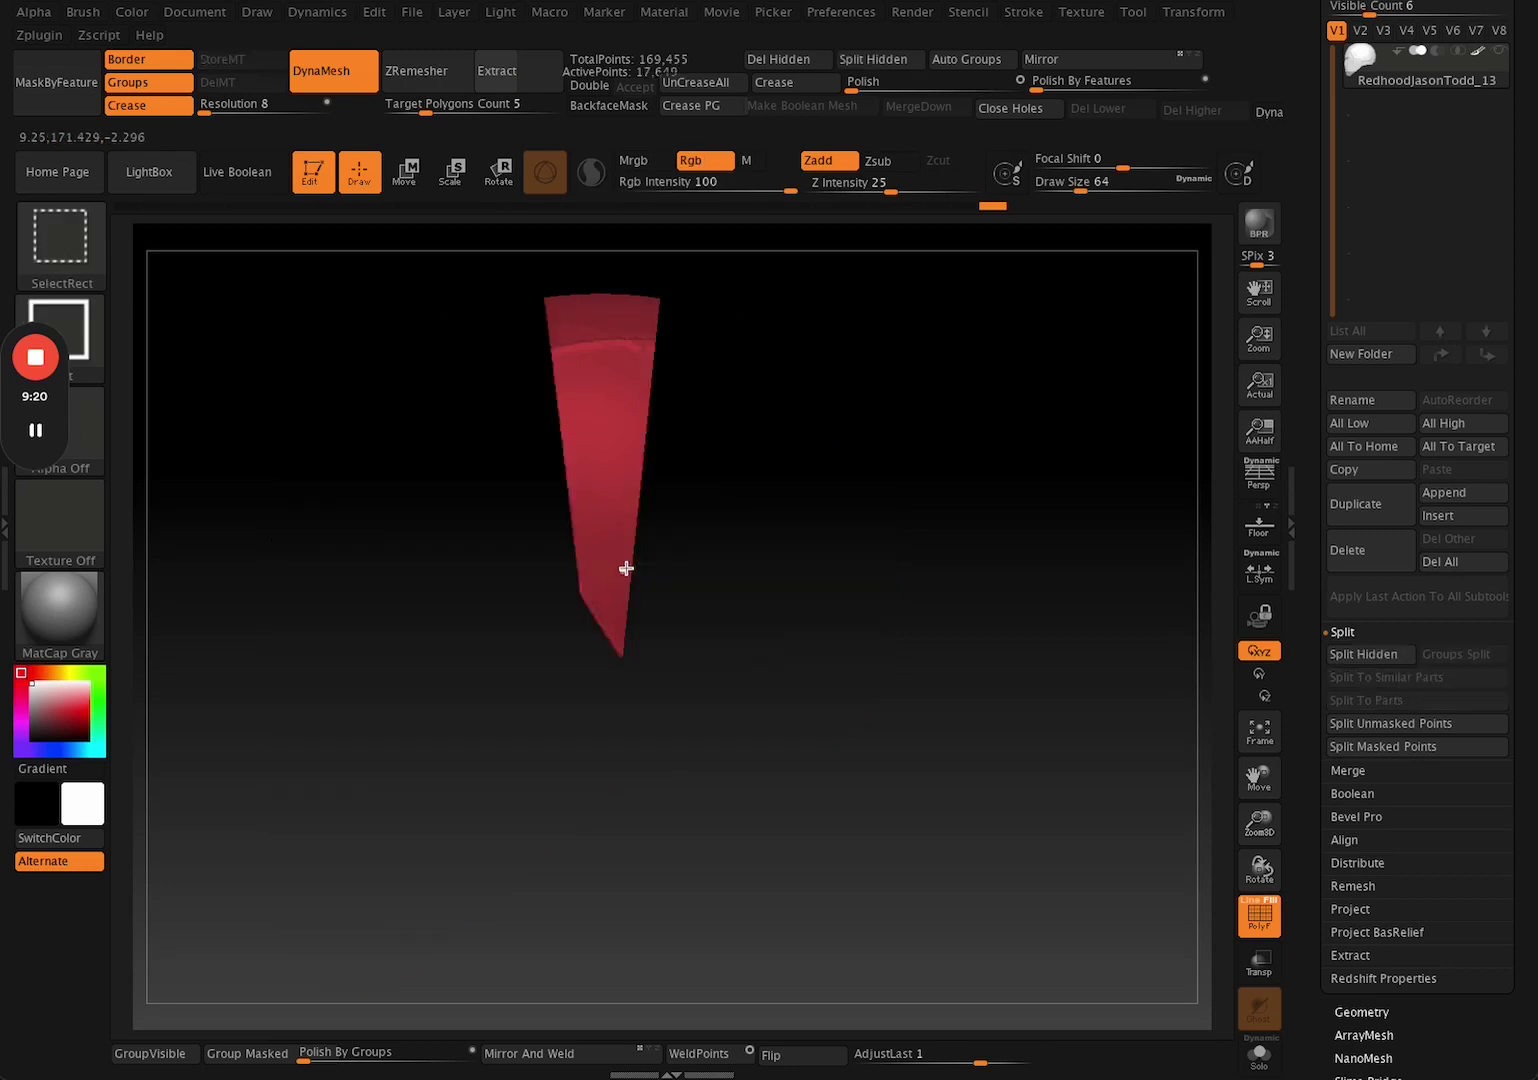
left_click(890, 545, "ctrl+shift")
left_click(810, 598, "ctrl+shift")
left_click(762, 768, "ctrl+shift")
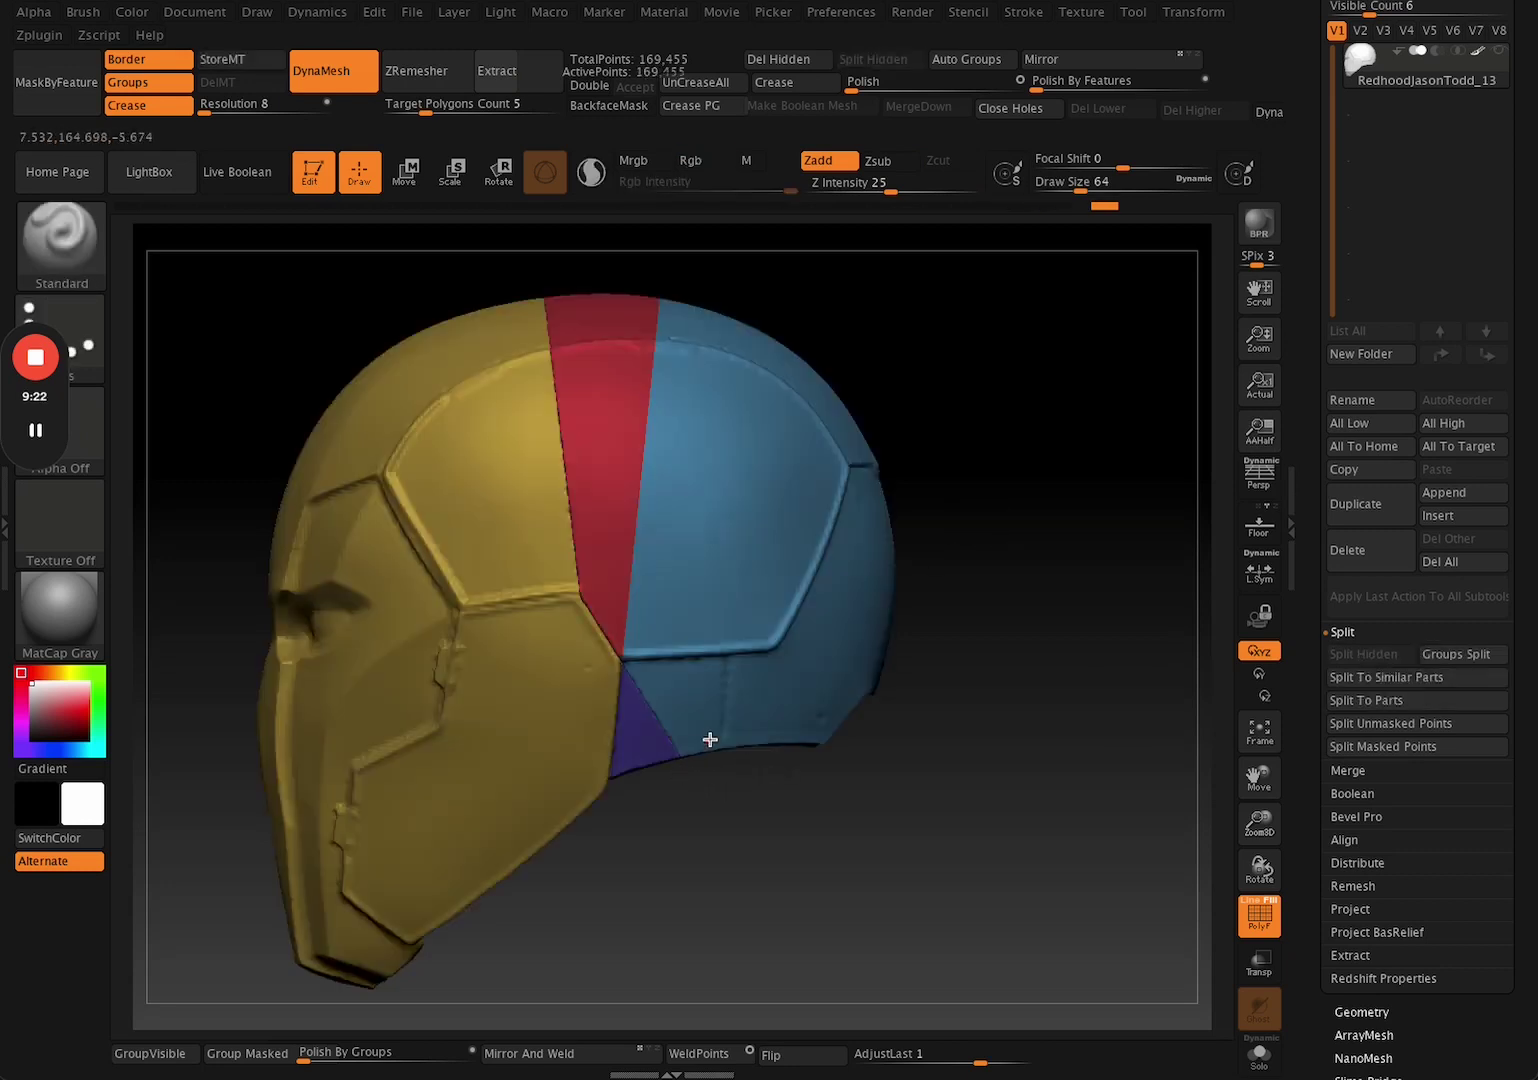
Isolate the rear part with its upper and lower wedges, group them into one polygroup, and restore the front part.
left_click(597, 570, "ctrl+shift")
left_click_drag(1003, 474, 940, 525, "ctrl+shift")
left_click(770, 630, "ctrl+shift")
left_click(650, 722, "ctrl+shift")
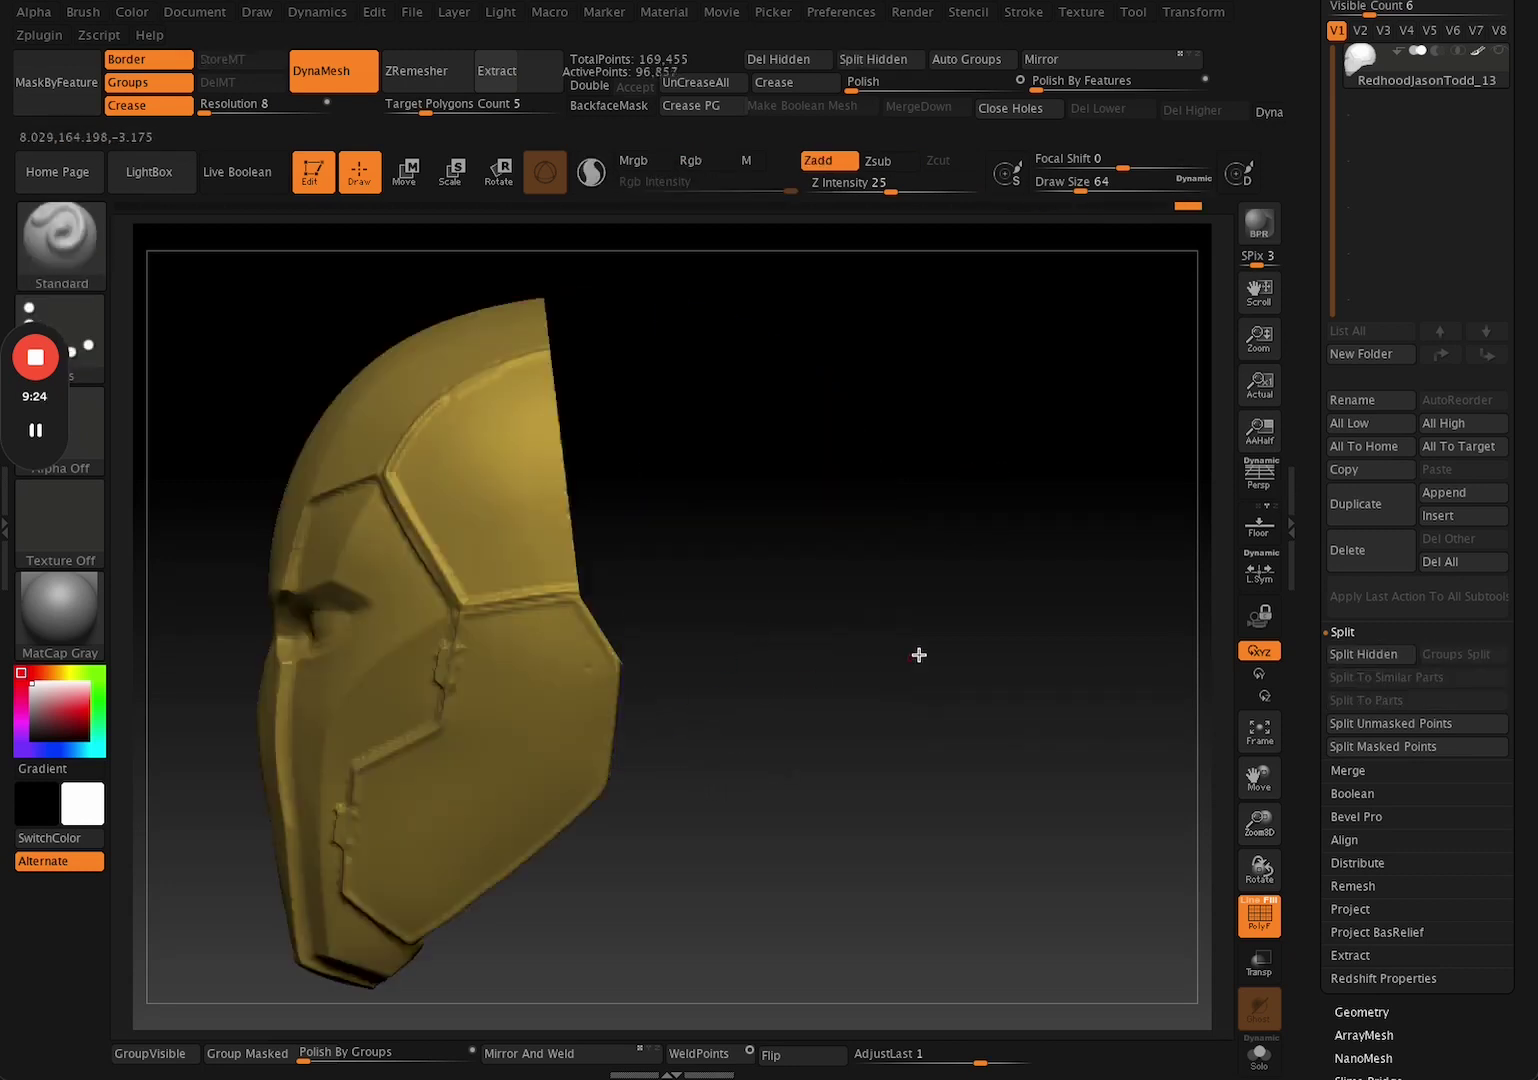
left_click_drag(1050, 598, 920, 682, "ctrl+shift")
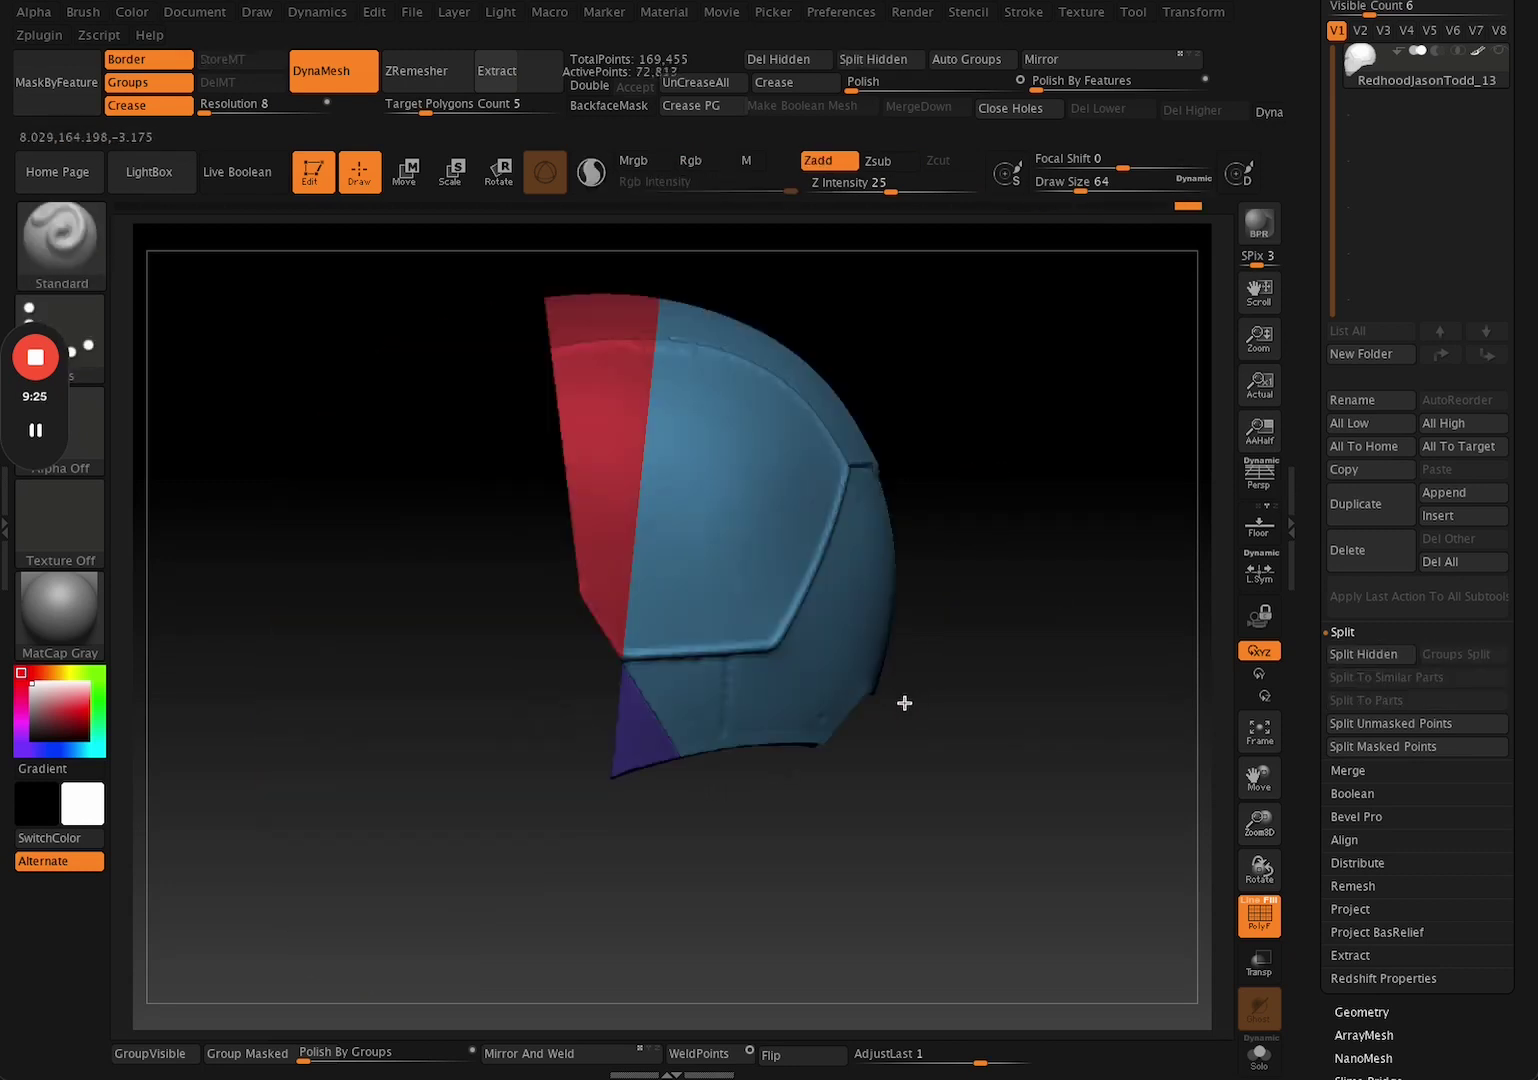
left_click(188, 1055)
left_click(680, 866, "ctrl+shift")
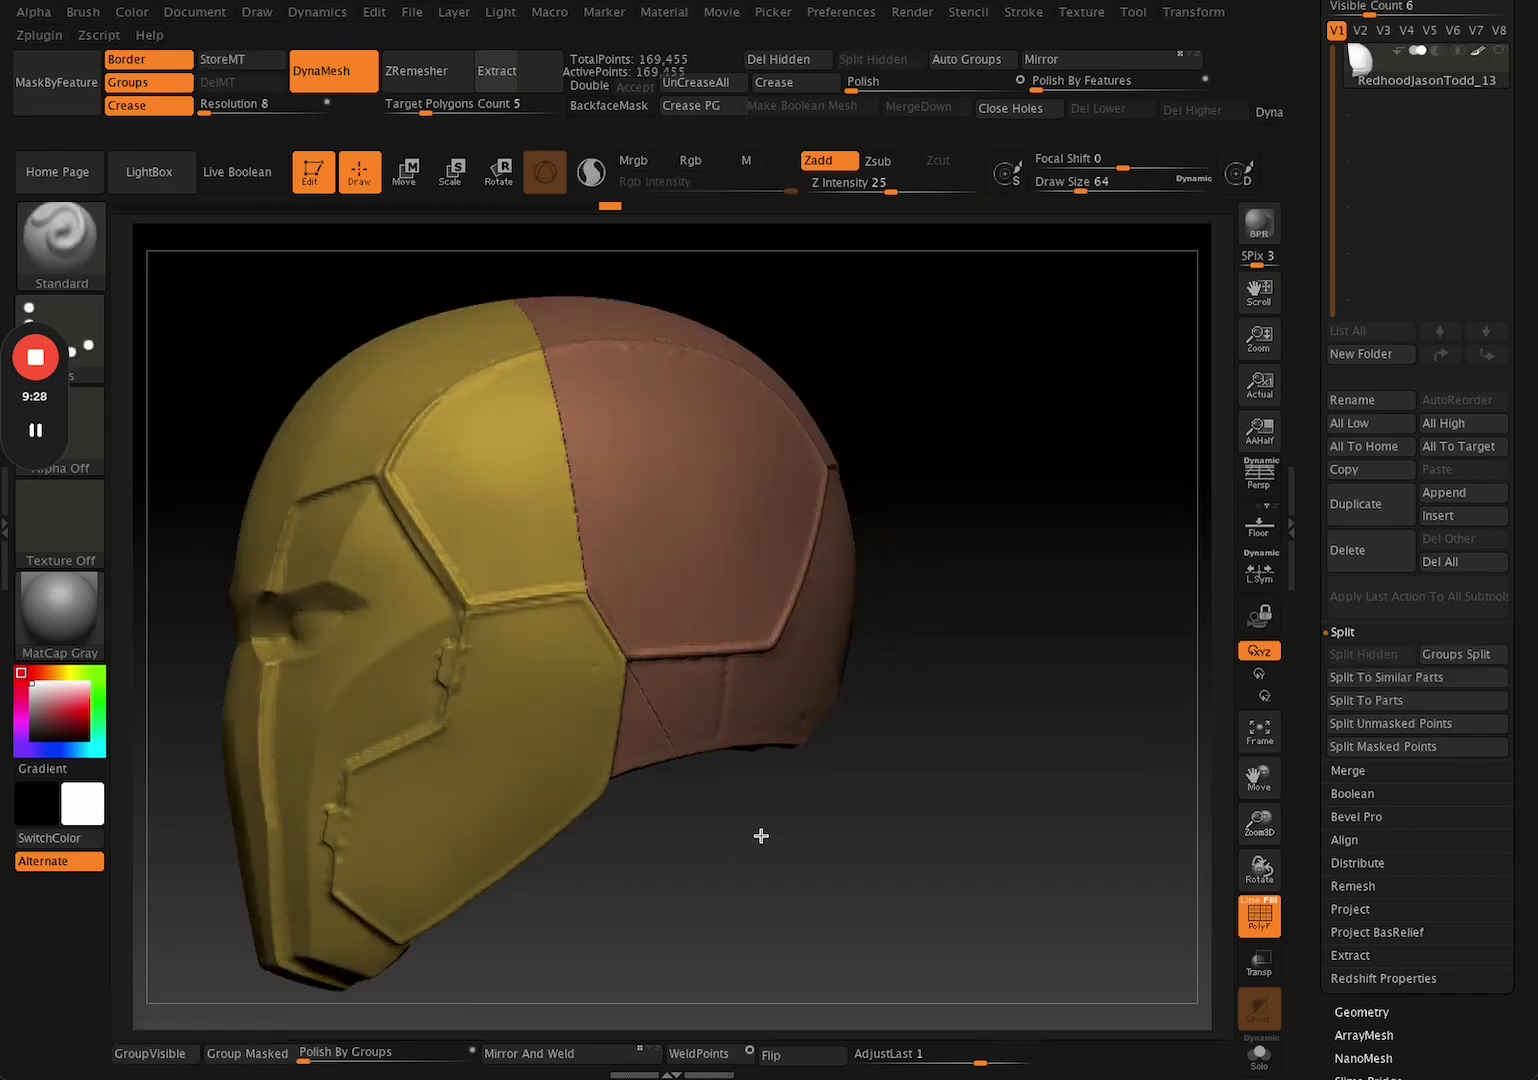
Remesh the two-group helmet with DynaMesh so the regrouped front and rear parts get closed walls.
mouse_move(761, 835)
left_mouse_down()
mouse_move(642, 869)
mouse_move(777, 853)
left_mouse_up()
left_click(566, 794, "ctrl+shift")
left_click(718, 865, "ctrl+shift")
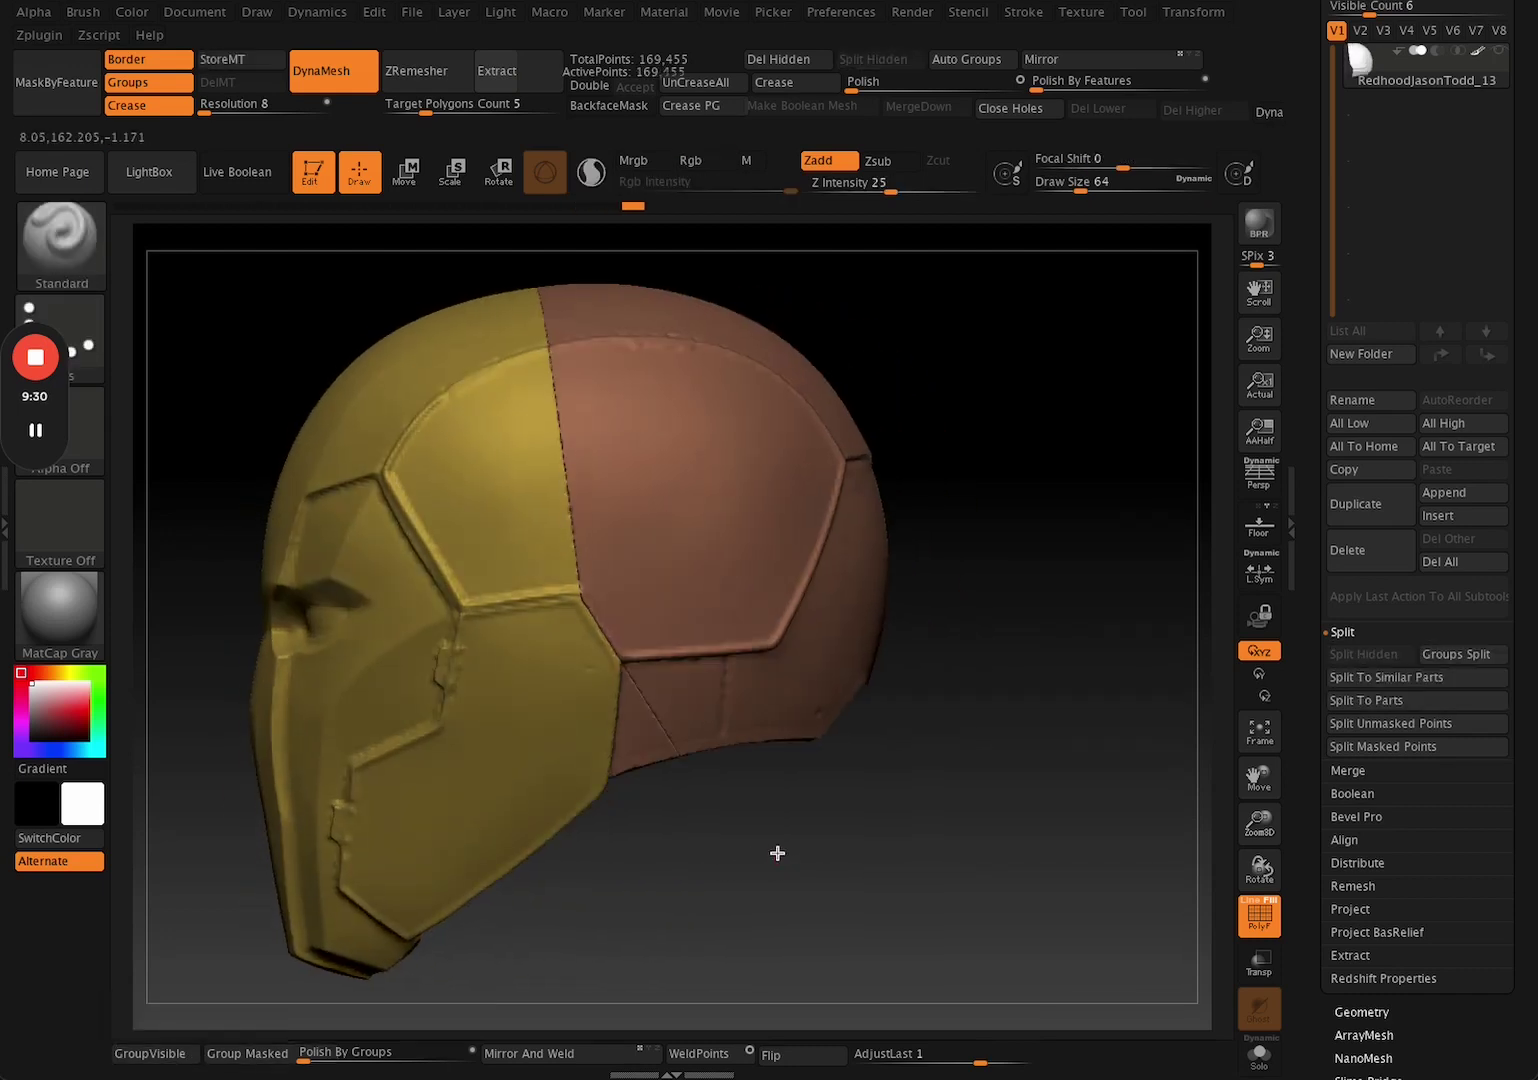
left_click_drag(985, 365, 974, 352)
left_click_drag(985, 508, 1054, 526, "ctrl")
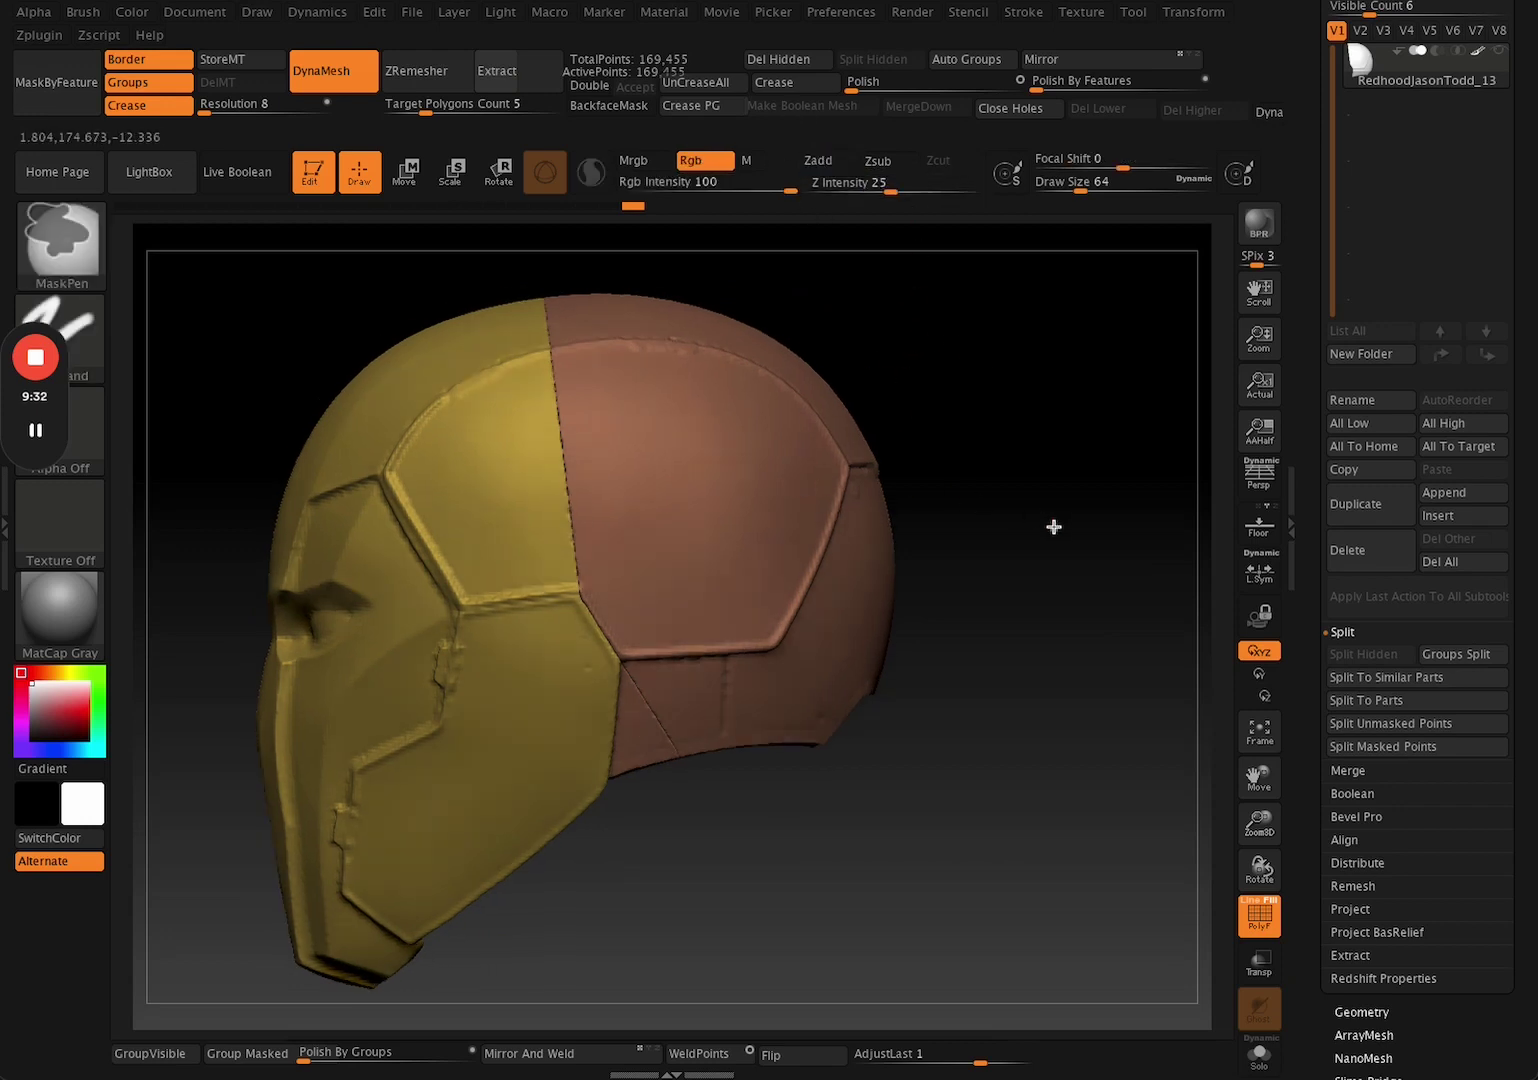
Isolate the rear part of the helmet and inspect the wall thickness along its cut edge from the inside.
left_click_drag(1022, 752, 1010, 759)
left_click(808, 732, "ctrl+shift")
left_click_drag(816, 787, 849, 675)
left_click_drag(923, 541, 995, 621, "alt")
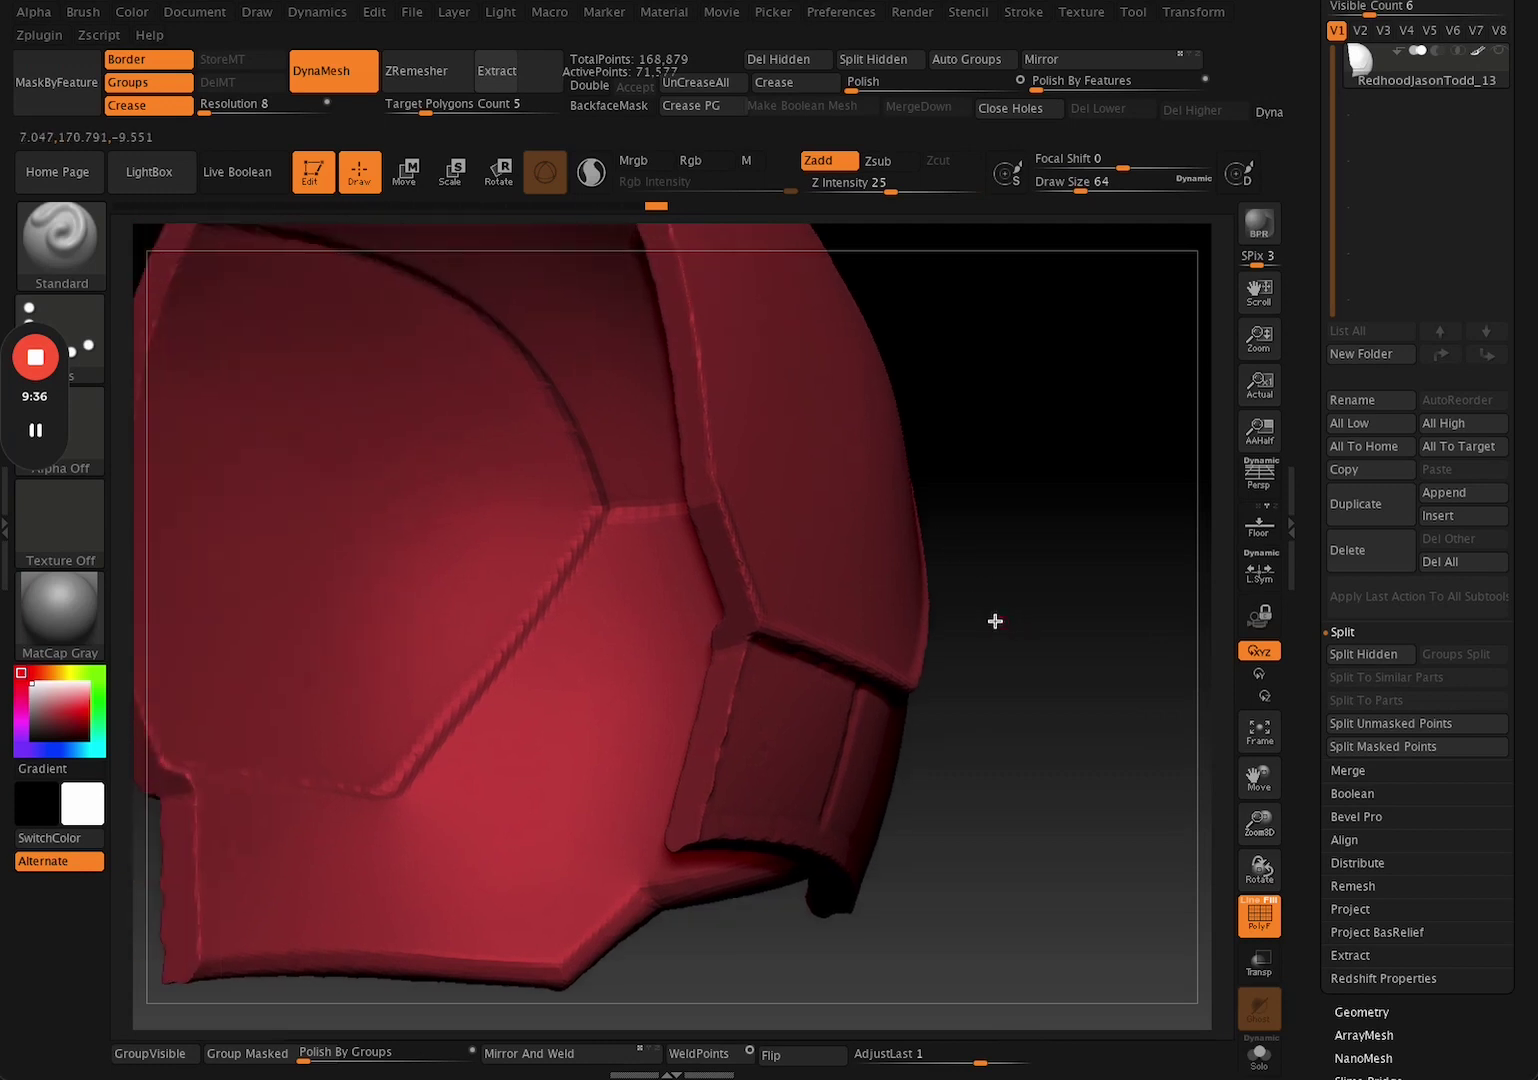
left_click_drag(1058, 530, 861, 551, "alt")
left_click_drag(225, 730, 303, 748, "alt")
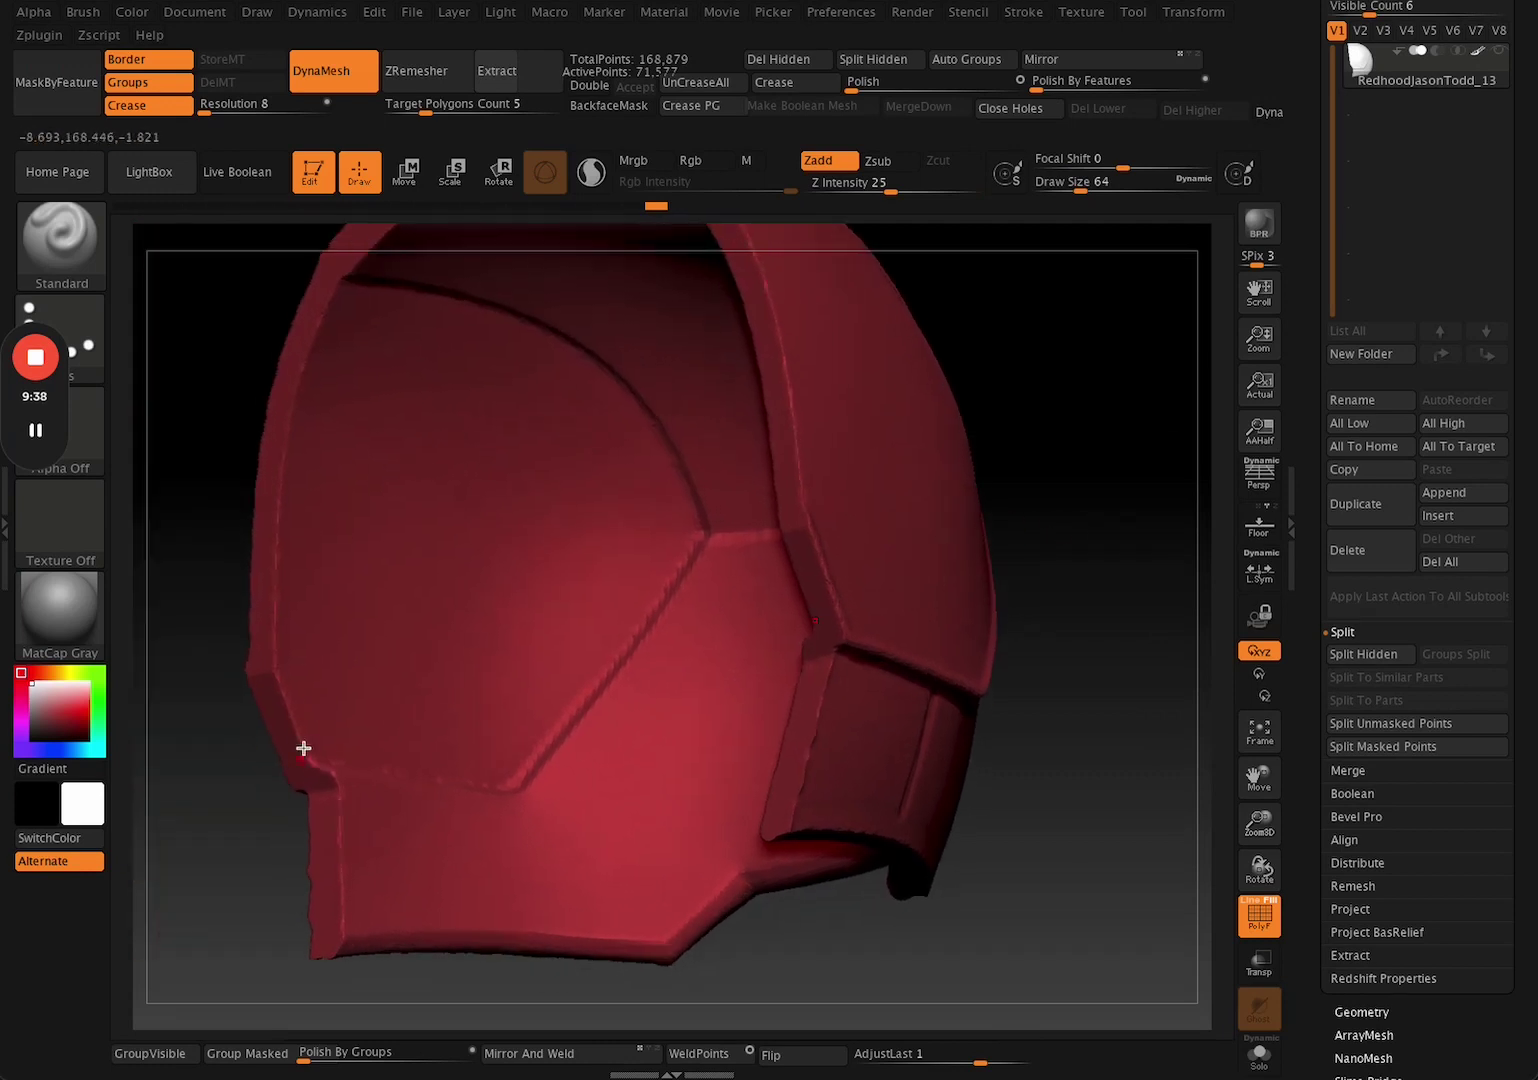
key("f")
left_click_drag(1071, 577, 855, 724)
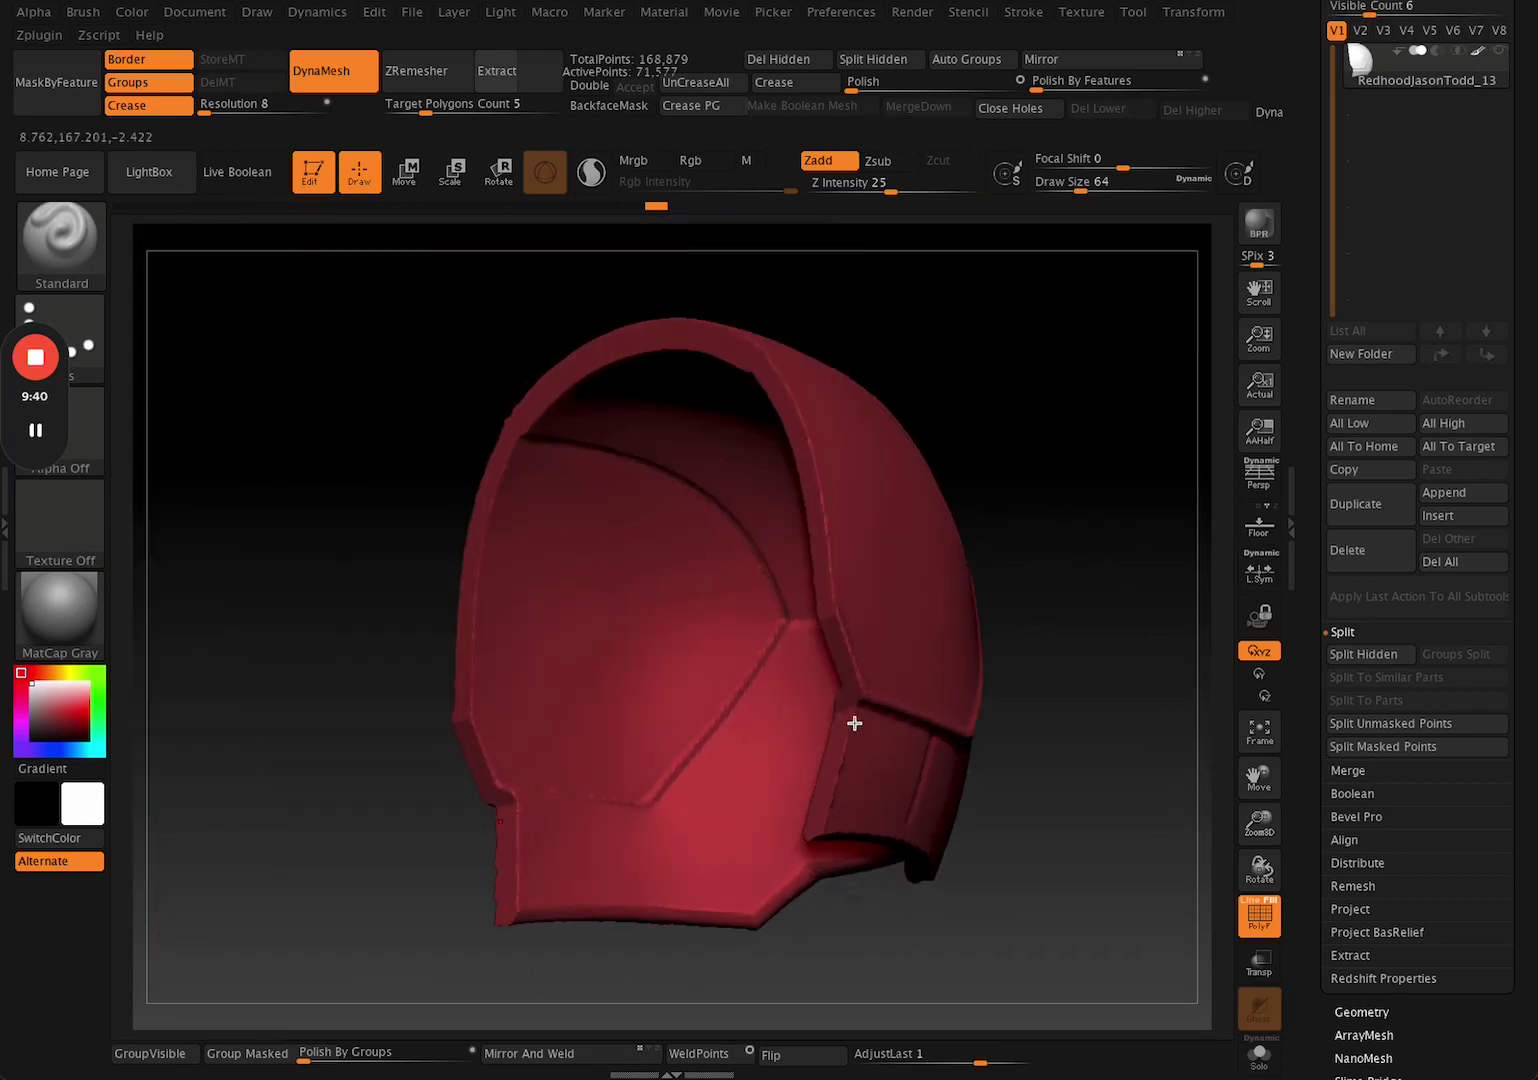
Examine the remeshed parts from several angles and restore the full helmet in a side view.
left_click(1102, 694, "ctrl+shift")
left_click_drag(1102, 694, 732, 825)
left_click(838, 902, "ctrl+shift")
left_click_drag(622, 781, 426, 827)
left_click(957, 885, "ctrl+shift")
left_click_drag(957, 885, 868, 937)
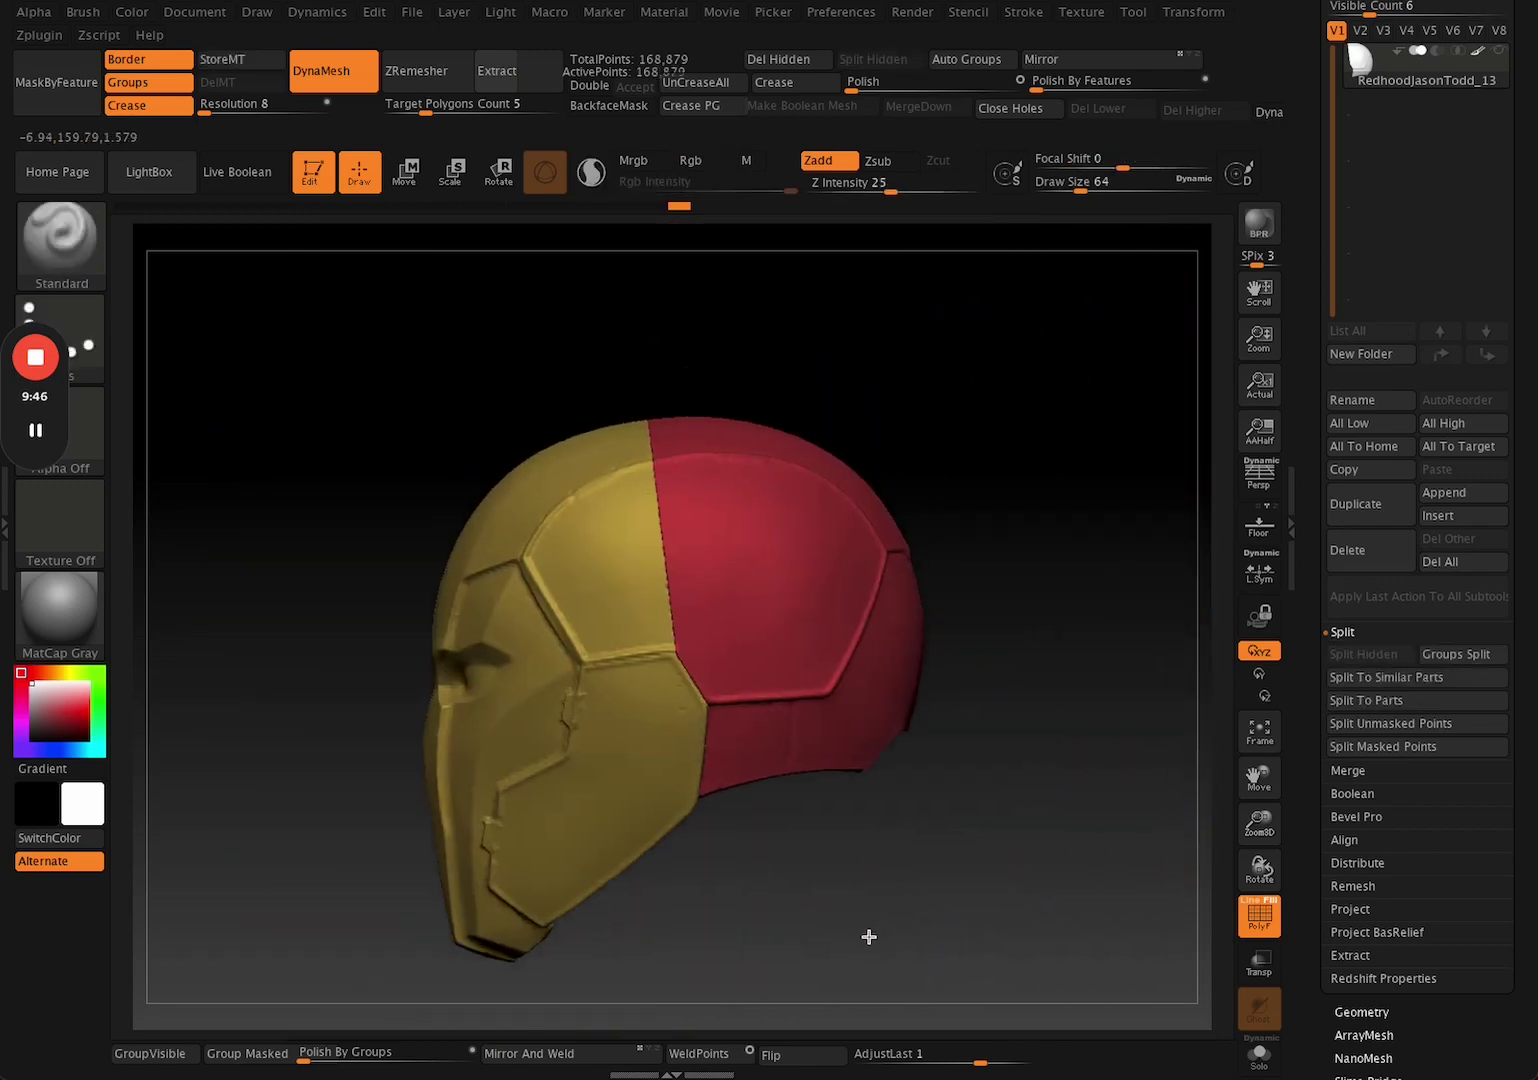
Toggle the polyframe display off and on, isolate the rear part again, and restore the full helmet.
key("shift+f")
key("shift+f")
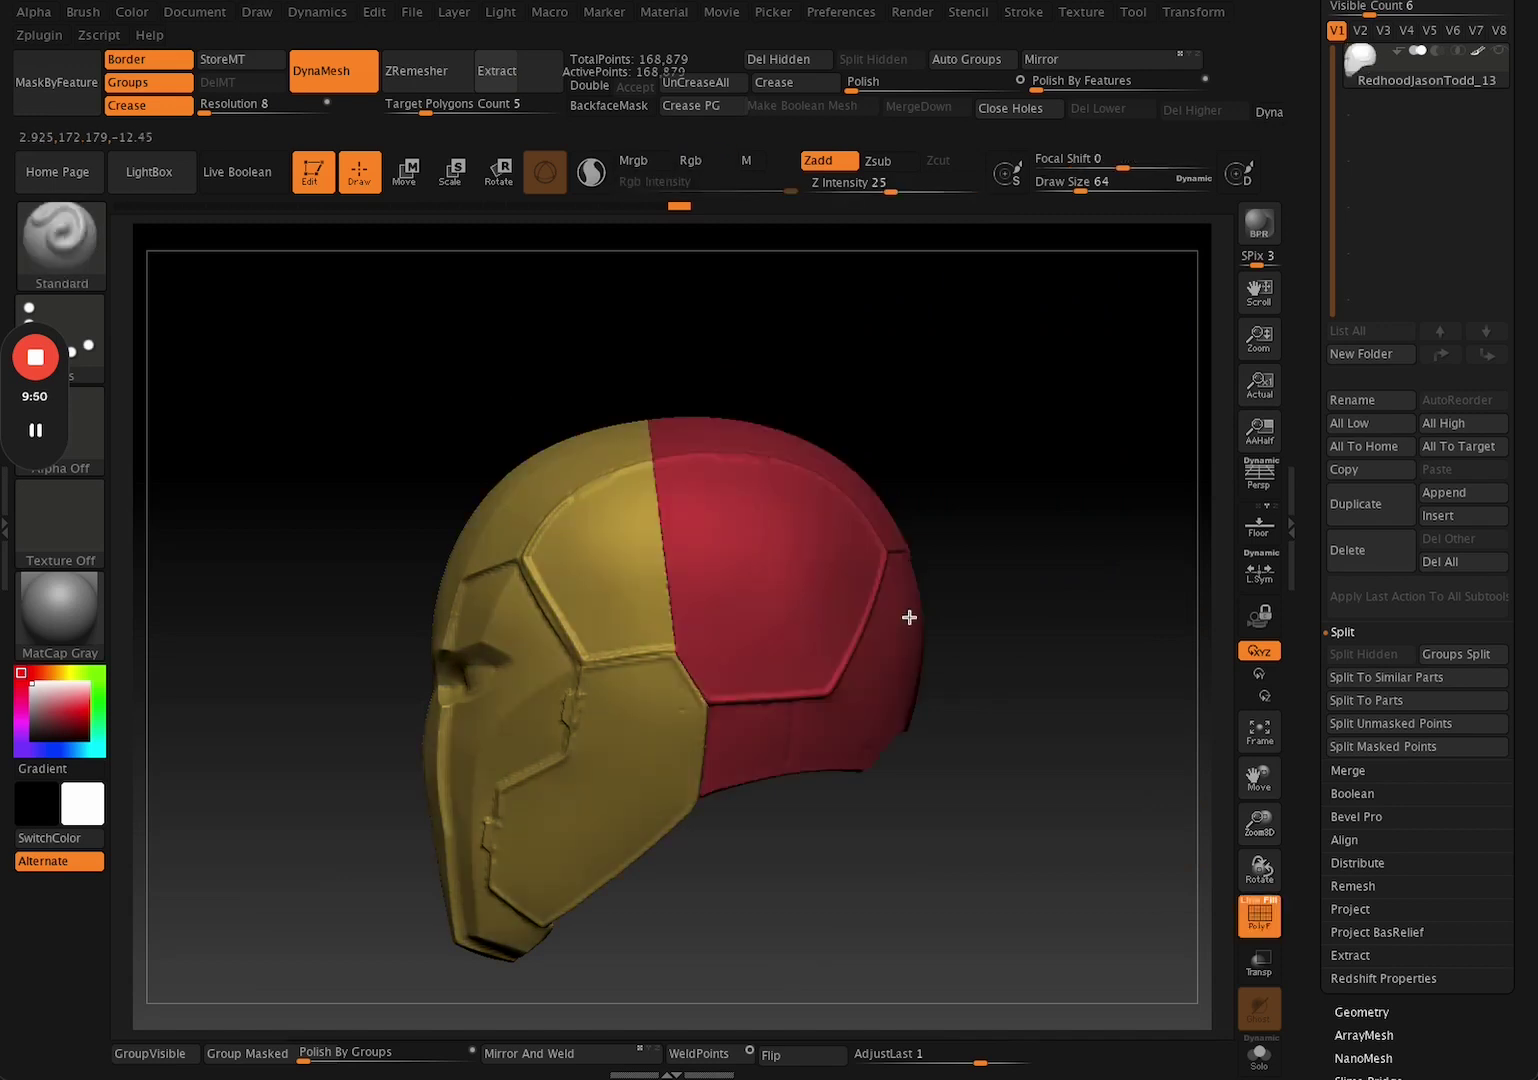
left_click(938, 770, "ctrl+shift")
left_click(933, 784, "ctrl+shift")
left_click(862, 803, "ctrl+shift")
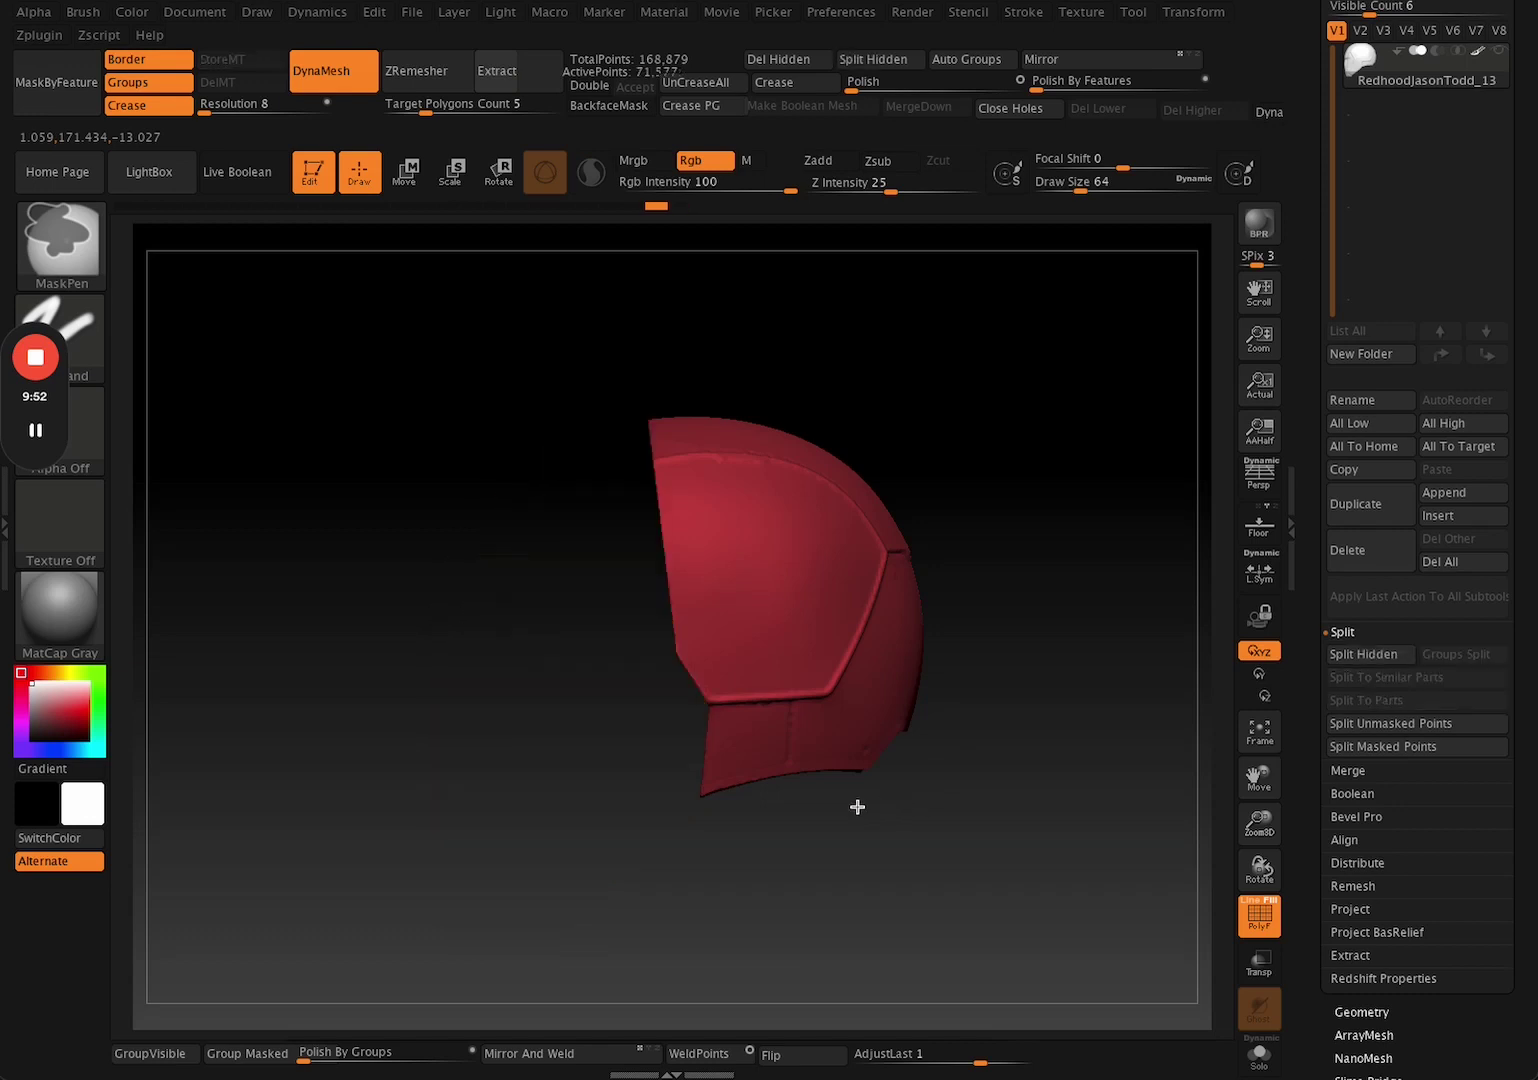
left_click(856, 812, "ctrl+shift")
Undo the latest DynaMesh remesh, the regrouping of the rear parts, and the near-vertical slice through the crown.
key("ctrl+z")
key("ctrl+z")
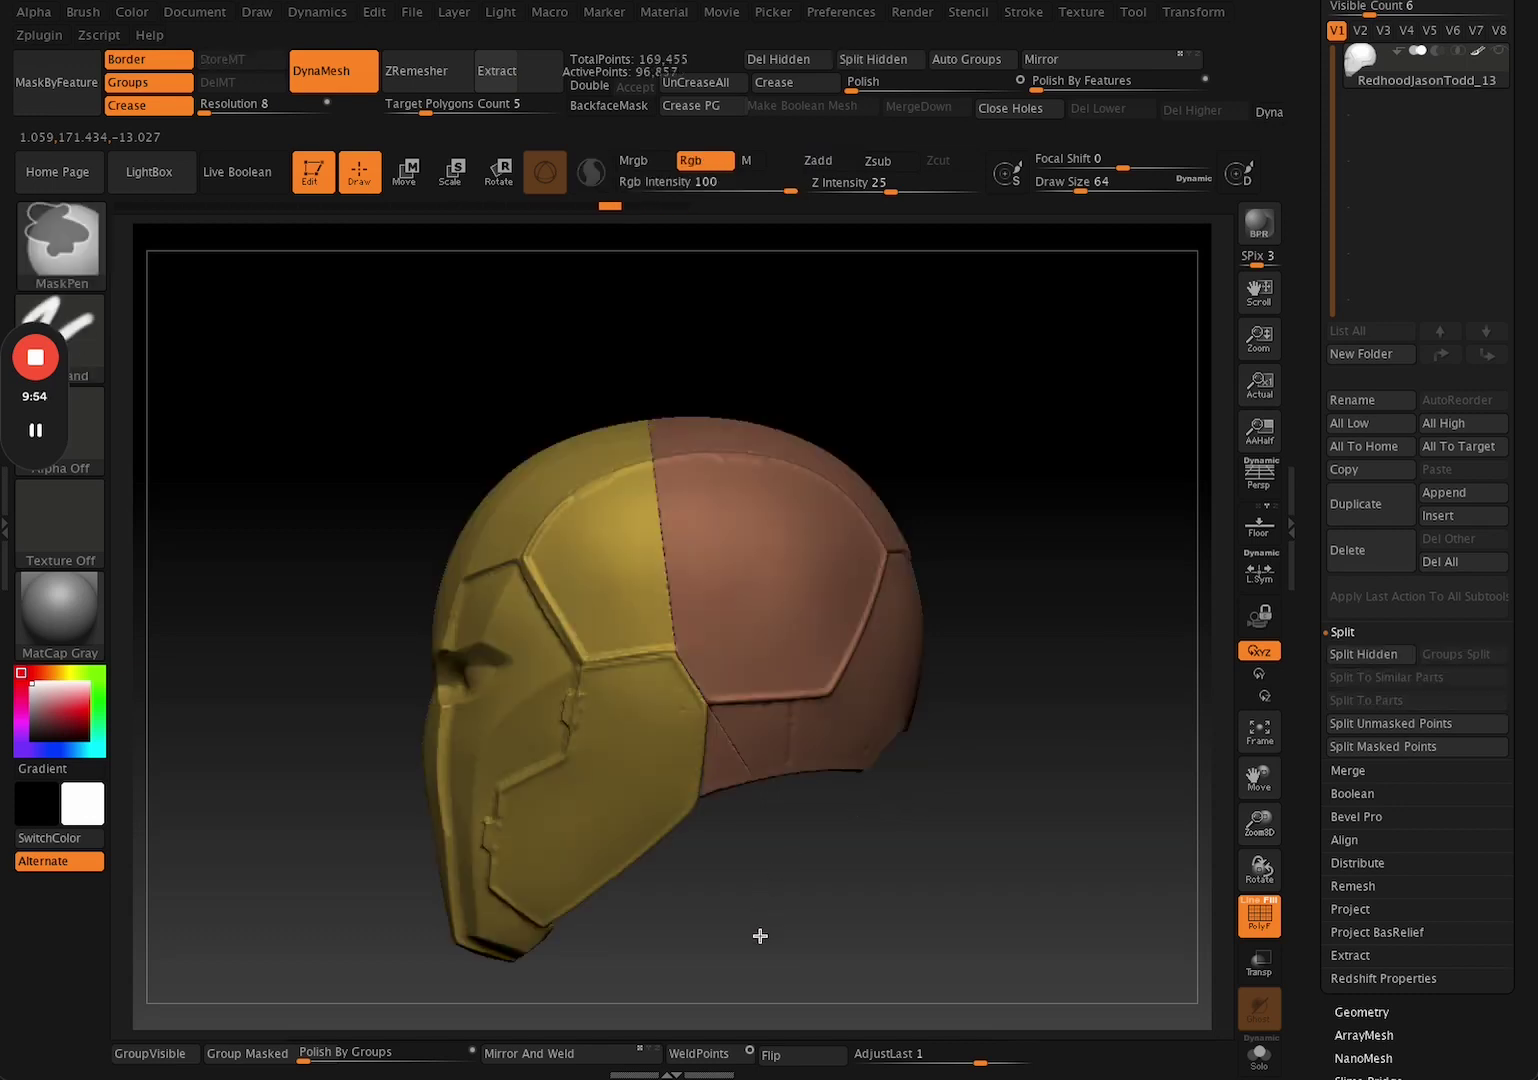
left_click(921, 873, "ctrl+shift")
key("ctrl+z")
key("ctrl+z")
key("ctrl+z")
key("ctrl+z")
key("ctrl+z")
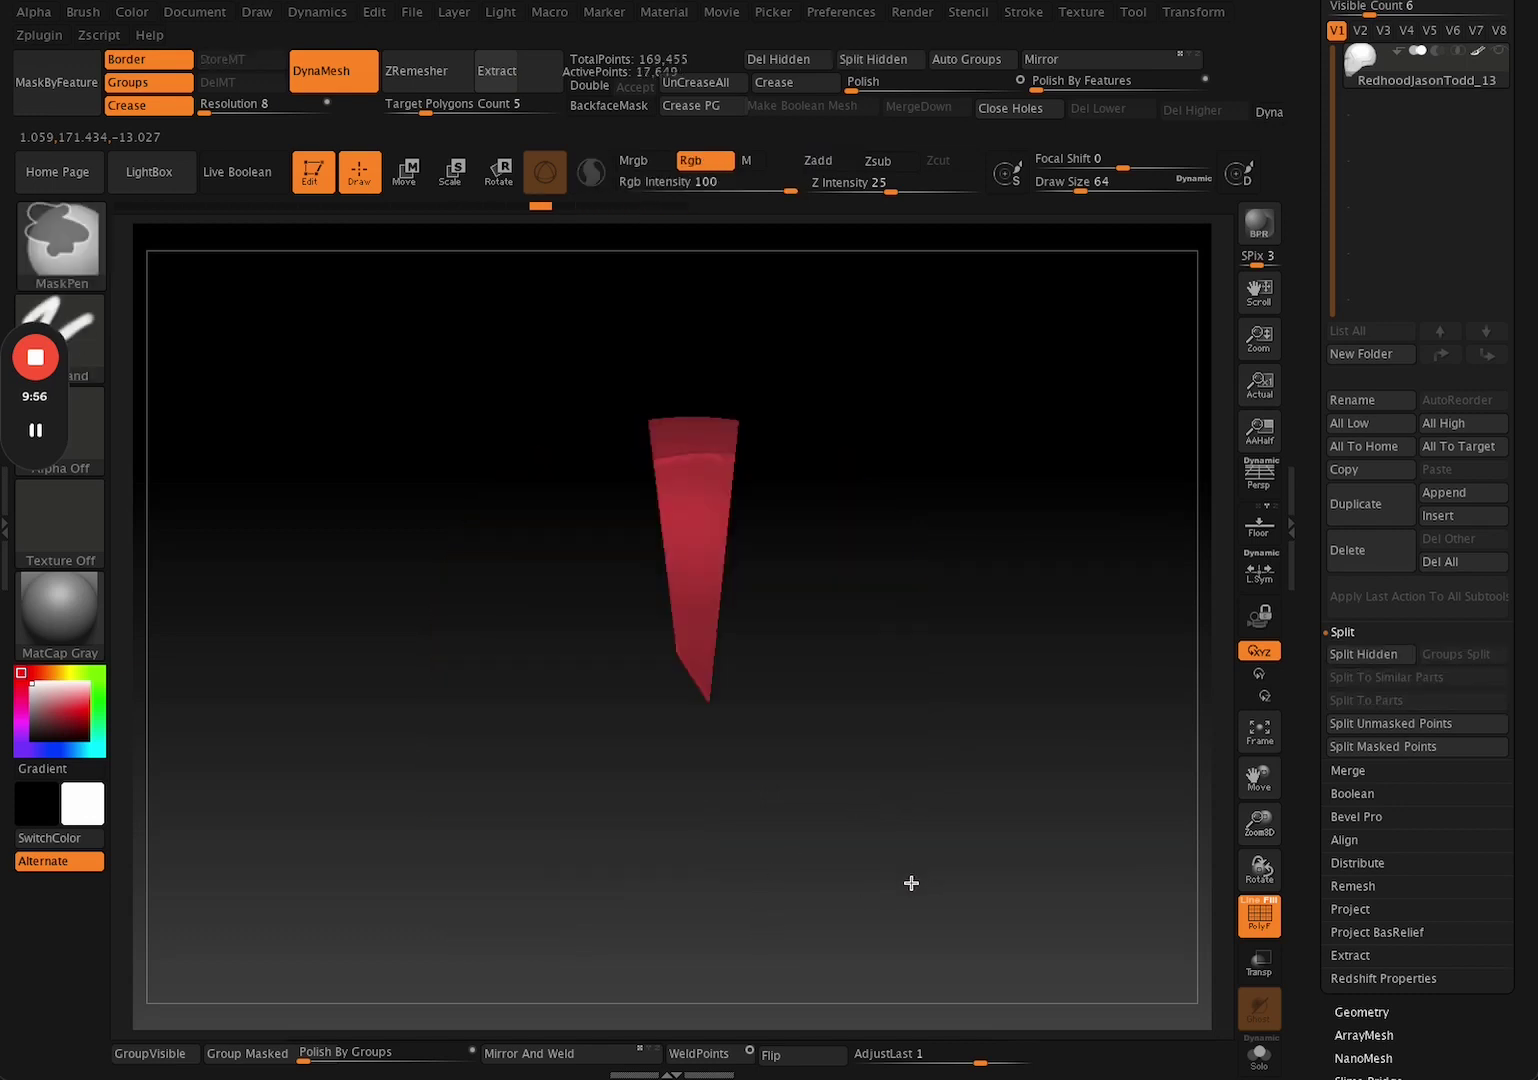
key("ctrl+z")
key("ctrl+z")
key("ctrl+z")
key("ctrl+z")
left_click(858, 907, "ctrl+shift")
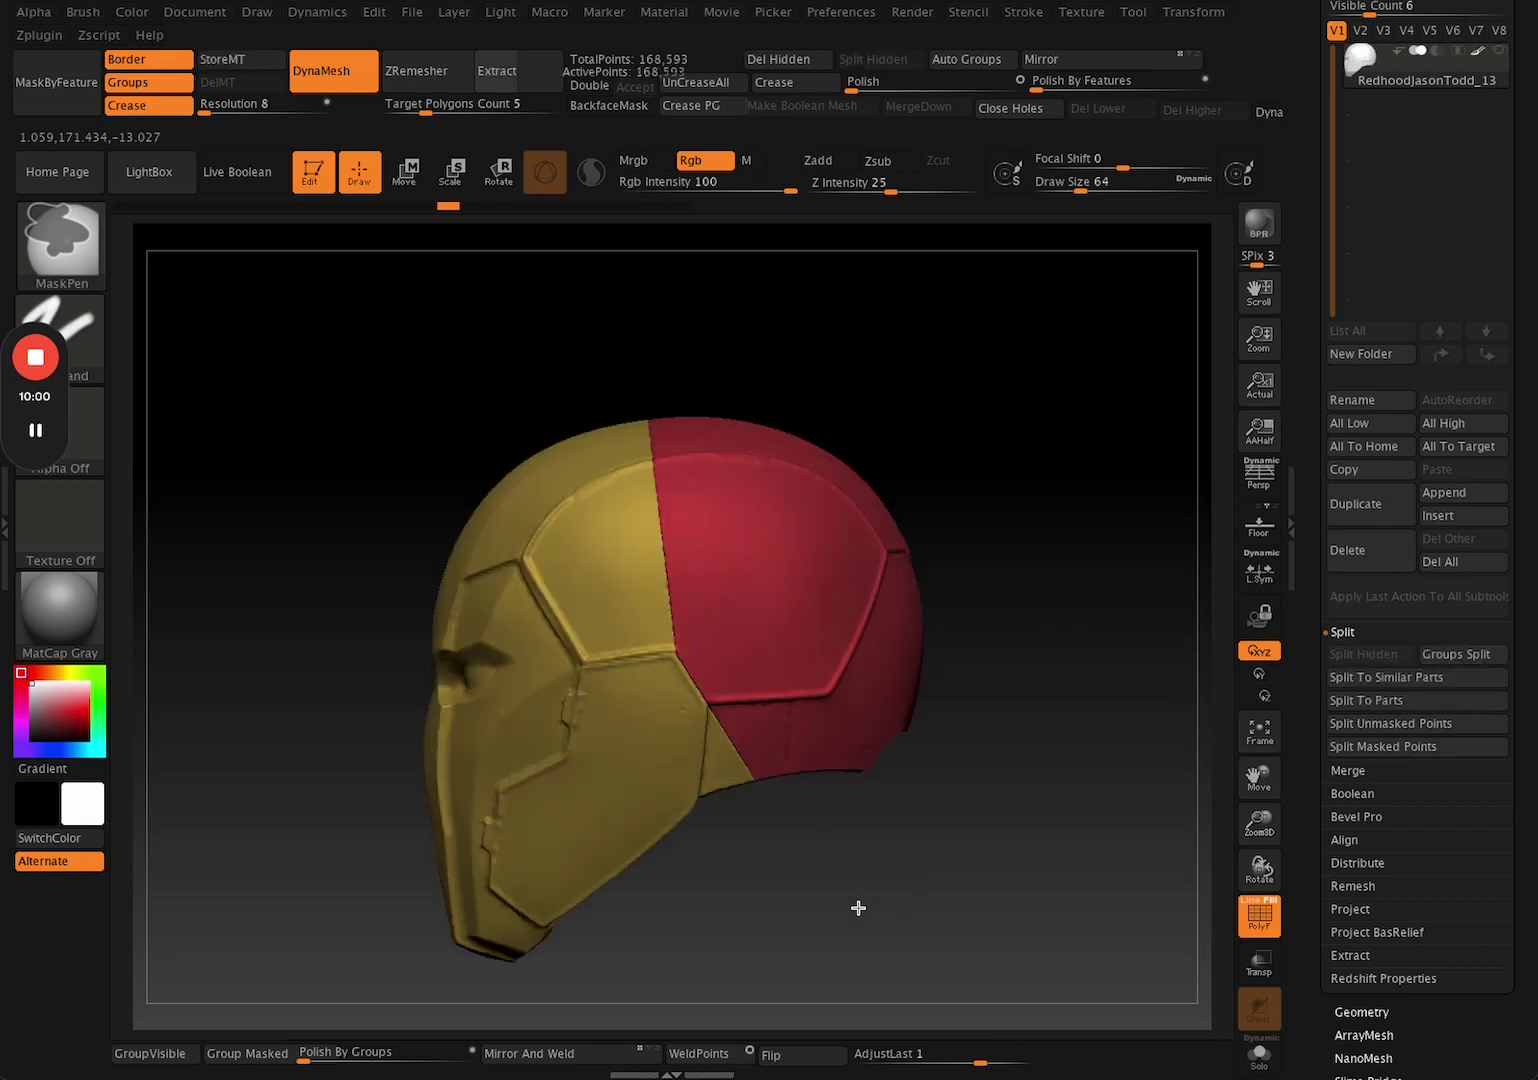
Undo the preceding DynaMesh remesh of the front and rear groups, and accept discarding the newer undo history entries.
left_click(858, 907, "ctrl+shift")
left_click(858, 907, "ctrl+shift")
left_click(858, 907, "ctrl+shift")
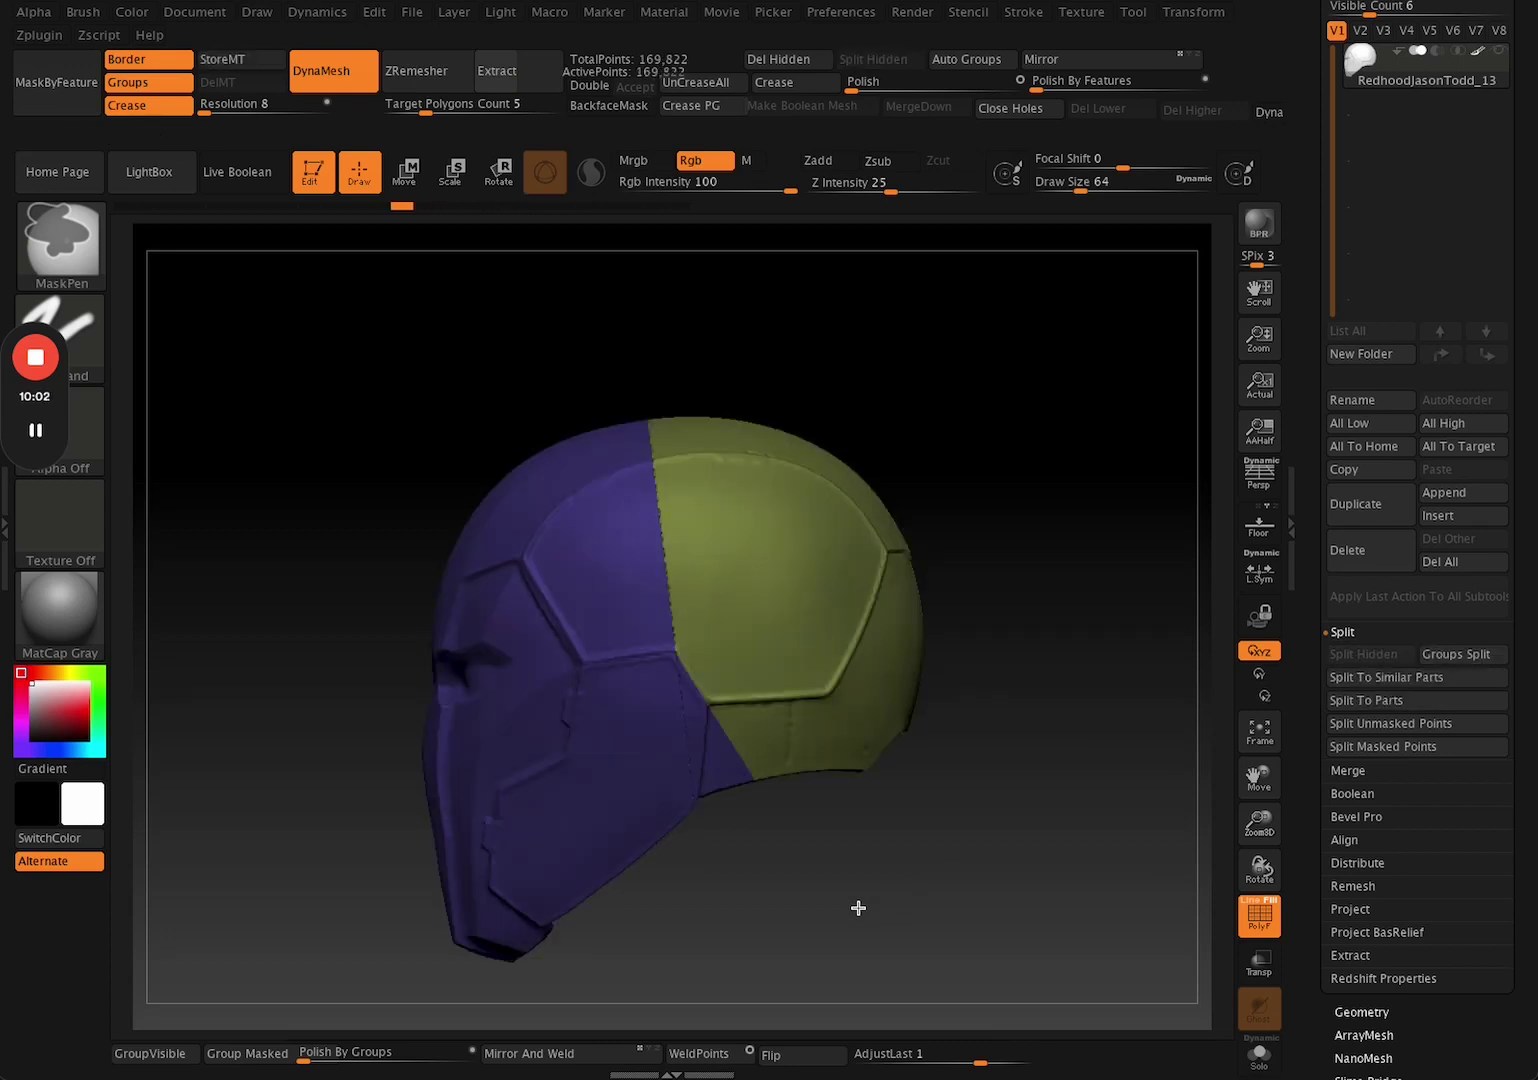
left_click(858, 907, "ctrl+shift")
left_click(858, 907, "ctrl+shift")
left_click(918, 831, "ctrl+shift")
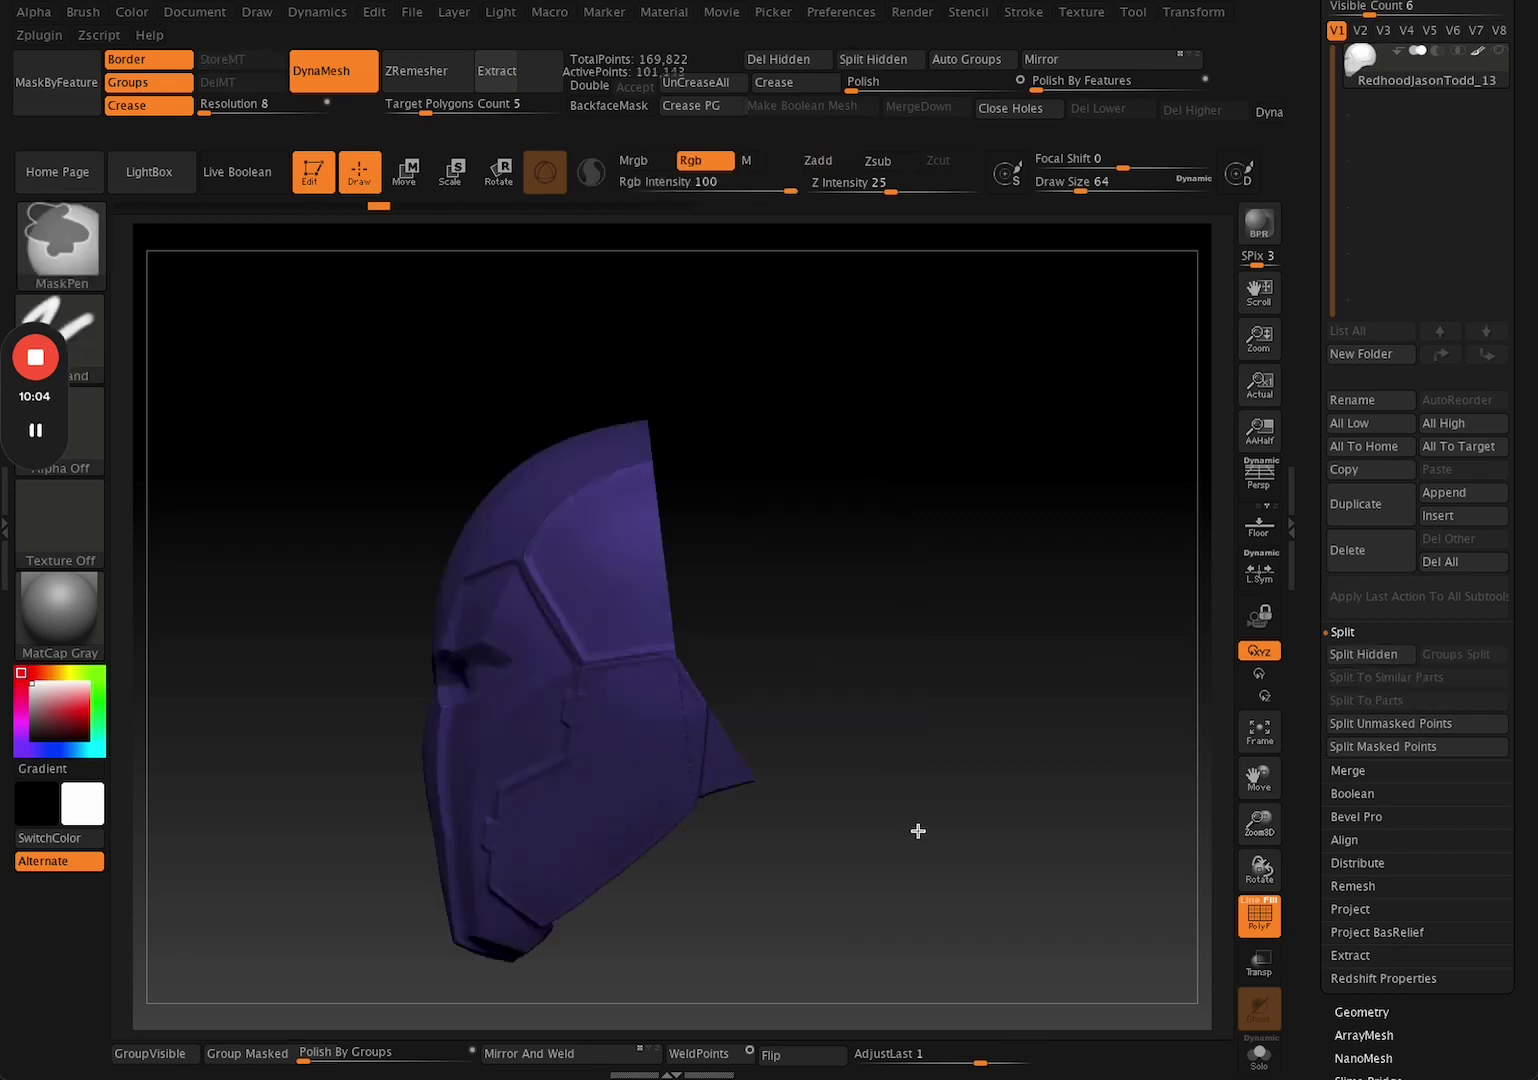
key("ctrl+z")
key("ctrl+z")
left_click(915, 900, "ctrl+shift")
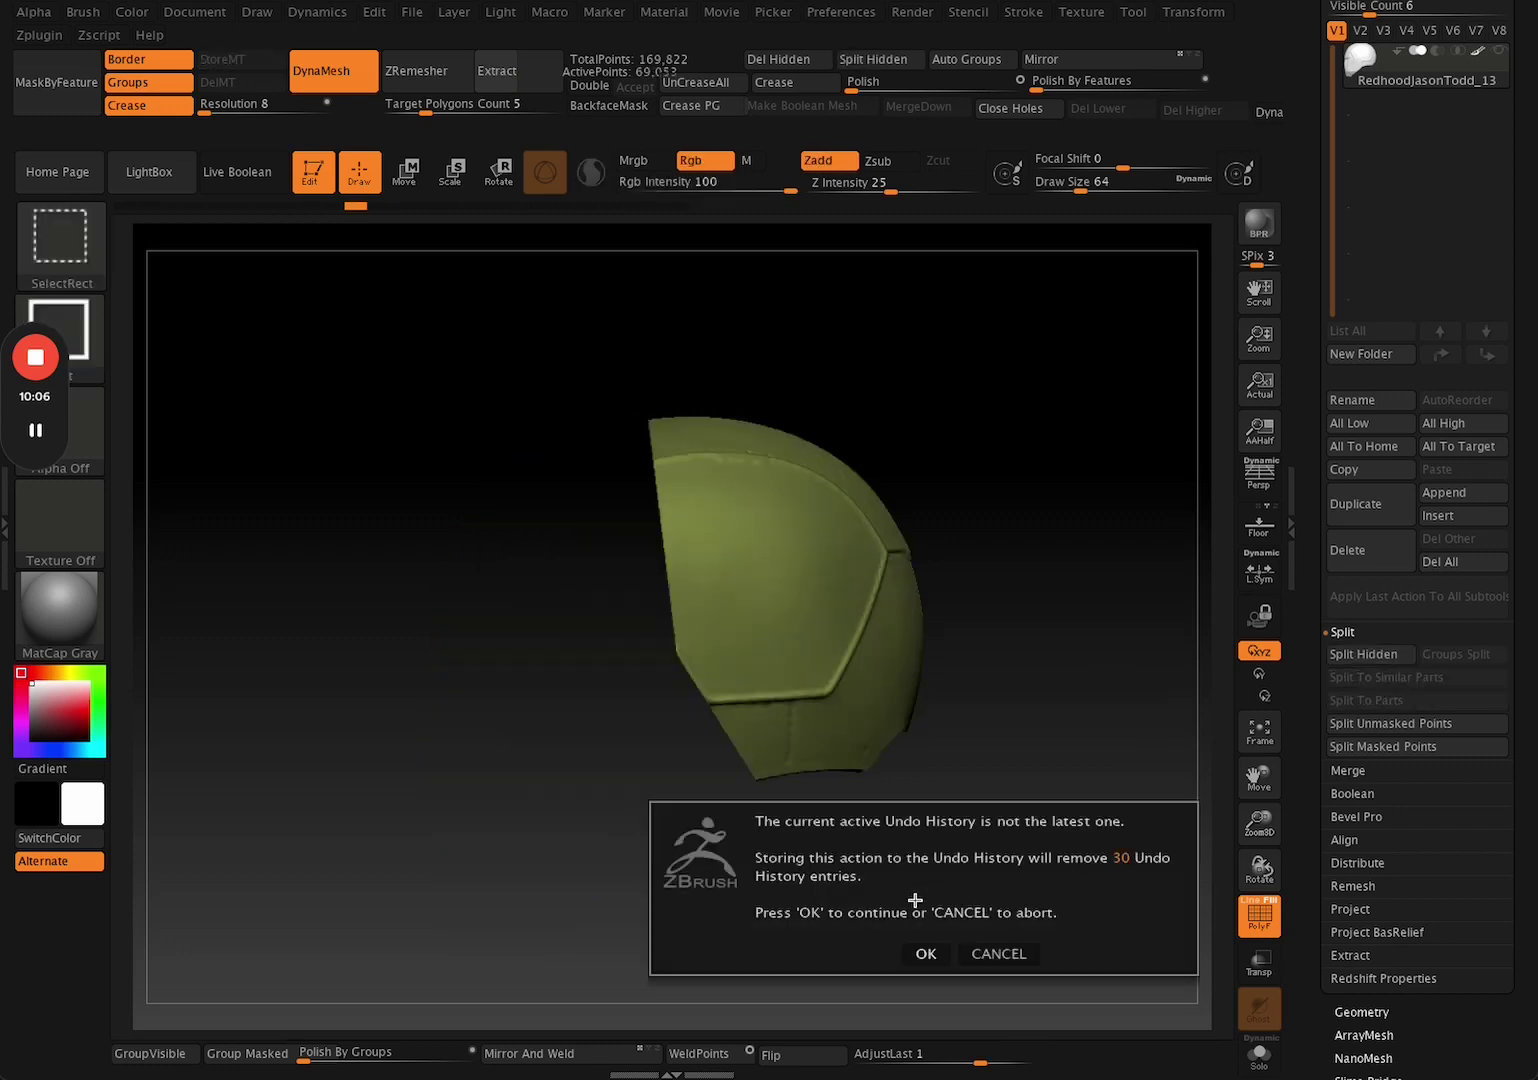
left_click(926, 953)
Undo the front-part grouping and the diagonal slice, going back to the helmet with only its first cut.
key("ctrl+z")
key("ctrl+z")
key("ctrl+z")
key("ctrl+z")
key("ctrl+z")
key("ctrl+z")
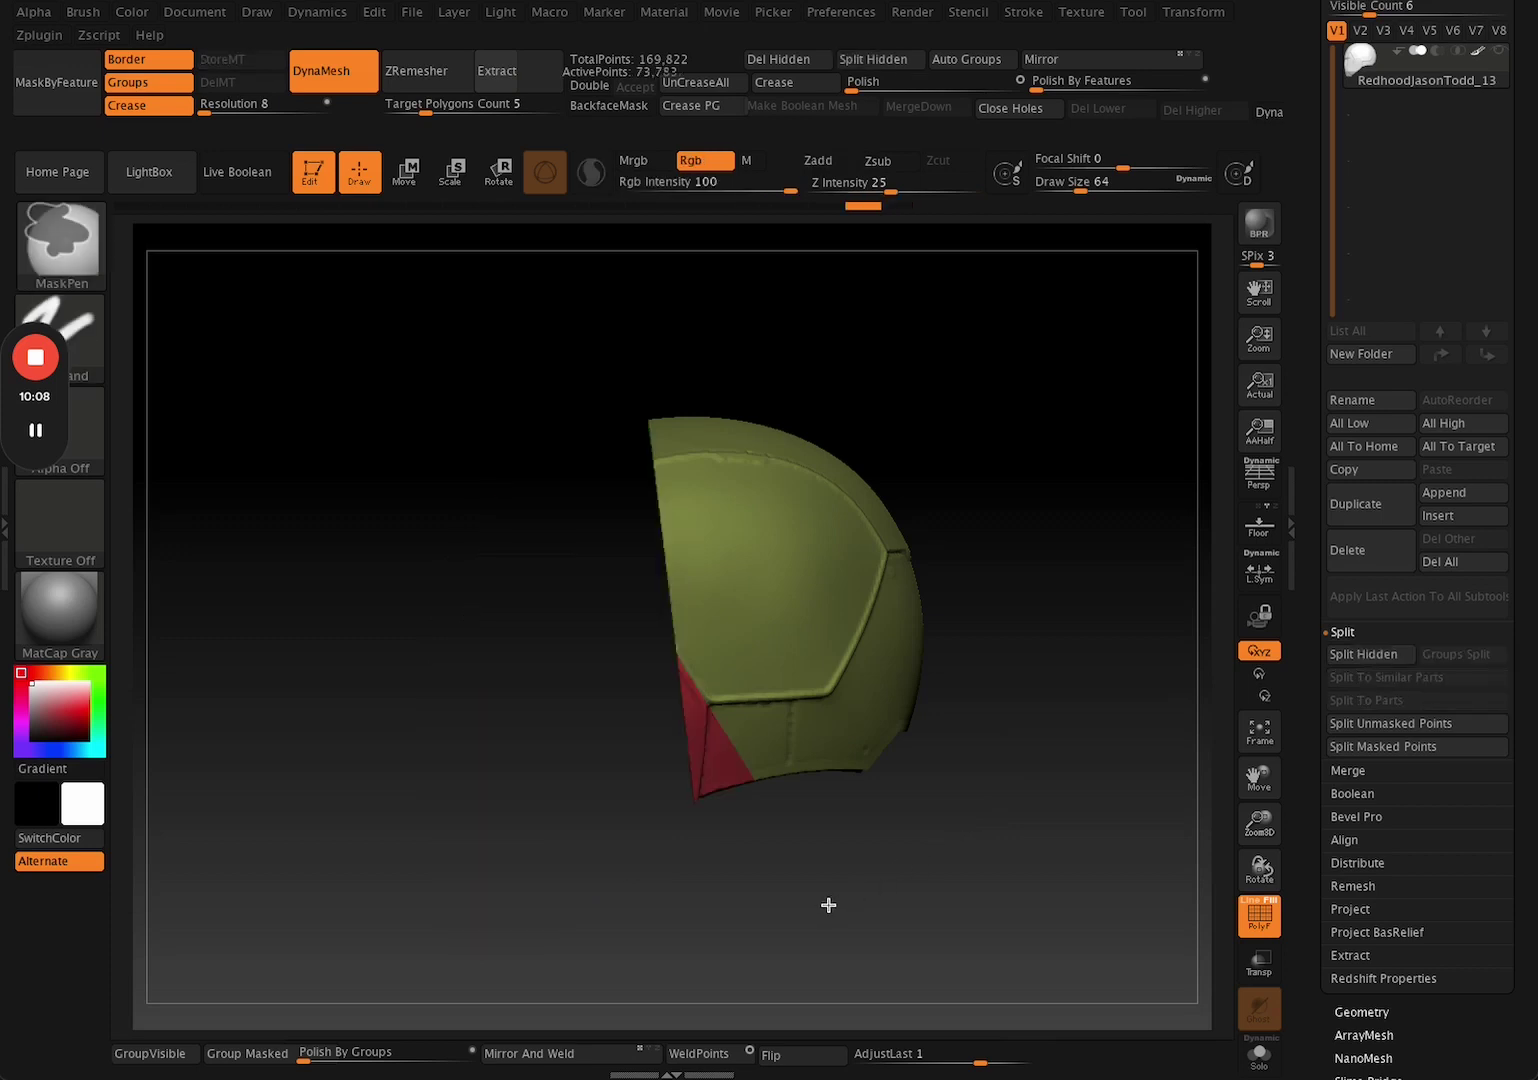
key("ctrl+z")
key("ctrl+z")
key("ctrl+z")
key("ctrl+z")
key("ctrl+z")
key("ctrl+z")
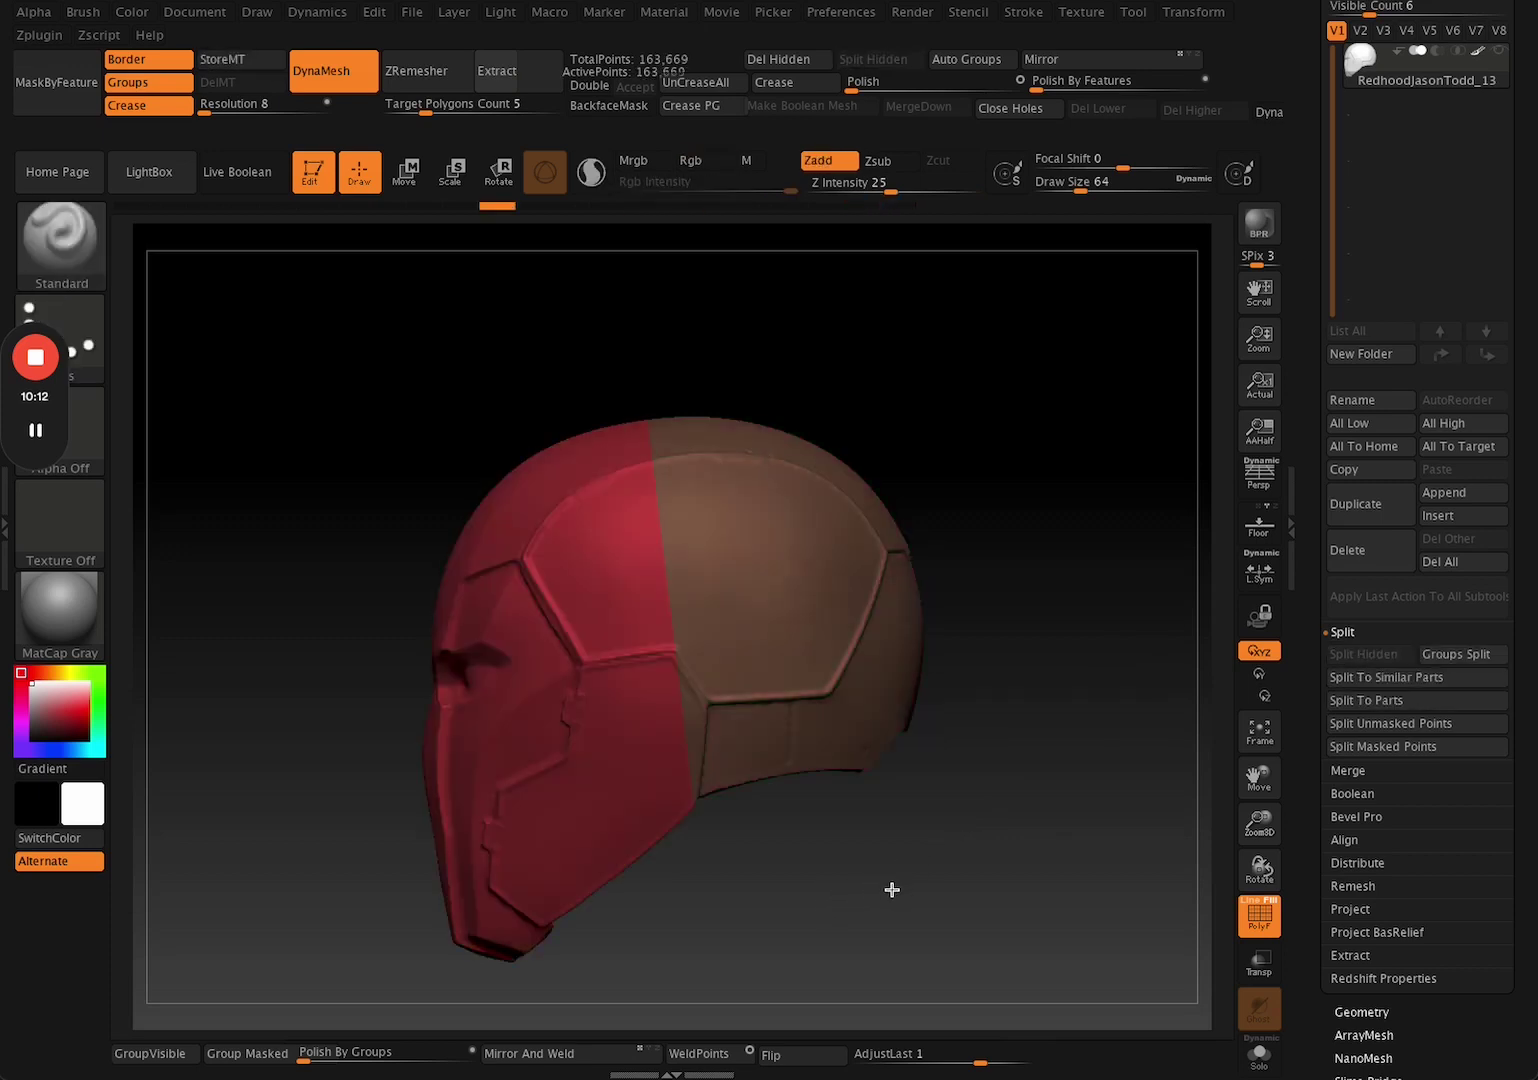
Undo the first cut and its remesh, going back to the uncut helmet as a single polygroup.
key("ctrl+z")
key("ctrl+z")
key("ctrl+z")
key("ctrl+z")
key("ctrl+z")
key("ctrl+z")
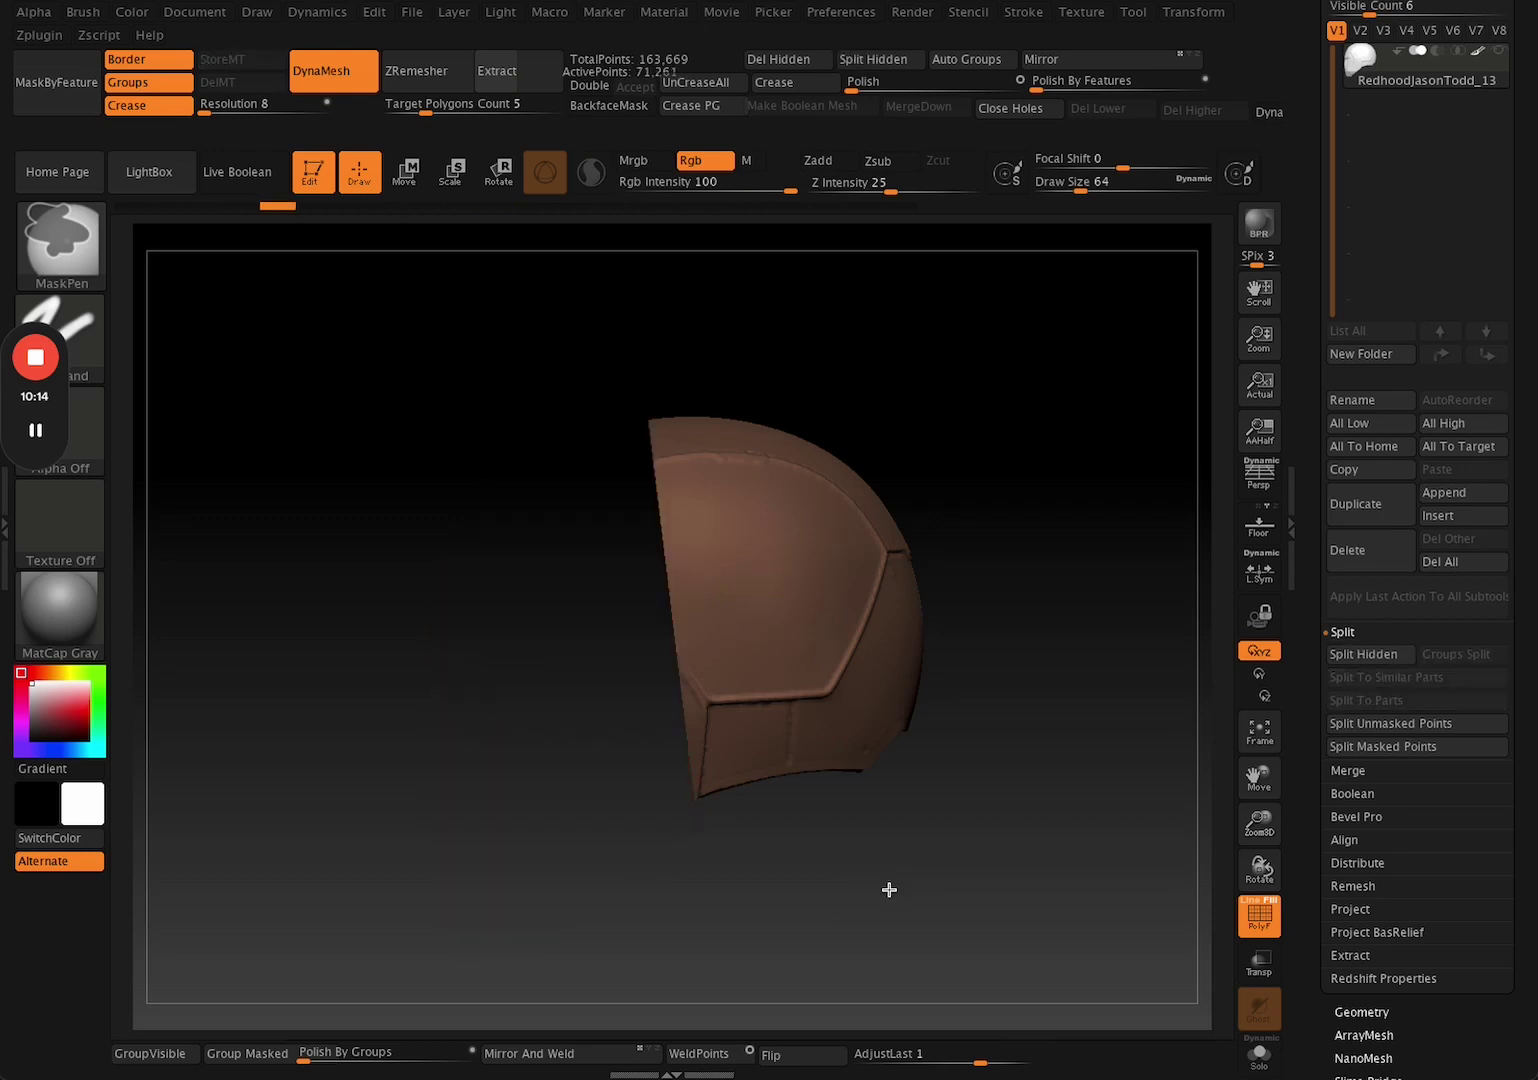
key("ctrl+z")
key("ctrl+z")
left_click_drag(889, 892, 891, 873, "alt")
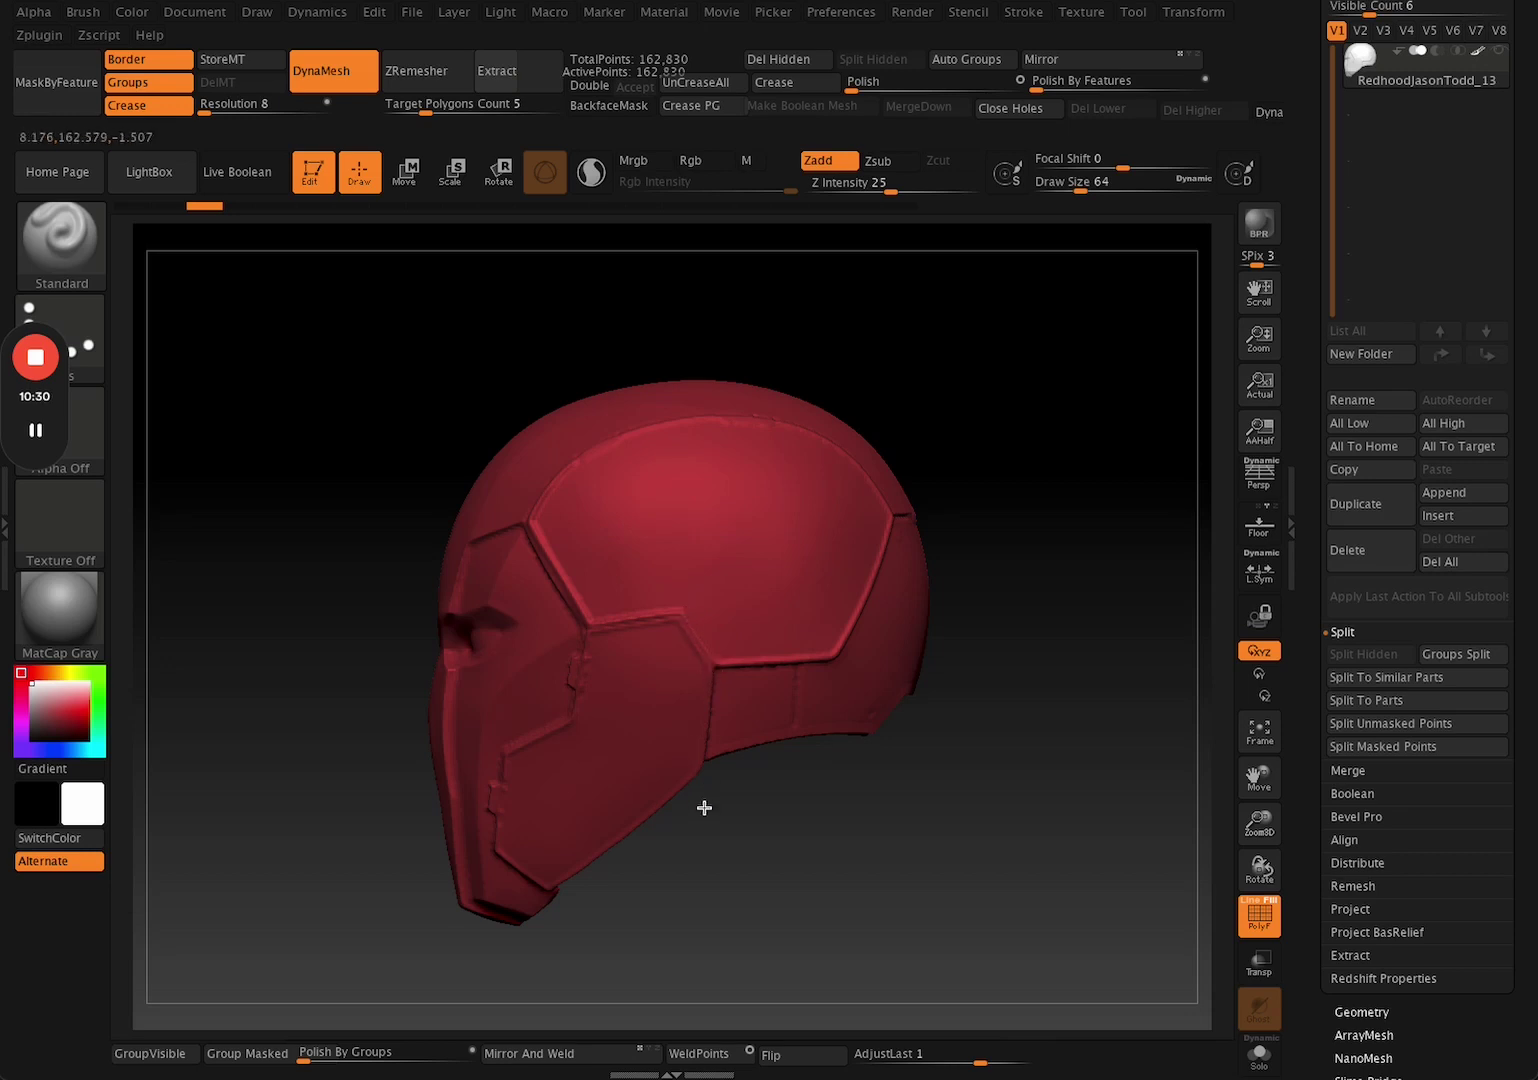
left_click_drag(838, 872, 829, 872)
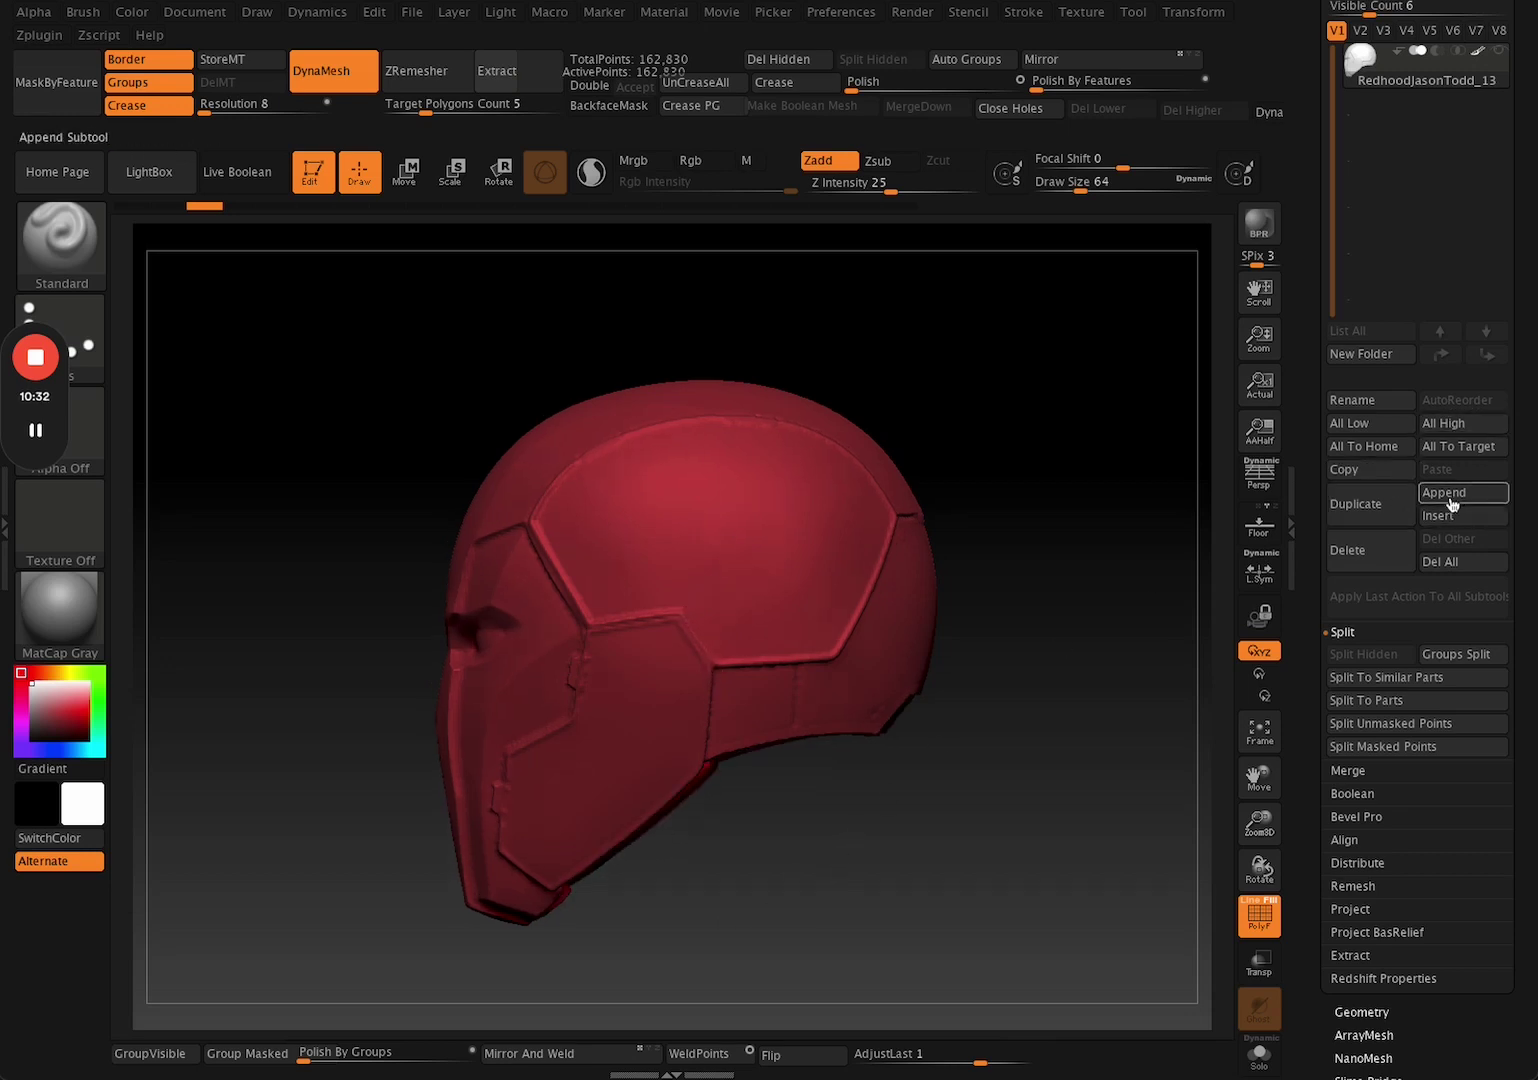
left_click_drag(934, 828, 1070, 706)
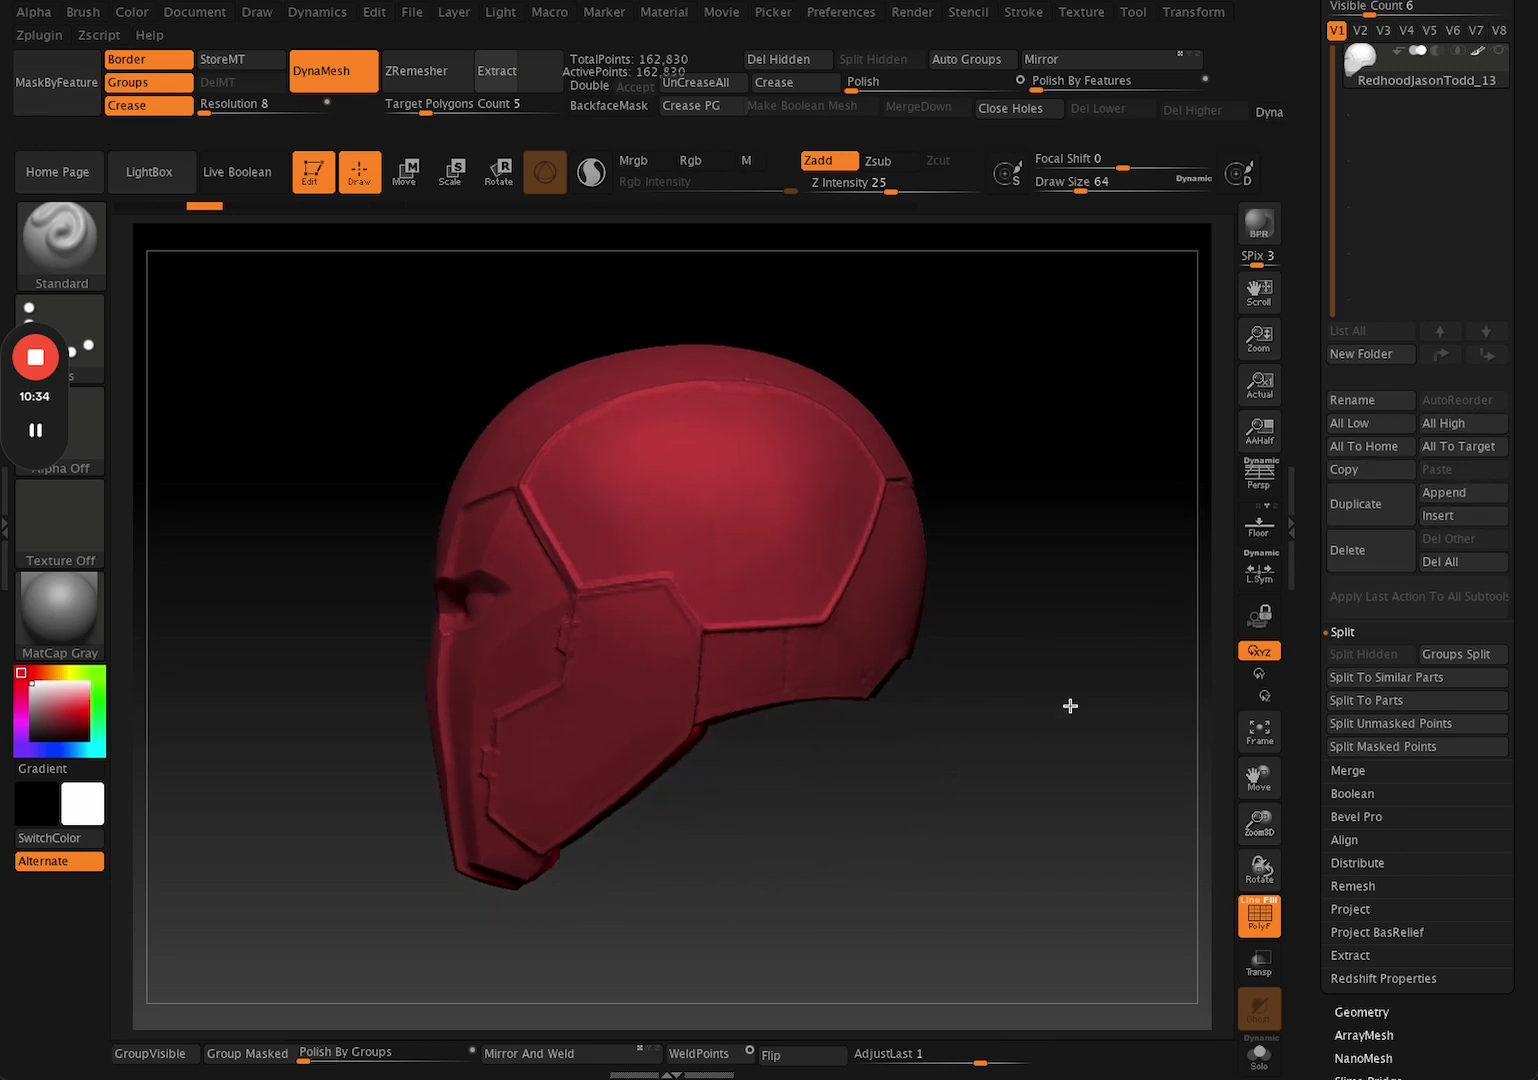
Append a cube as a new subtool and make it the active subtool.
left_click(1453, 495)
left_click(889, 605)
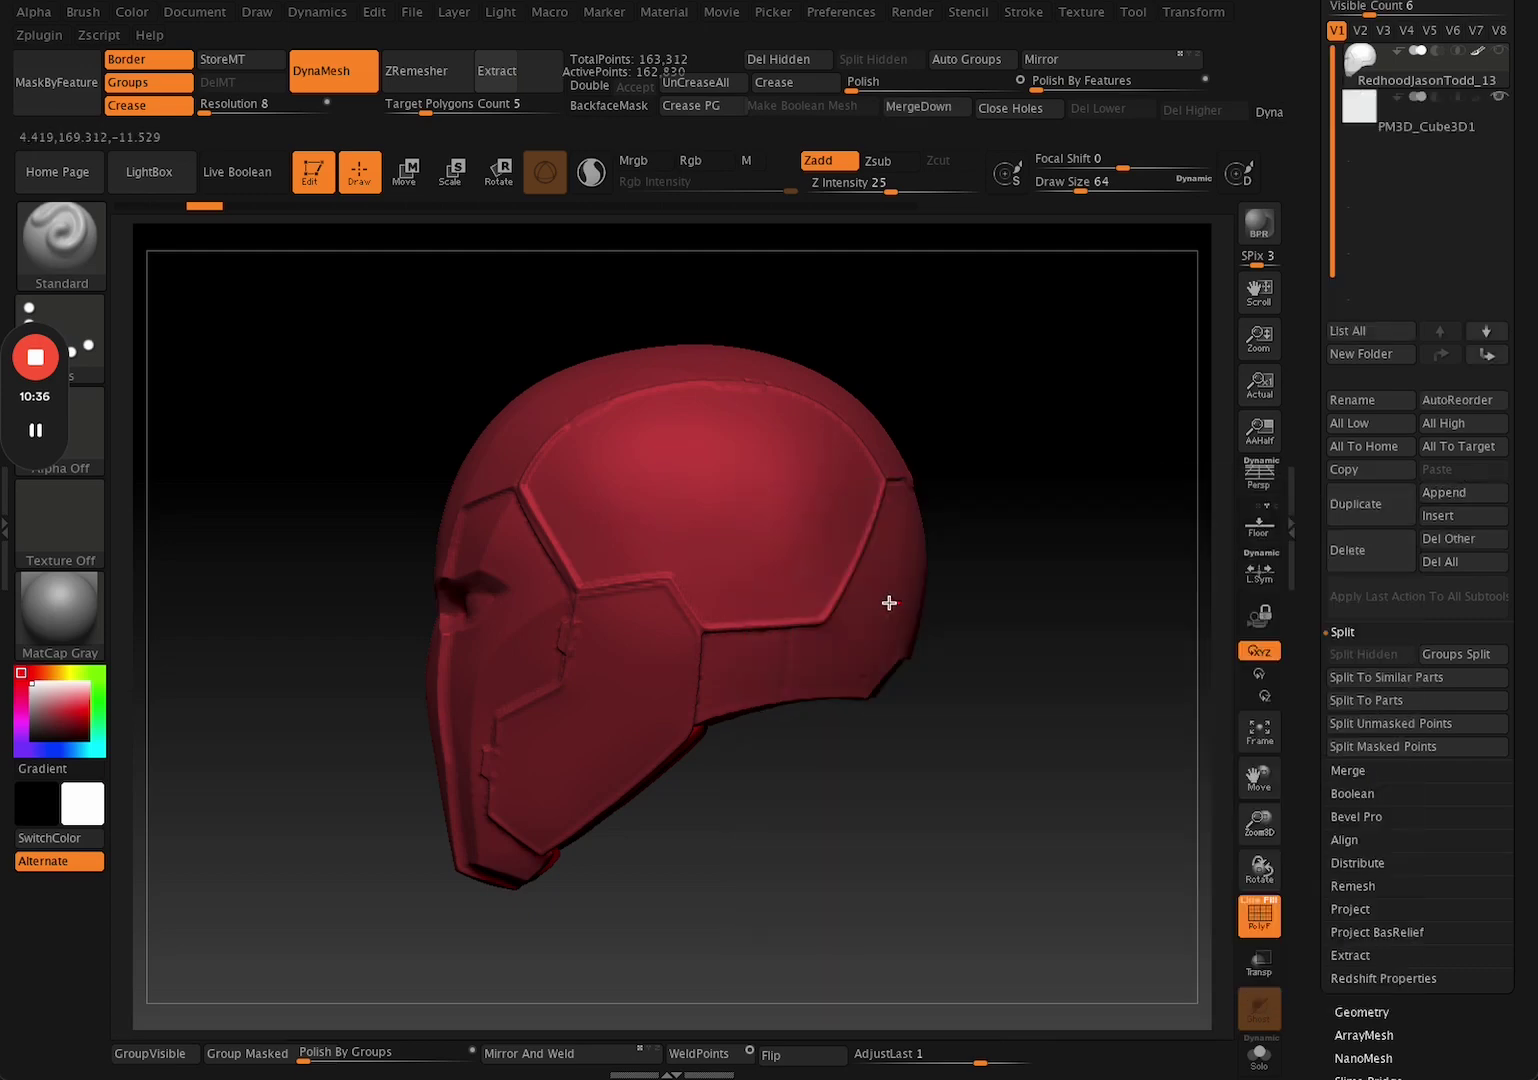
left_click(1353, 121)
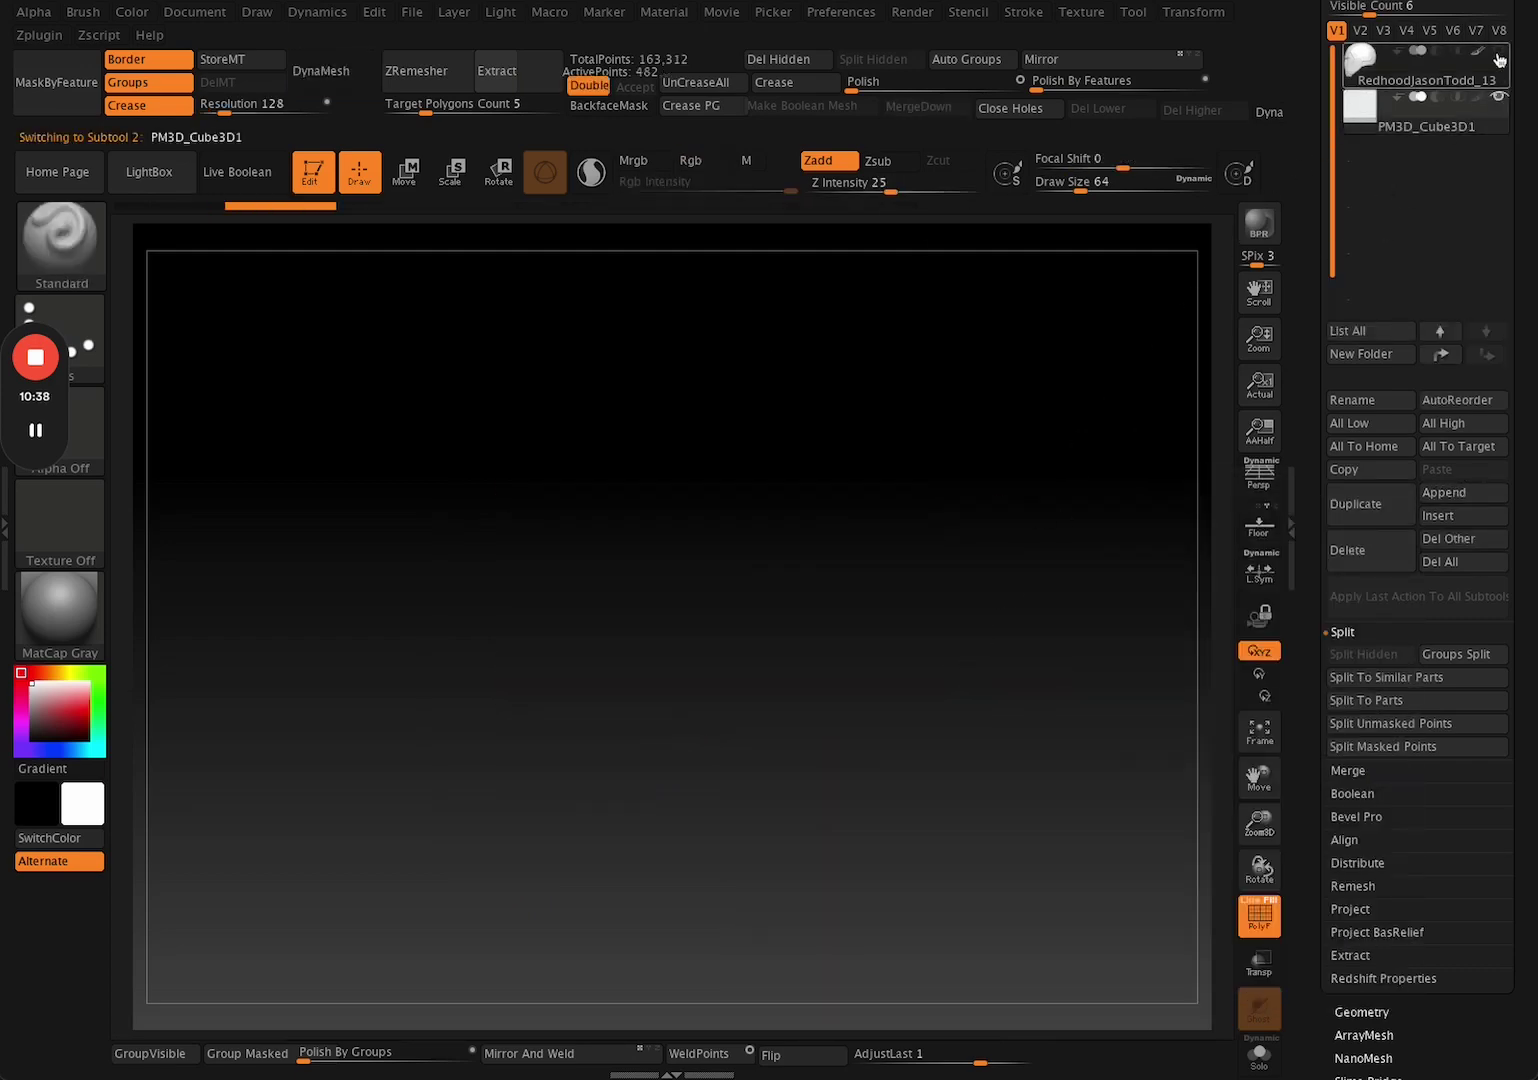
key("f")
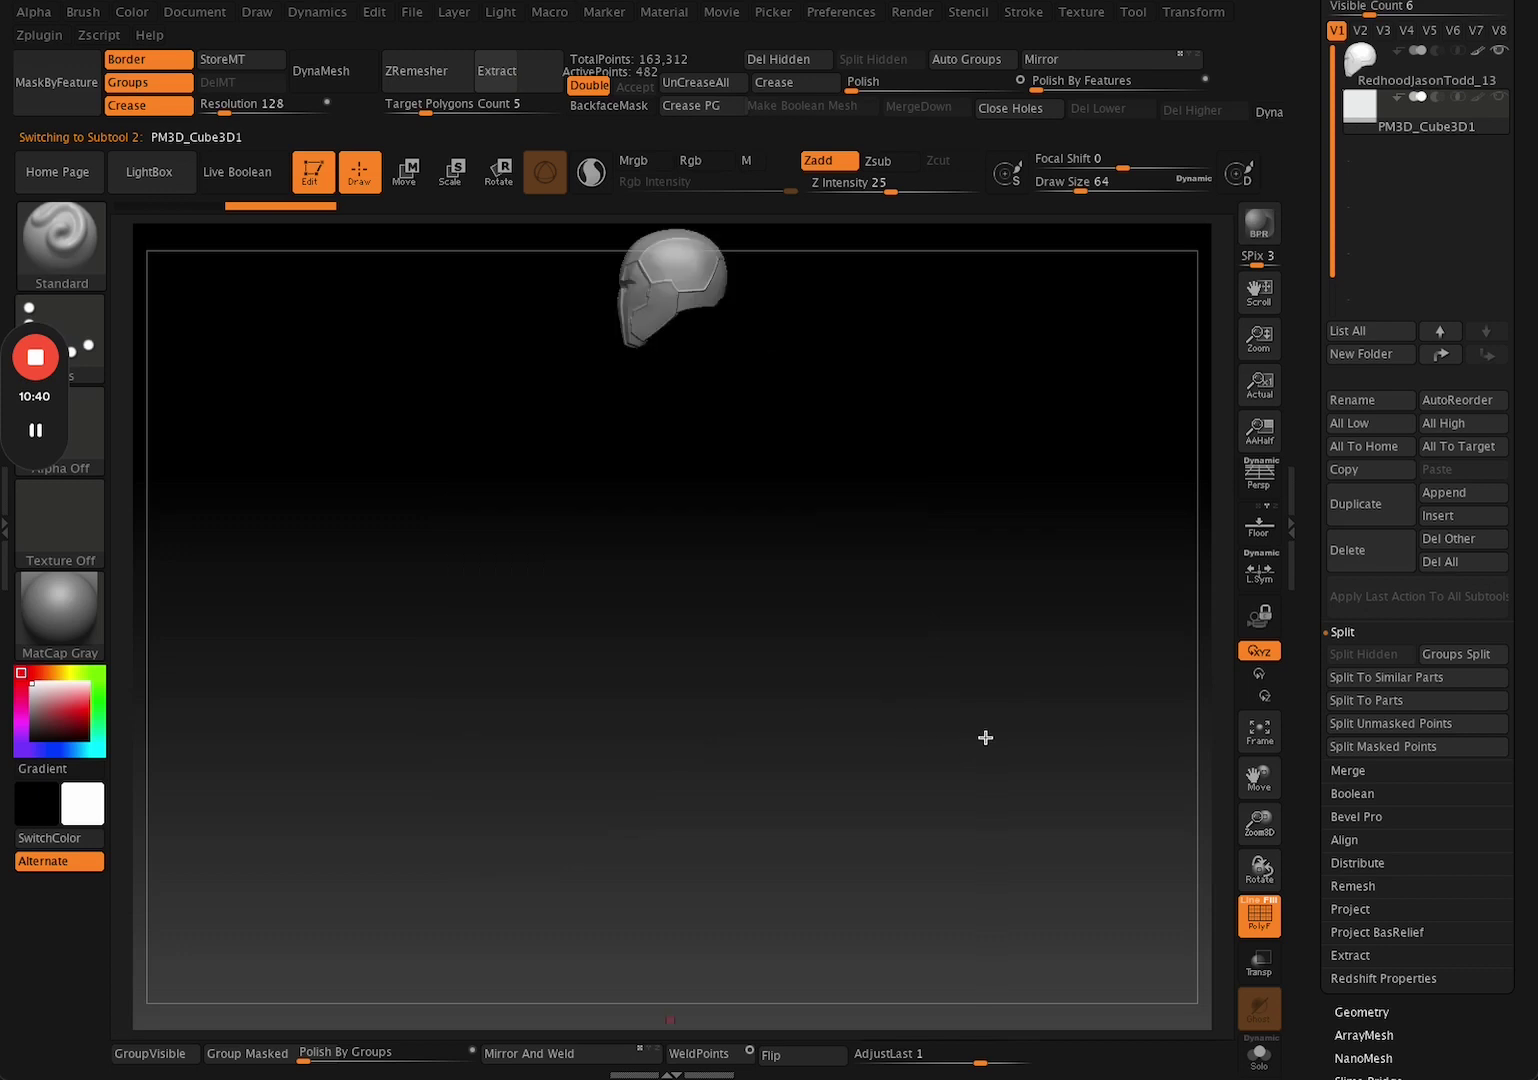
Enlarge the cube and move it up so it overlaps the middle of the helmet in side view.
key("w")
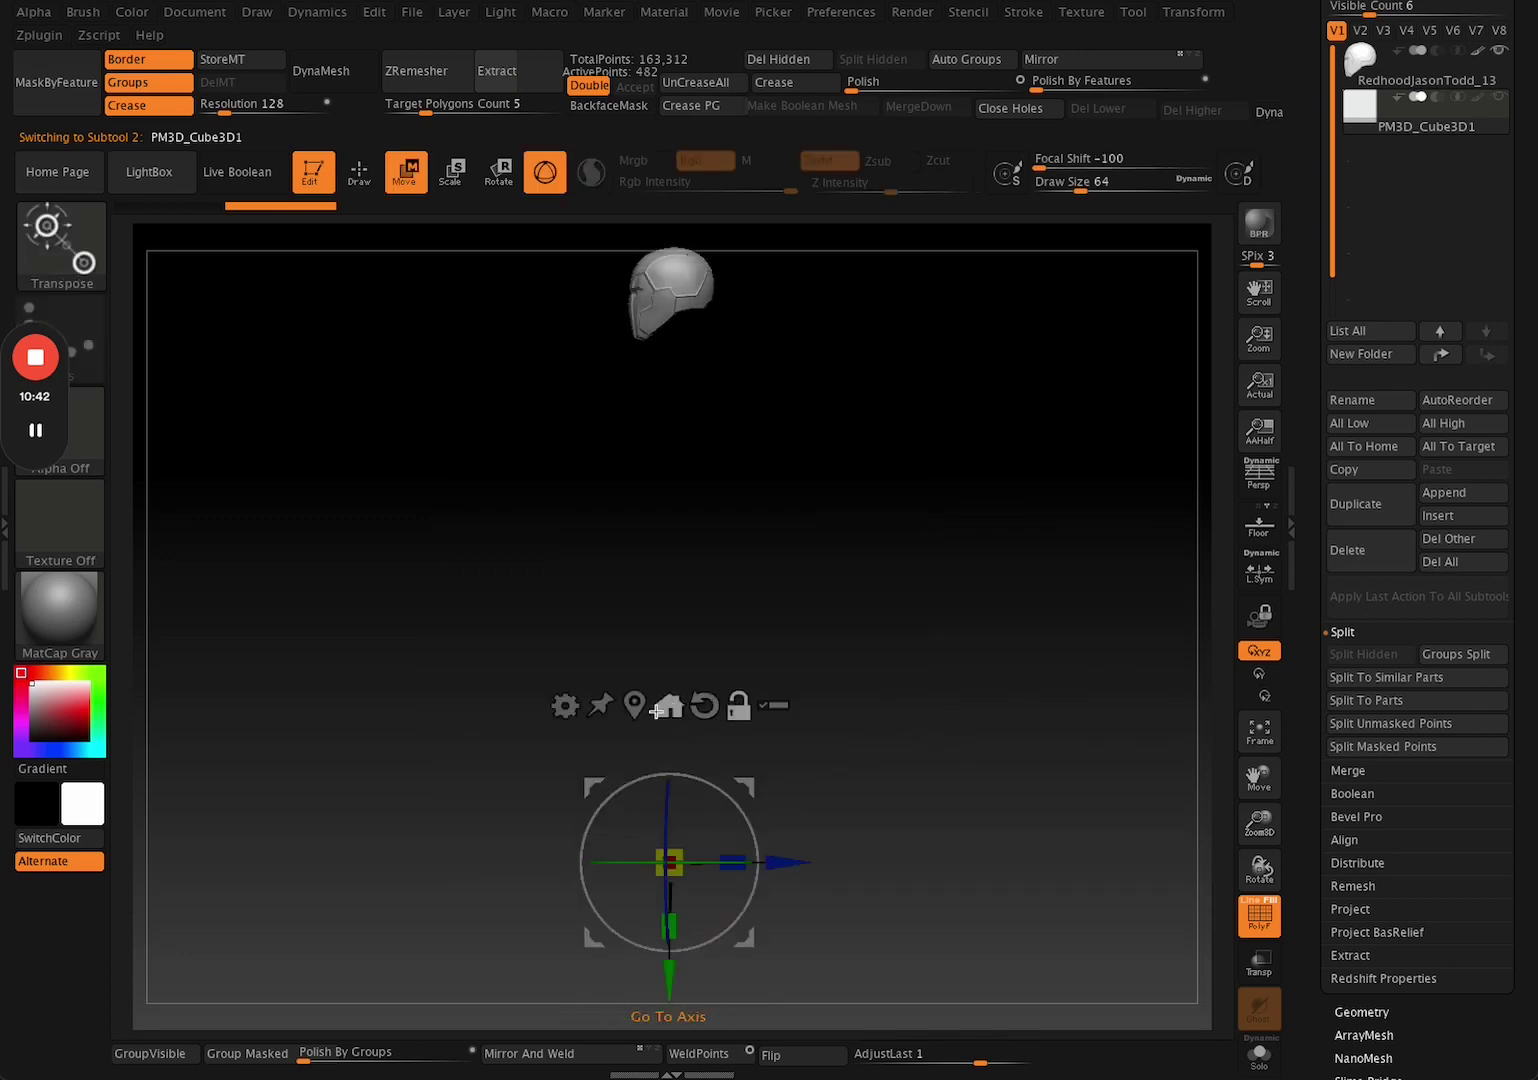
left_click_drag(670, 860, 831, 790)
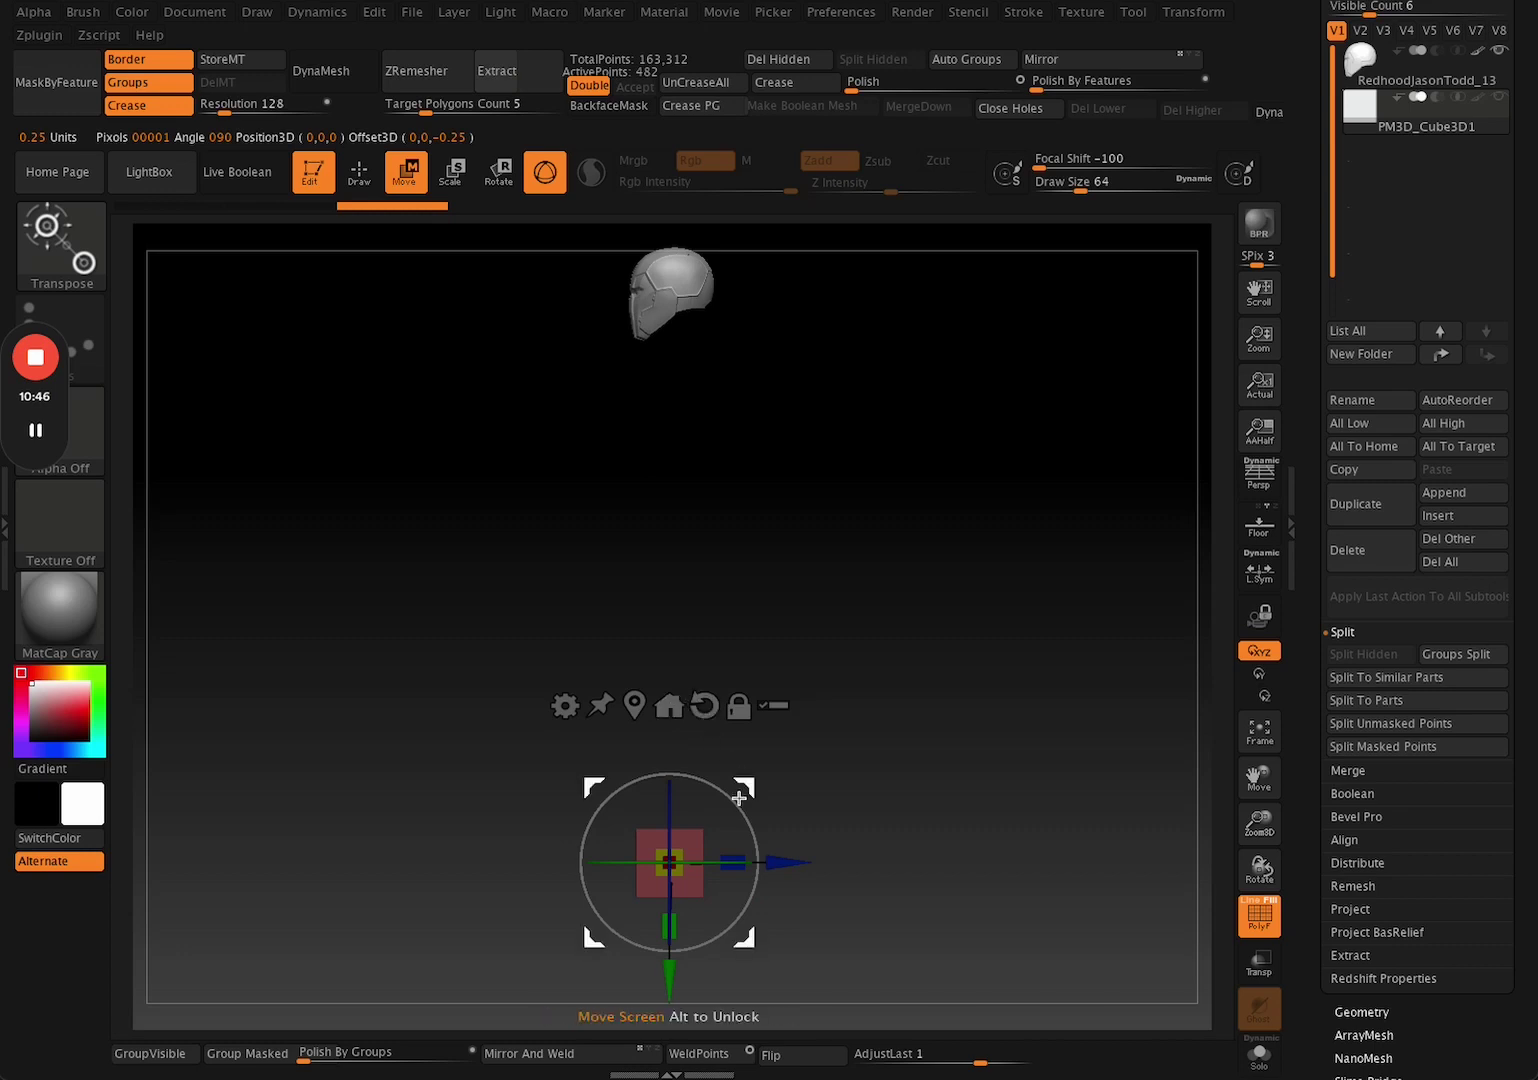
left_click_drag(741, 794, 747, 233)
left_click_drag(898, 373, 872, 612, "alt")
left_click_drag(872, 612, 1137, 628)
left_click_drag(1137, 628, 997, 630)
left_click_drag(997, 630, 968, 787, "alt")
key("f")
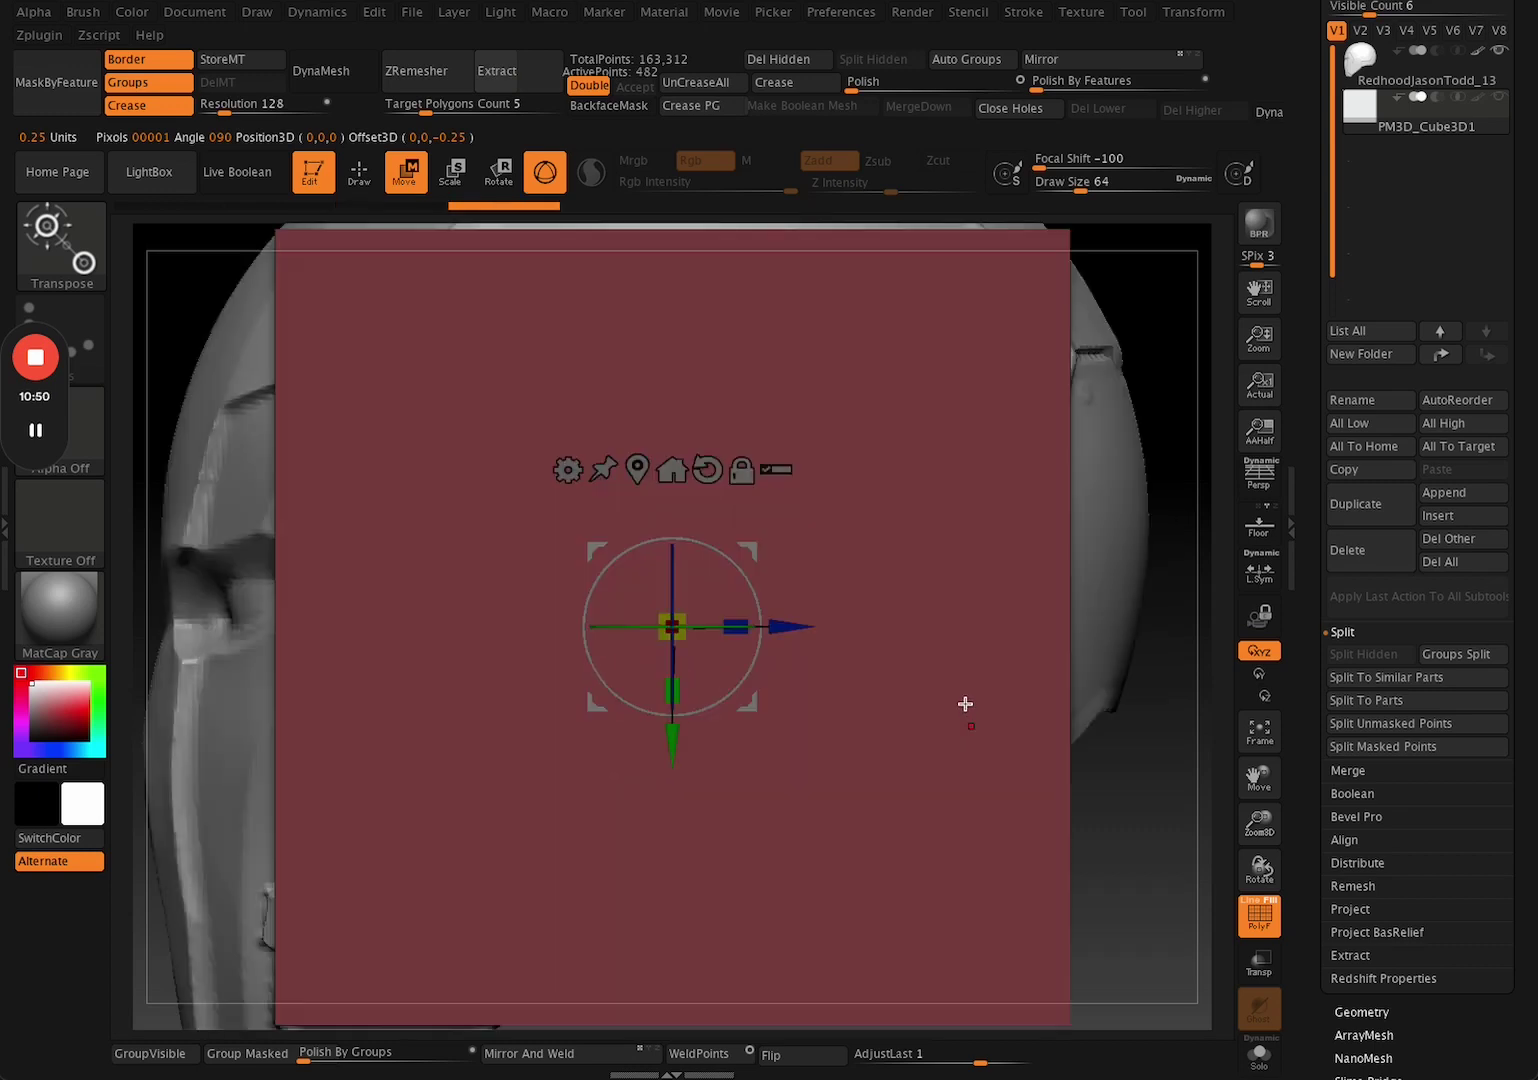
left_click_drag(1153, 721, 968, 768, "alt")
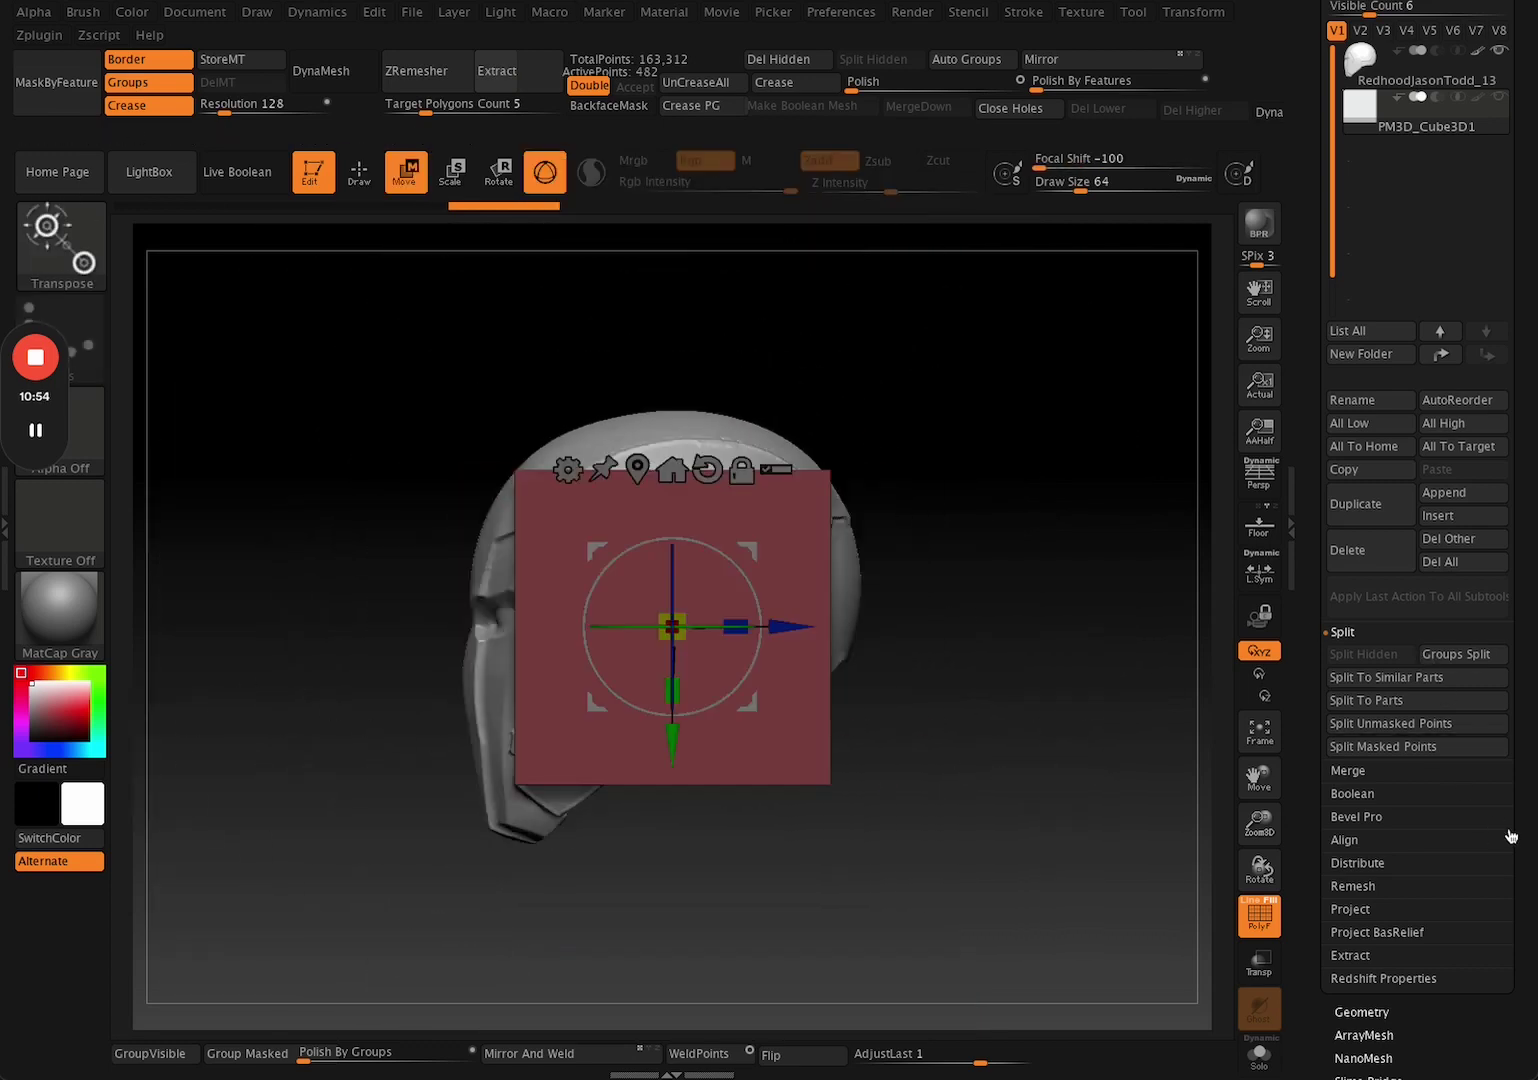
Convert the cube into a ShadowBox at resolution 128 with Polish 10.
scroll(1441, 825, "down", 3)
left_click(1362, 882)
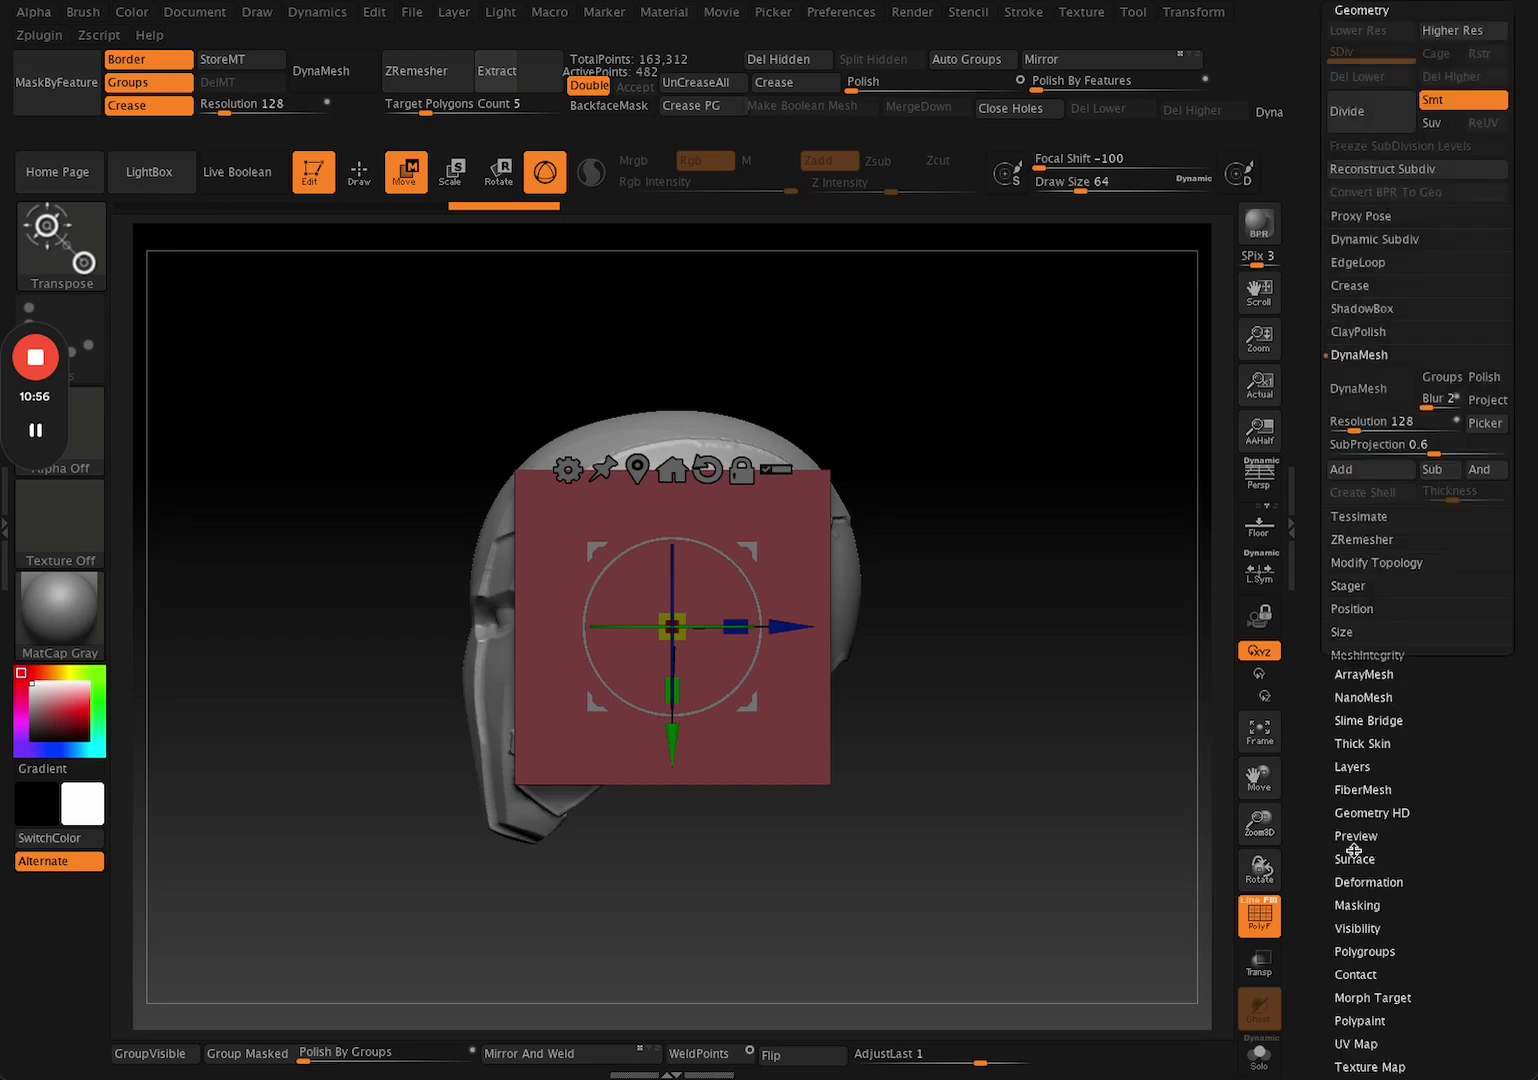
left_click(1367, 356)
left_click(1380, 309)
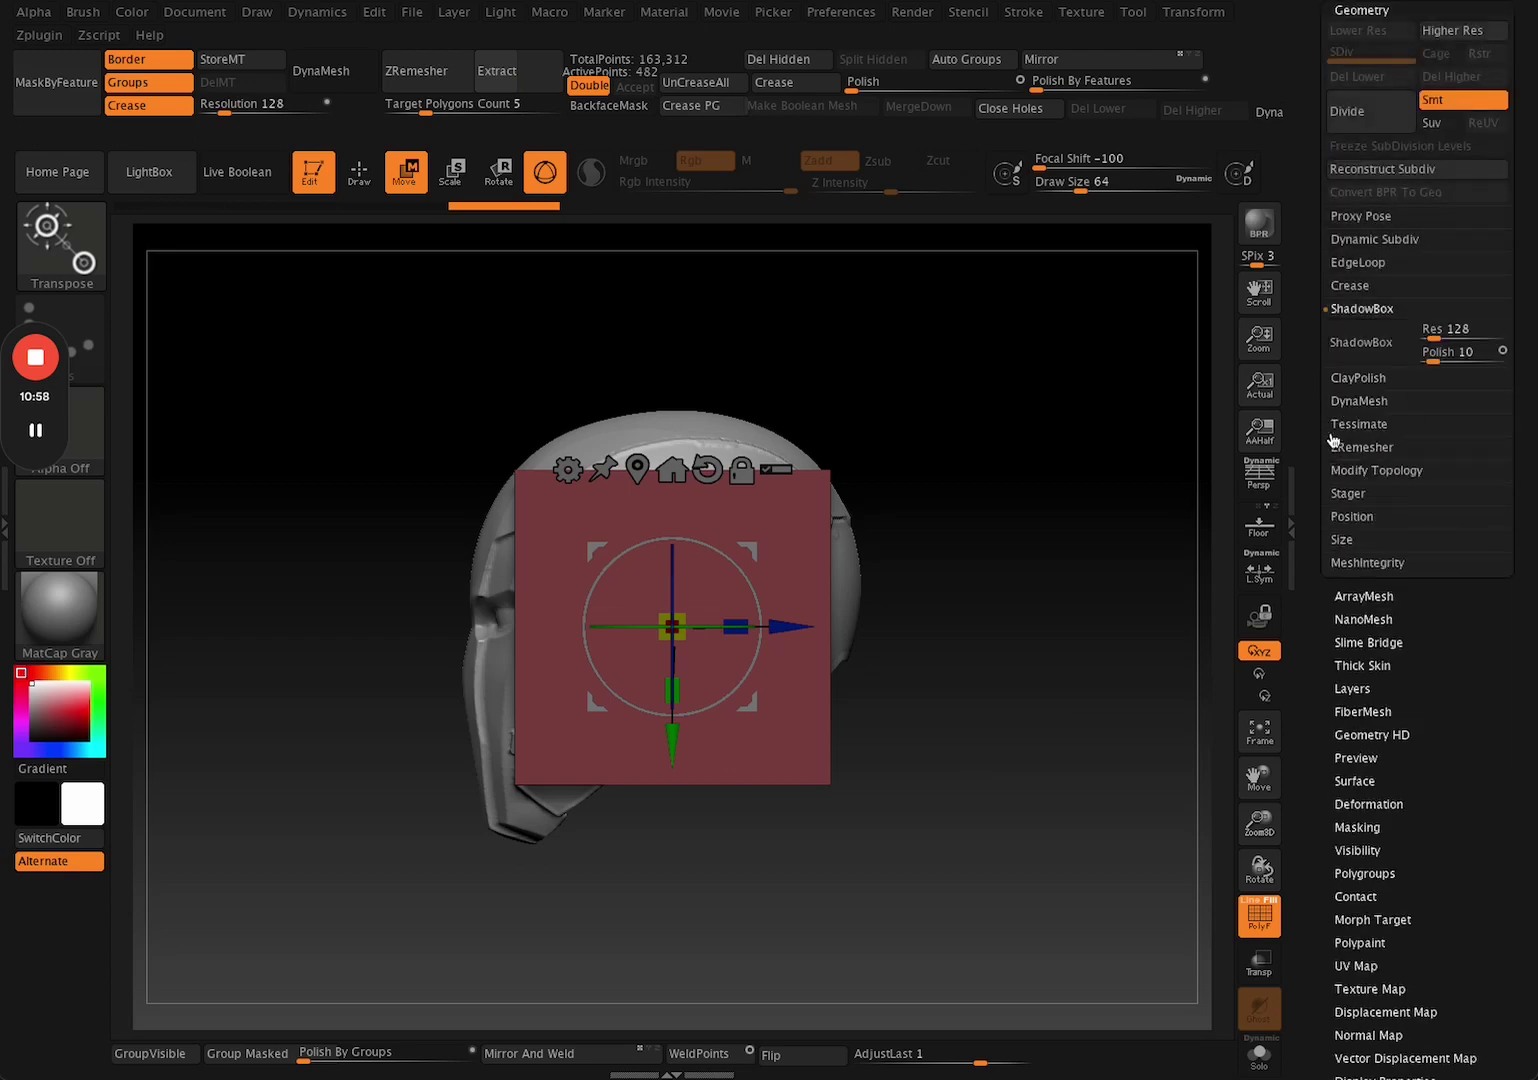
left_click(1362, 358)
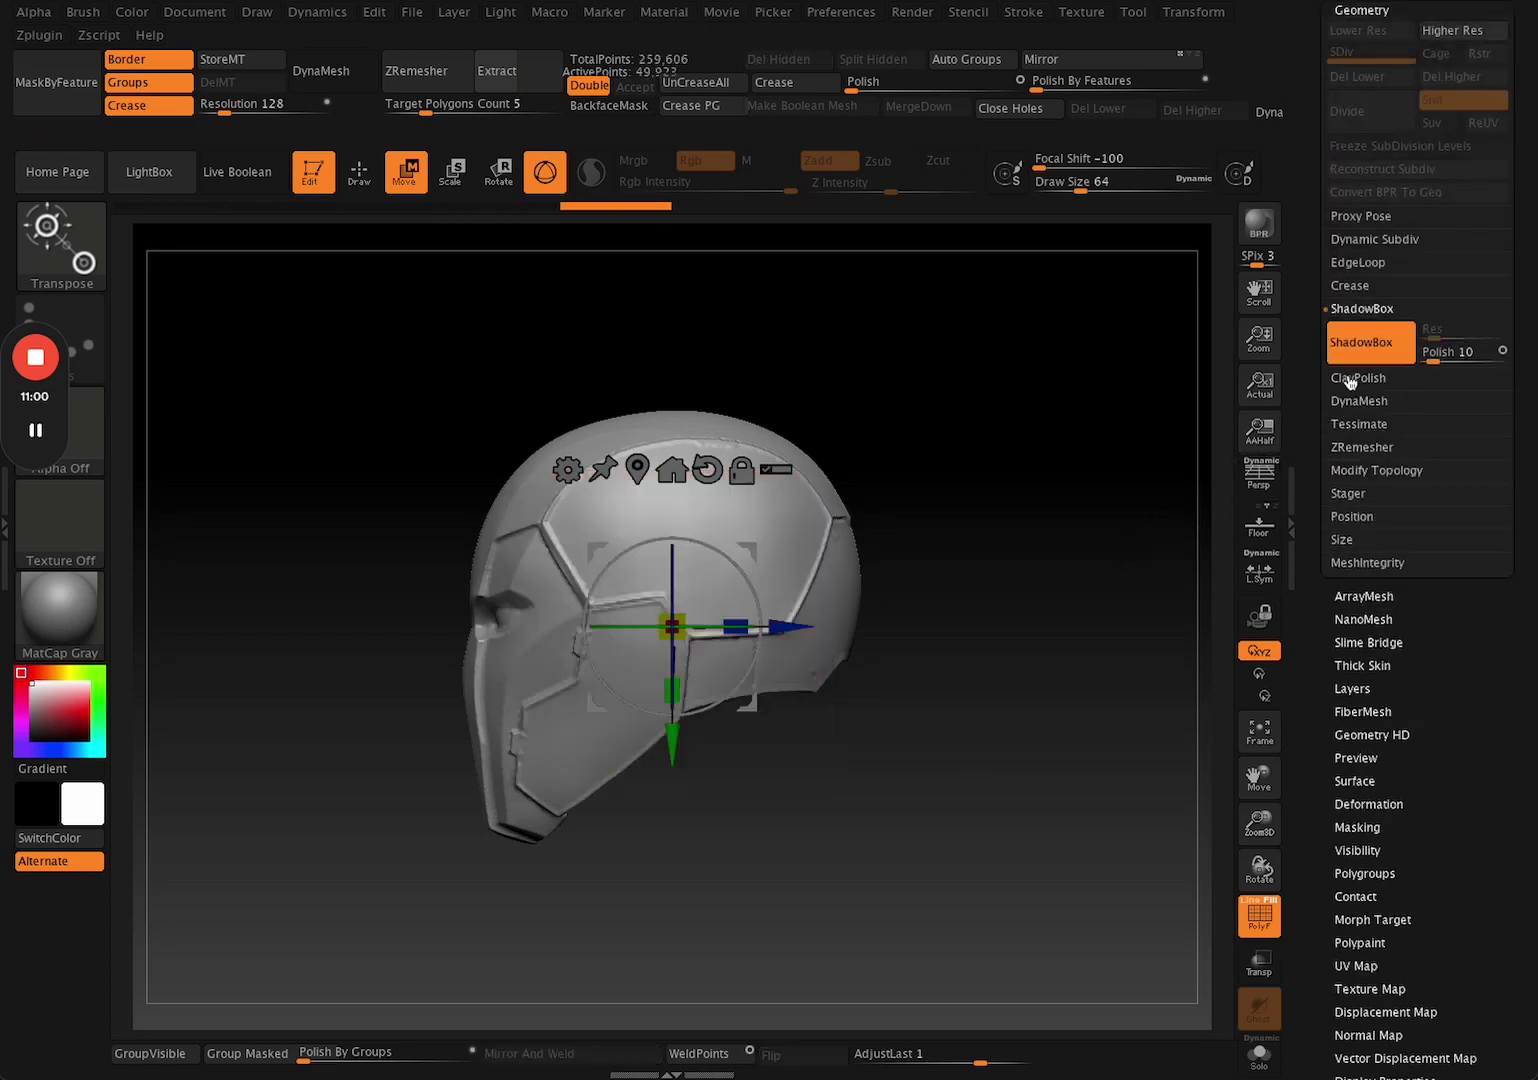
Turn ShadowBox off and scale the cube up until it encloses the whole helmet.
left_click(1361, 342)
left_click_drag(1027, 655, 985, 653)
left_click_drag(1521, 366, 1494, 527)
left_click_drag(1024, 632, 1110, 640, "shift")
left_click_drag(1035, 848, 893, 806, "alt")
left_click_drag(893, 806, 831, 795)
left_click_drag(692, 626, 740, 603)
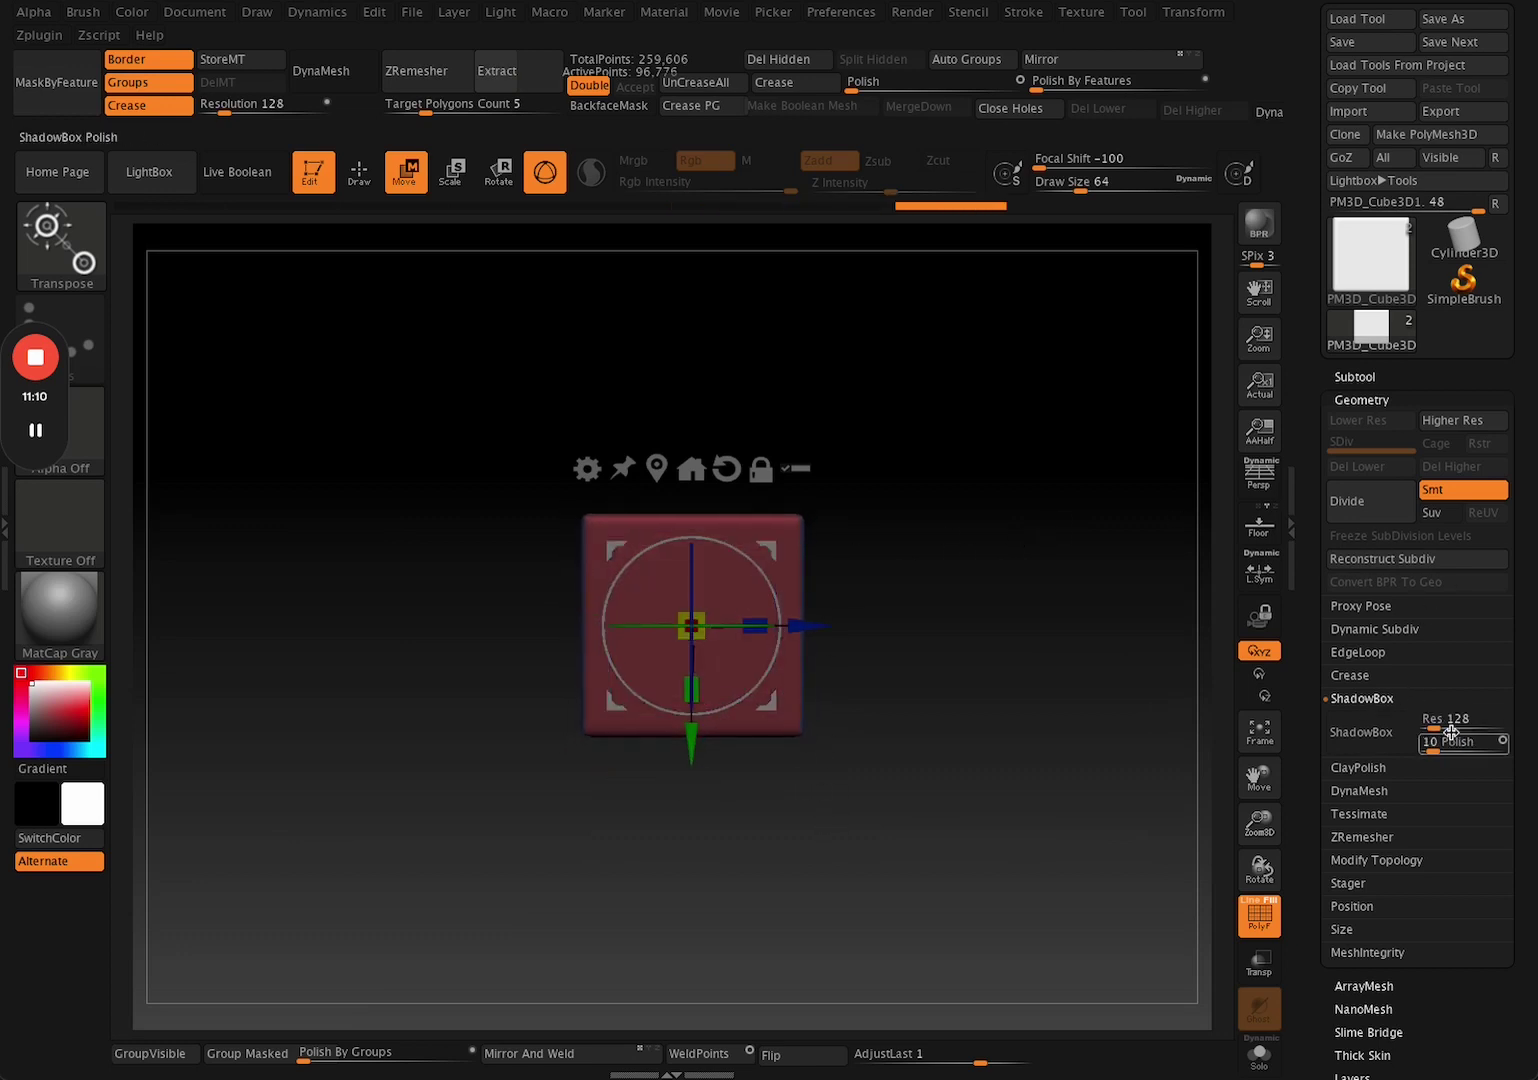
Turn the enlarged cube back into a ShadowBox and frame it with the helmet.
left_click(1355, 735)
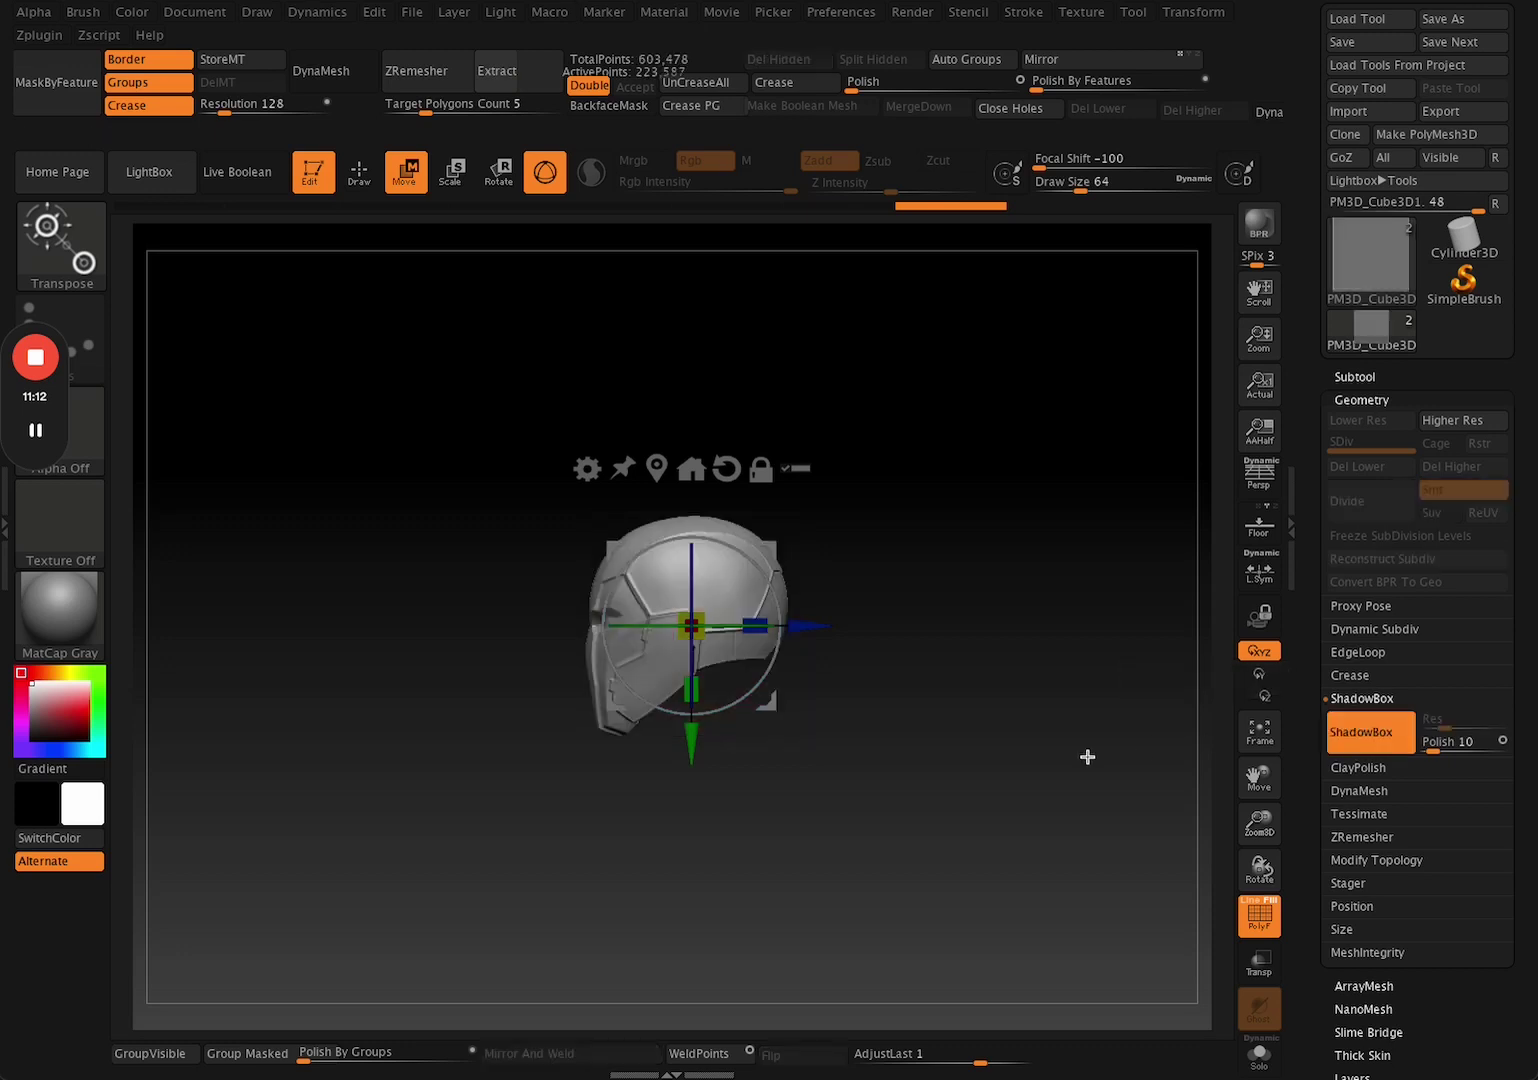
key("q")
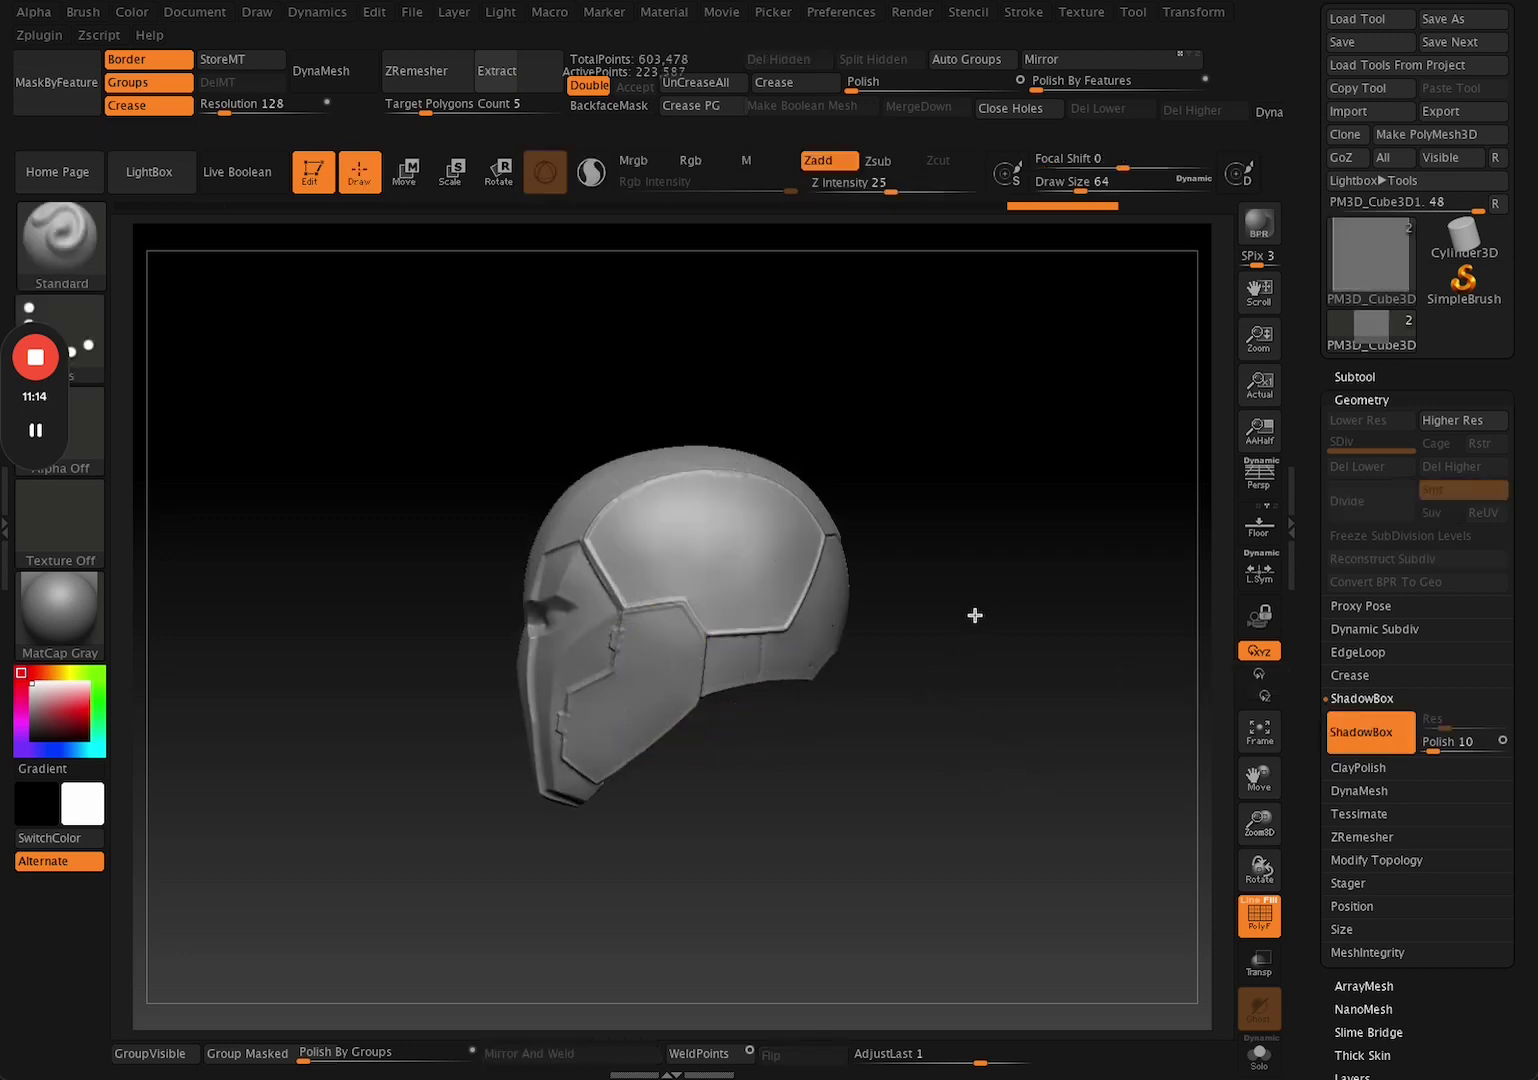
left_click_drag(579, 807, 960, 646)
key("f")
Scale the ShadowBox up uniformly so its planes leave a margin around the helmet.
key("w")
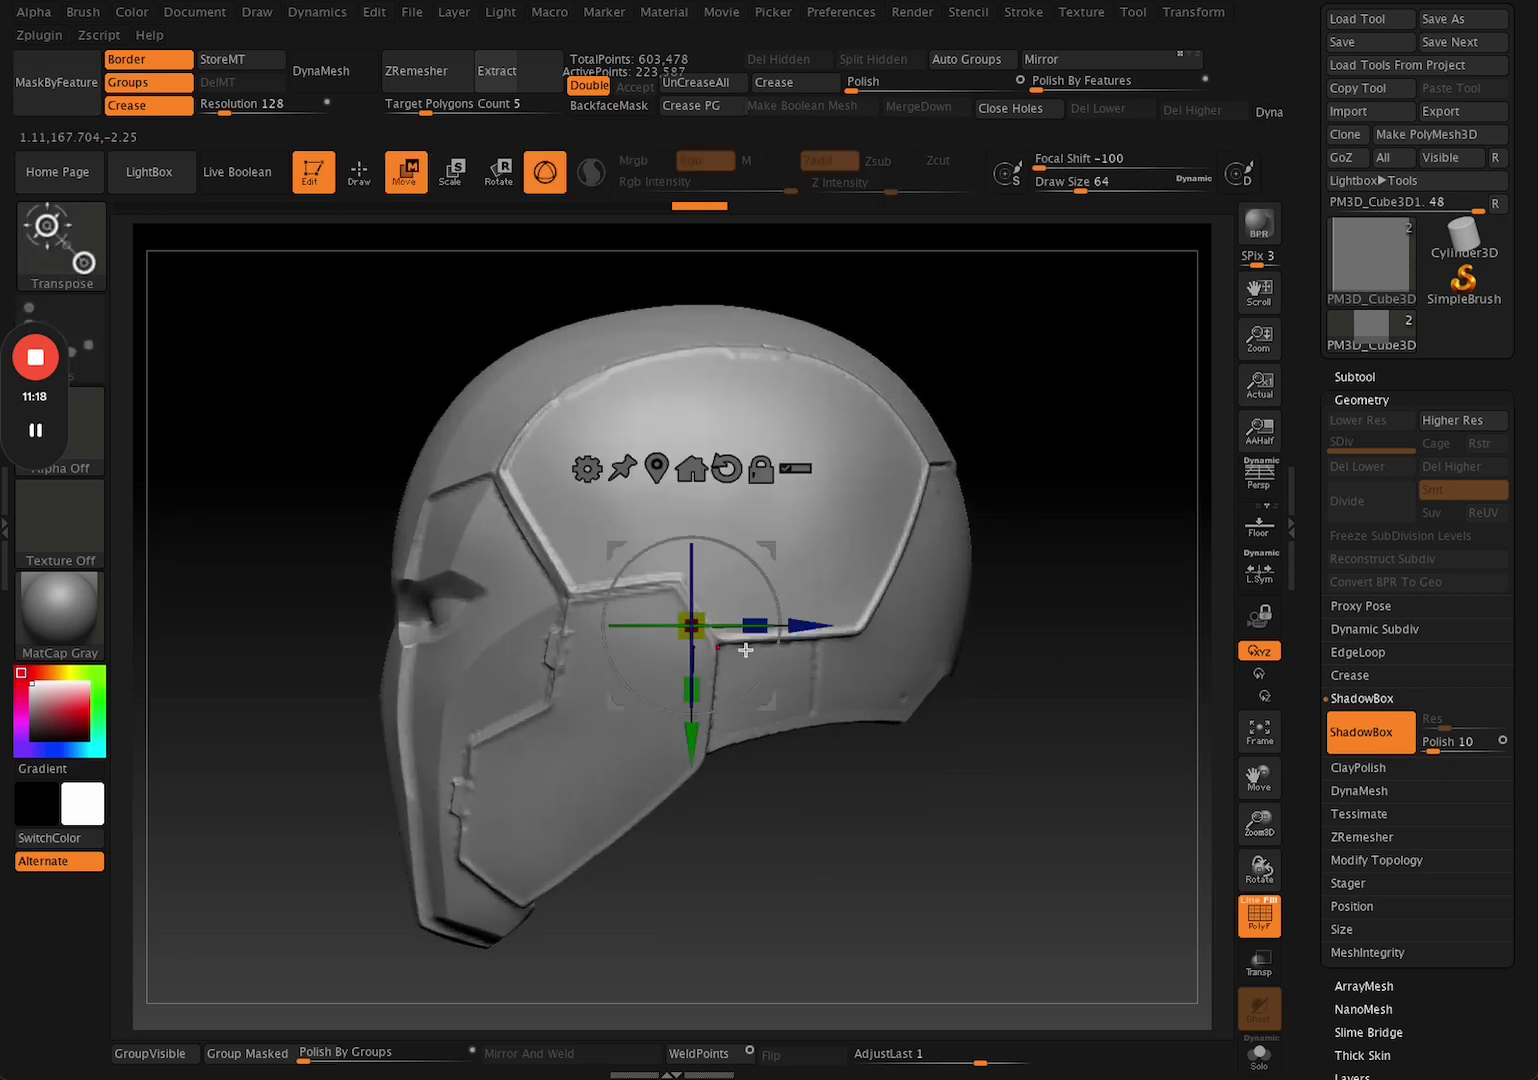
key("q")
key("w")
key("e")
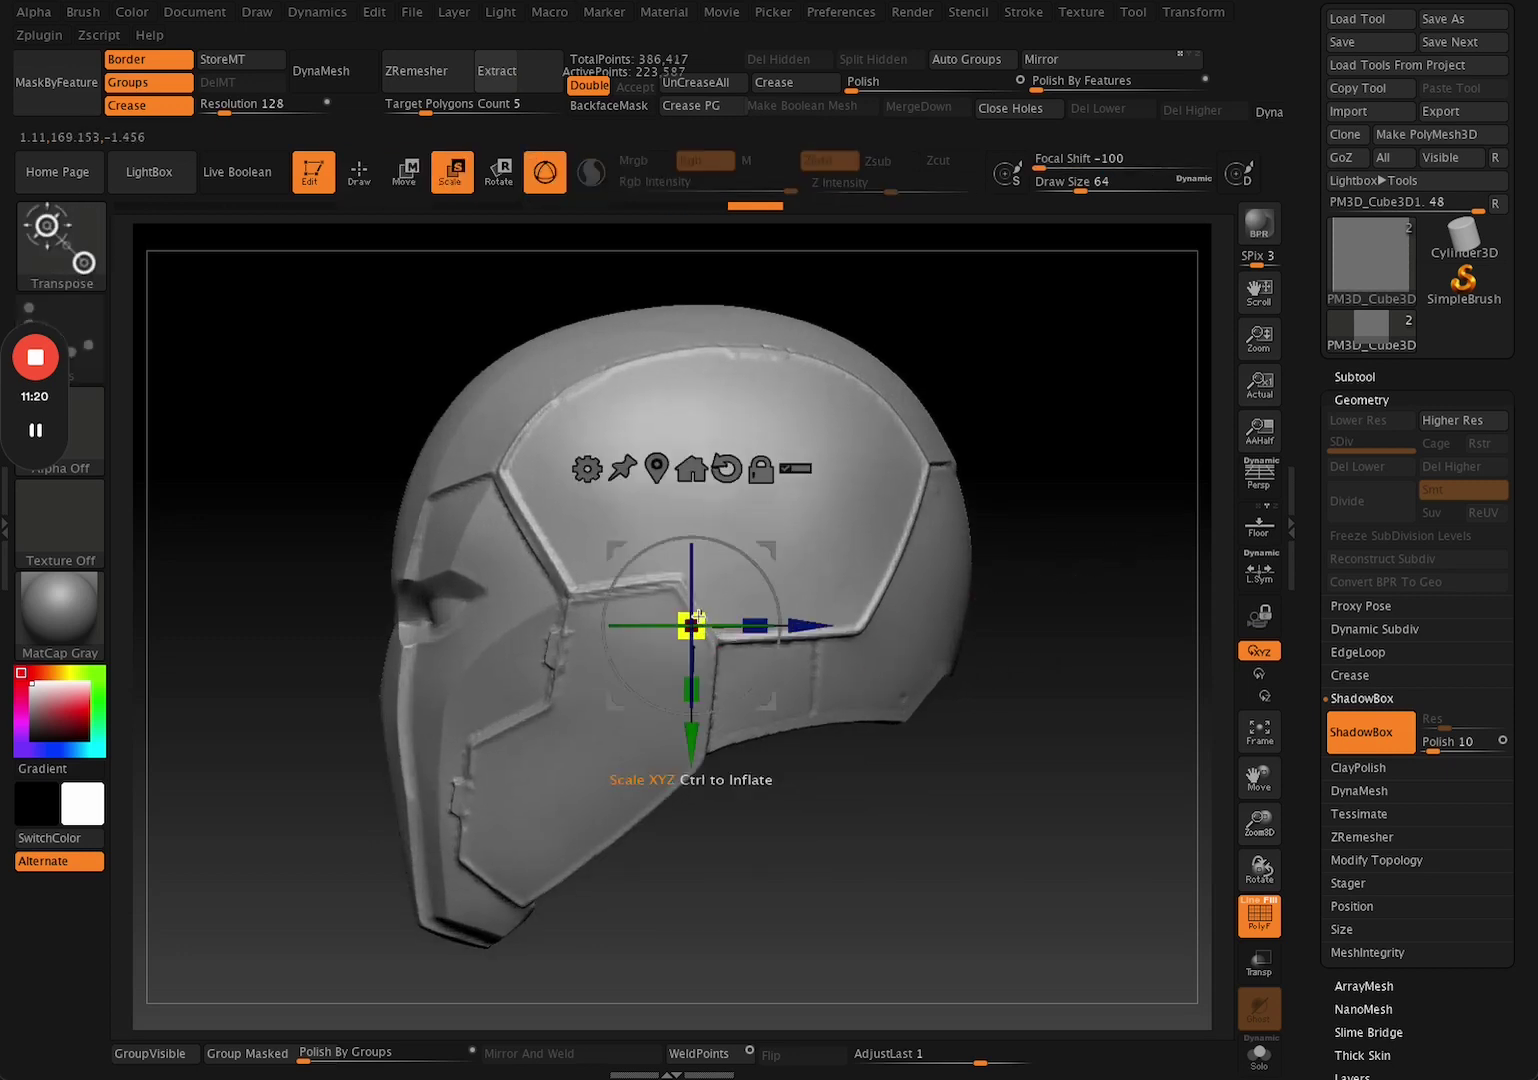
left_click_drag(691, 625, 1109, 515)
key("f")
left_click_drag(691, 625, 838, 568)
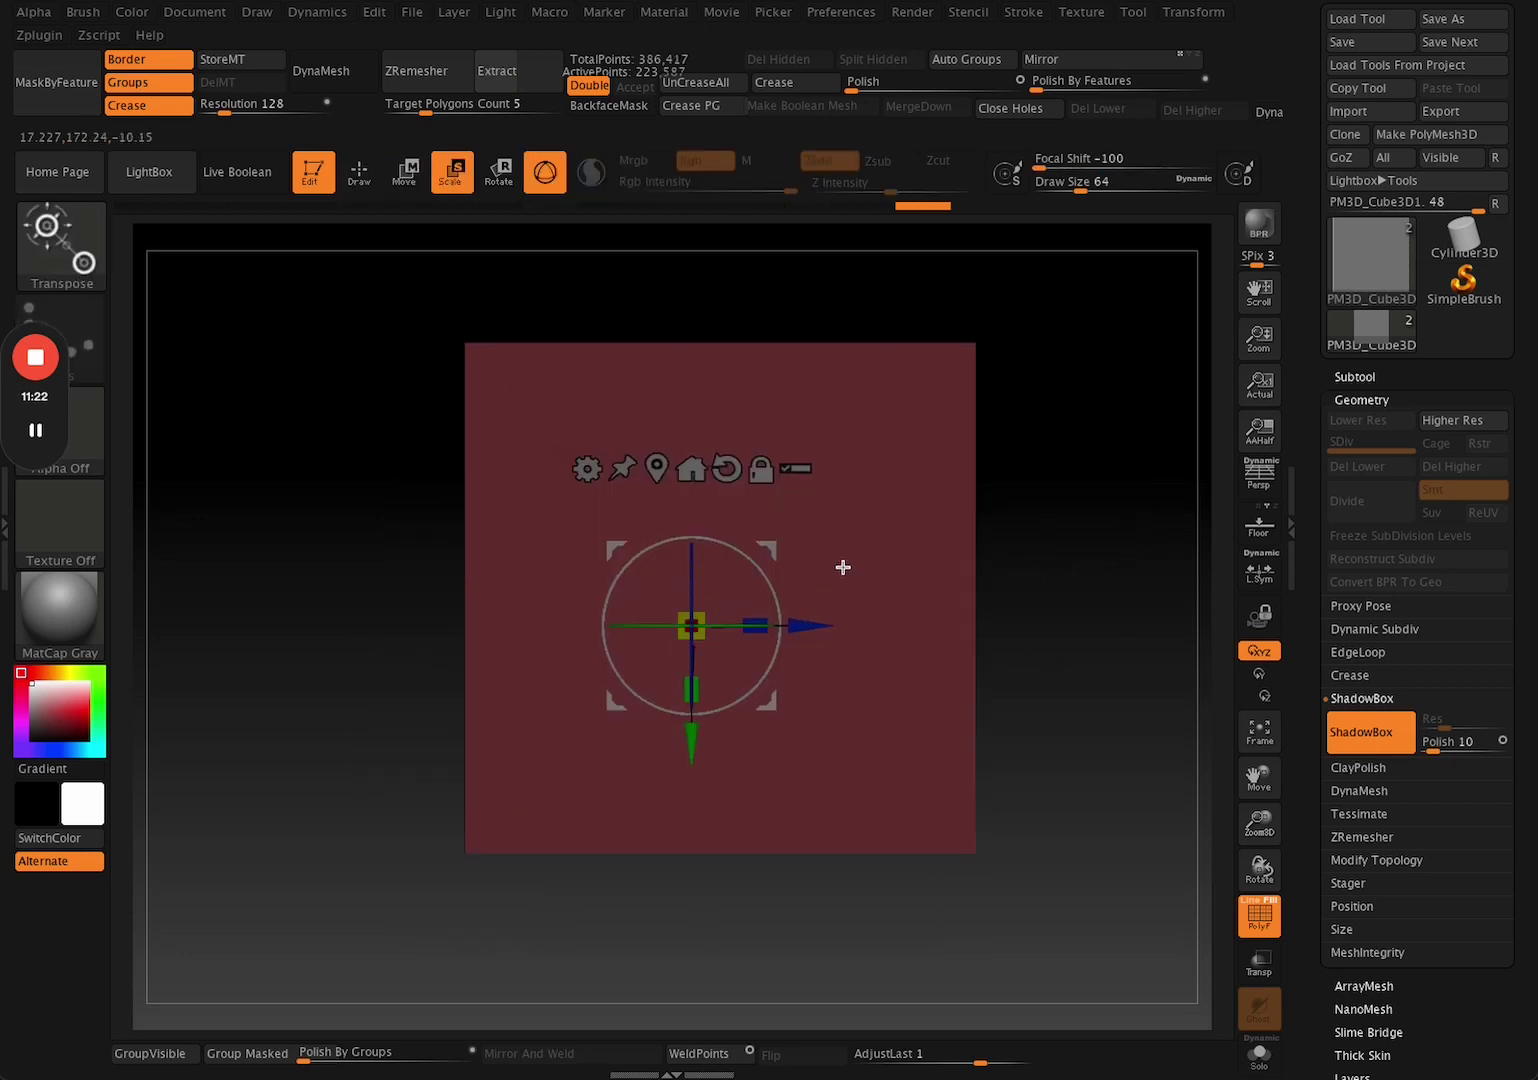
Switch to draw mode and choose MaskLasso as the masking brush.
key("q")
key("b")
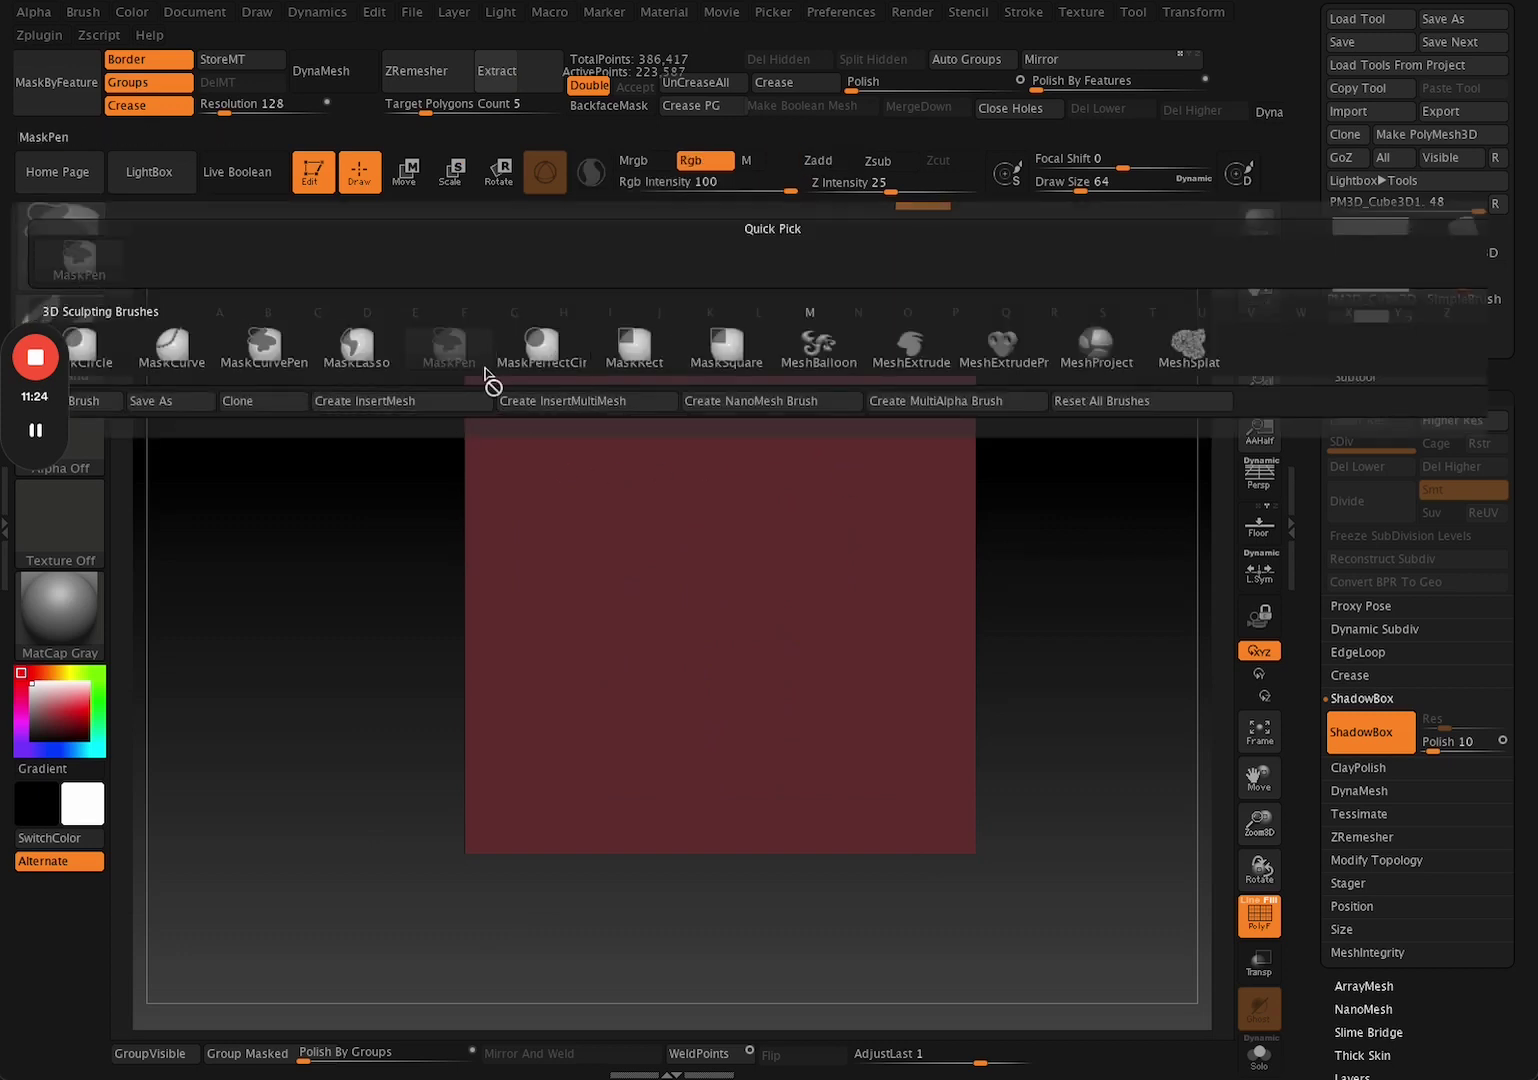
left_click(354, 344)
Try a large rounded lasso mask on the ShadowBox's side plane, and undo it.
mouse_move(881, 341)
left_mouse_down("ctrl")
mouse_move(714, 800)
mouse_move(884, 784)
left_mouse_up("ctrl")
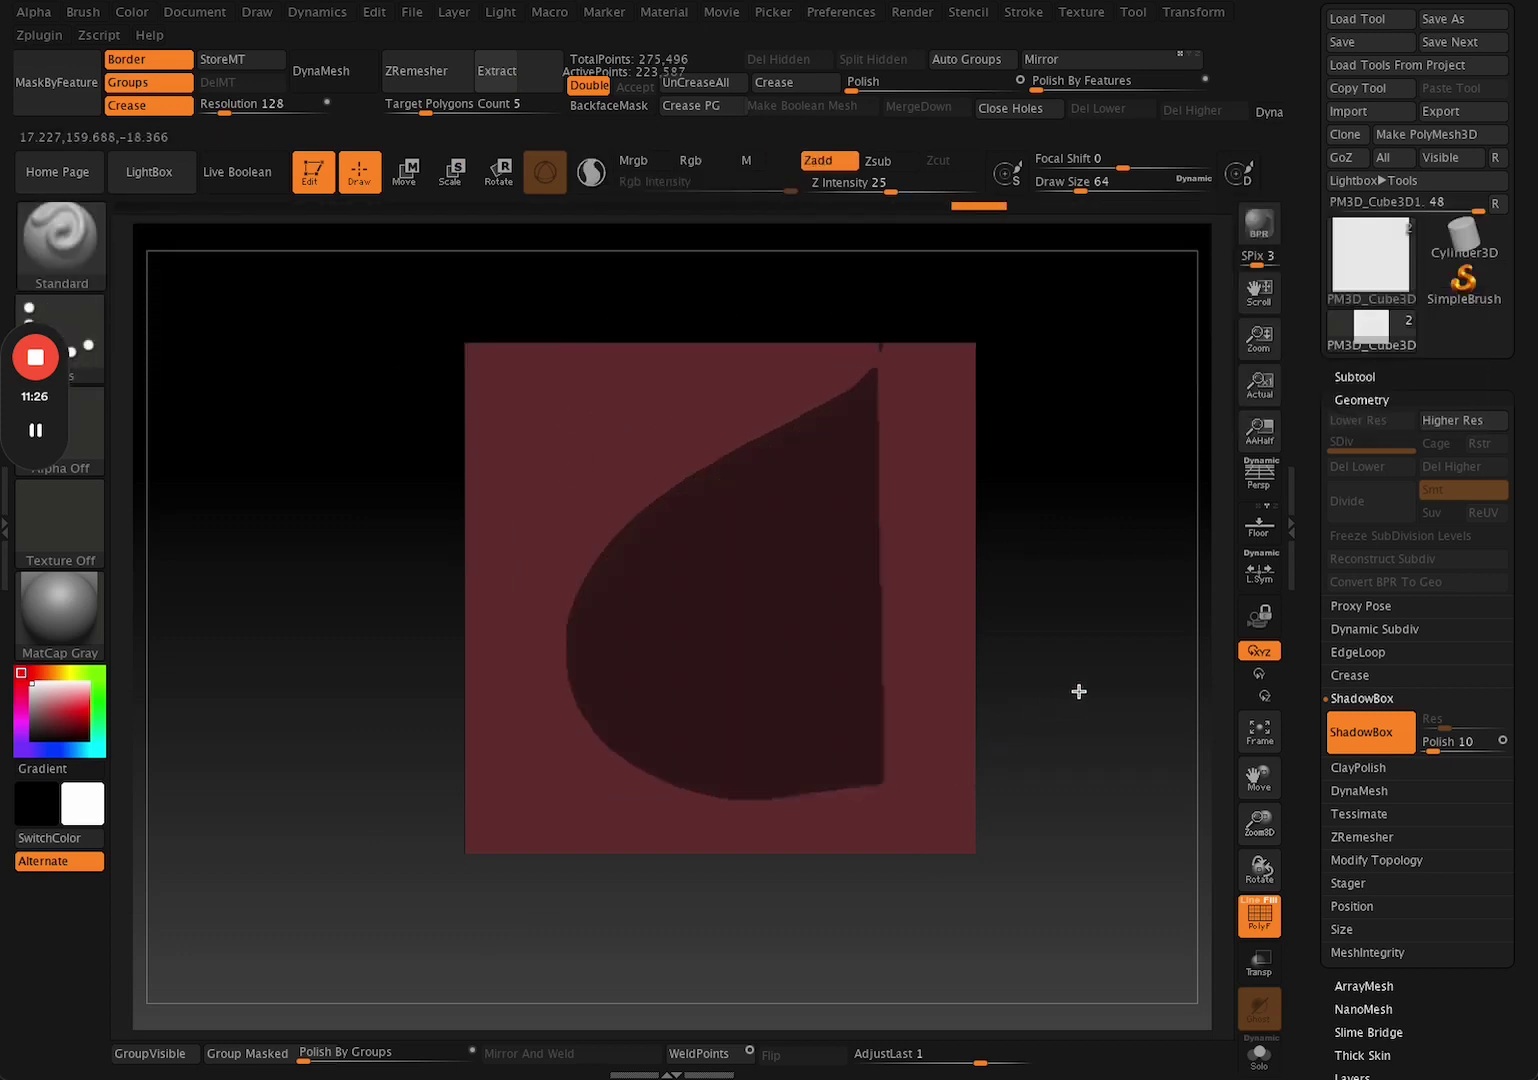
mouse_move(1078, 693)
left_mouse_down()
mouse_move(1160, 692)
mouse_move(1075, 723)
left_mouse_up()
key("ctrl+z")
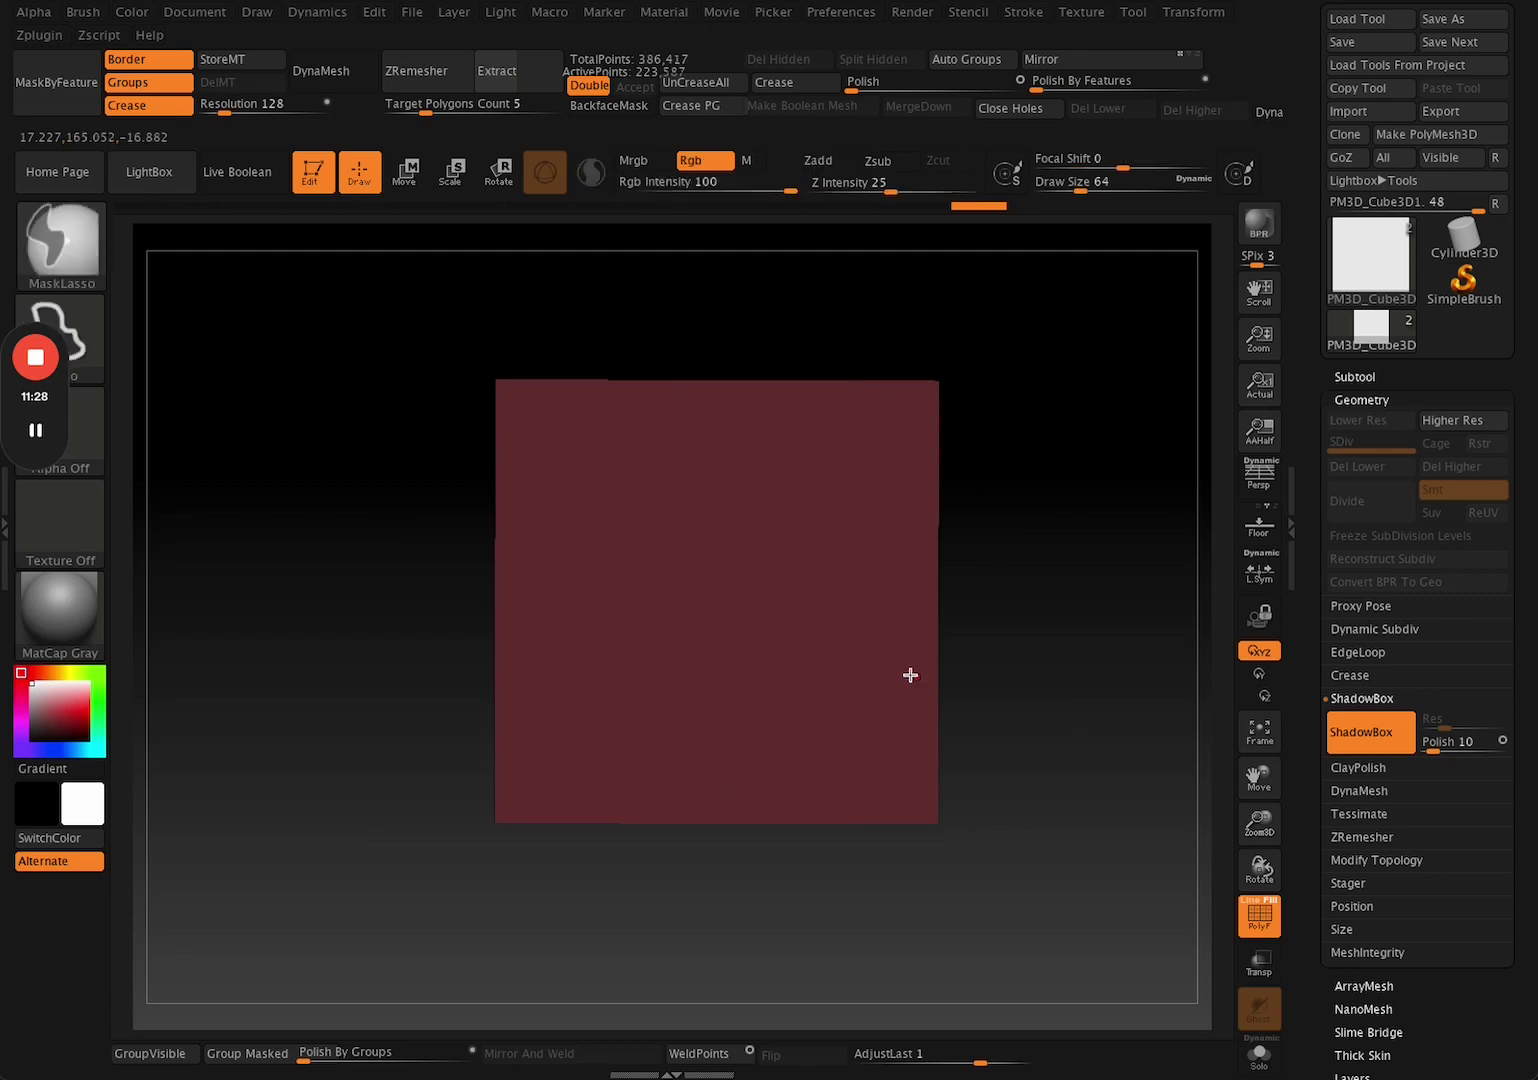
Turn on transparency and switch off Ghost mode so the helmet shows through the ShadowBox.
left_click(1356, 376)
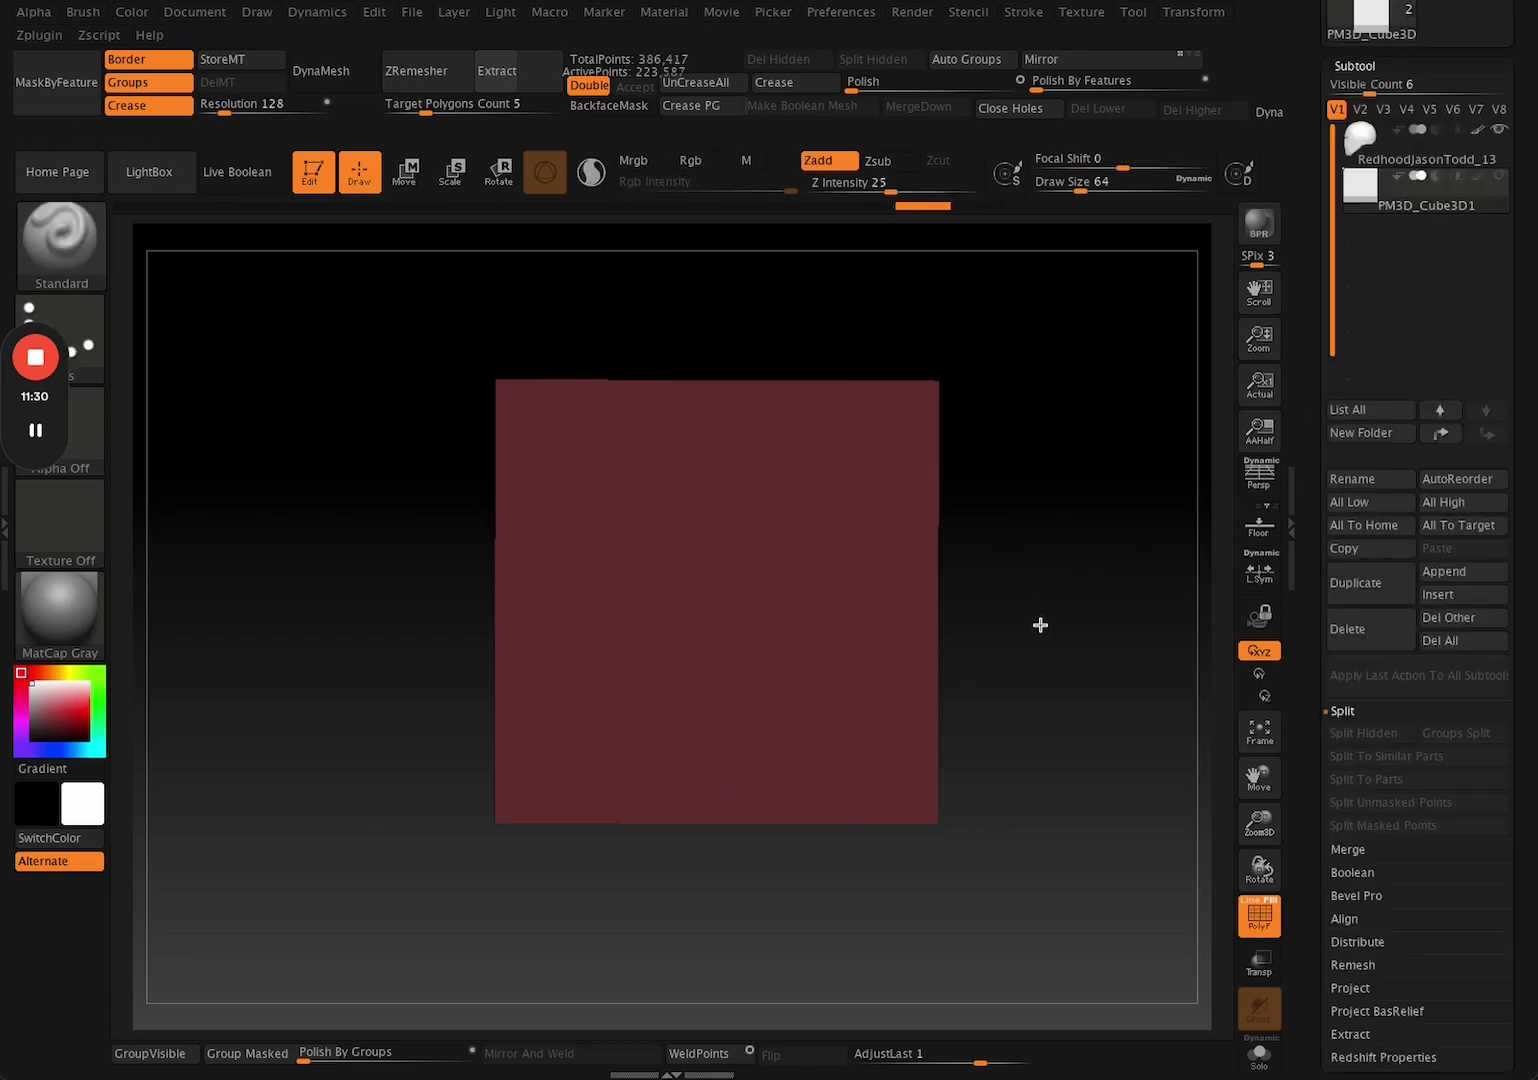
left_click(1082, 12)
left_click(1200, 13)
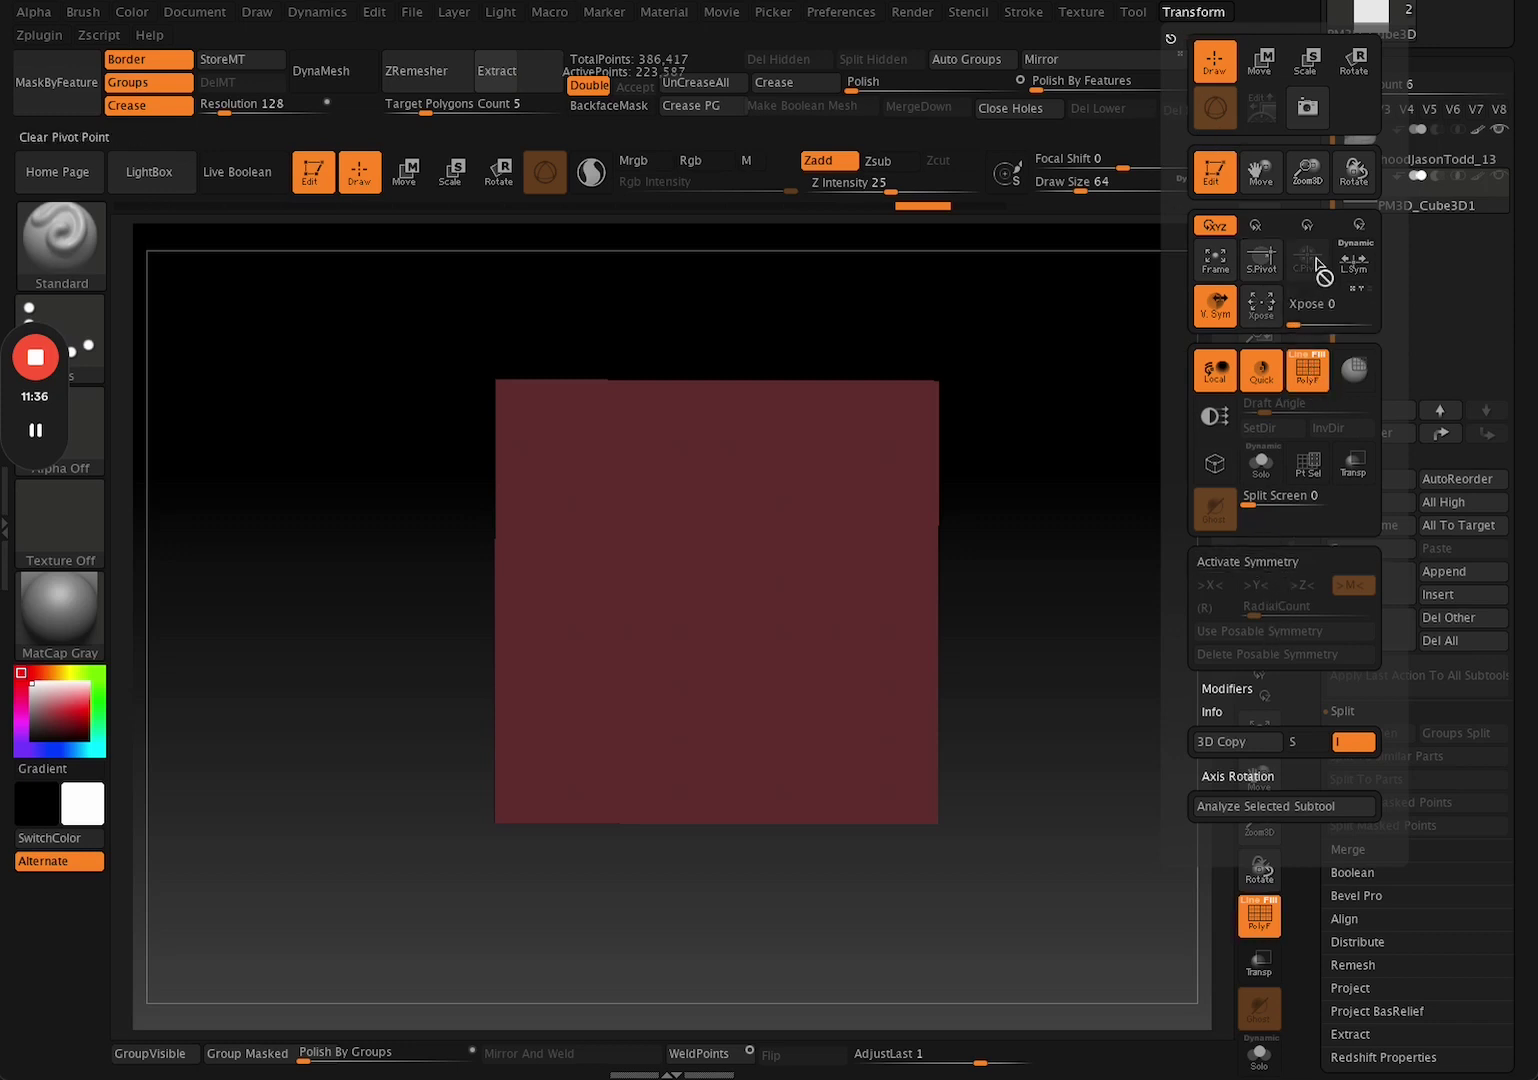
left_click(1356, 468)
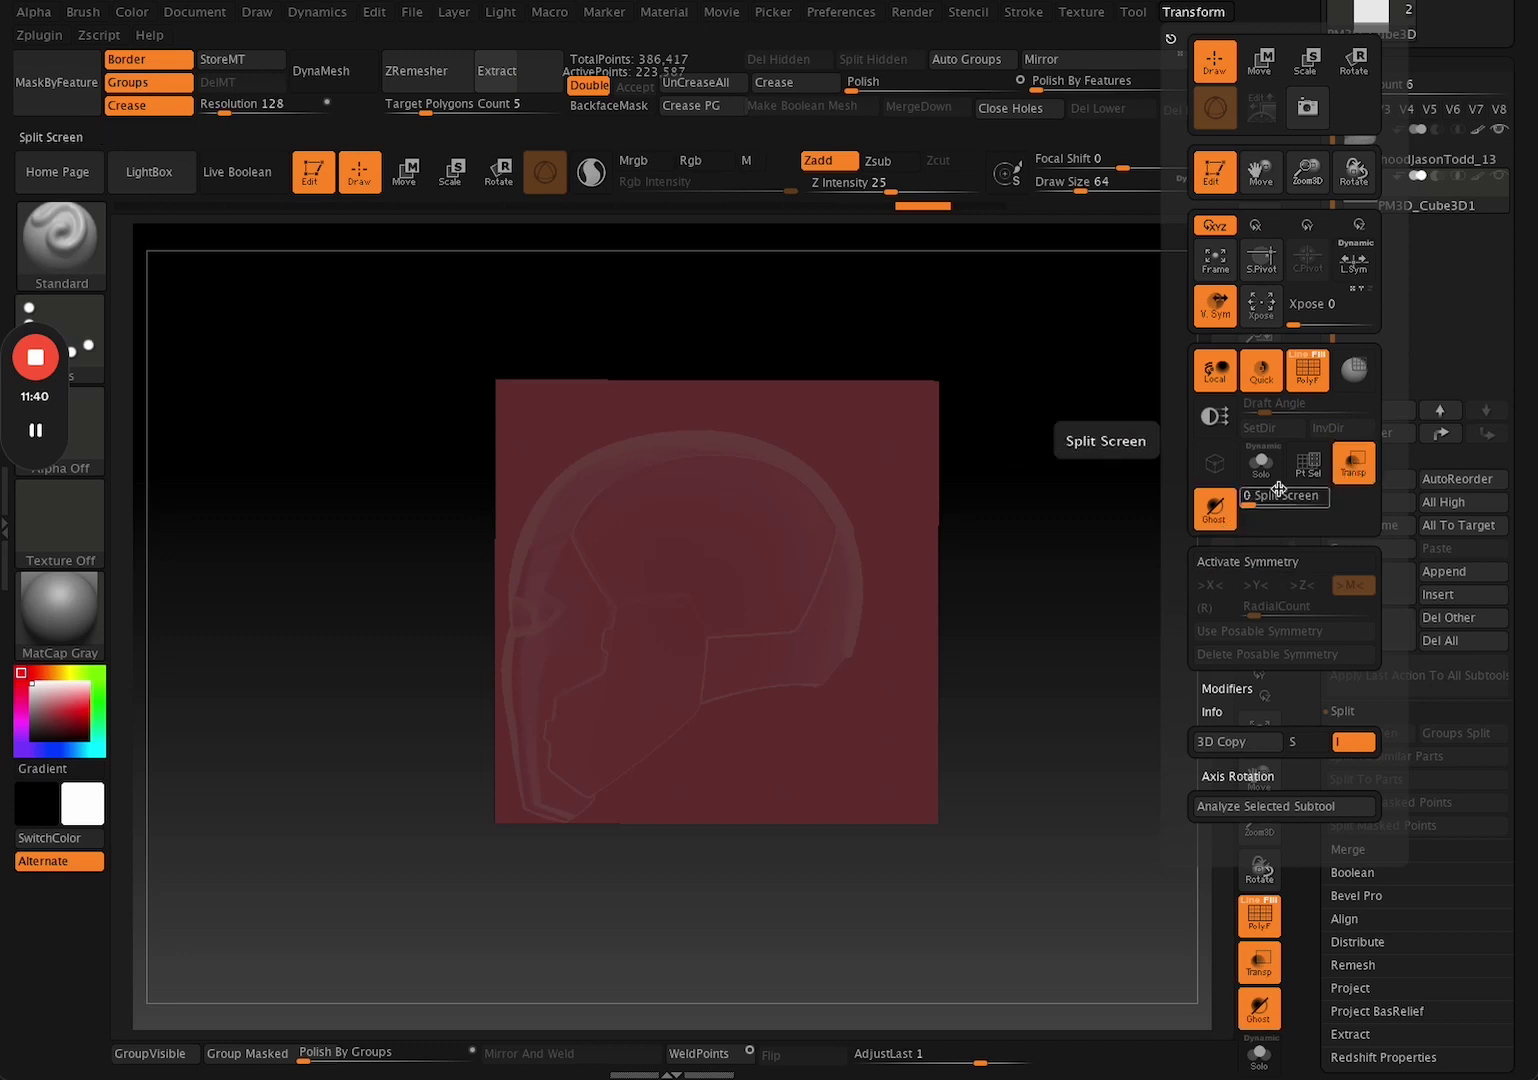
left_click(1215, 508)
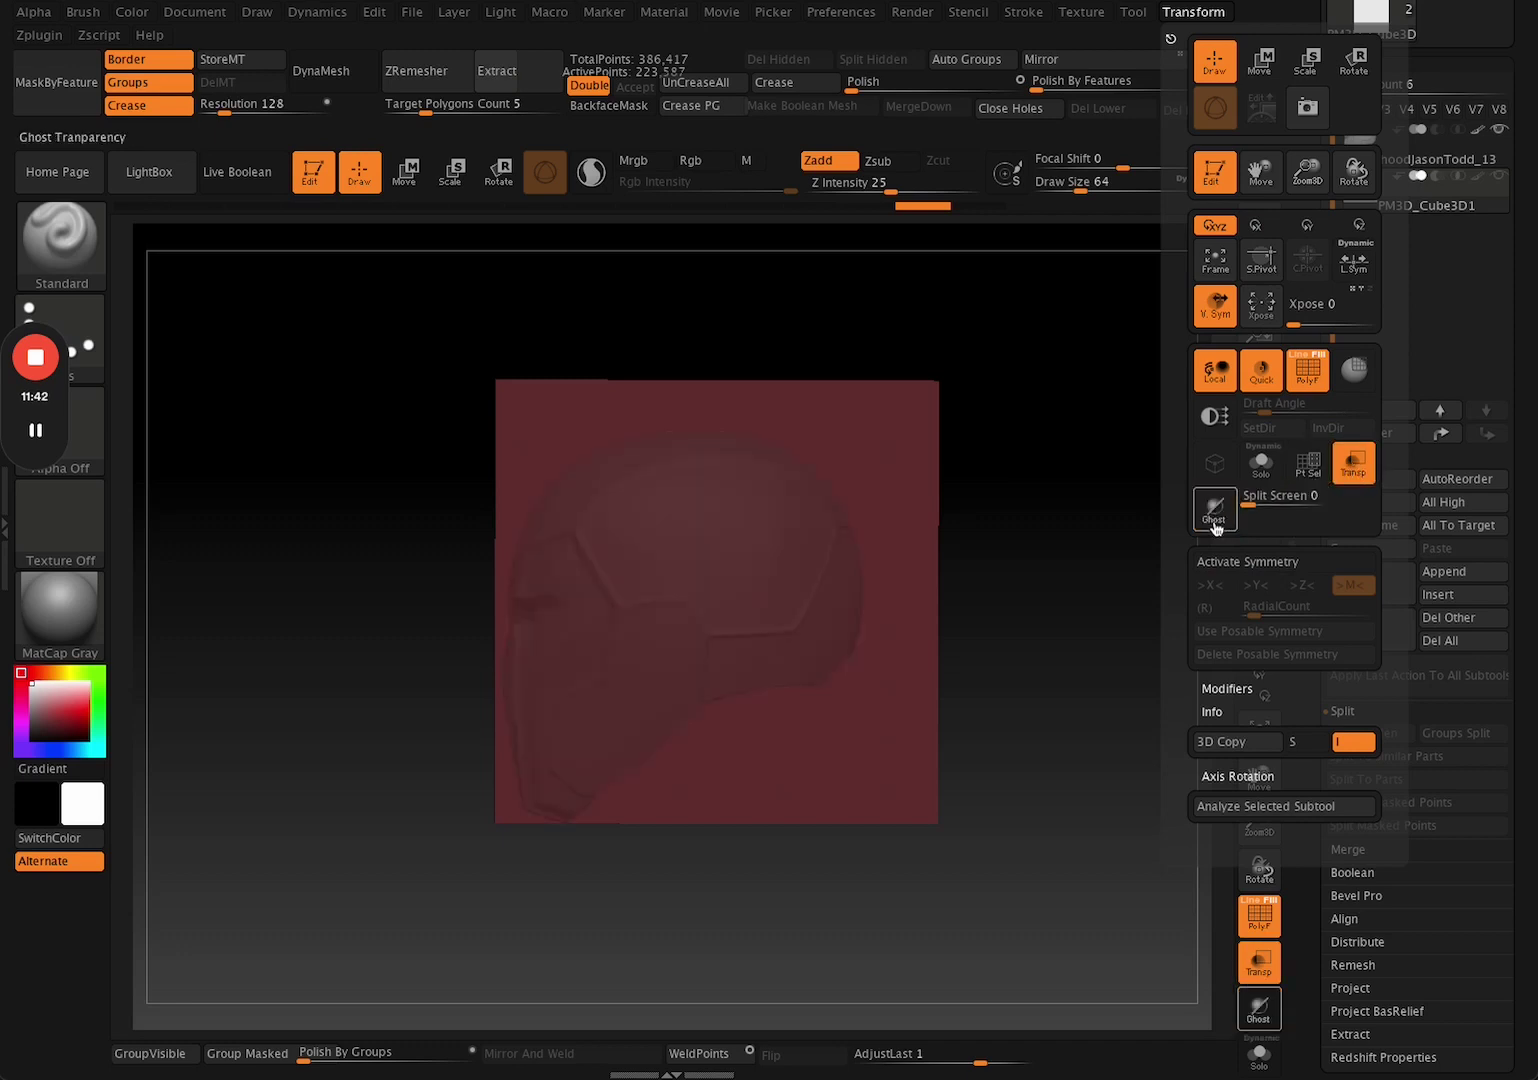
left_click_drag(1023, 686, 1078, 683, "alt")
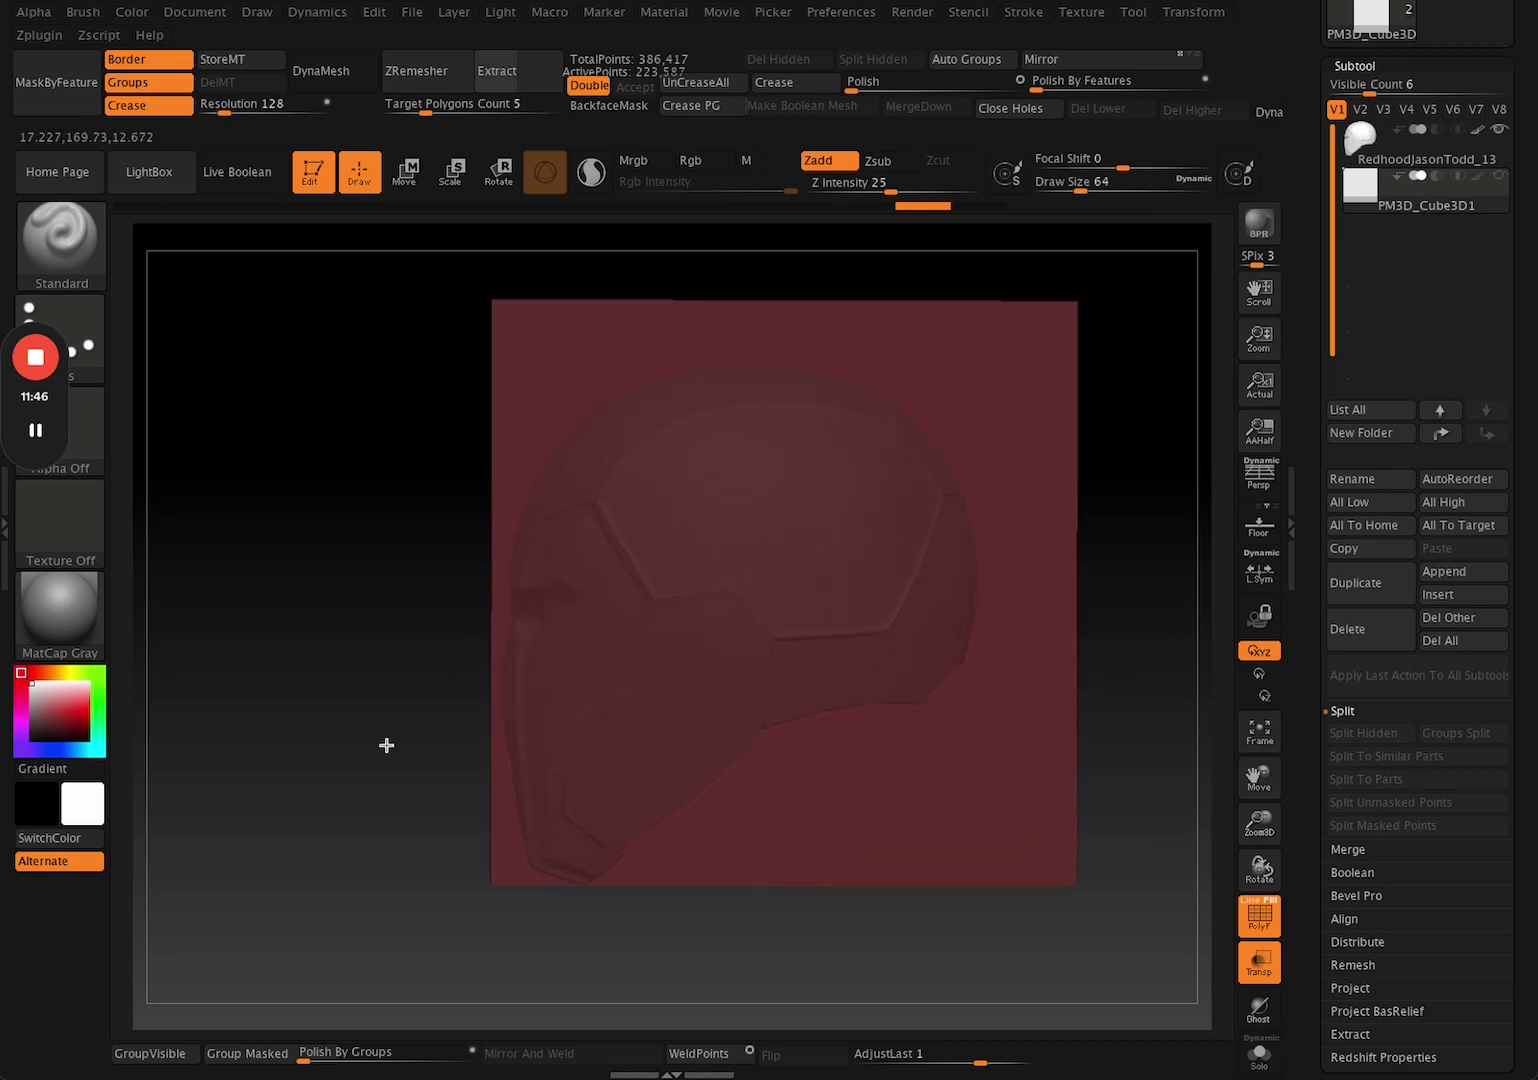
Turn off the PolyFrame display and snap the view back to the helmet's side.
left_click_drag(386, 745, 1099, 326)
key("shift+f")
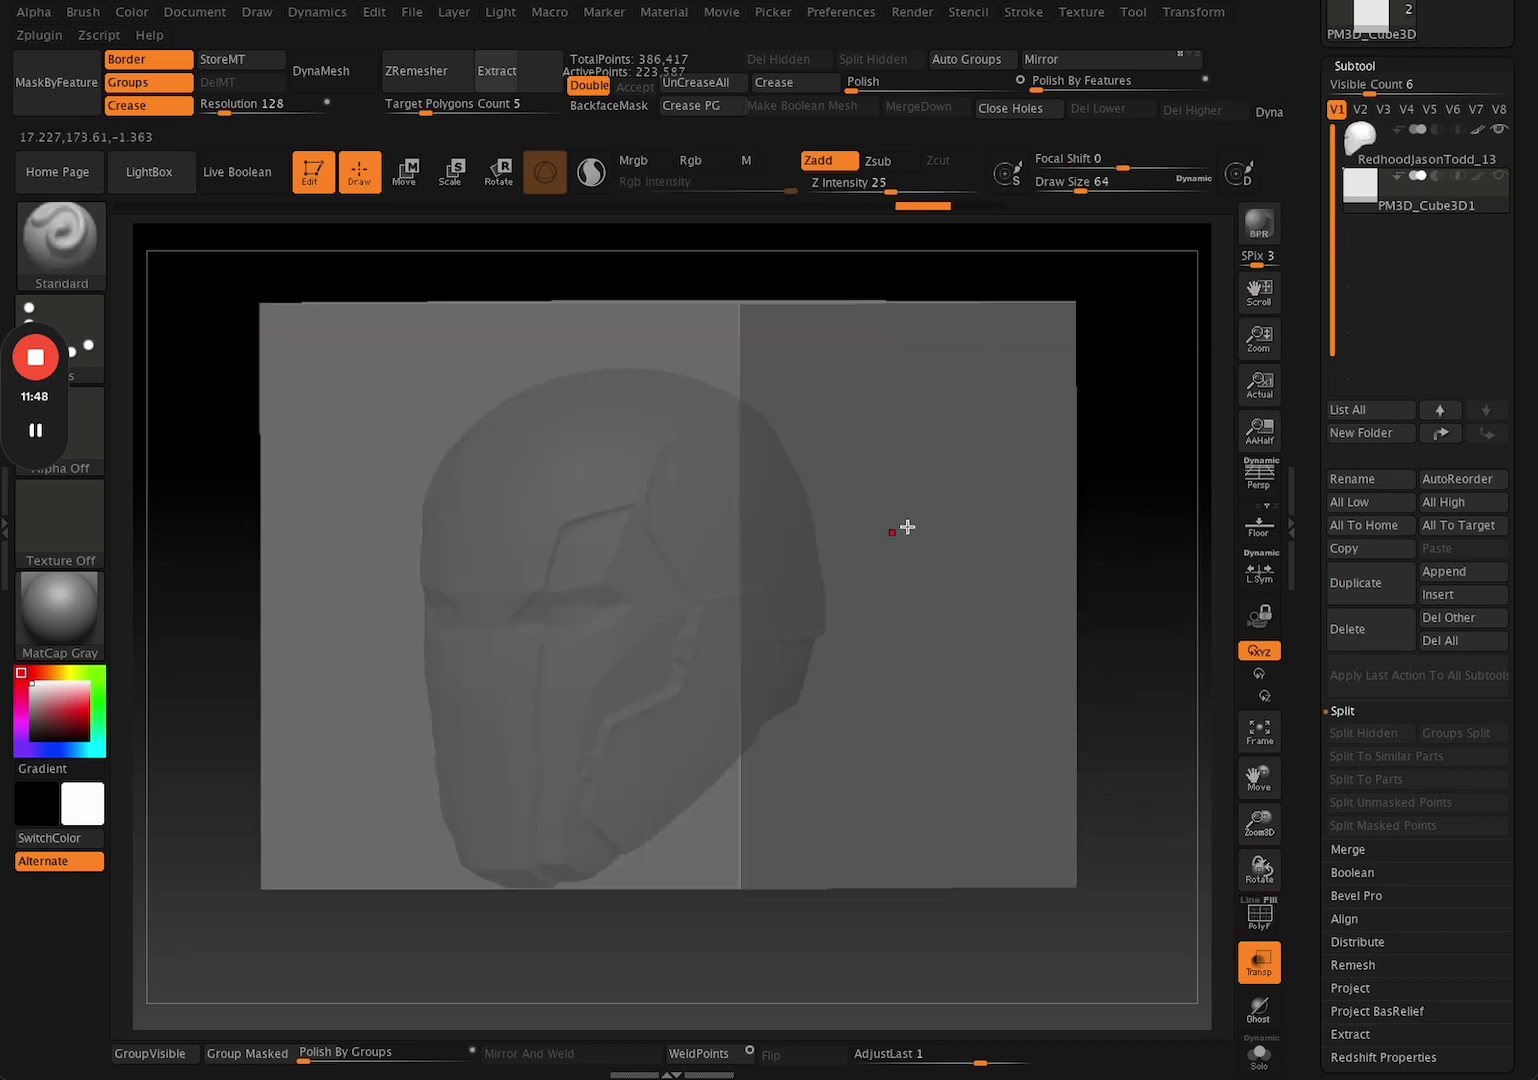
left_click_drag(1164, 546, 1073, 646)
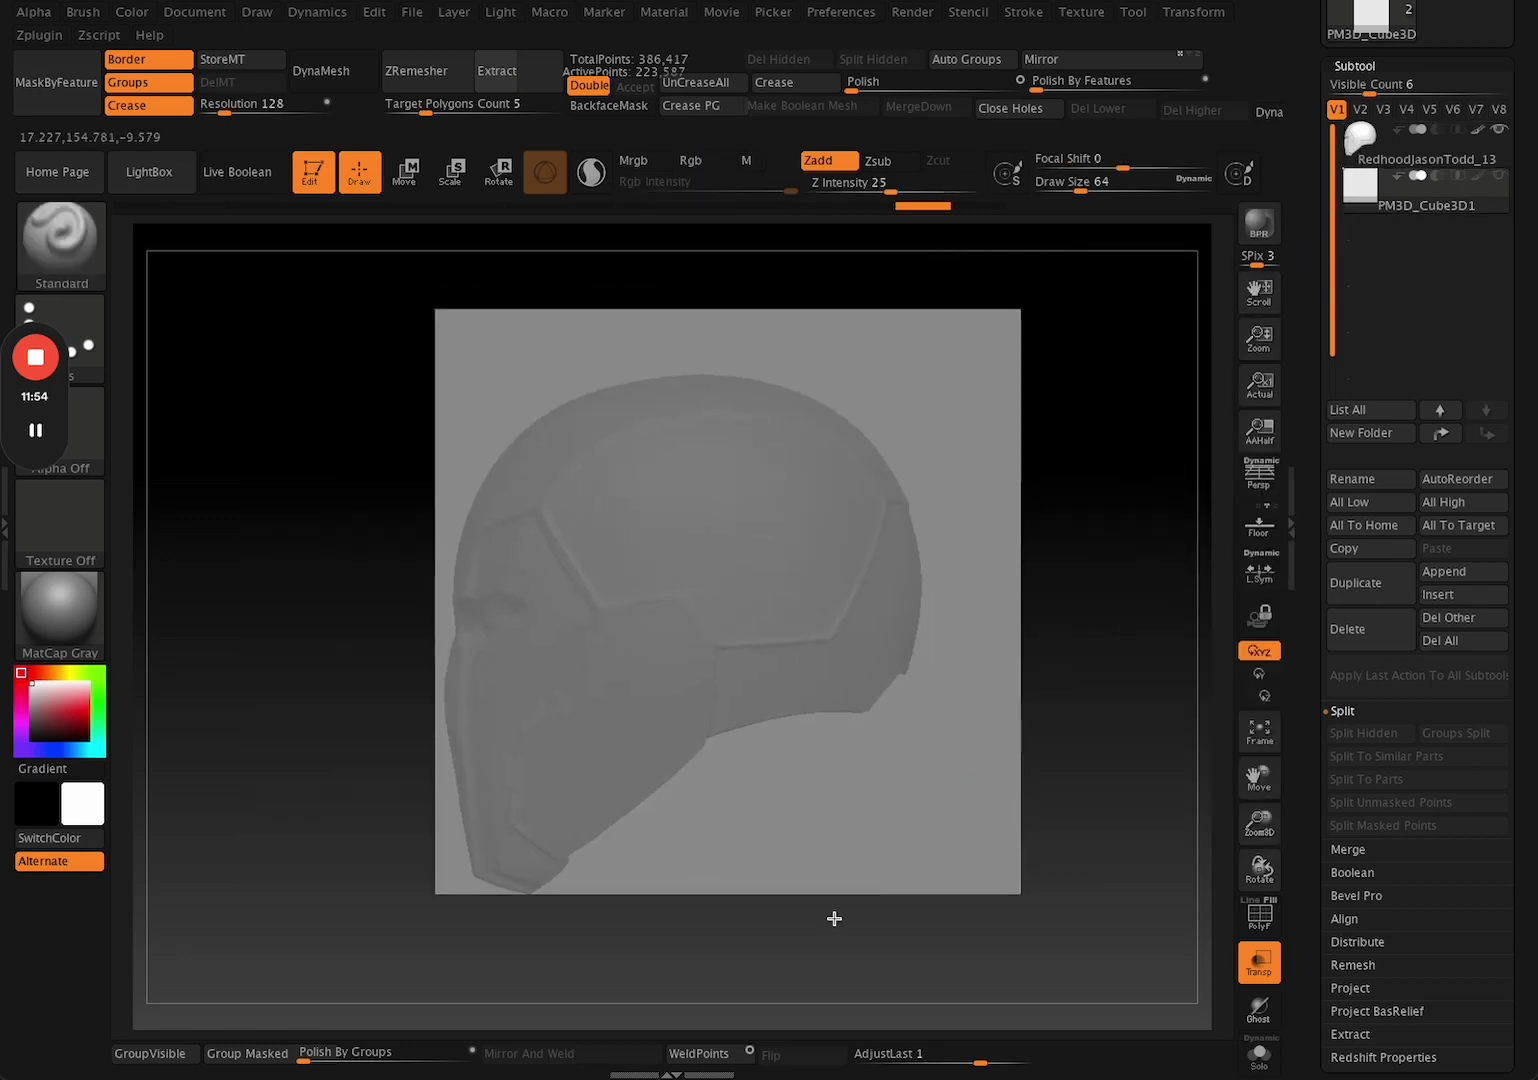
left_click(1183, 13)
left_click_drag(1068, 586, 1152, 591)
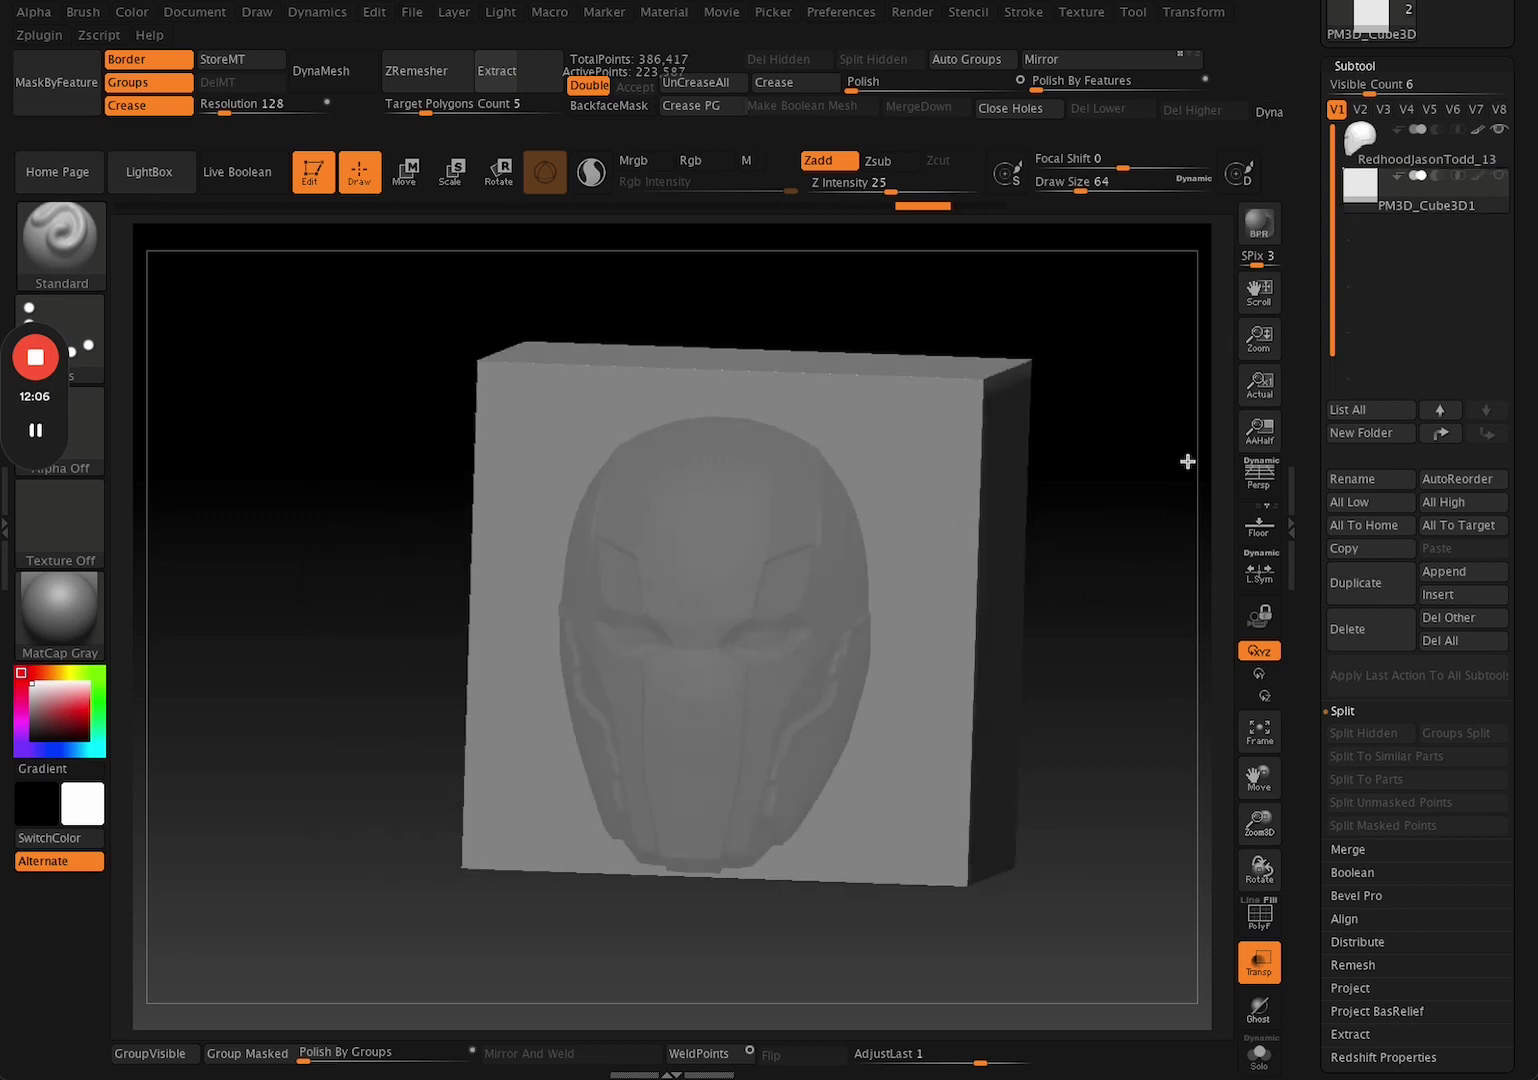
left_click_drag(1187, 461, 1088, 621, "shift")
Lasso-mask the helmet's rear half and upper side panel on the ShadowBox's side plane, following the panel lines.
key("ctrl")
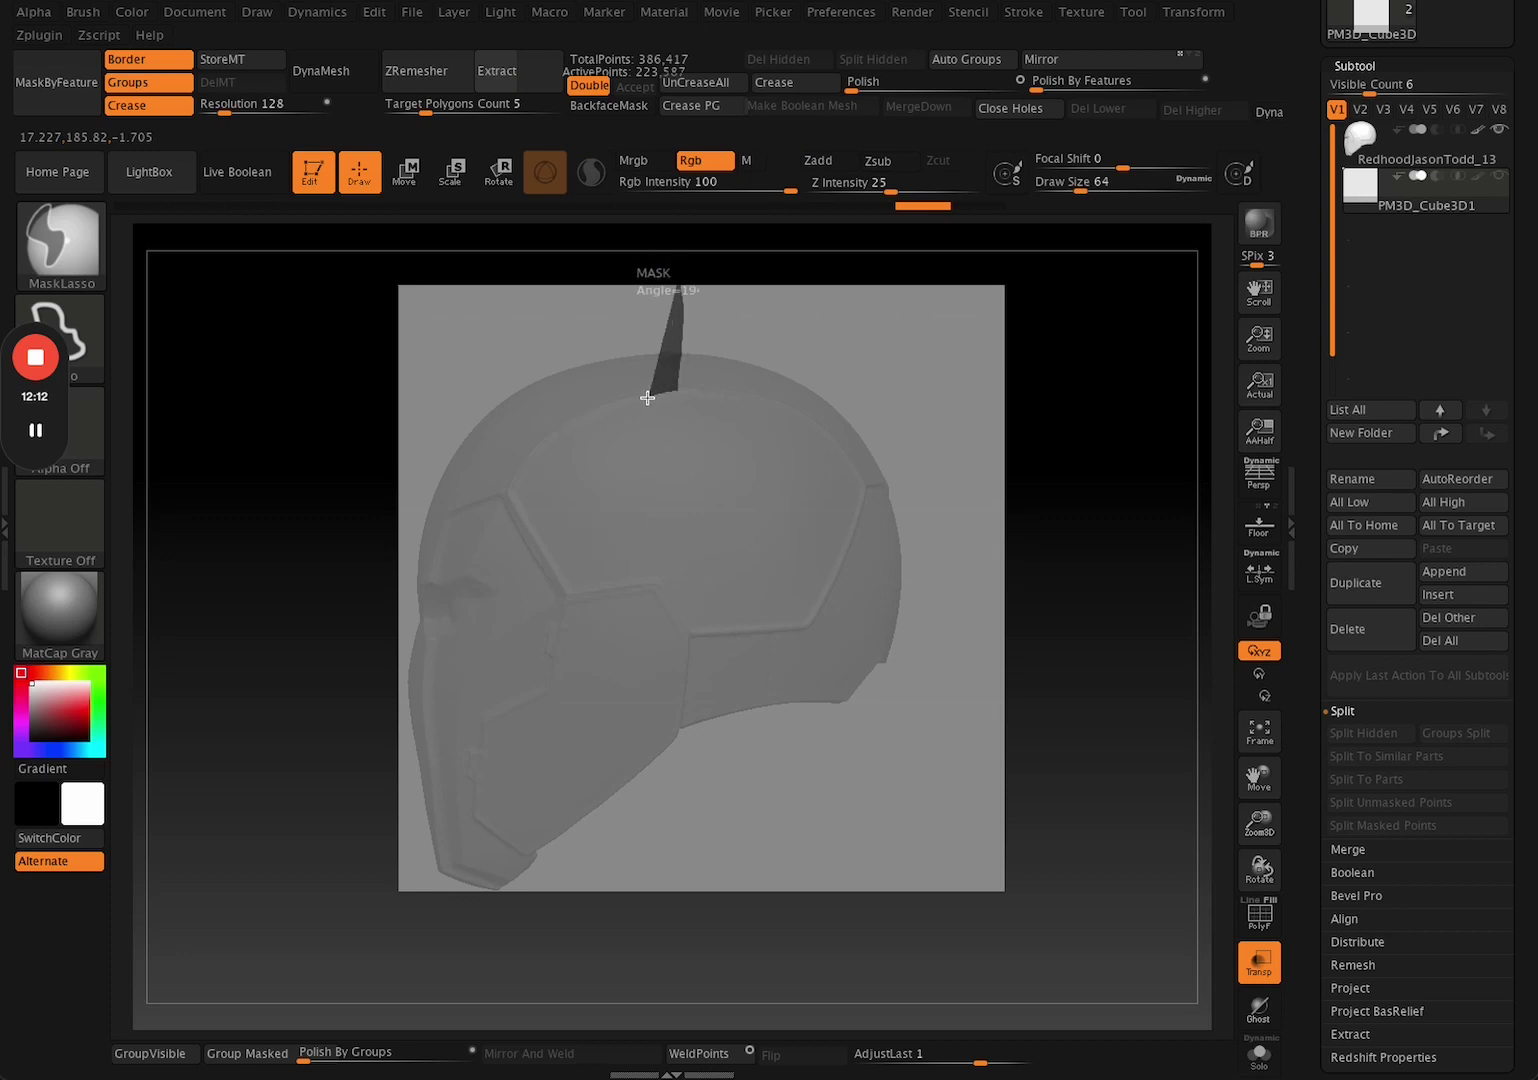
mouse_move(647, 398)
left_mouse_down("ctrl")
mouse_move(545, 441)
mouse_move(532, 542)
mouse_move(561, 599)
mouse_move(642, 590)
mouse_move(690, 630)
left_mouse_up("ctrl")
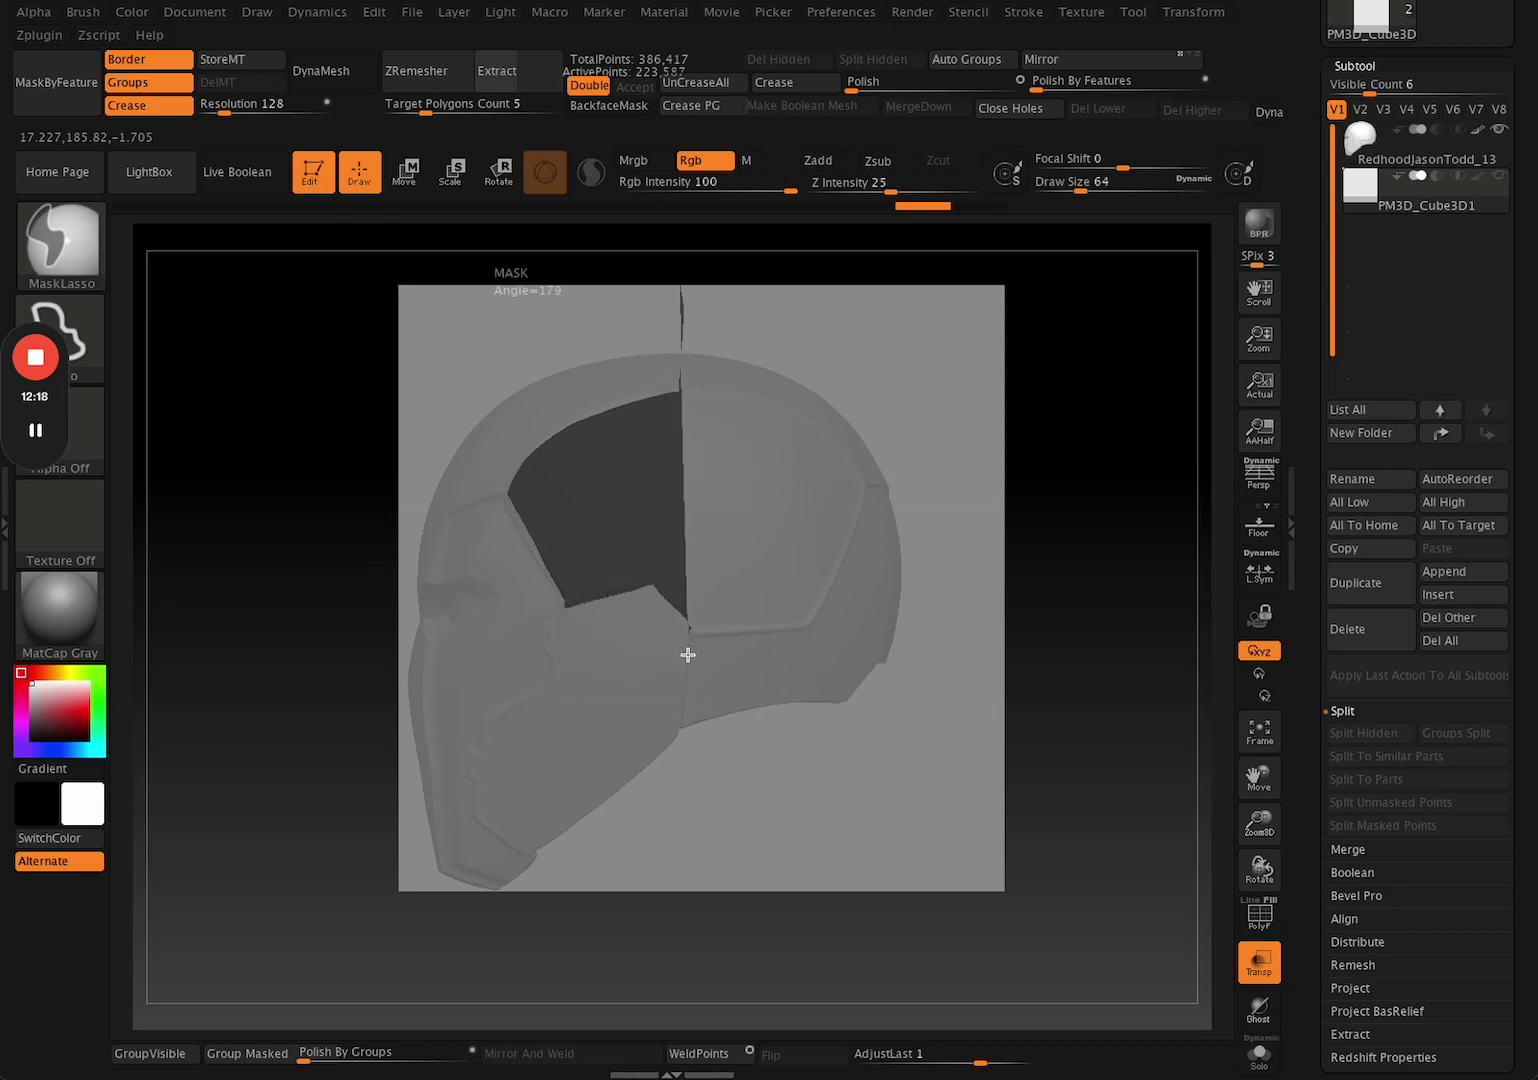
mouse_move(684, 742)
left_mouse_down("ctrl")
mouse_move(865, 741)
mouse_move(834, 336)
mouse_move(800, 332)
left_mouse_up("ctrl")
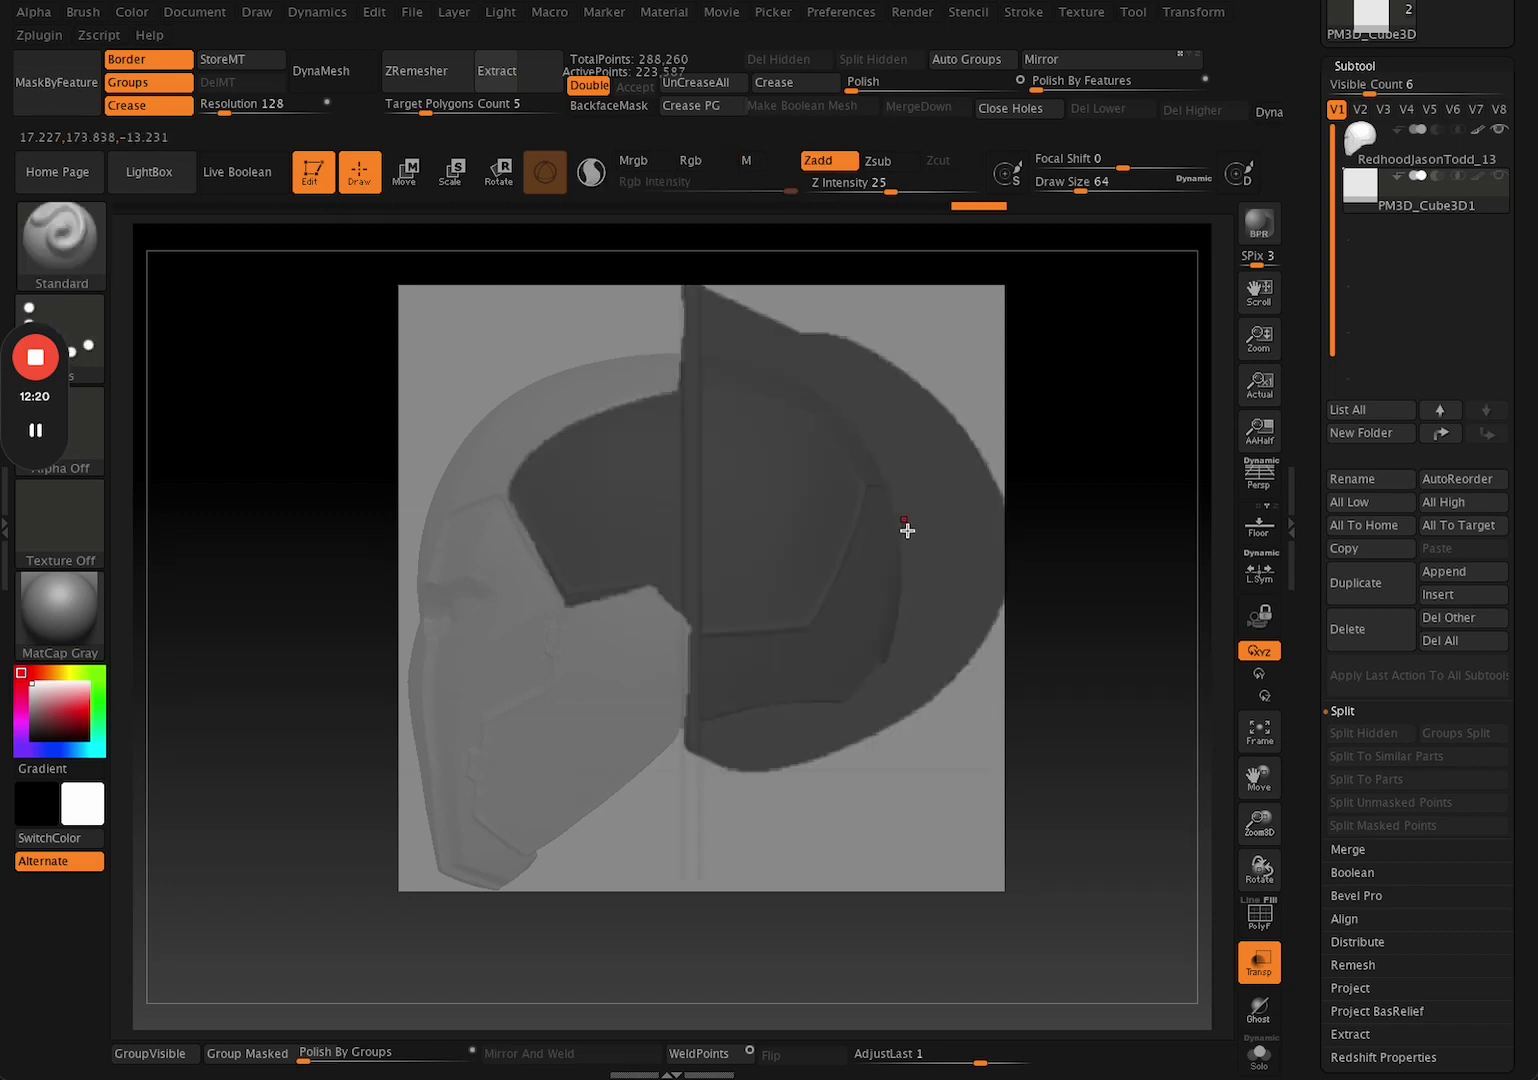
Clean up the side mask along the panel edge behind the eye, and rework its outline around the crown and rear.
left_click_drag(1060, 625, 1137, 657, "alt")
key("ctrl")
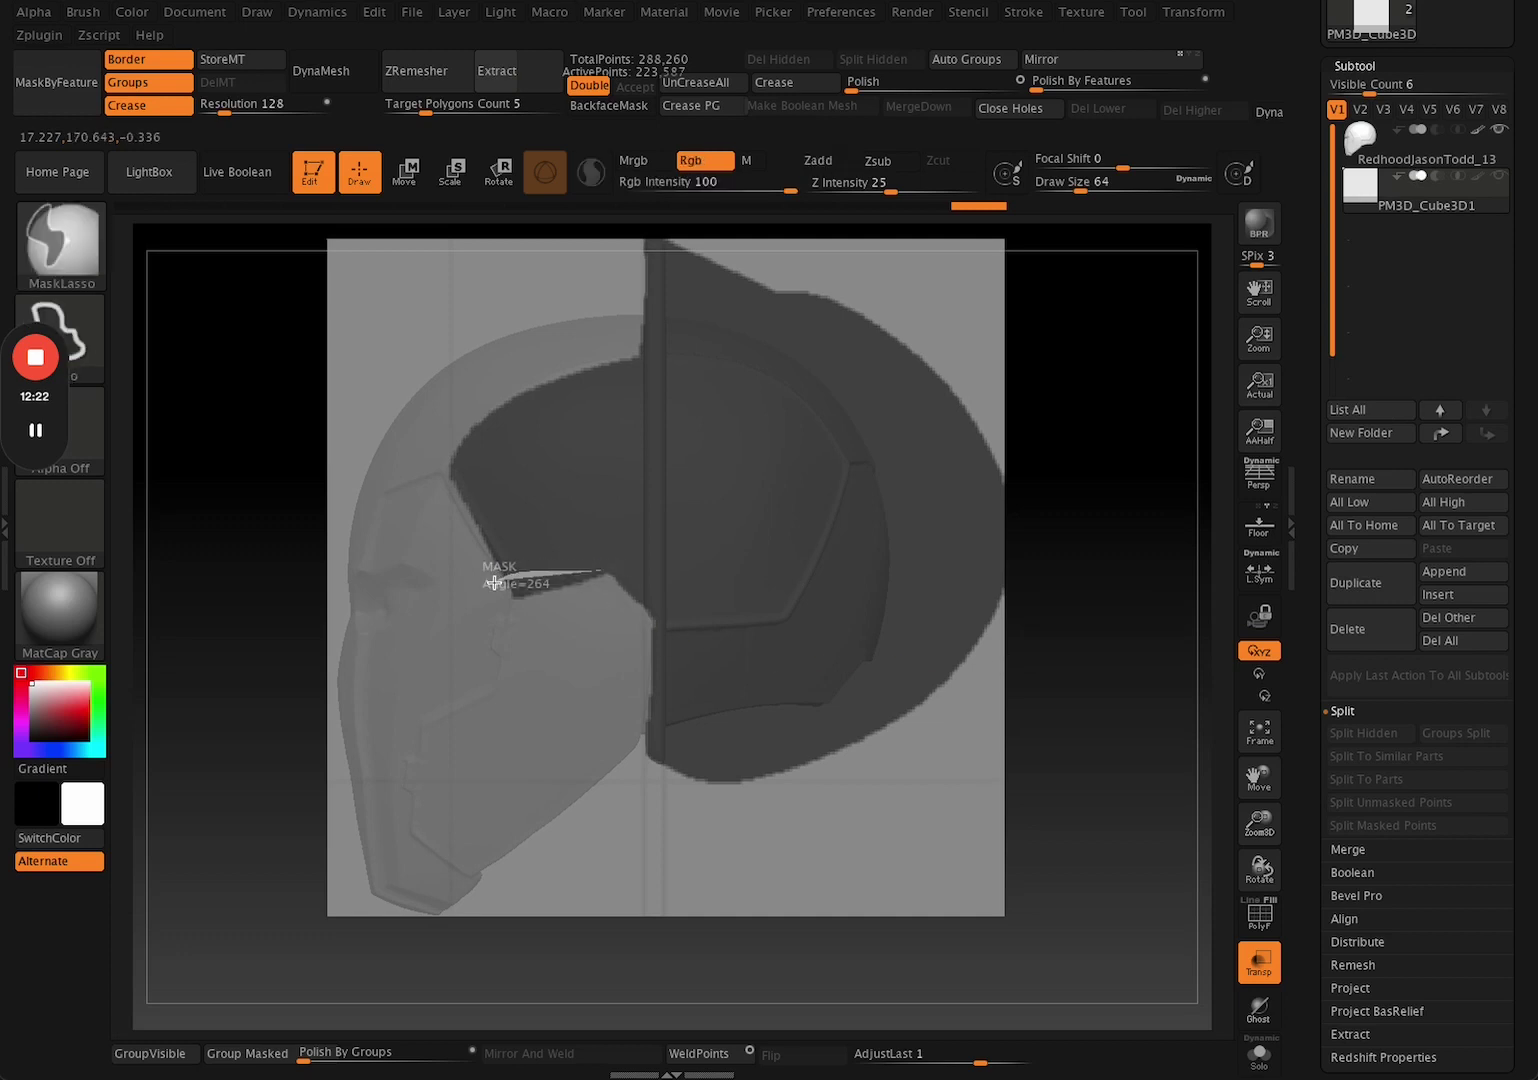
mouse_move(494, 583)
left_mouse_down("ctrl")
mouse_move(618, 583)
mouse_move(584, 573)
mouse_move(532, 663)
mouse_move(593, 610)
mouse_move(517, 594)
left_mouse_up("ctrl")
left_click_drag(445, 462, 450, 470, "ctrl")
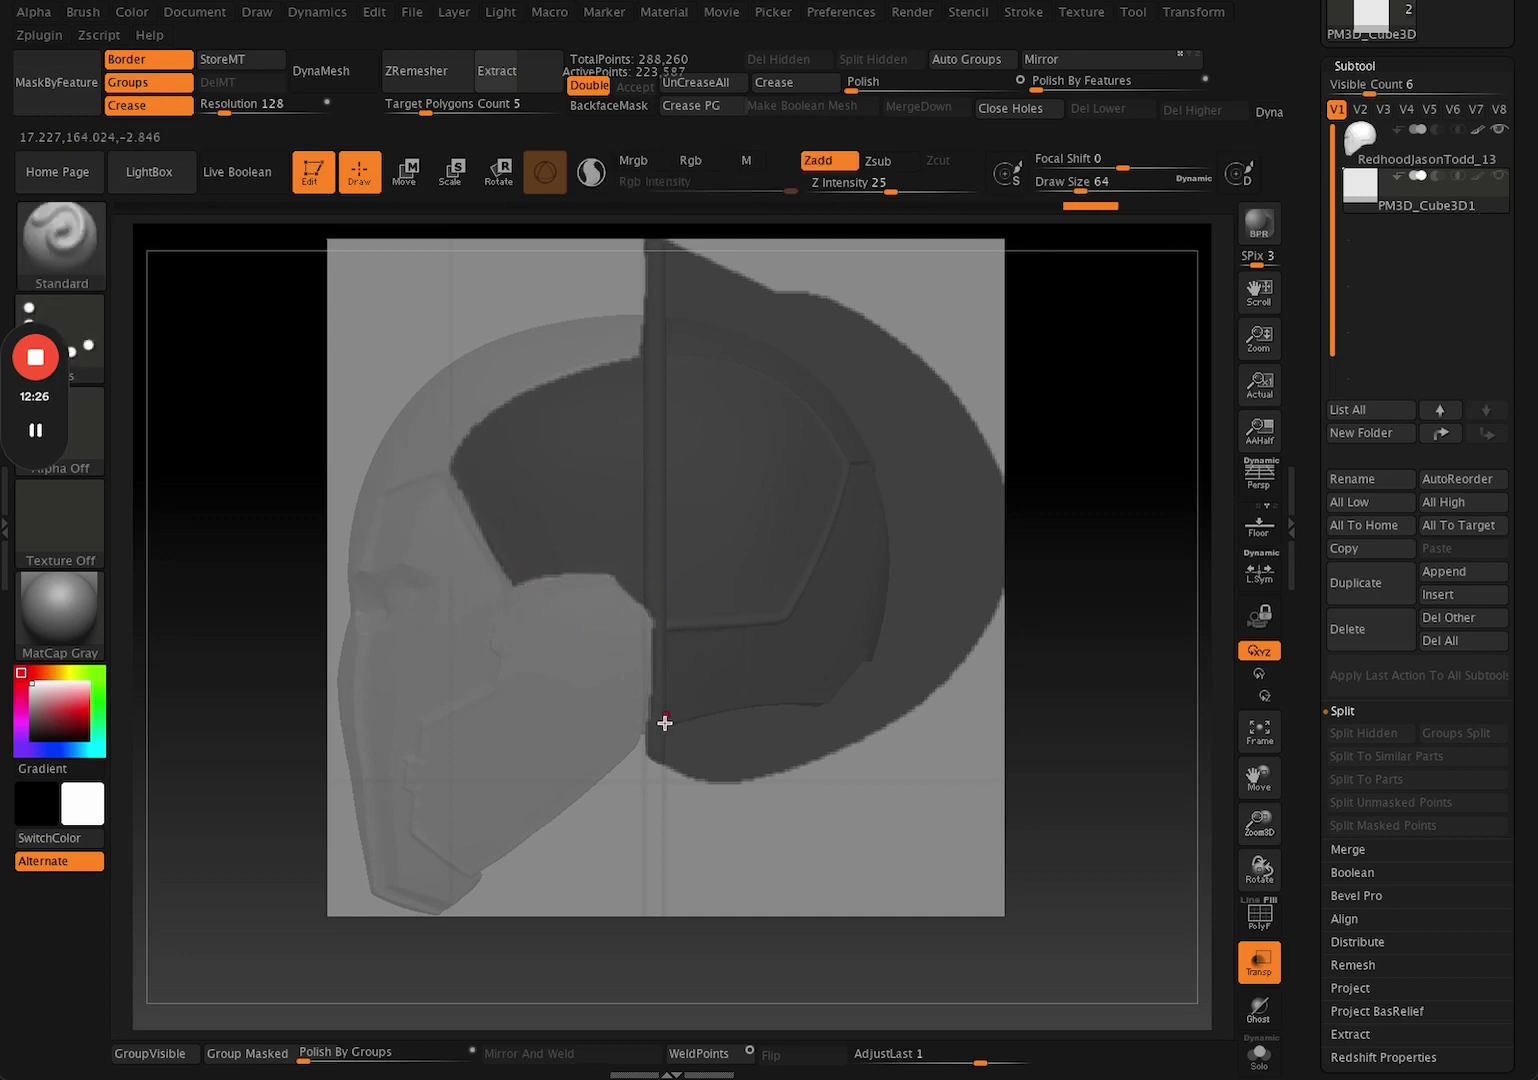
left_click_drag(1111, 468, 1068, 546, "alt")
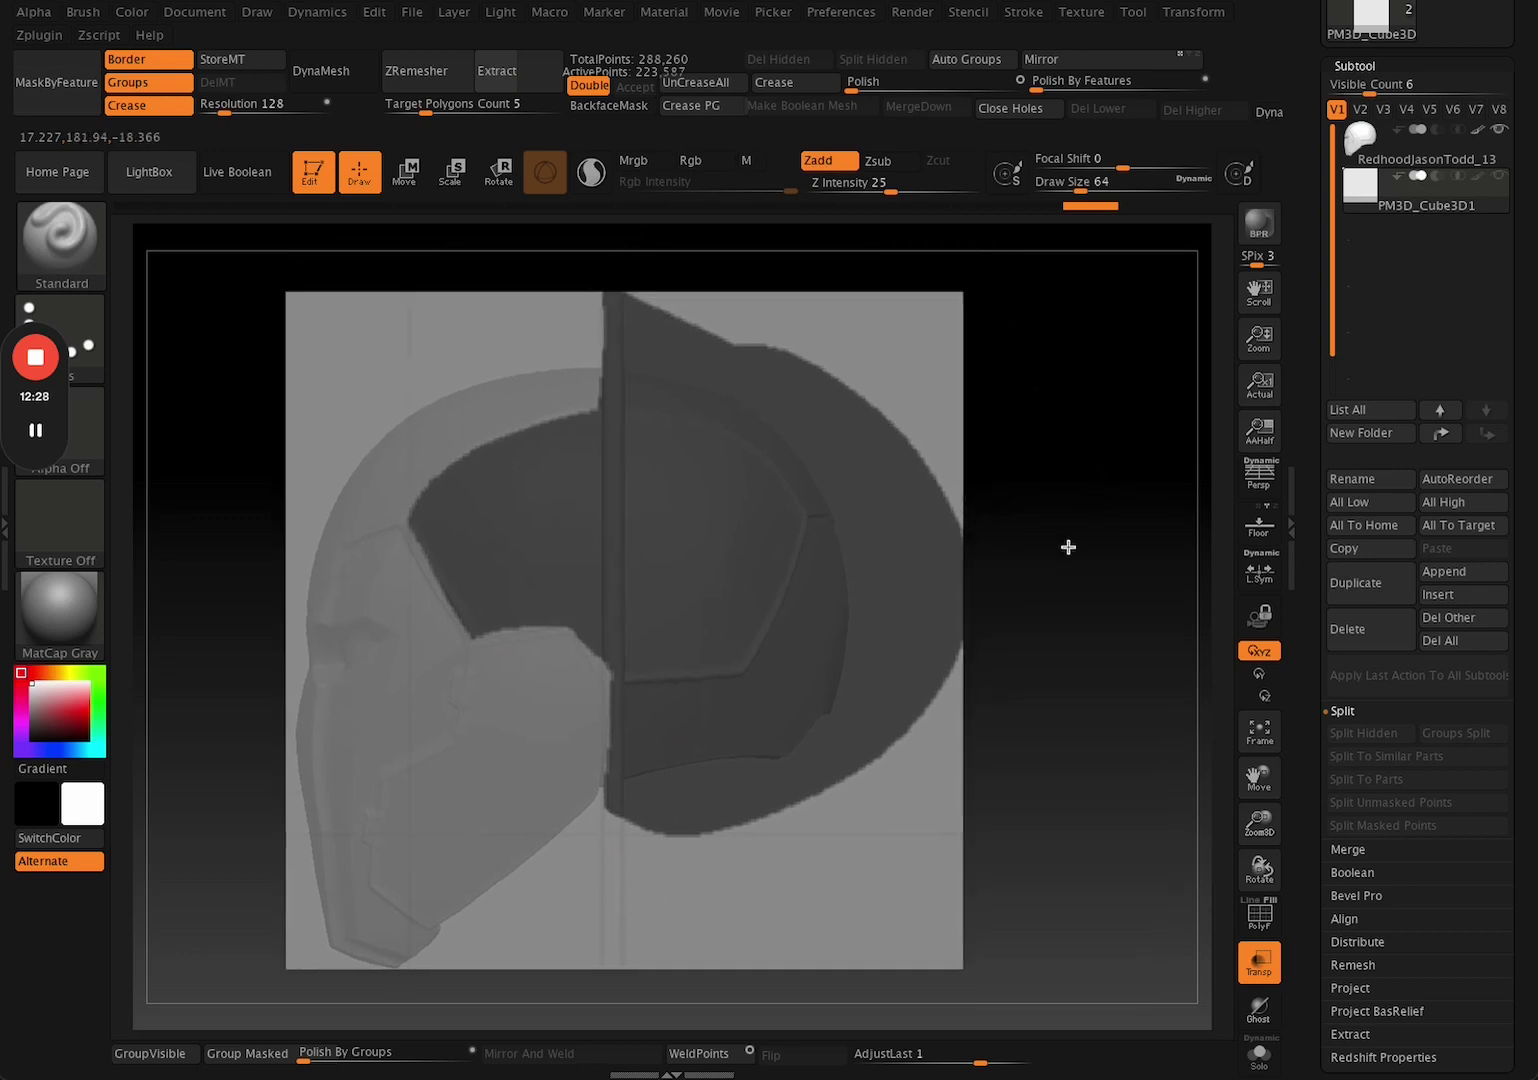
mouse_move(759, 371)
left_mouse_down("ctrl")
mouse_move(886, 671)
mouse_move(602, 822)
mouse_move(1122, 594)
mouse_move(543, 304)
left_mouse_up("ctrl")
Lasso-mask a rounded area around the helmet's outline on the ShadowBox's horizontal plane.
mouse_move(1100, 608)
left_mouse_down("alt")
mouse_move(1092, 621)
mouse_move(1131, 617)
mouse_move(1047, 628)
mouse_move(1126, 652)
mouse_move(1102, 645)
mouse_move(999, 690)
mouse_move(1006, 748)
mouse_move(1006, 649)
mouse_move(1009, 847)
mouse_move(978, 827)
left_mouse_up("alt")
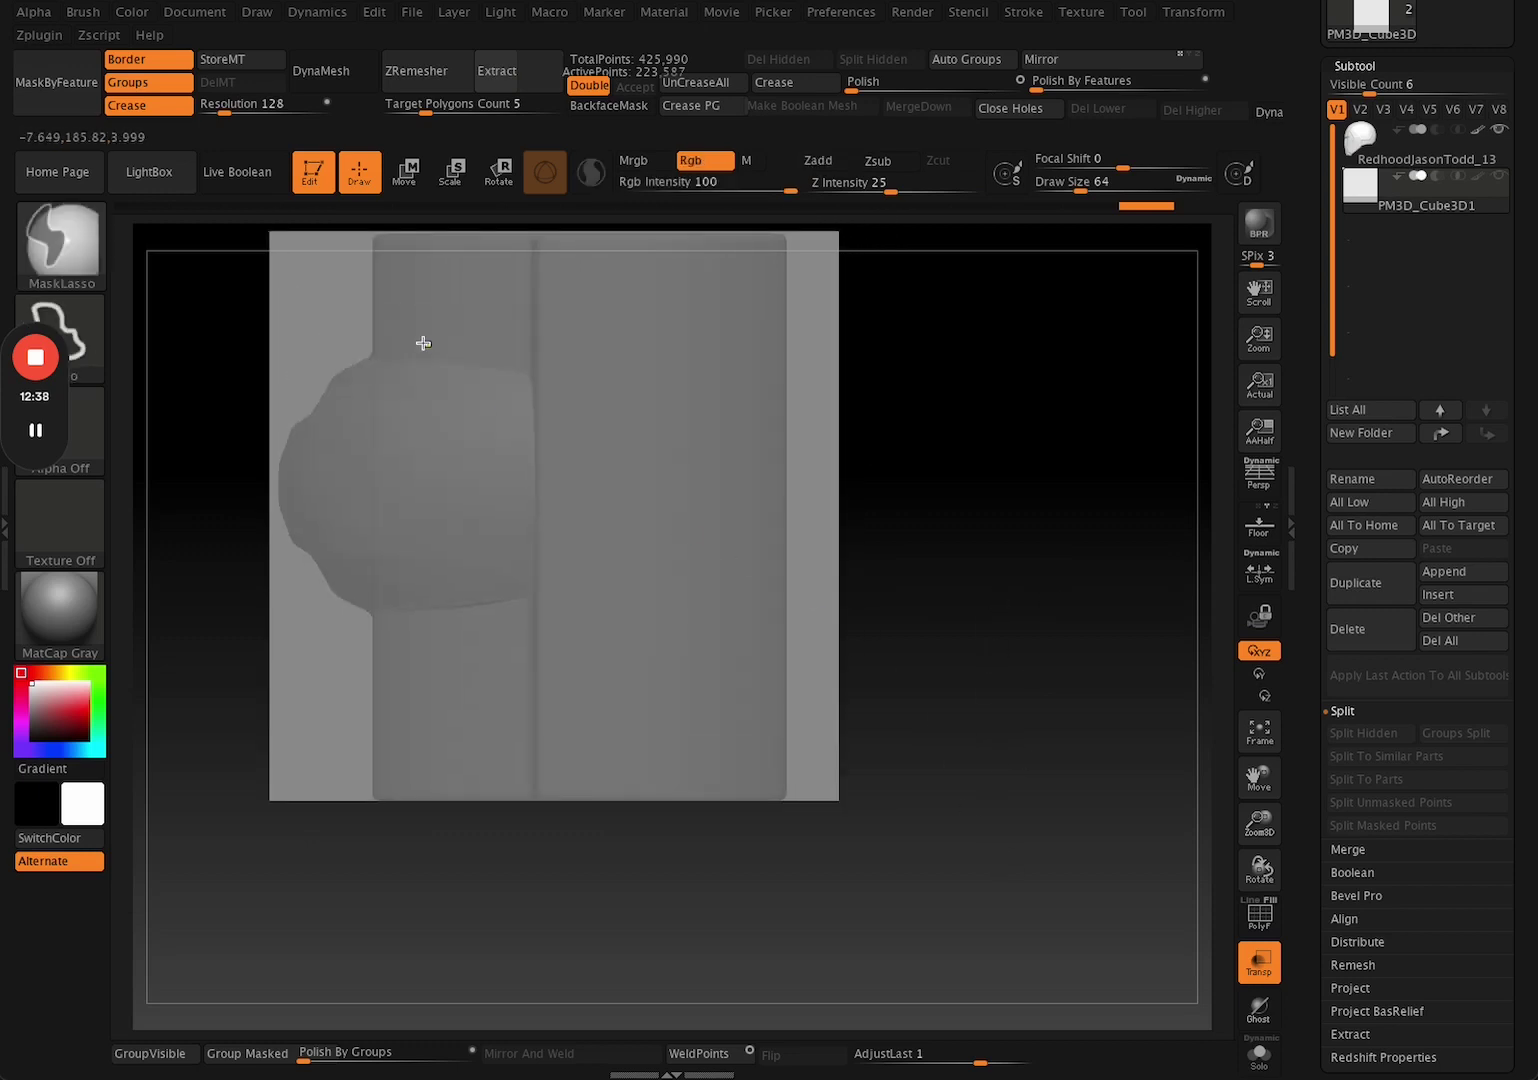
mouse_move(309, 340)
left_mouse_down("ctrl")
mouse_move(829, 555)
mouse_move(278, 632)
mouse_move(231, 549)
left_mouse_up("ctrl")
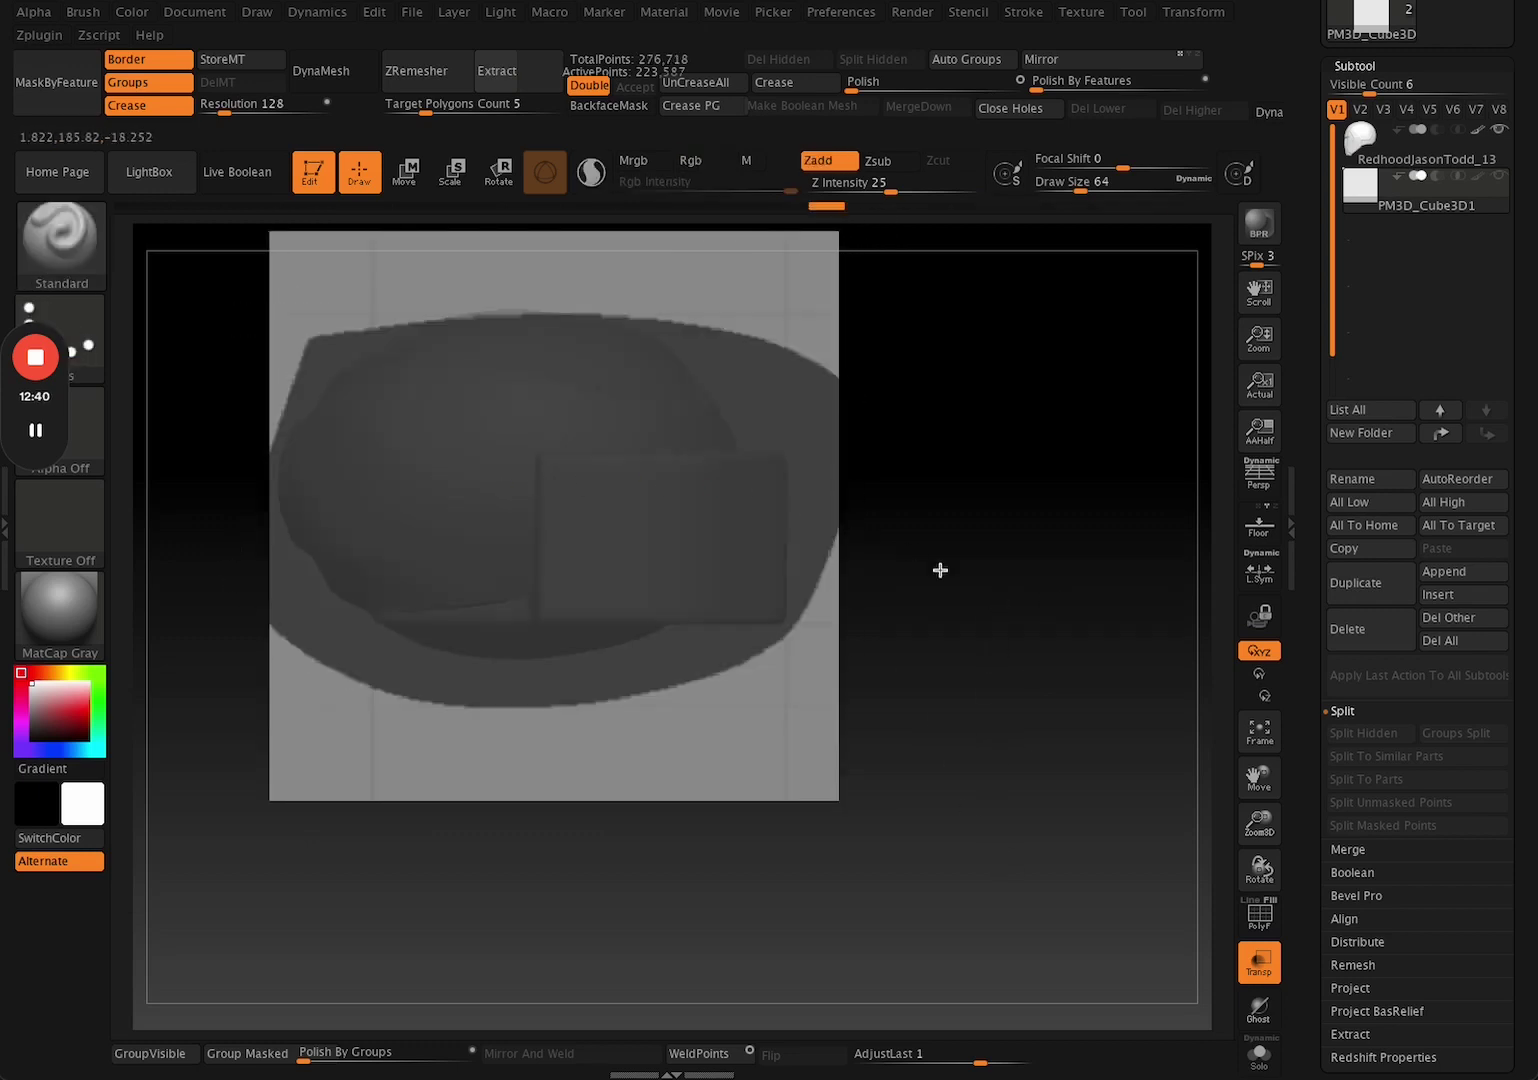
Lasso-mask a rounded area around the helmet's outline on the ShadowBox's front plane.
mouse_move(941, 570)
left_mouse_down()
mouse_move(917, 399)
mouse_move(1040, 556)
mouse_move(975, 621)
mouse_move(954, 549)
mouse_move(960, 668)
mouse_move(923, 679)
mouse_move(848, 638)
mouse_move(1002, 610)
mouse_move(979, 681)
mouse_move(965, 611)
mouse_move(700, 525)
left_mouse_up()
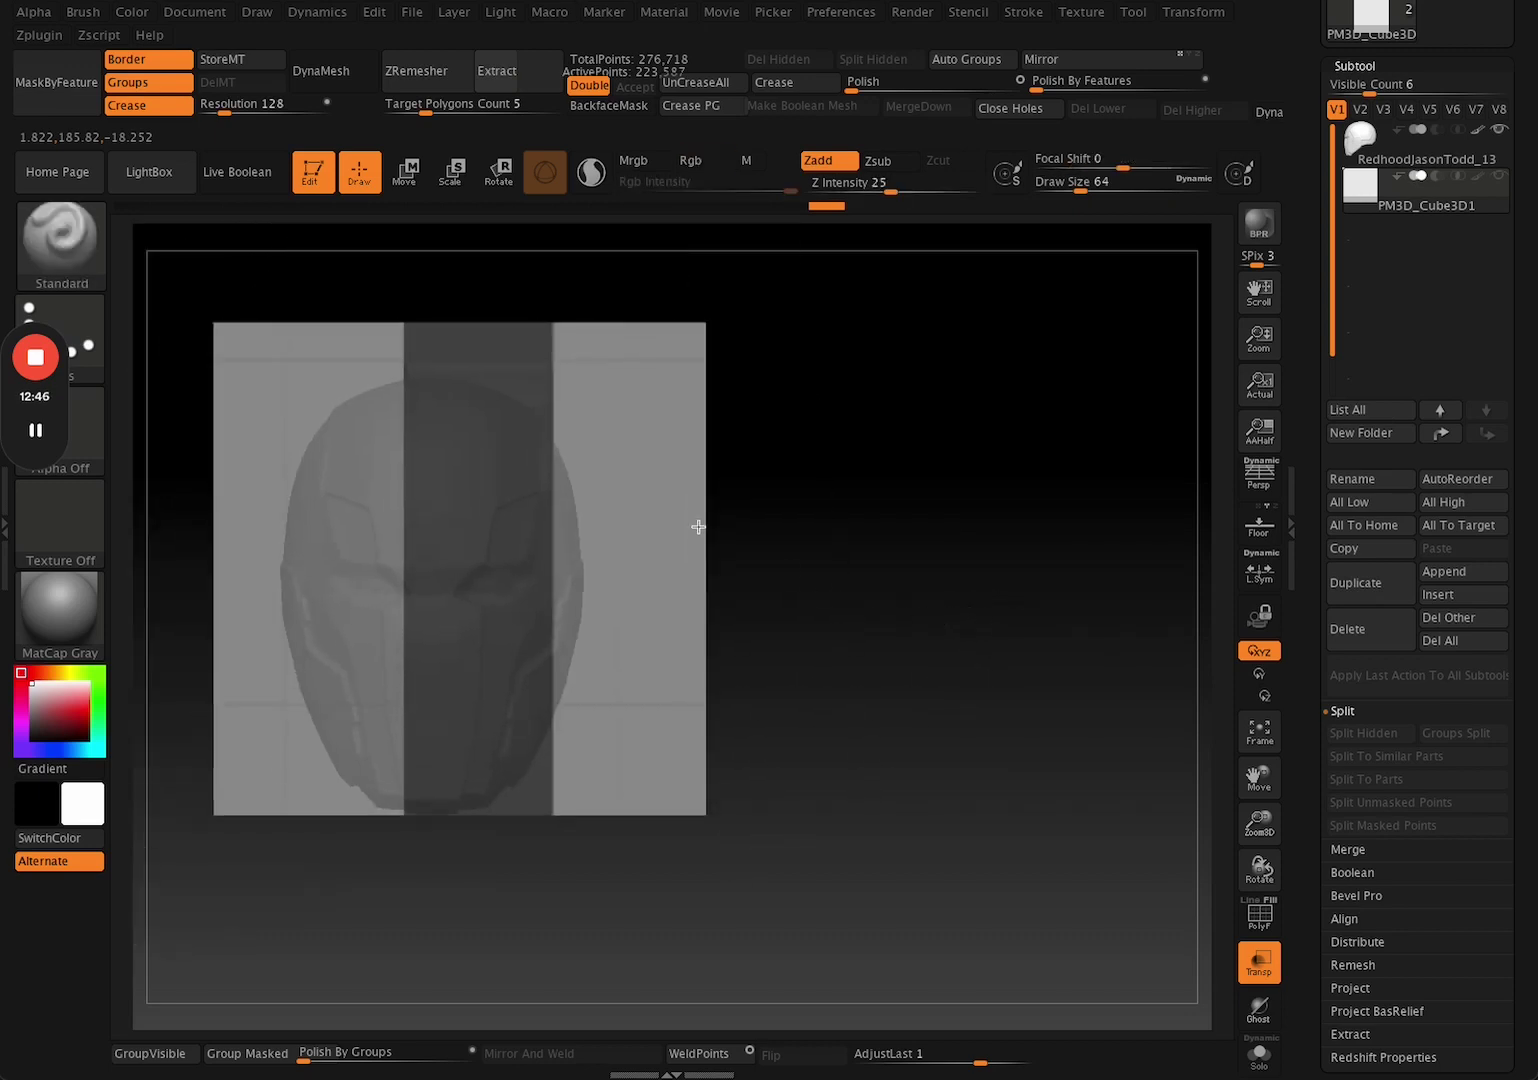
mouse_move(252, 390)
left_mouse_down("ctrl")
mouse_move(446, 364)
mouse_move(579, 789)
mouse_move(282, 755)
mouse_move(272, 715)
left_mouse_up("ctrl")
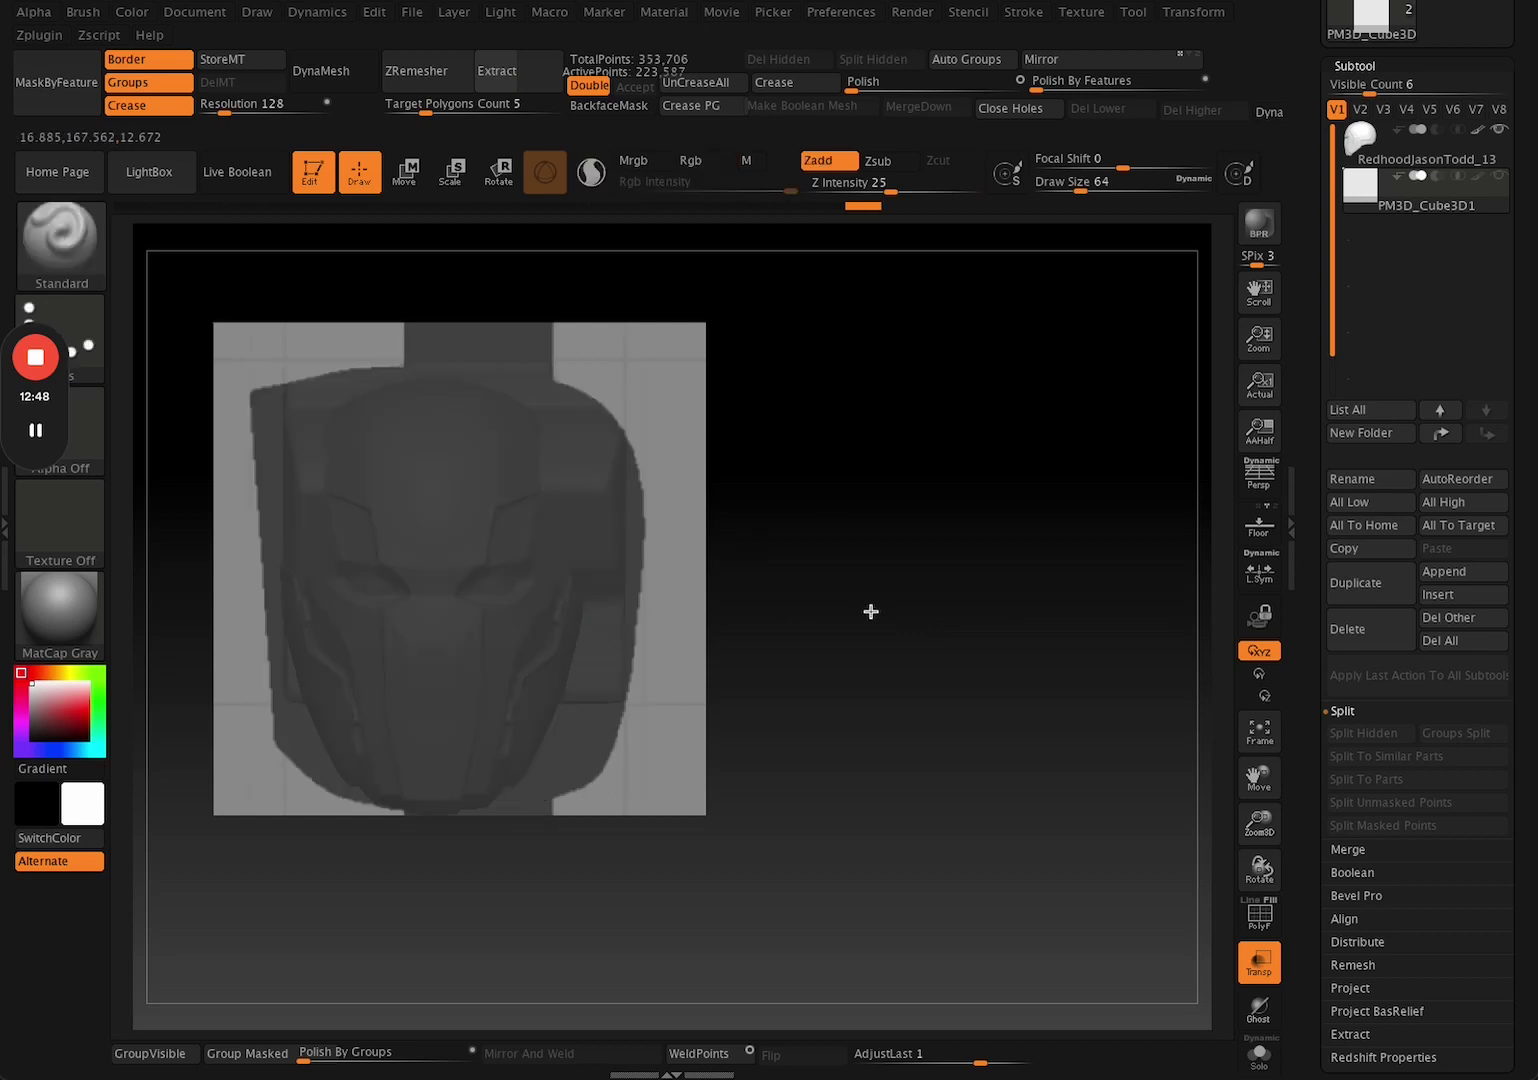
Turn off ShadowBox to convert the masked volume around the helmet into a regular mesh.
left_click_drag(872, 611, 755, 637, "shift")
left_click_drag(846, 653, 859, 655, "alt")
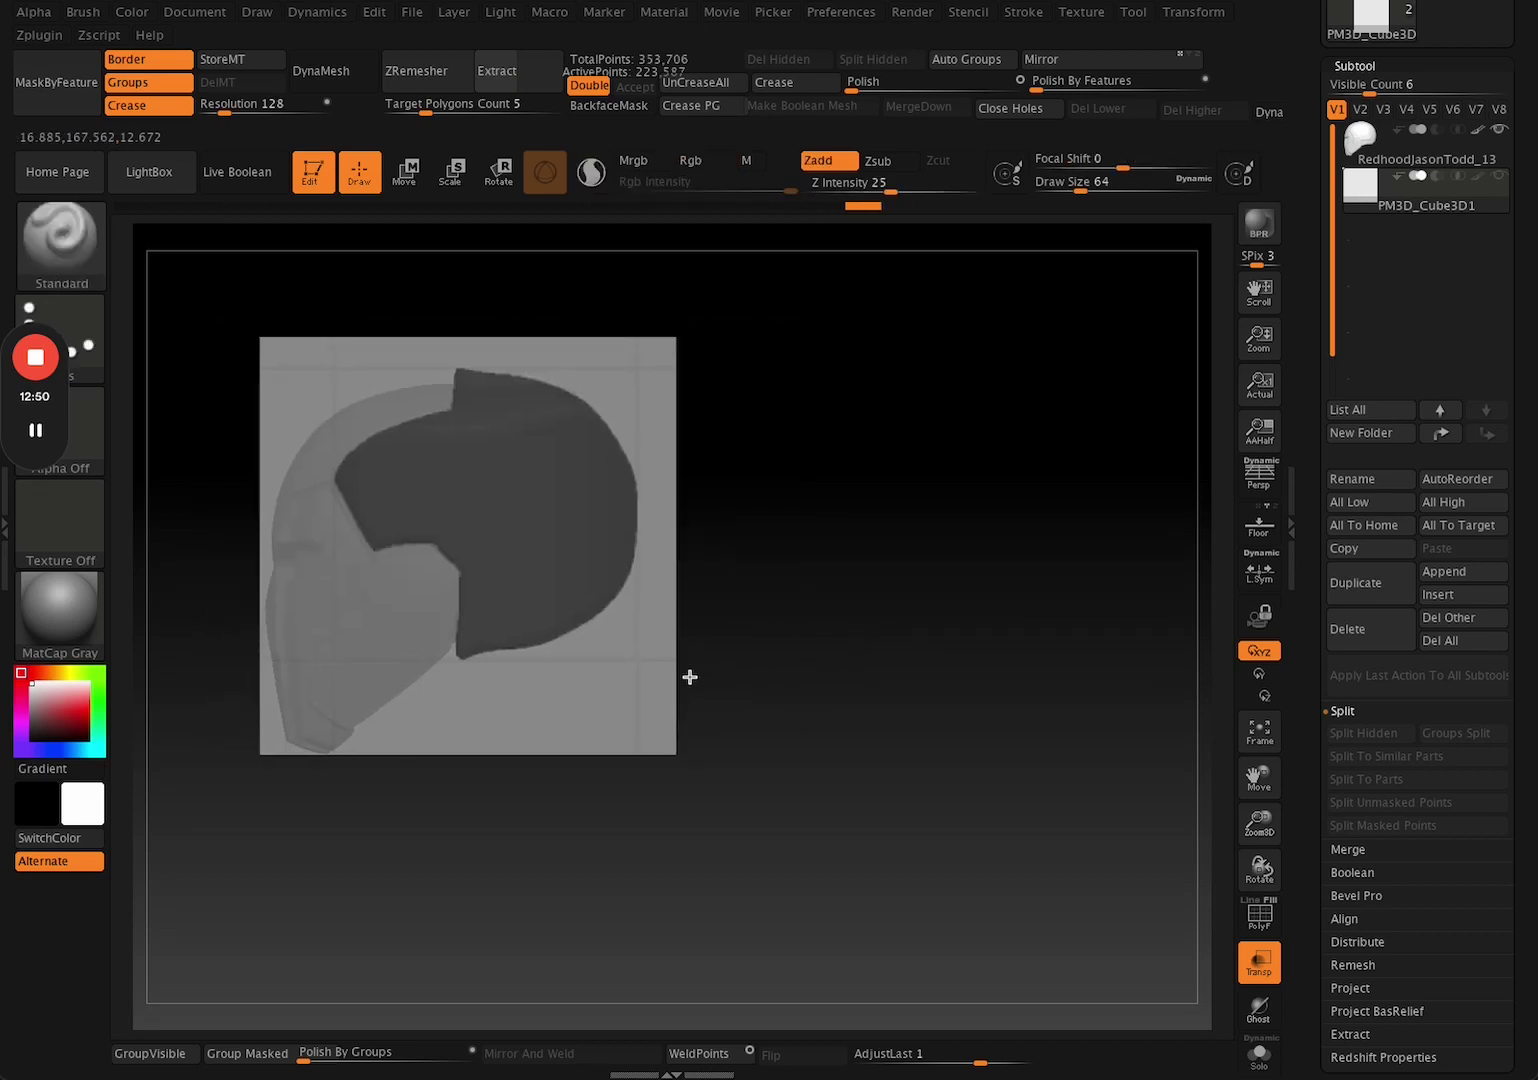
left_click_drag(552, 831, 630, 829, "alt")
left_click_drag(815, 531, 870, 585, "alt")
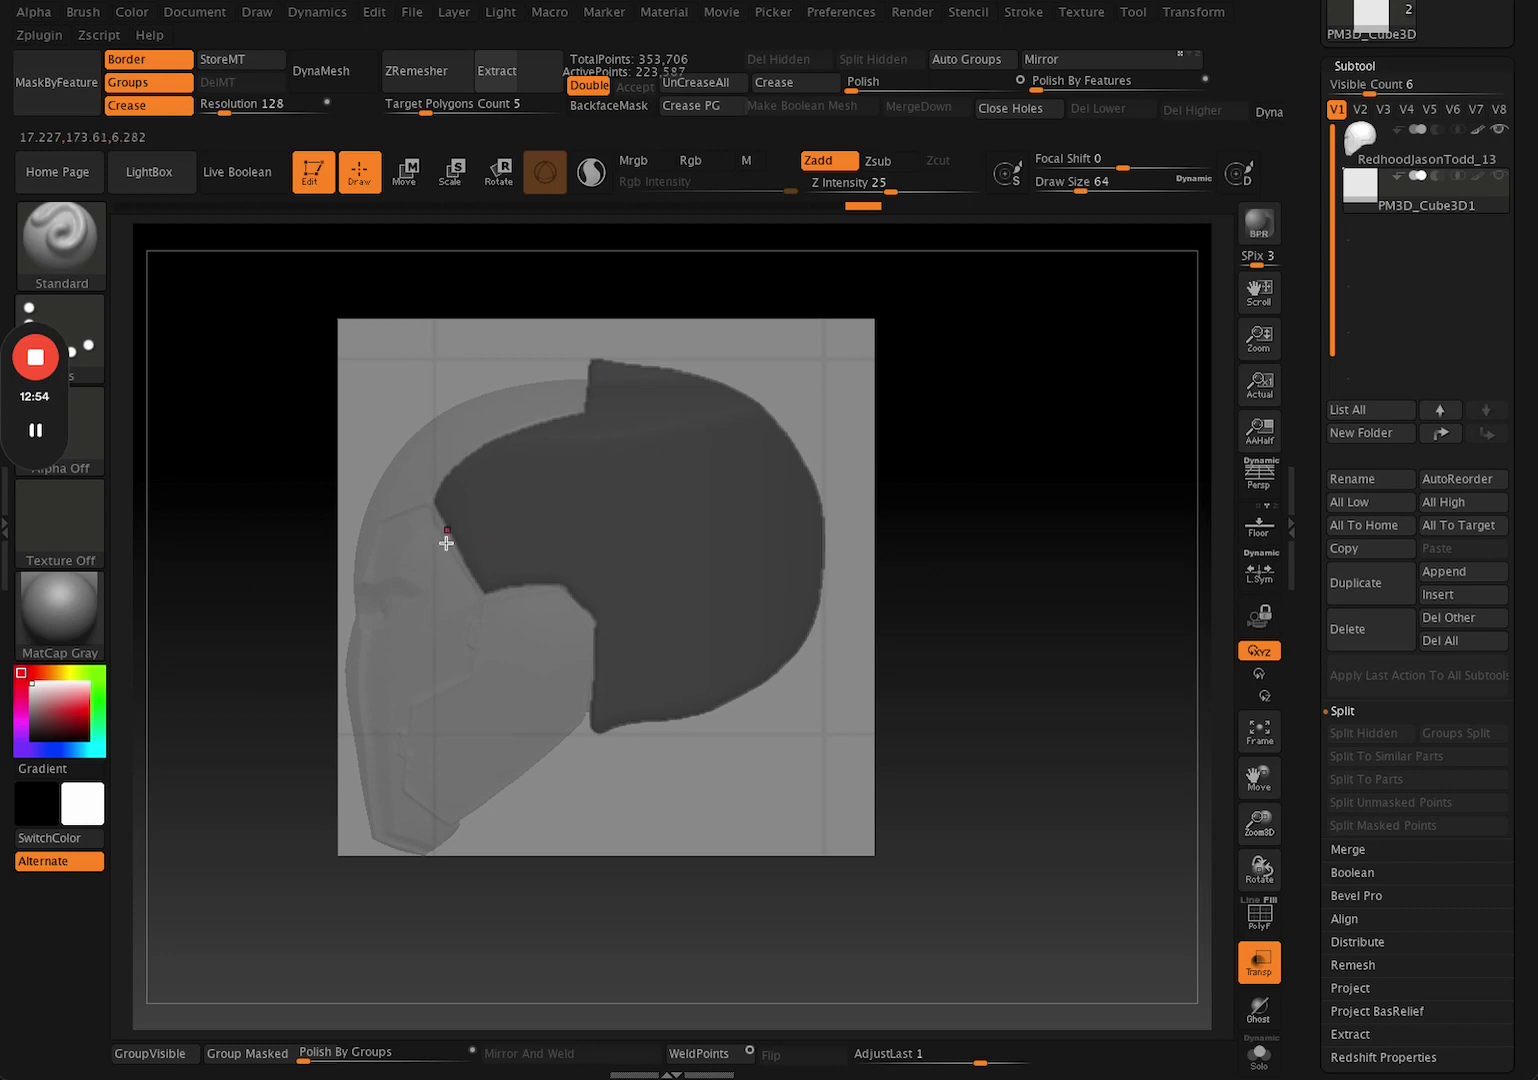
left_click_drag(972, 644, 980, 646, "alt")
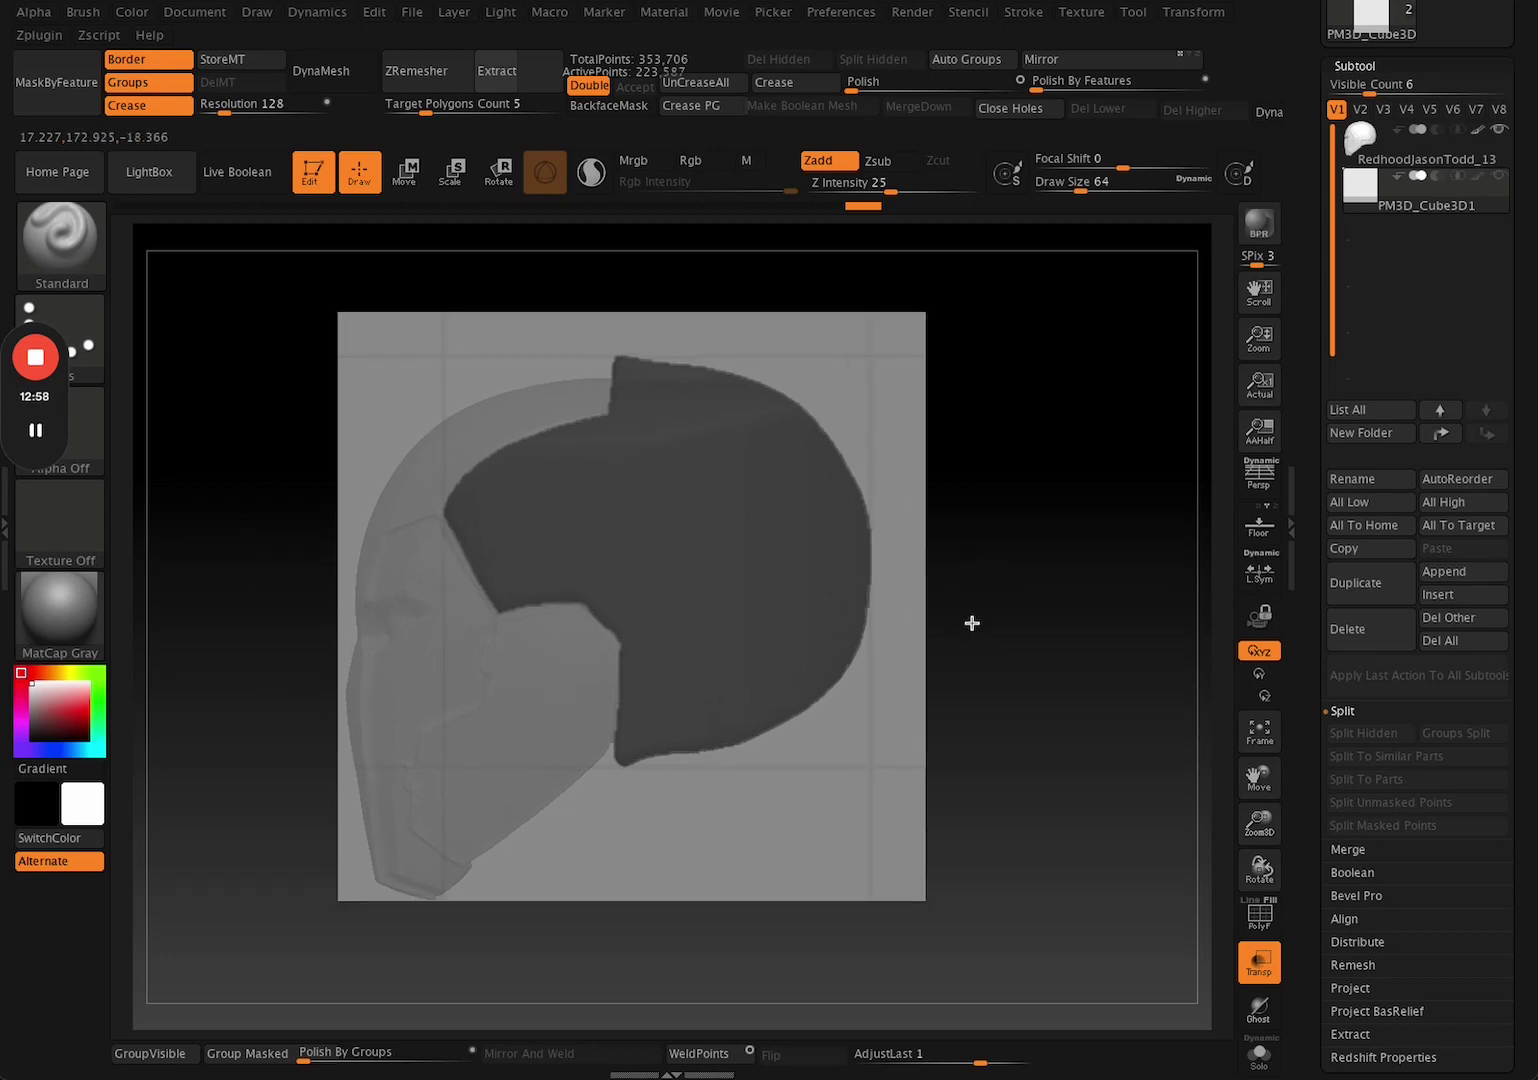
left_click_drag(1047, 732, 1036, 734, "alt")
key("w")
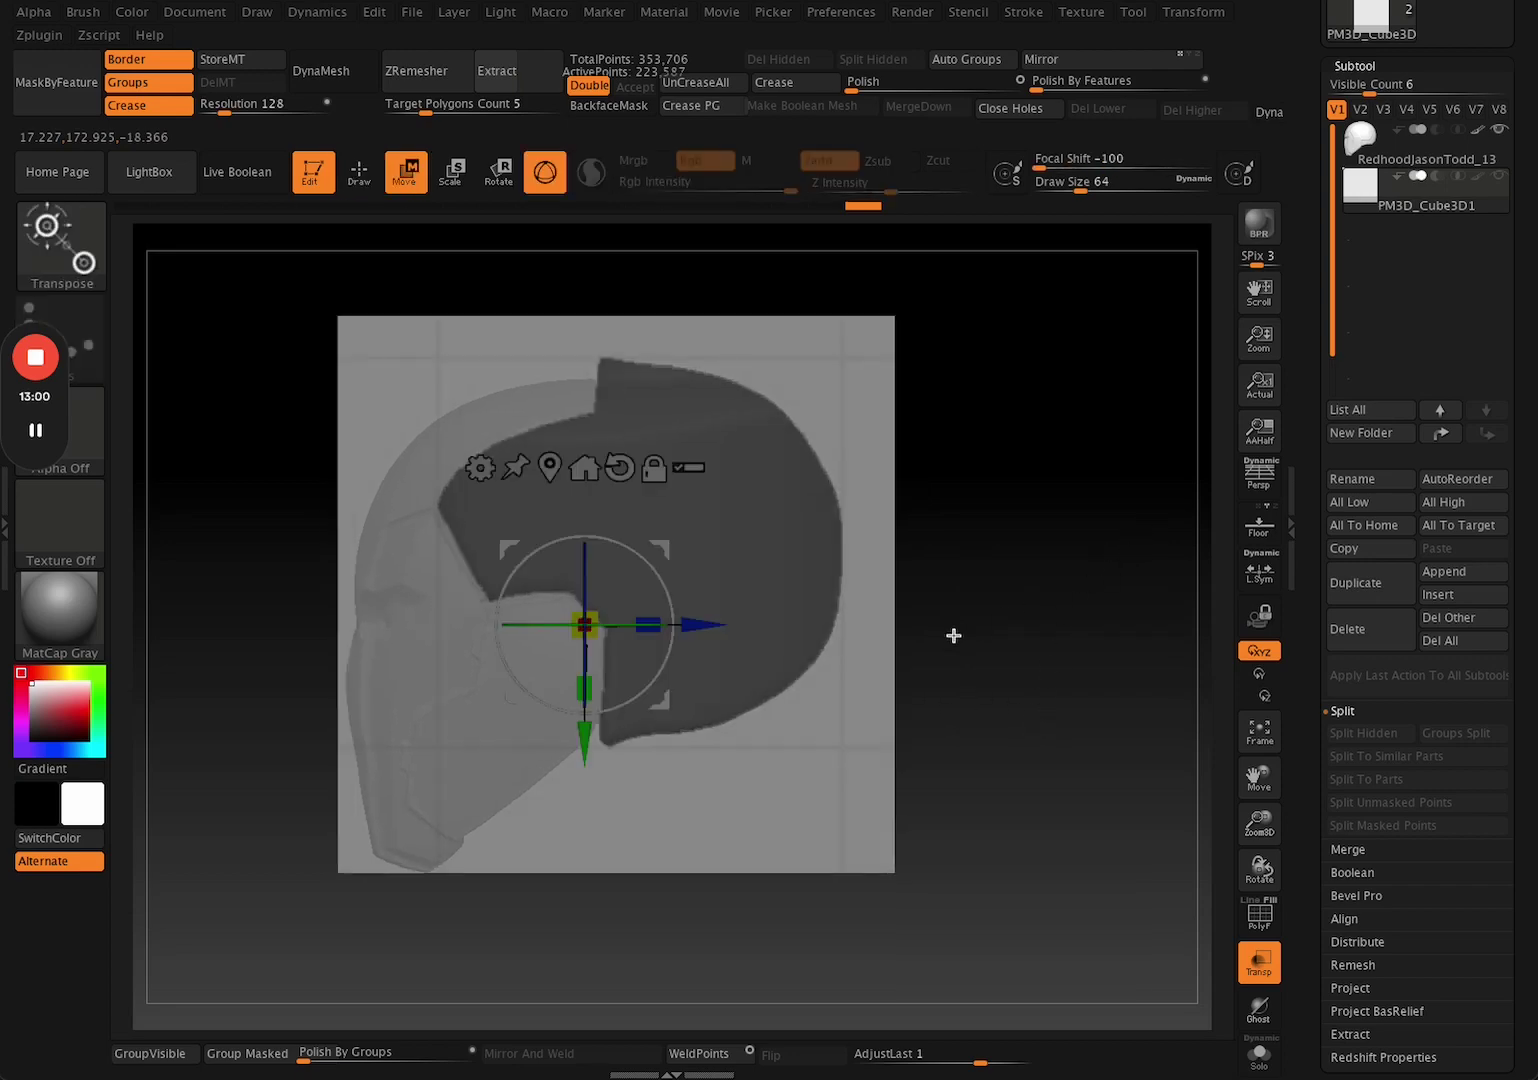
left_click_drag(1526, 793, 1521, 560)
left_click(1378, 856)
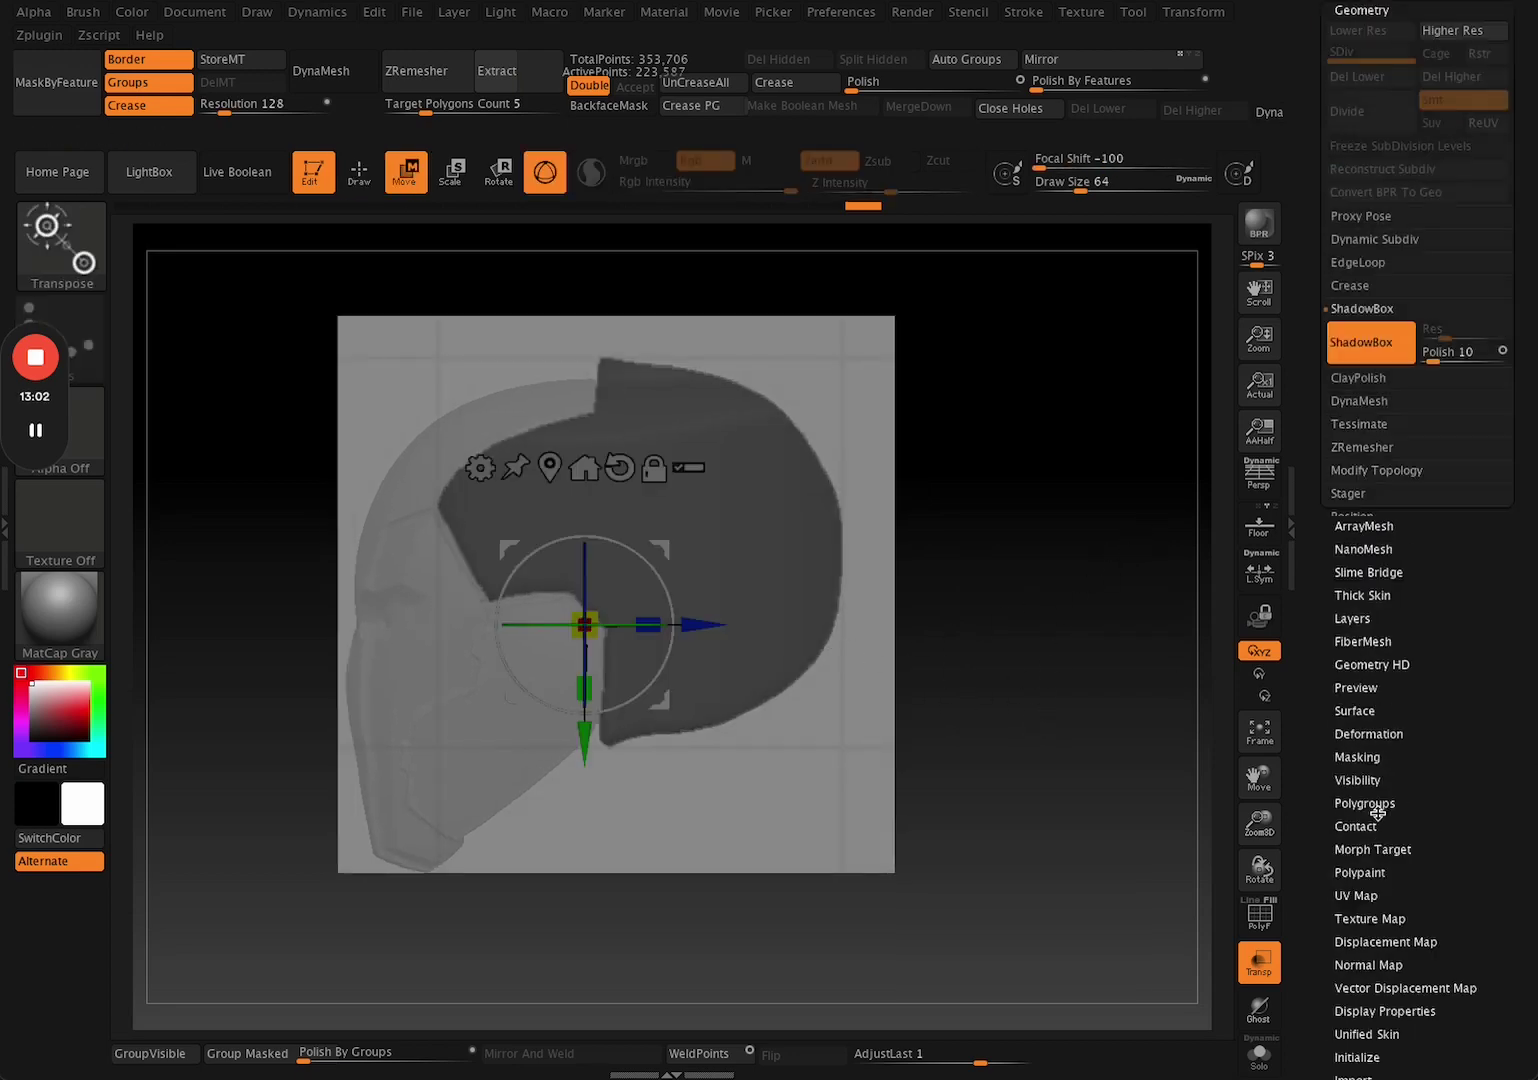
left_click(1379, 347)
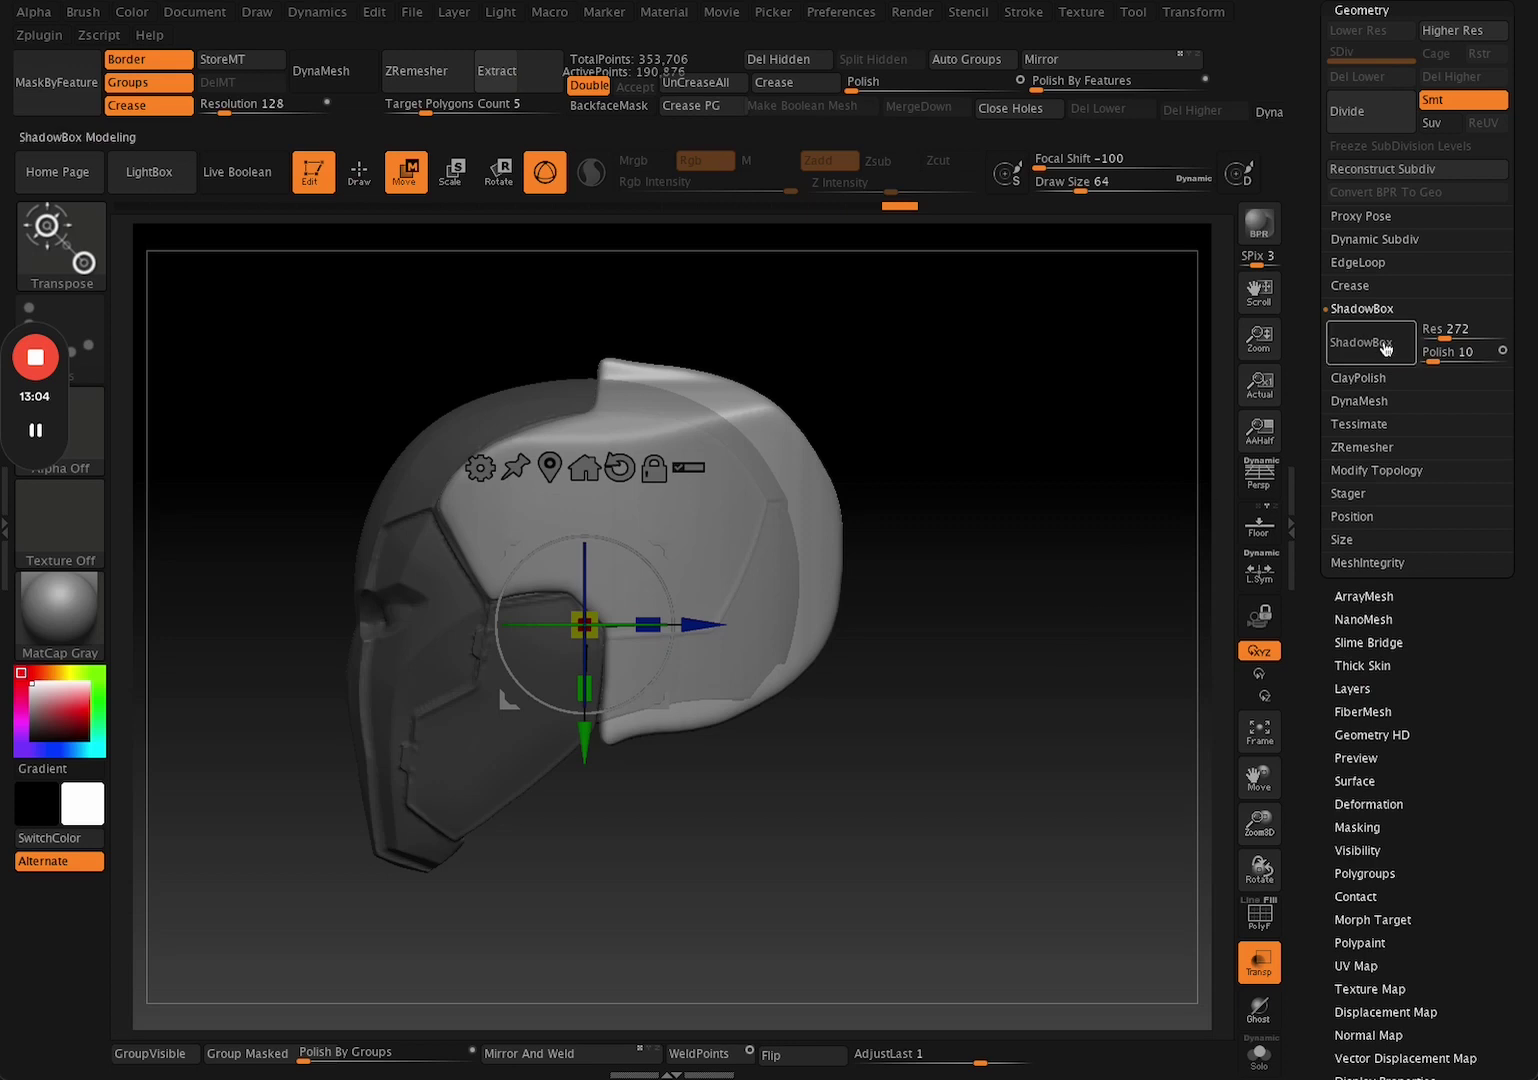
Show the cutting volume's PolyFrame from the front and mirror the volume across the helmet to make it symmetrical.
left_click_drag(1023, 649, 1075, 638, "shift")
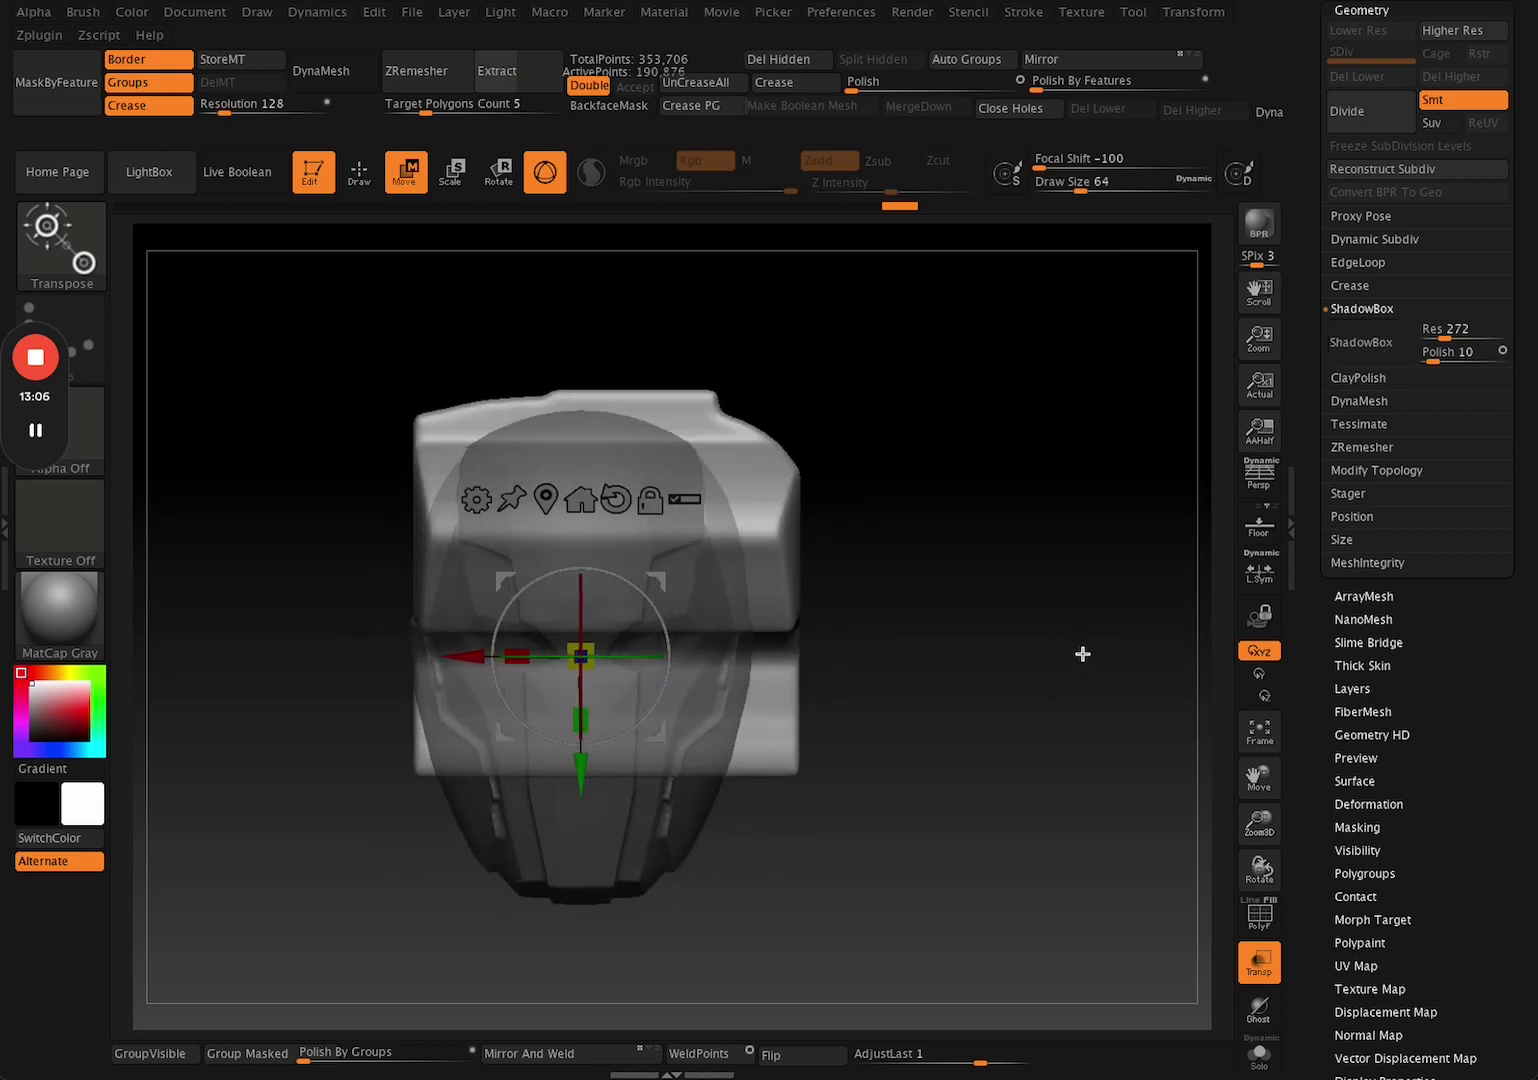
left_click_drag(907, 474, 1061, 577)
key("shift+f")
key("shift+f")
key("shift+f")
key("shift+f")
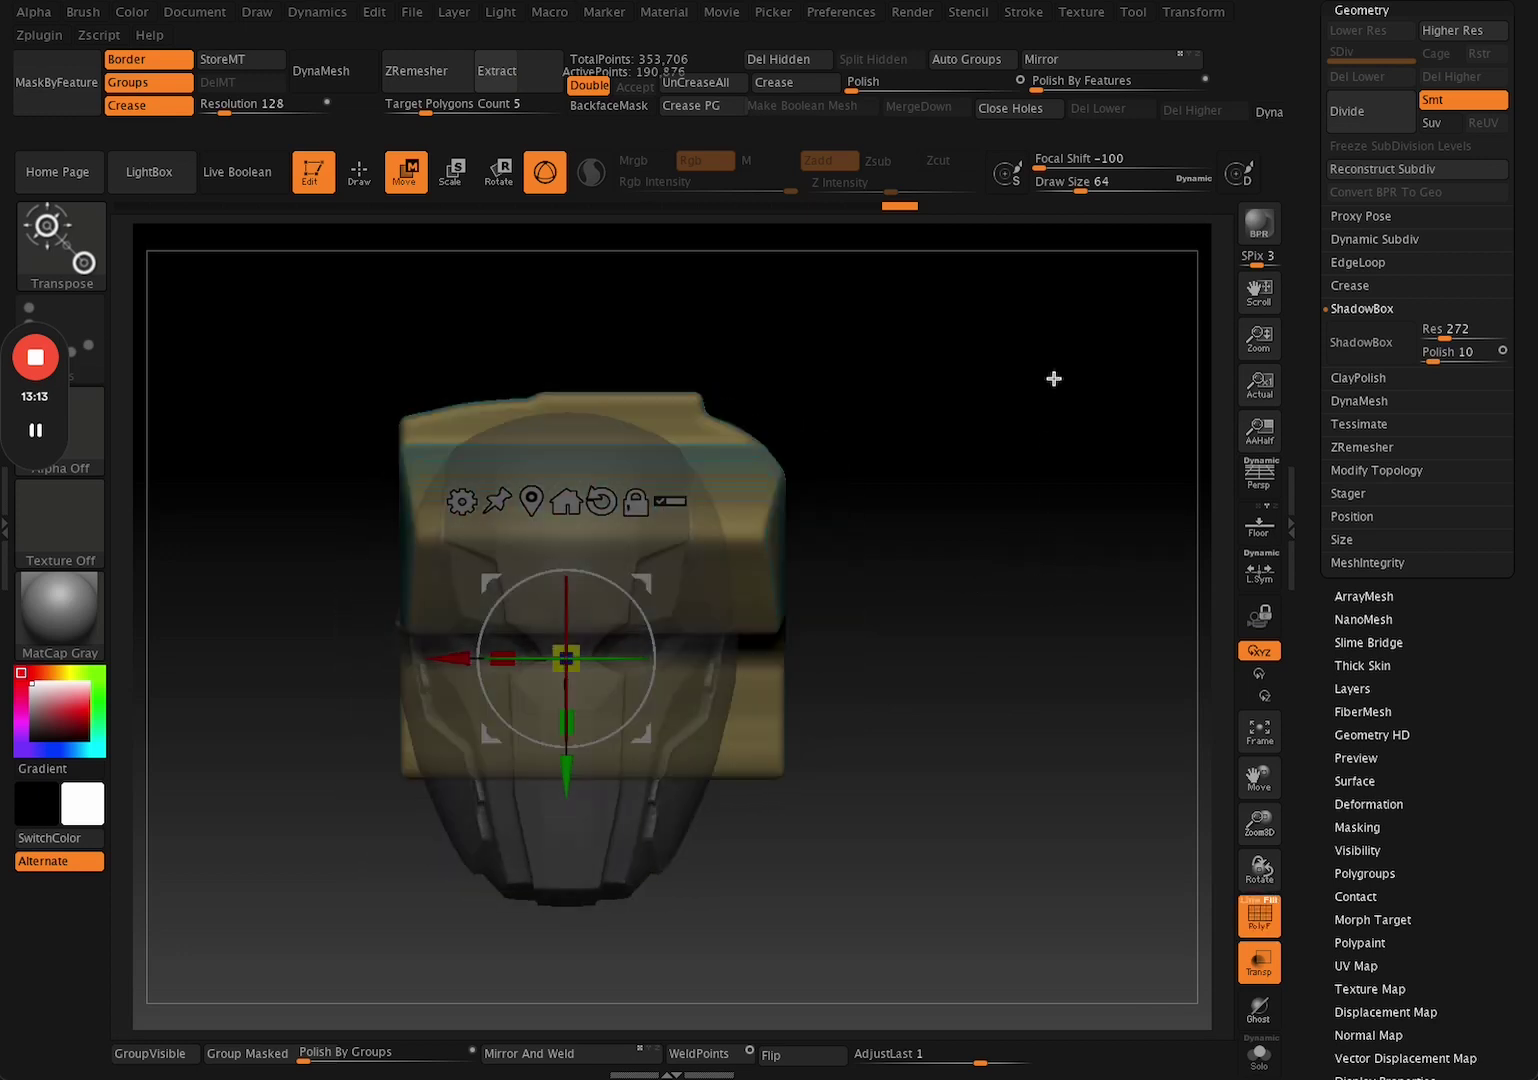
left_click(1042, 59)
key("q")
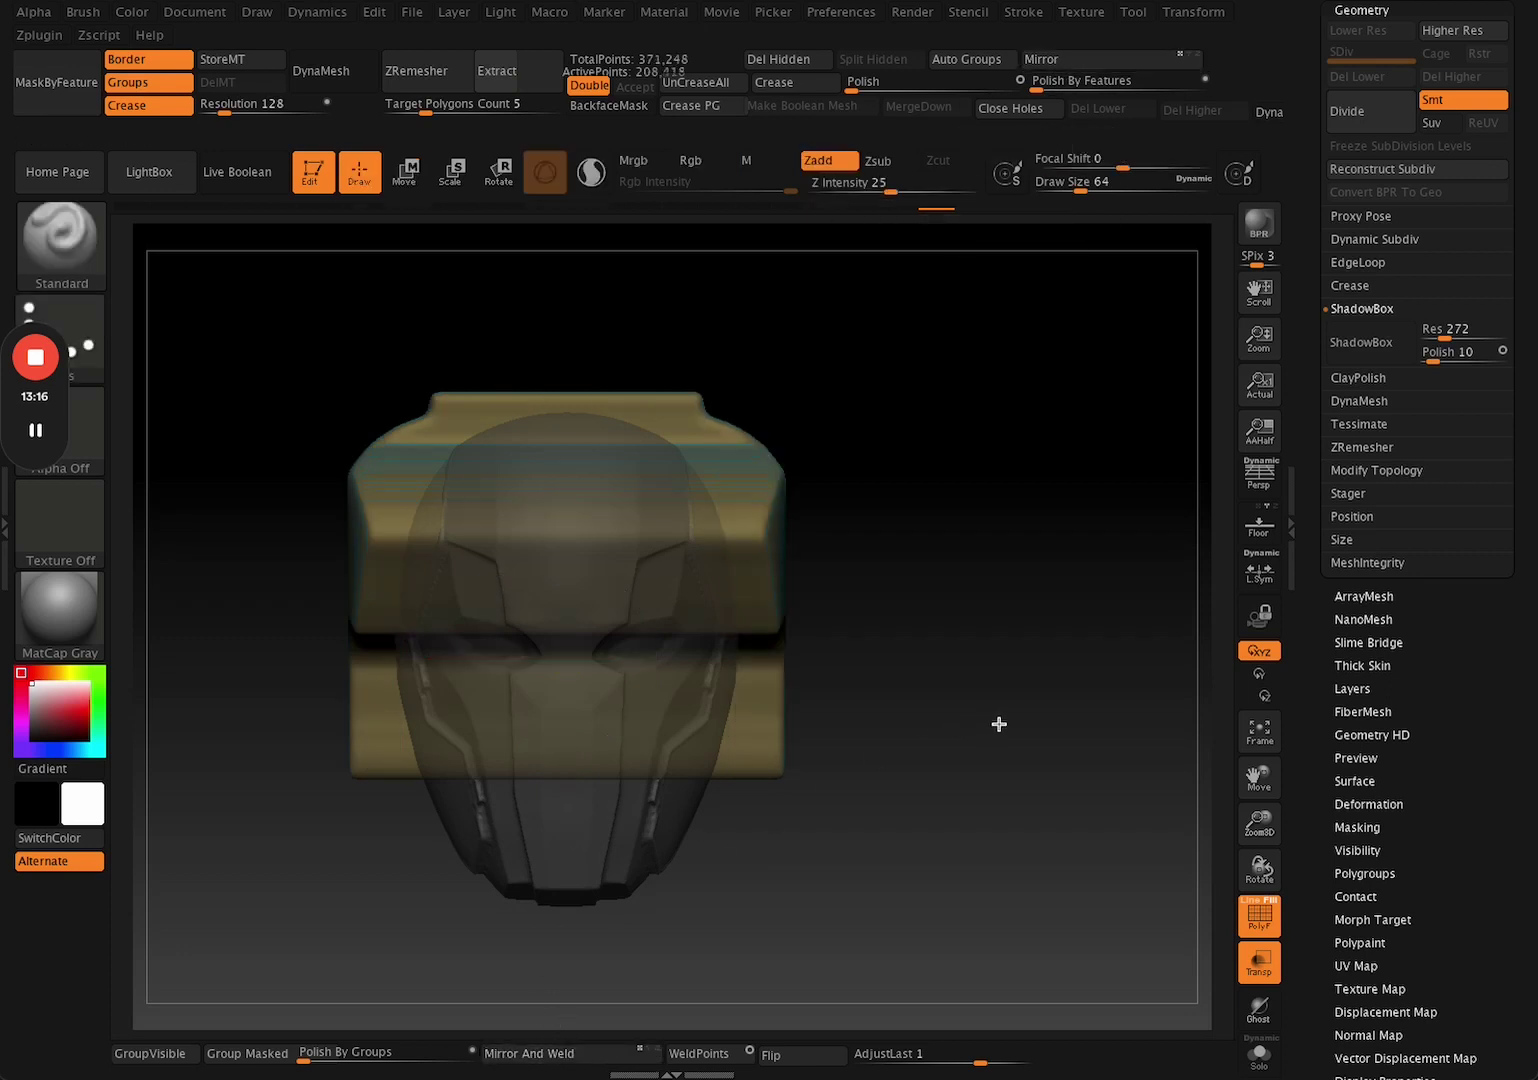
Turn off the PolyFrame display and frame the cutting volume closely from the side.
mouse_move(999, 724)
left_mouse_down()
mouse_move(971, 738)
mouse_move(965, 766)
mouse_move(975, 697)
mouse_move(997, 715)
left_mouse_up()
key("shift+f")
key("space")
left_click_drag(934, 655, 982, 650)
left_click_drag(1034, 622, 1029, 675, "alt")
key("shift")
left_click_drag(932, 744, 1025, 747)
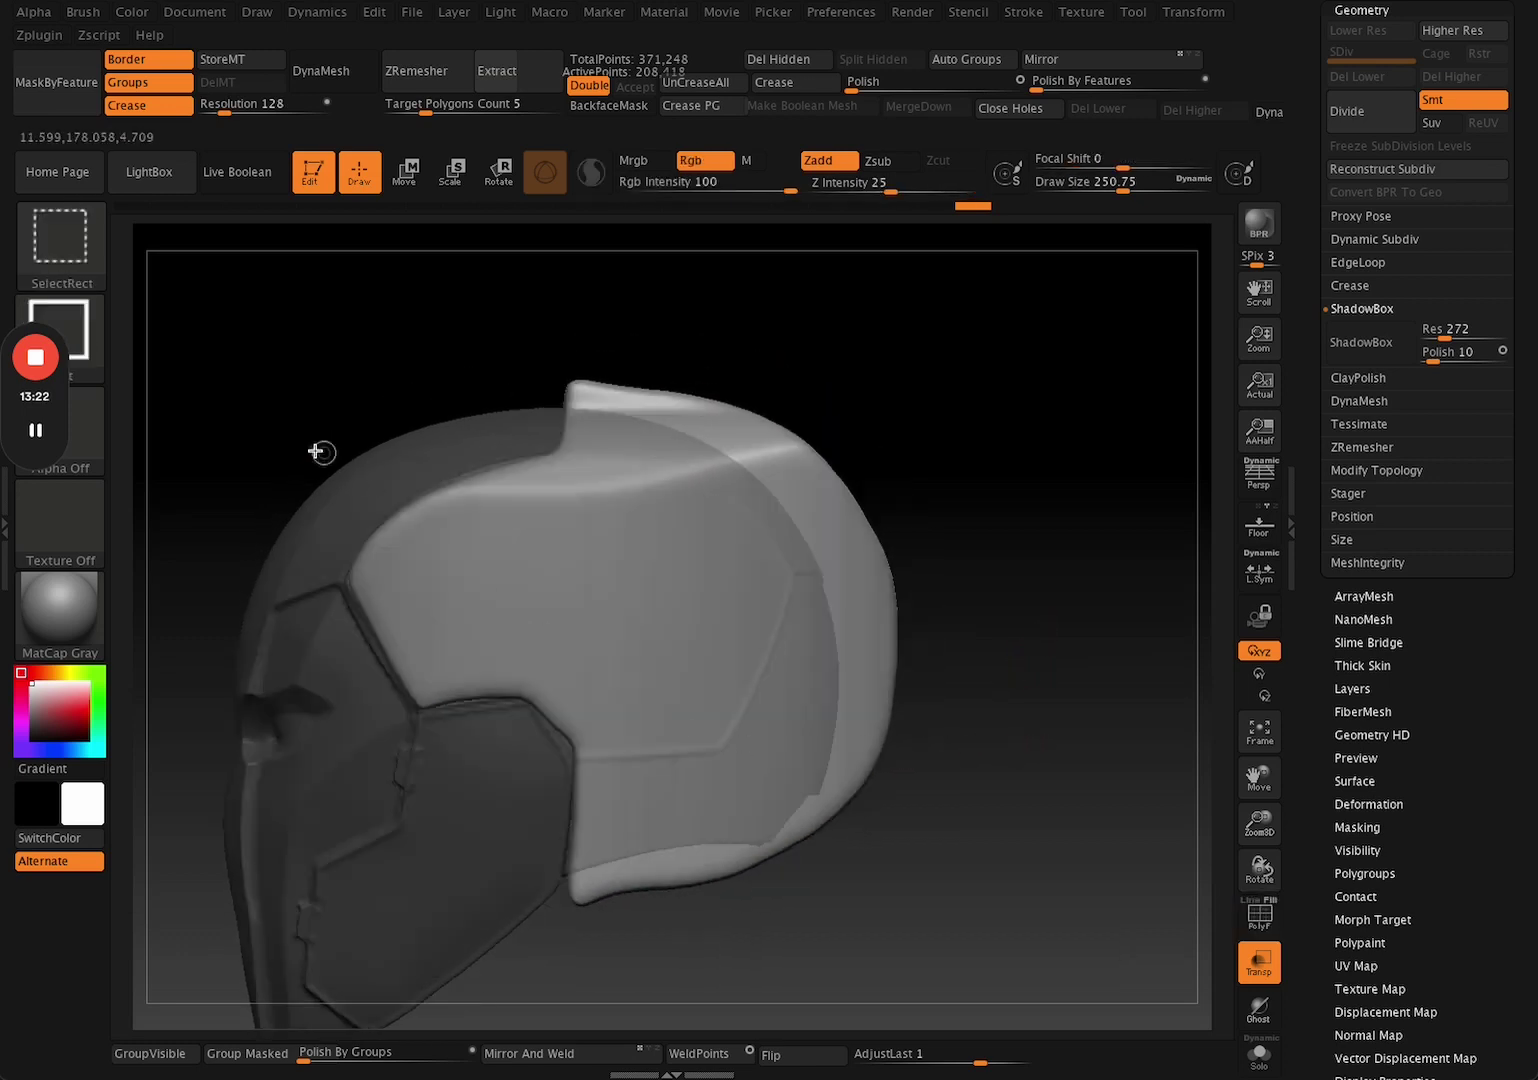
Choose the Move brush, turn off Dynamic draw size, and set the brush size to about 305.
key("space")
left_click_drag(800, 508, 840, 511)
key("b")
key("m")
key("v")
key("space")
left_click(974, 507)
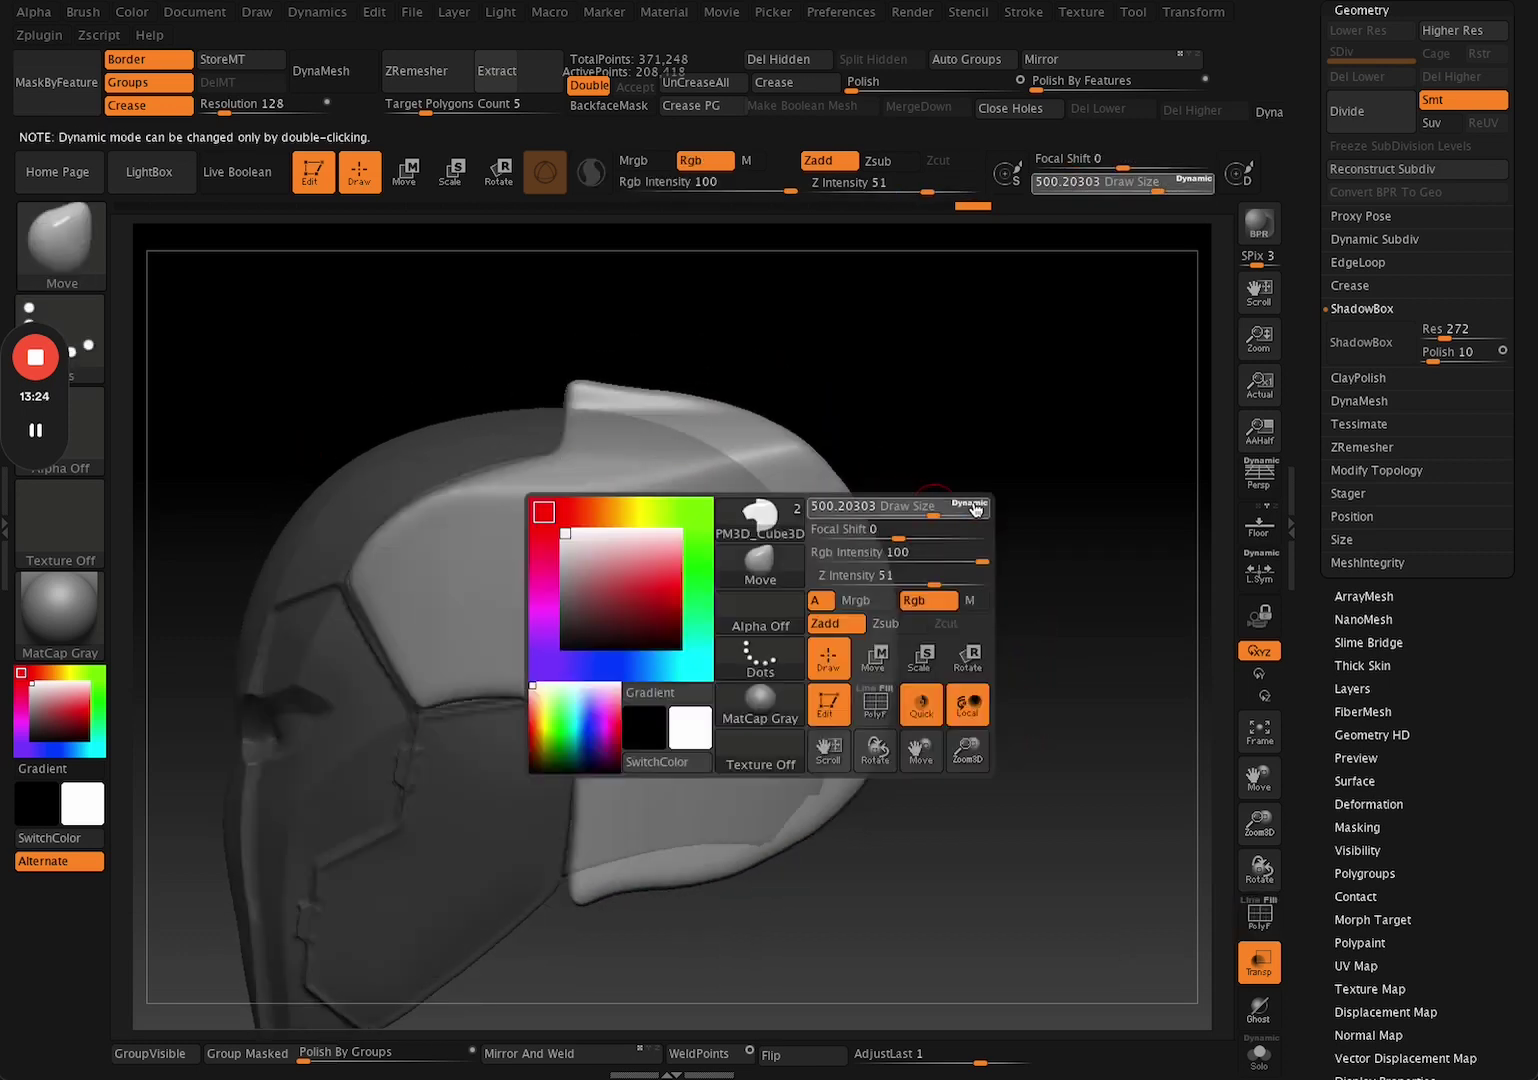
left_click_drag(966, 509, 907, 508)
mouse_move(1030, 550)
left_mouse_down()
mouse_move(1064, 539)
mouse_move(1088, 433)
mouse_move(1106, 428)
left_mouse_up()
Slice the cutting volume's front edge along the panel line behind the eye with the KnifeCurve brush.
left_click(75, 247, "ctrl+shift")
left_click(79, 256)
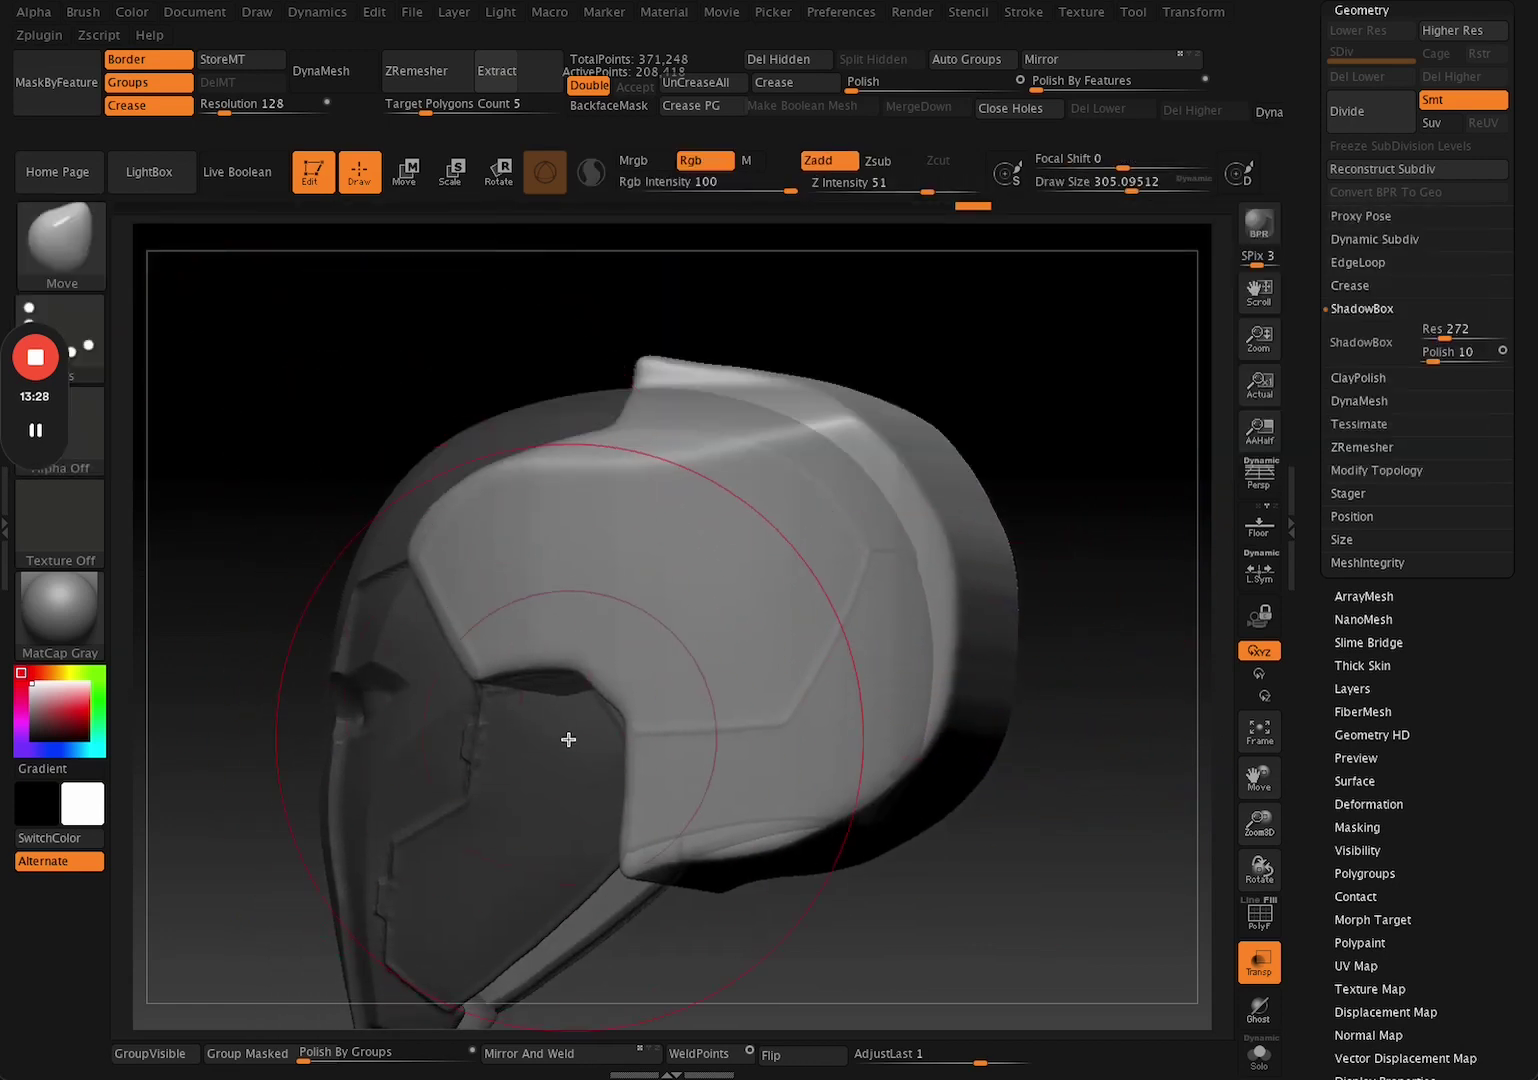
left_click_drag(547, 737, 412, 520, "ctrl+shift")
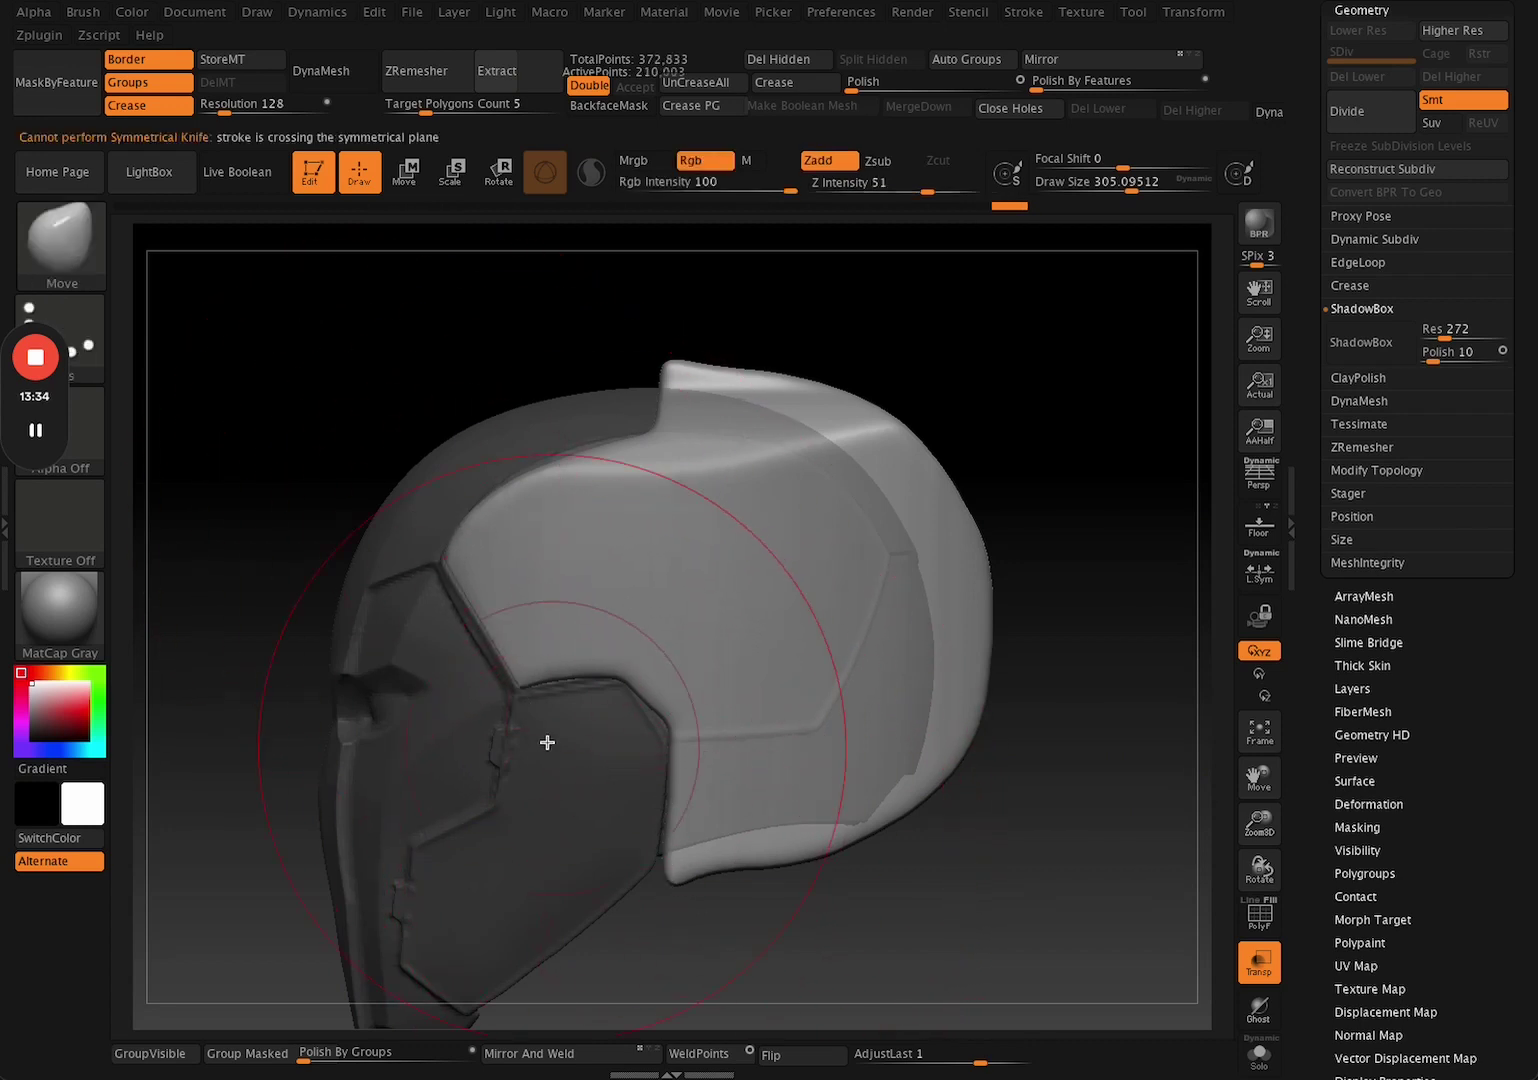
Nudge the cutting volume's cheek corner and upper edge with the Move brush, setting its size to about 172.
left_click_drag(668, 675, 652, 679)
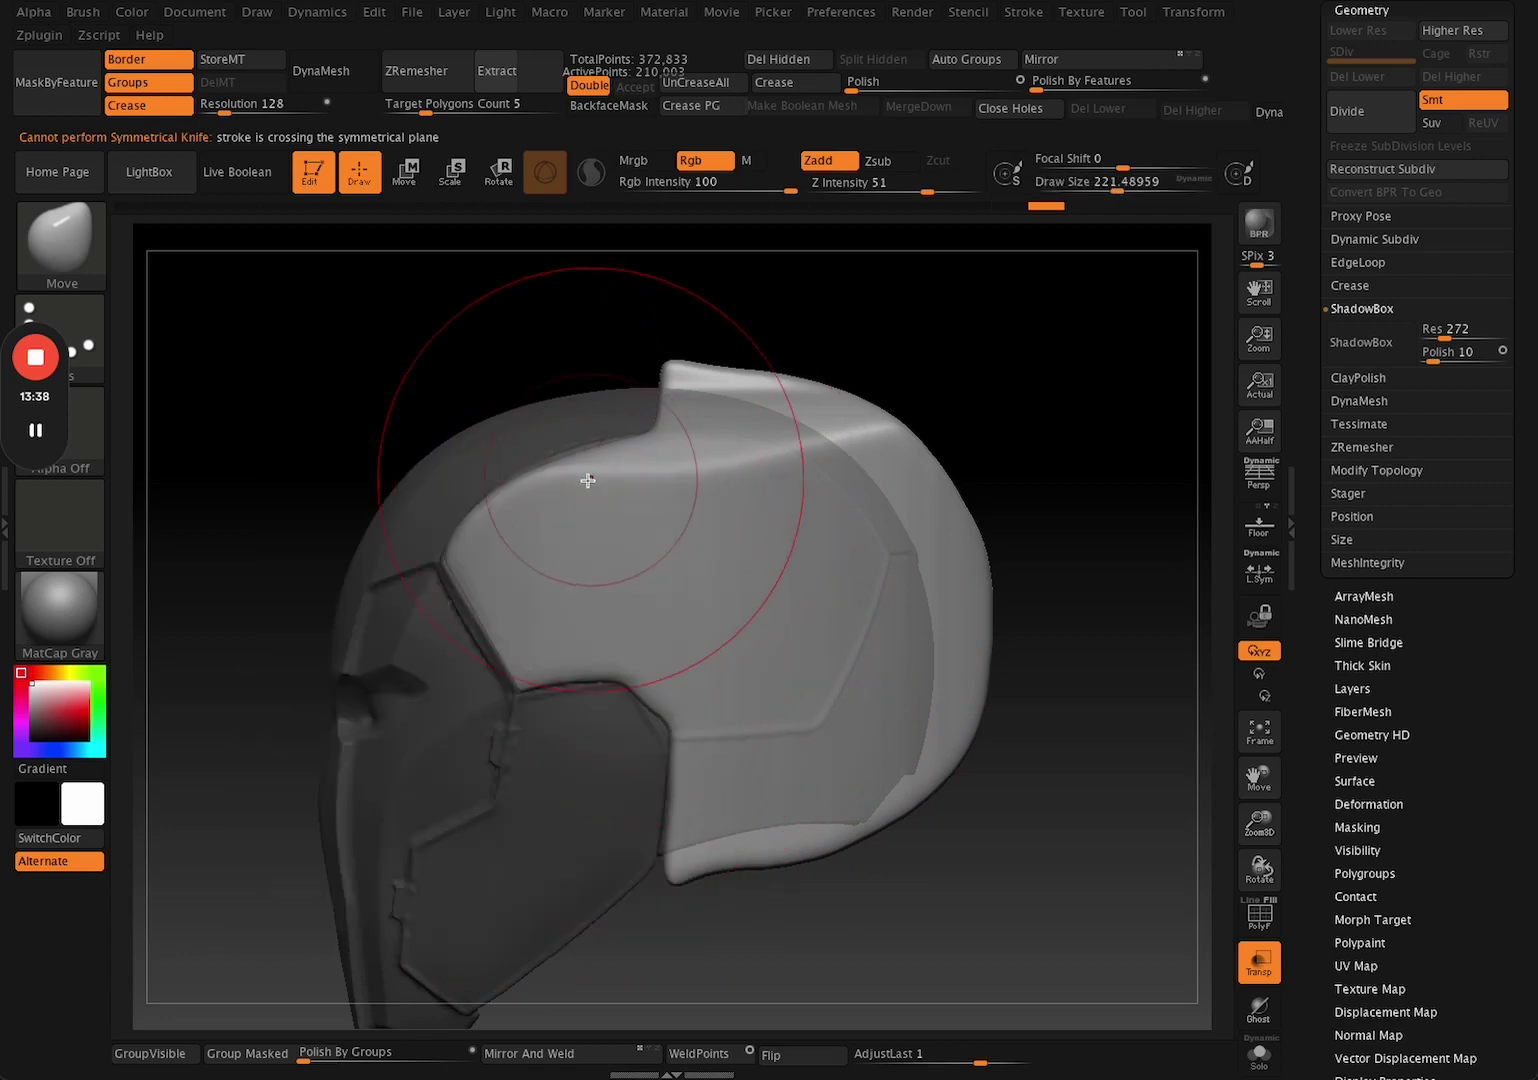
key("space")
left_click_drag(586, 476, 561, 476)
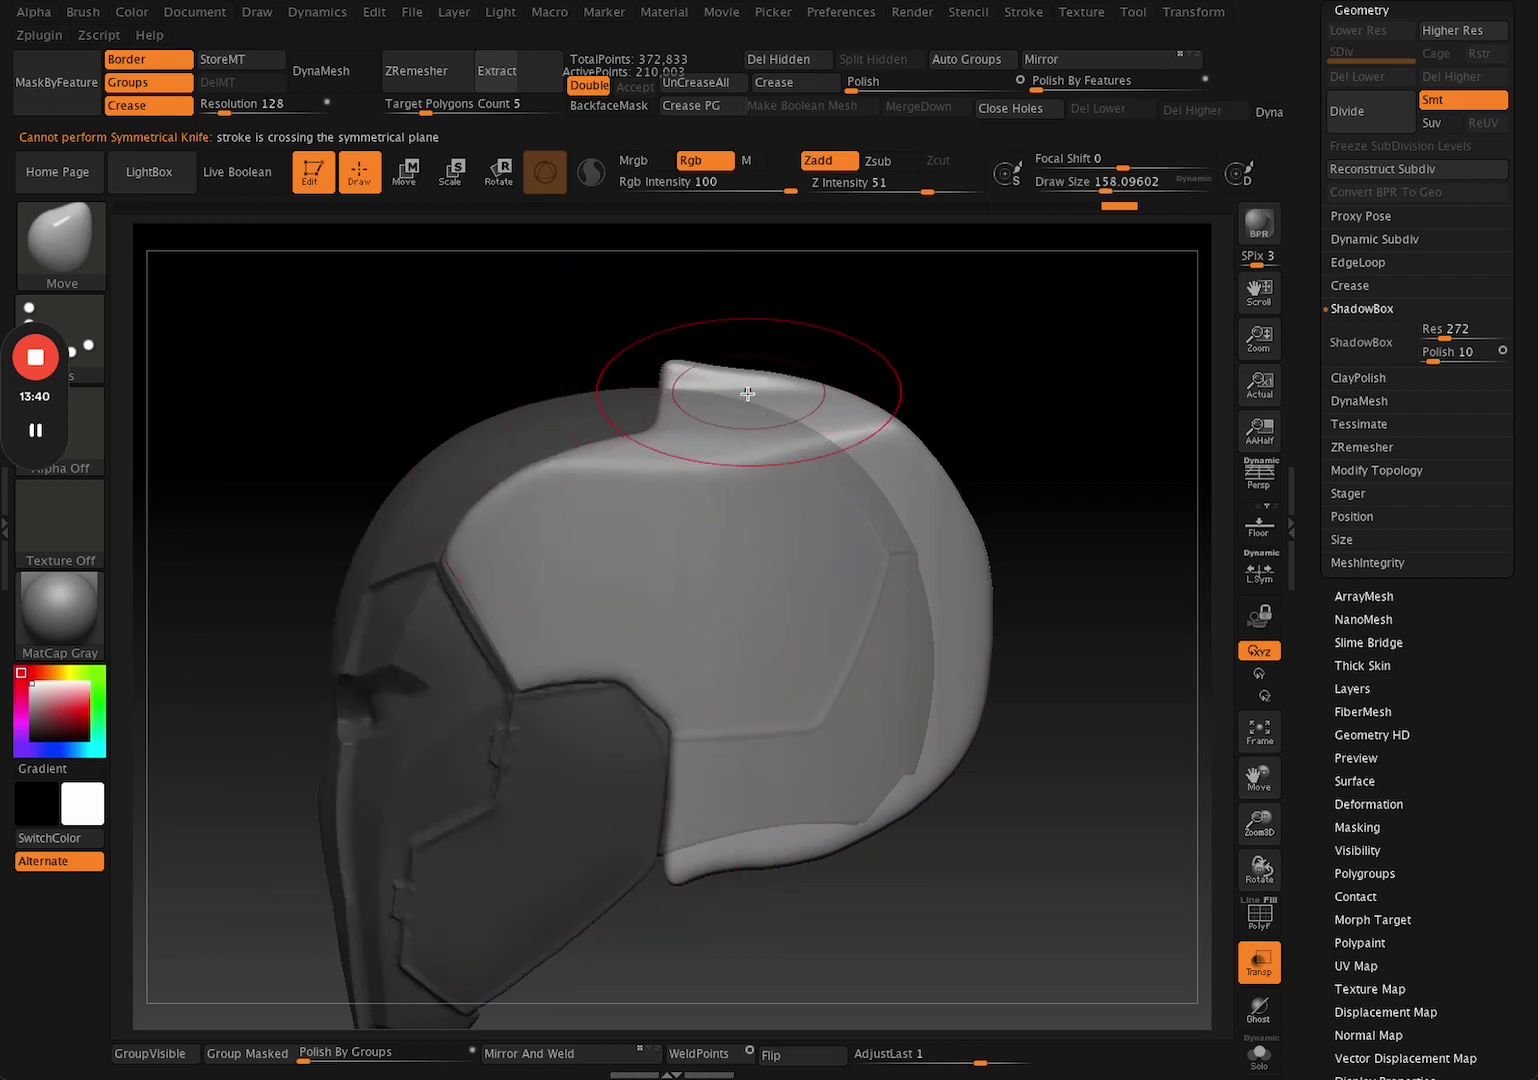
key("space")
left_click_drag(752, 394, 766, 393)
mouse_move(957, 383)
left_mouse_down()
mouse_move(1013, 388)
mouse_move(877, 405)
left_mouse_up()
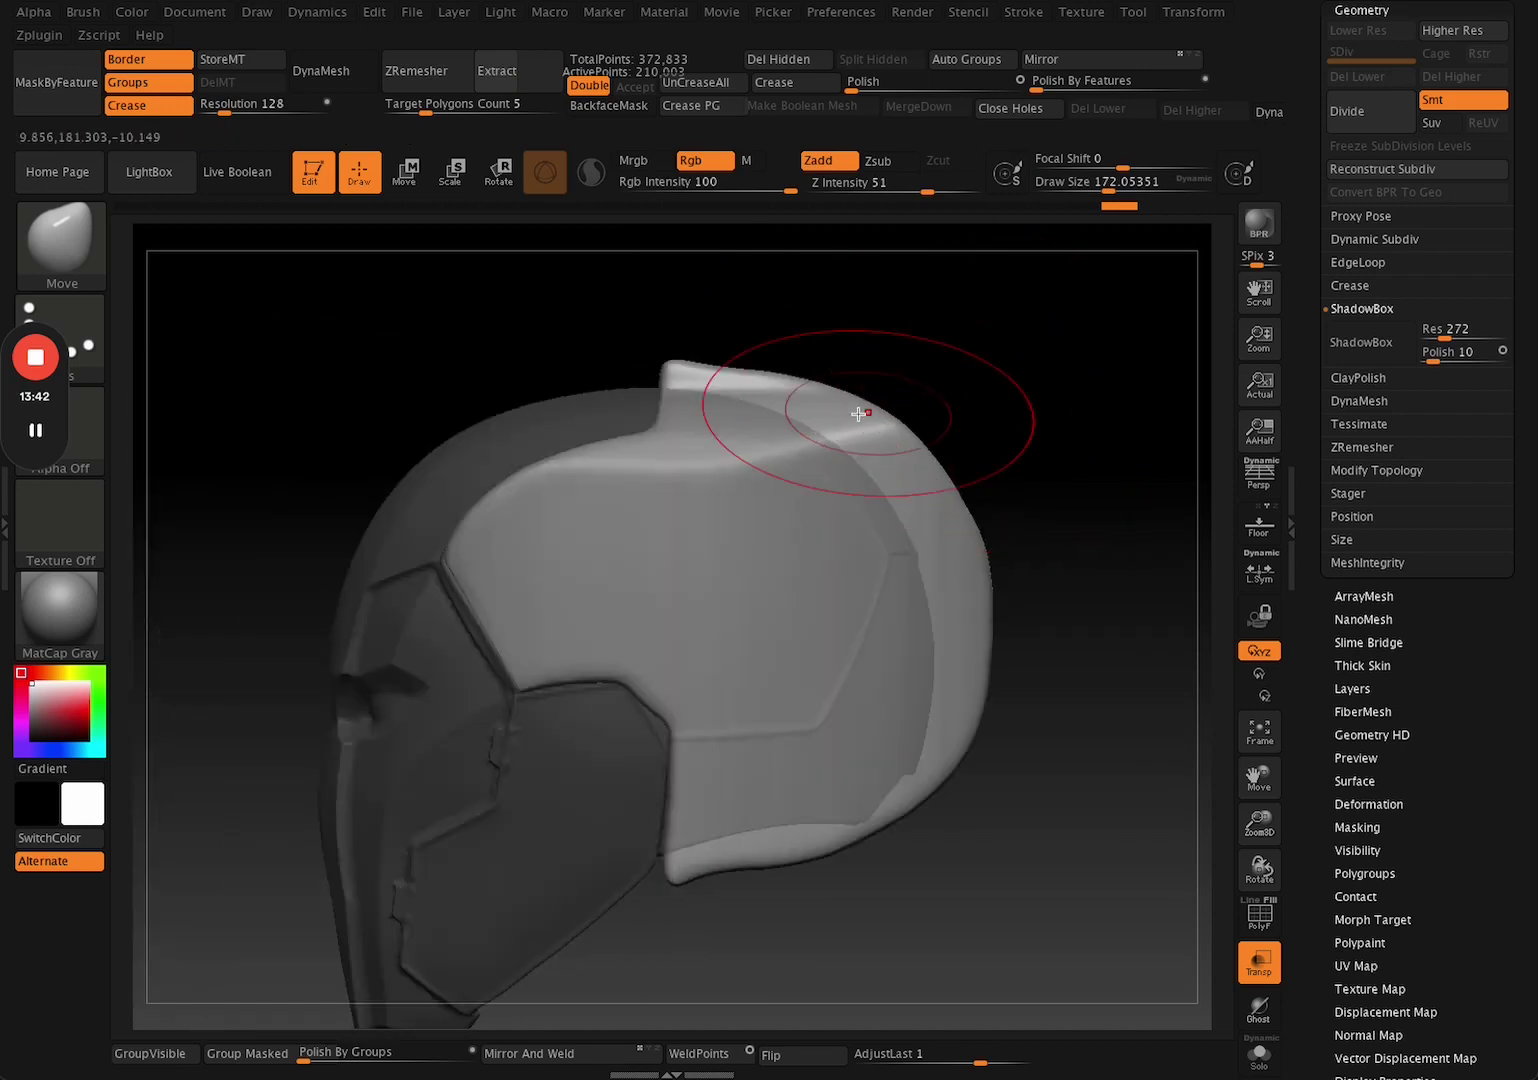
Slice the notch at the cutting volume's crown into a sharp corner with KnifeCurve.
left_click_drag(668, 324, 666, 331, "ctrl+shift")
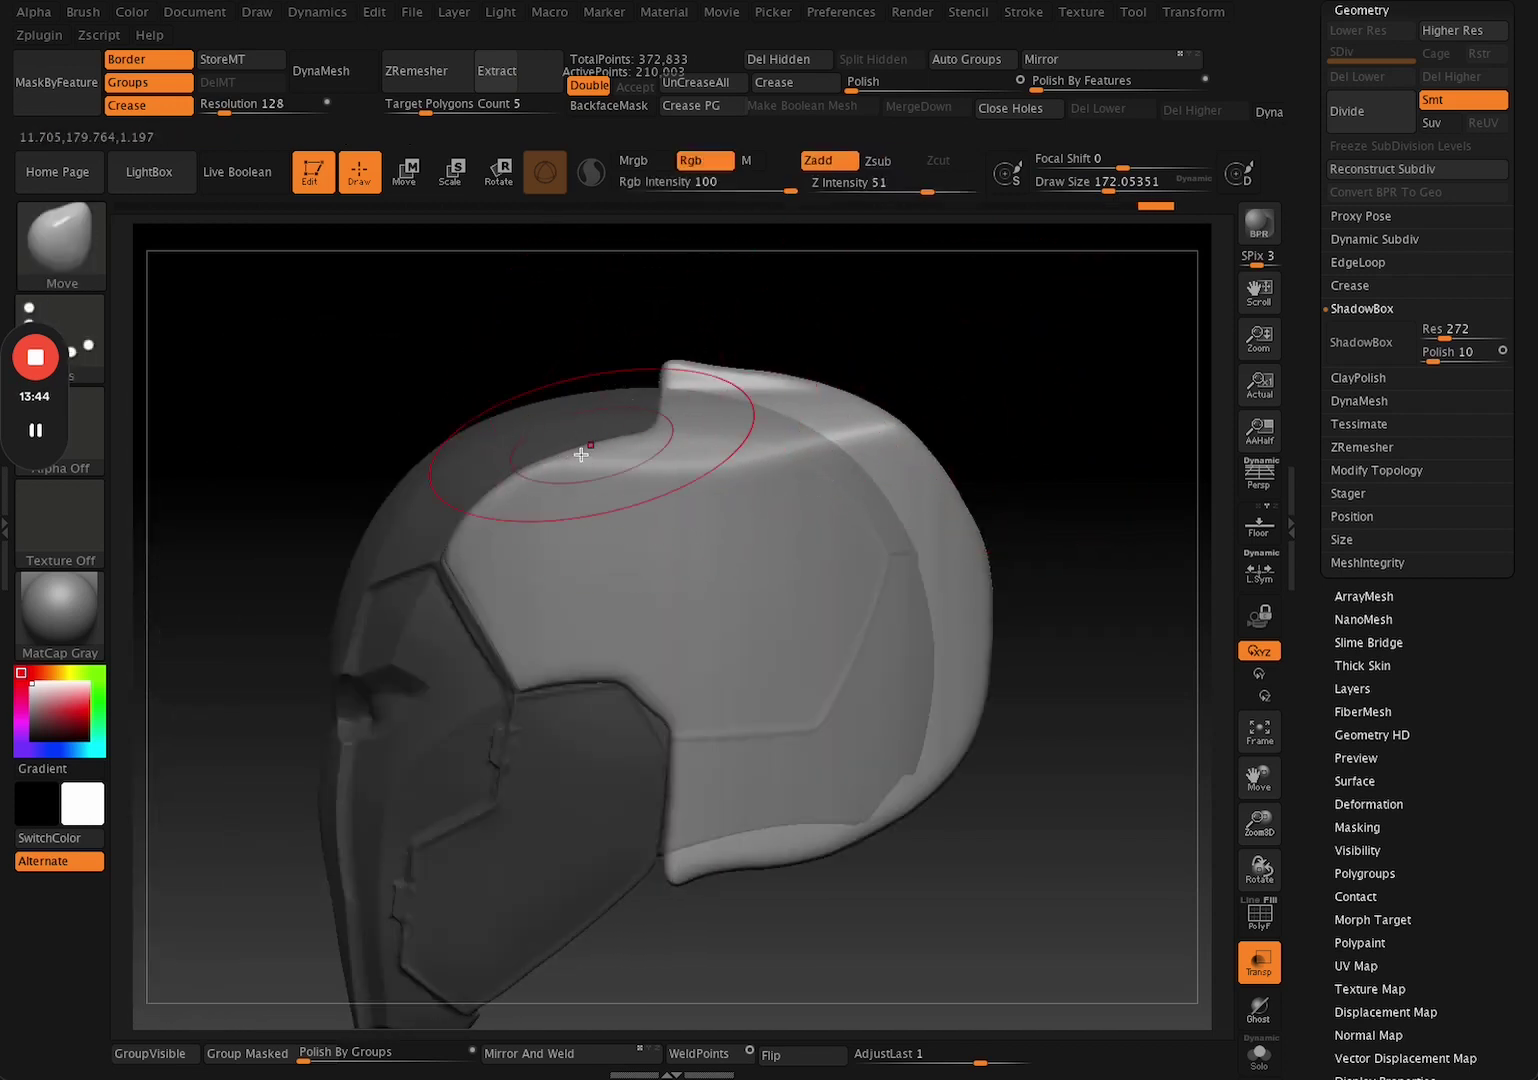
left_click_drag(538, 456, 656, 427, "ctrl+shift")
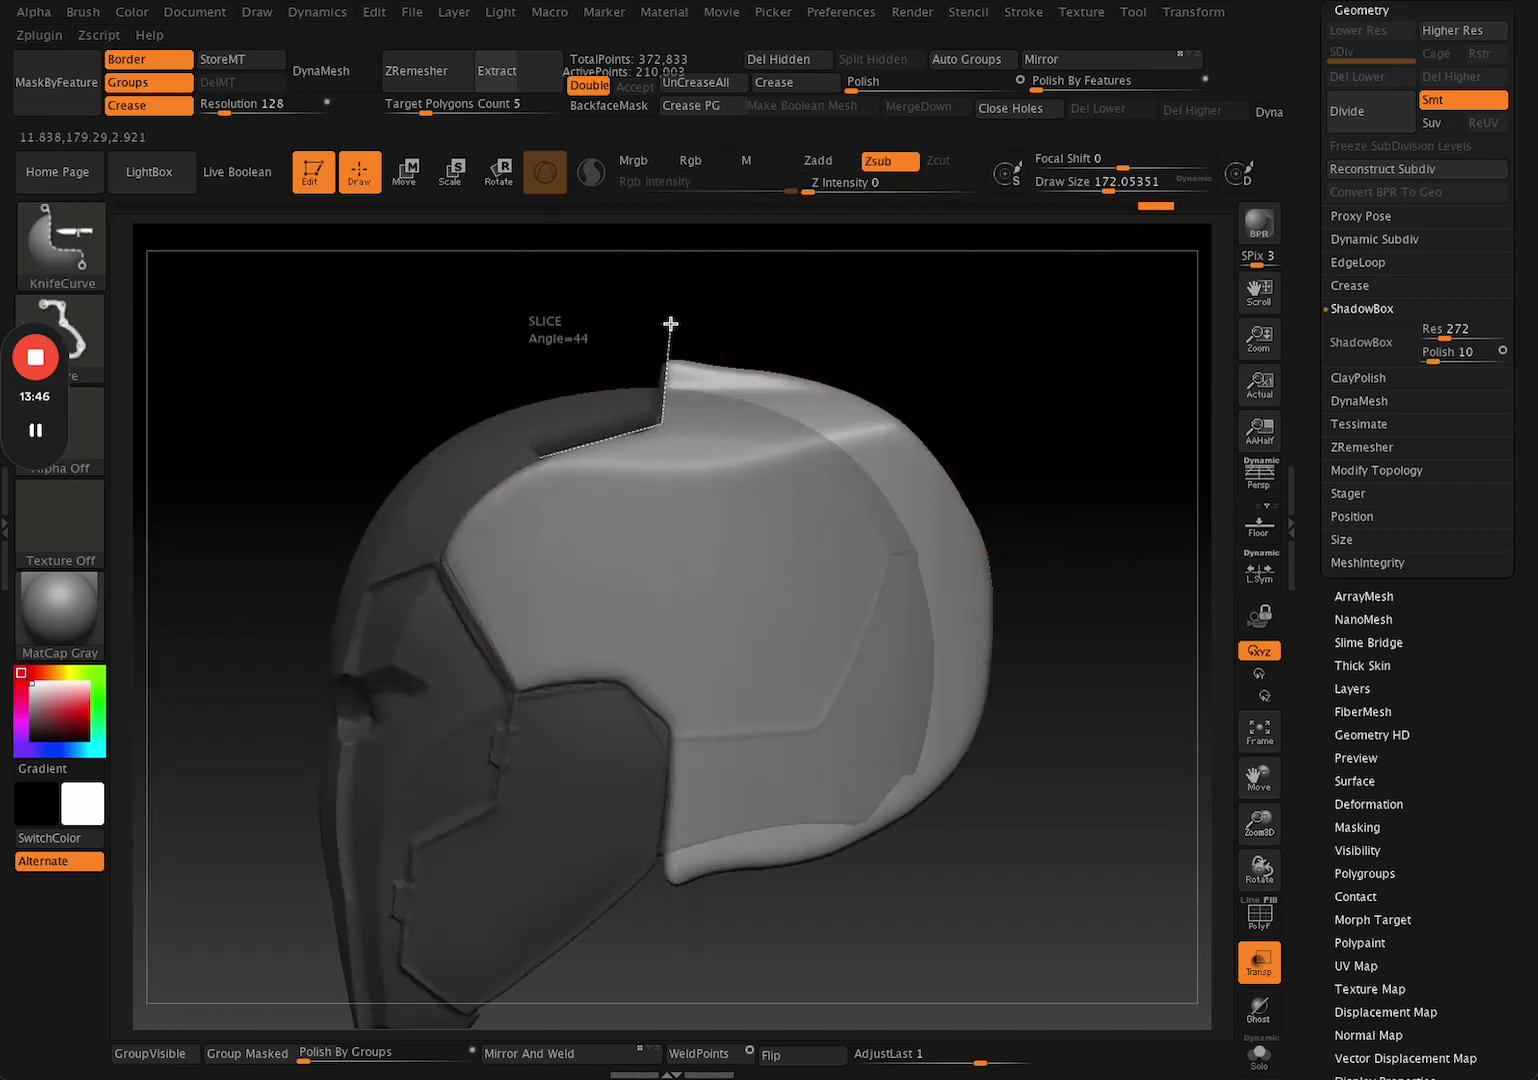
left_click_drag(670, 324, 672, 319, "ctrl+shift")
Shift the cutting volume slightly toward the face and slice it along the cheek panel's rear and upper edges with KnifeCurve.
mouse_move(1037, 441)
left_mouse_down("alt")
mouse_move(1003, 467)
mouse_move(1096, 471)
mouse_move(913, 638)
left_mouse_up("alt")
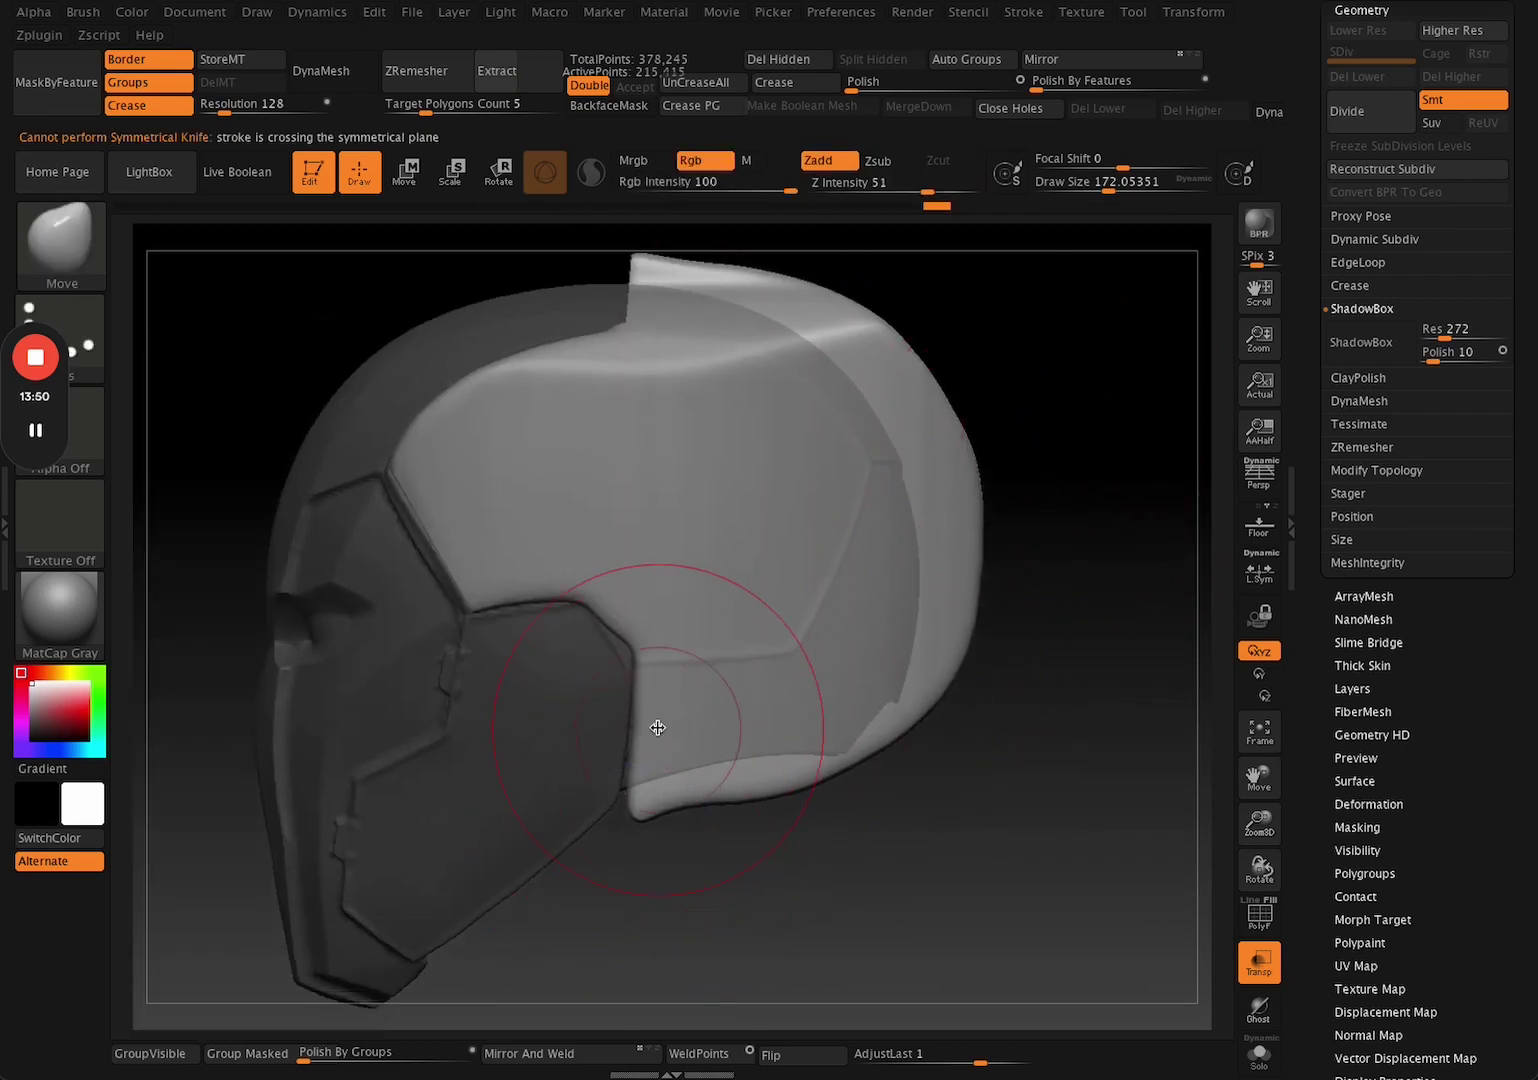
key("w")
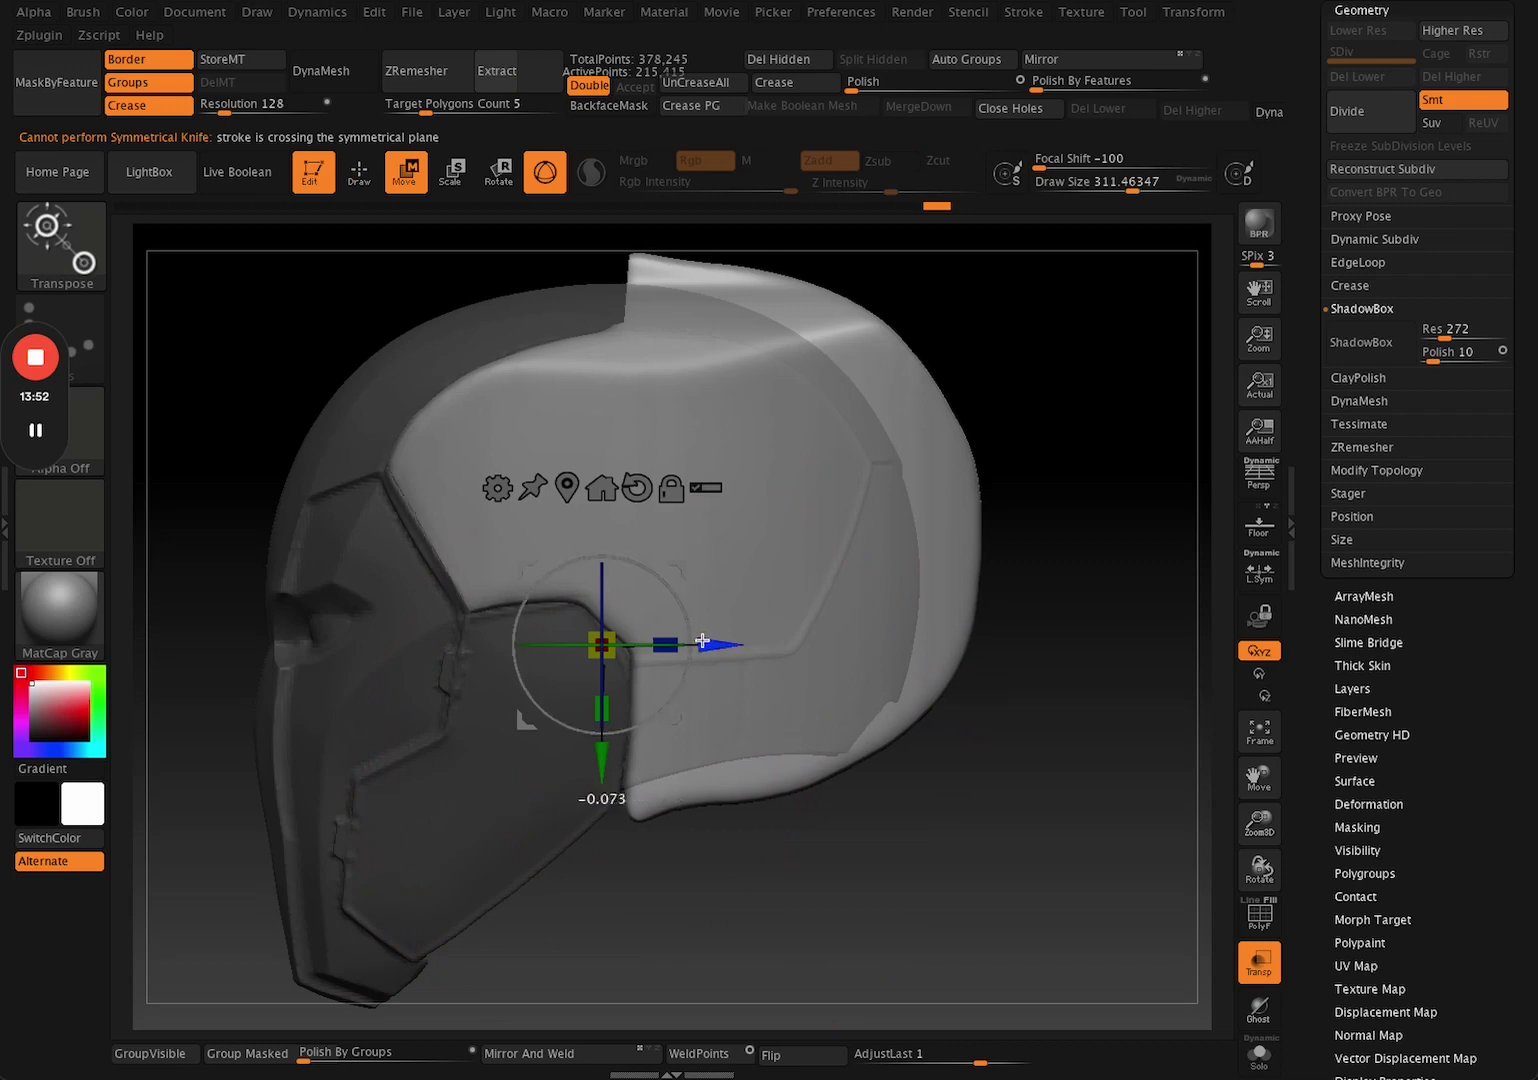
left_click_drag(630, 866, 632, 757, "ctrl+shift")
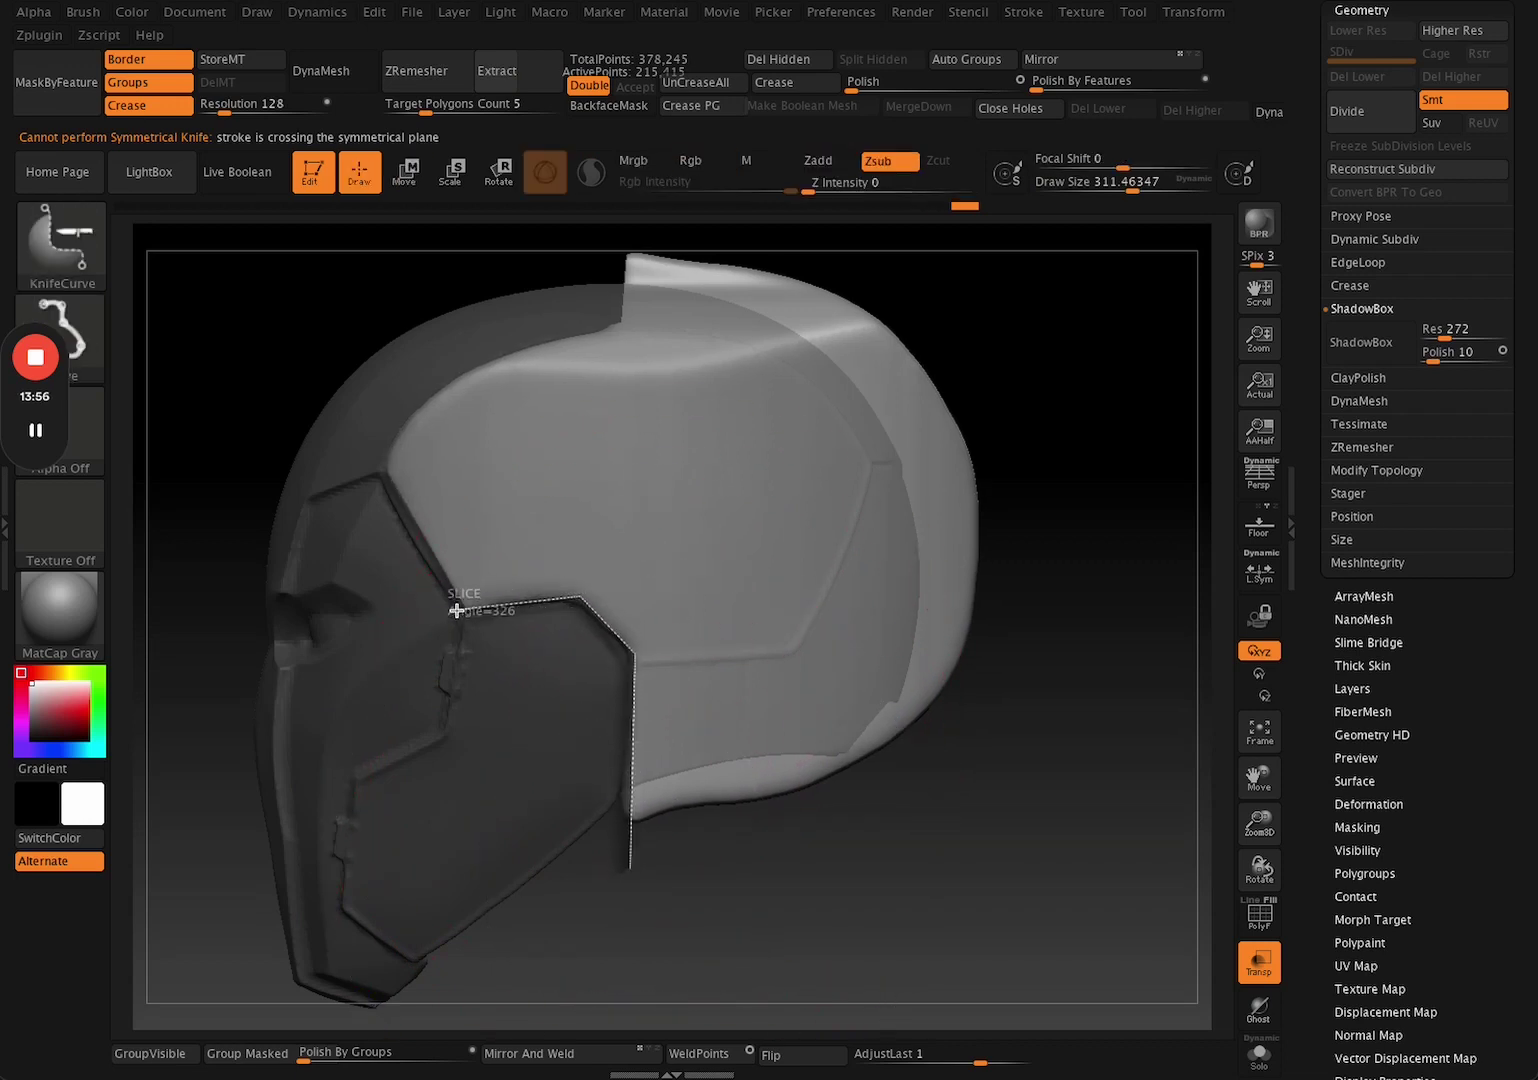
left_click_drag(456, 610, 456, 610, "ctrl+shift")
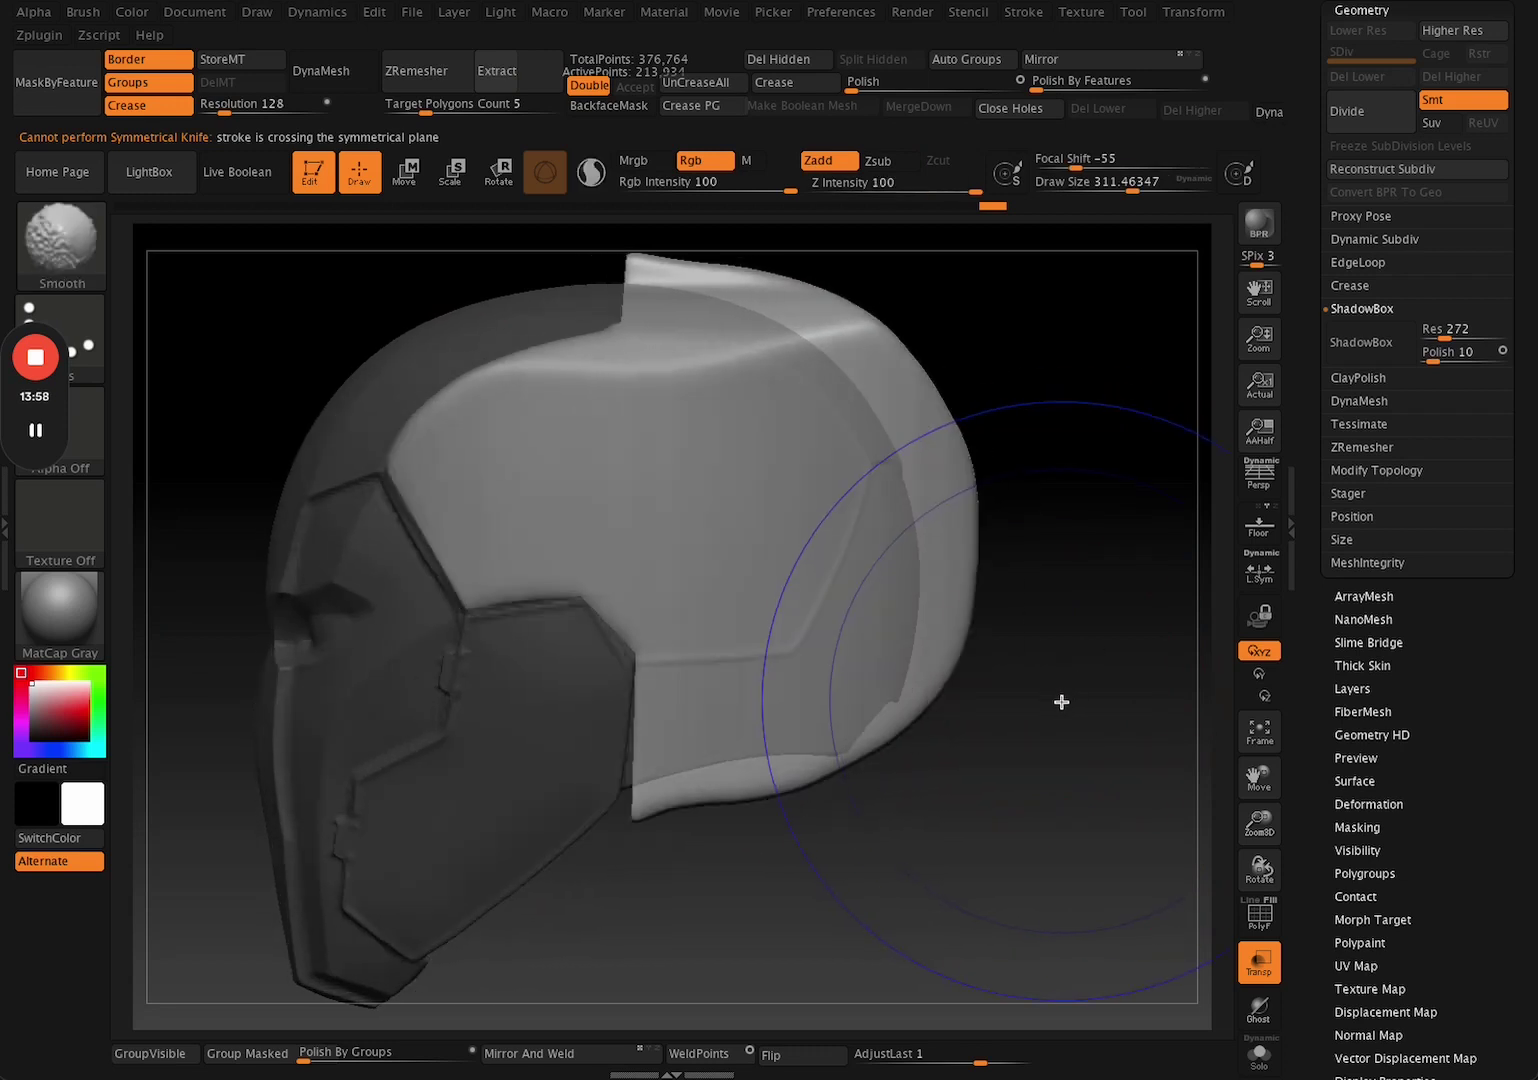
Pull the cutting volume's lower front edge toward the cheek panel with the Move brush and reduce its size to about 163.
right_click_drag(1047, 721, 1034, 728, "ctrl")
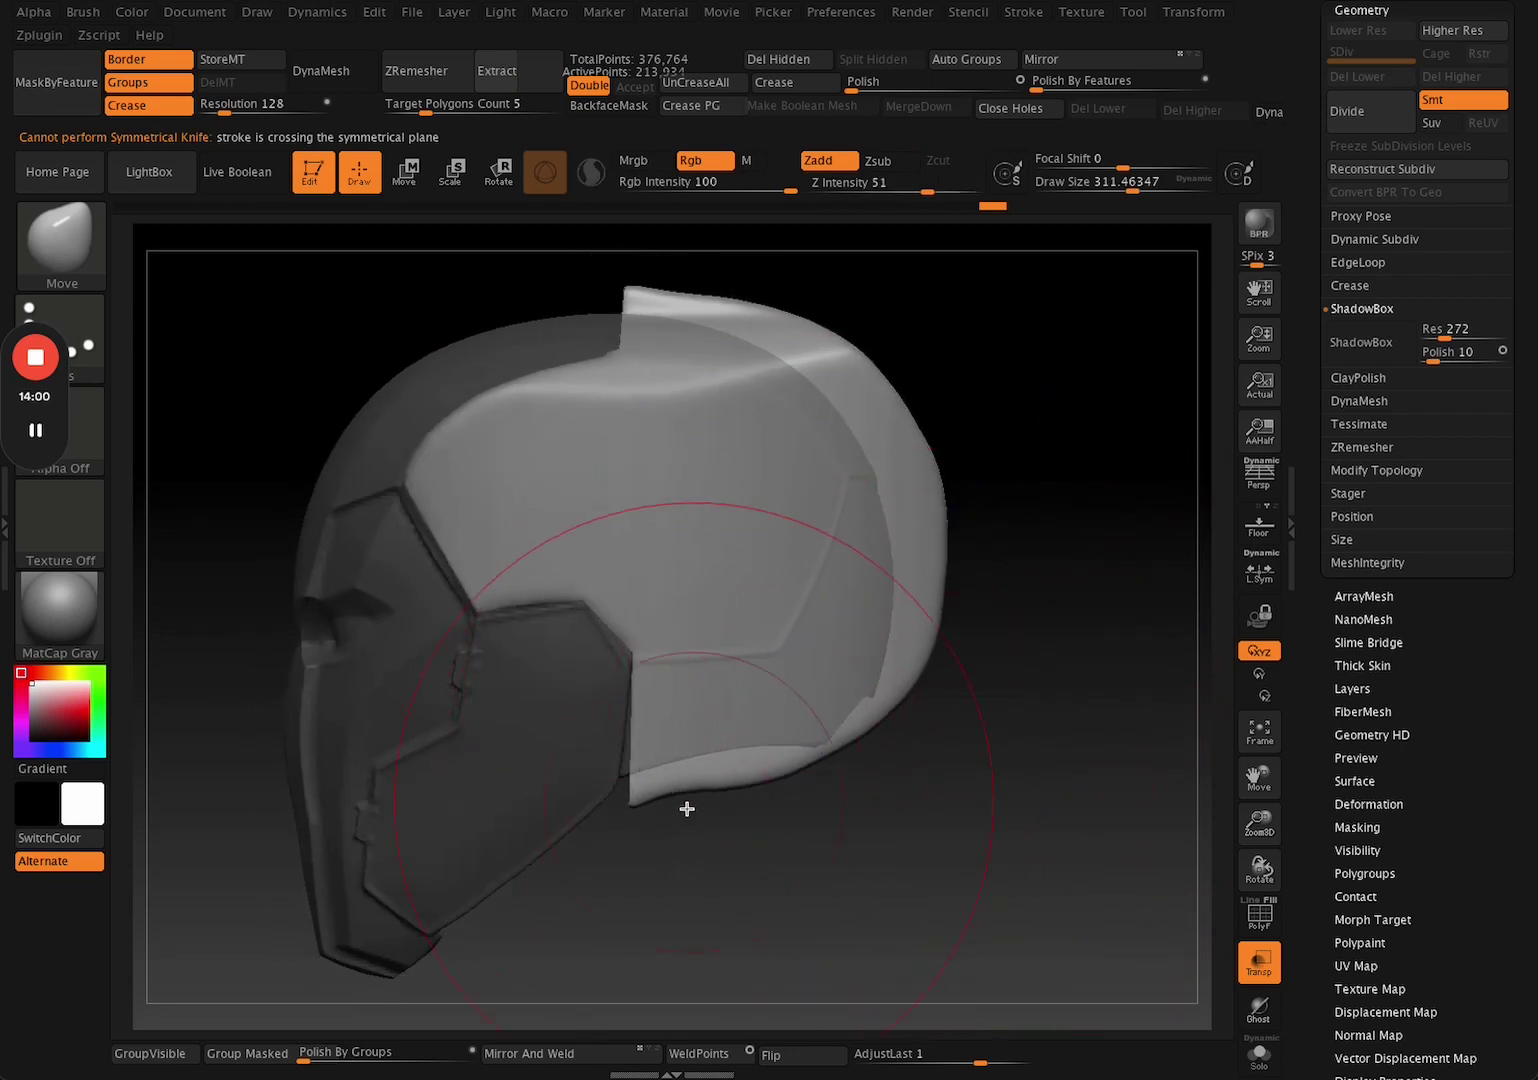
key("shift")
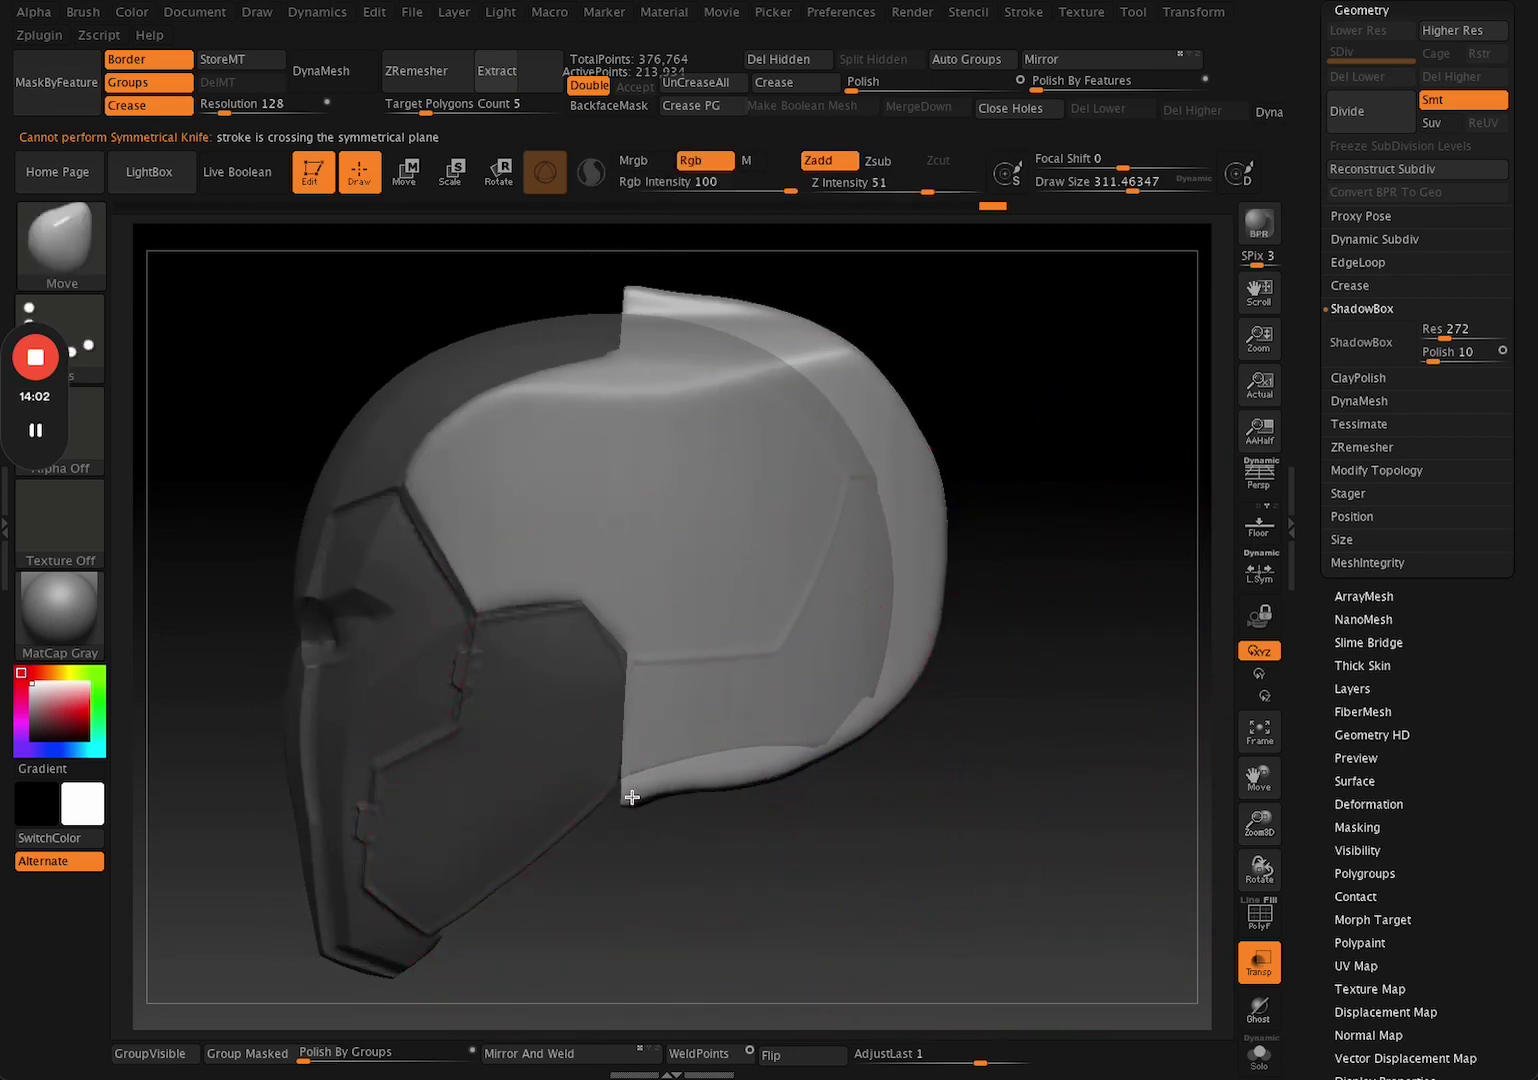
key("space")
left_click_drag(686, 728, 656, 729)
Slice the cutting volume again along the cheek panel's rear edge, angled corner and upper edge with KnifeCurve.
left_click_drag(624, 828, 632, 672, "ctrl+shift")
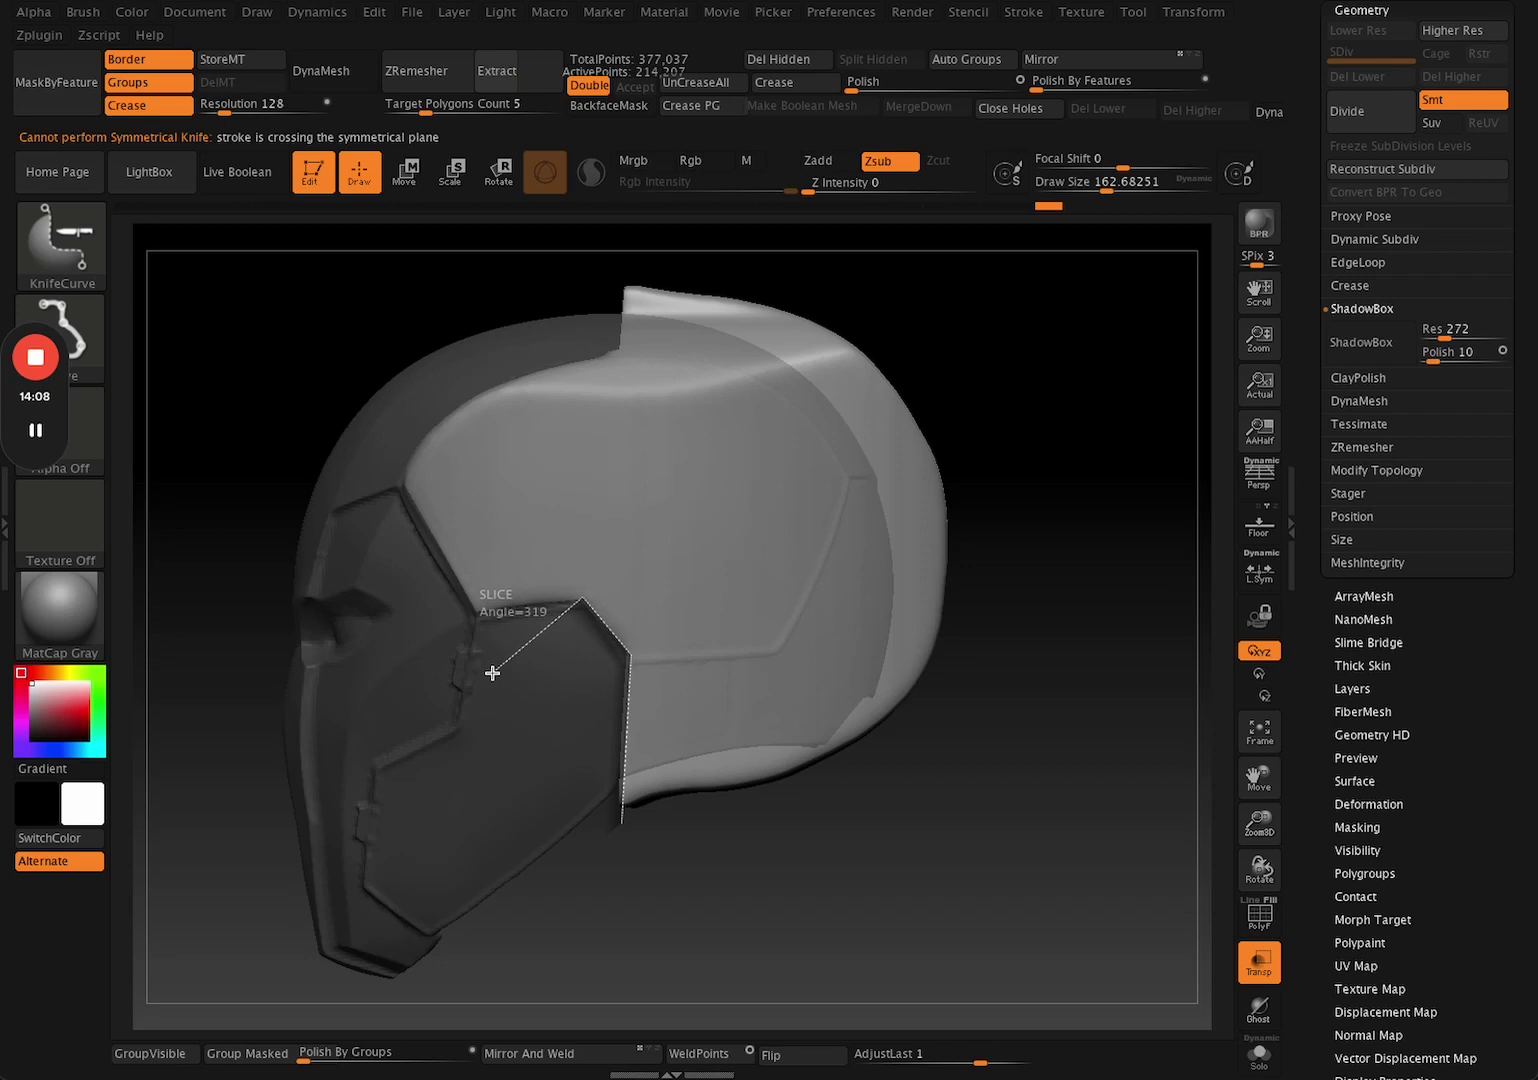
left_click_drag(492, 673, 492, 673, "ctrl+shift")
mouse_move(915, 805)
left_mouse_down()
mouse_move(975, 804)
mouse_move(925, 833)
mouse_move(577, 892)
left_mouse_up()
left_click_drag(578, 572, 412, 585, "ctrl+shift")
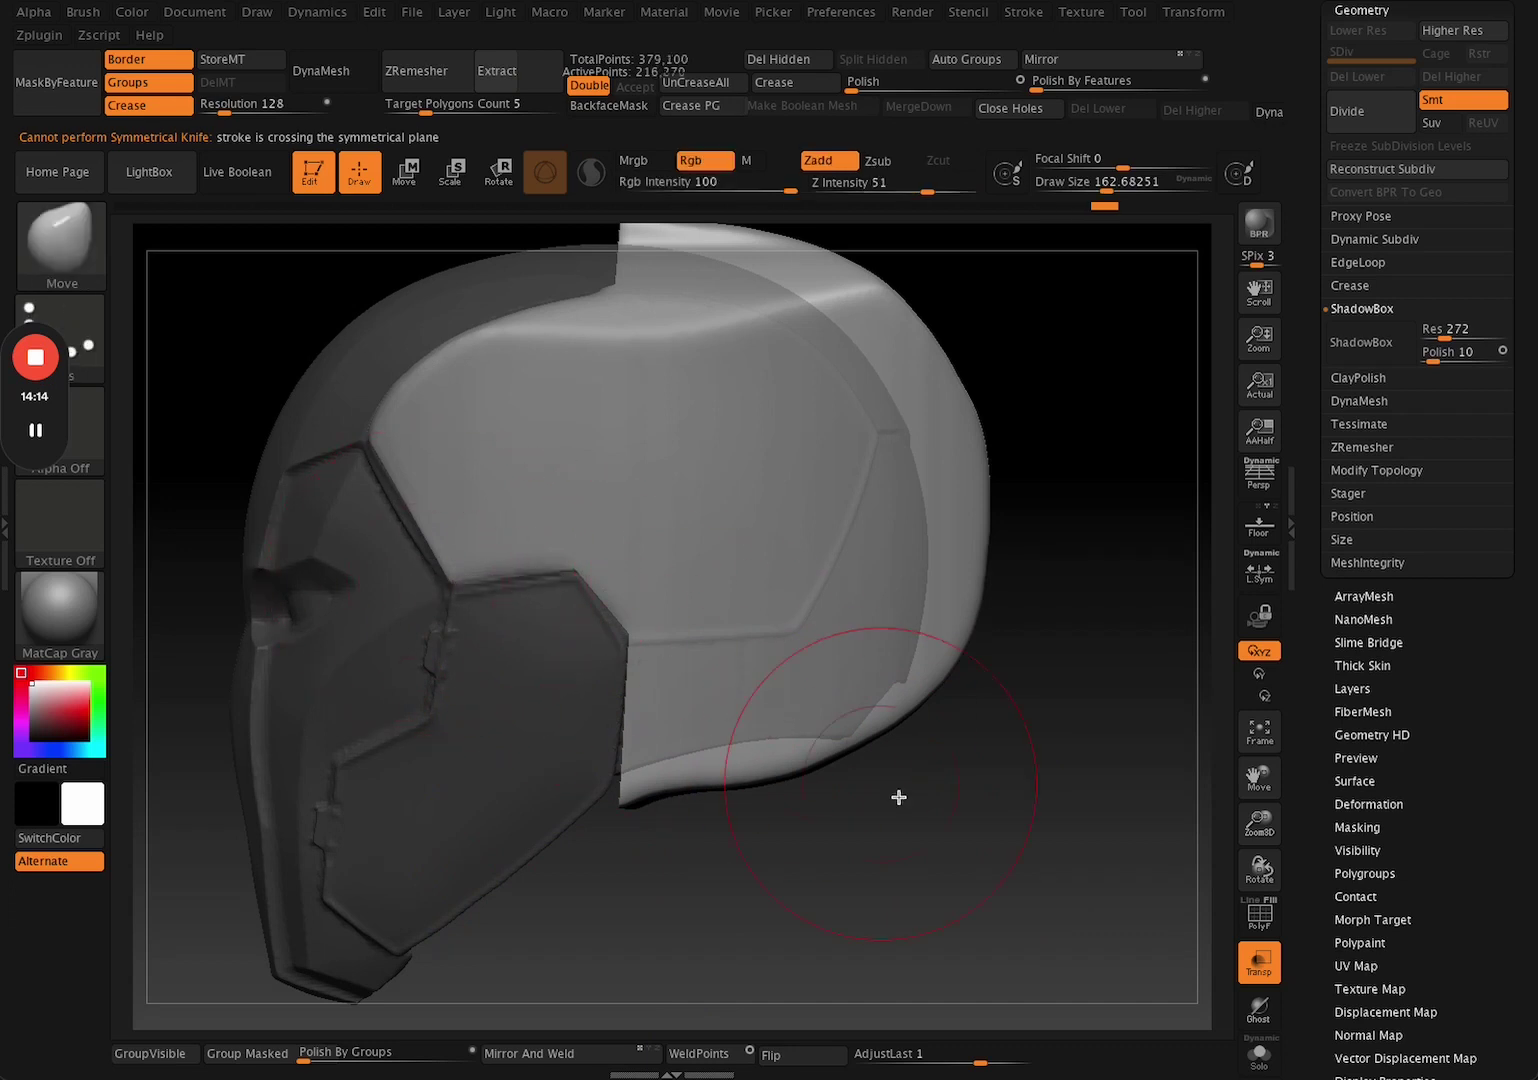
Set the PM3D_Cube3D1 subtool to subtraction for the boolean cut.
left_click_drag(899, 797, 1023, 855)
mouse_move(982, 793)
left_mouse_down()
mouse_move(865, 724)
mouse_move(745, 716)
left_mouse_up()
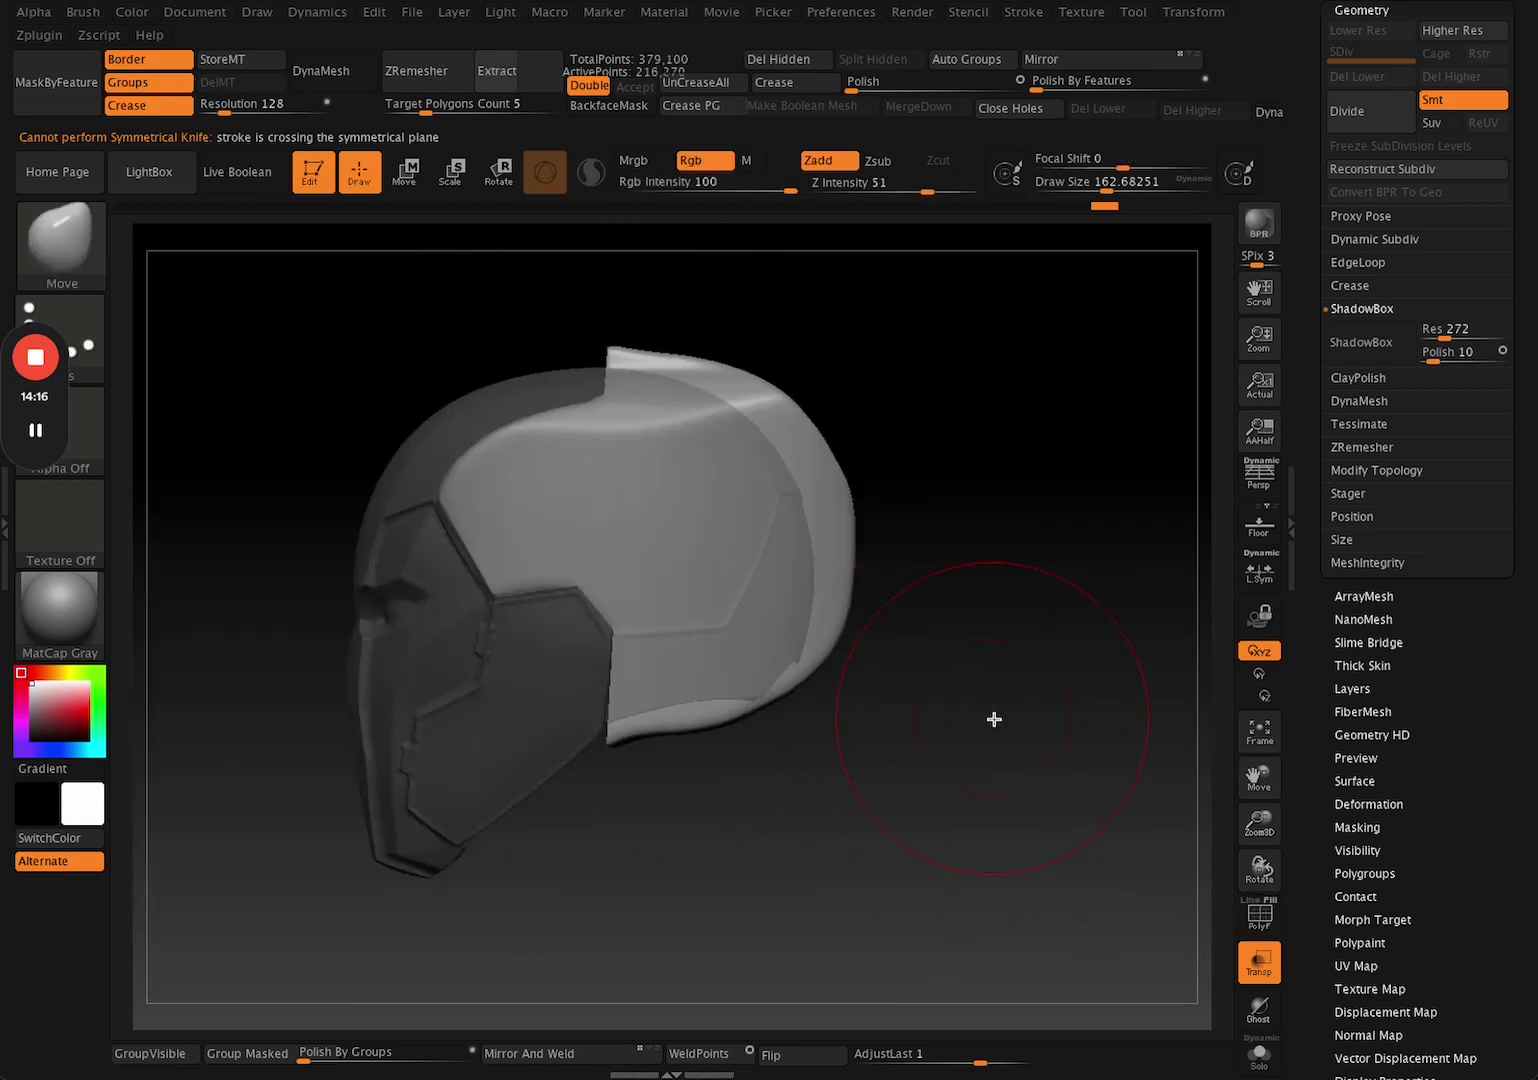
left_click_drag(998, 437, 1060, 405)
left_click(1353, 10)
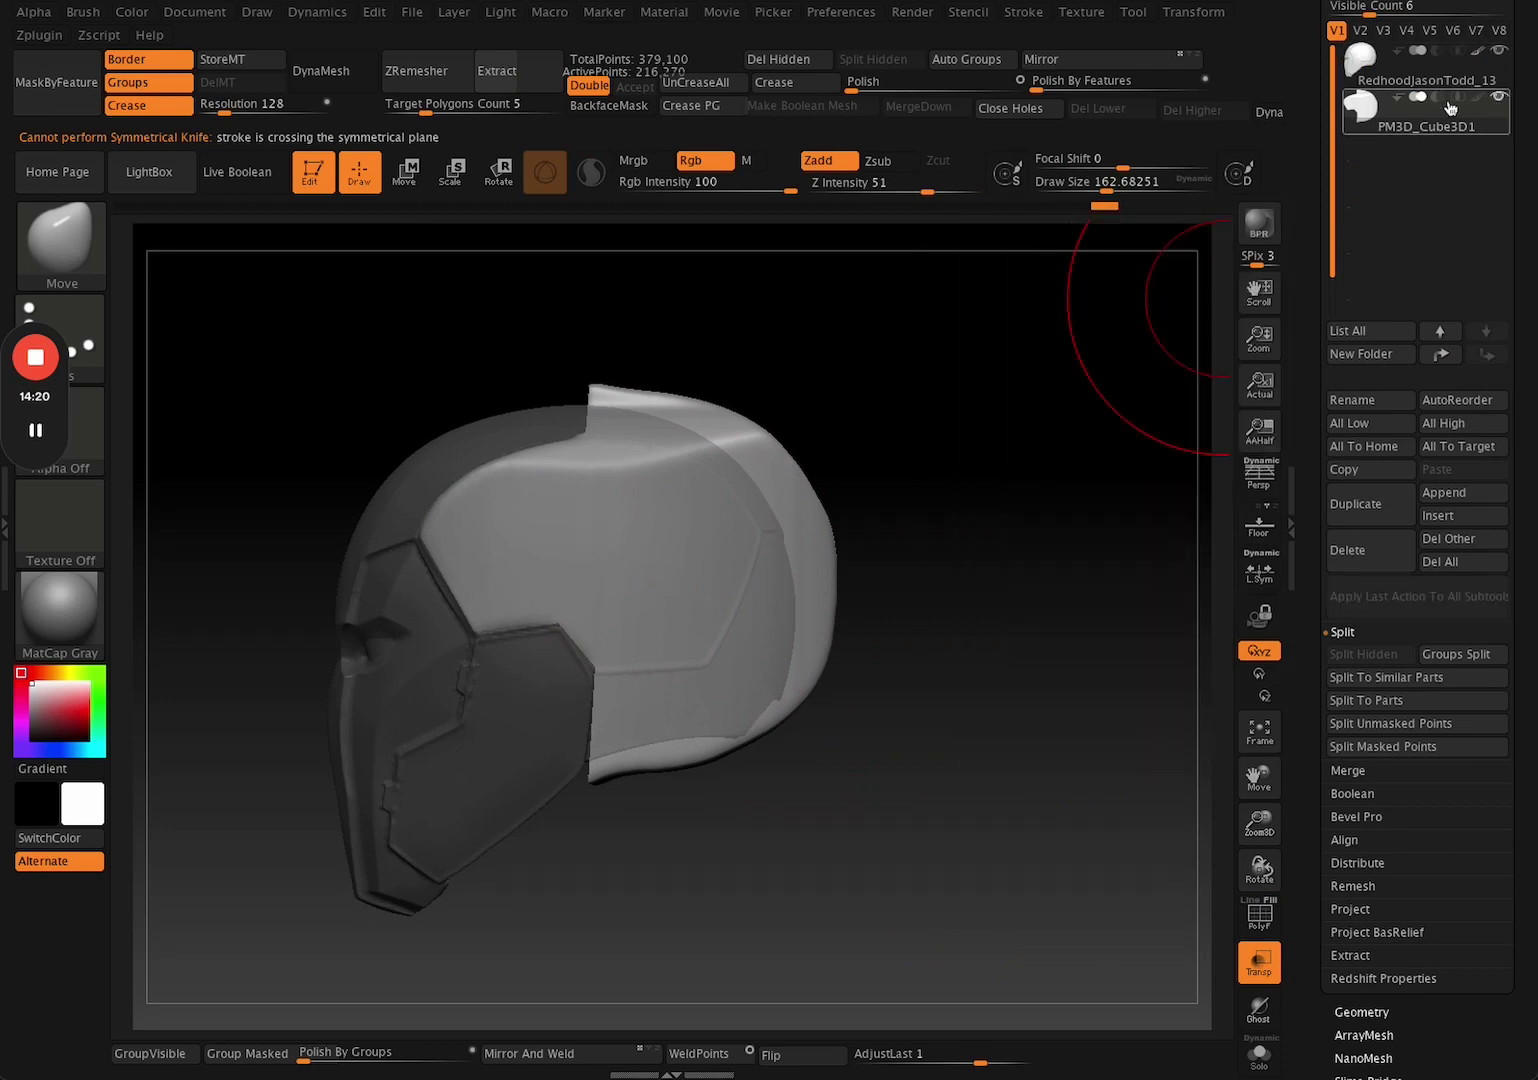
left_click(1441, 103)
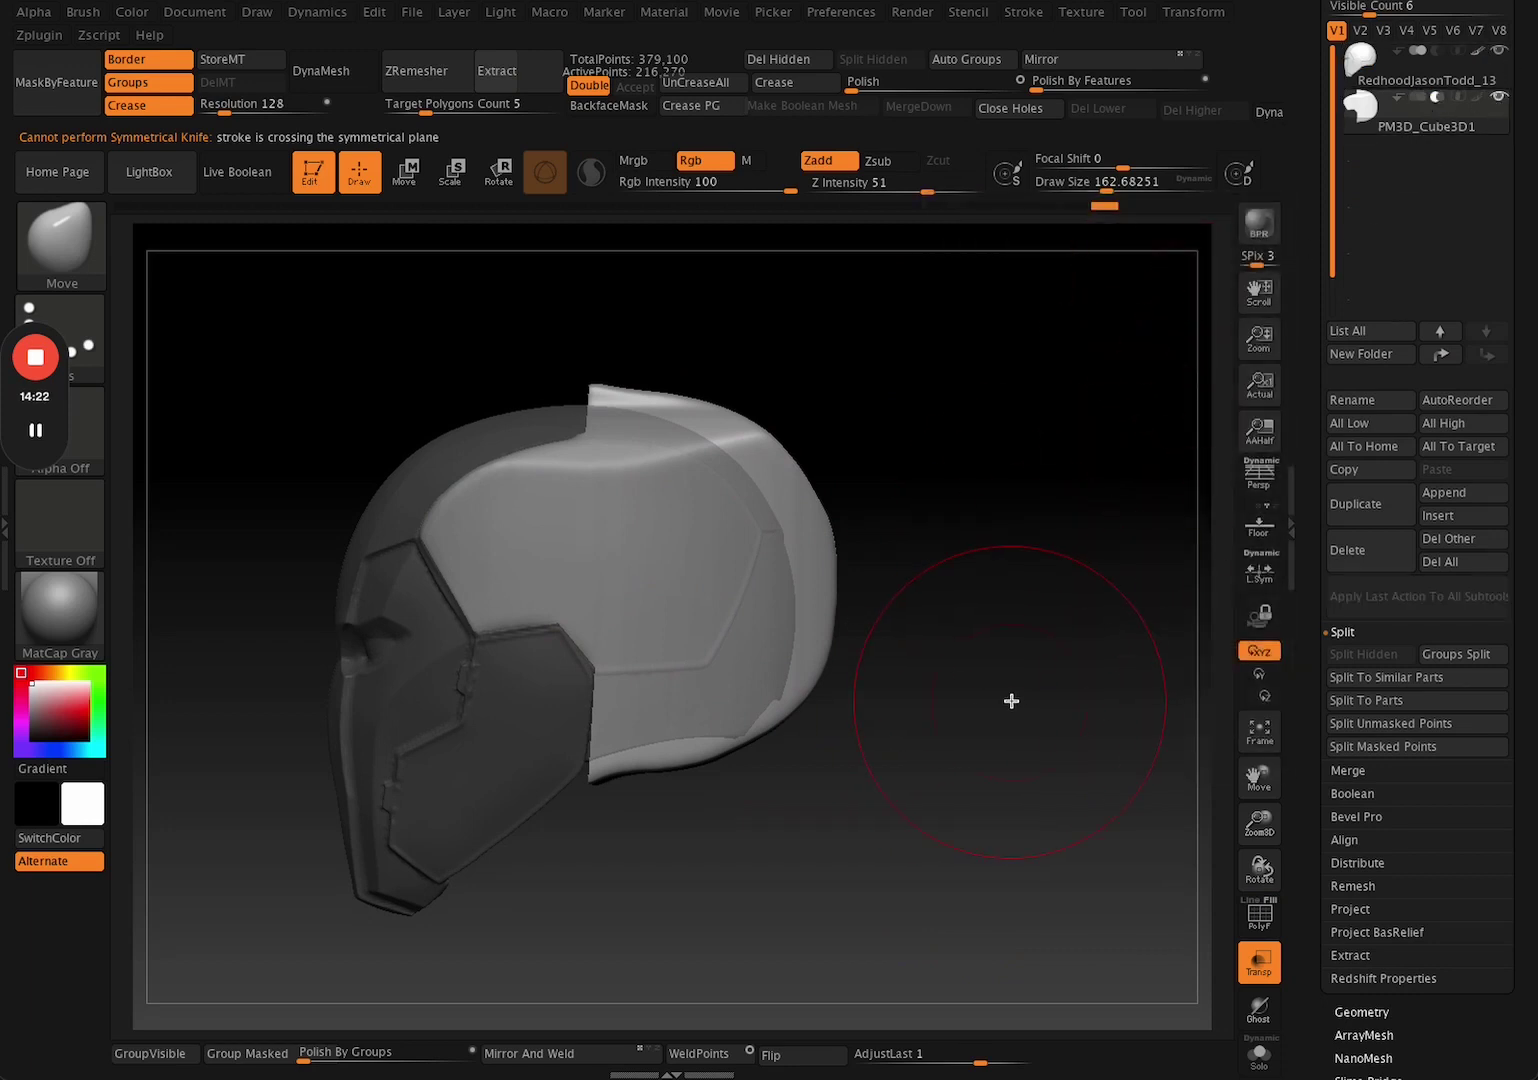
Enable Live Boolean and check the cutting volume with the PolyFrame display toggled.
left_click_drag(1007, 714, 996, 731)
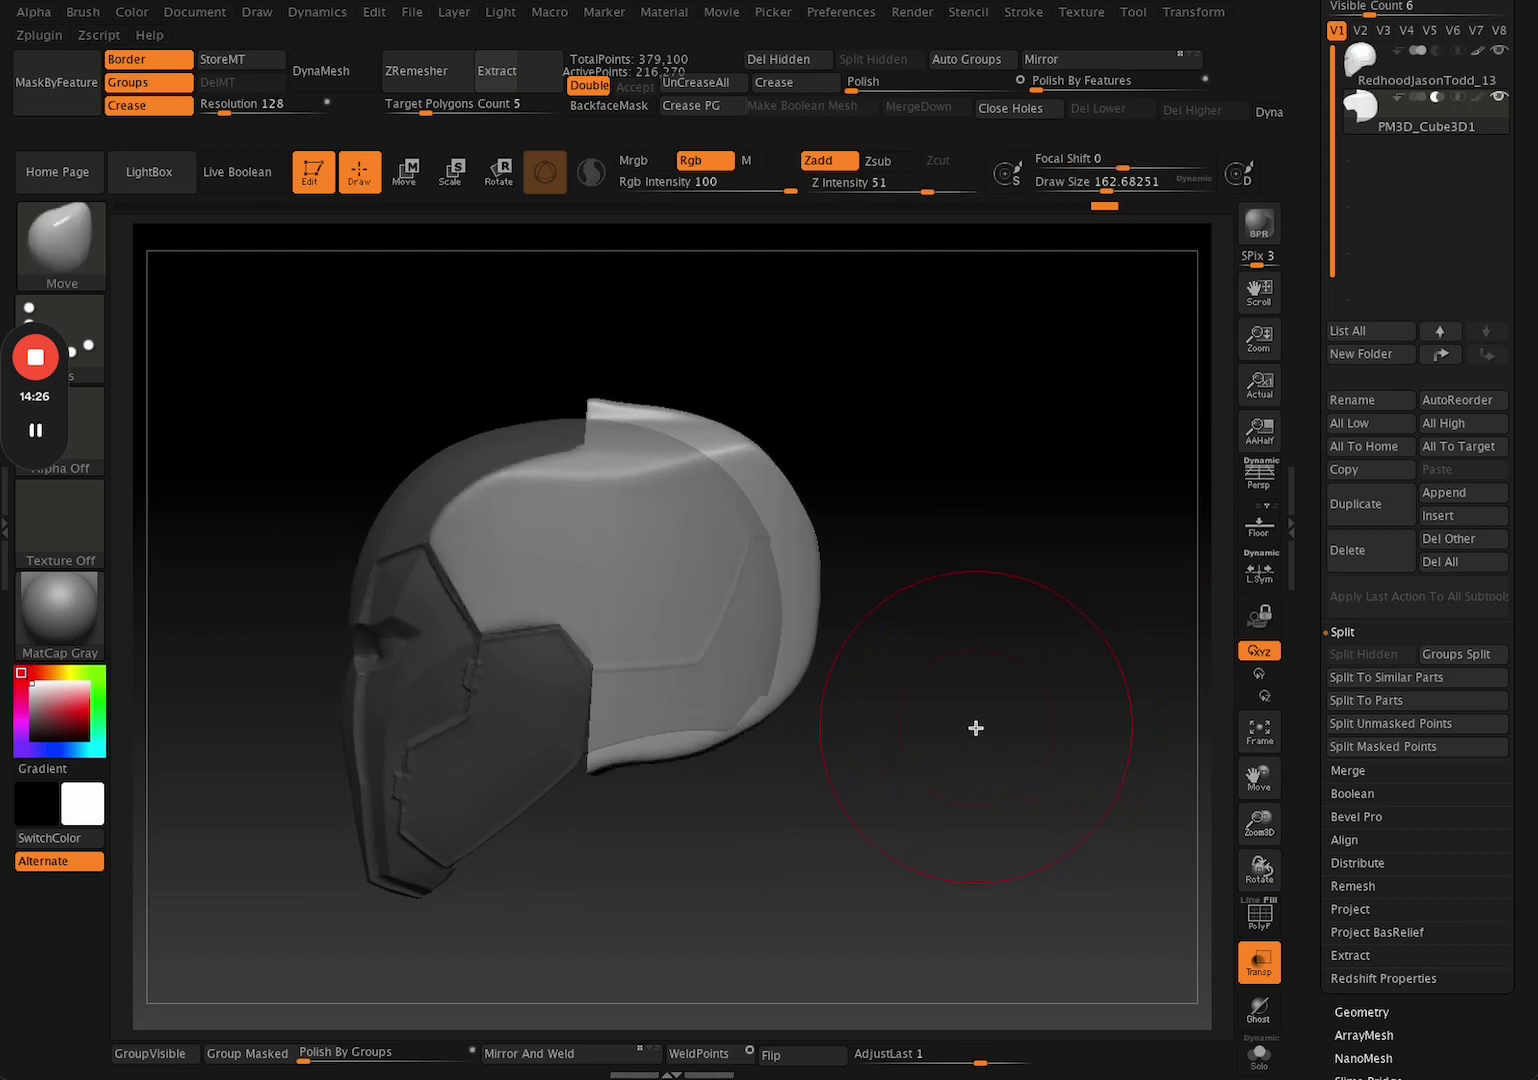
left_click_drag(275, 387, 274, 373, "shift")
left_click(249, 180)
left_click_drag(922, 668, 982, 664)
key("shift+f")
key("shift+f")
Select the RedhoodJasonTodd_13 helmet subtool and turn off transparency to preview the boolean cut.
mouse_move(1101, 373)
left_mouse_down("shift")
mouse_move(1033, 604)
mouse_move(944, 611)
left_mouse_up("shift")
key("shift+f")
left_click(1420, 80)
key("shift+f")
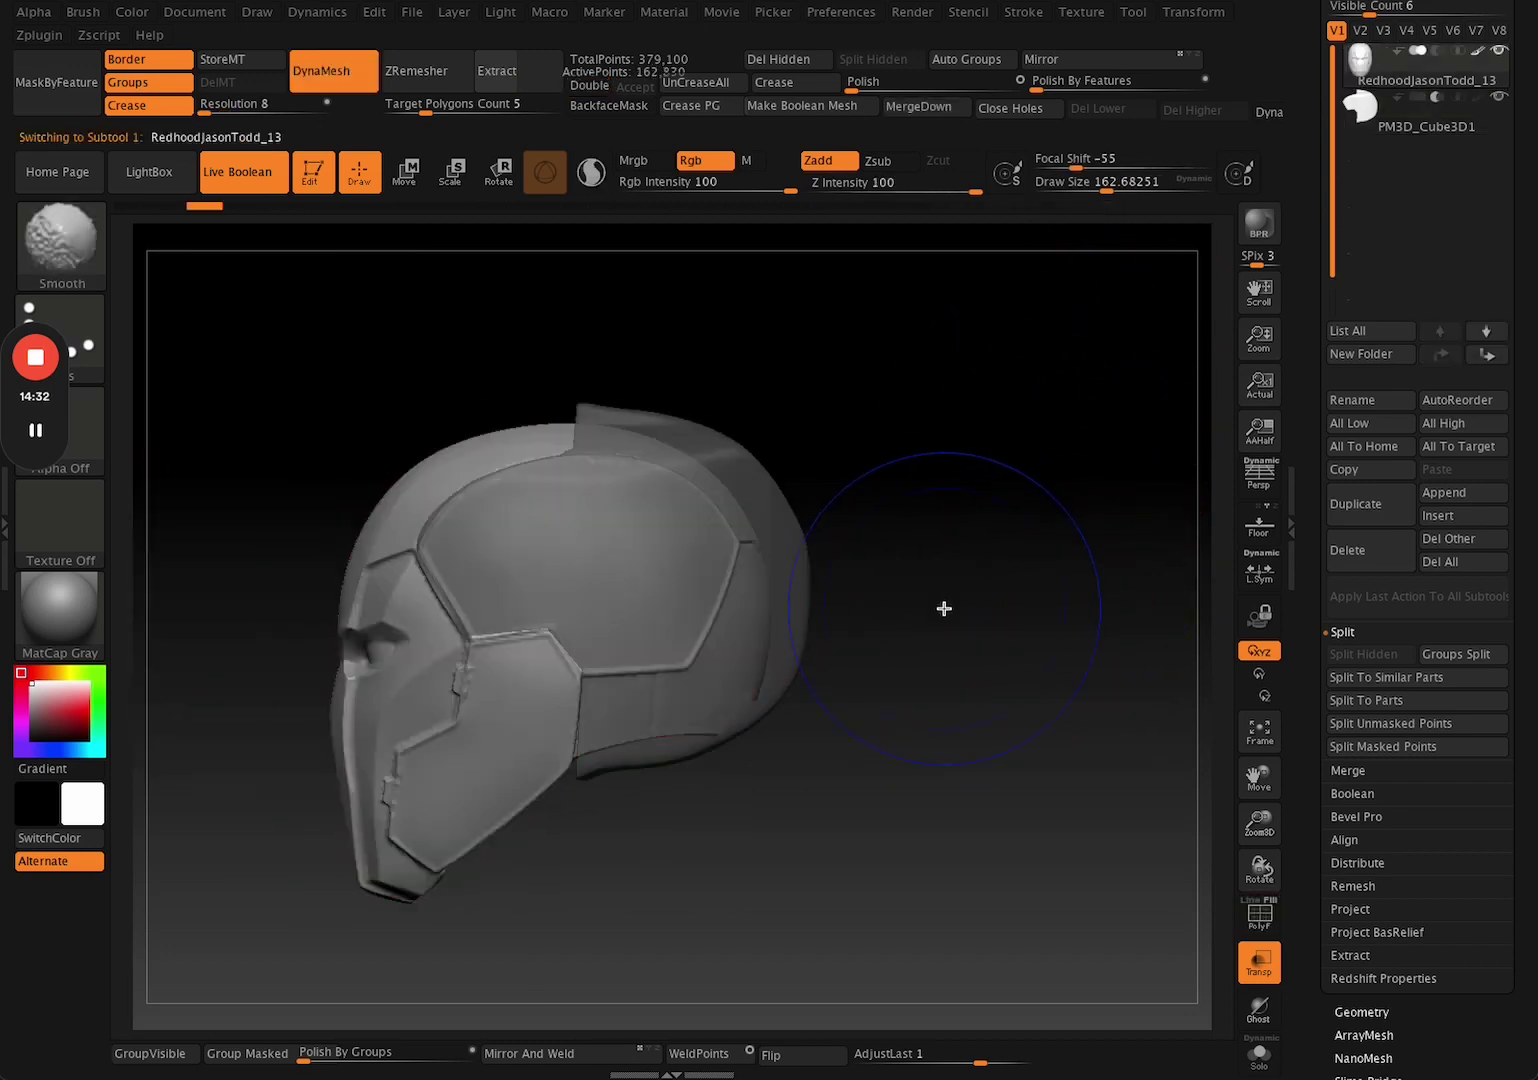
left_click(1188, 12)
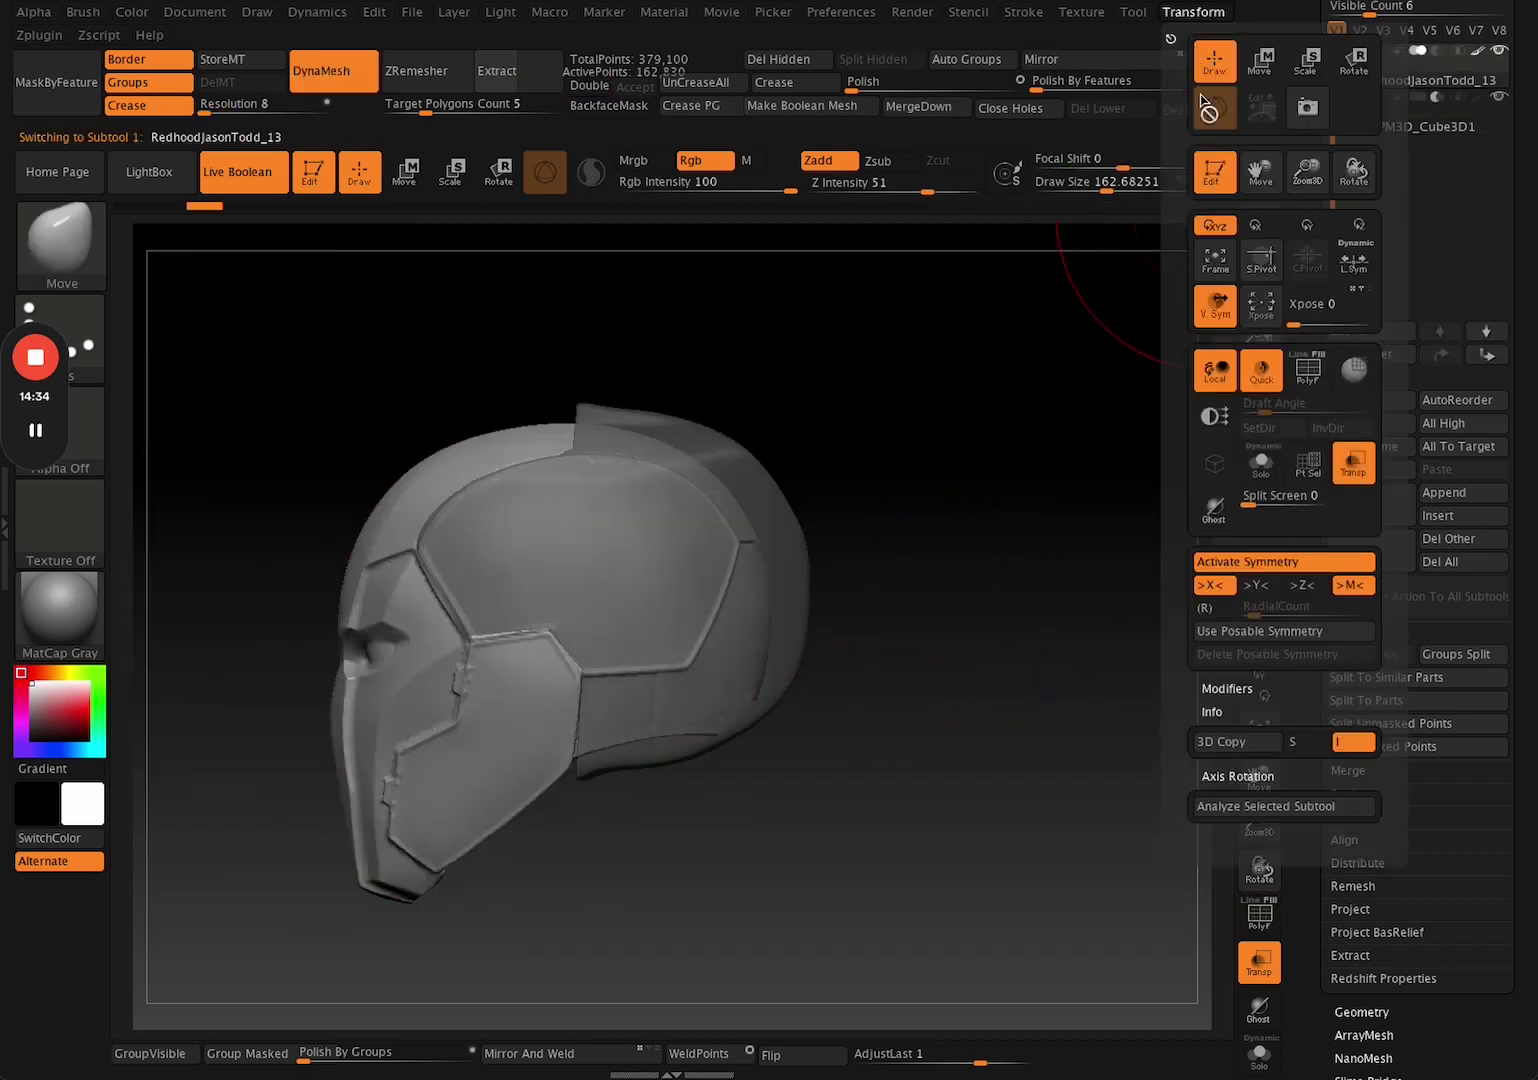
left_click(1356, 476)
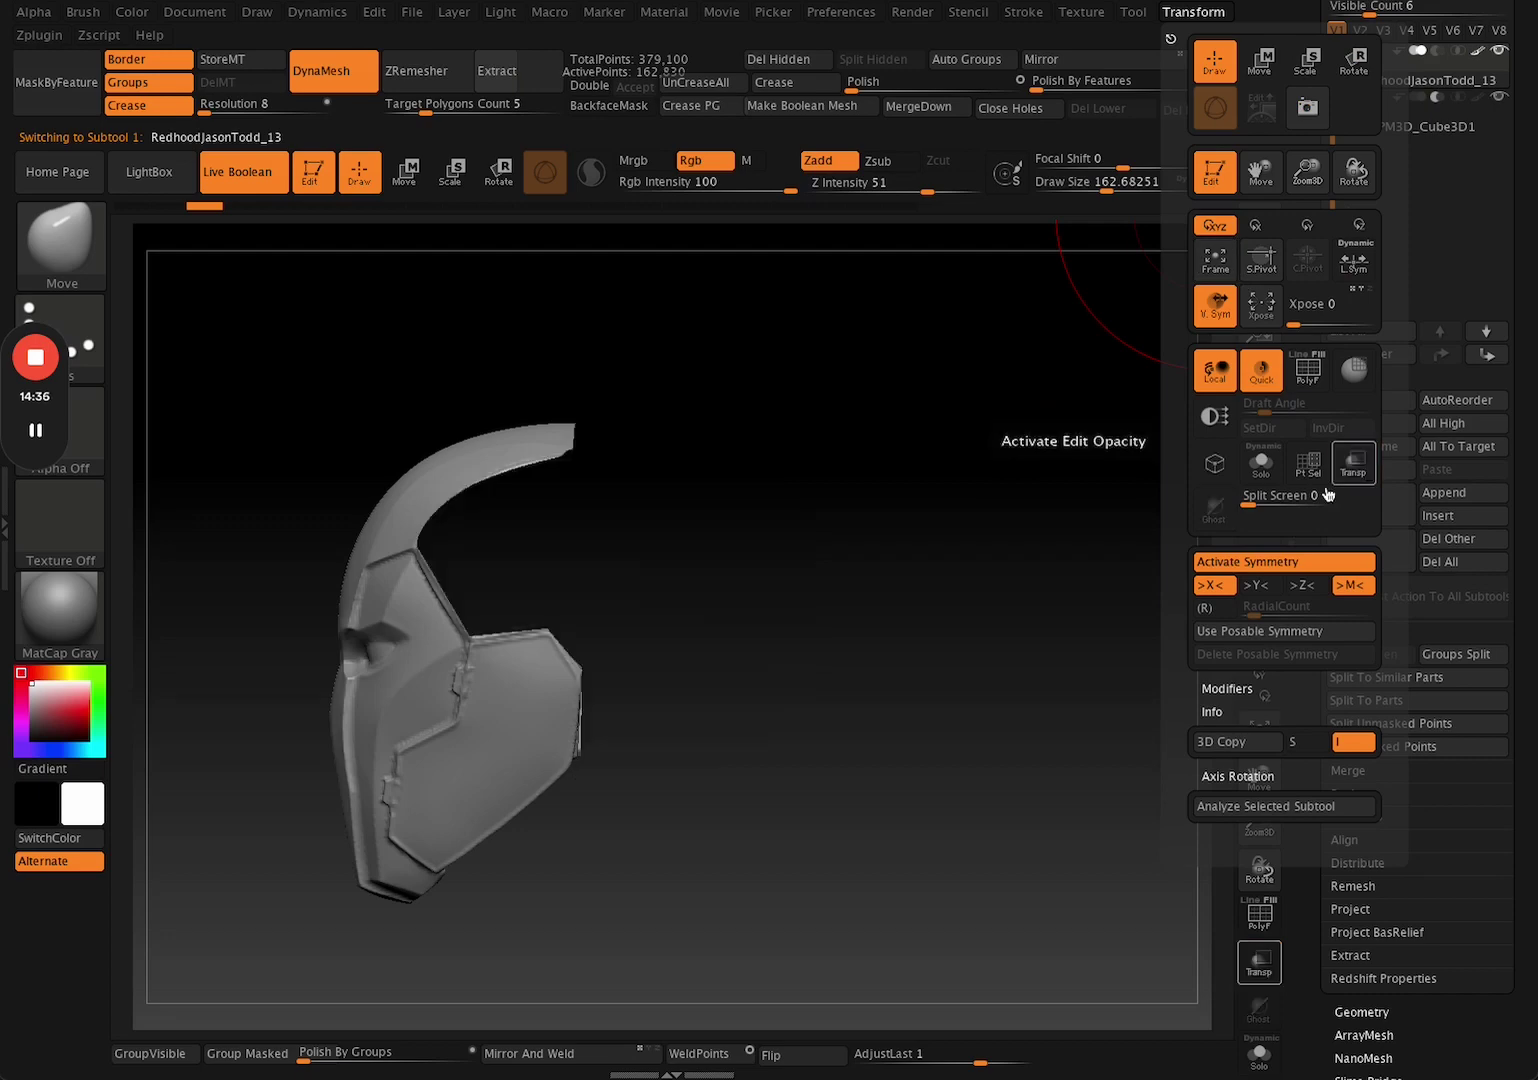
Check the boolean cut from behind and from the side, and select the PM3D_Cube3D1 cutting volume.
left_click_drag(934, 797, 450, 868)
key("space")
left_click_drag(650, 652, 664, 654)
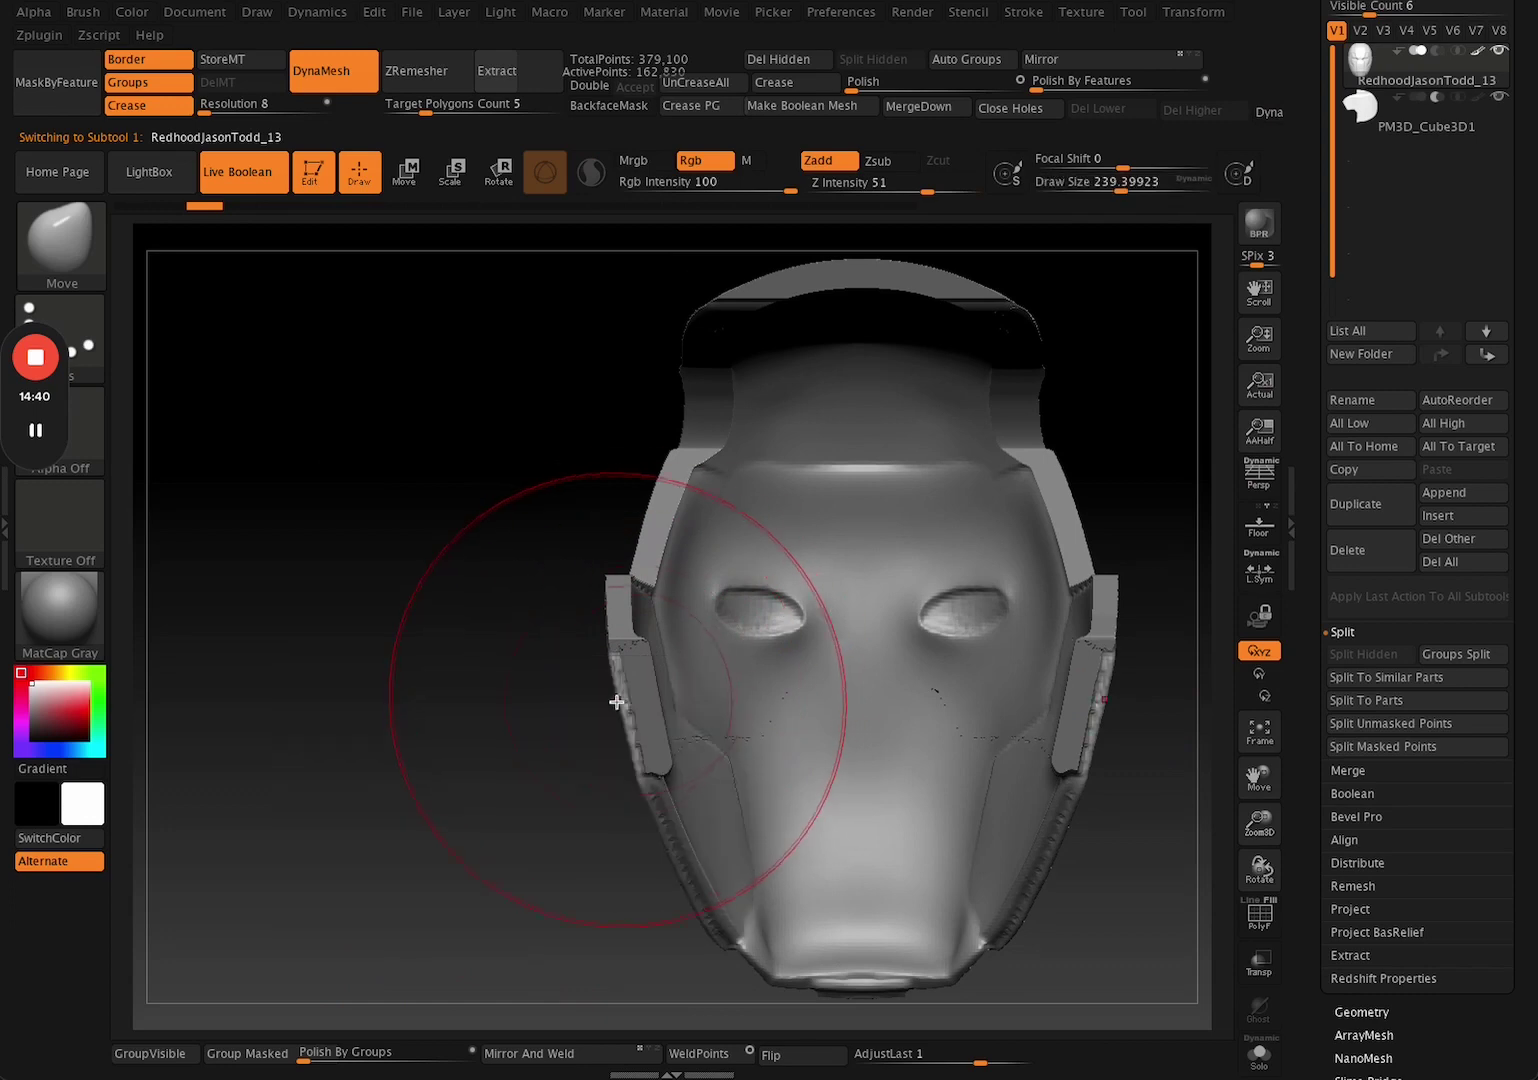
left_click_drag(588, 738, 560, 728, "shift")
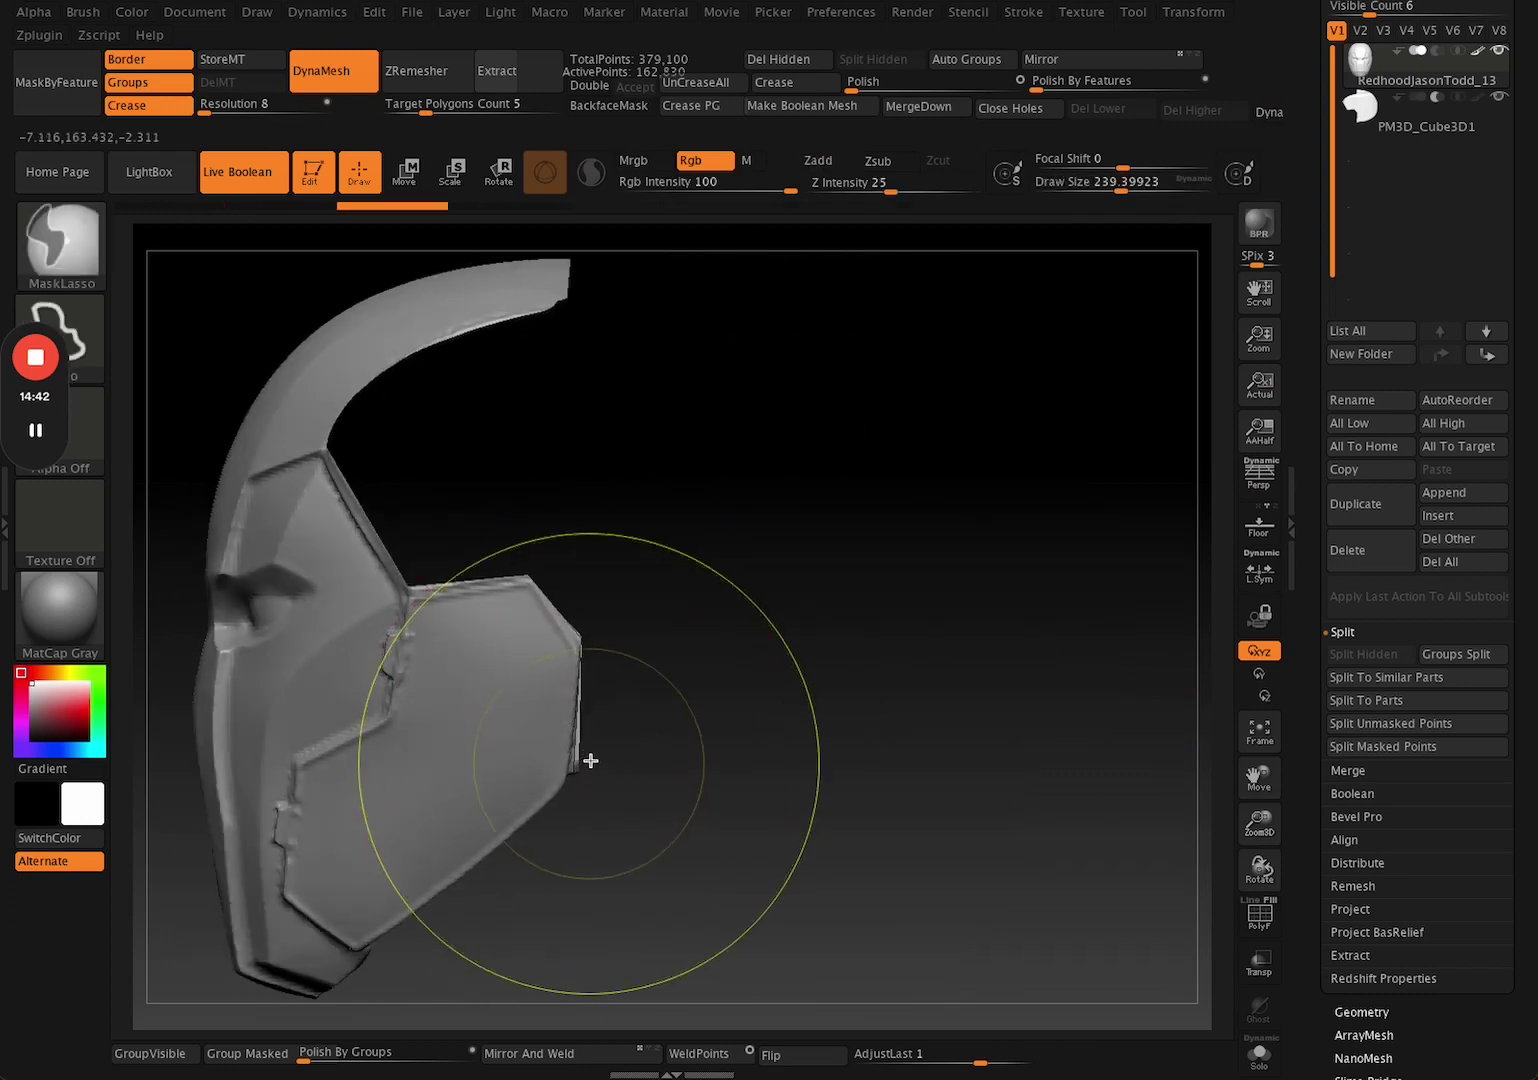
left_click(1420, 115)
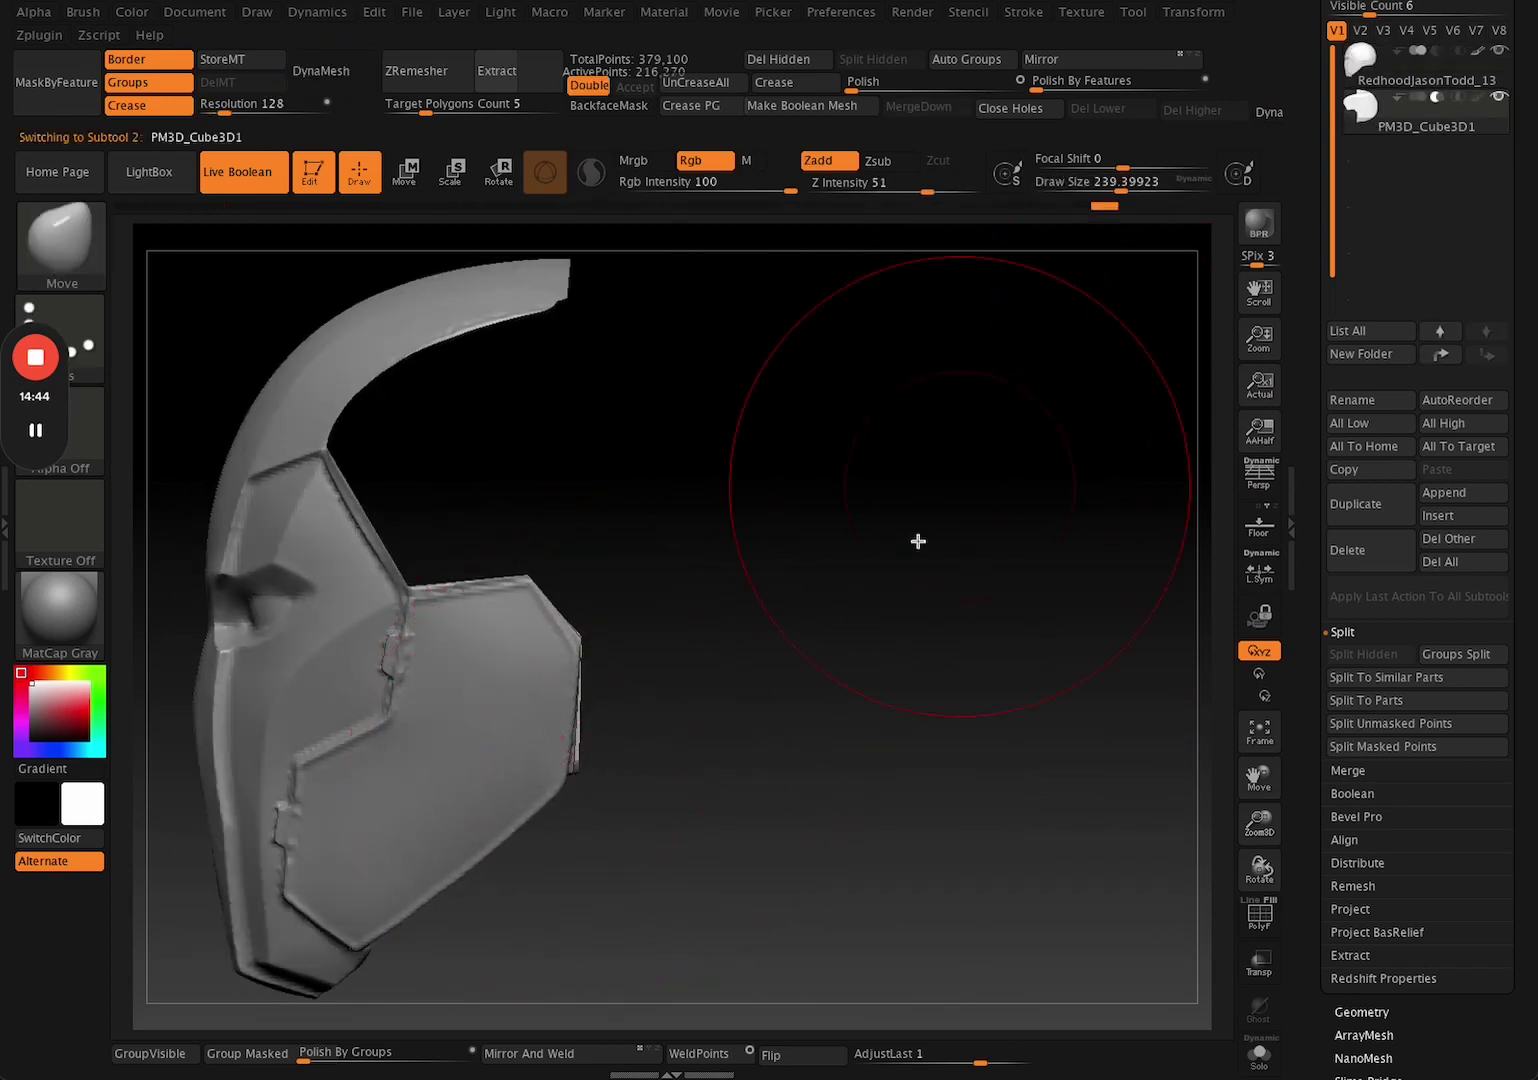
left_click_drag(917, 542, 668, 744)
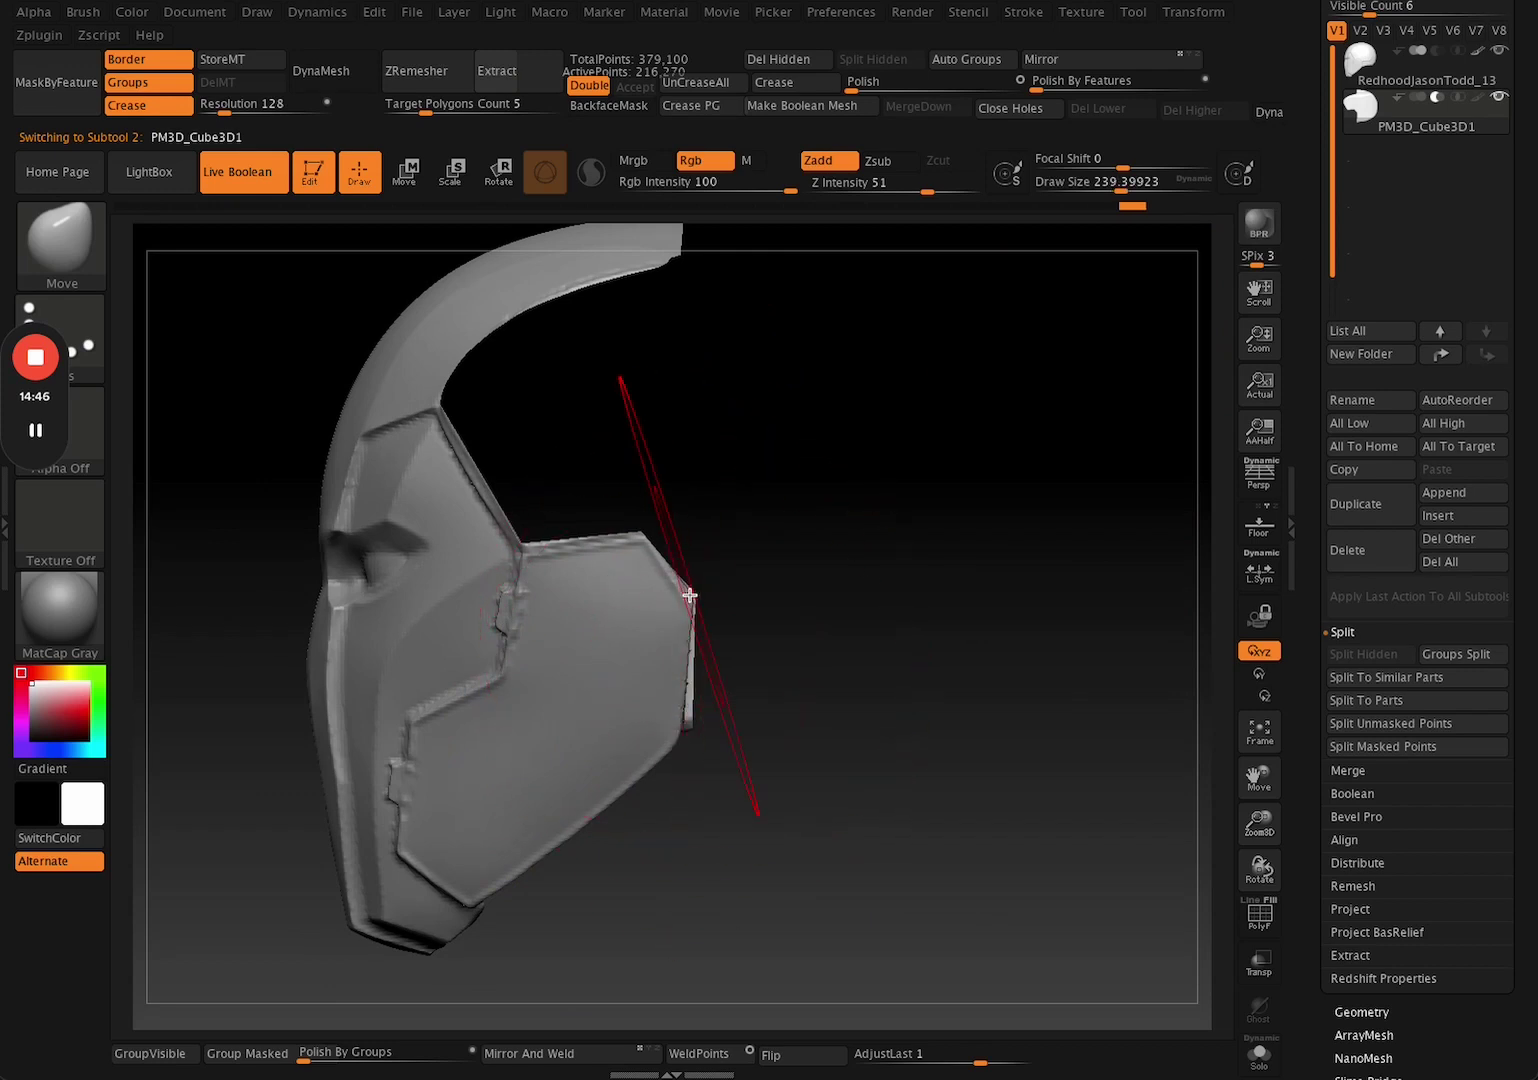
mouse_move(806, 543)
left_mouse_down()
mouse_move(858, 560)
mouse_move(850, 630)
left_mouse_up()
Nudge the cutting volume's edge along the cheek panel and its corner with the temple panel using the Move brush.
left_click_drag(630, 548, 624, 538)
key("space")
left_click_drag(624, 540, 603, 539)
key("]")
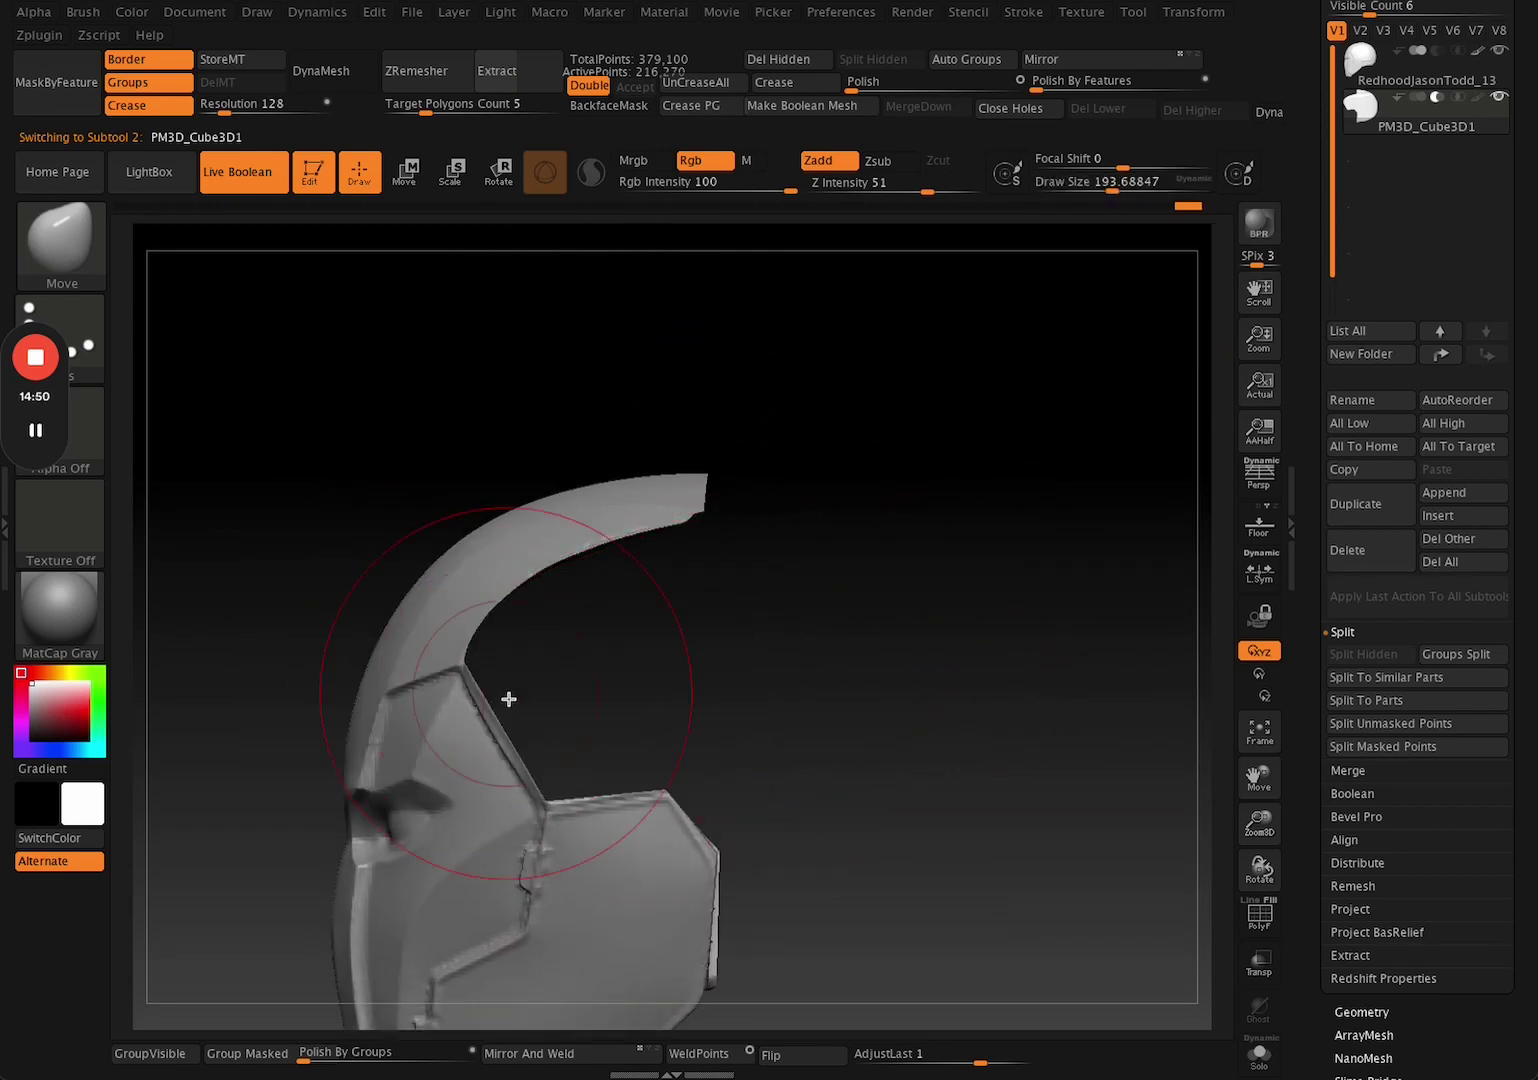
left_click_drag(542, 810, 547, 810)
key("]")
key("bracketright")
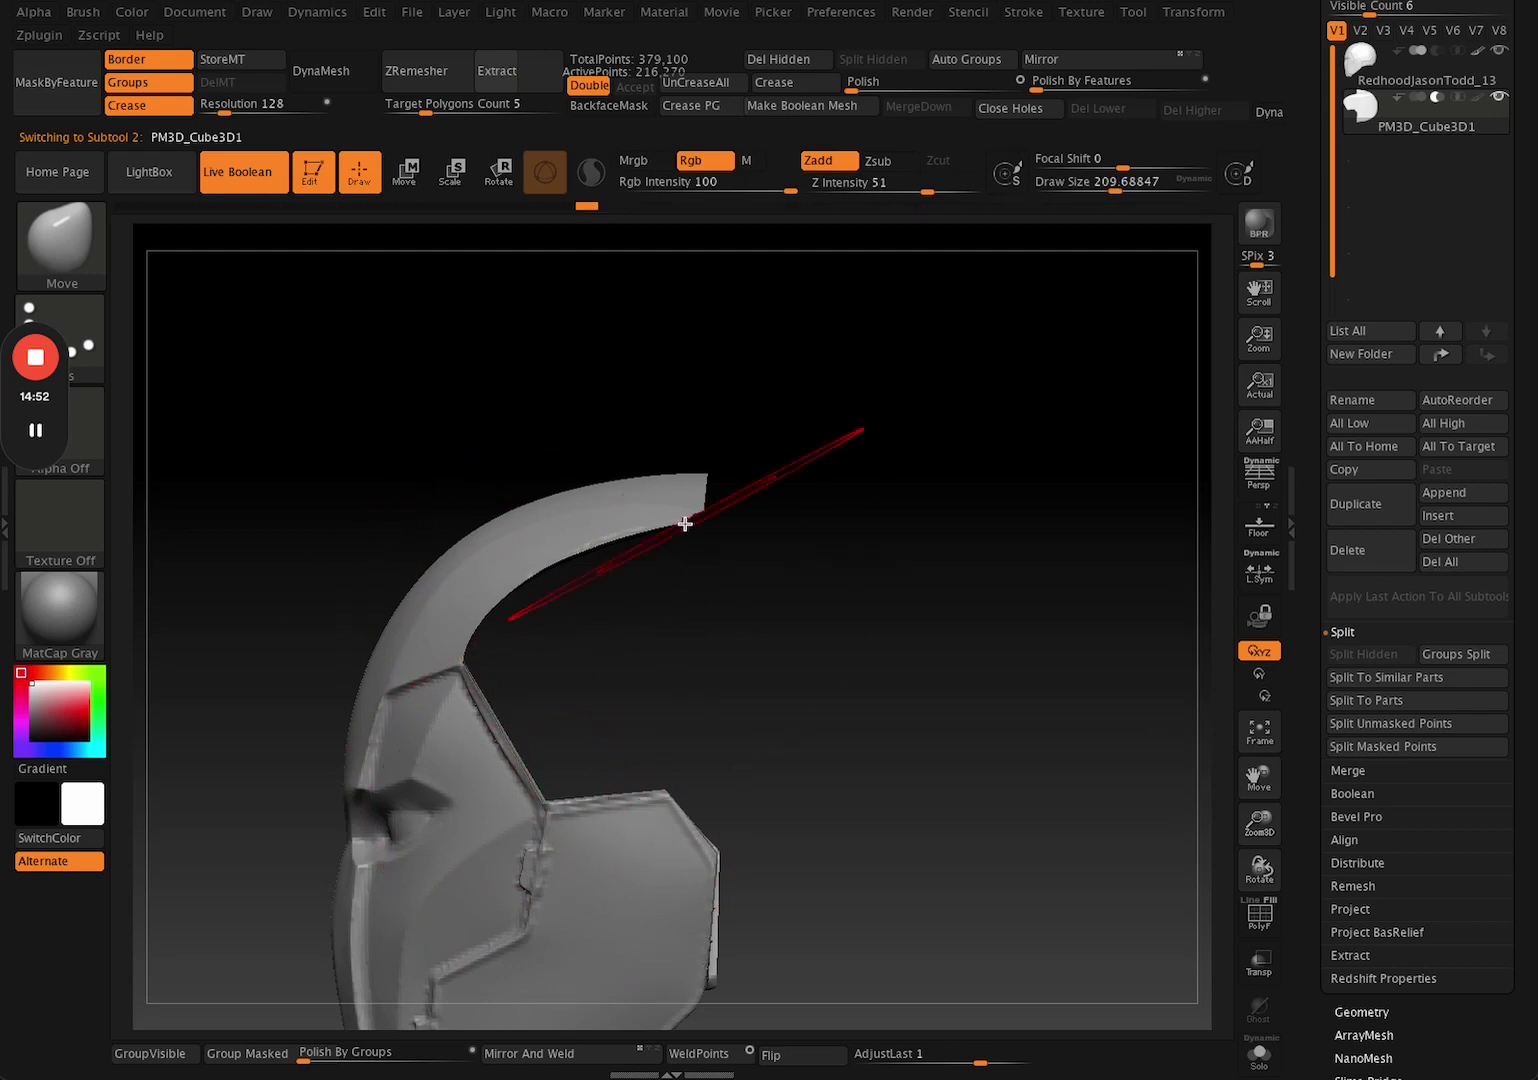
mouse_move(819, 514)
left_mouse_down("shift")
mouse_move(731, 470)
mouse_move(812, 480)
left_mouse_up("shift")
key("space")
left_click(736, 513)
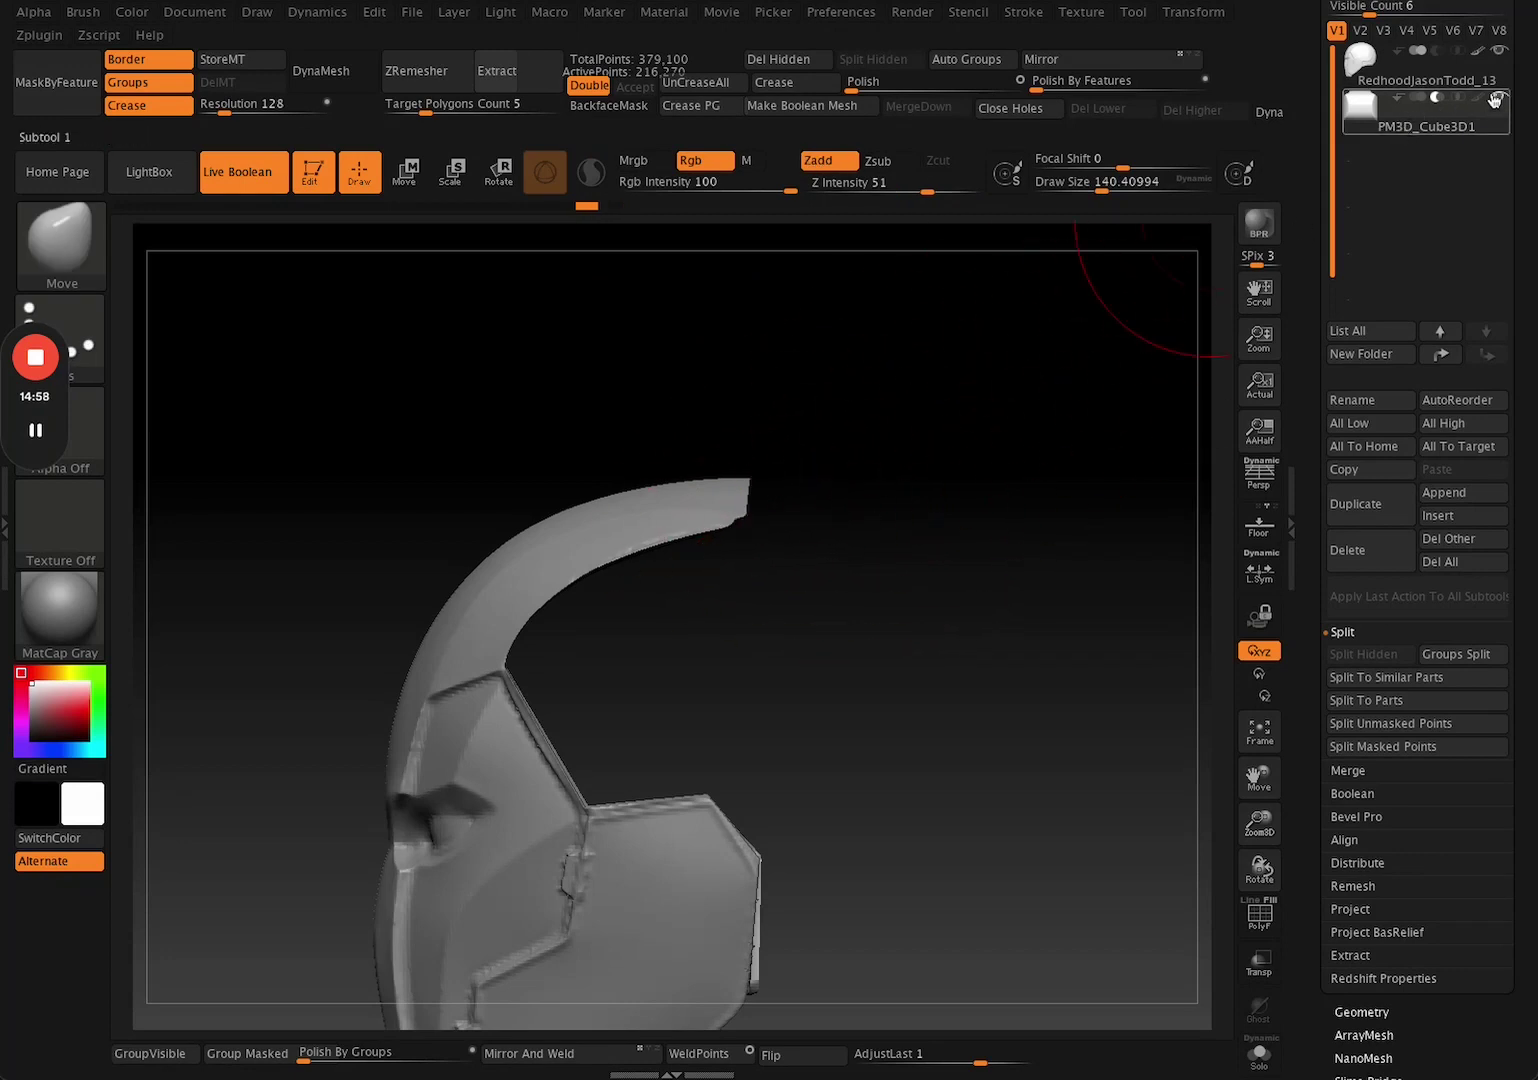
Set the PM3D_Cube3D1 subtool to addition and trim its edge along the underside of the crown strip with KnifeCurve.
left_click(1422, 101)
left_click_drag(932, 394, 971, 402, "alt")
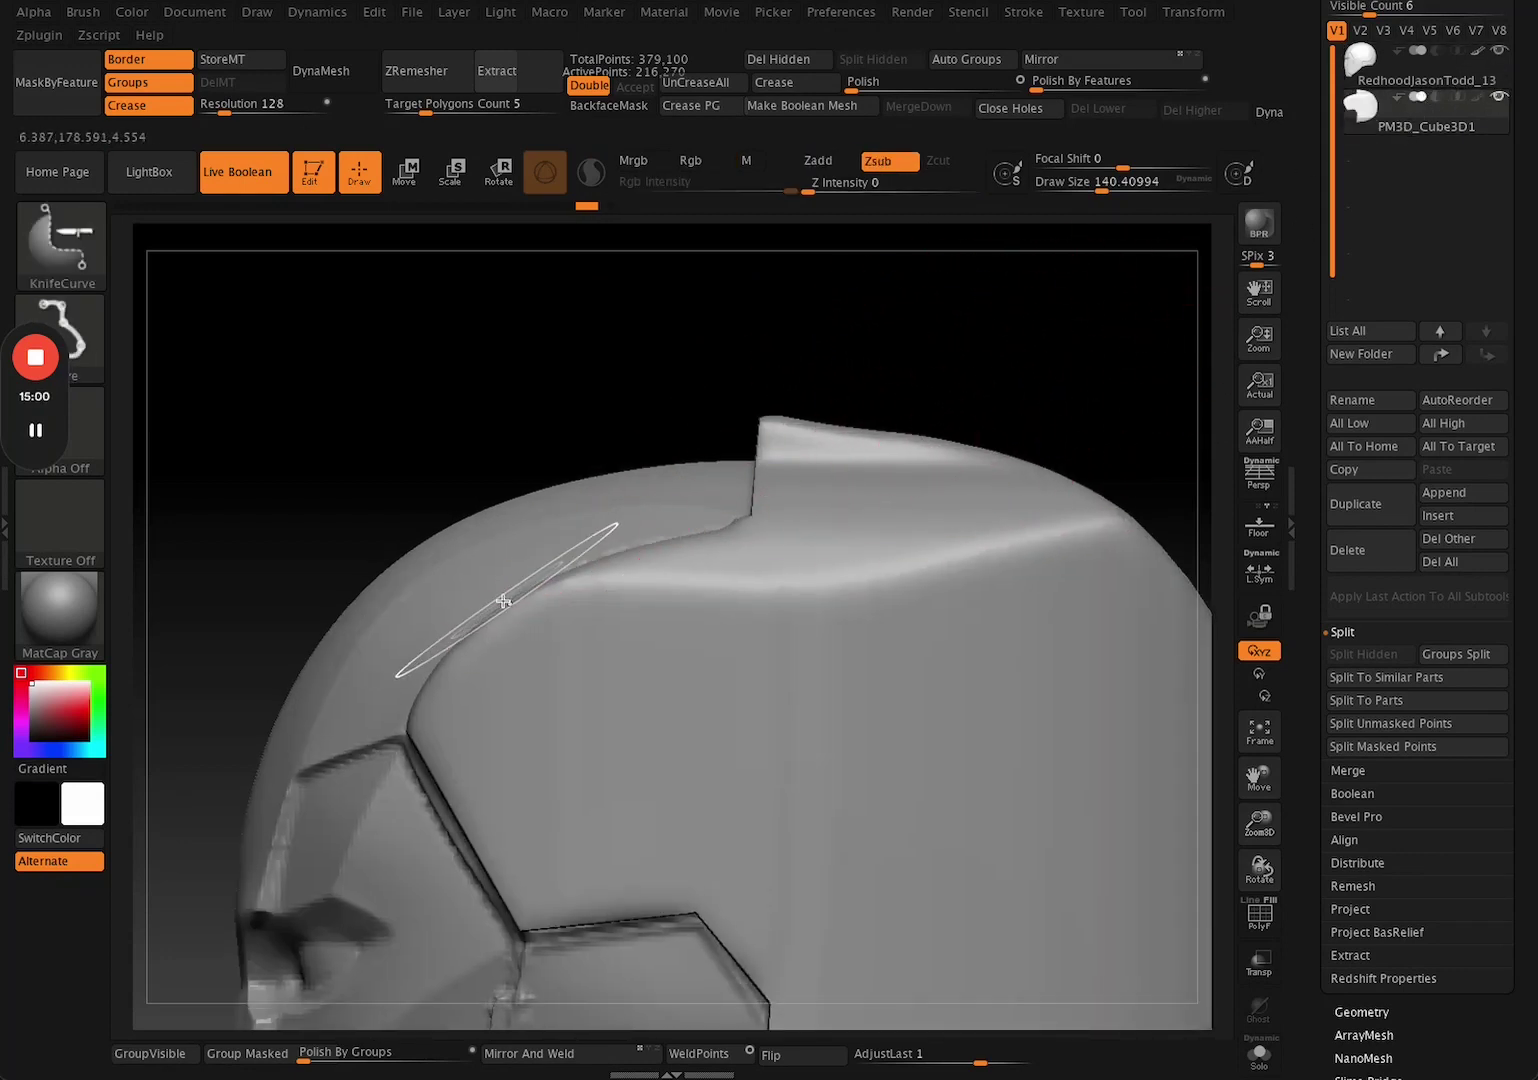
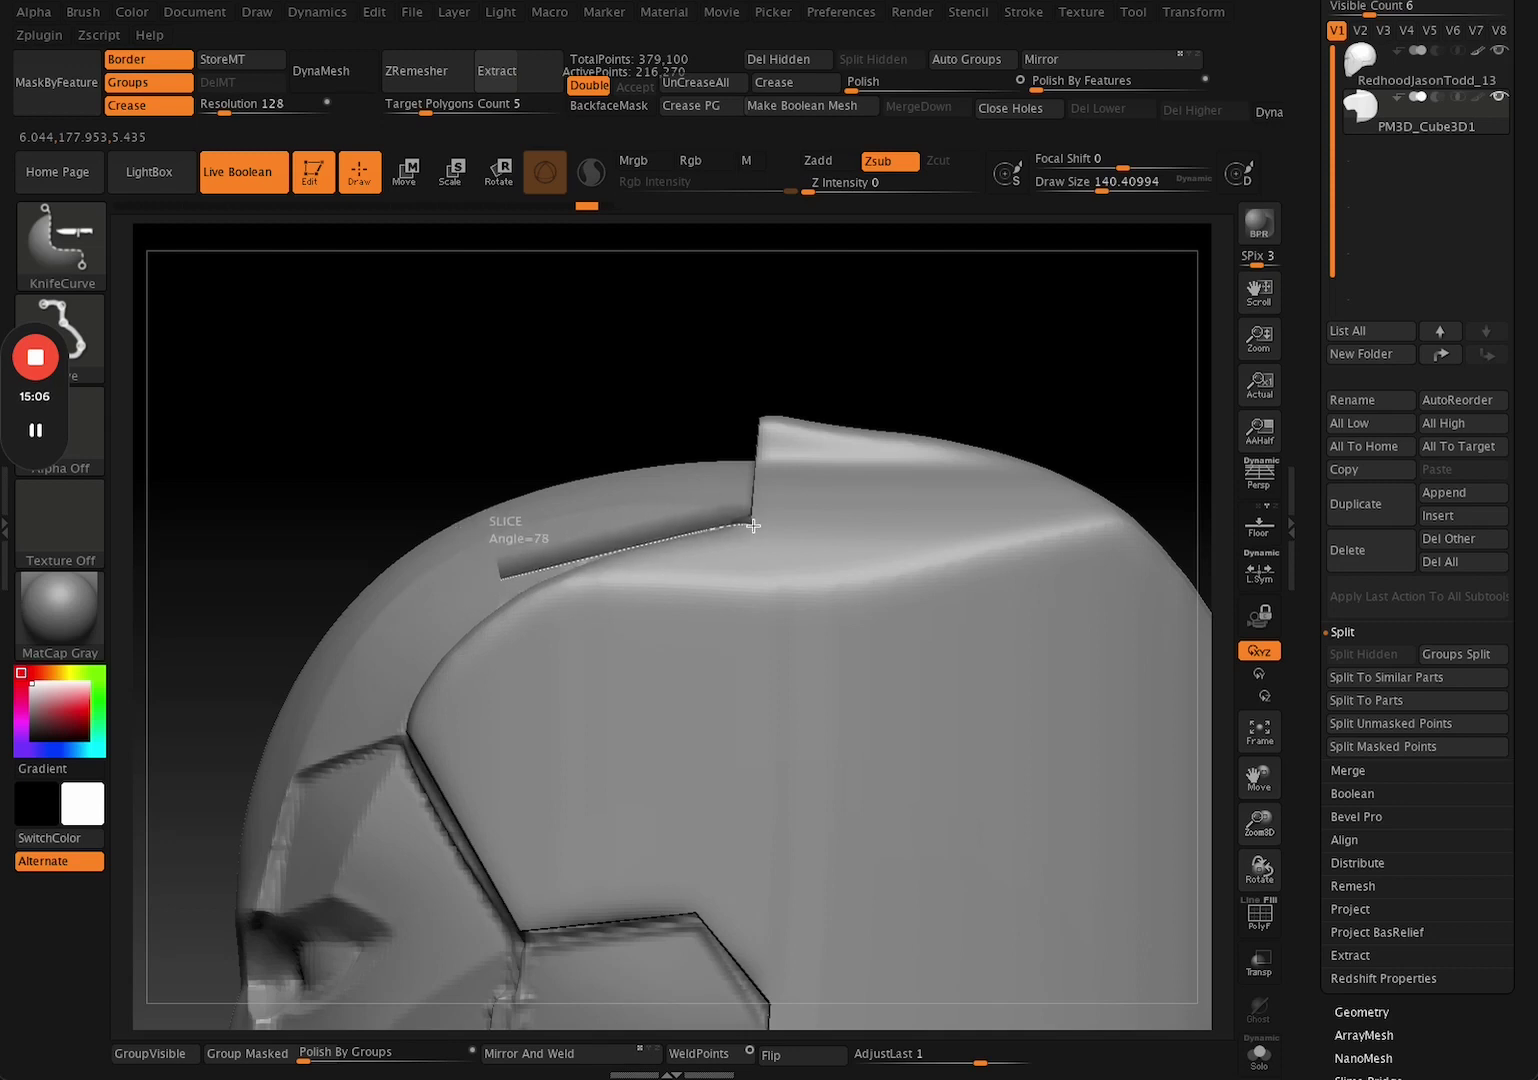
left_click_drag(772, 369, 783, 357)
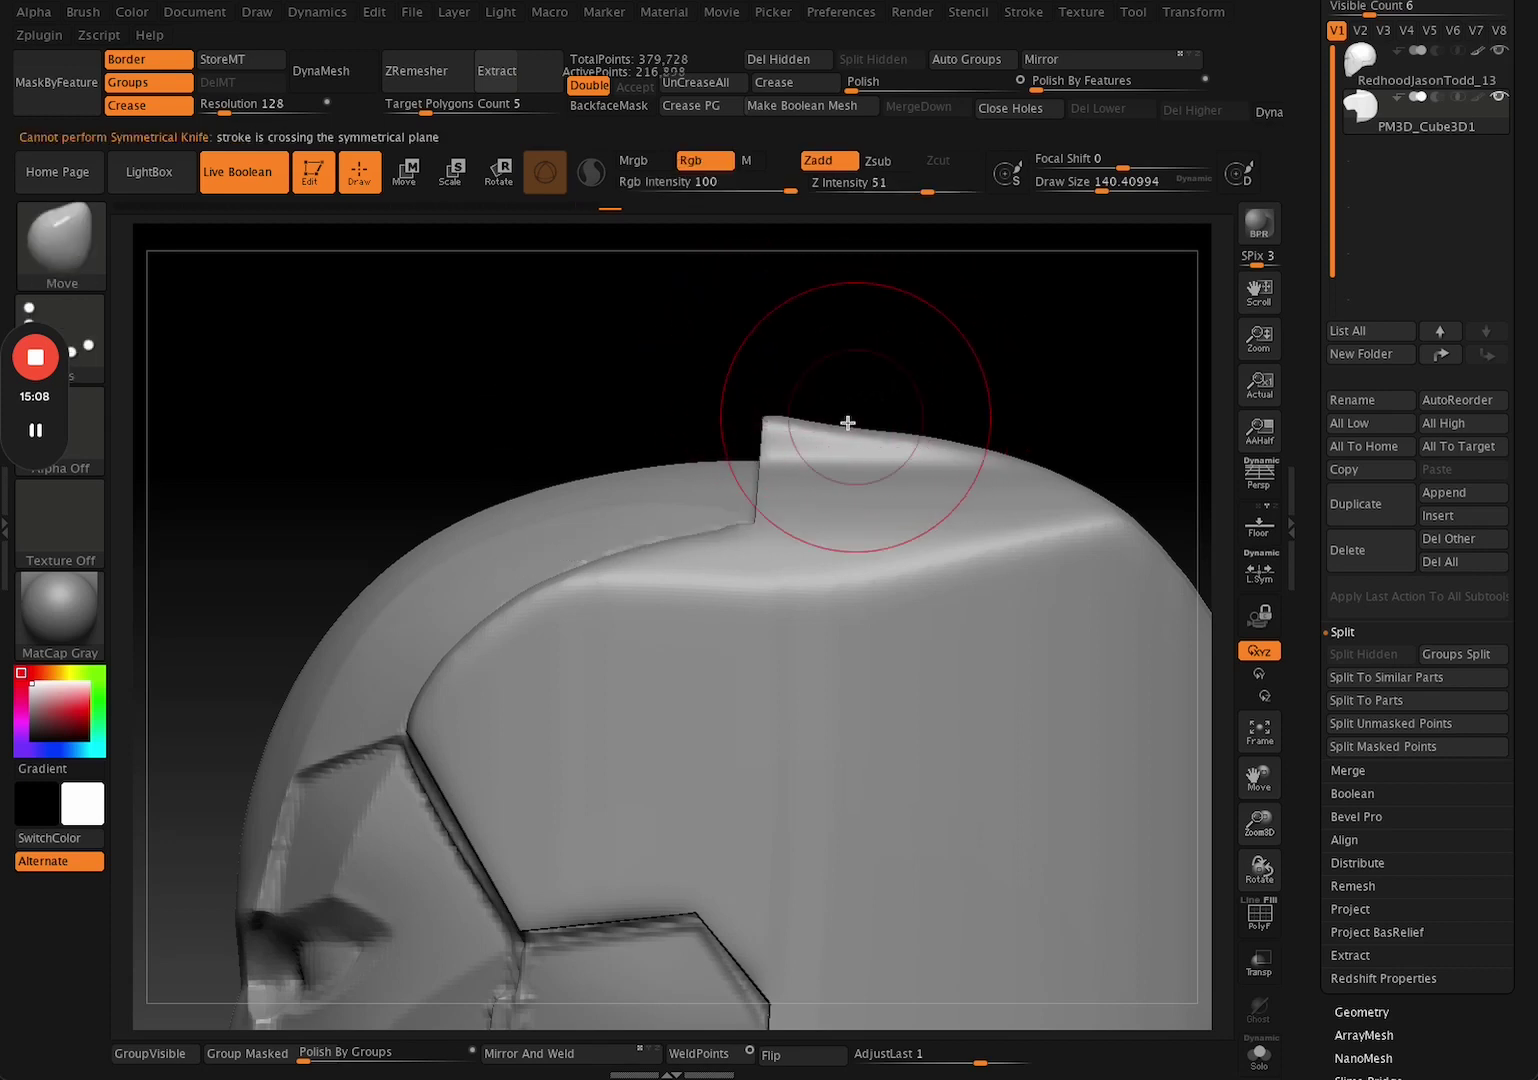
left_click_drag(512, 588, 642, 547)
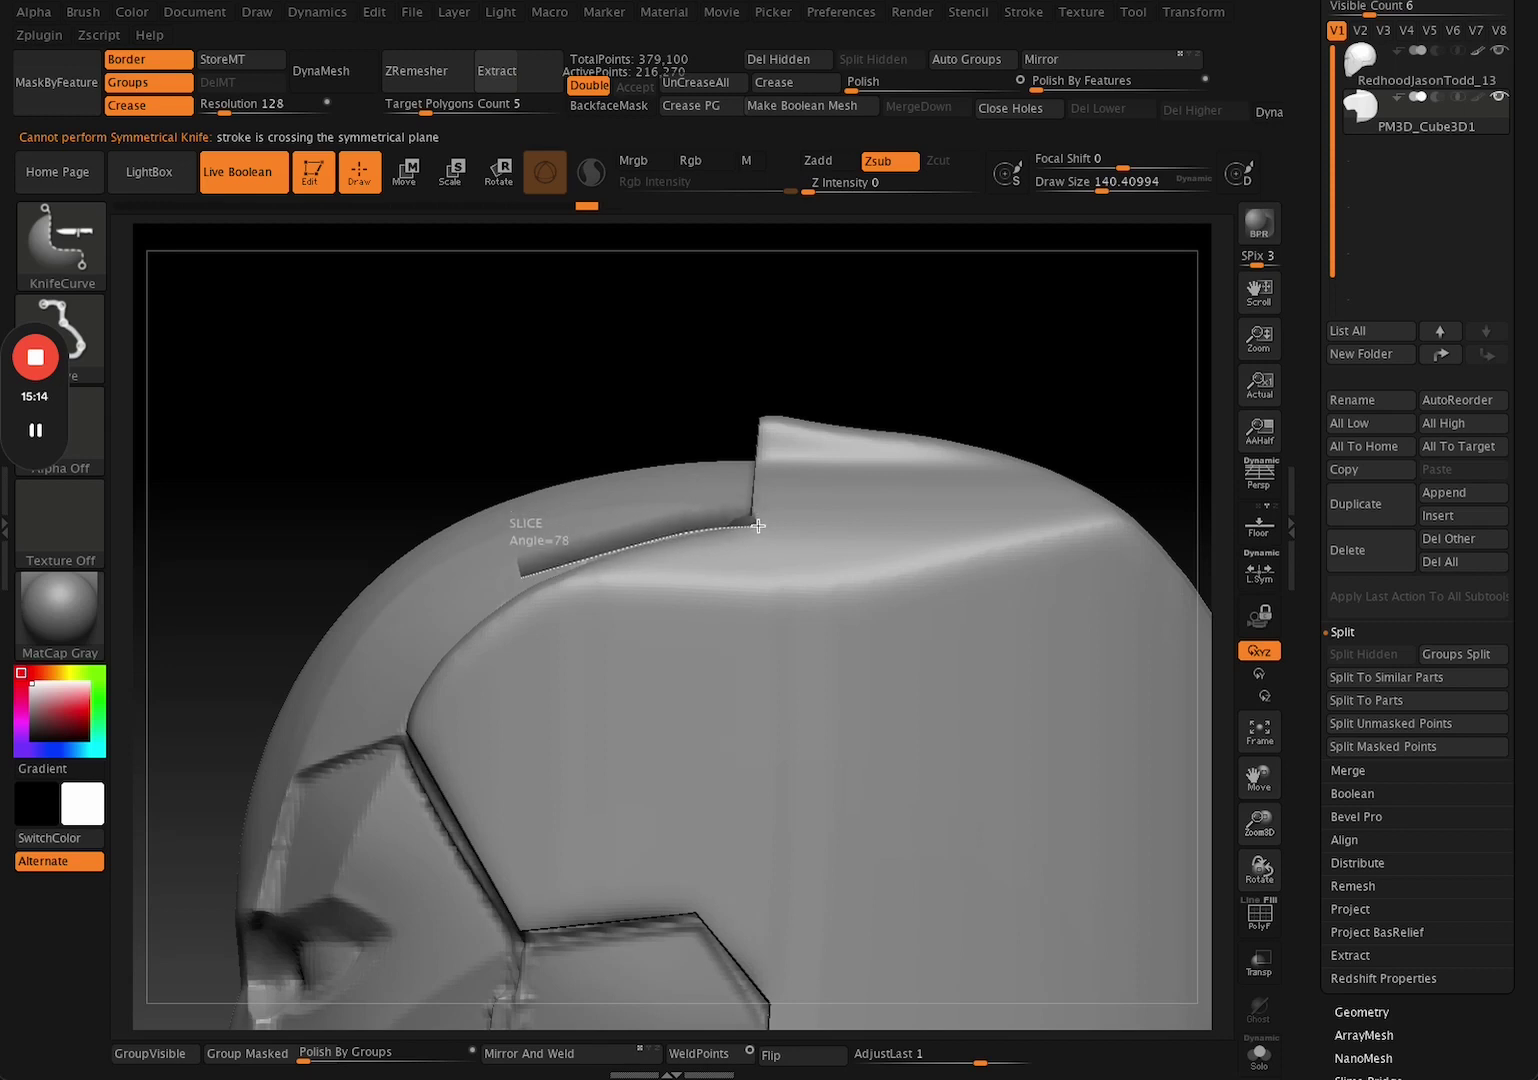
left_click_drag(765, 384, 765, 384)
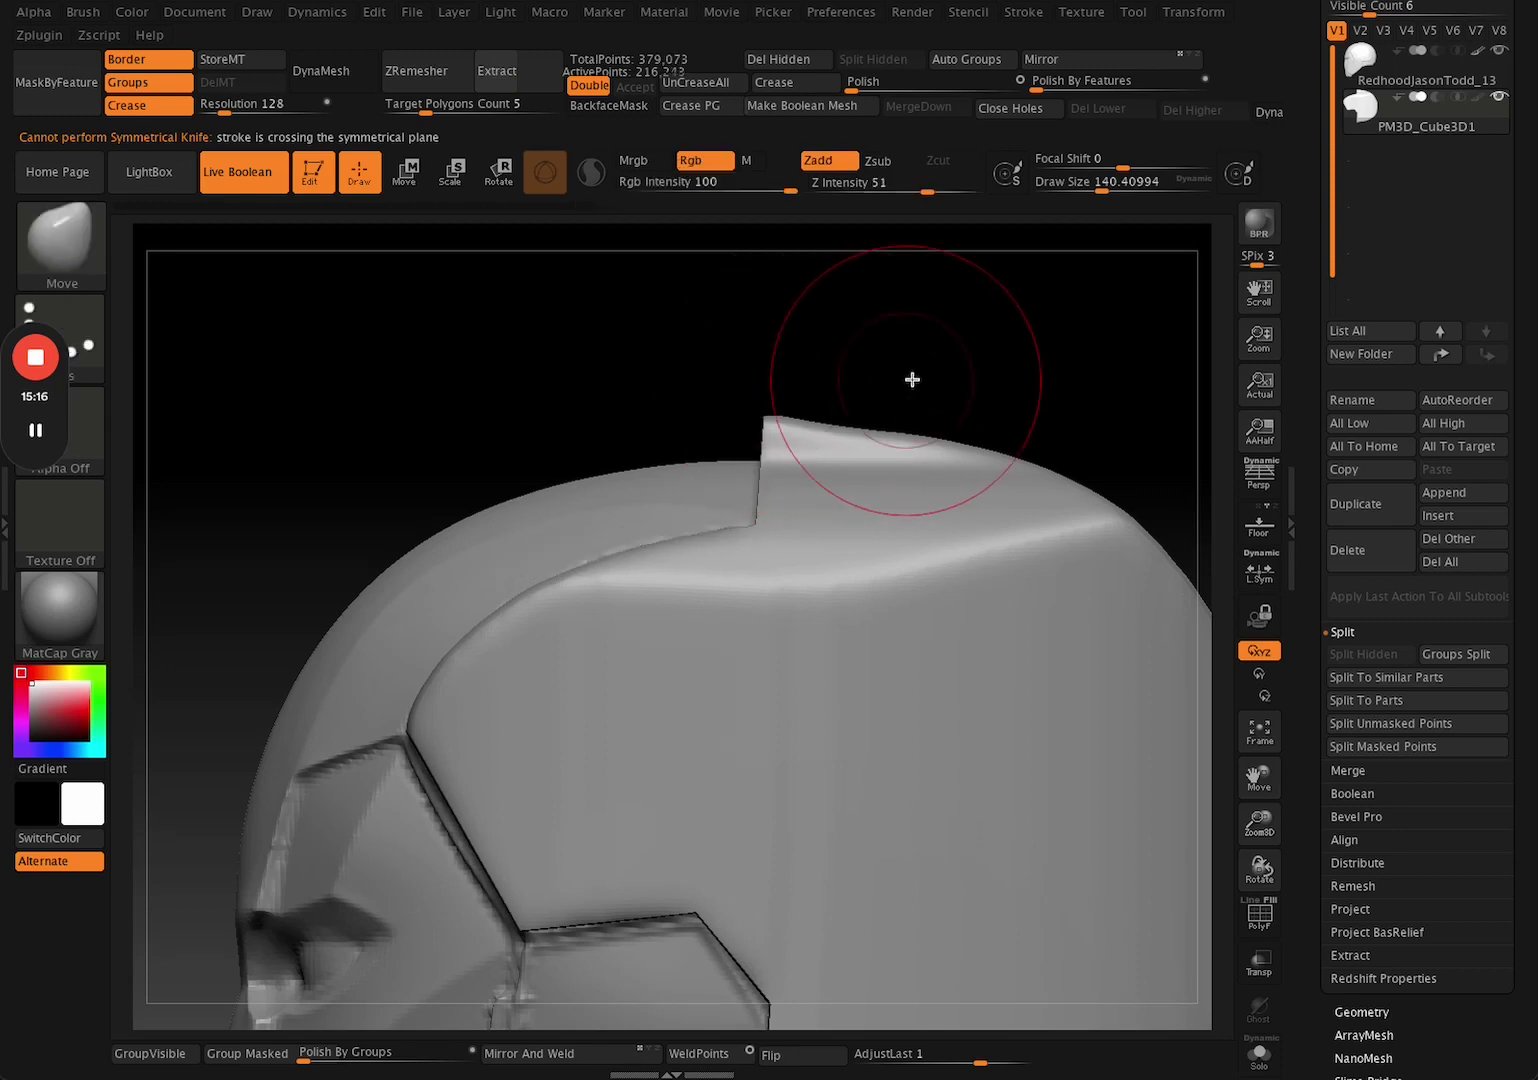
Set the PM3D_Cube3D1 subtool back to subtraction and flatten the bump on the crown's side edge with the Move brush.
left_click(1424, 118)
mouse_move(988, 552)
left_mouse_down("alt")
mouse_move(965, 525)
mouse_move(1022, 588)
mouse_move(937, 511)
mouse_move(879, 415)
mouse_move(851, 470)
mouse_move(955, 385)
mouse_move(1040, 446)
left_mouse_up("alt")
key("space")
left_click_drag(983, 515, 1004, 515)
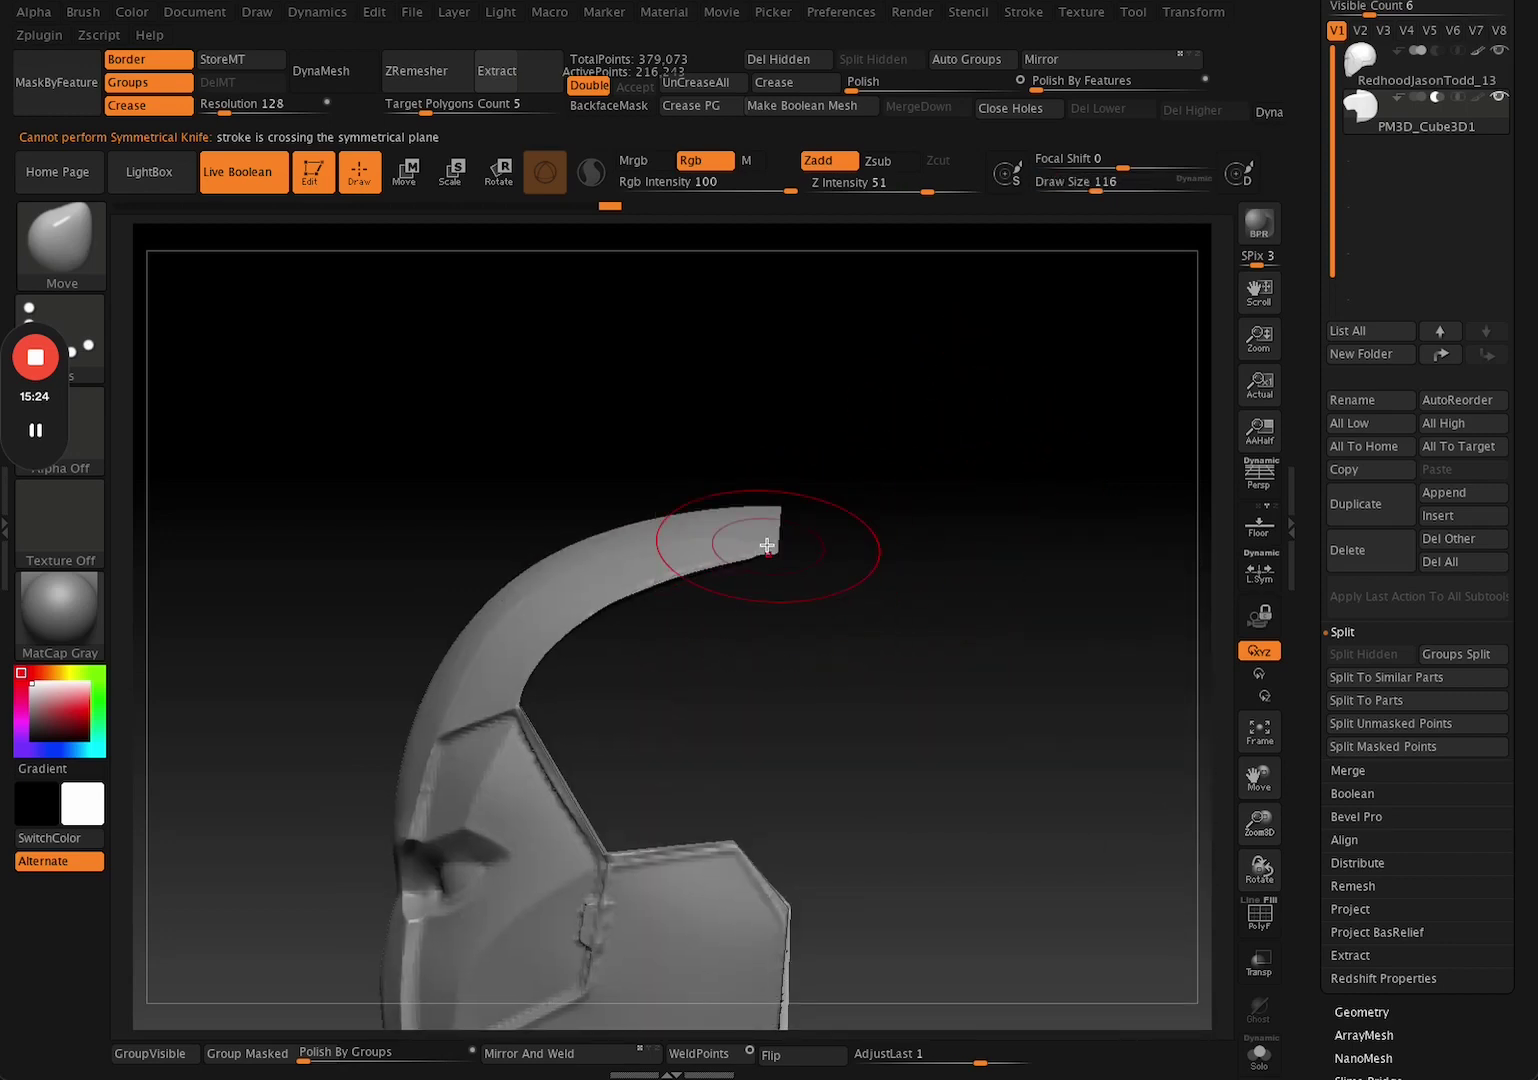
left_click_drag(829, 512, 765, 559, "alt")
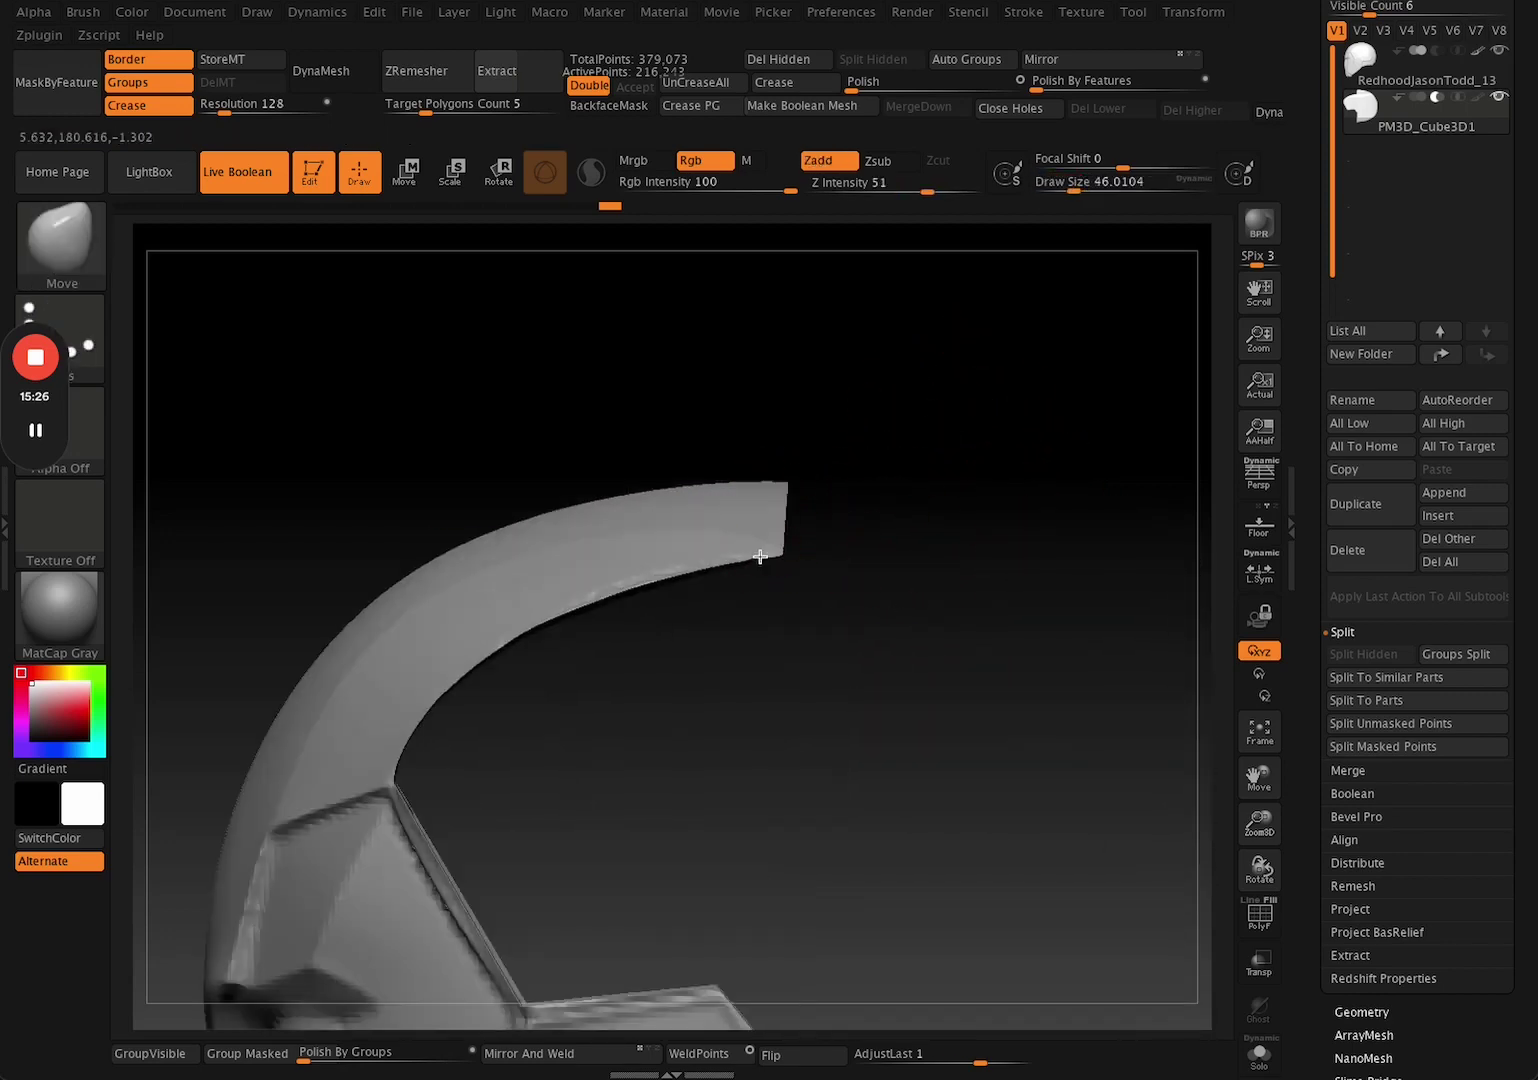
mouse_move(986, 563)
left_mouse_down()
mouse_move(927, 559)
mouse_move(996, 584)
mouse_move(1030, 659)
mouse_move(989, 516)
mouse_move(1002, 604)
mouse_move(796, 547)
left_mouse_up()
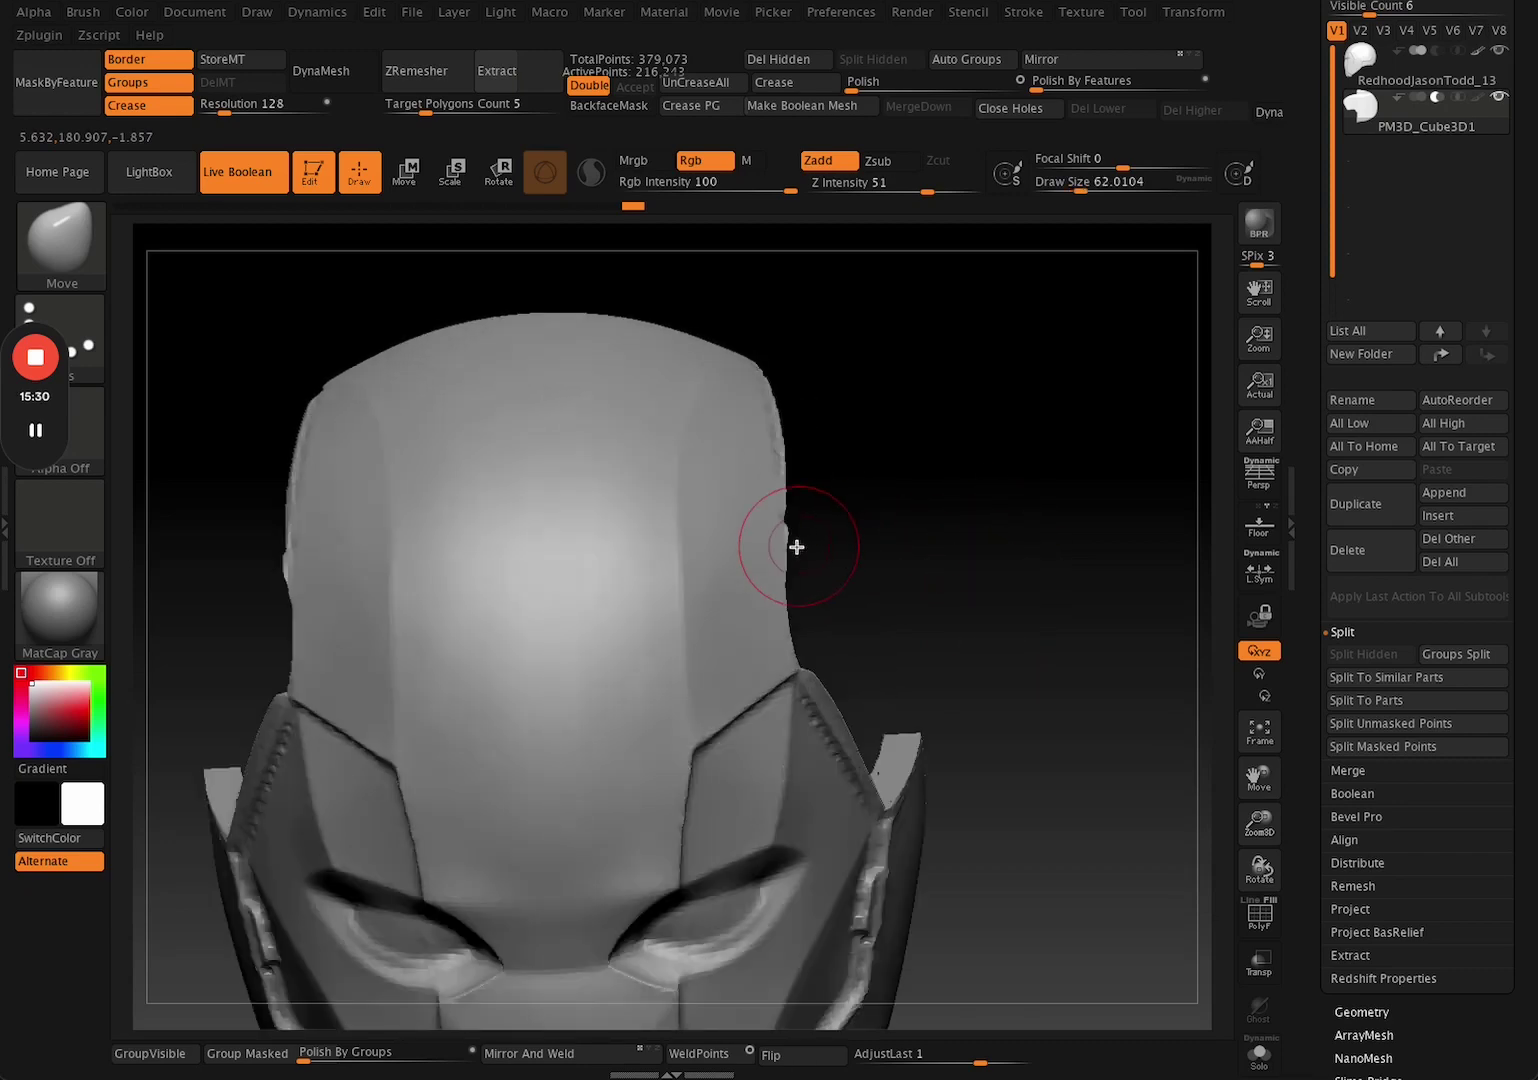
key("space")
left_click(781, 539)
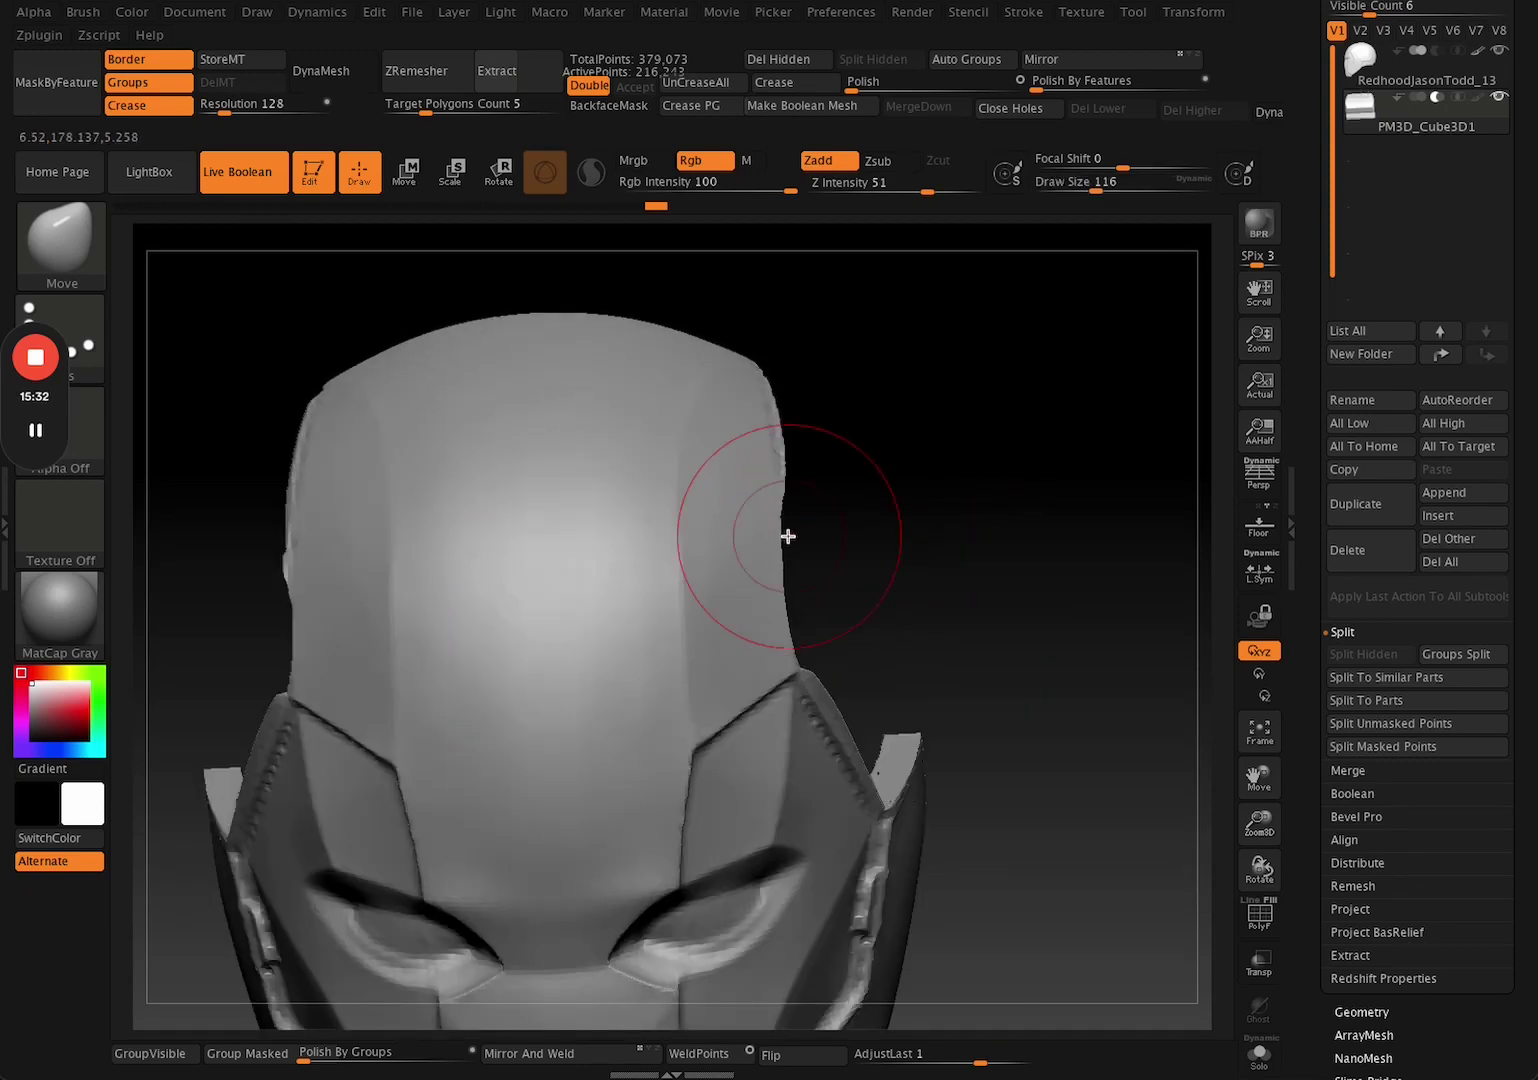
left_click_drag(821, 530, 807, 539)
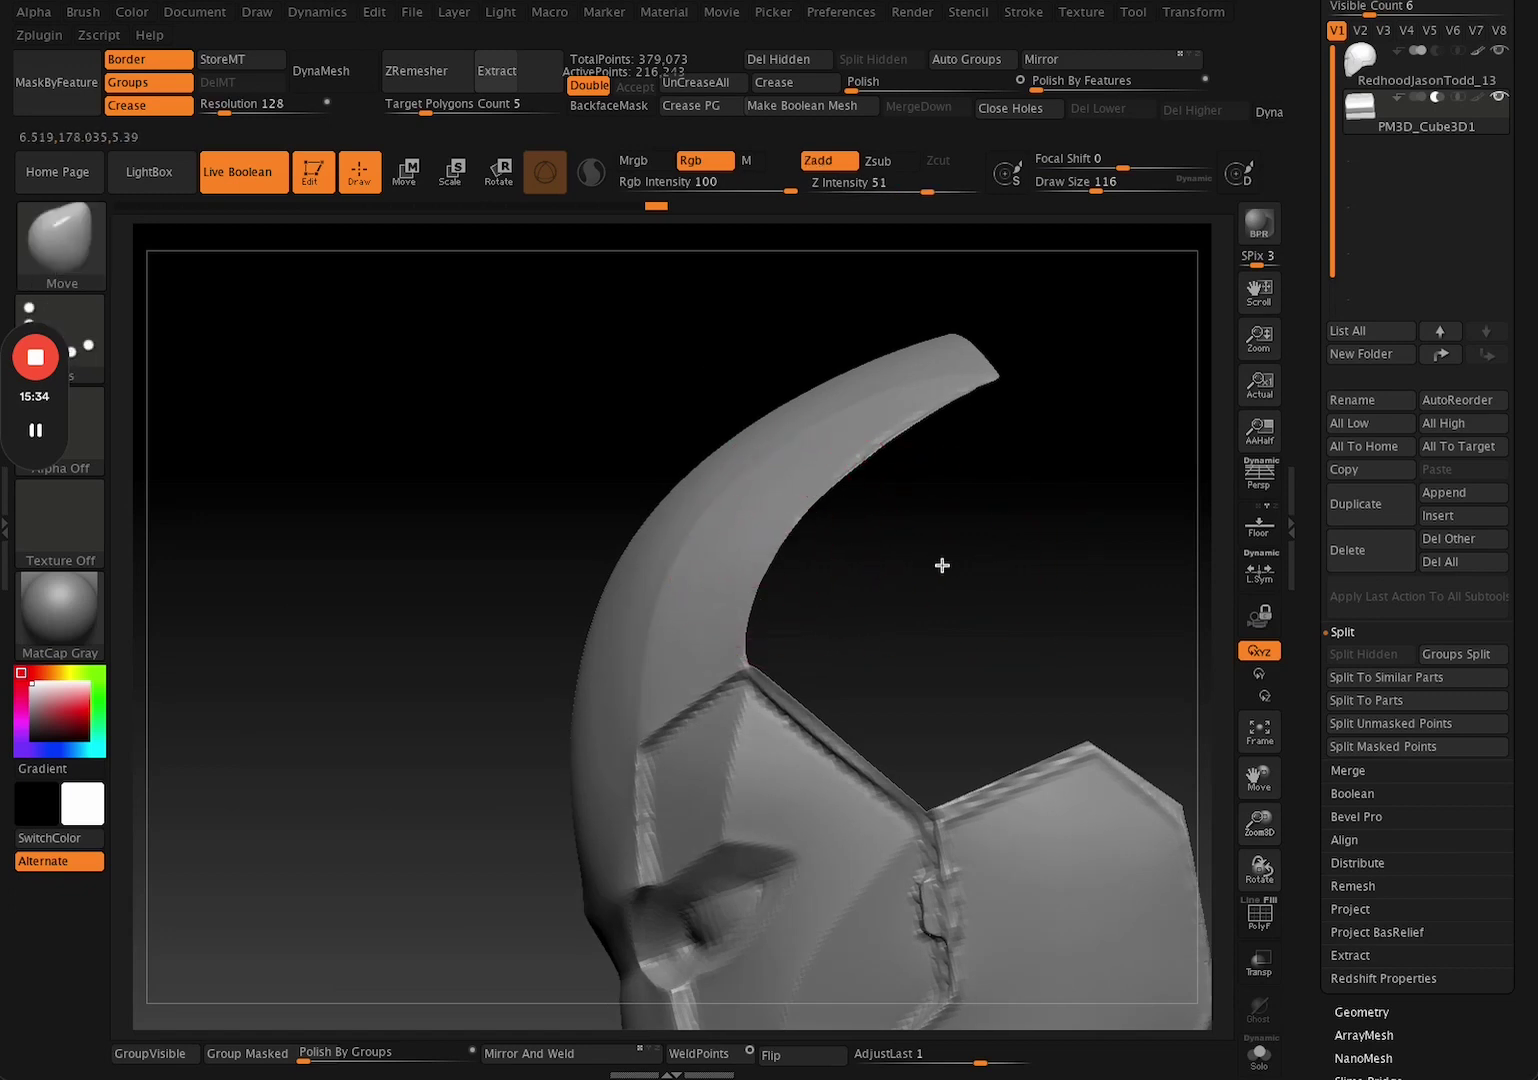
Select the RedhoodJasonTodd_13 helmet subtool, apply Mirror And Weld to it, and check it from the front and side.
left_click_drag(942, 565, 1000, 640)
left_click(1400, 64)
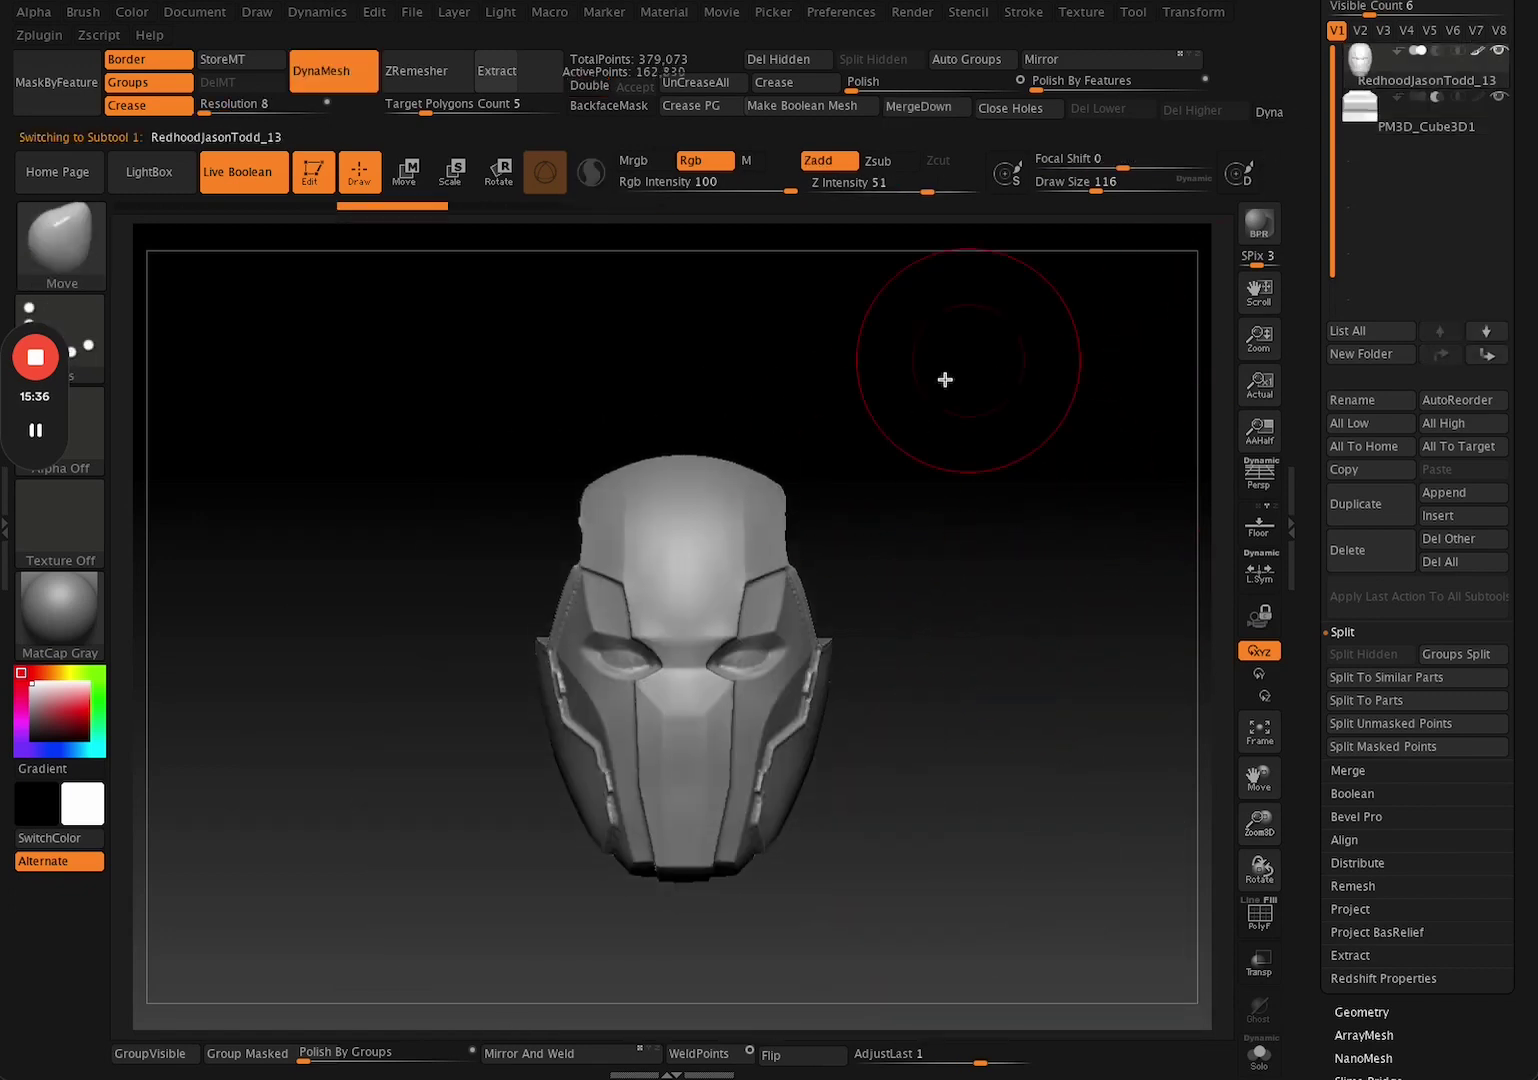
left_click(566, 1053)
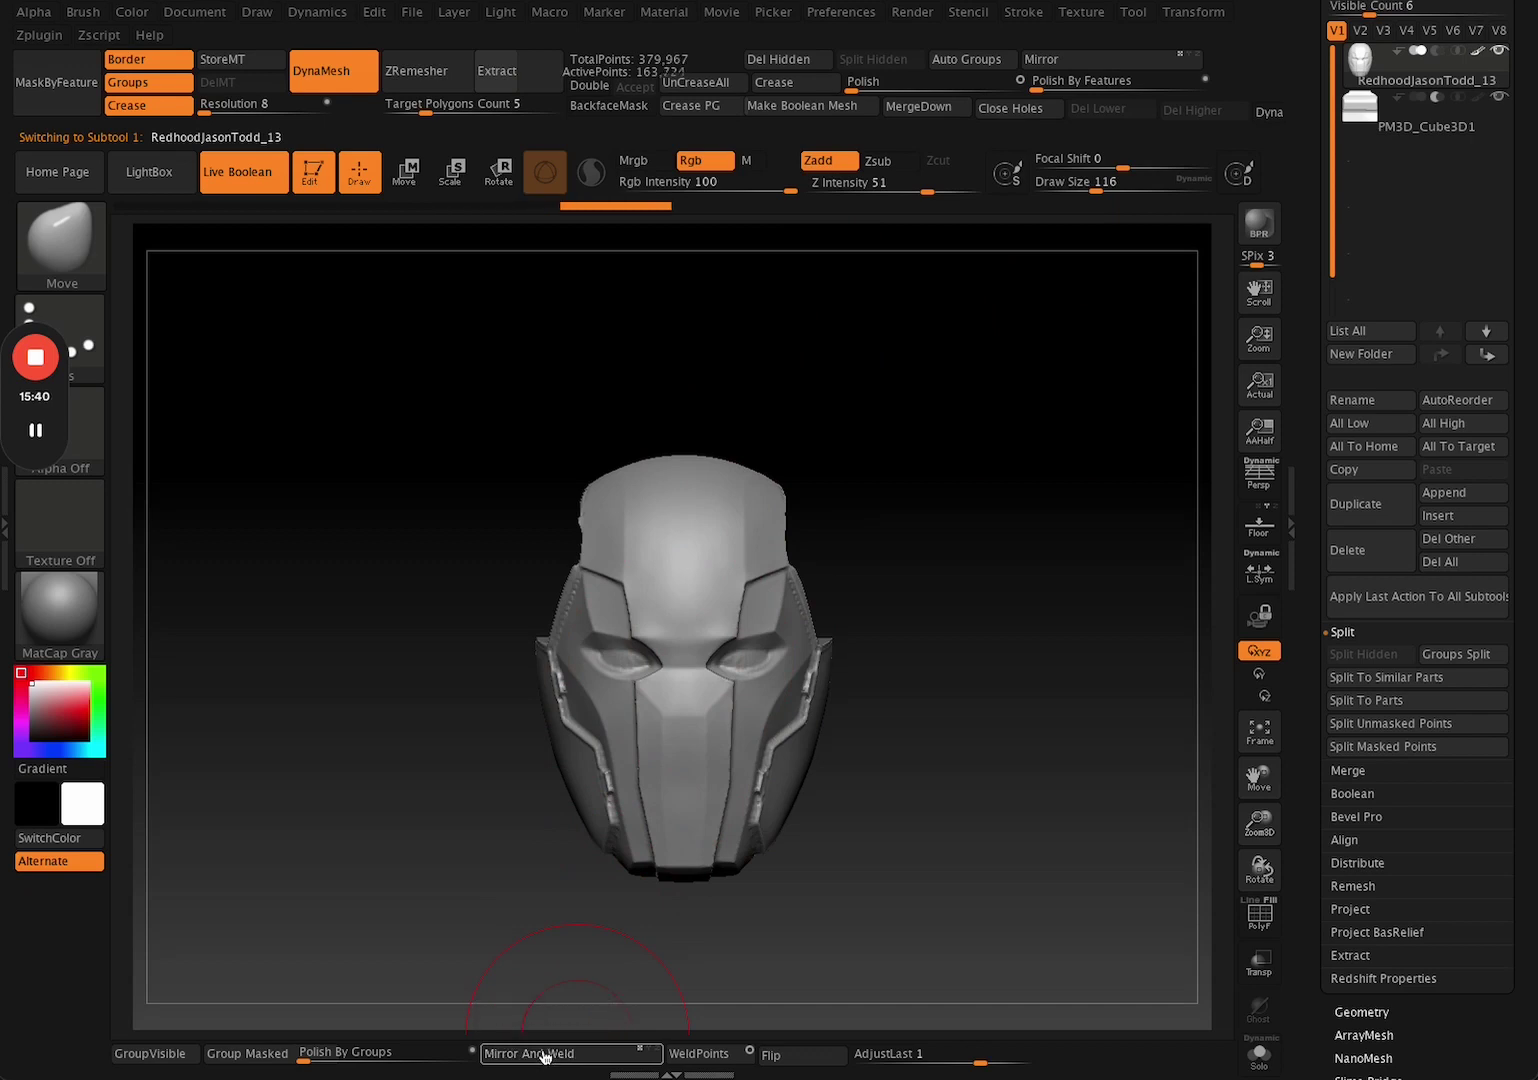
scroll(1000, 865, "up", 3)
left_click_drag(977, 866, 979, 582, "alt")
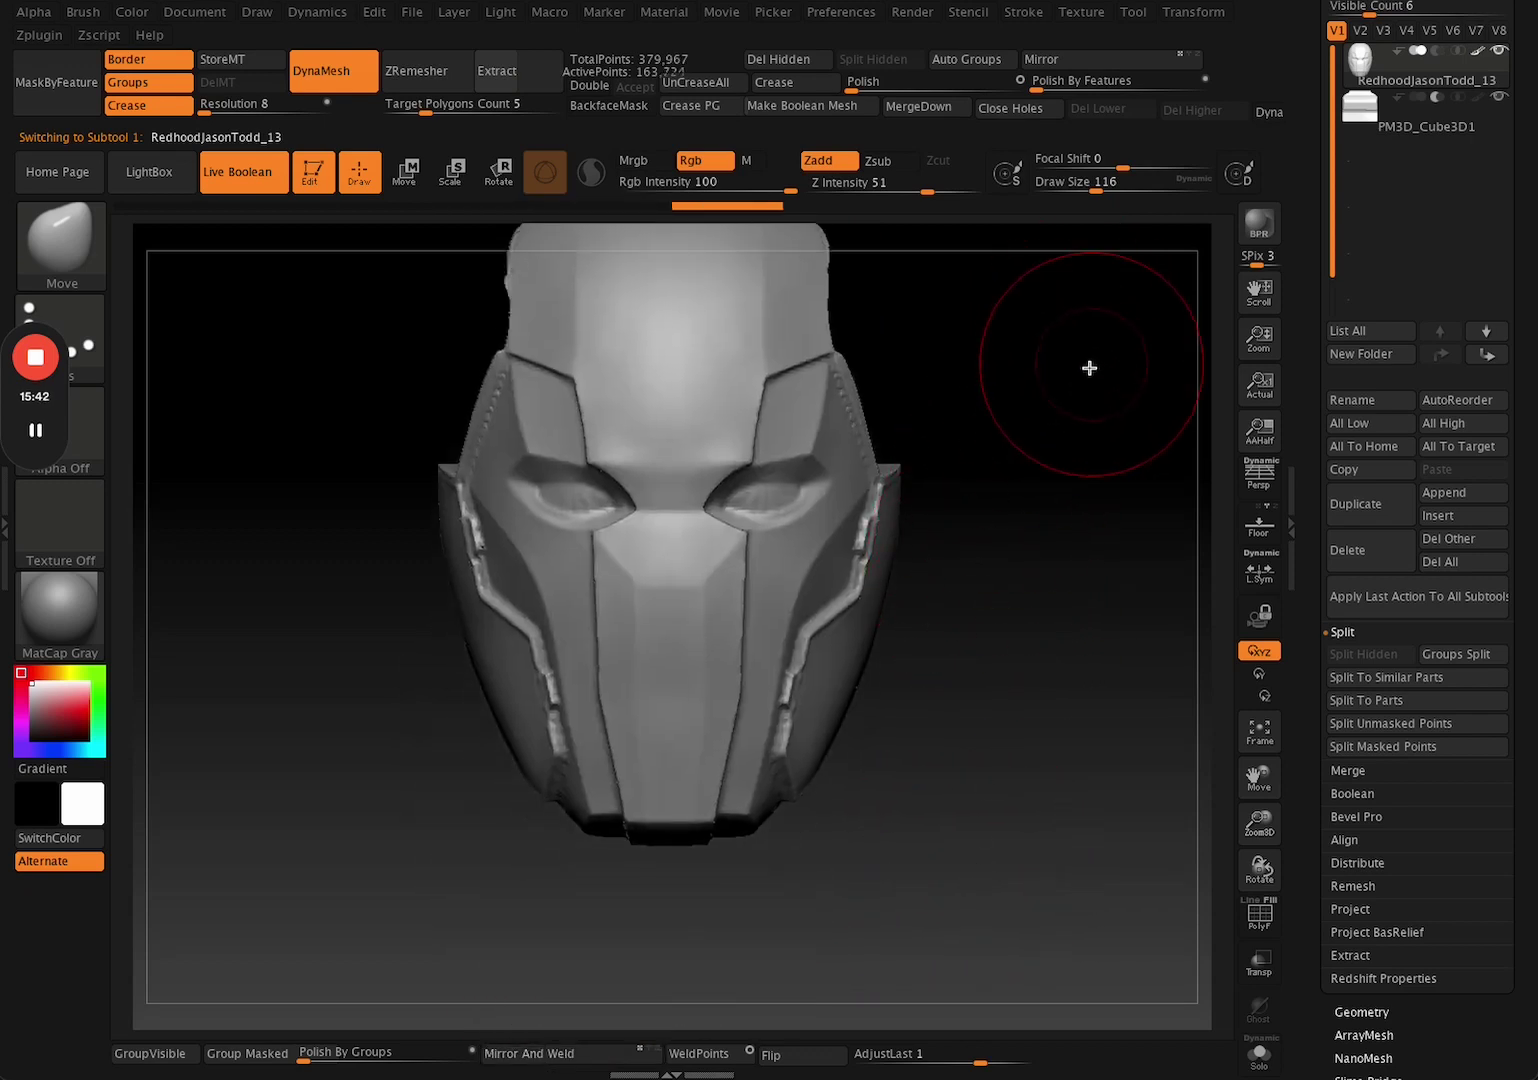
left_click_drag(1089, 368, 1090, 216, "alt")
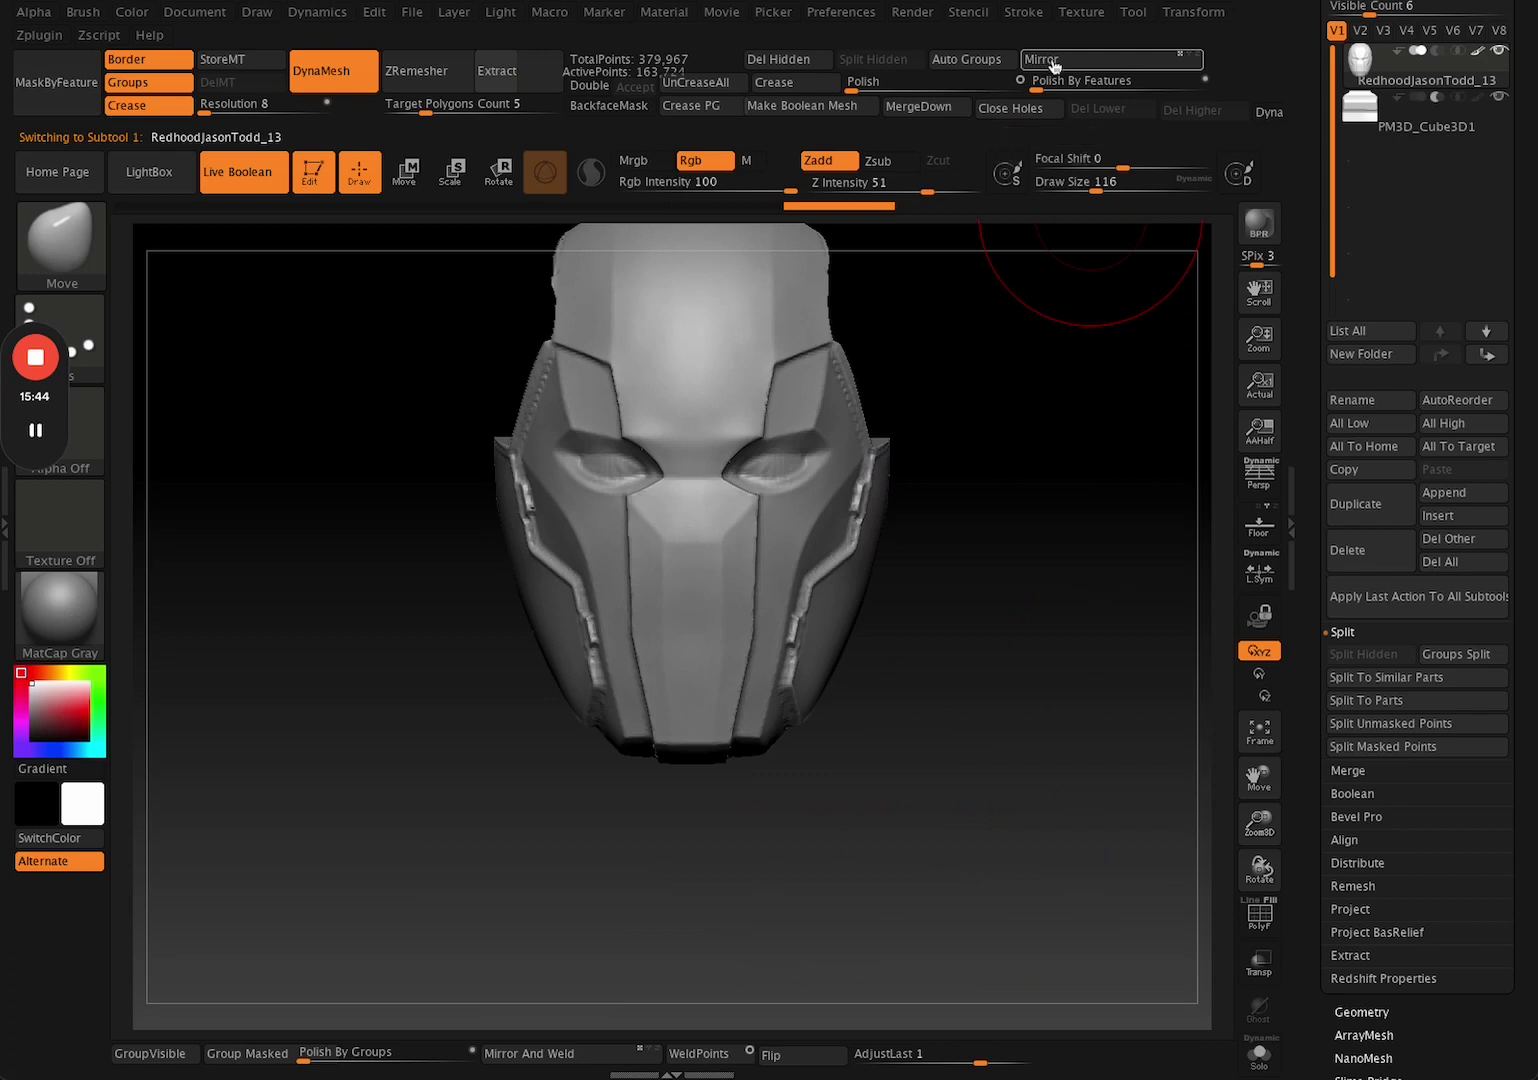
left_click_drag(580, 1010, 738, 888)
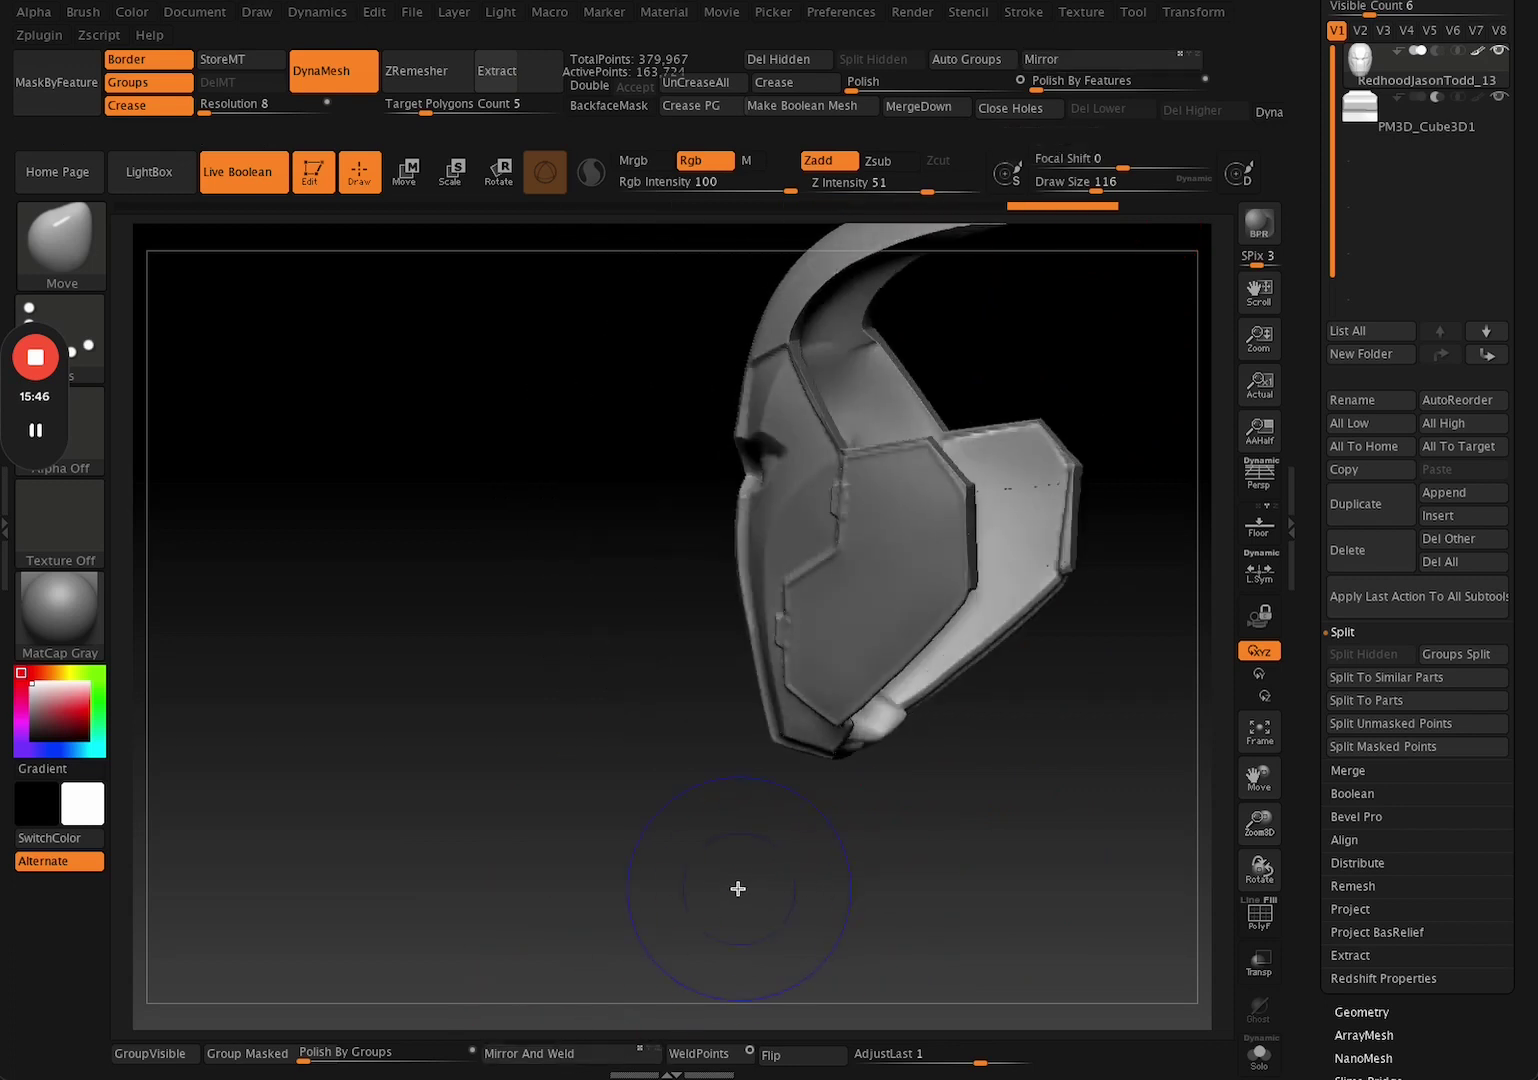
left_click_drag(736, 800, 832, 644, "shift")
Try shifting the helmet sideways with the Move gizmo and mirroring it, and undo both changes.
key("w")
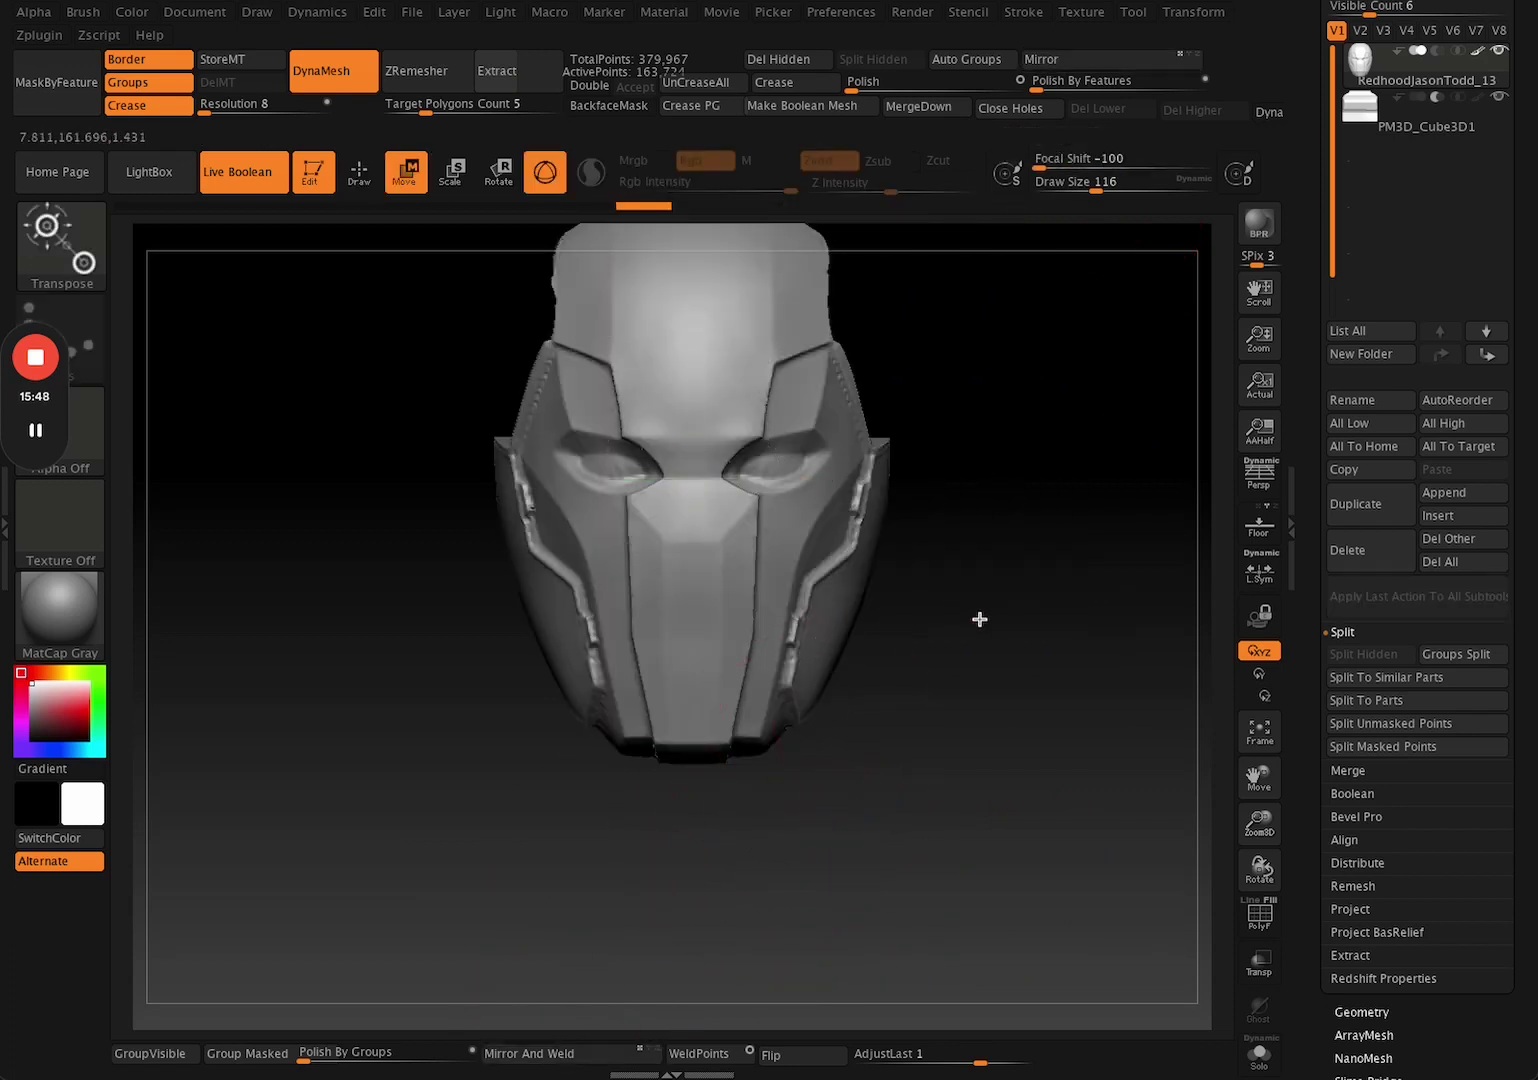
left_click_drag(978, 620, 895, 636, "alt")
key("q")
key("w")
left_click_drag(797, 481, 734, 481)
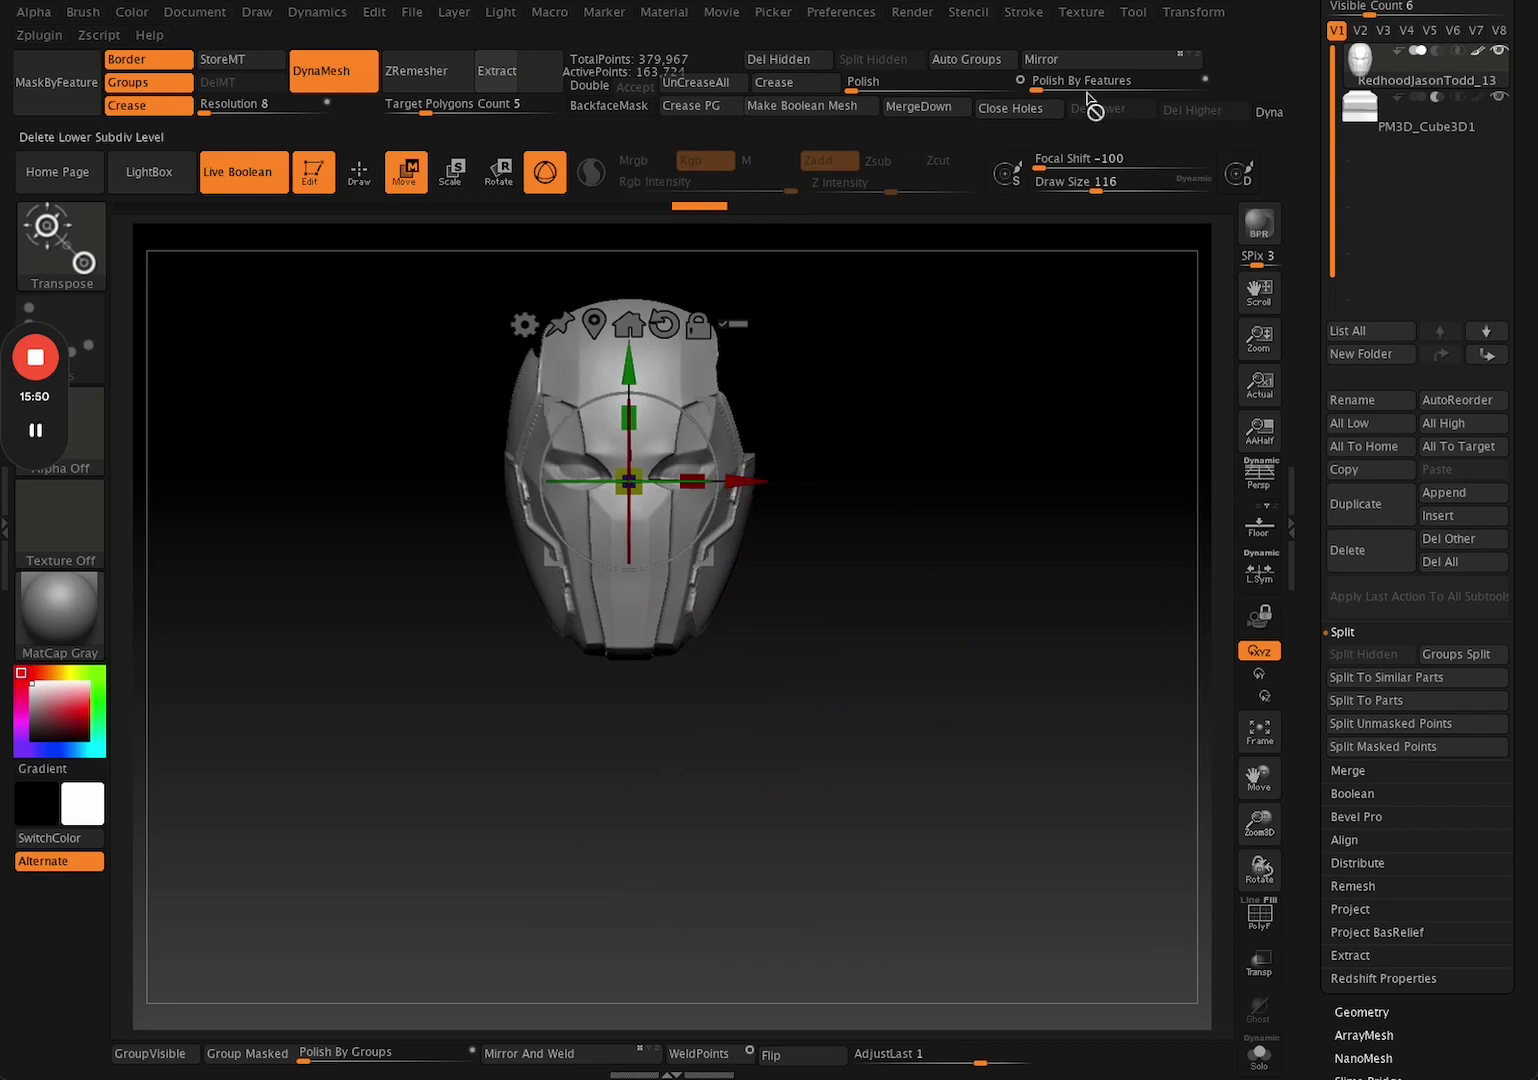
left_click(1088, 63)
key("ctrl+z")
key("ctrl+z")
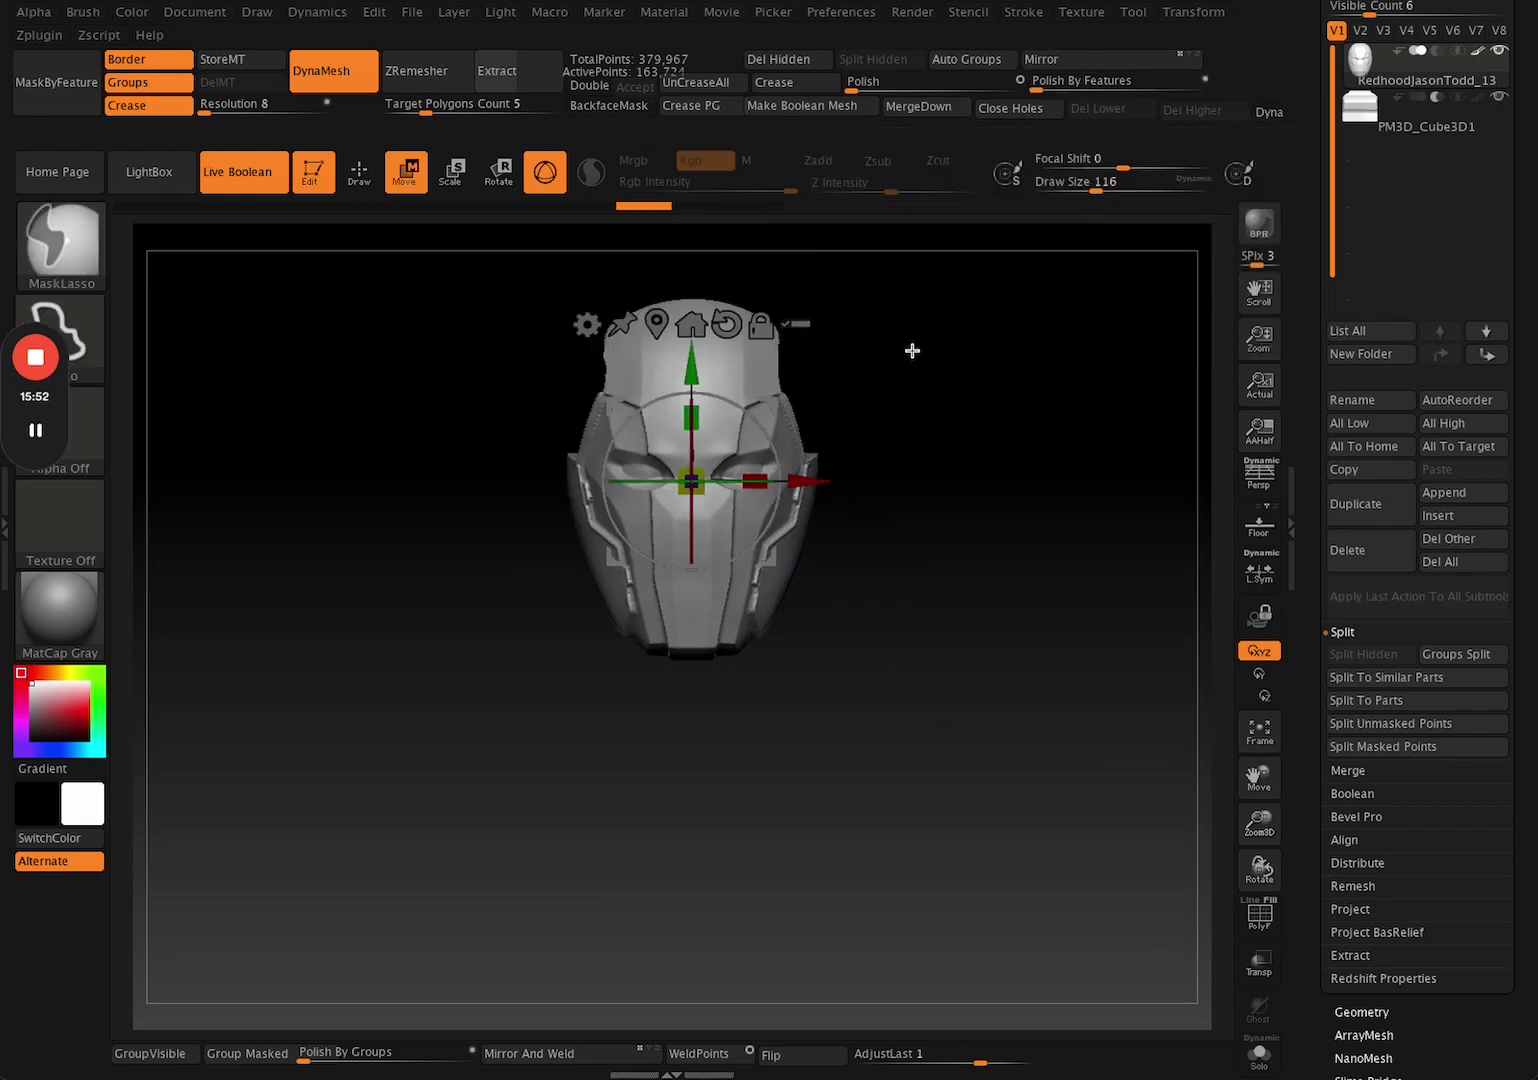
scroll(923, 720, "up", 3)
key("q")
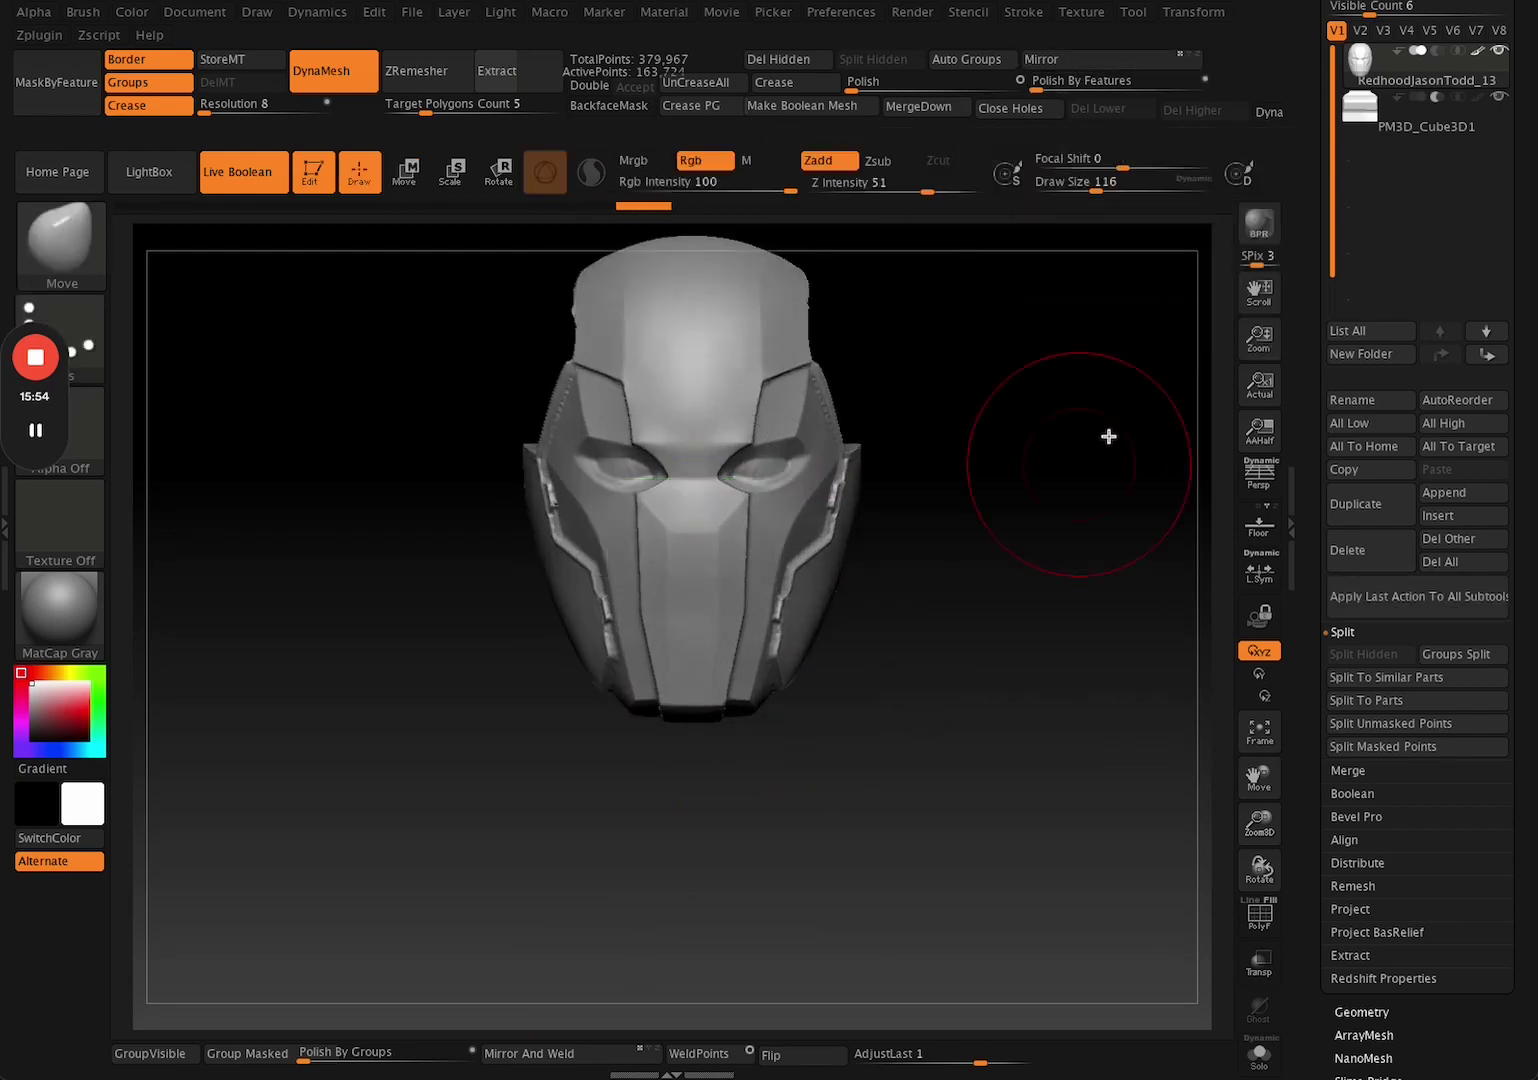
Select the PM3D_Cube3D1 cutting volume and apply Mirror And Weld to make its edges symmetrical.
left_click(1346, 130)
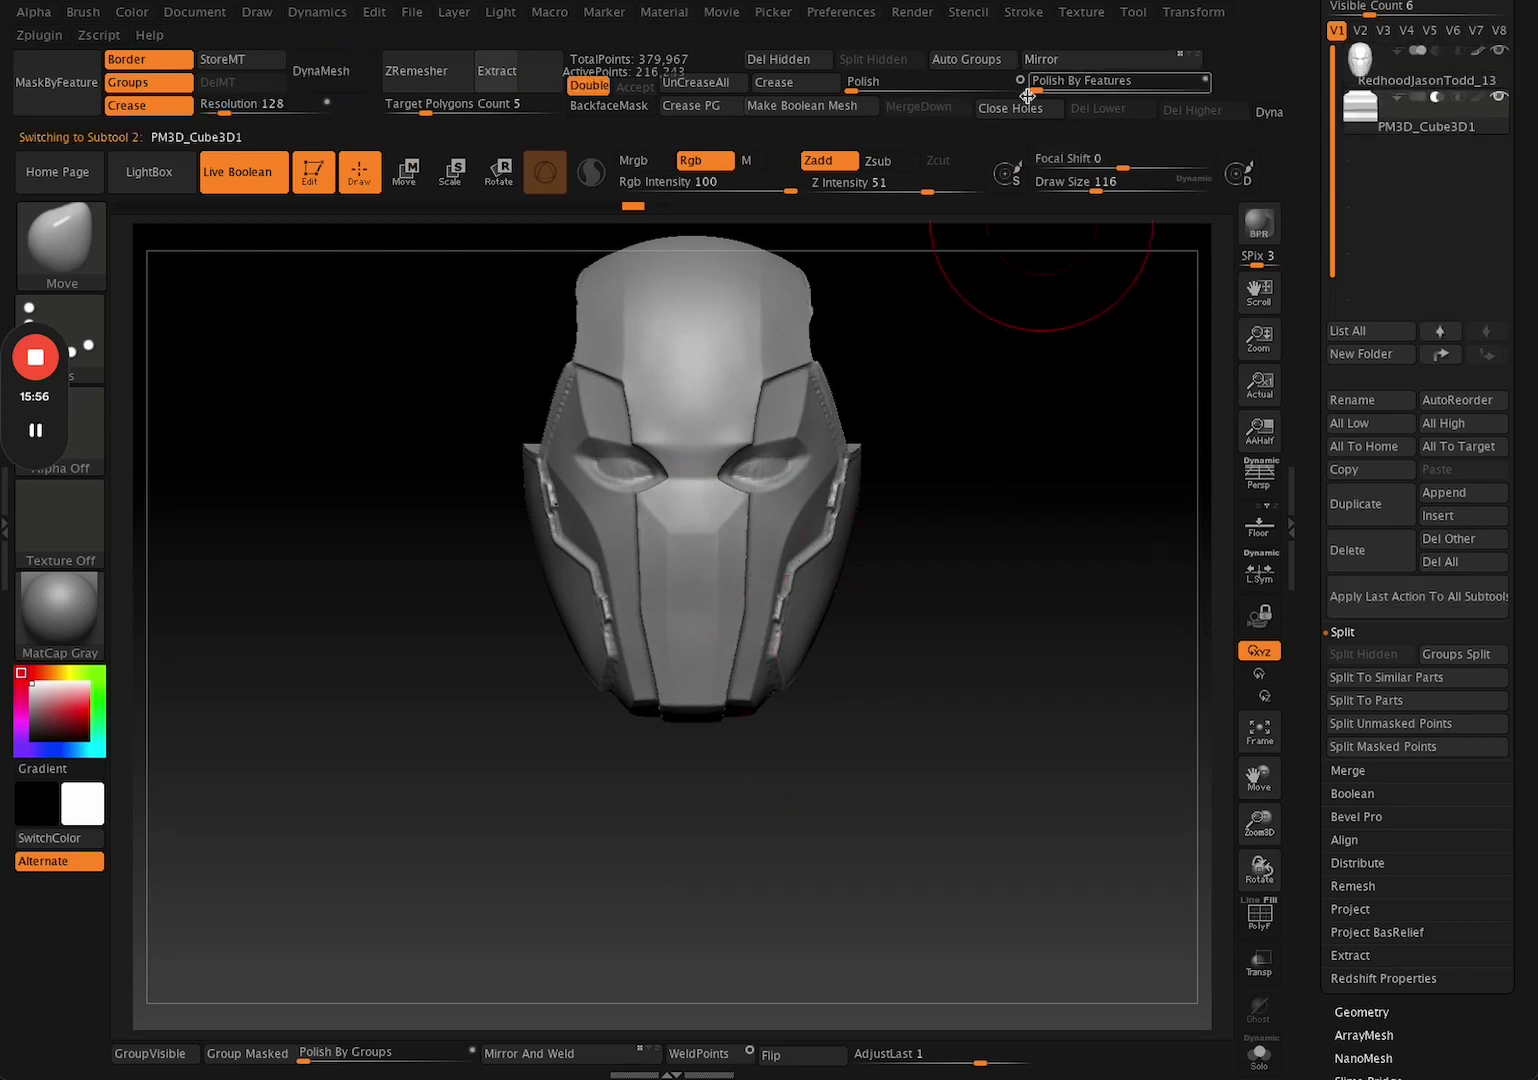
left_click_drag(558, 1020, 988, 795)
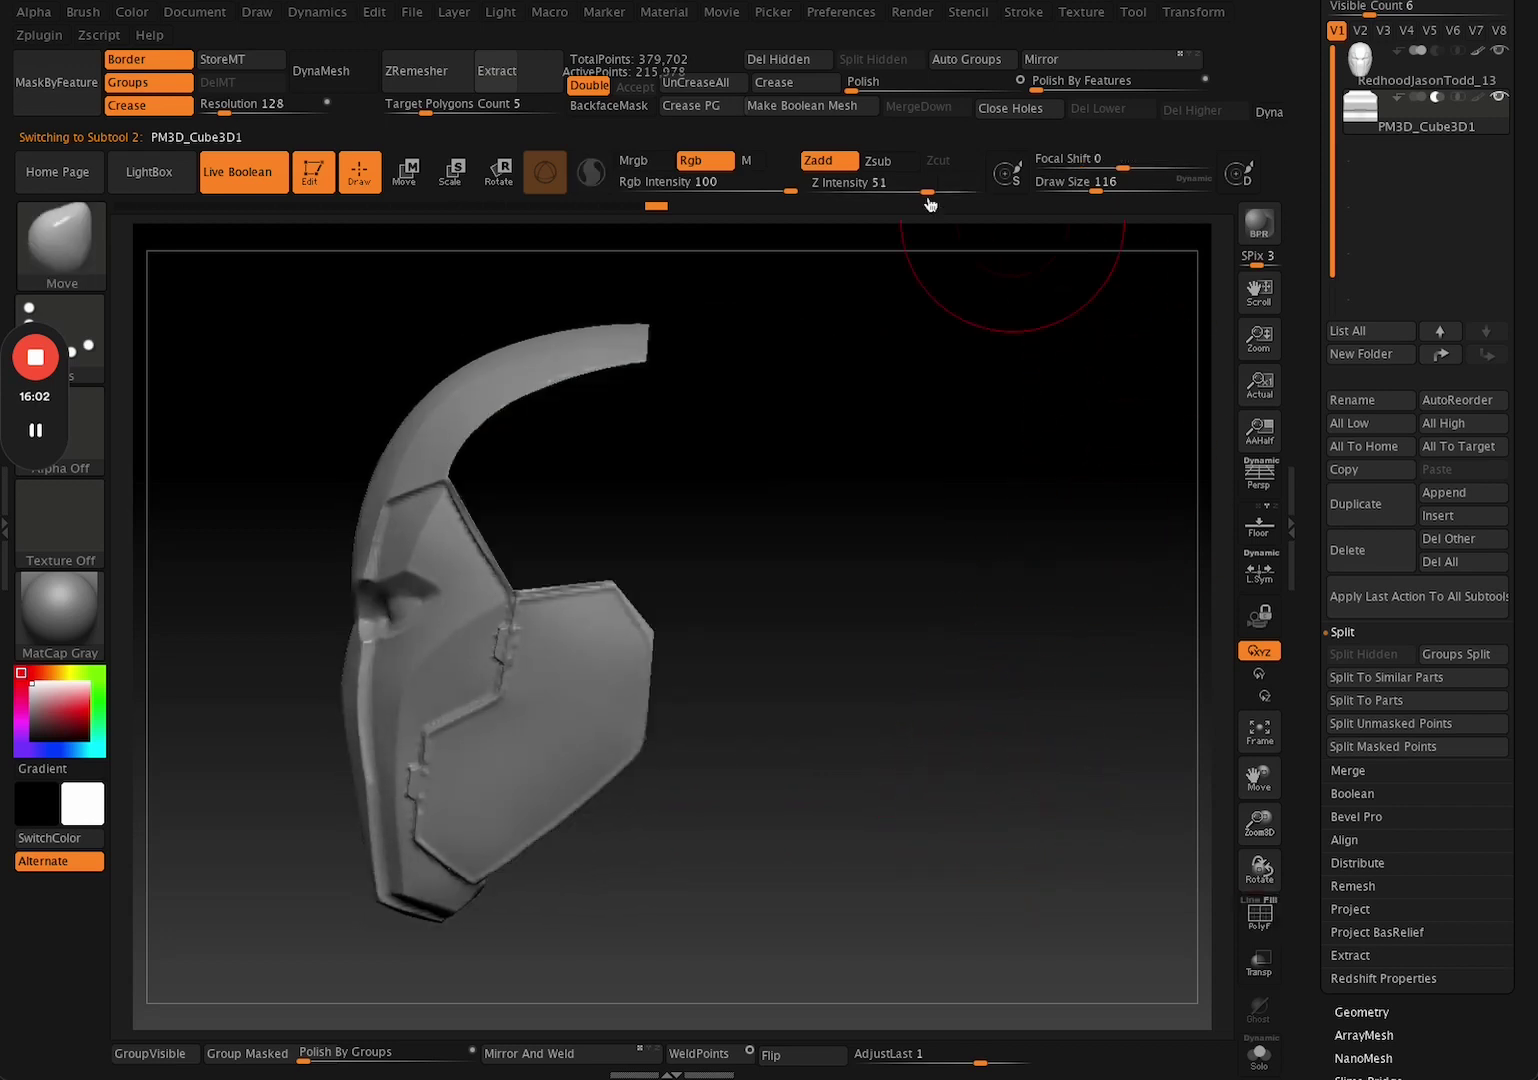
Make a boolean mesh from the helmet and cutting volume, and switch to the resulting UMesh_RedhoodJasonTodd tool.
left_click(845, 107)
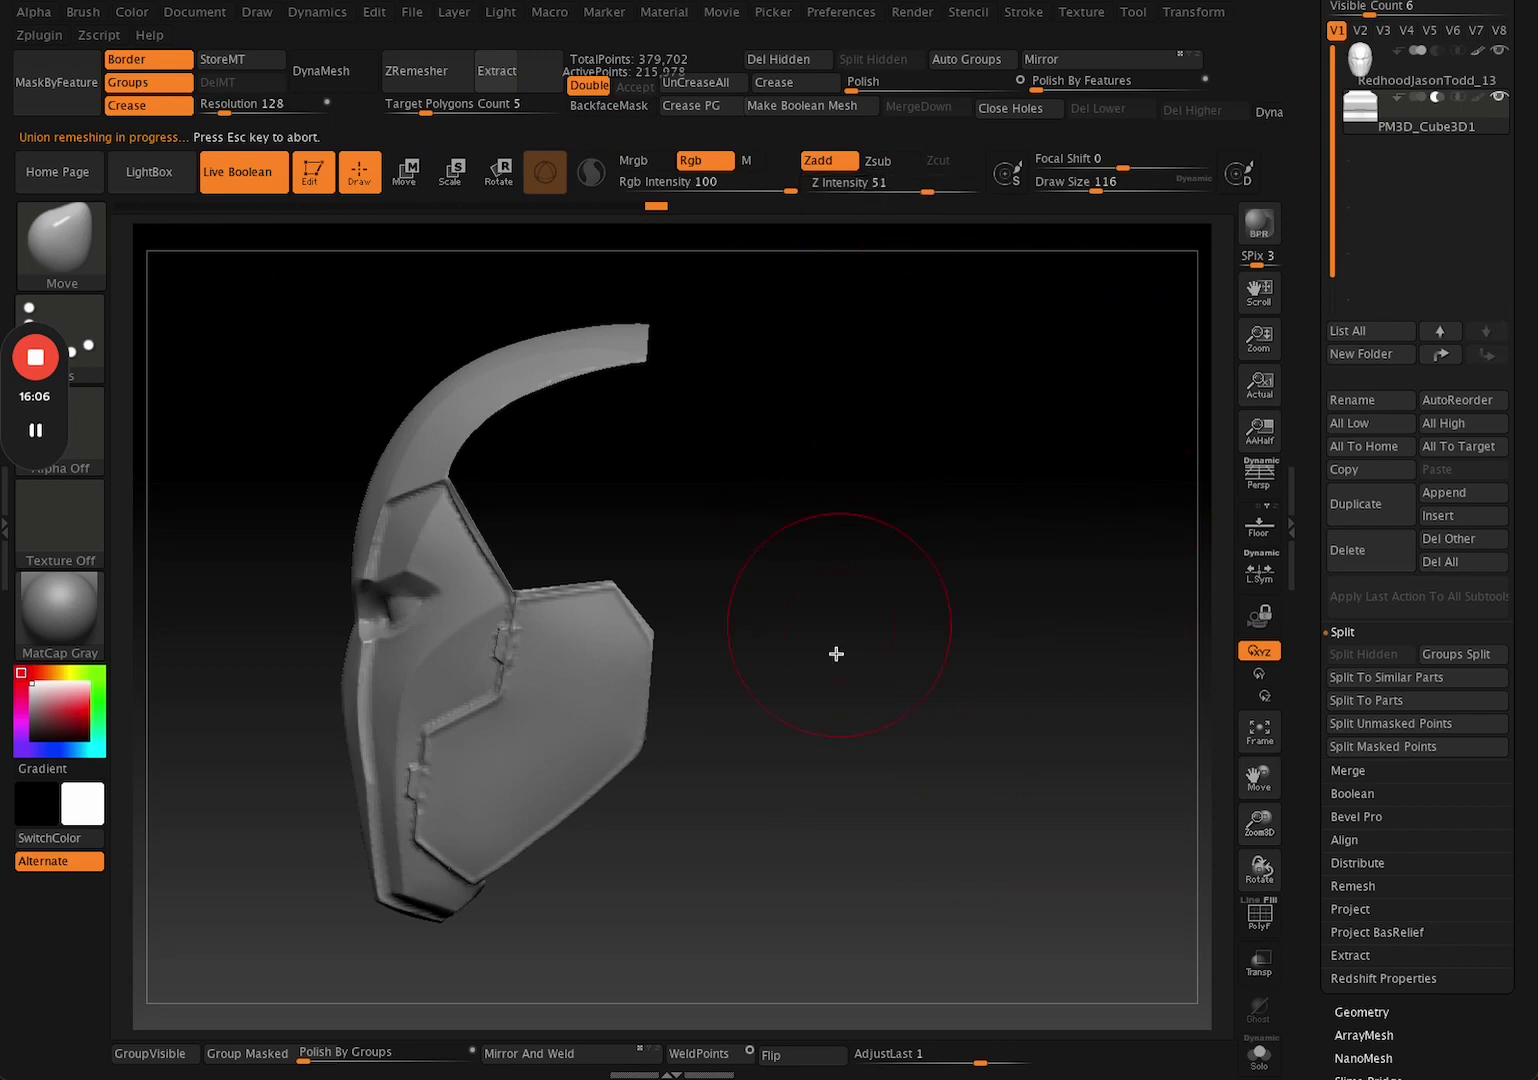
left_click_drag(1518, 395, 1501, 571)
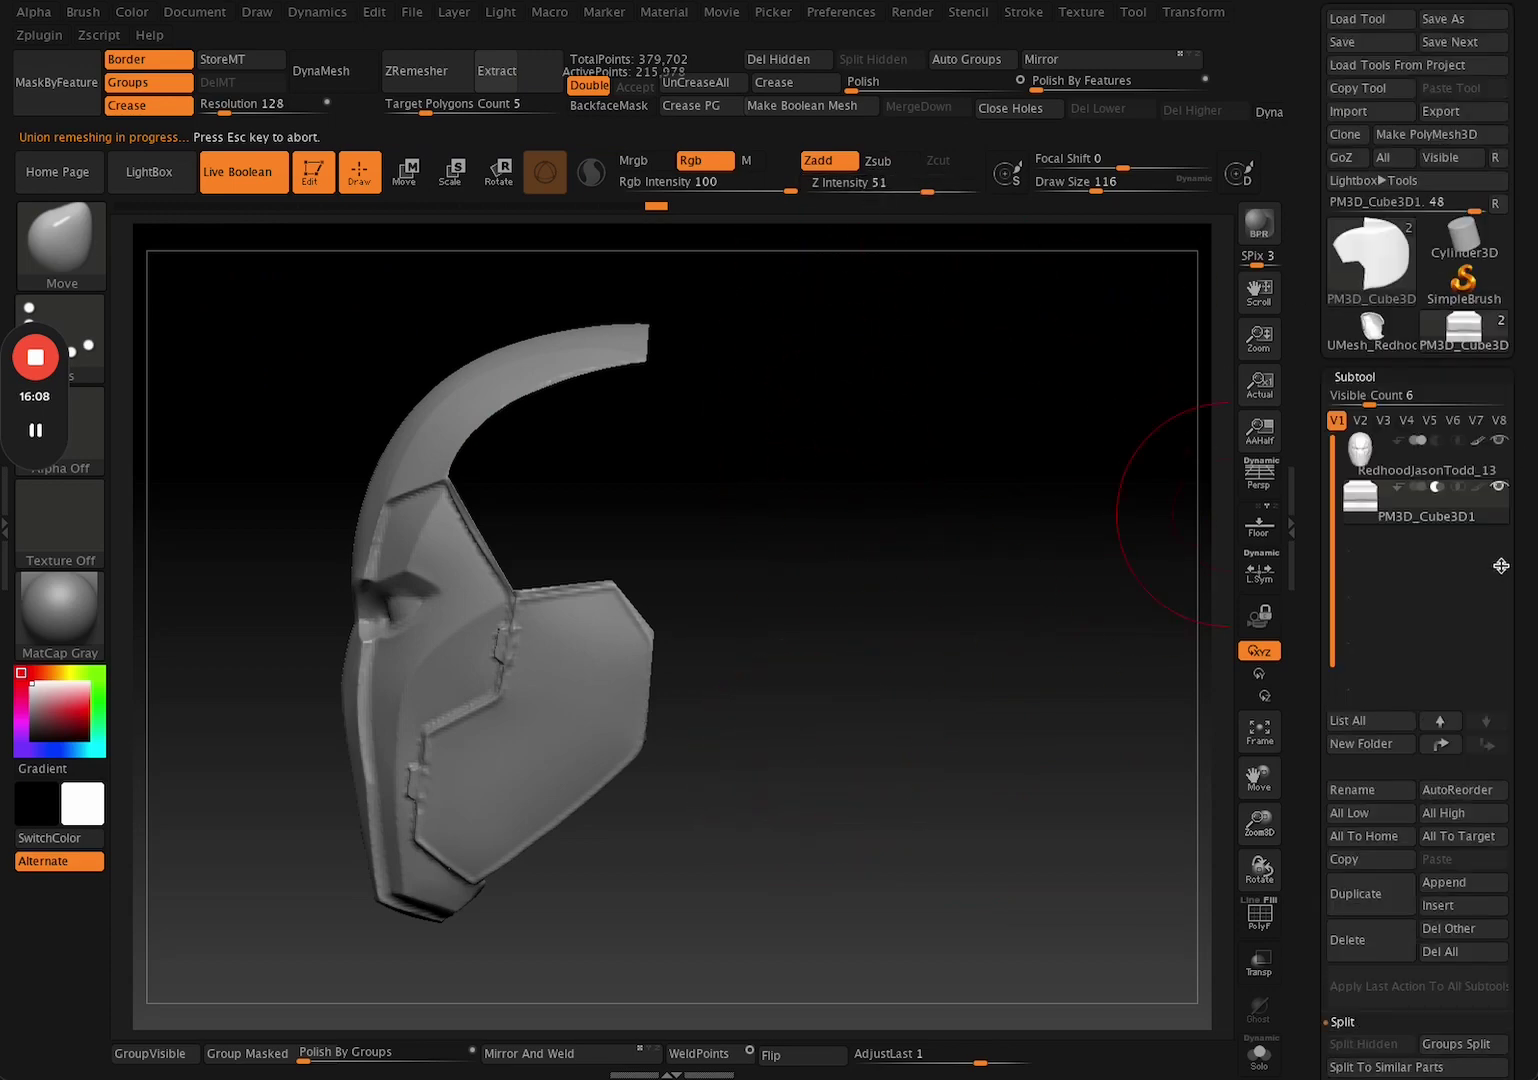
left_click(1372, 330)
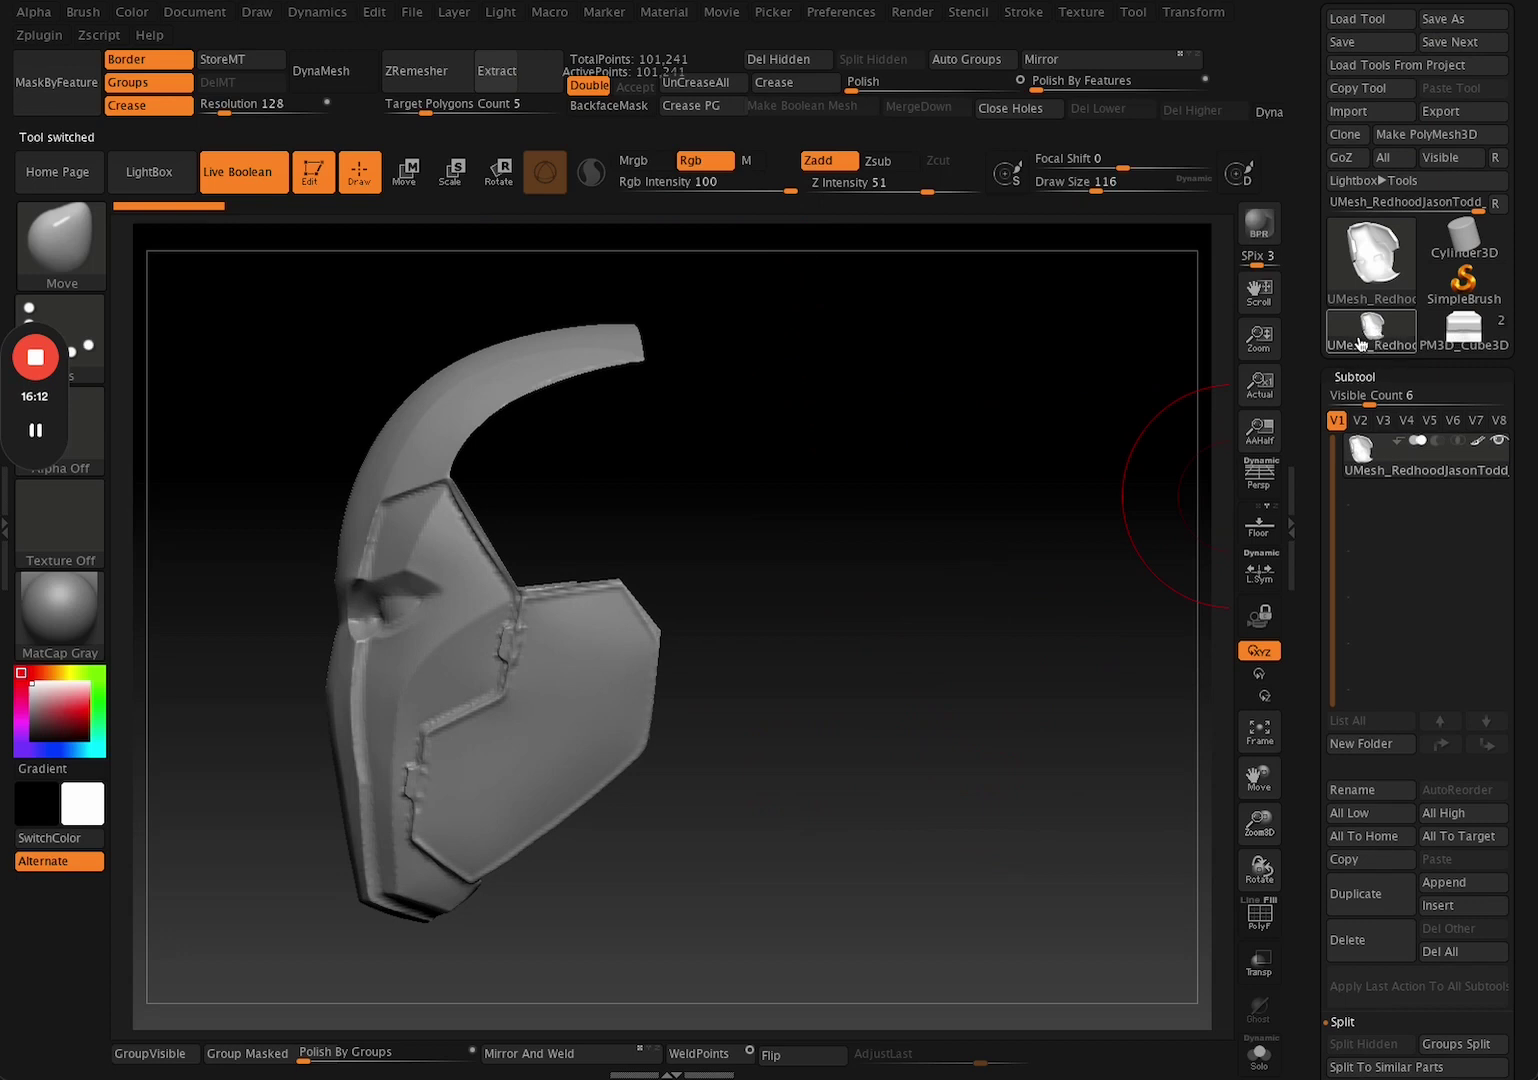
Examine the cut faces and polygroups of the boolean helmet mesh from inside and from the side, toggling PolyFrame.
left_click_drag(945, 712, 988, 442)
left_click_drag(1001, 717, 998, 777)
left_click_drag(998, 777, 961, 762)
key("shift+f")
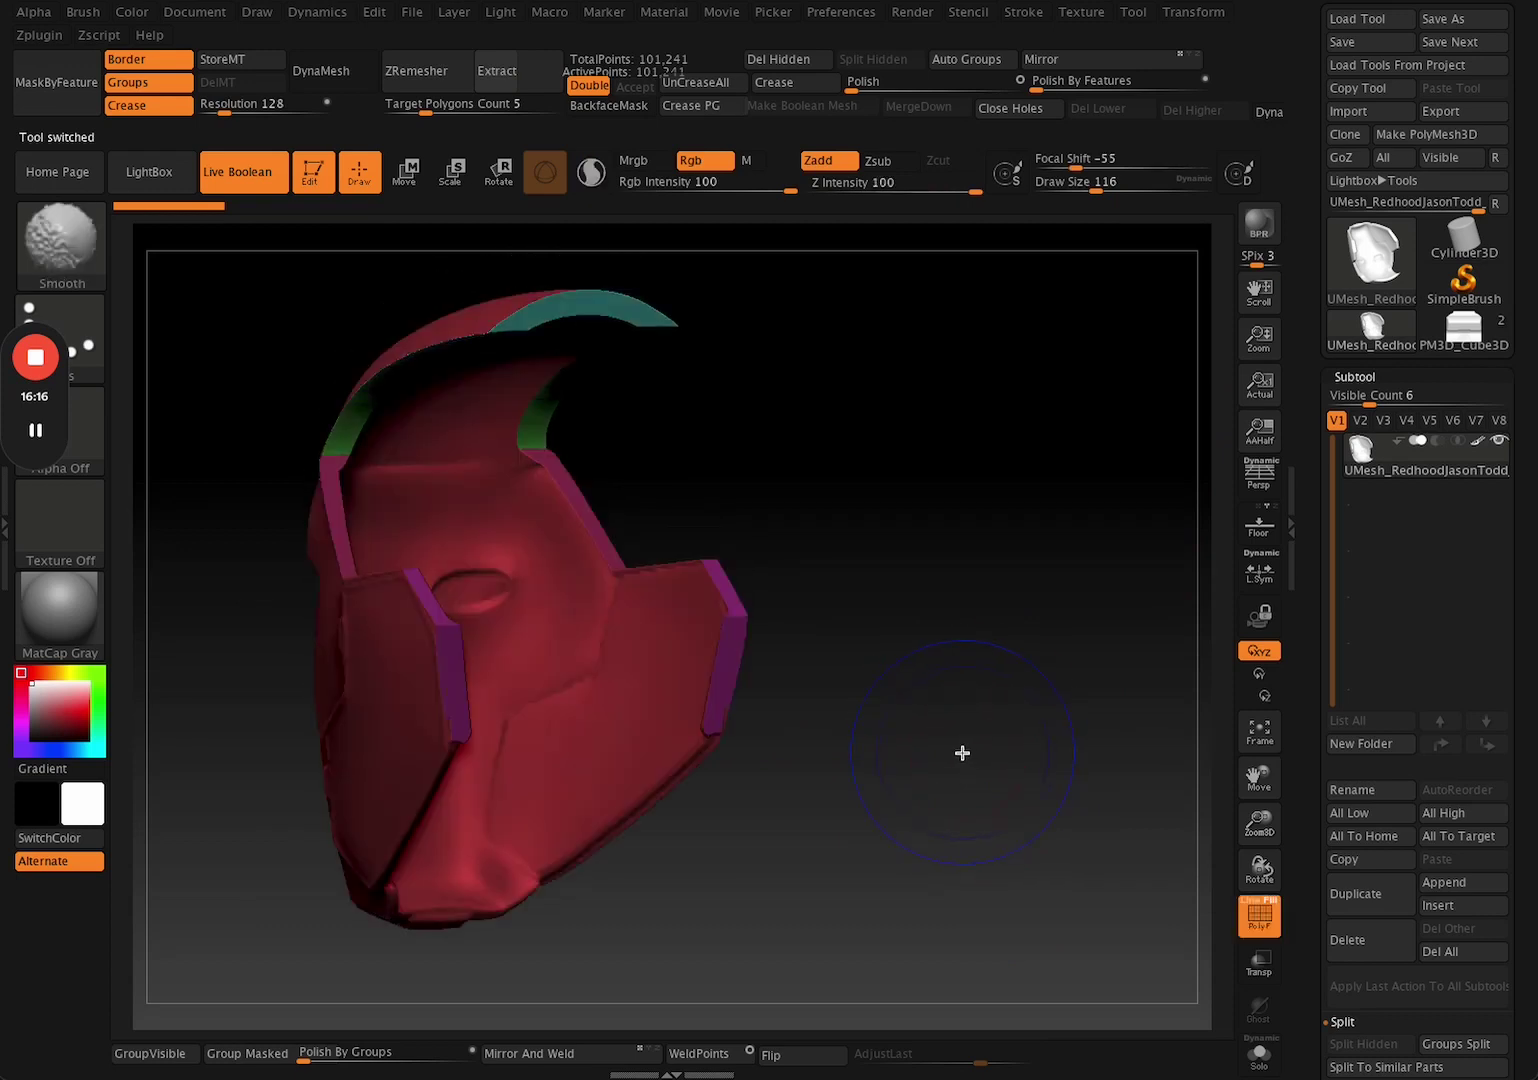
key("shift+f")
key("shift+f")
mouse_move(982, 680)
left_mouse_down()
mouse_move(1059, 685)
mouse_move(1049, 673)
mouse_move(879, 707)
mouse_move(927, 587)
mouse_move(906, 676)
mouse_move(930, 657)
mouse_move(927, 614)
mouse_move(1002, 614)
mouse_move(954, 638)
mouse_move(986, 650)
left_mouse_up()
key("shift+f")
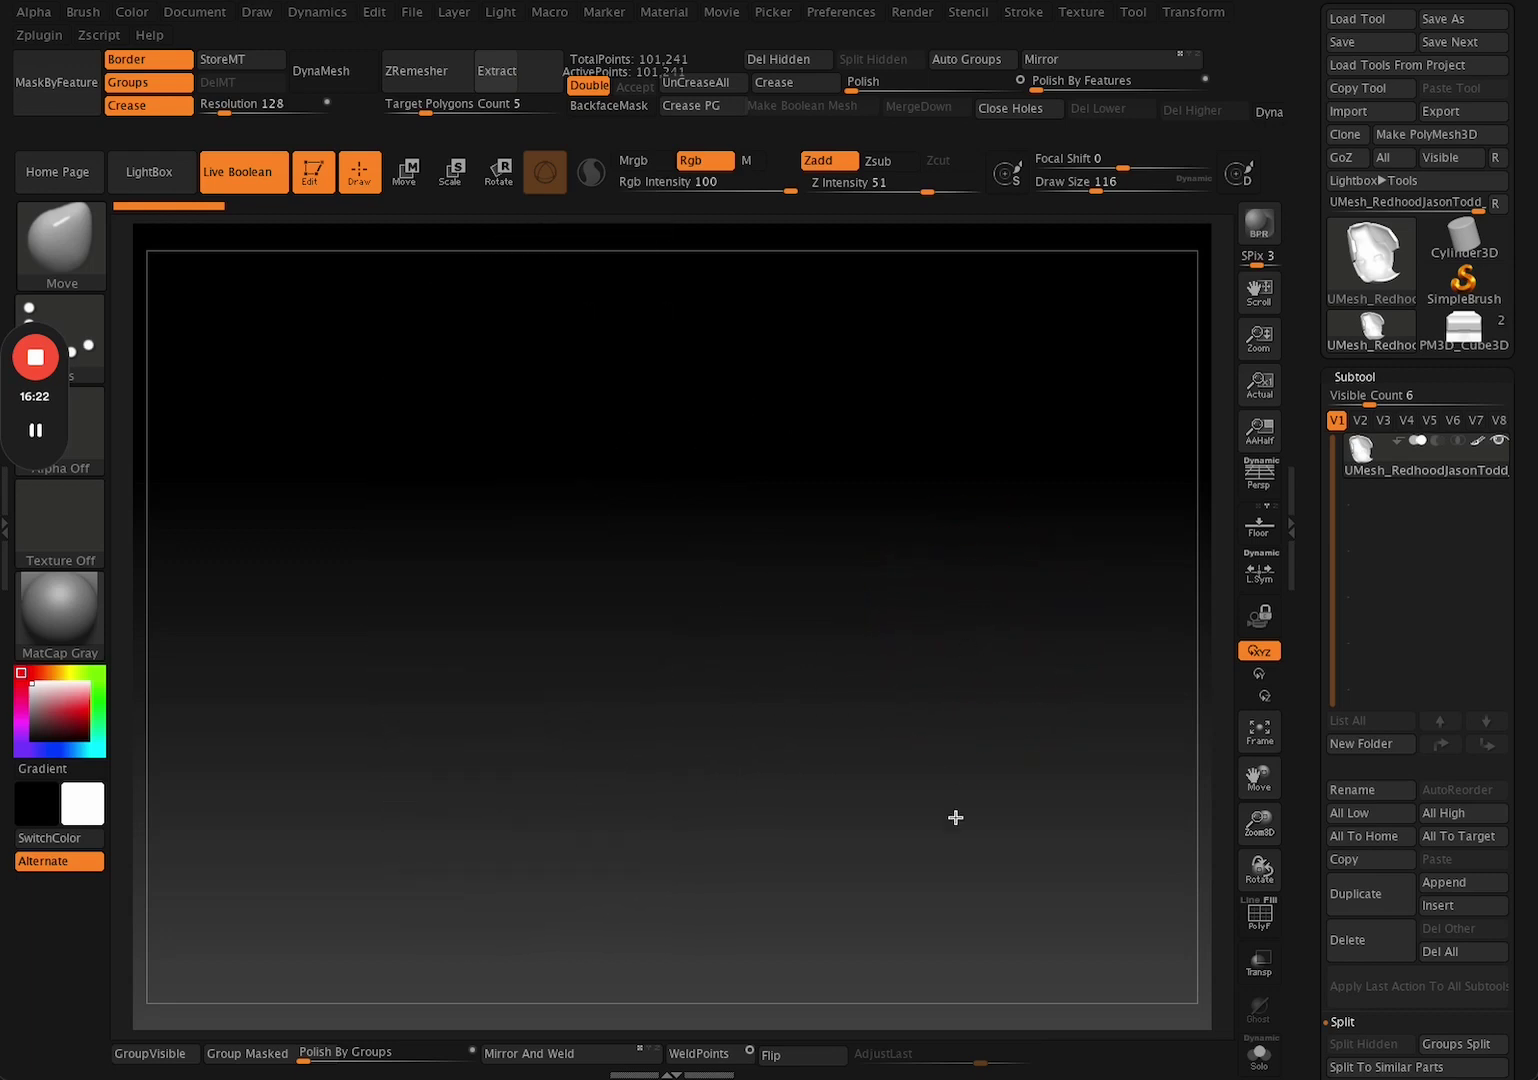
mouse_move(955, 817)
left_mouse_down()
mouse_move(1006, 676)
mouse_move(944, 680)
mouse_move(944, 664)
mouse_move(985, 680)
mouse_move(968, 748)
mouse_move(760, 640)
left_mouse_up()
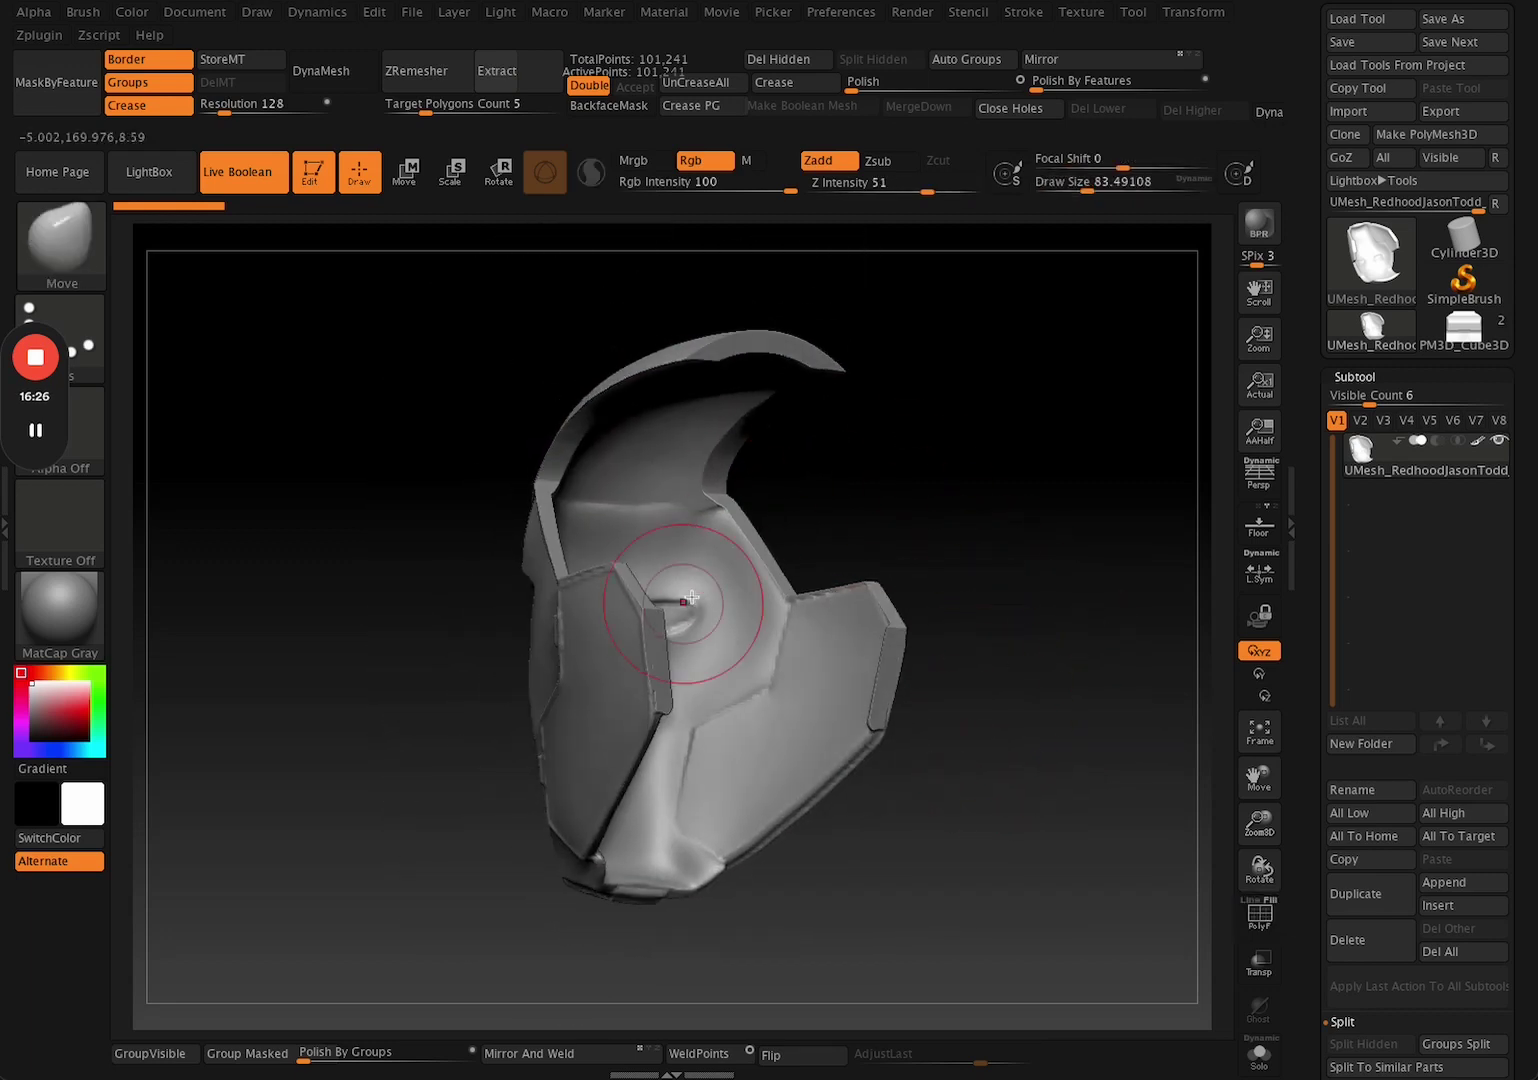
left_click_drag(930, 560, 985, 628)
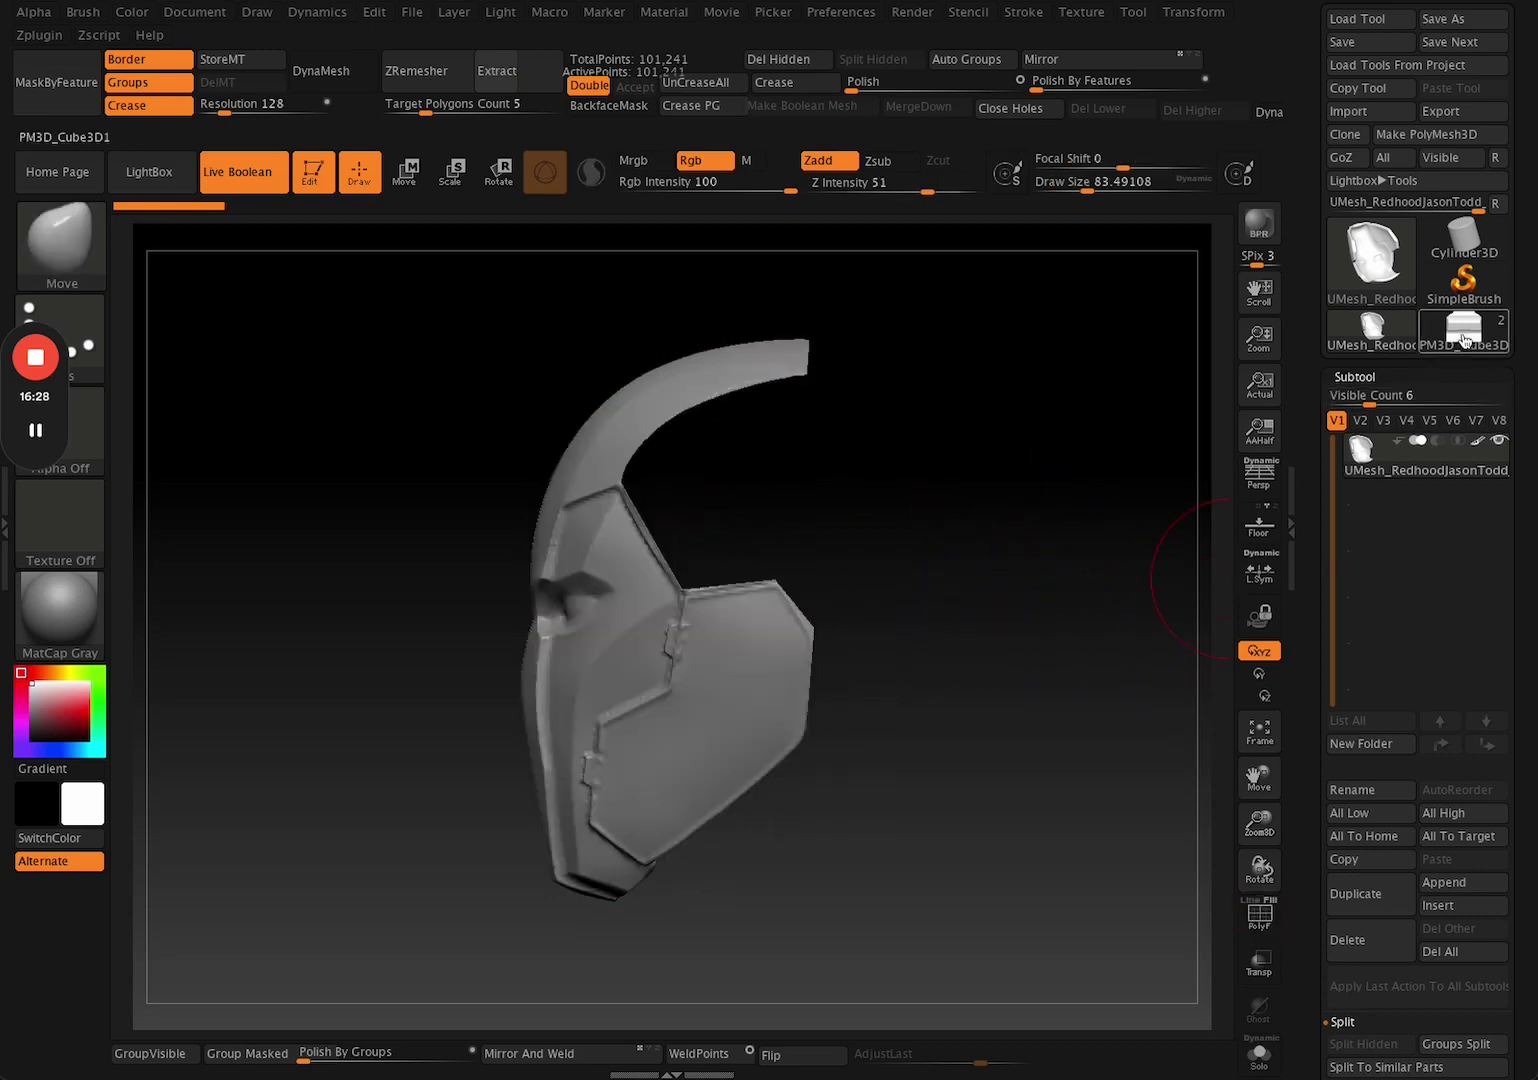
Switch back to the PM3D_Cube3D1 tool and set its cutting volume to intersect with the helmet.
left_click(1463, 340)
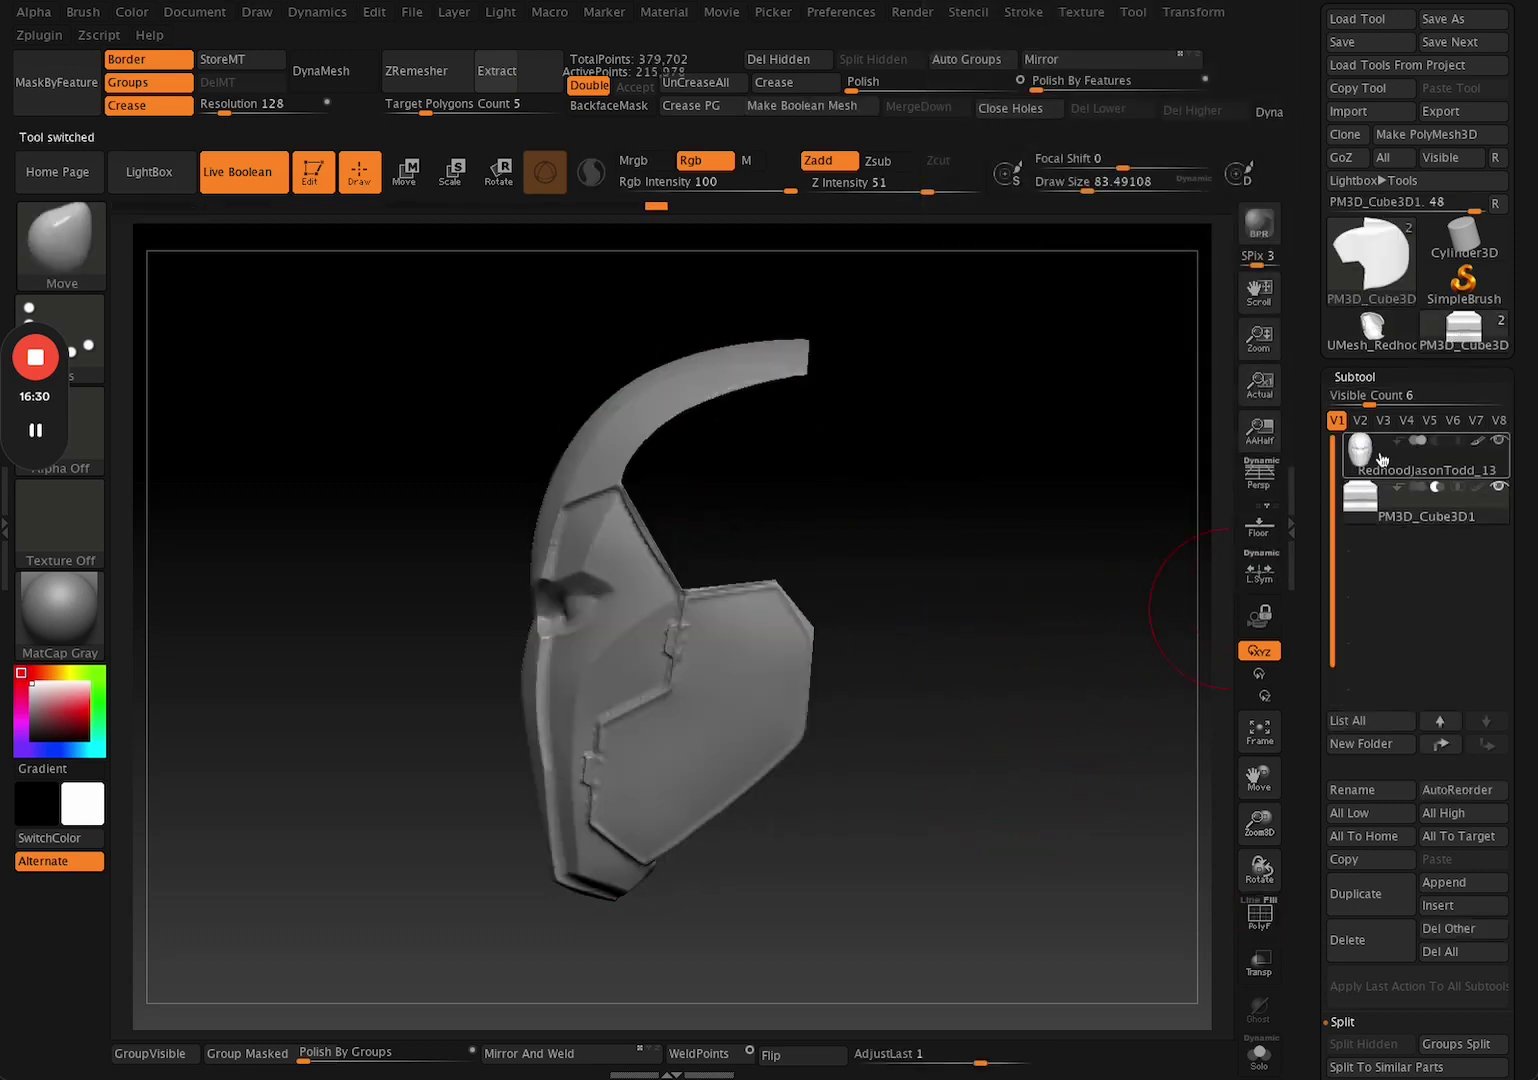
left_click(1461, 489)
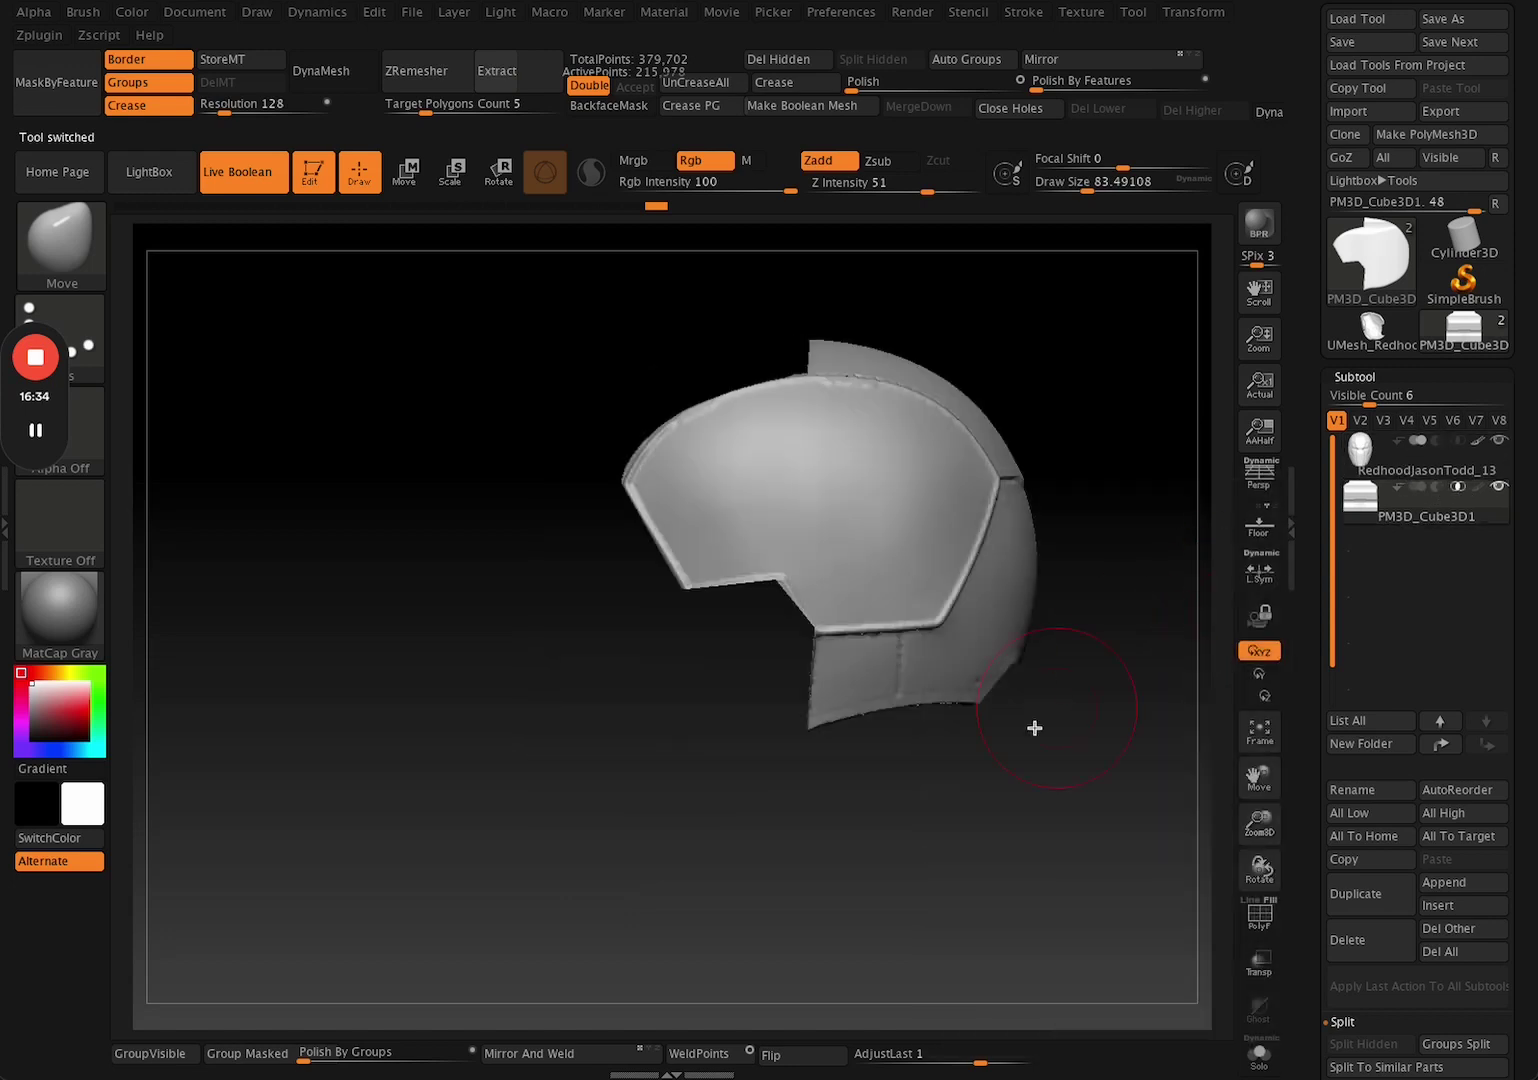
mouse_move(986, 806)
left_mouse_down()
mouse_move(1034, 816)
mouse_move(1013, 820)
mouse_move(1019, 854)
mouse_move(1081, 854)
mouse_move(1006, 875)
mouse_move(1075, 693)
mouse_move(1050, 830)
mouse_move(1023, 830)
left_mouse_up()
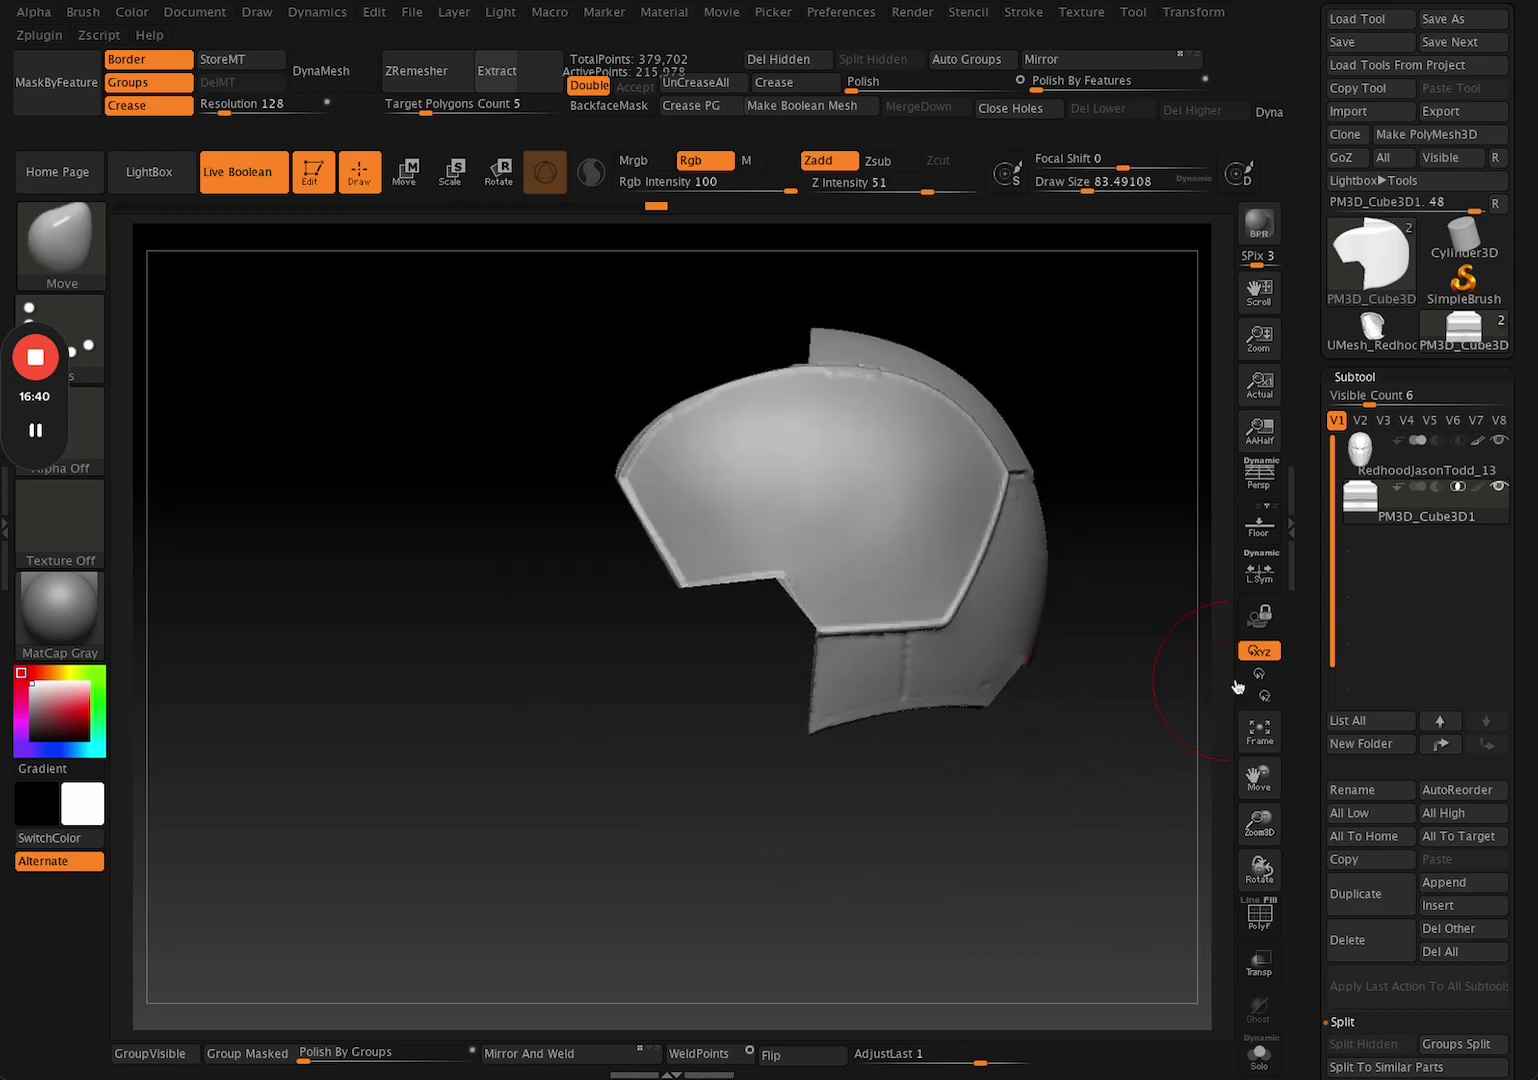
Show the cutting volume as an added shape and try it above the helmet in the subtool order before restoring its place below.
left_click(1418, 487)
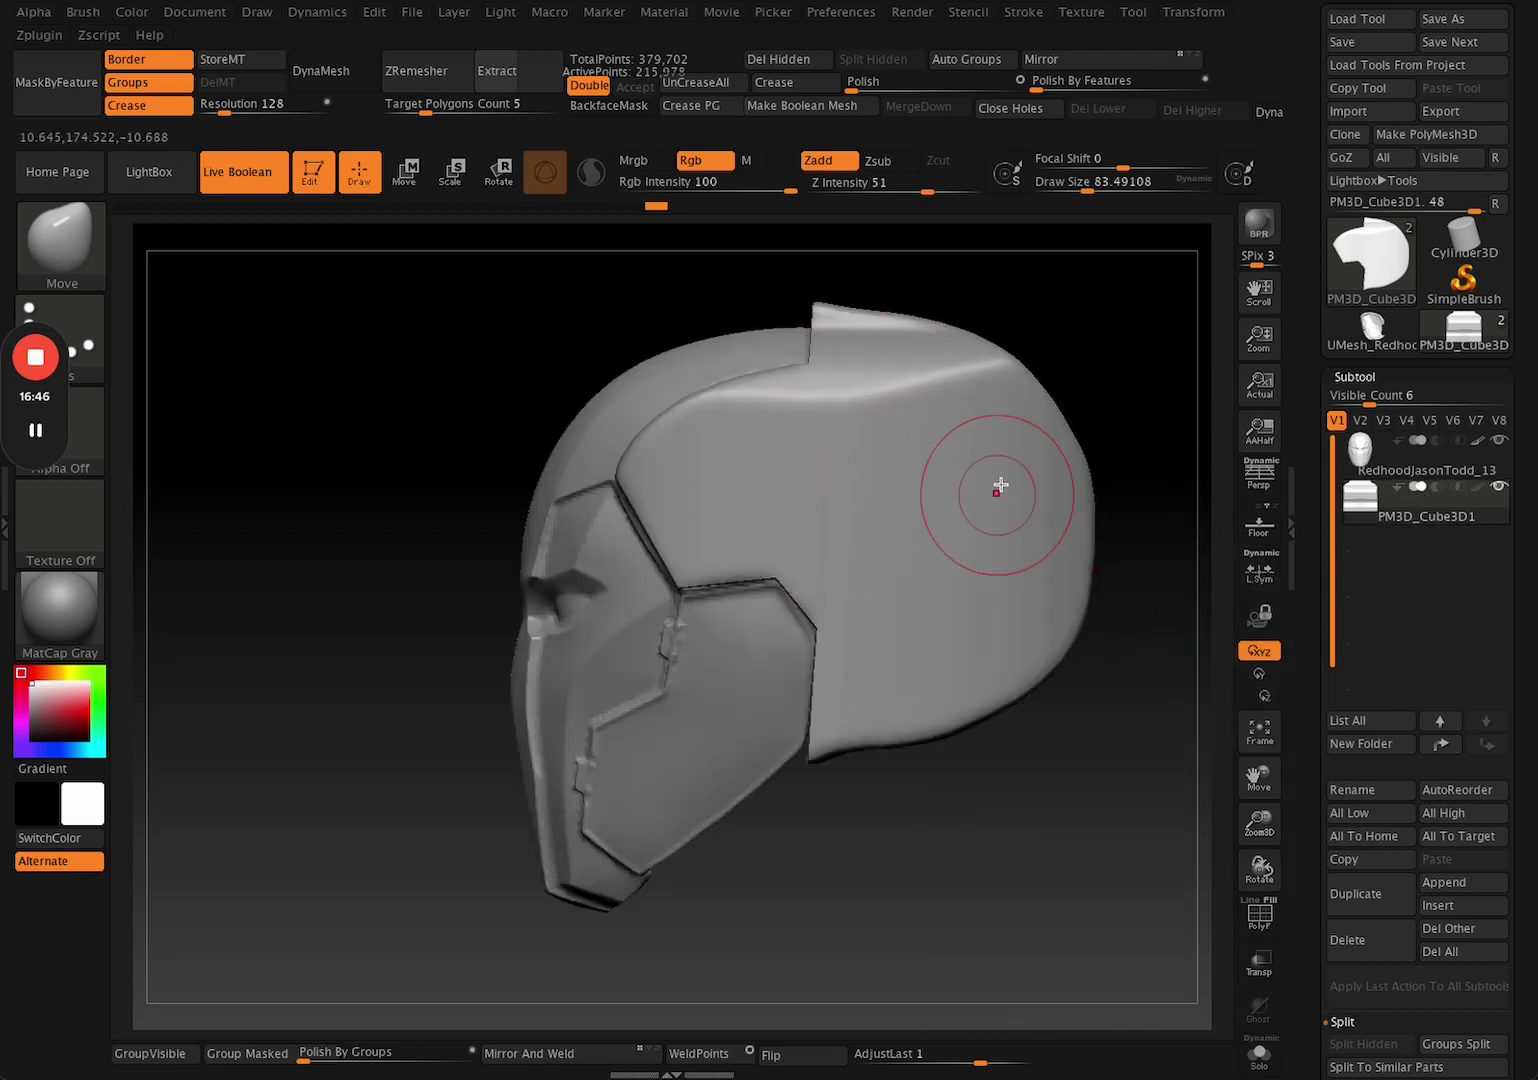
left_click_drag(1089, 784, 748, 412)
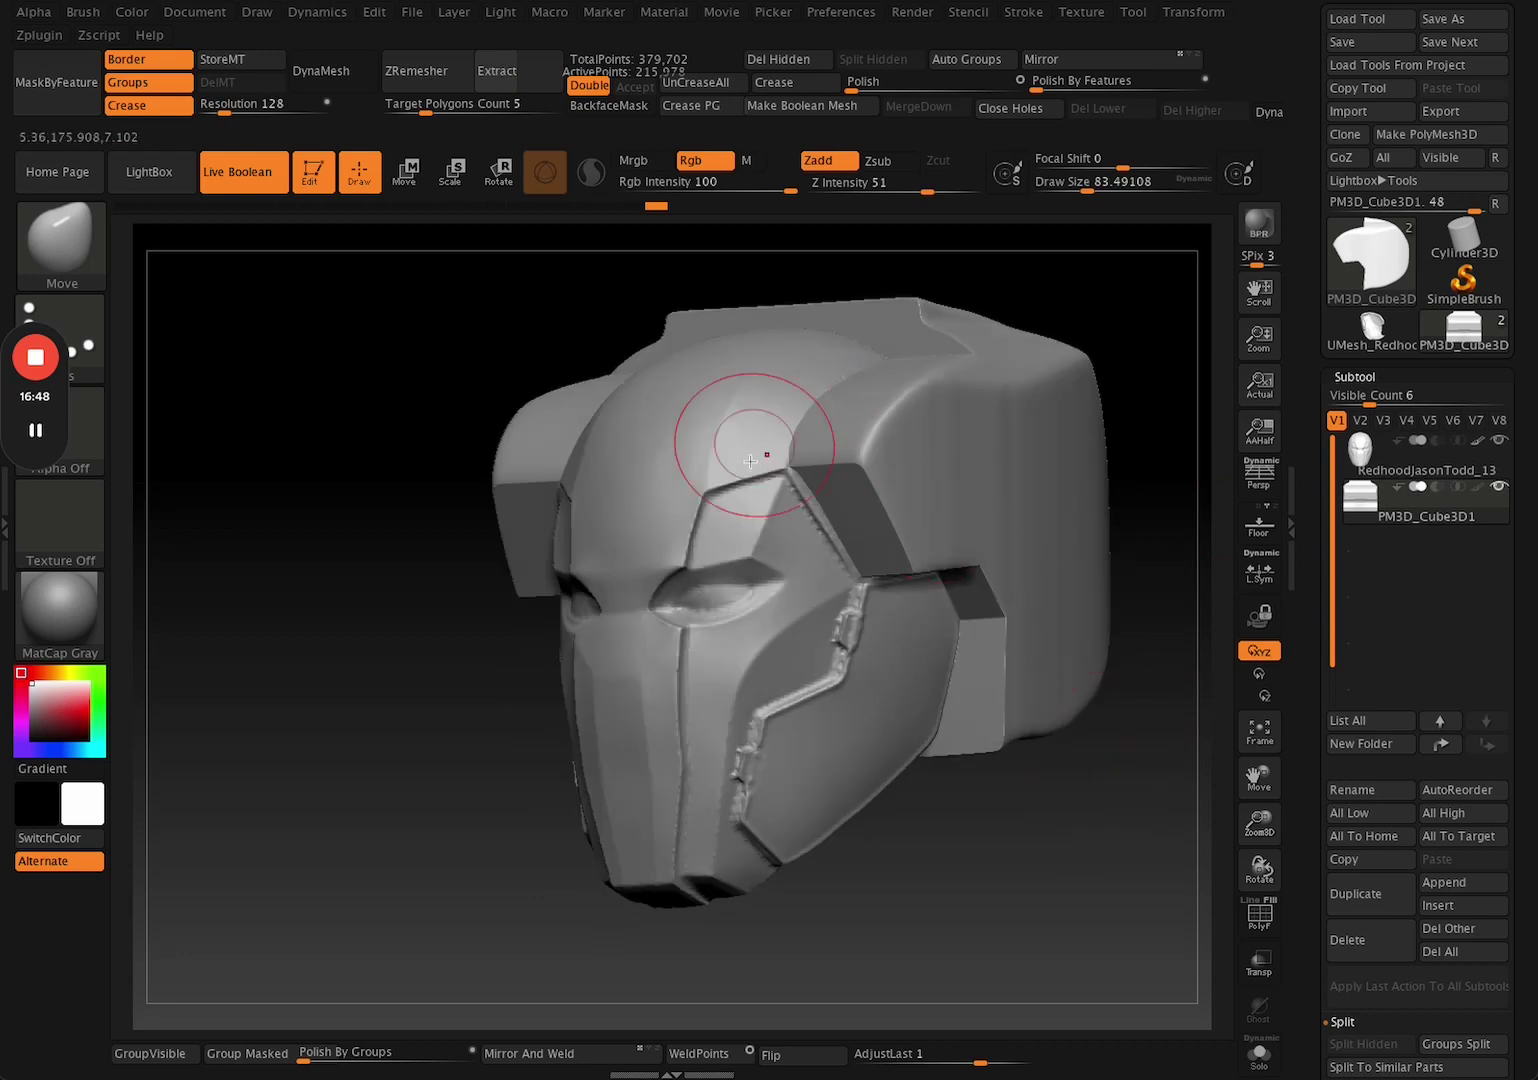
left_click(1459, 745)
left_click_drag(1080, 790, 1200, 640)
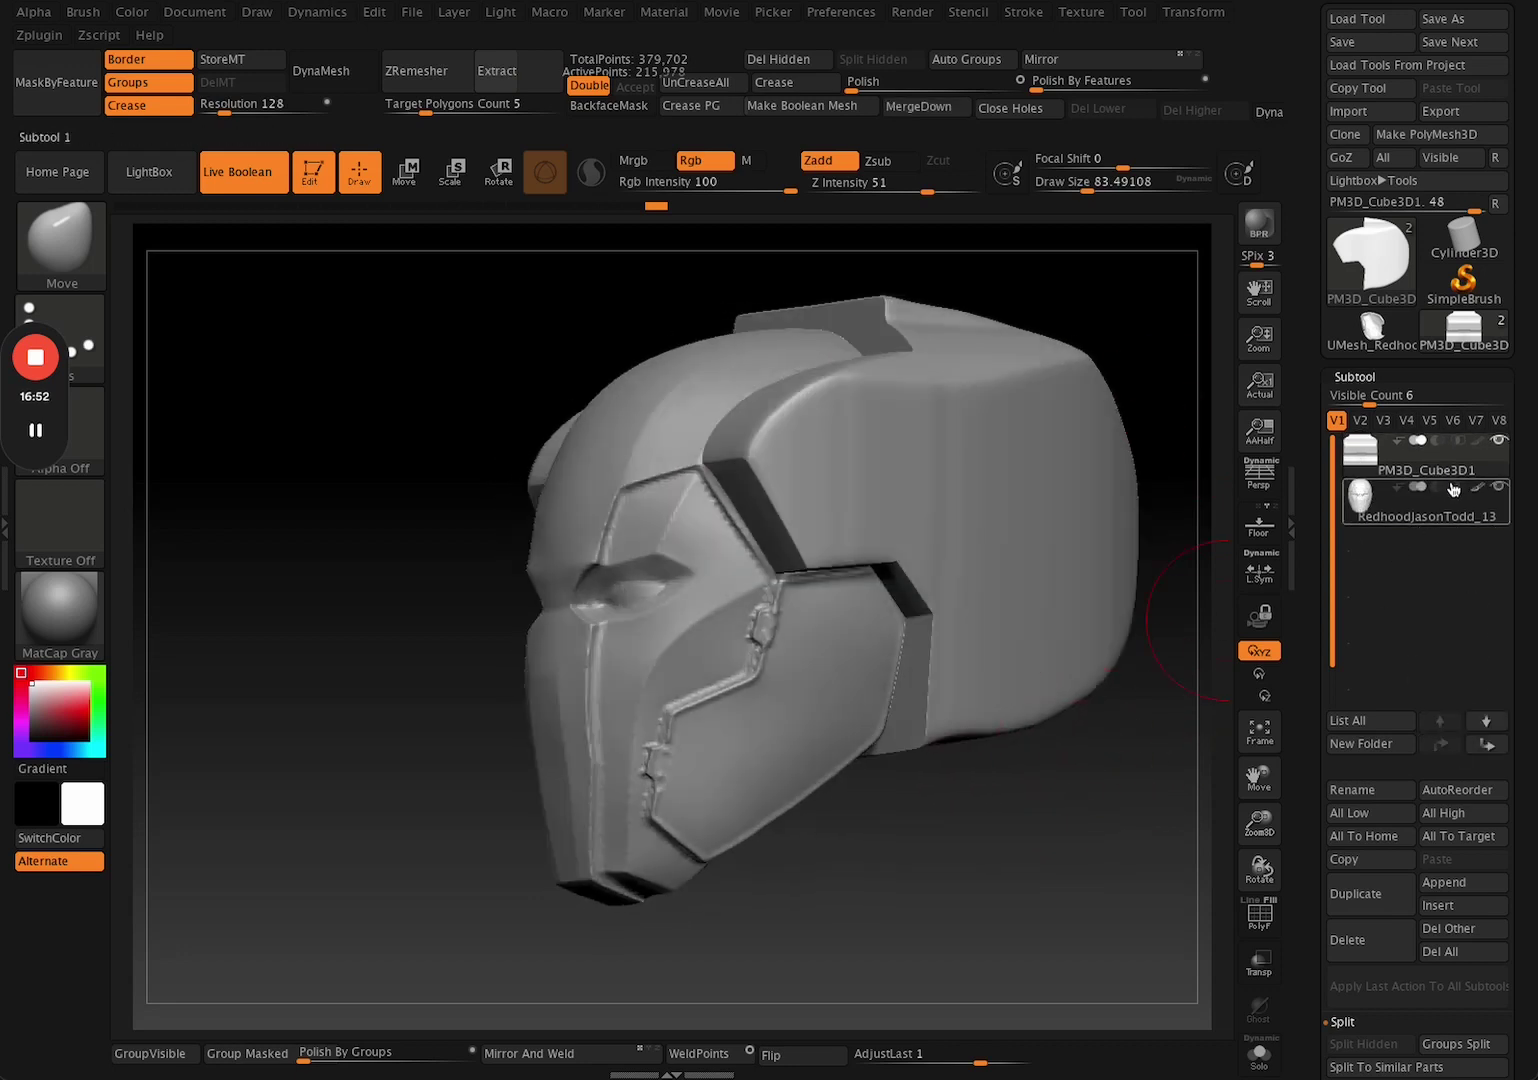
left_click(1487, 744)
Make a boolean mesh of the rear helmet piece with the cutting volume set to intersection.
mouse_move(1130, 800)
left_mouse_down()
mouse_move(1033, 827)
mouse_move(1123, 834)
left_mouse_up()
left_click_drag(1081, 821, 1010, 870)
left_click(811, 105)
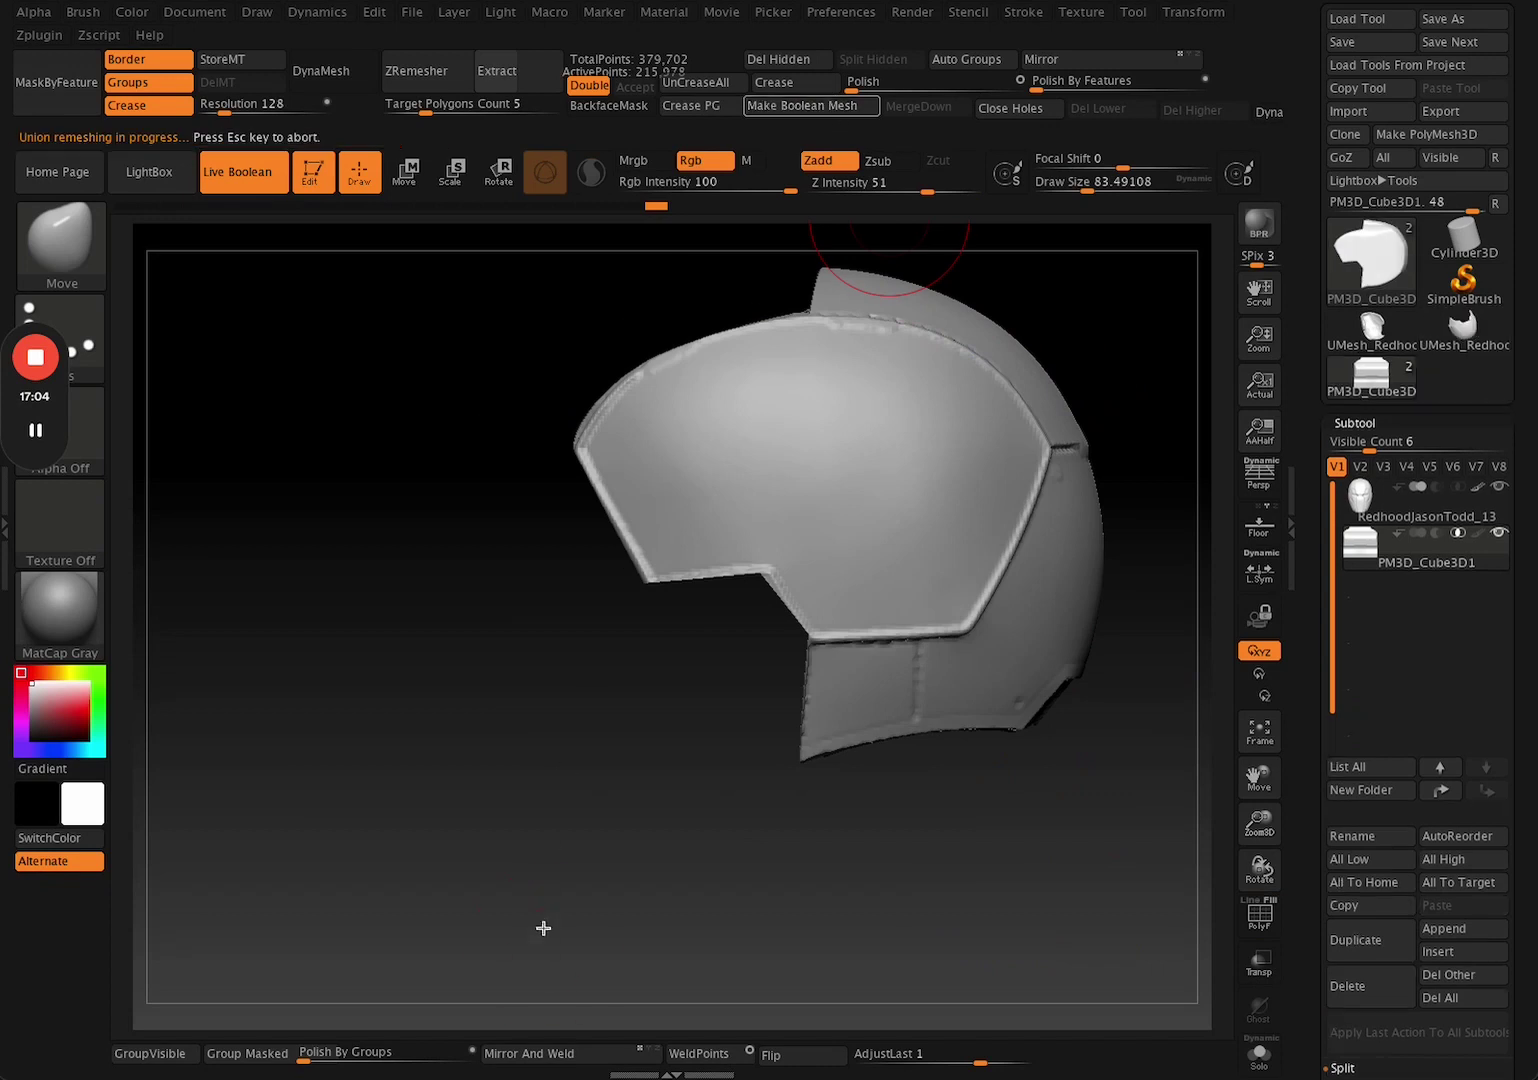
Switch to the front-piece UMesh tool and append the rear helmet mesh UMesh_RedhoodJasonTodd_14 as a subtool.
left_click(1375, 332)
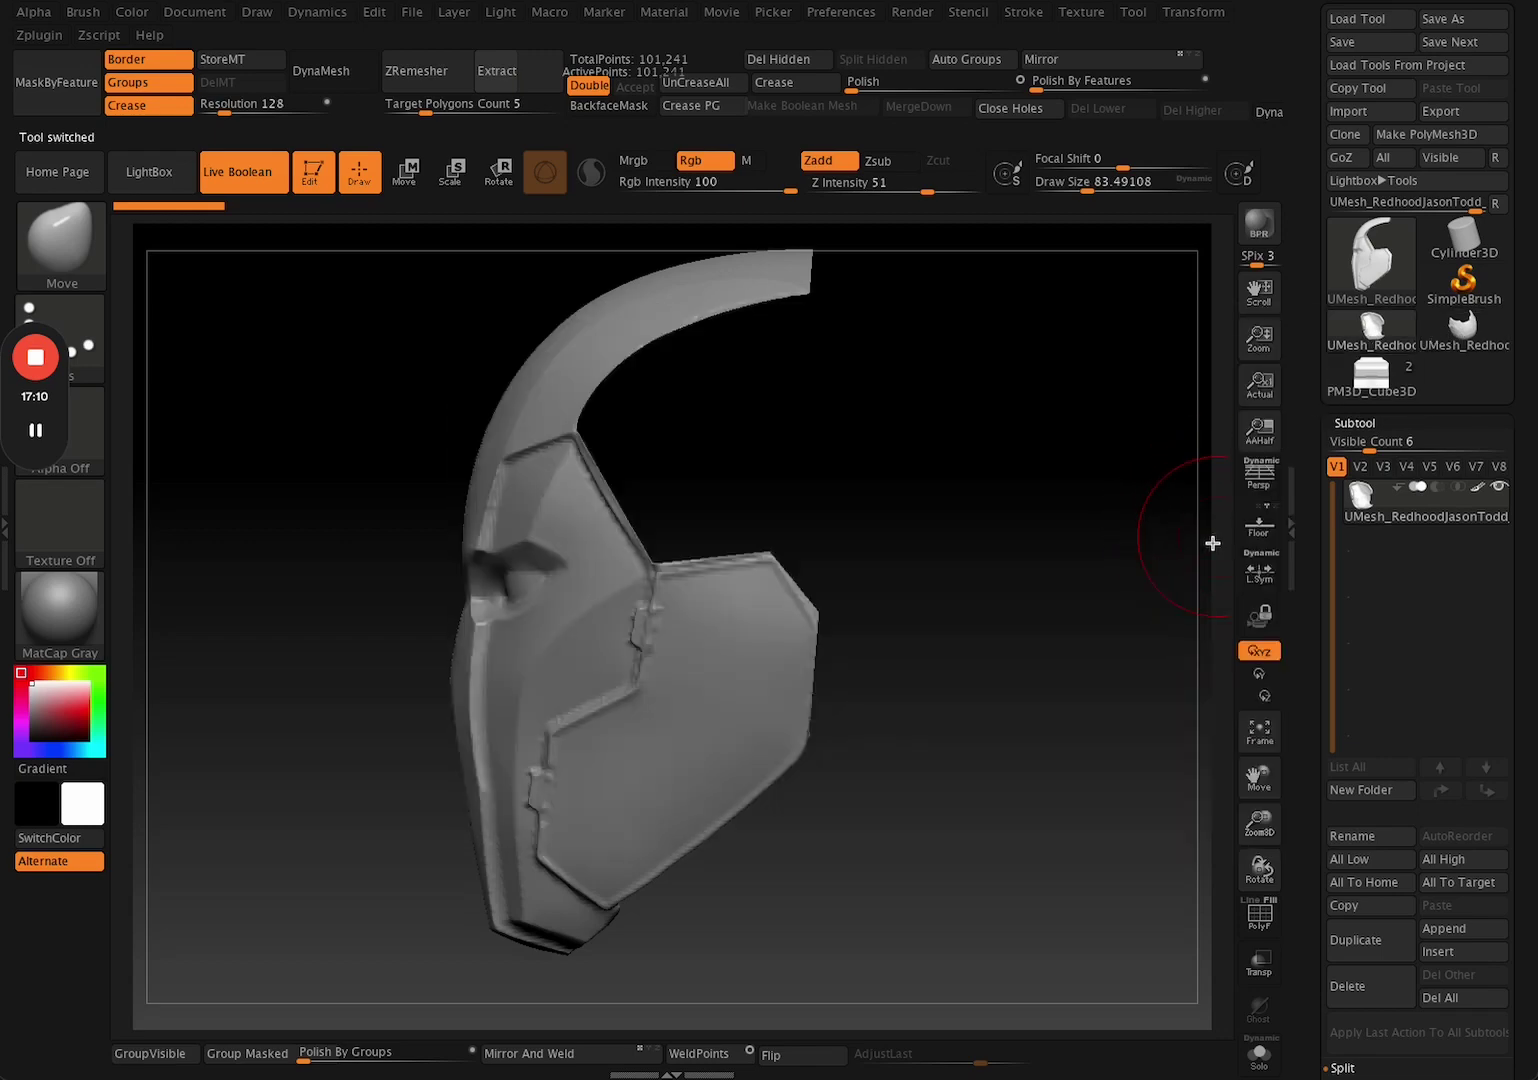
left_click(1463, 915)
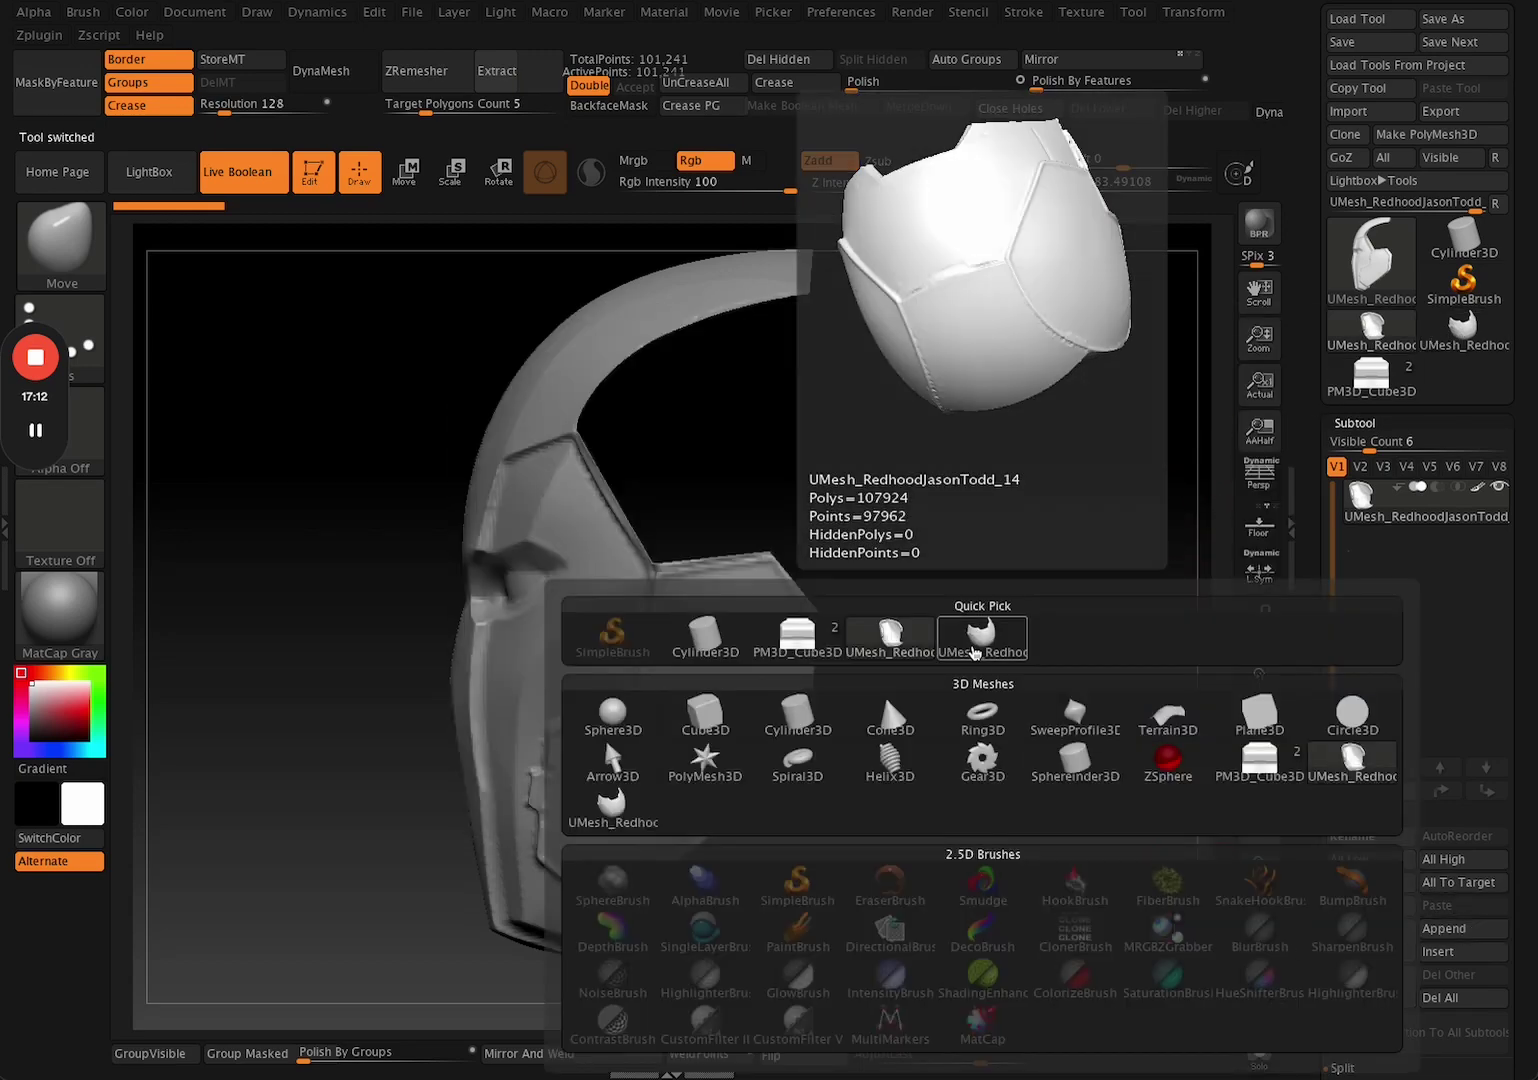
left_click(978, 648)
left_click_drag(1057, 810, 1015, 661)
Select the rear helmet piece, try moving it away from the front with the Transpose line, and restore its position.
key("w")
key("f")
left_click(1015, 661, "alt")
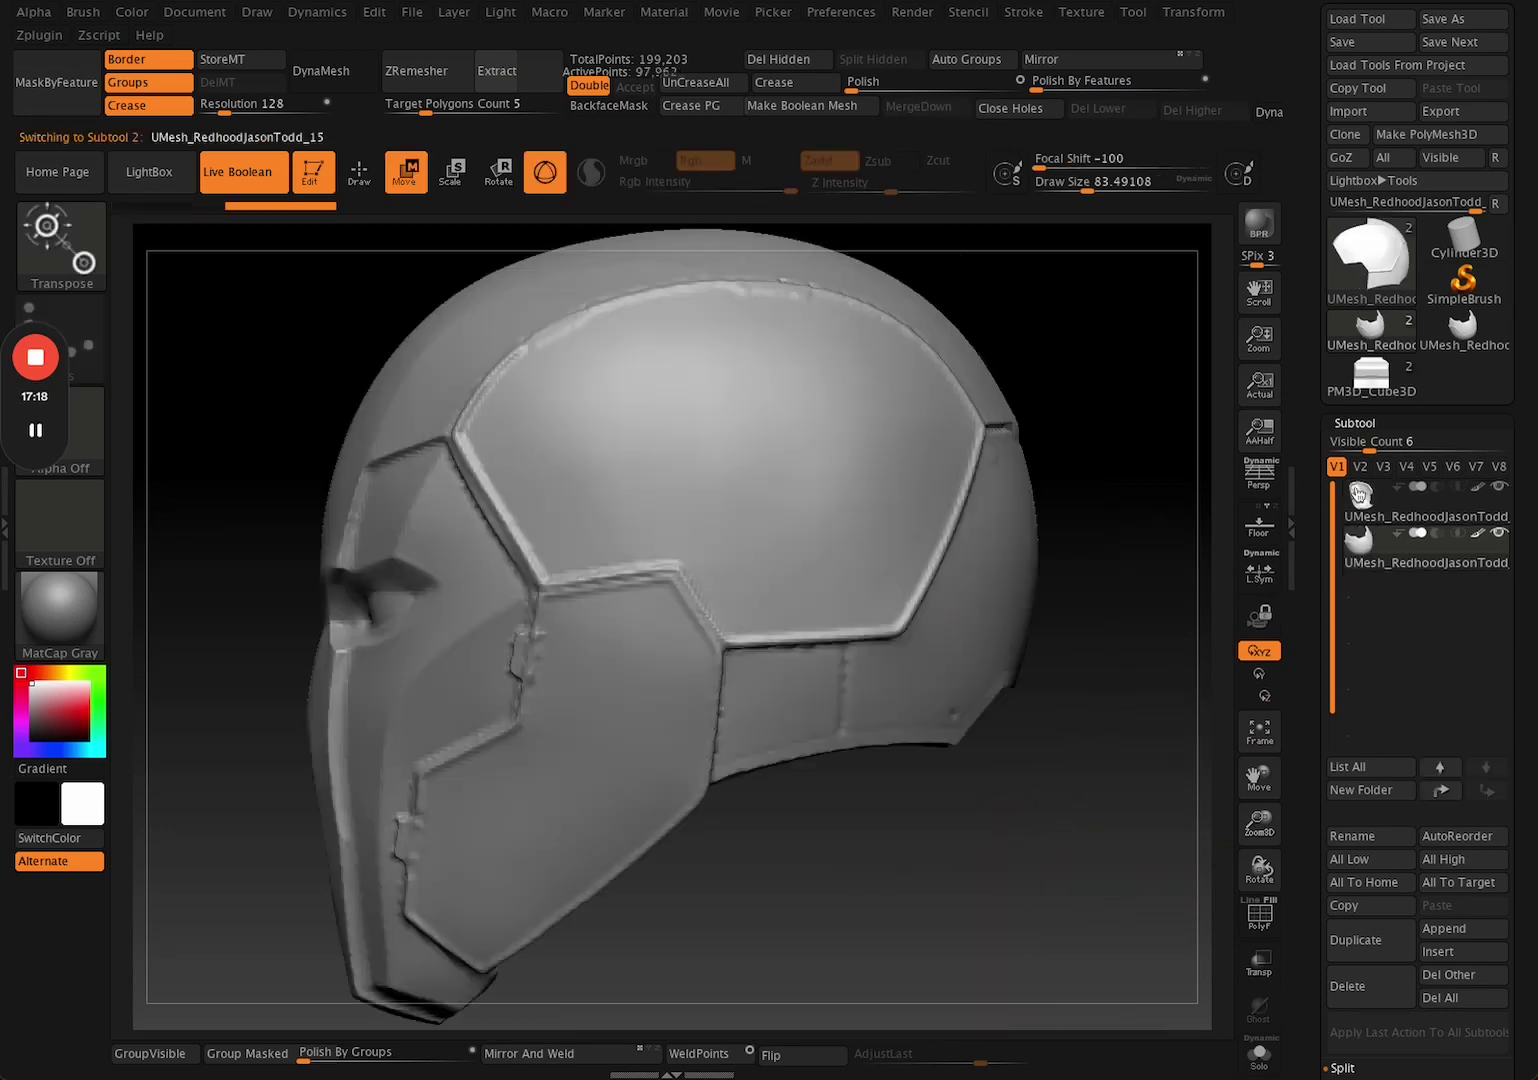
left_click(546, 174)
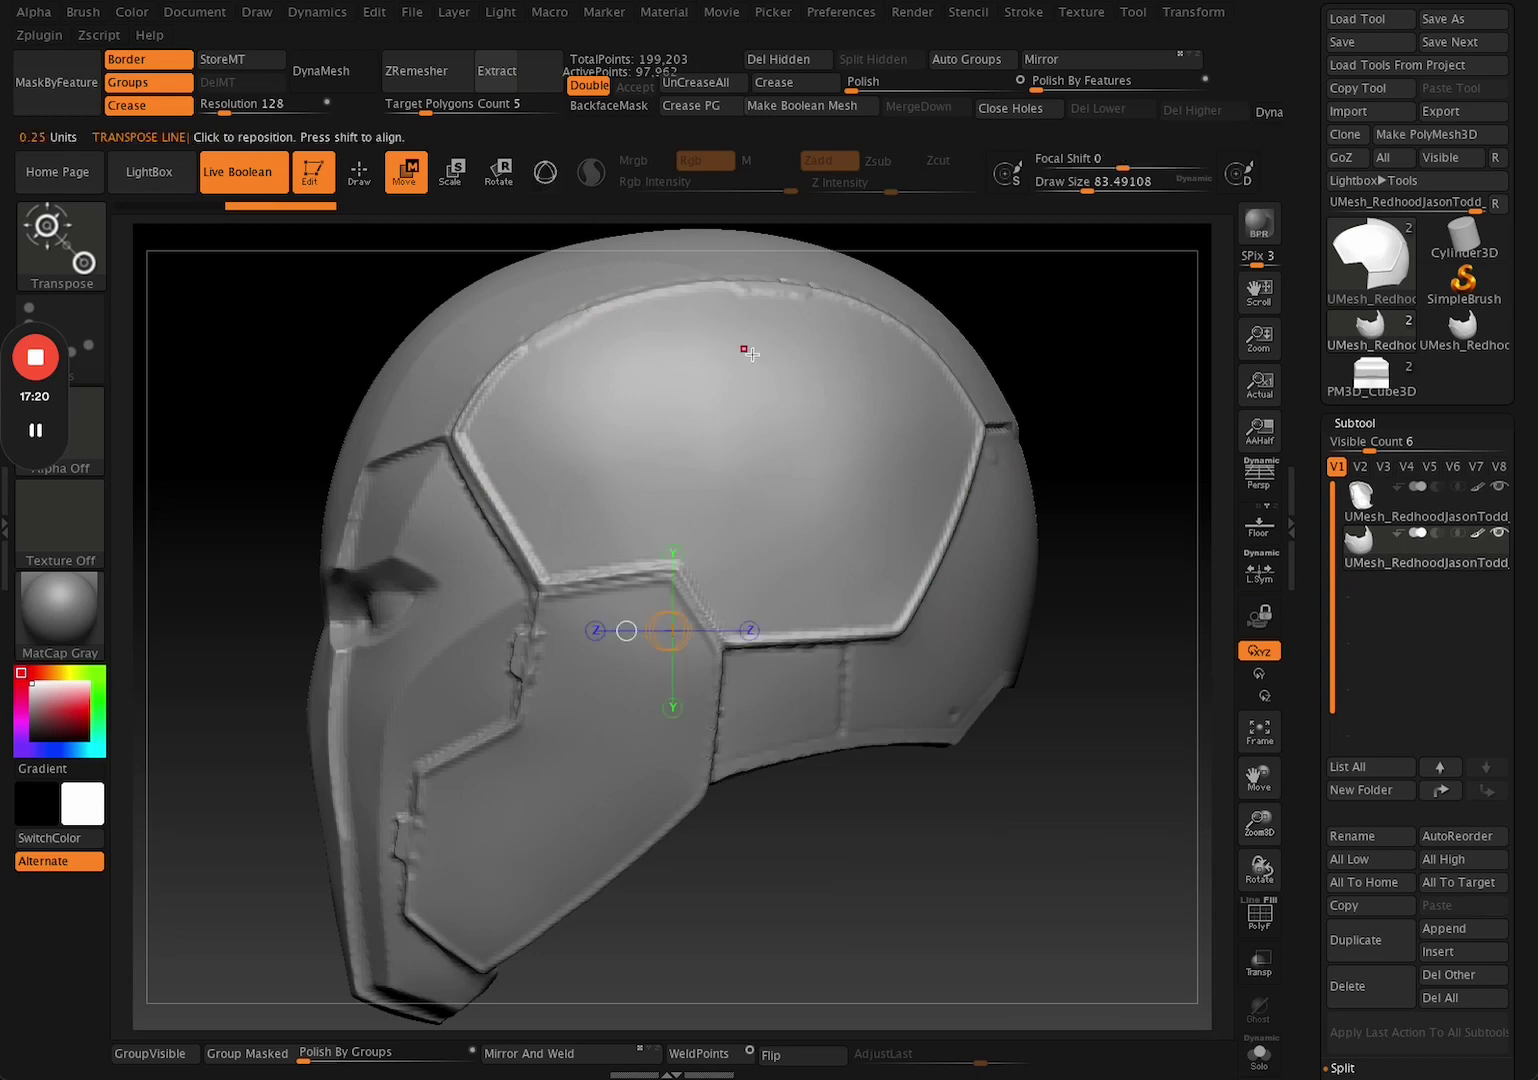
mouse_move(795, 523)
left_mouse_down()
mouse_move(855, 632)
mouse_move(865, 604)
left_mouse_up()
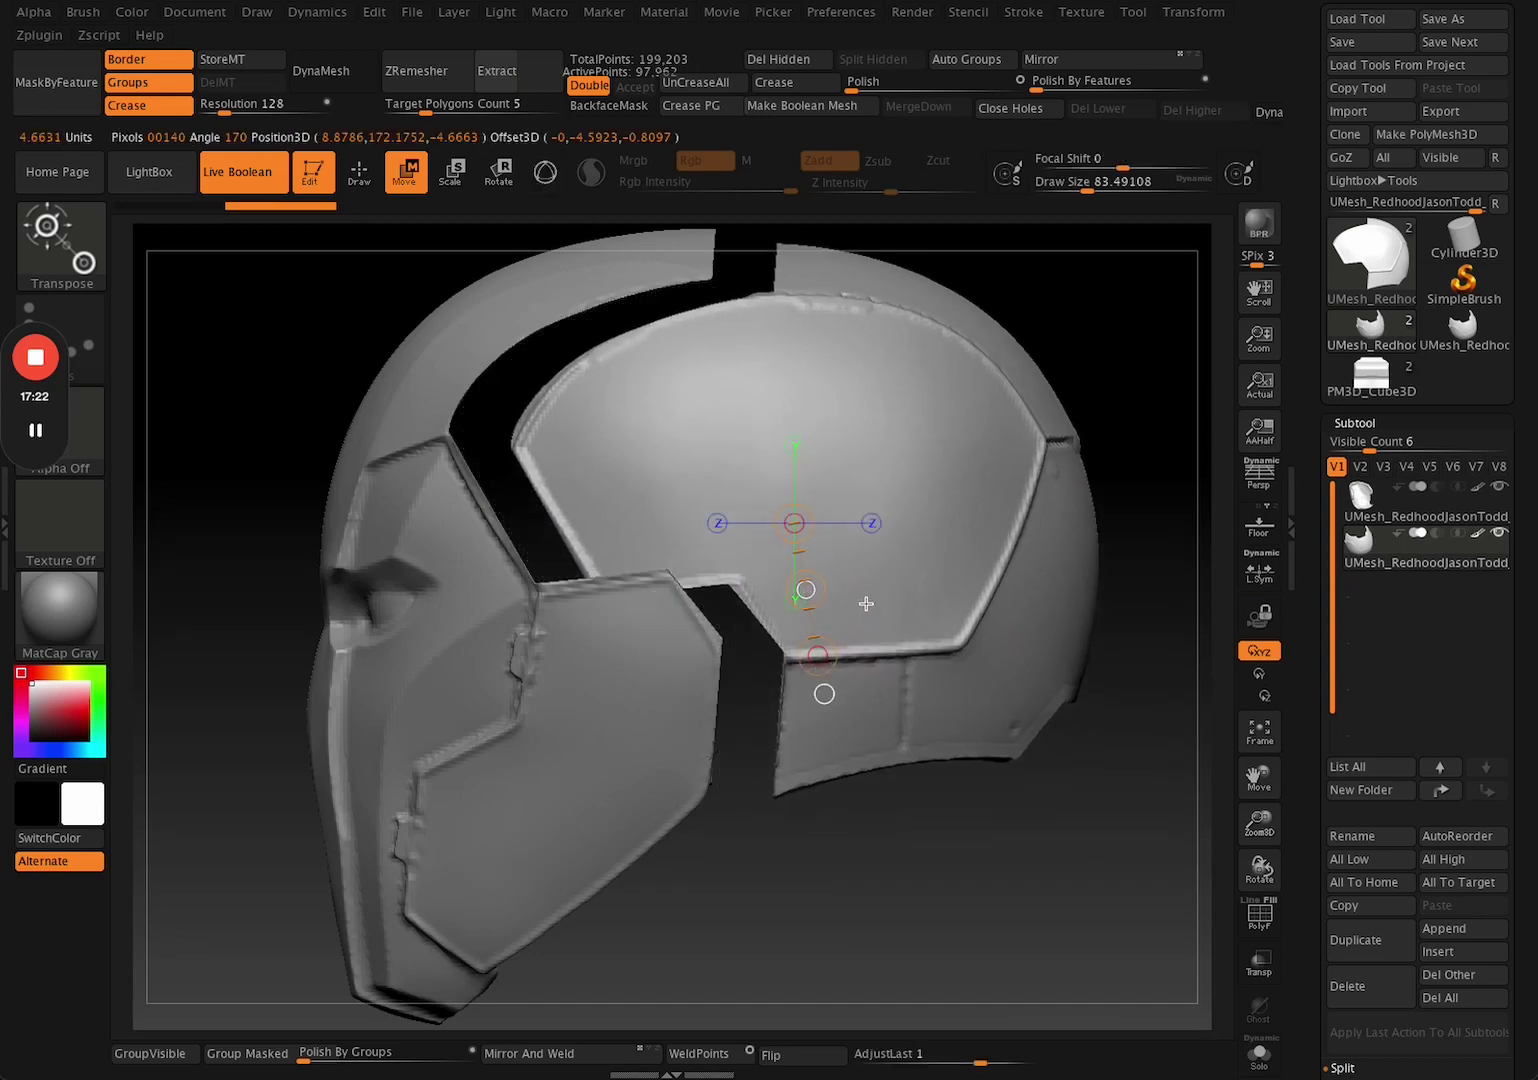
key("q")
mouse_move(1037, 872)
left_mouse_down()
mouse_move(920, 889)
mouse_move(978, 910)
left_mouse_up()
key("f")
key("w")
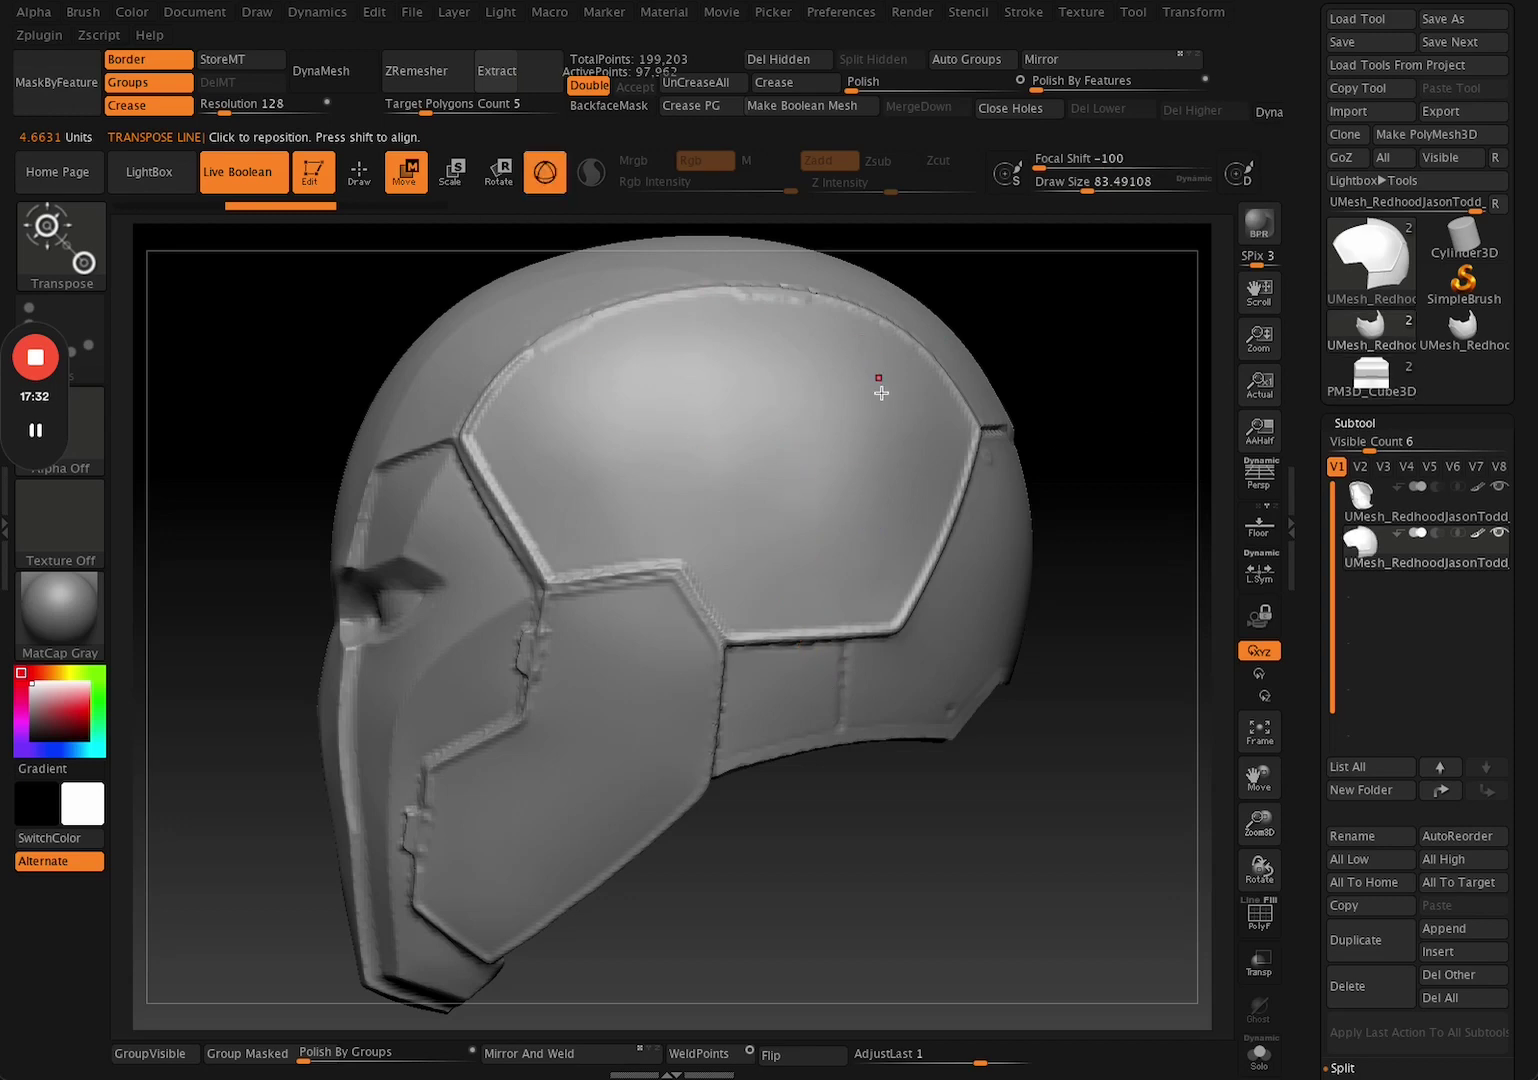
left_click_drag(1116, 652, 1035, 665, "alt")
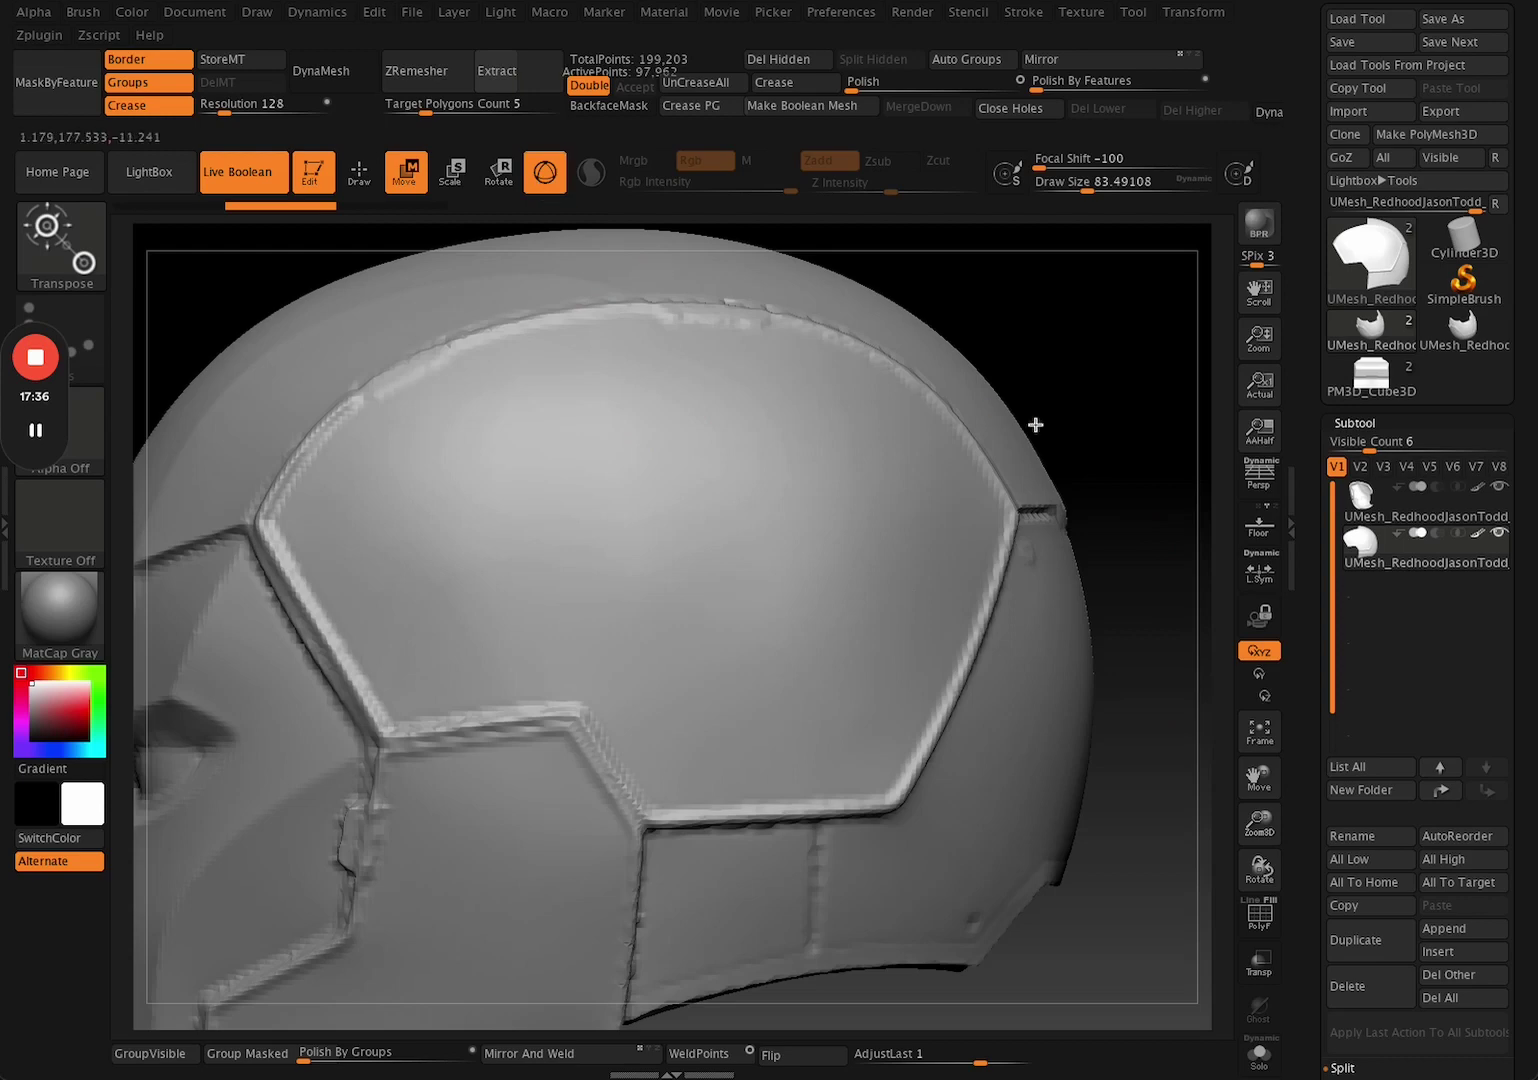
key("f")
key("q")
left_click_drag(877, 719, 872, 638)
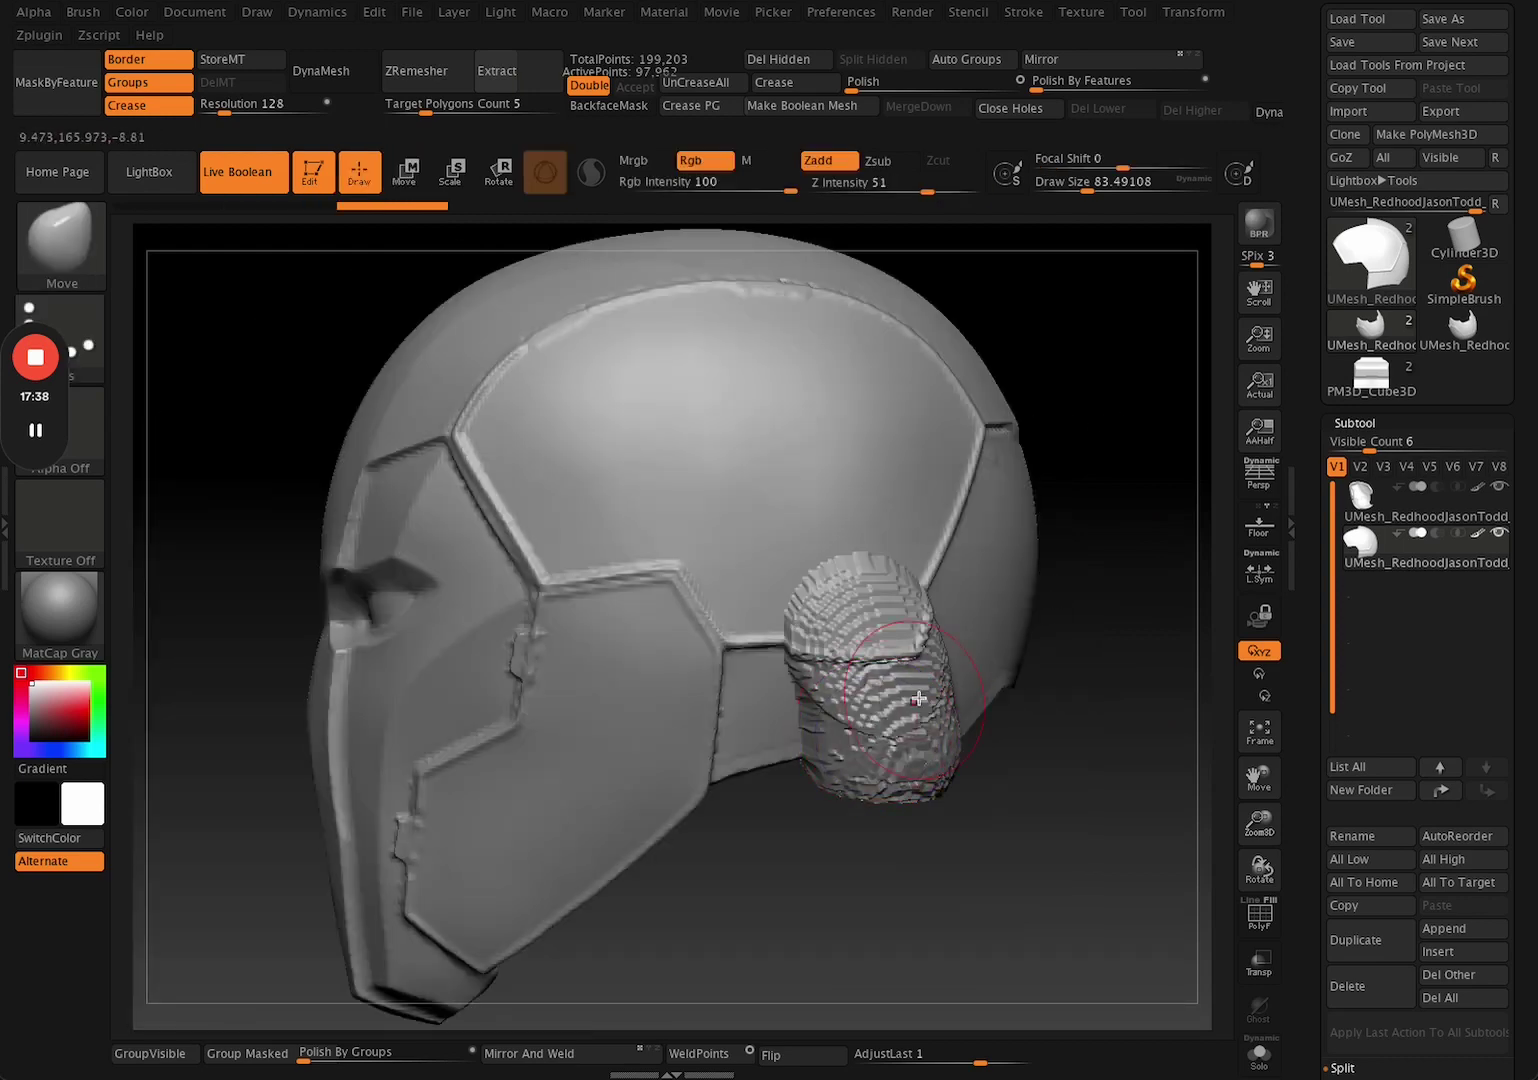
key("ctrl+z")
Reset the Move gizmo's orientation on the rear helmet piece and slide the piece backward away from the front.
key("w")
left_click(550, 184)
left_click_drag(723, 479, 786, 514)
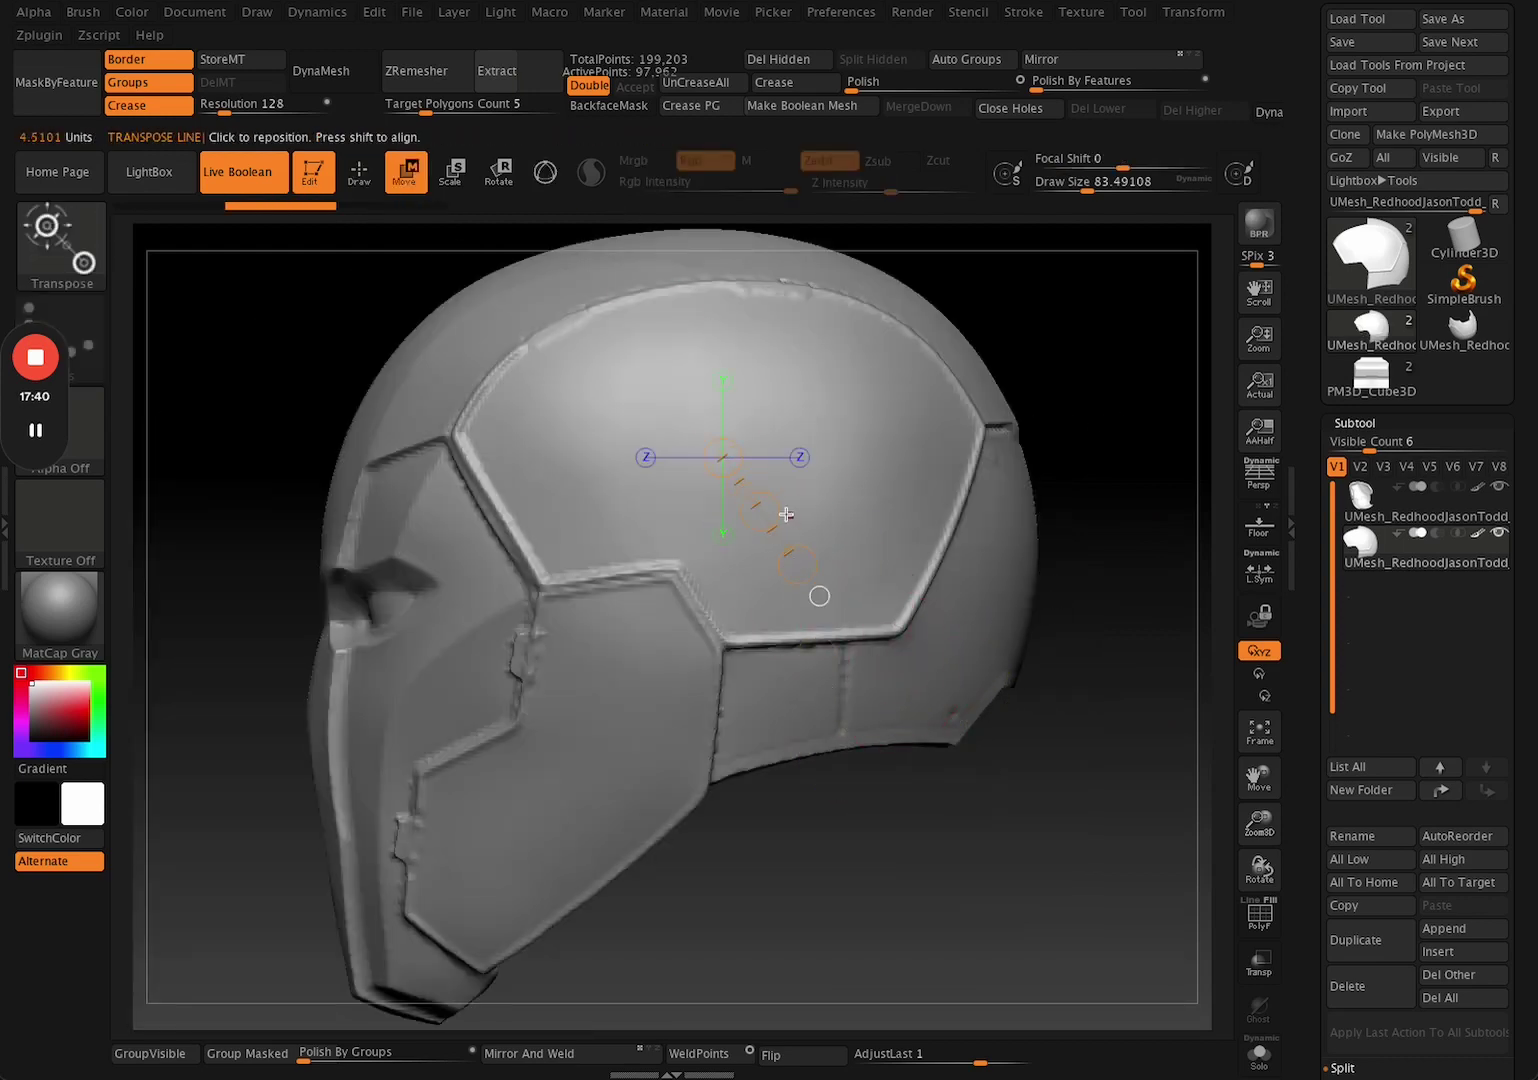
key("y")
left_click(687, 298, "alt")
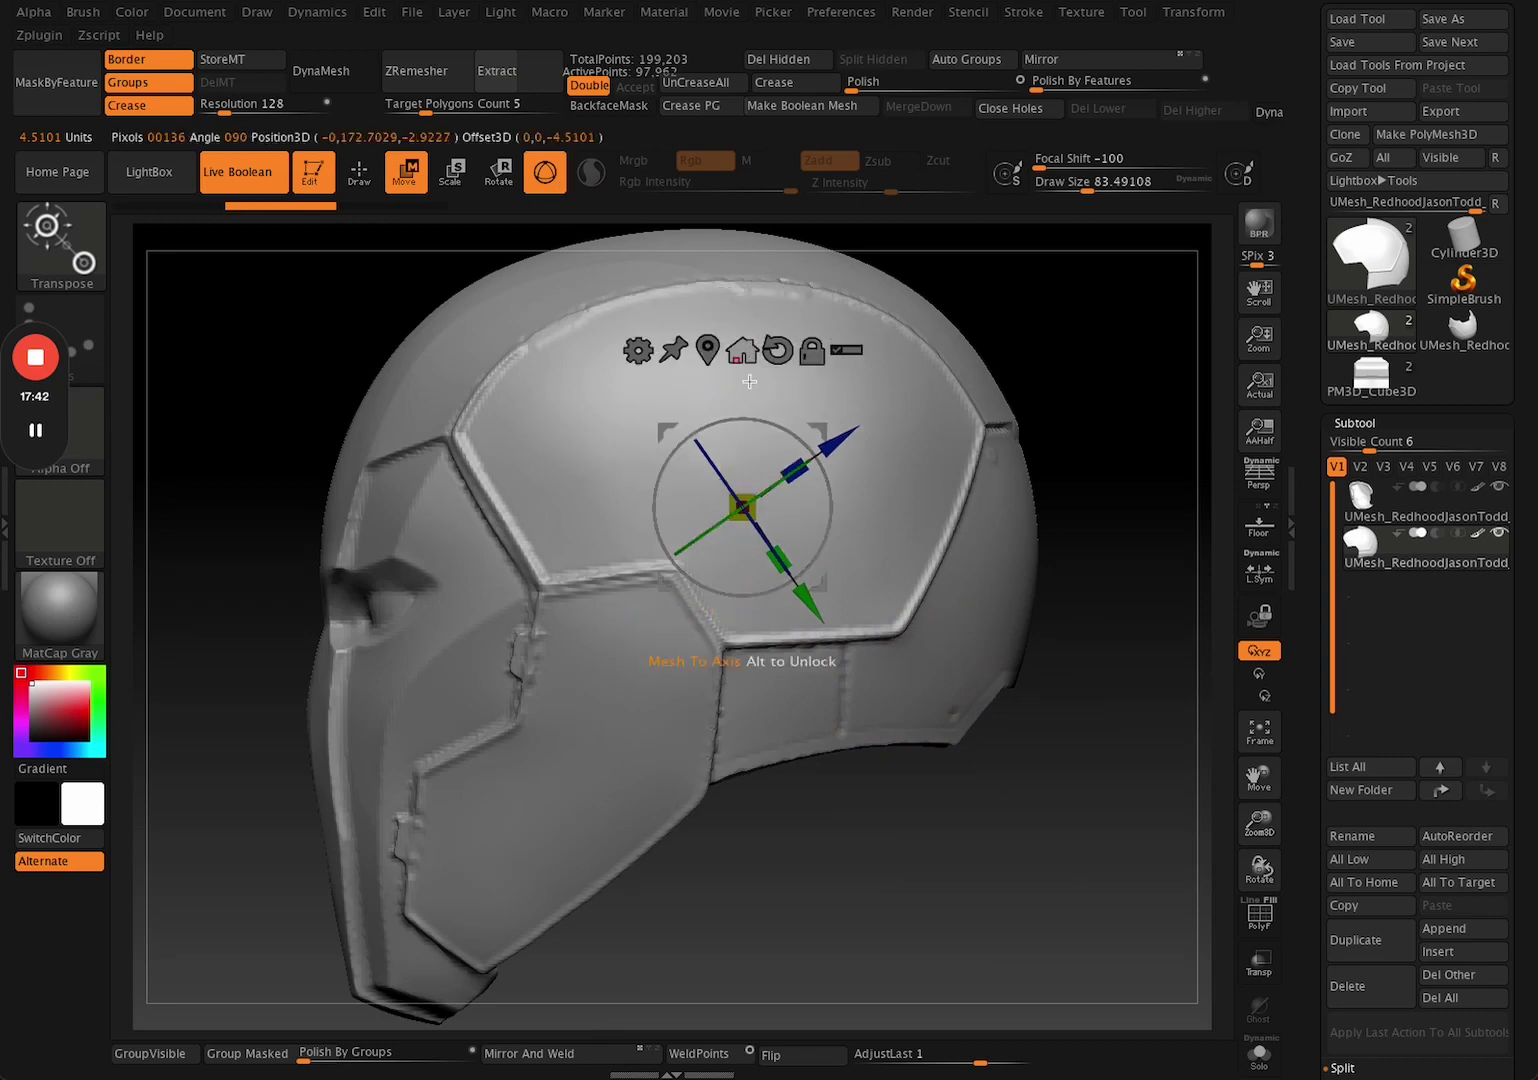
left_click(788, 355)
left_click_drag(852, 508, 876, 425)
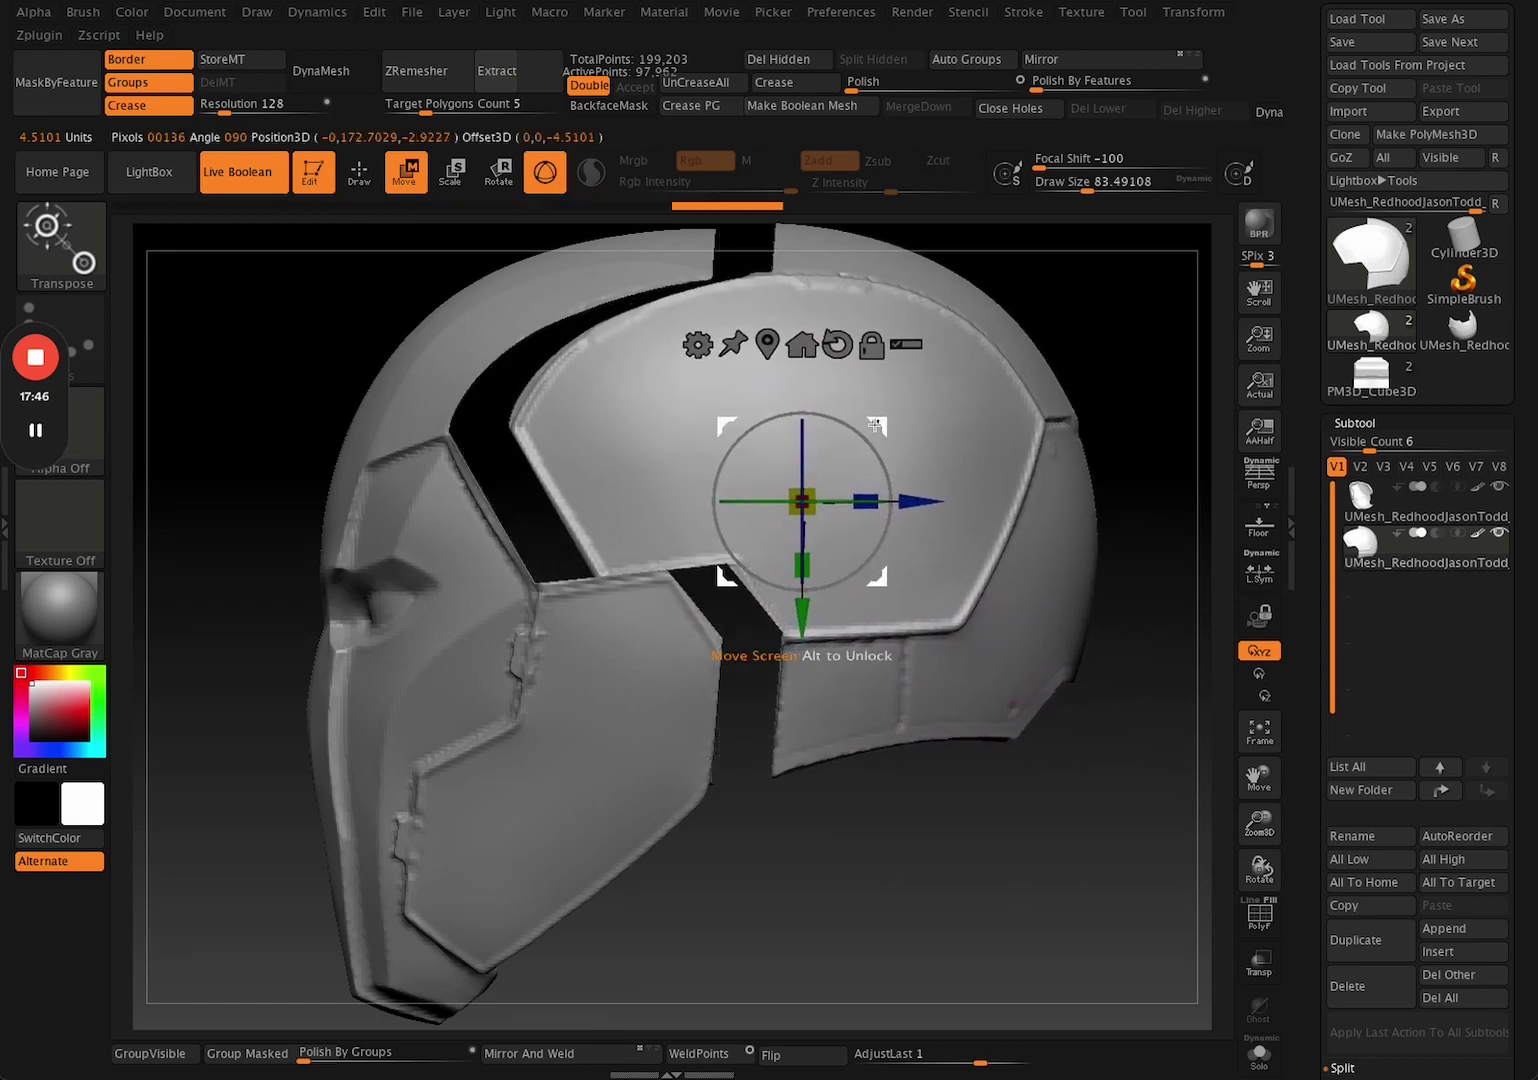
left_click_drag(891, 494, 815, 430)
Undo the rear helmet piece's backward move.
key("ctrl+z")
key("q")
key("ctrl+z")
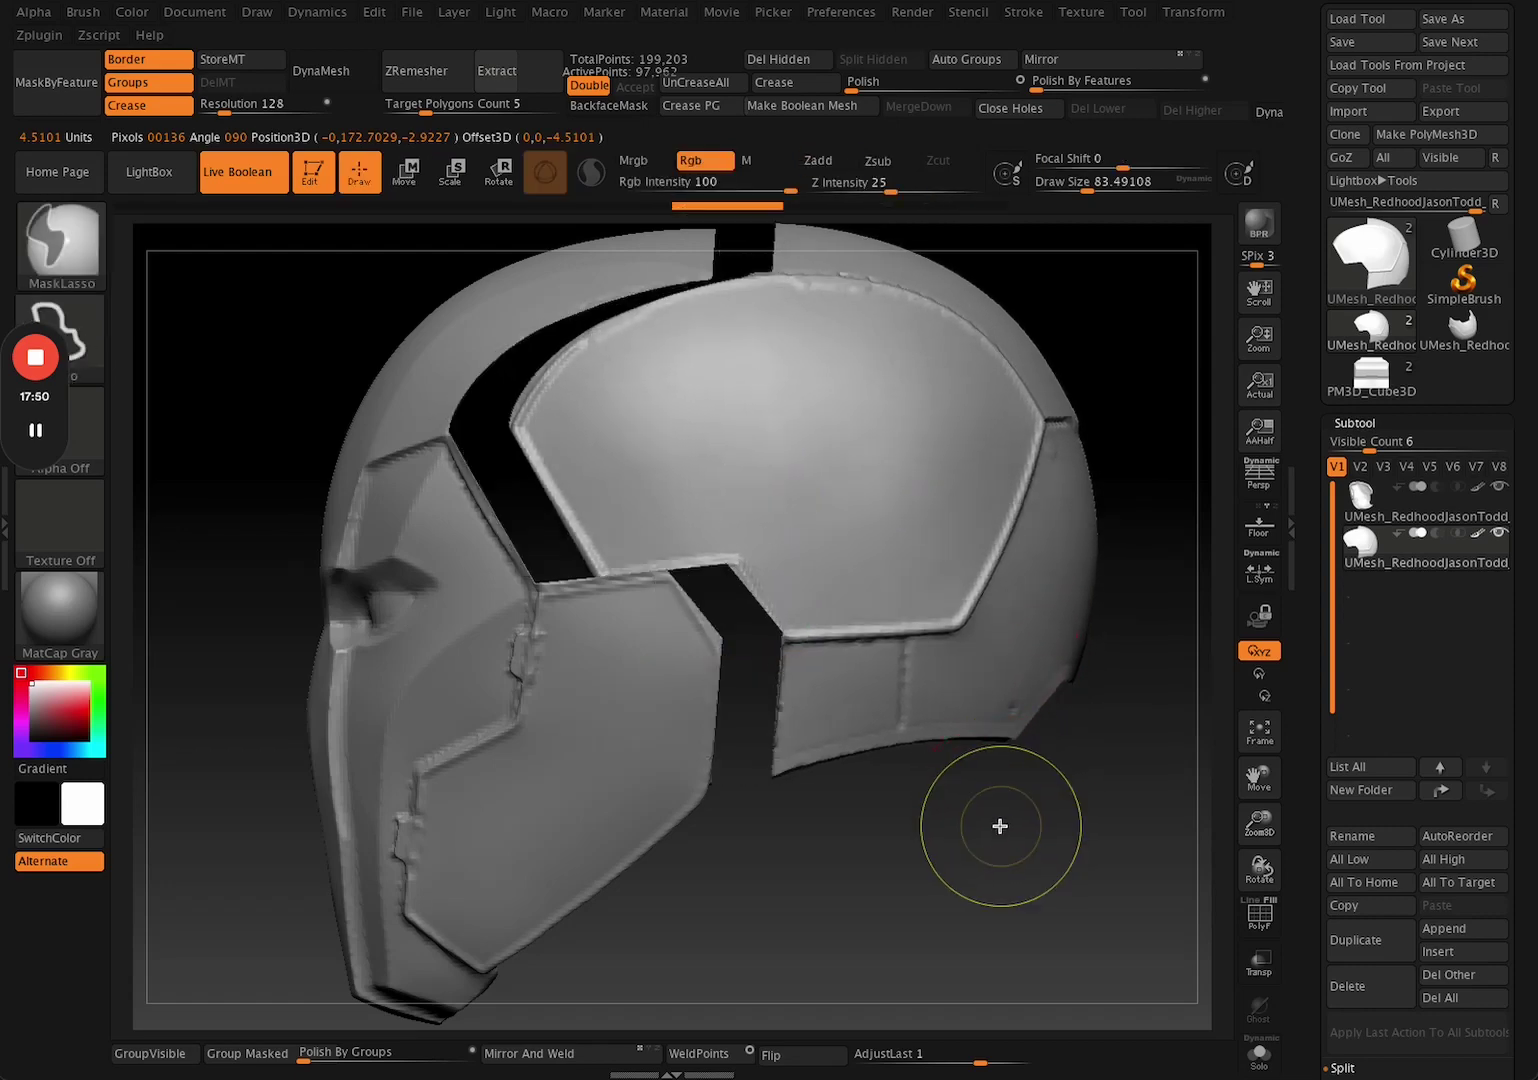
key("ctrl+z")
key("ctrl+z")
left_click_drag(989, 858, 900, 850, "shift")
key("ctrl+z")
Select the front helmet piece and examine the assembled helmet from the side and front with PolyFrame turned on.
key("shift+f")
key("shift+f")
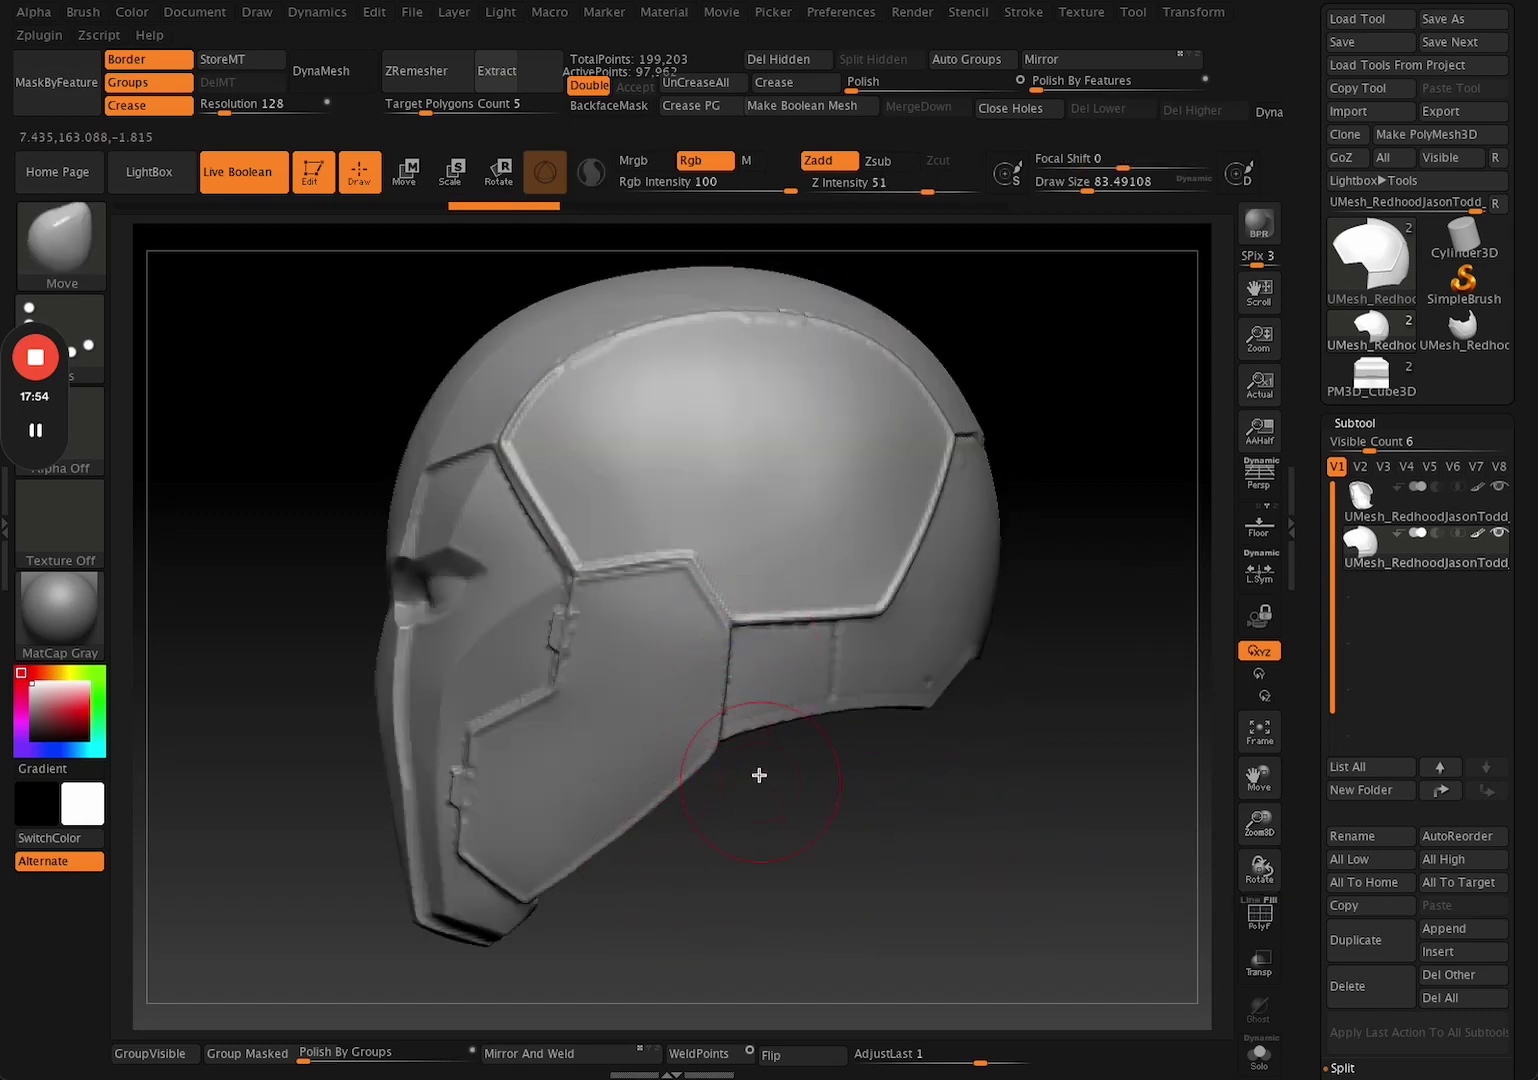
left_click_drag(791, 817, 822, 864)
left_click(1375, 502)
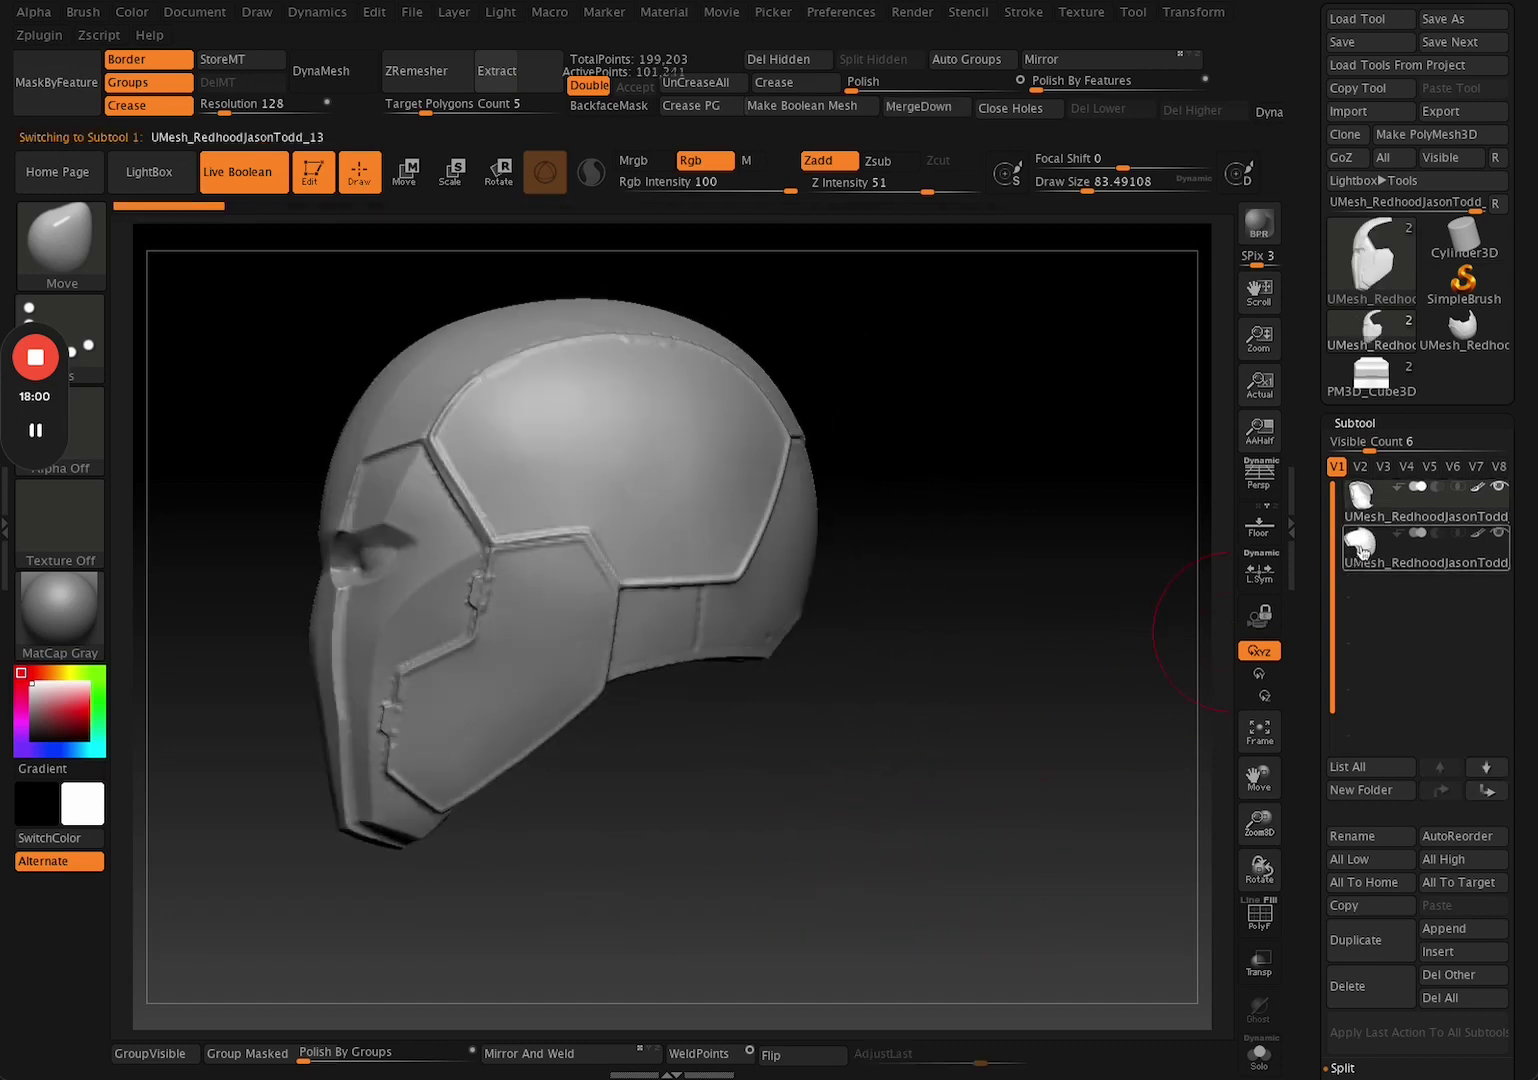
key("w")
key("f")
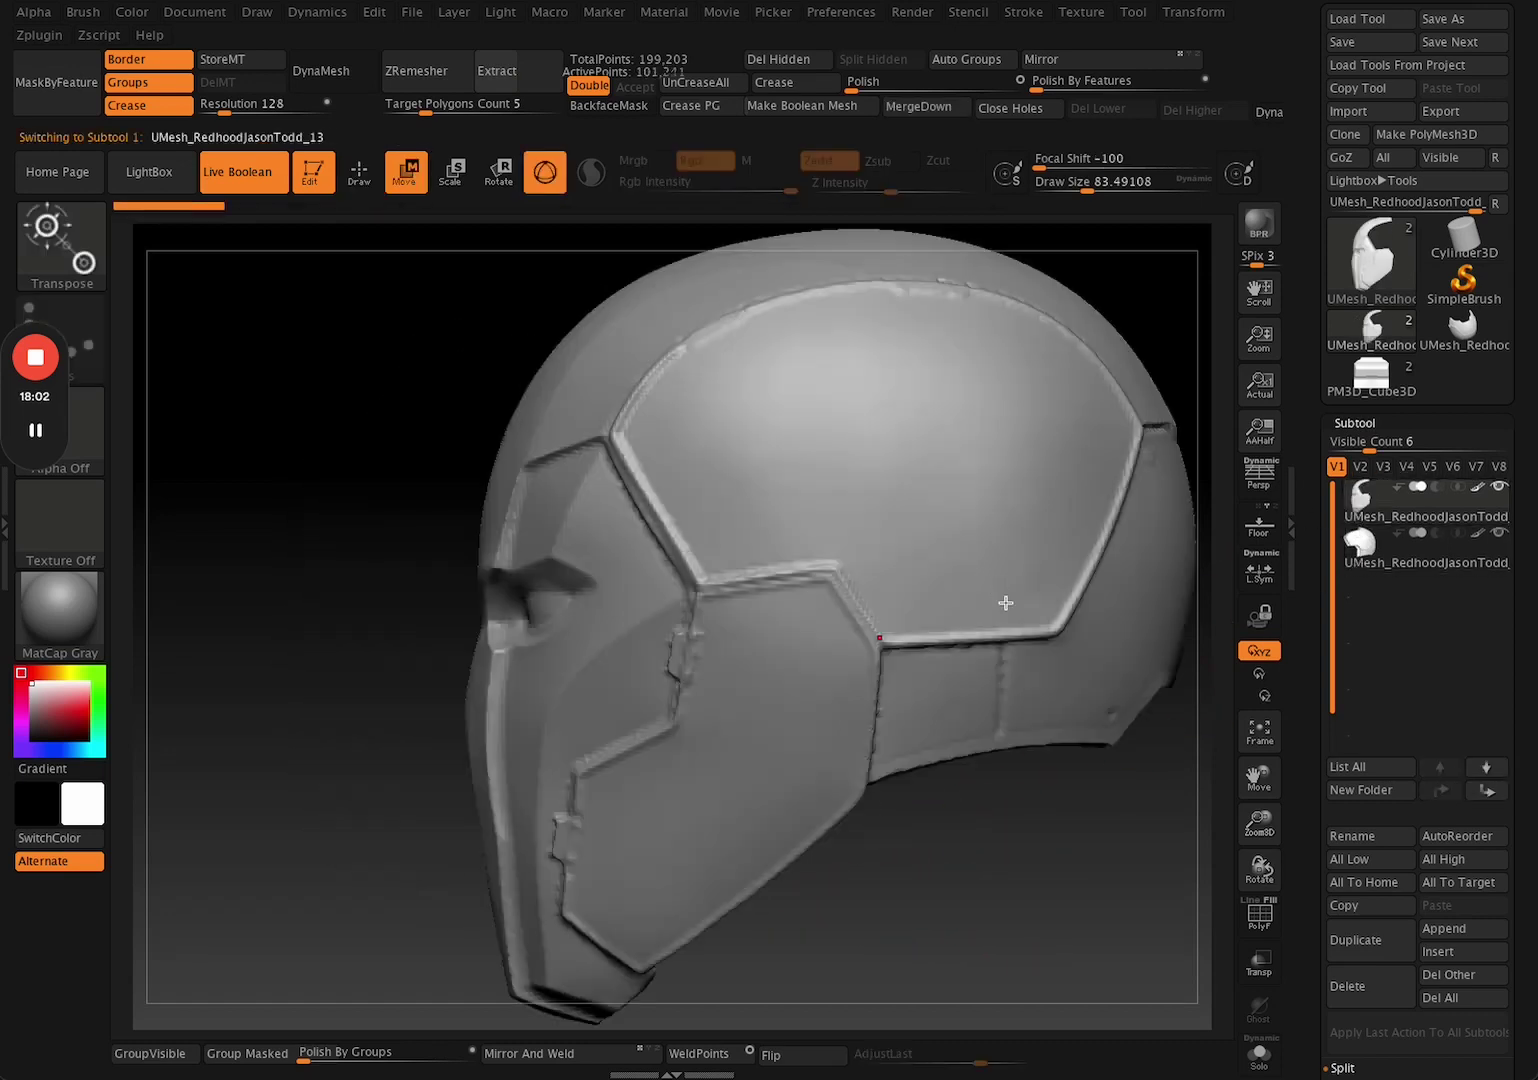
key("f")
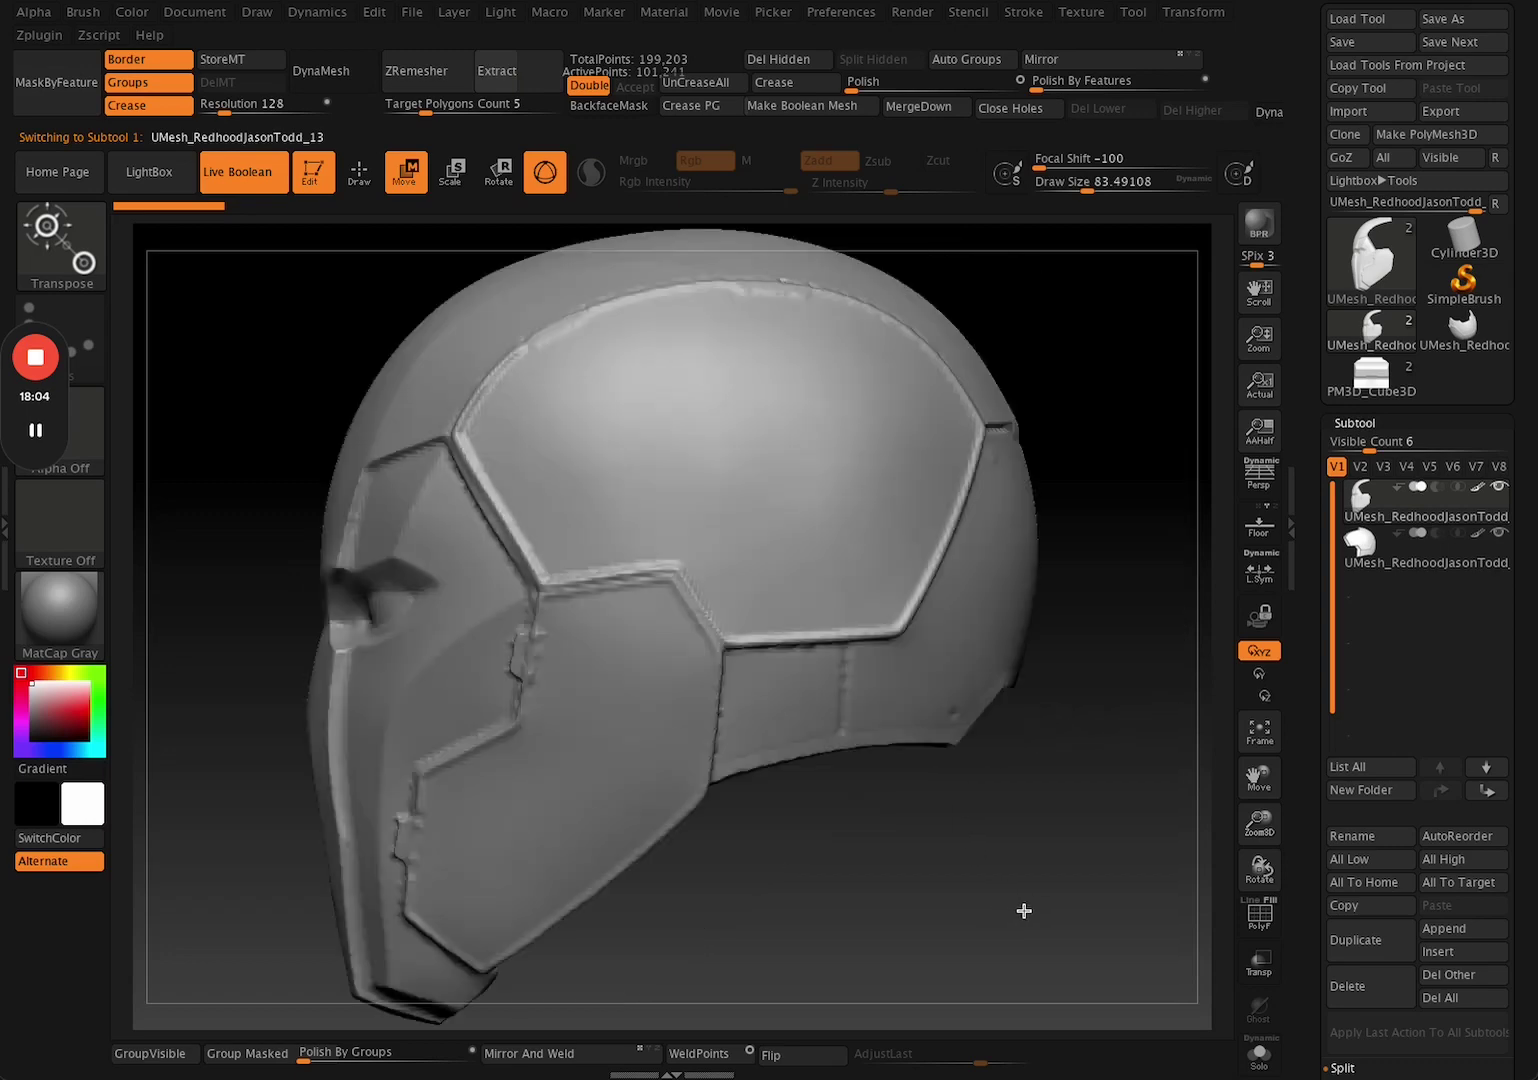
left_click_drag(980, 912, 1022, 917)
key("shift+f")
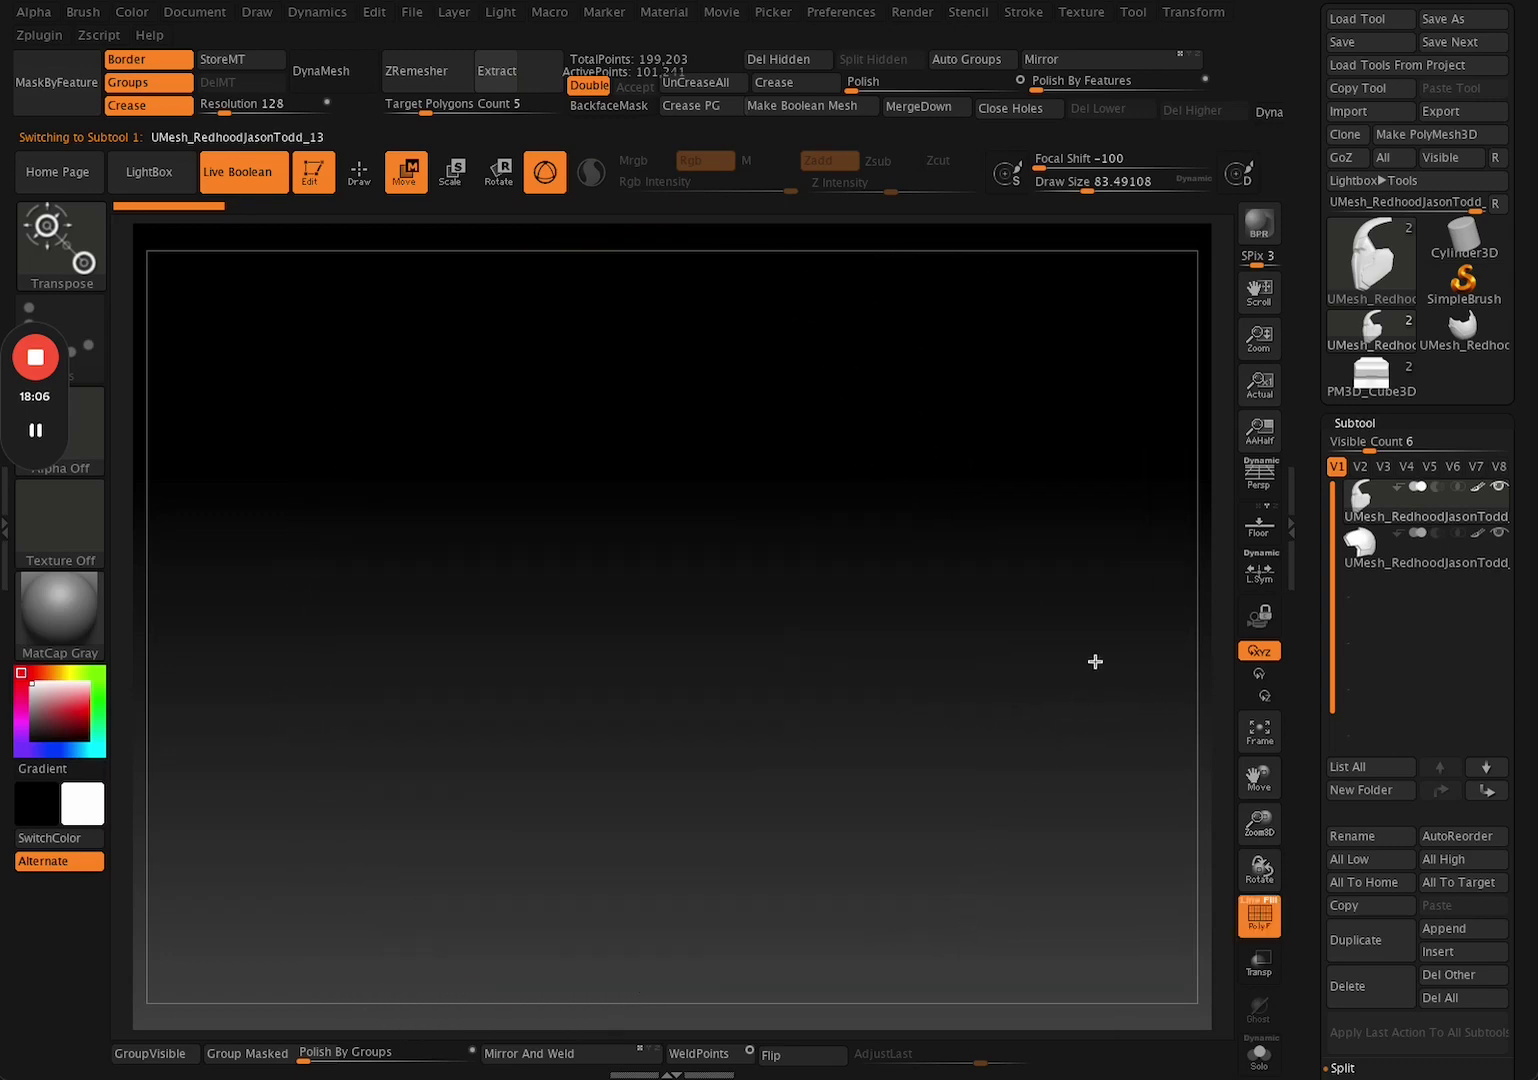
left_click_drag(1095, 661, 972, 688)
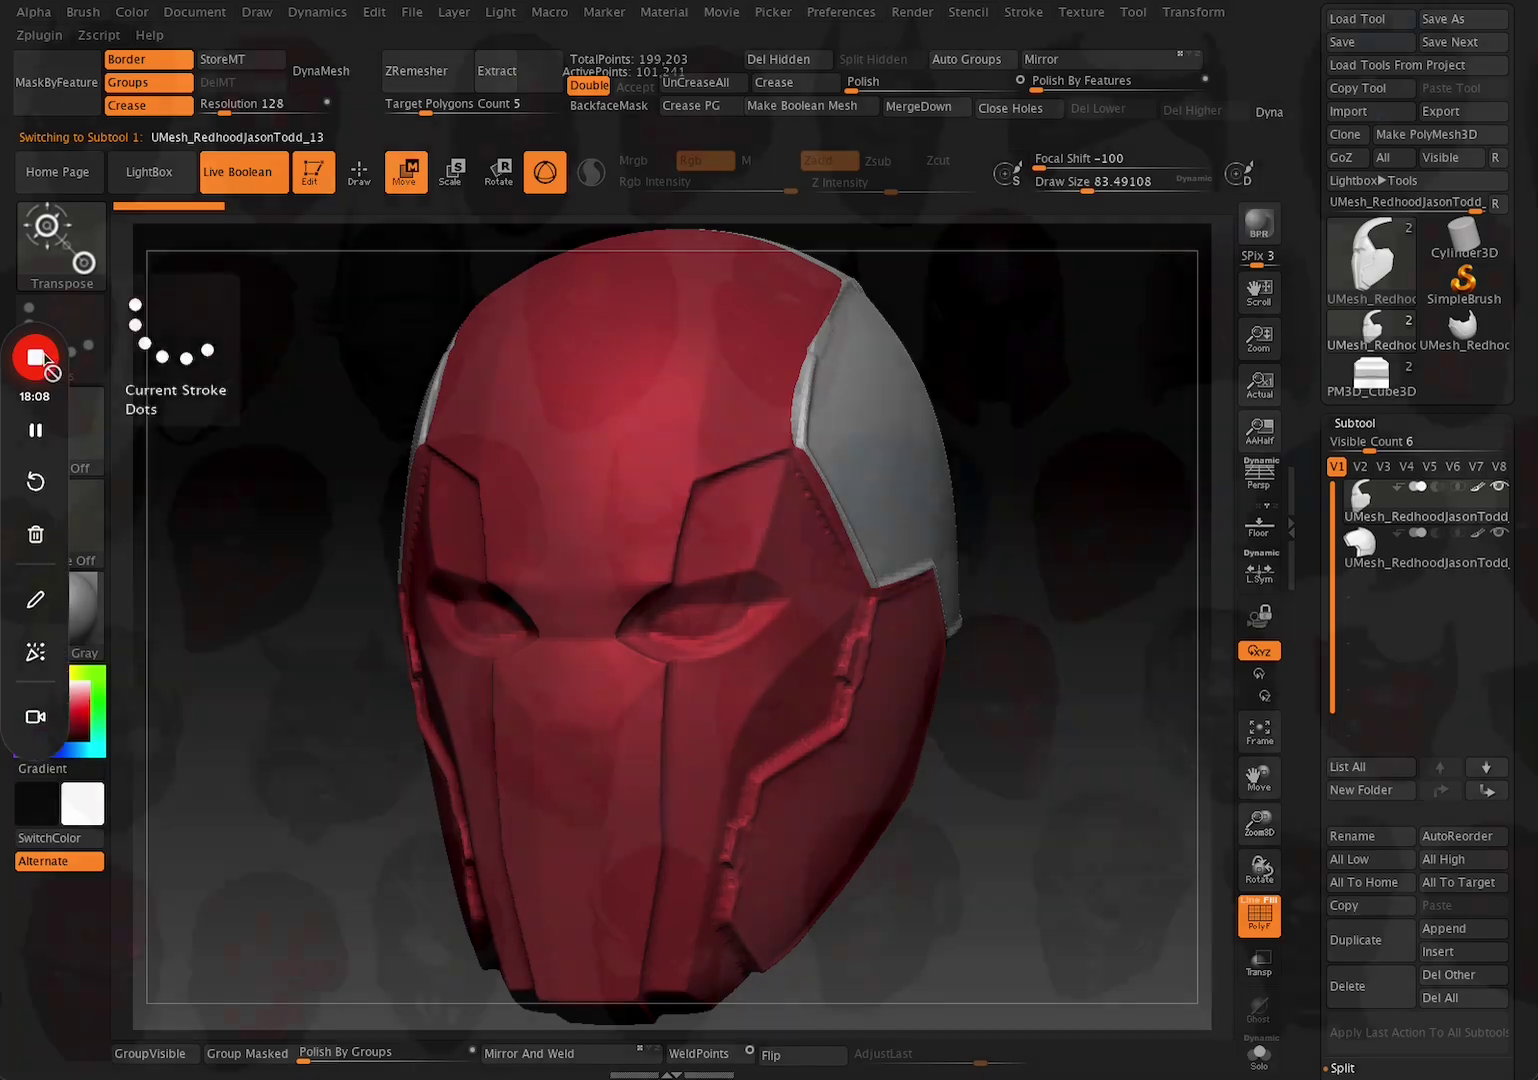